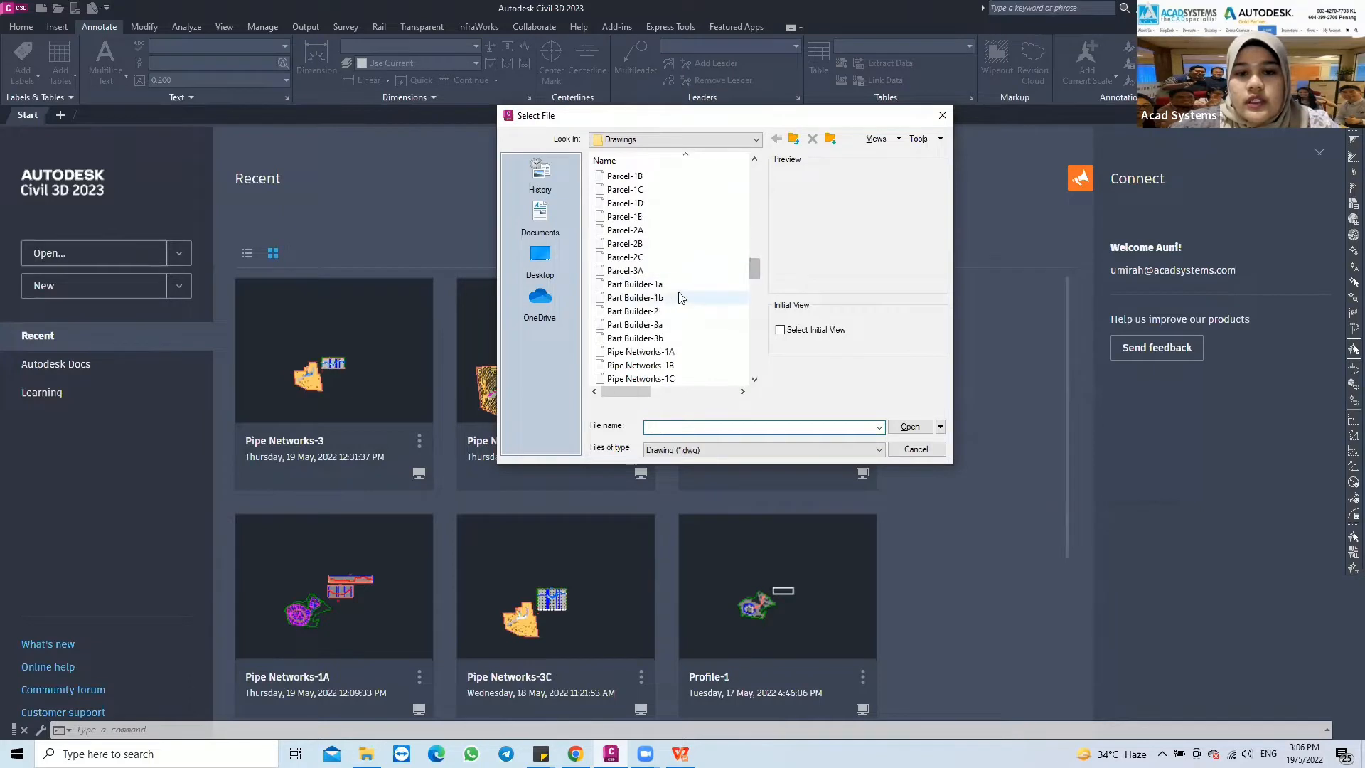
{"action": "scroll", "coordinate": [658, 264], "scroll_direction": "down", "scroll_amount": 6}
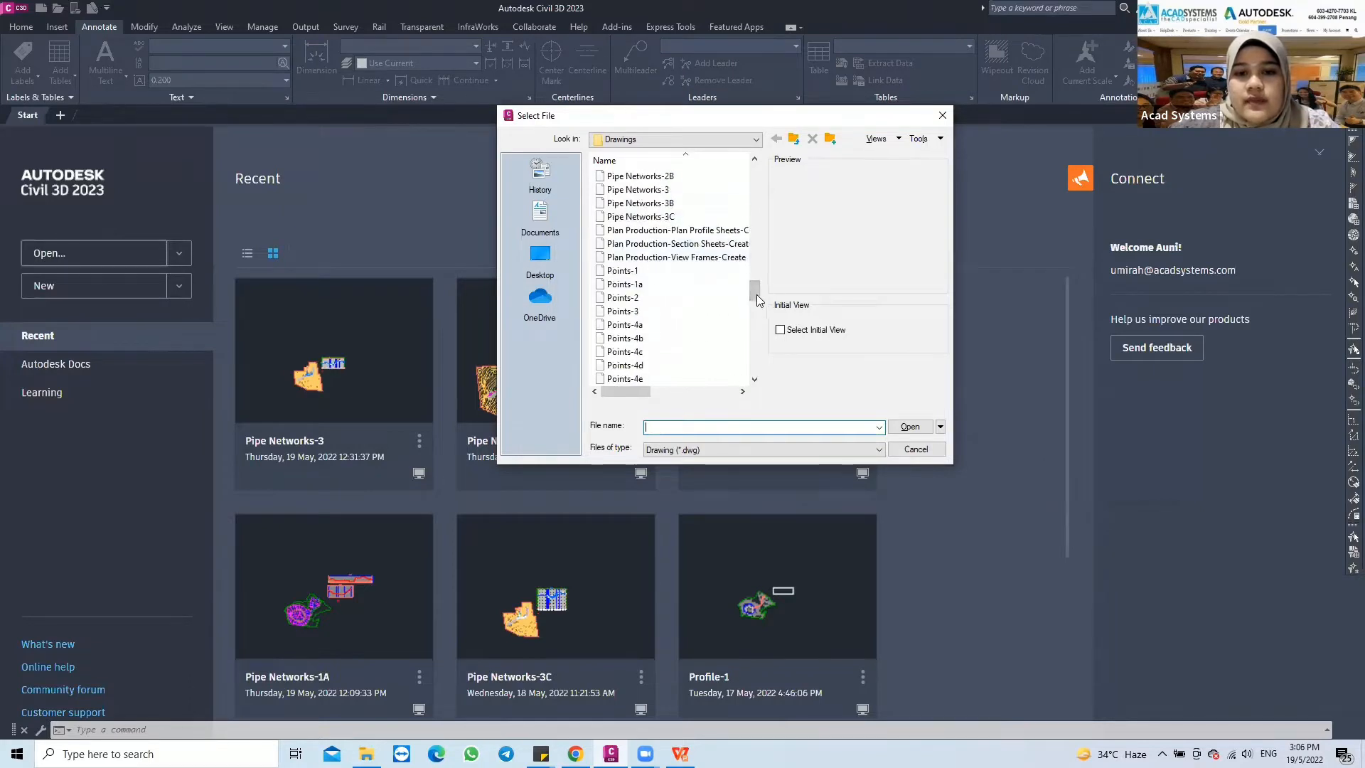
{"action": "scroll", "coordinate": [659, 235], "scroll_direction": "up", "scroll_amount": 10}
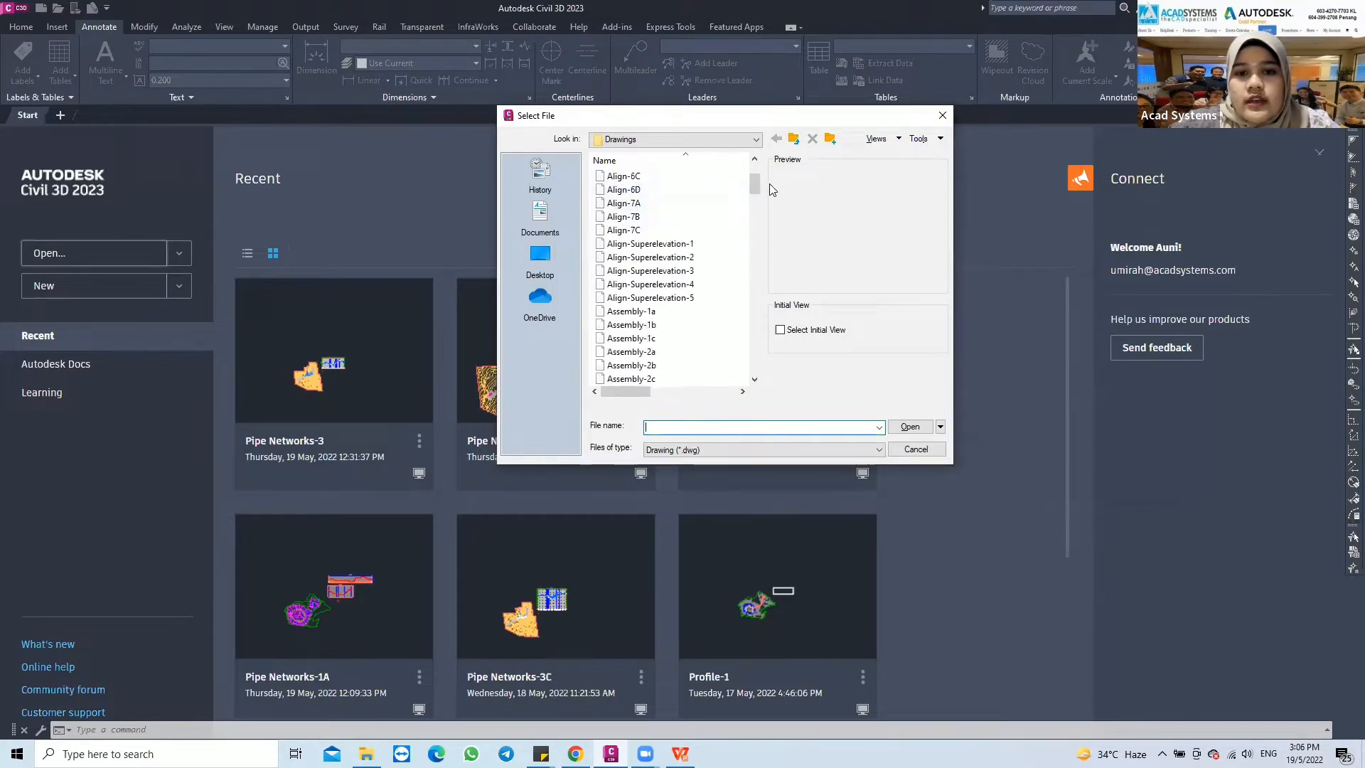
{"action": "left_click", "coordinate": [640, 190]}
{"action": "scroll", "coordinate": [739, 174], "scroll_direction": "up", "scroll_amount": 3}
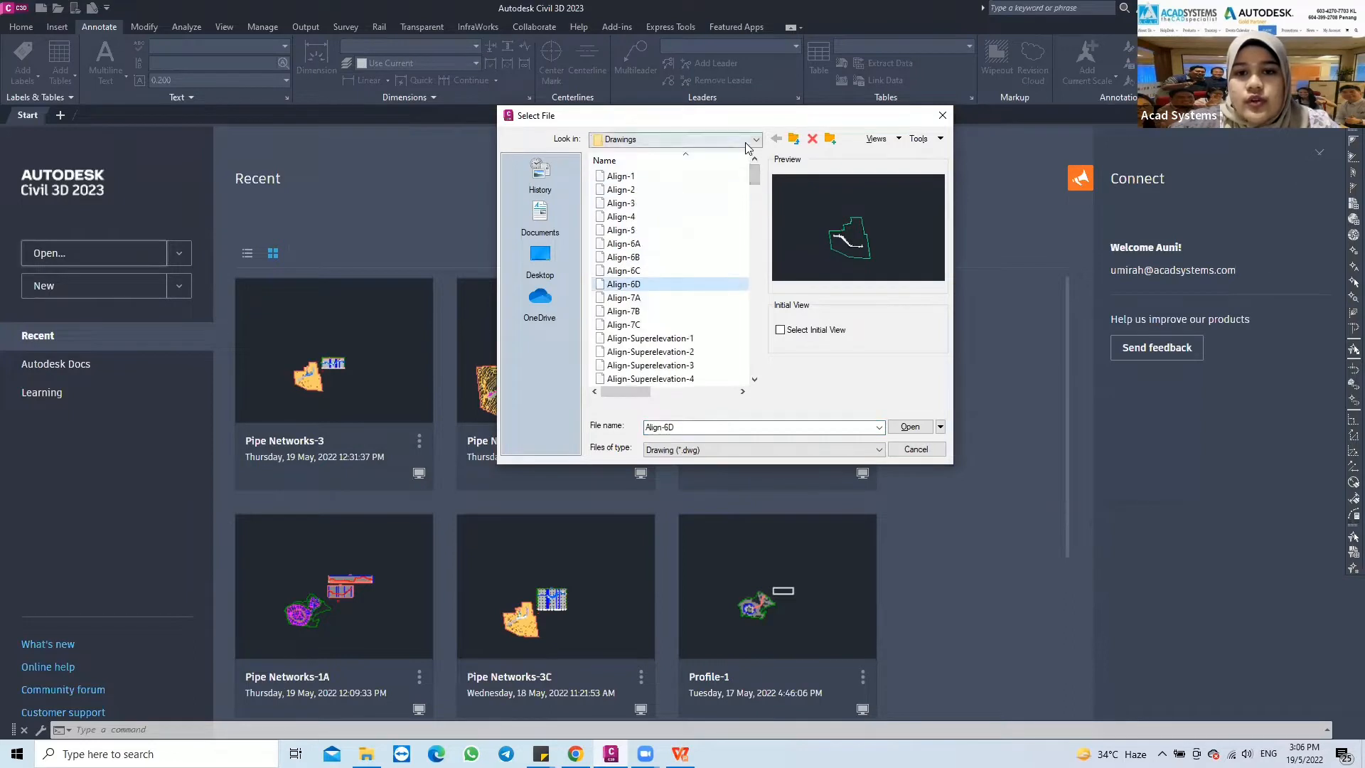
Browse to the tutorial drawings folder C:\Program Files\Autodesk\AutoCAD 2023\C3D\Help\Civil Tutorials\Drawings in the file selection dialog
{"action": "left_click", "coordinate": [751, 139]}
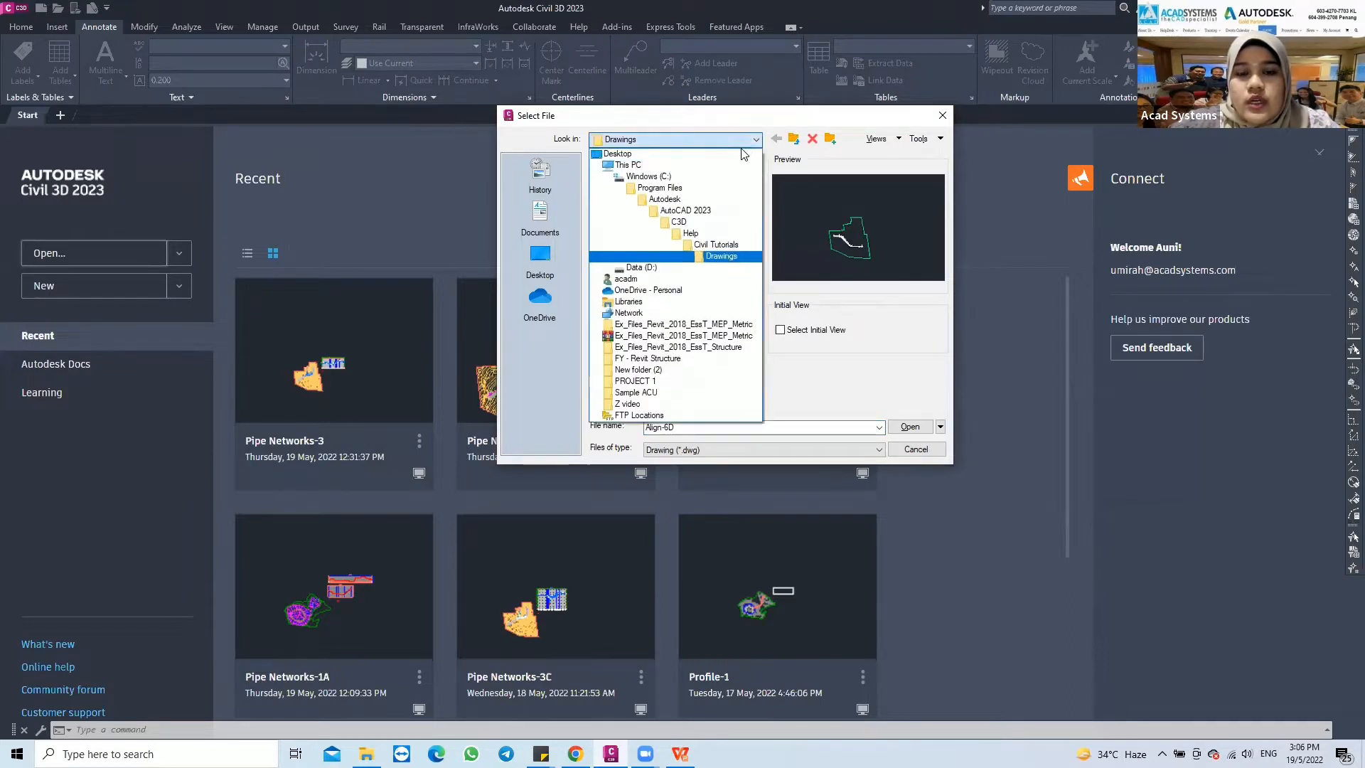
{"action": "left_click", "coordinate": [637, 178]}
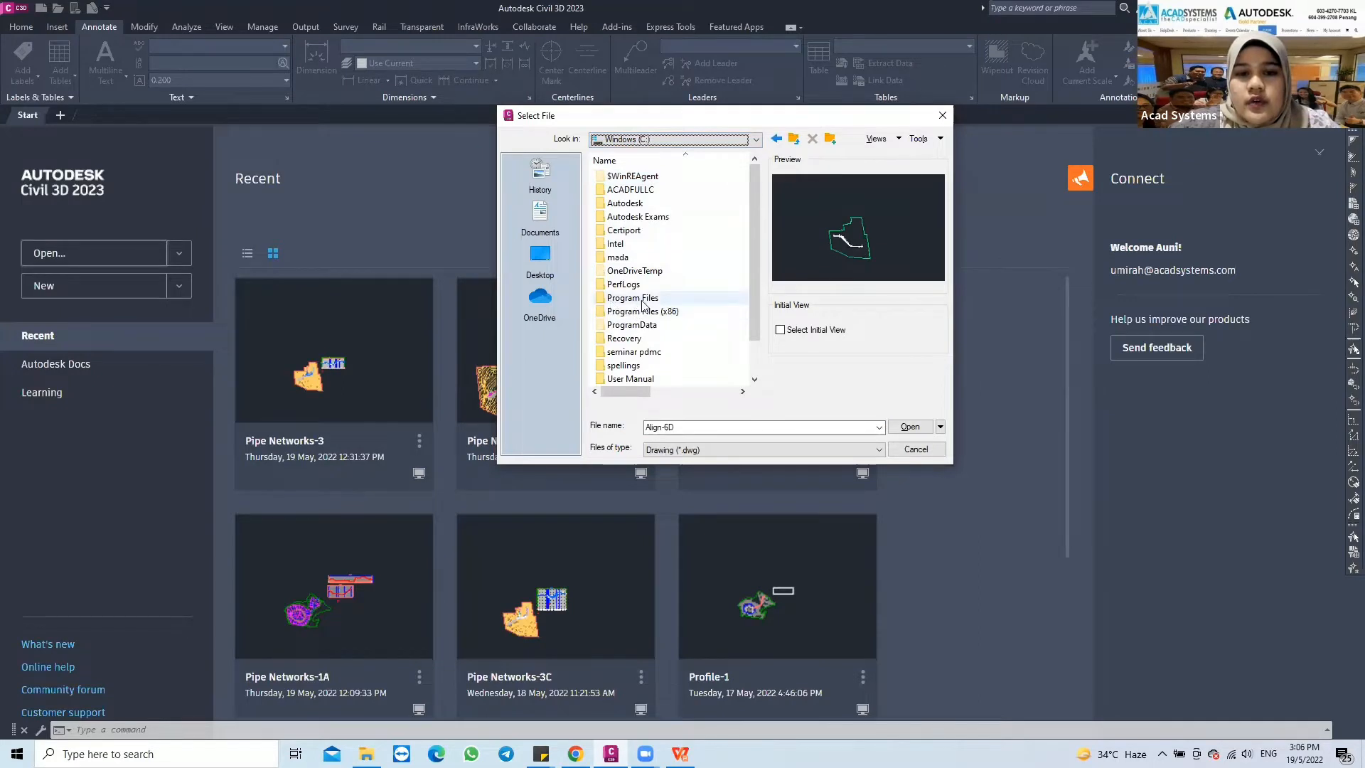
{"action": "double_click", "coordinate": [669, 300]}
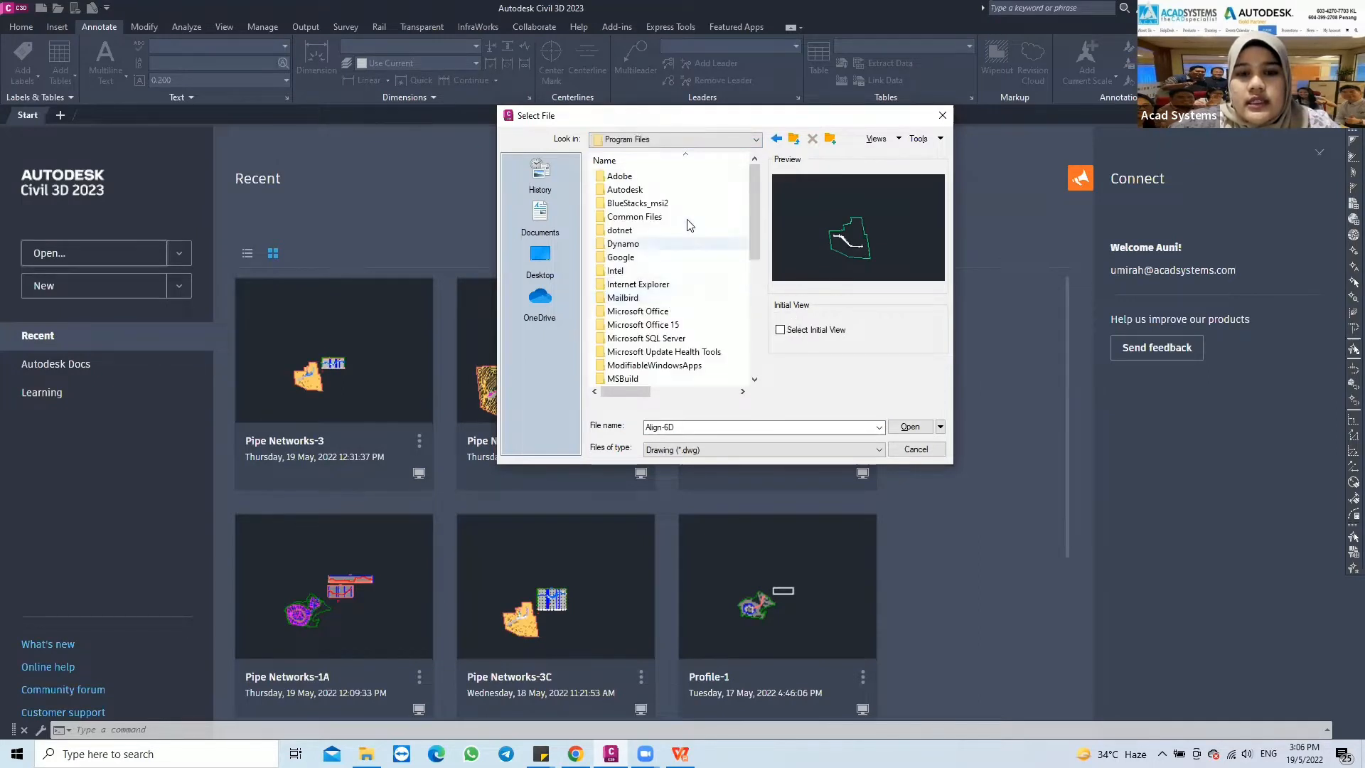
{"action": "double_click", "coordinate": [630, 192]}
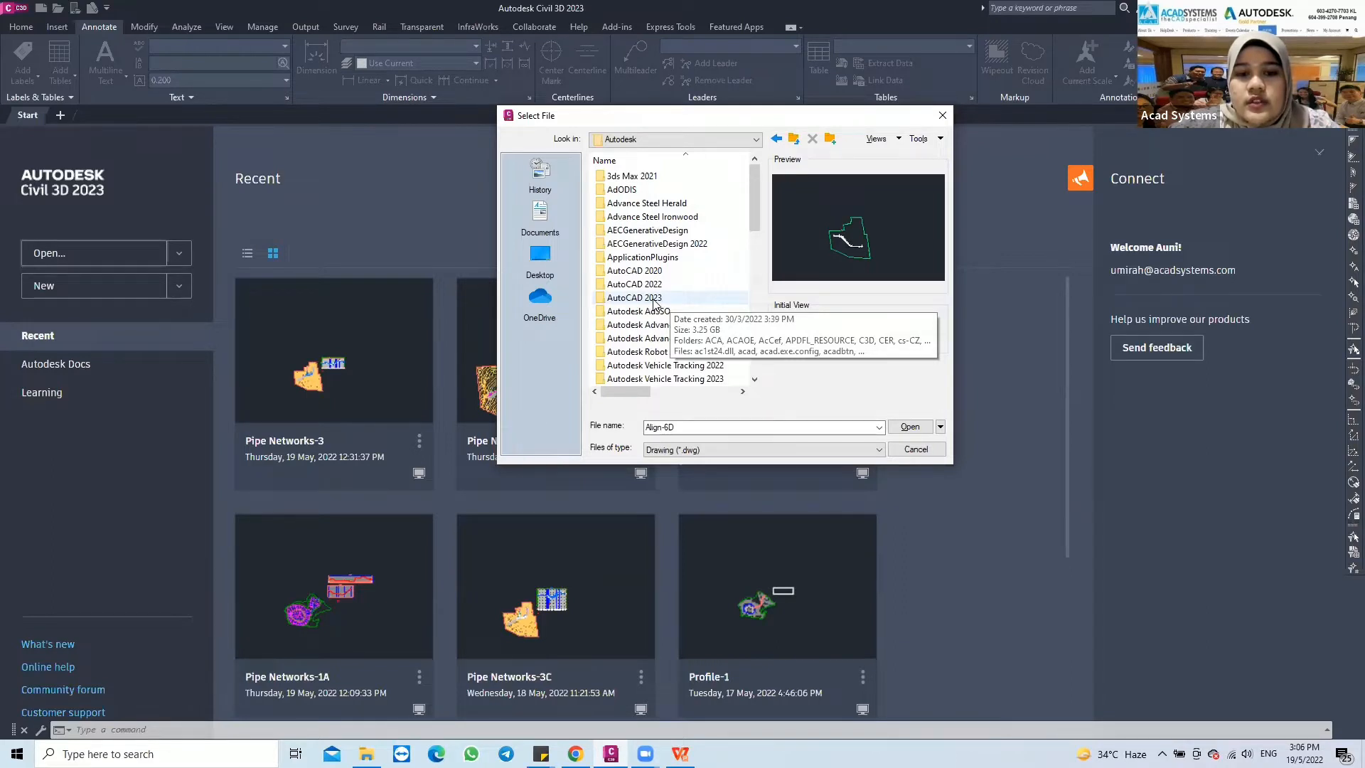
{"action": "left_click", "coordinate": [655, 302]}
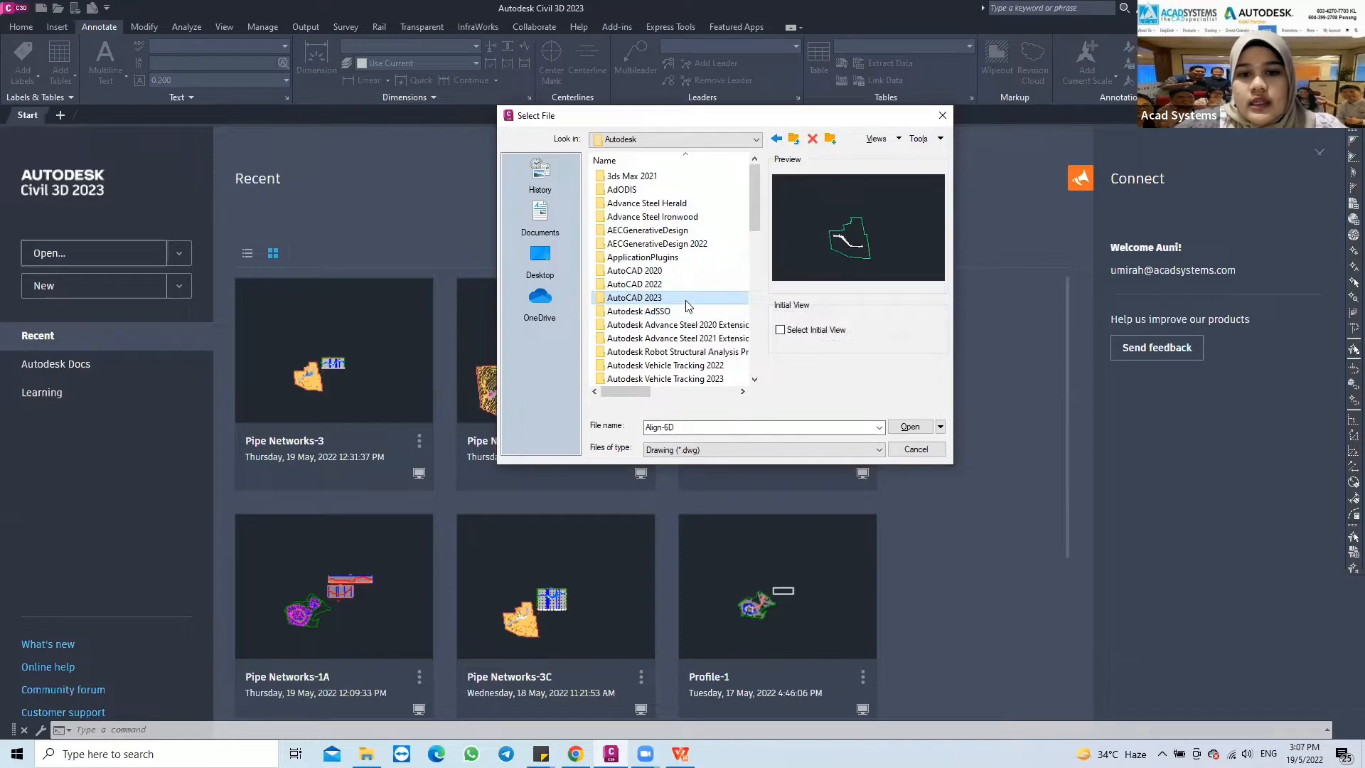
{"action": "double_click", "coordinate": [669, 299]}
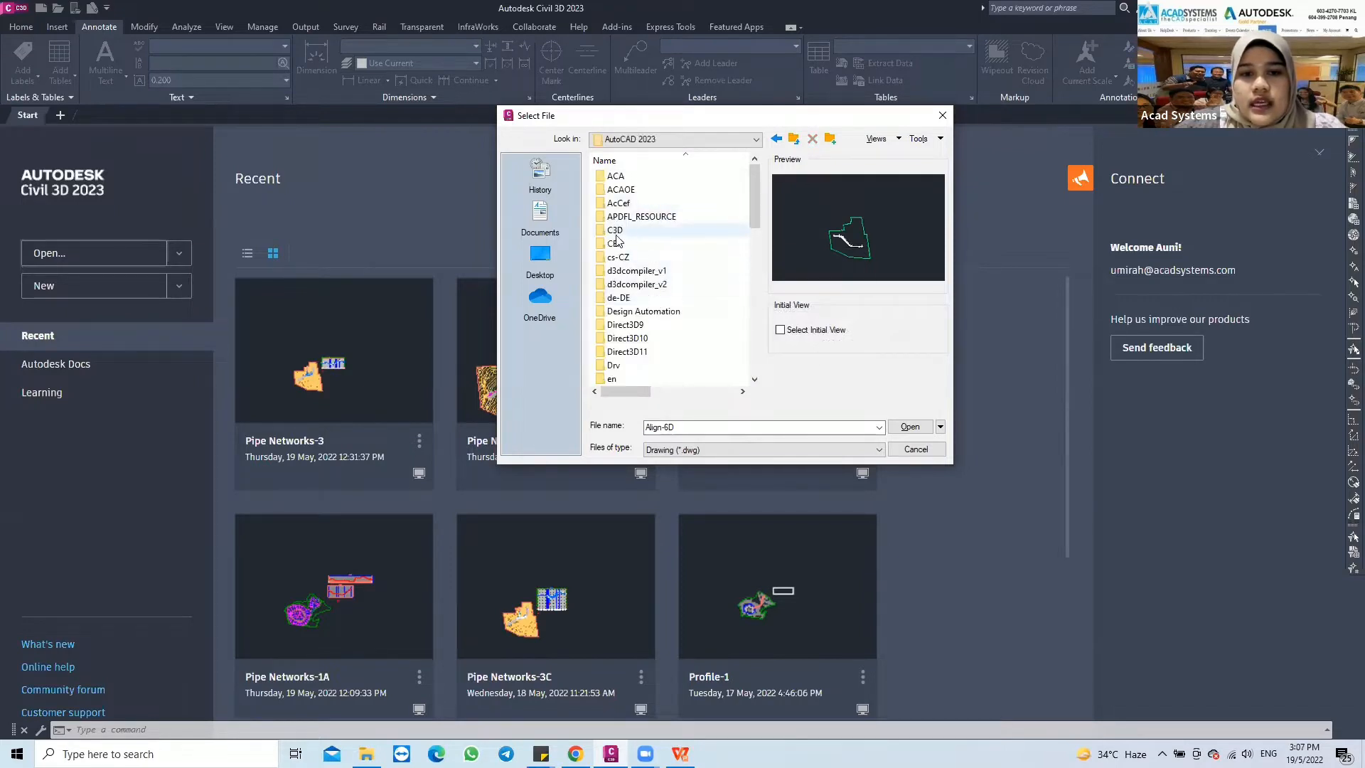
{"action": "double_click", "coordinate": [615, 231]}
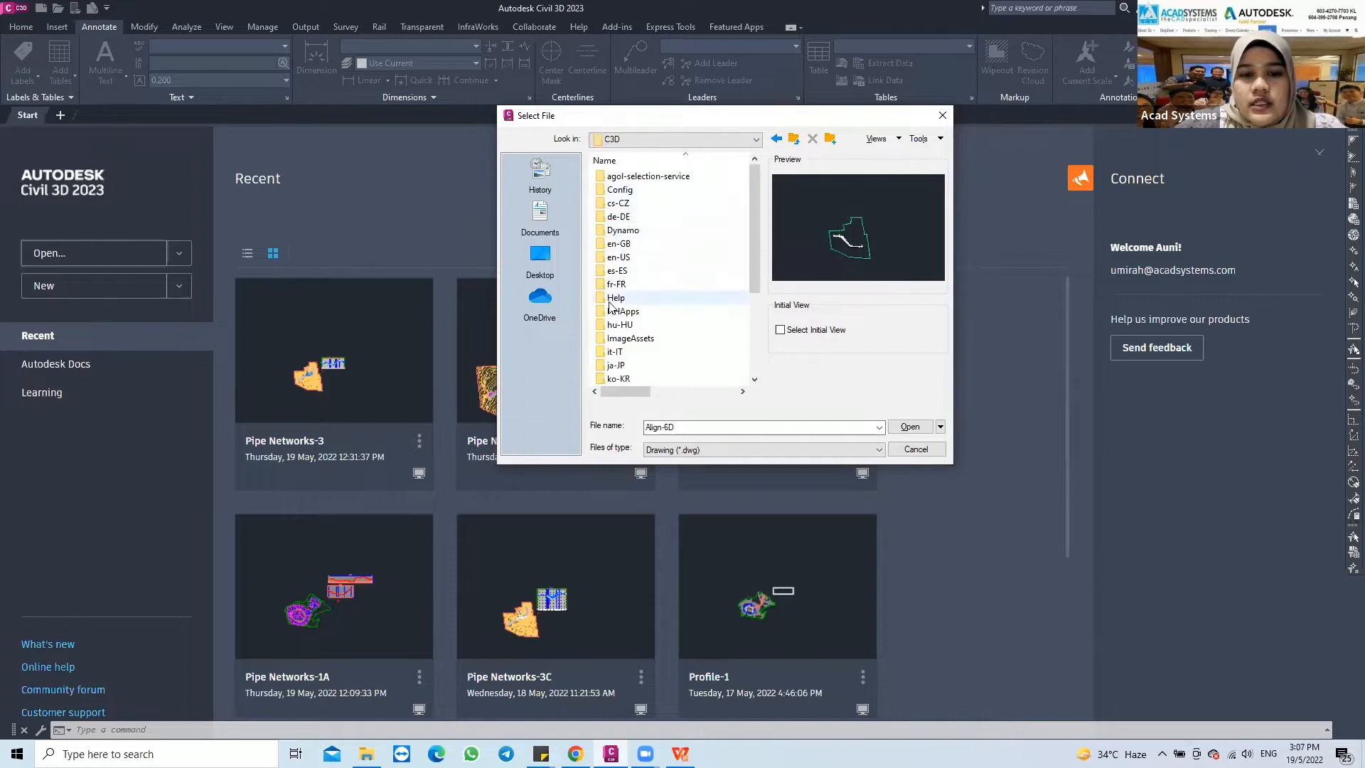
{"action": "double_click", "coordinate": [620, 299]}
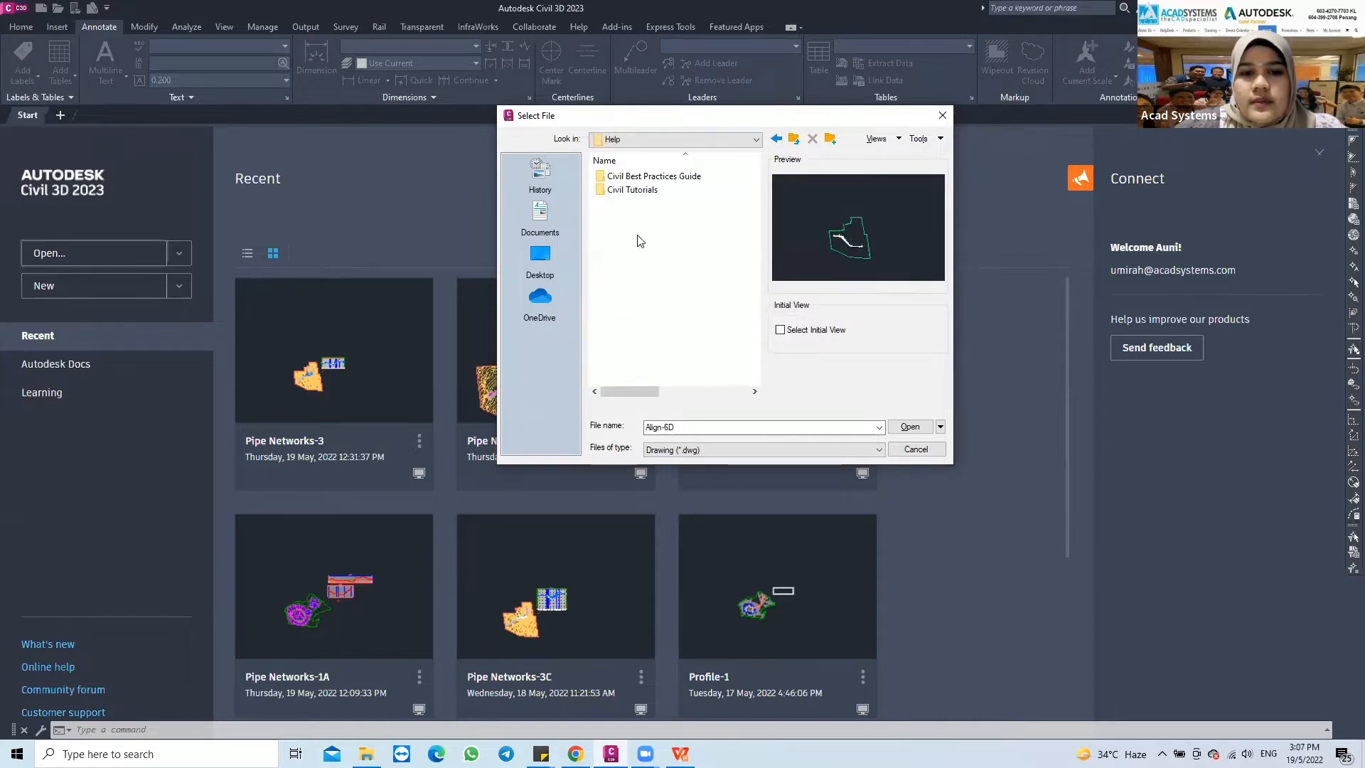
{"action": "double_click", "coordinate": [626, 191]}
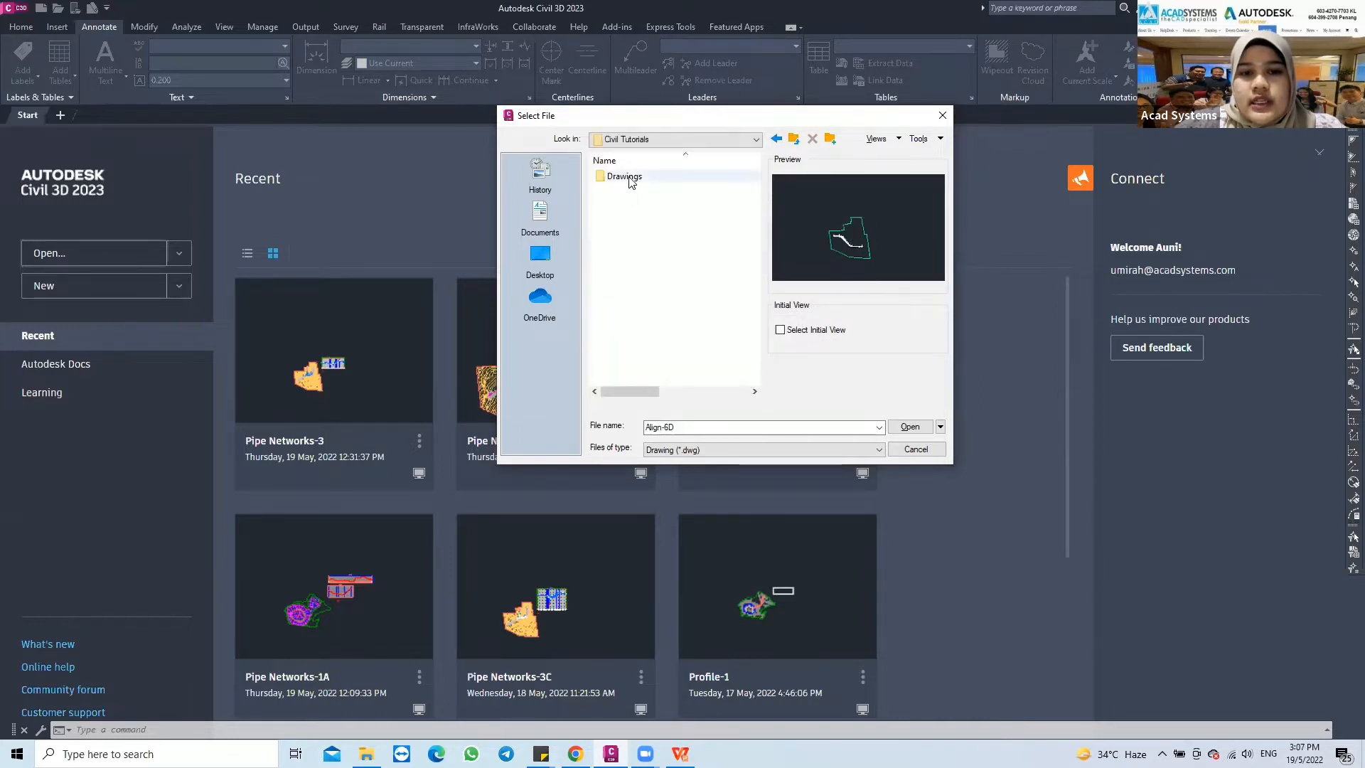
{"action": "double_click", "coordinate": [626, 176]}
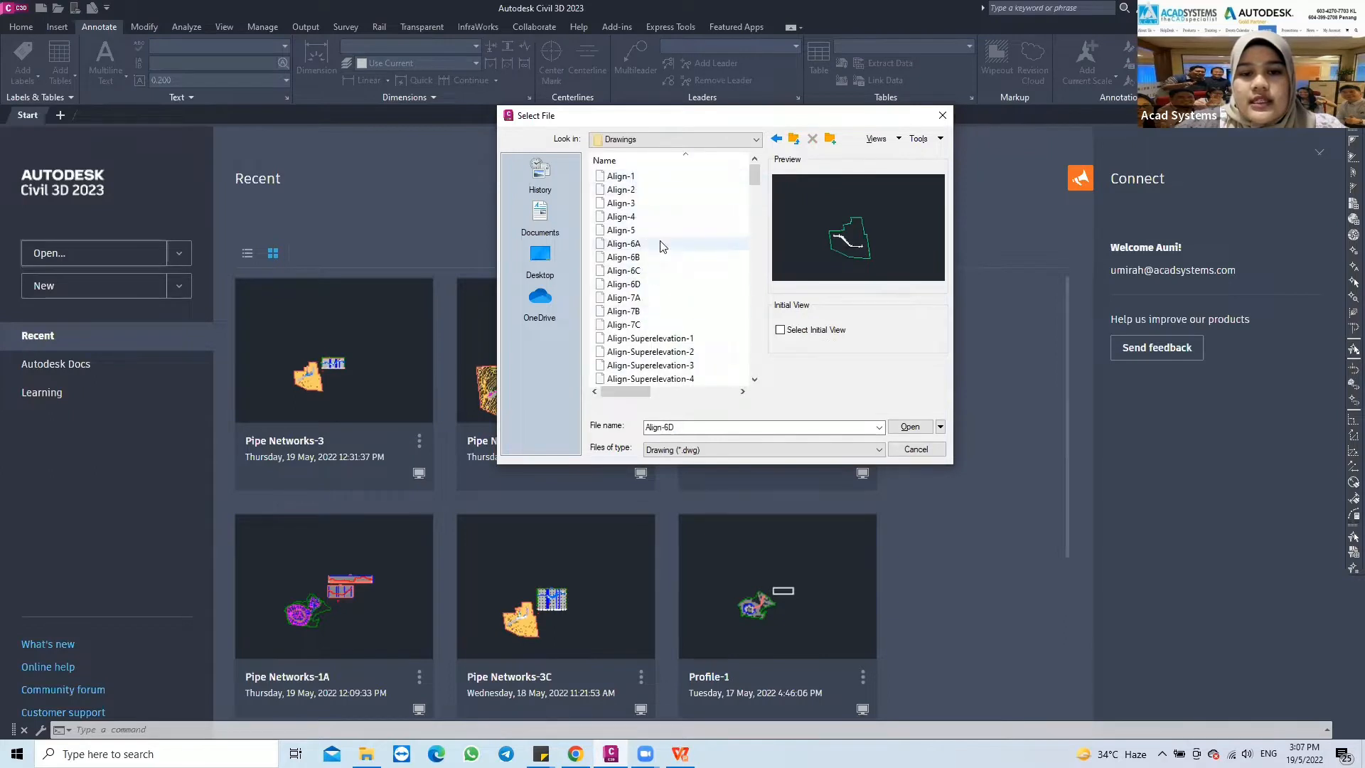
Open the tutorial drawing Pipe Networks-1A from the Drawings folder as read-only
{"action": "scroll", "coordinate": [661, 229], "scroll_direction": "down", "scroll_amount": 4}
{"action": "scroll", "coordinate": [661, 235], "scroll_direction": "down", "scroll_amount": 15}
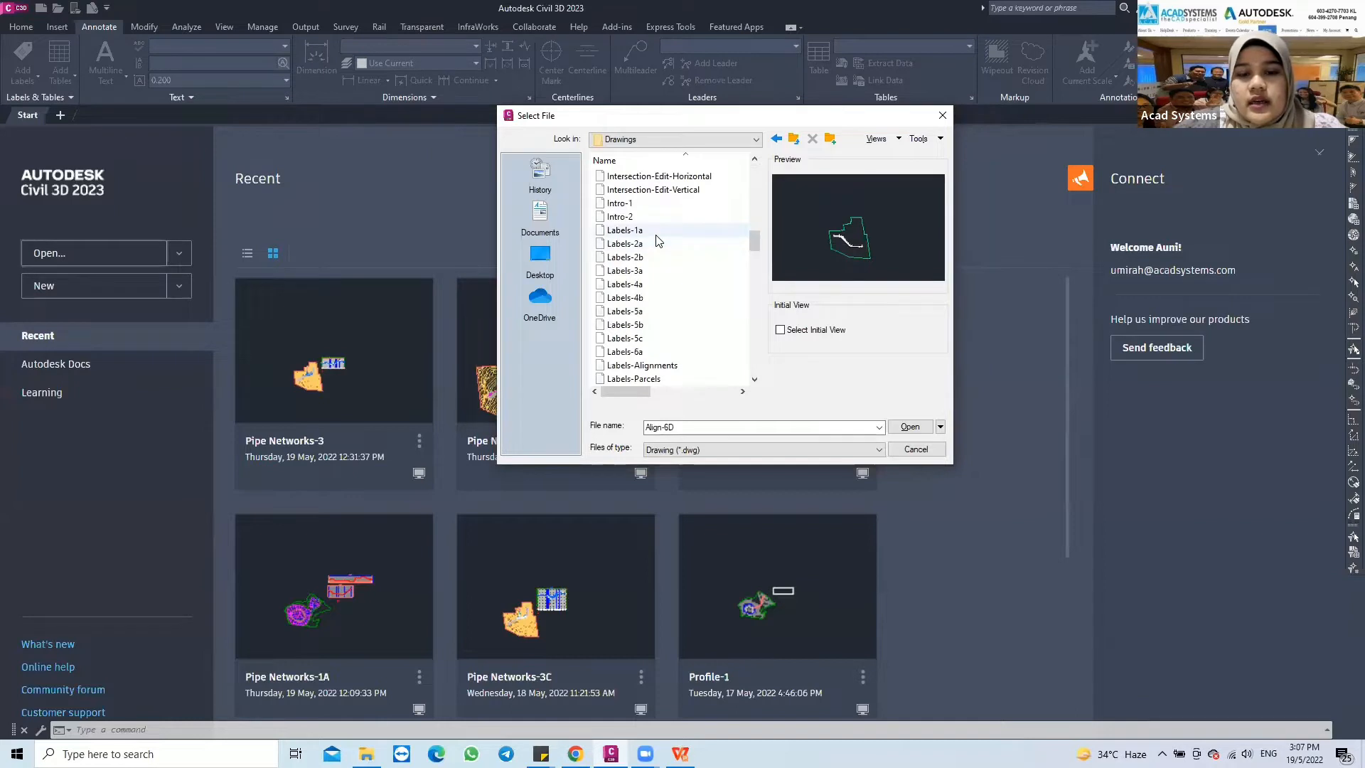
{"action": "scroll", "coordinate": [667, 235], "scroll_direction": "down", "scroll_amount": 4}
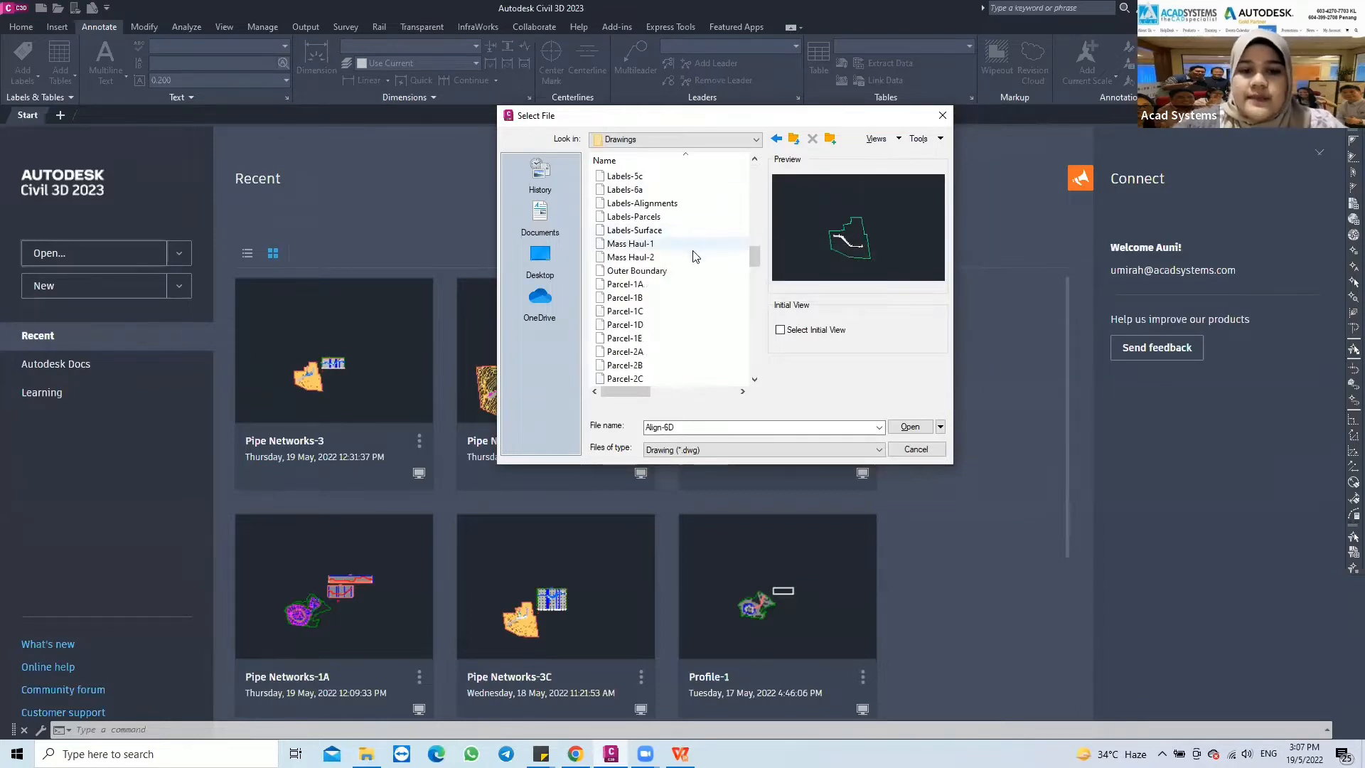
{"action": "scroll", "coordinate": [701, 261], "scroll_direction": "down", "scroll_amount": 6}
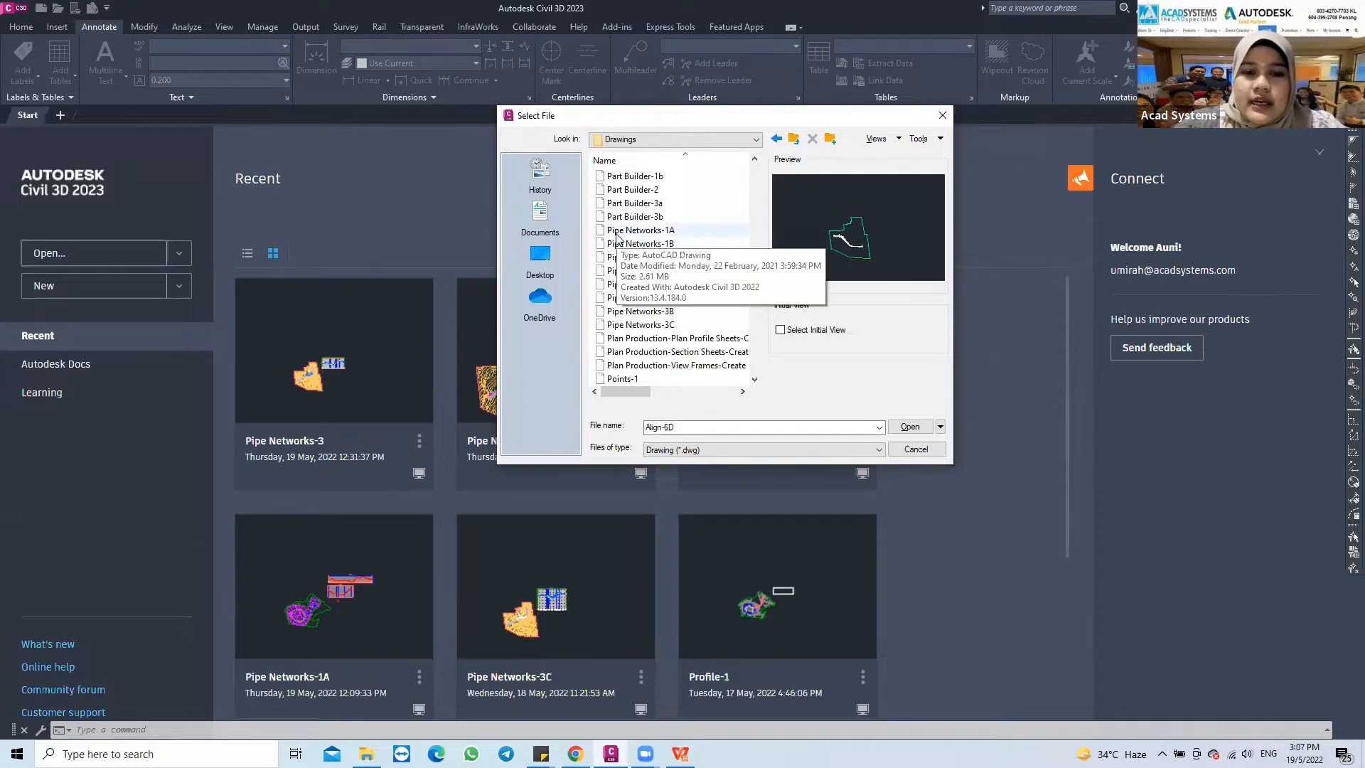
{"action": "left_click", "coordinate": [667, 232]}
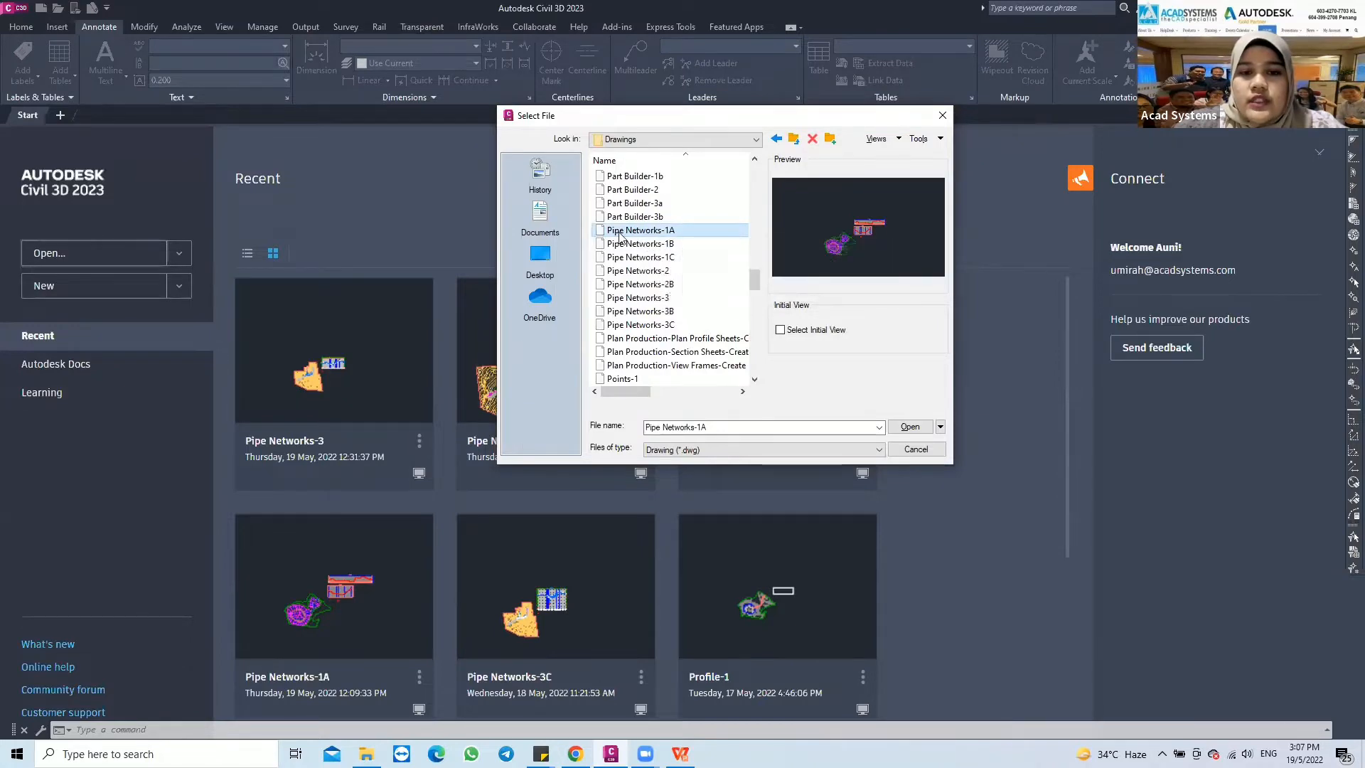
{"action": "left_click", "coordinate": [911, 428]}
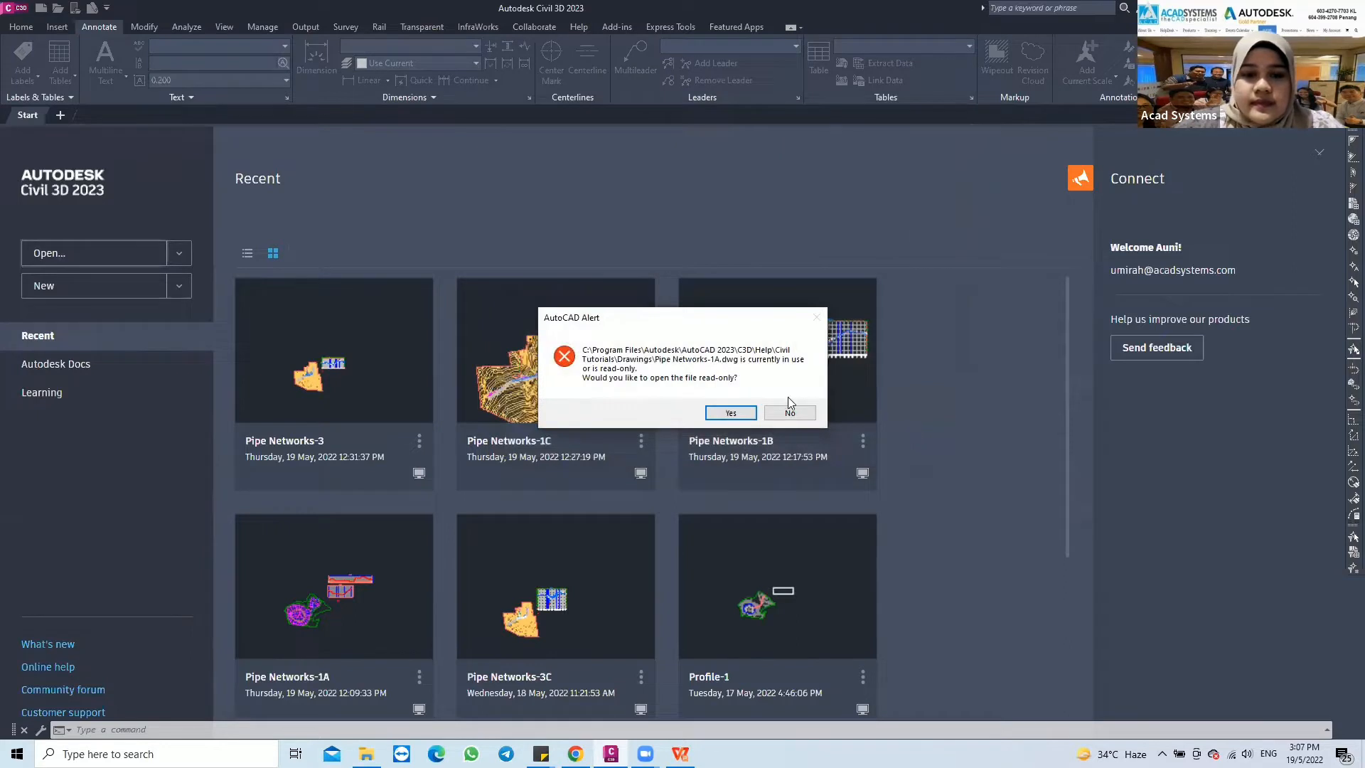
{"action": "left_click", "coordinate": [728, 414]}
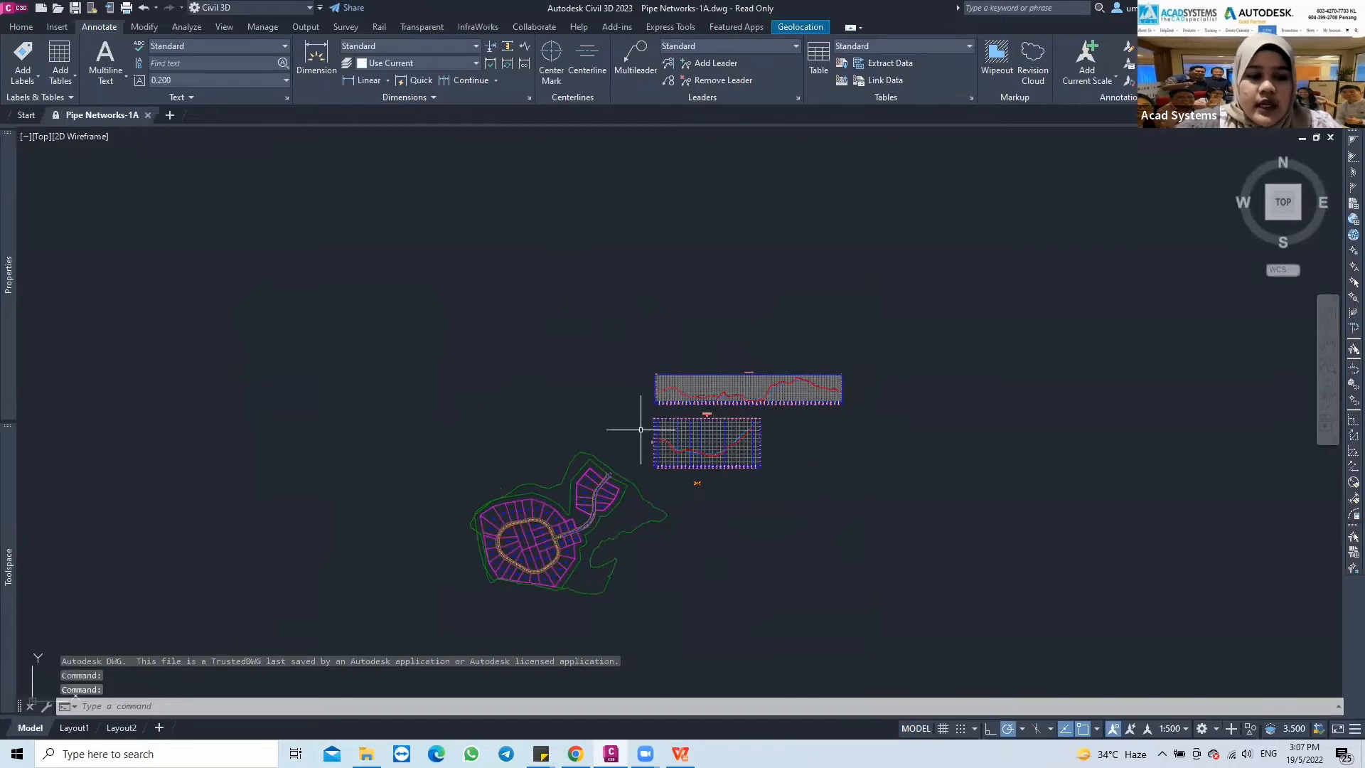
Examine which surfaces and centerline alignments the Pipe Networks-1A drawing contains
{"action": "mouse_move", "coordinate": [9, 567]}
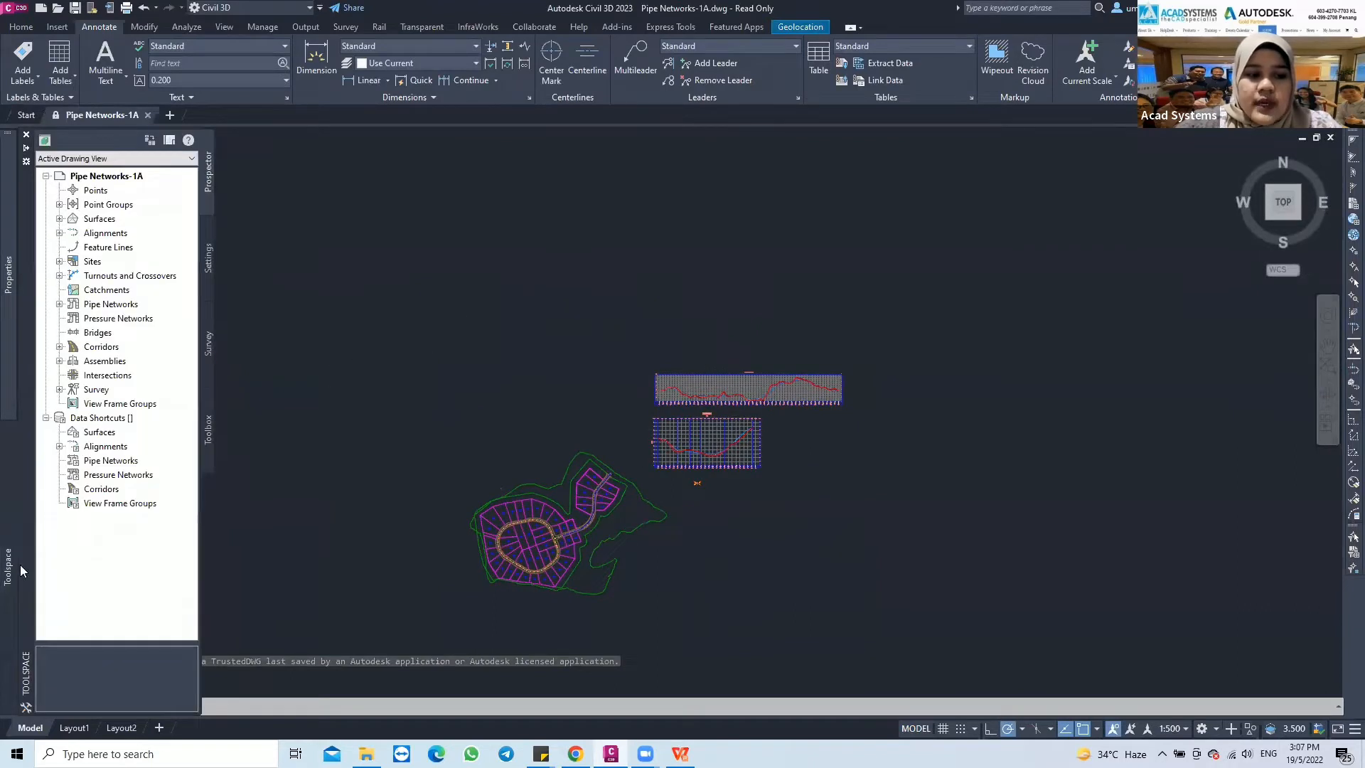
{"action": "left_click", "coordinate": [60, 219]}
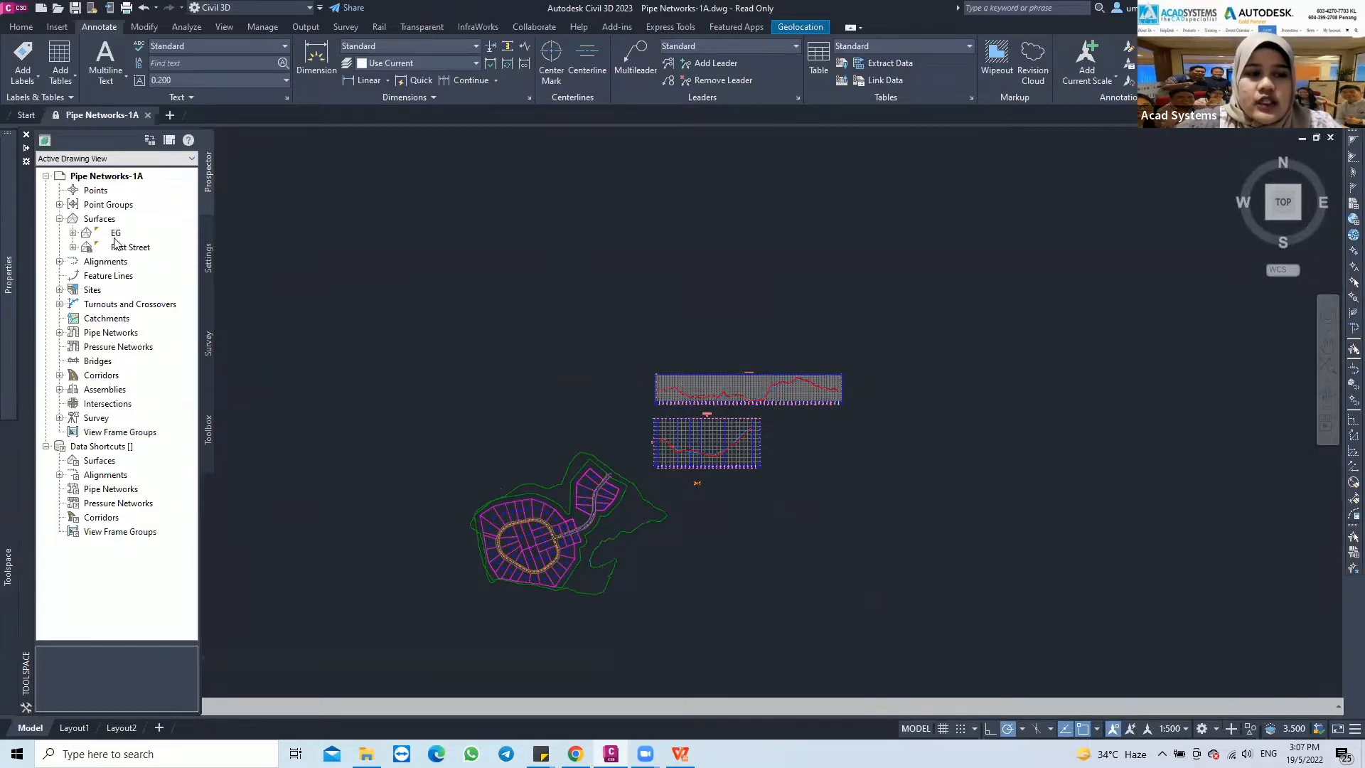
{"action": "left_click", "coordinate": [59, 262]}
{"action": "left_click", "coordinate": [73, 276]}
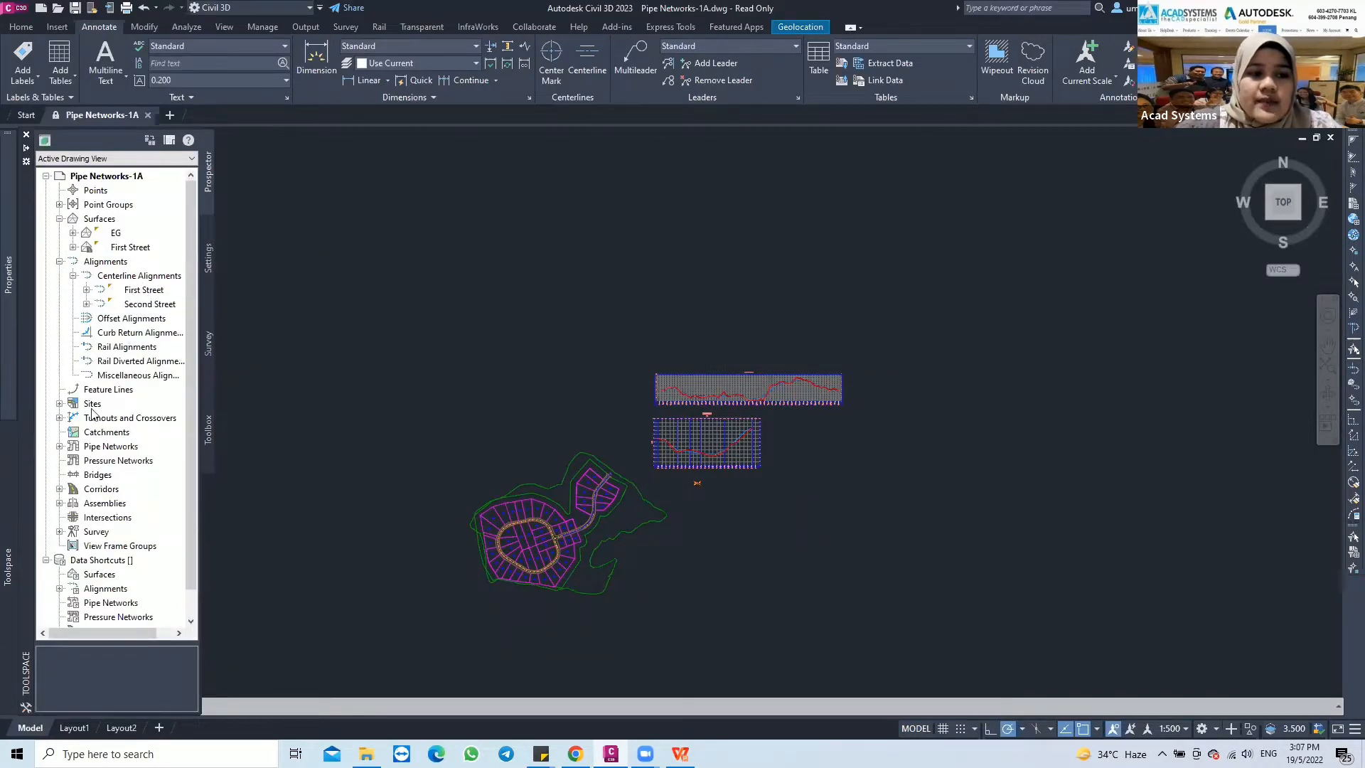
{"action": "left_click", "coordinate": [60, 262]}
{"action": "left_click", "coordinate": [59, 219]}
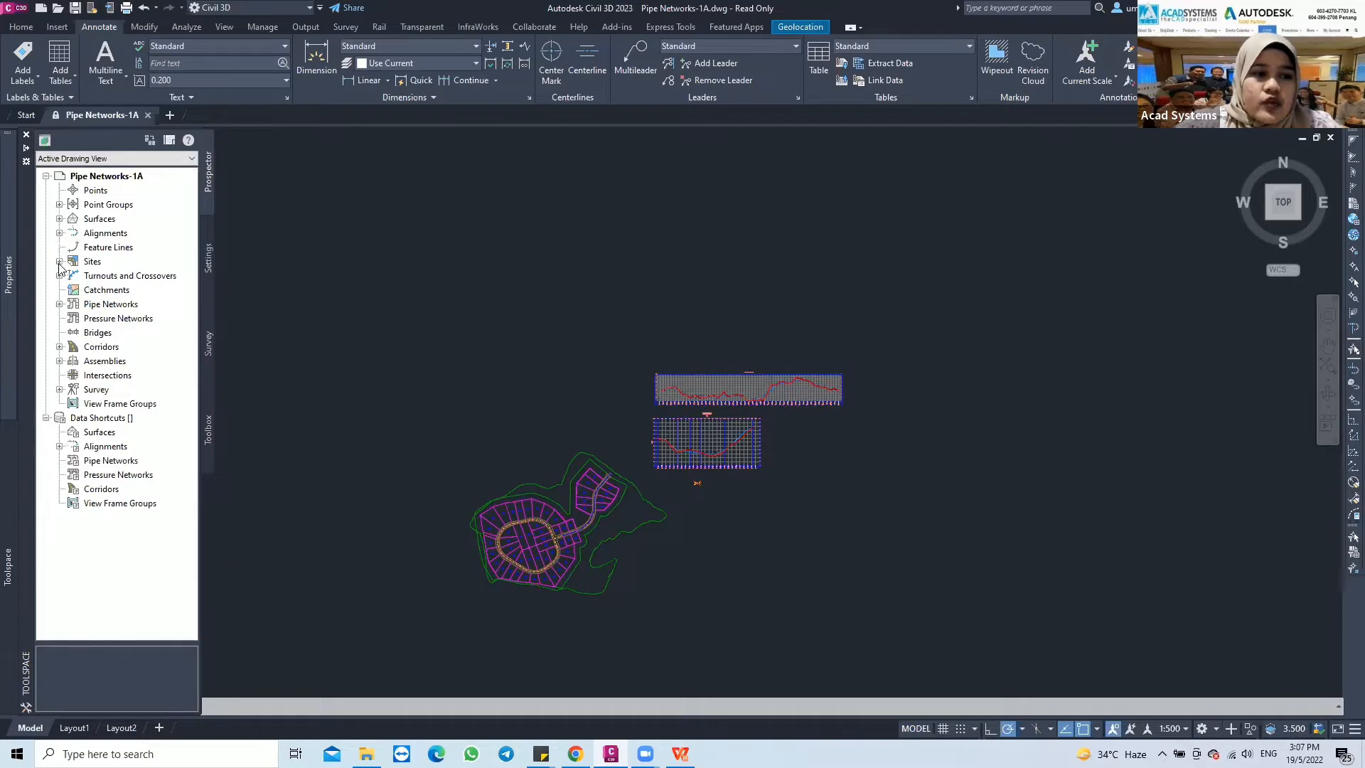
Examine the parcels listed under the drawing's site and return to the model view
{"action": "left_click", "coordinate": [59, 261]}
{"action": "left_click", "coordinate": [73, 276]}
{"action": "left_click", "coordinate": [87, 332]}
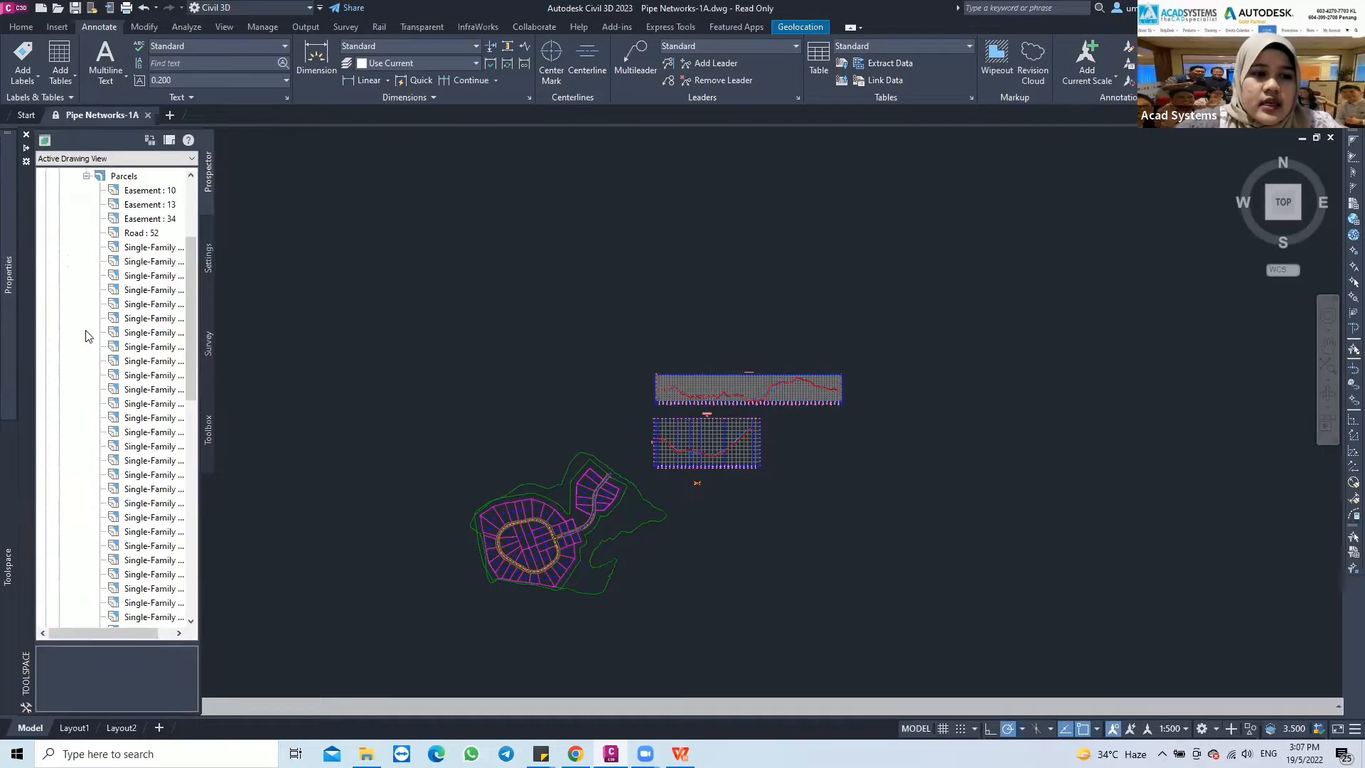
{"action": "scroll", "coordinate": [132, 421], "scroll_direction": "down", "scroll_amount": 5}
{"action": "scroll", "coordinate": [132, 422], "scroll_direction": "up", "scroll_amount": 15}
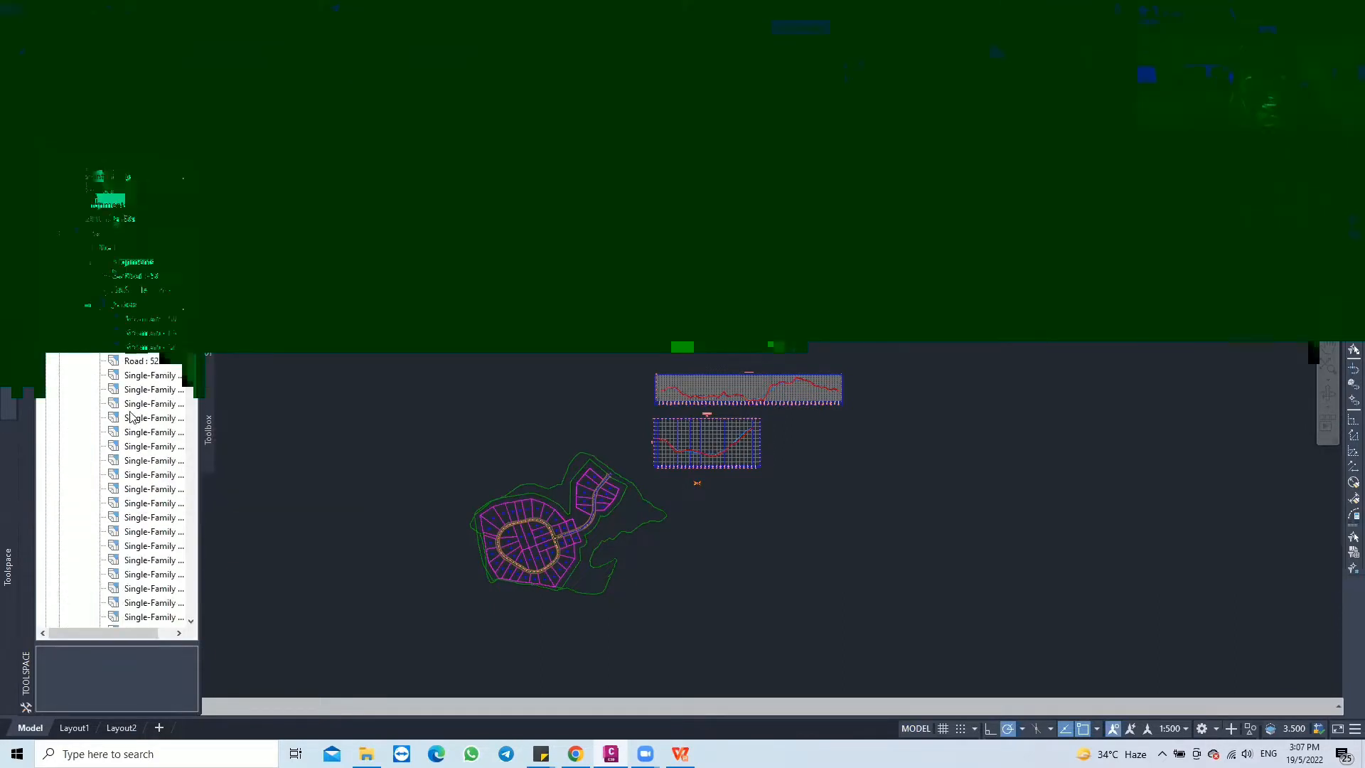
{"action": "left_click", "coordinate": [59, 262]}
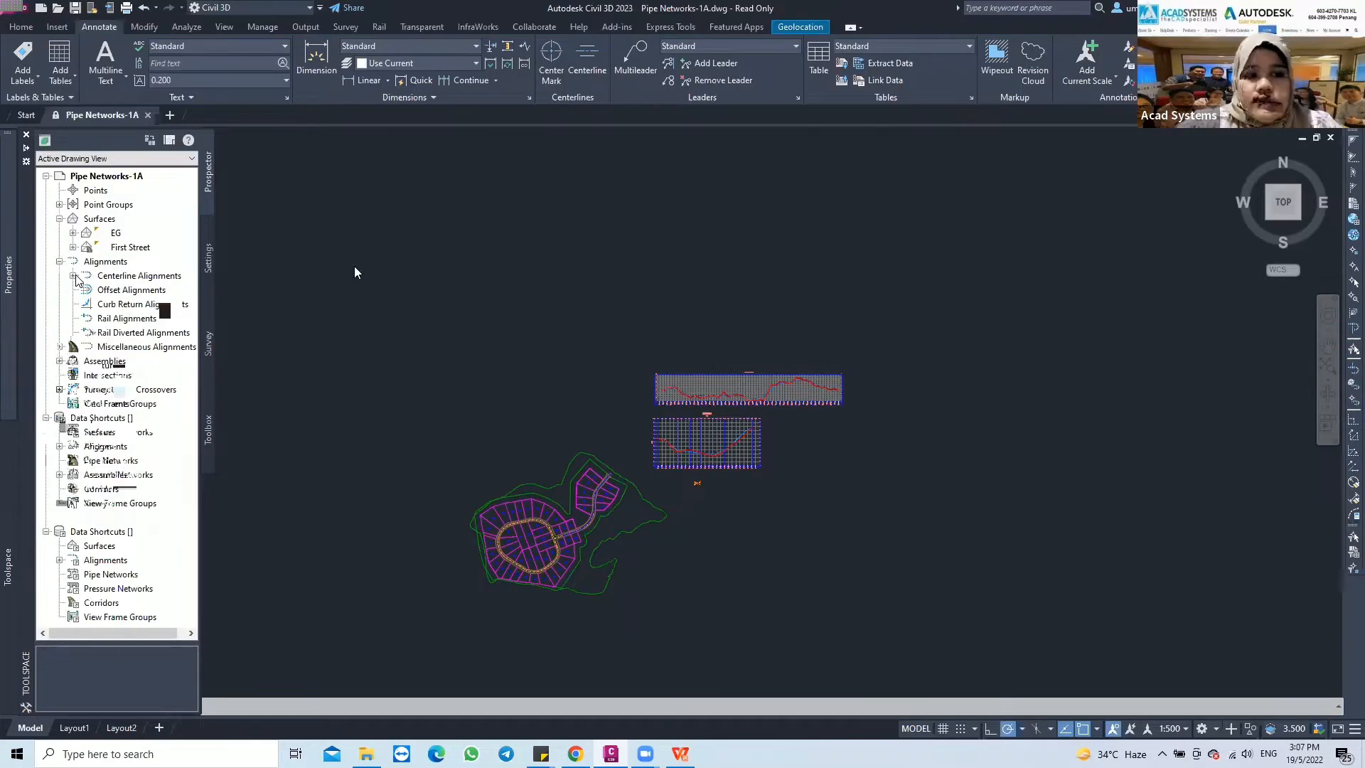
{"action": "left_click", "coordinate": [522, 413]}
{"action": "left_click", "coordinate": [475, 417]}
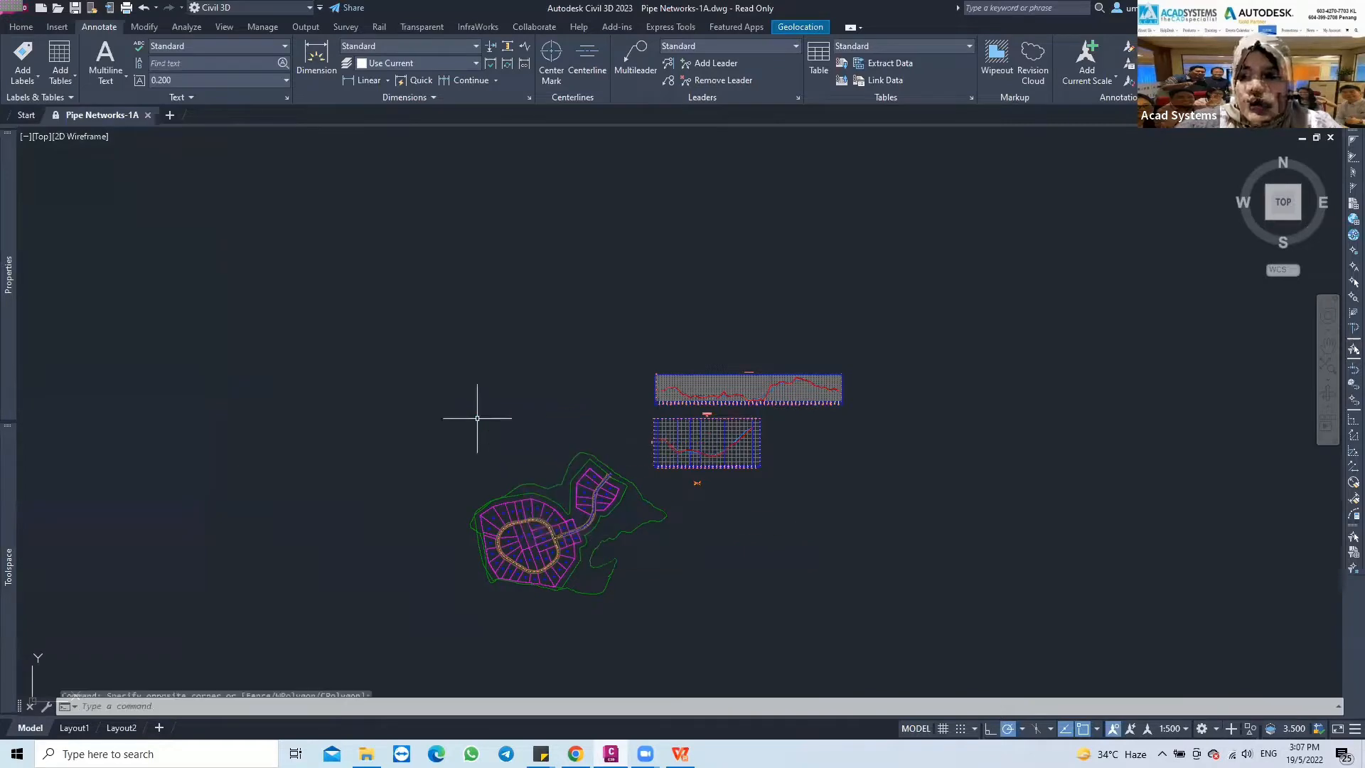
Examine the existing polyline that runs along the road centerline between the parcels
{"action": "scroll", "coordinate": [570, 521], "scroll_direction": "up", "scroll_amount": 4}
{"action": "middle_click_drag", "start_coordinate": [628, 534], "coordinate": [621, 488]}
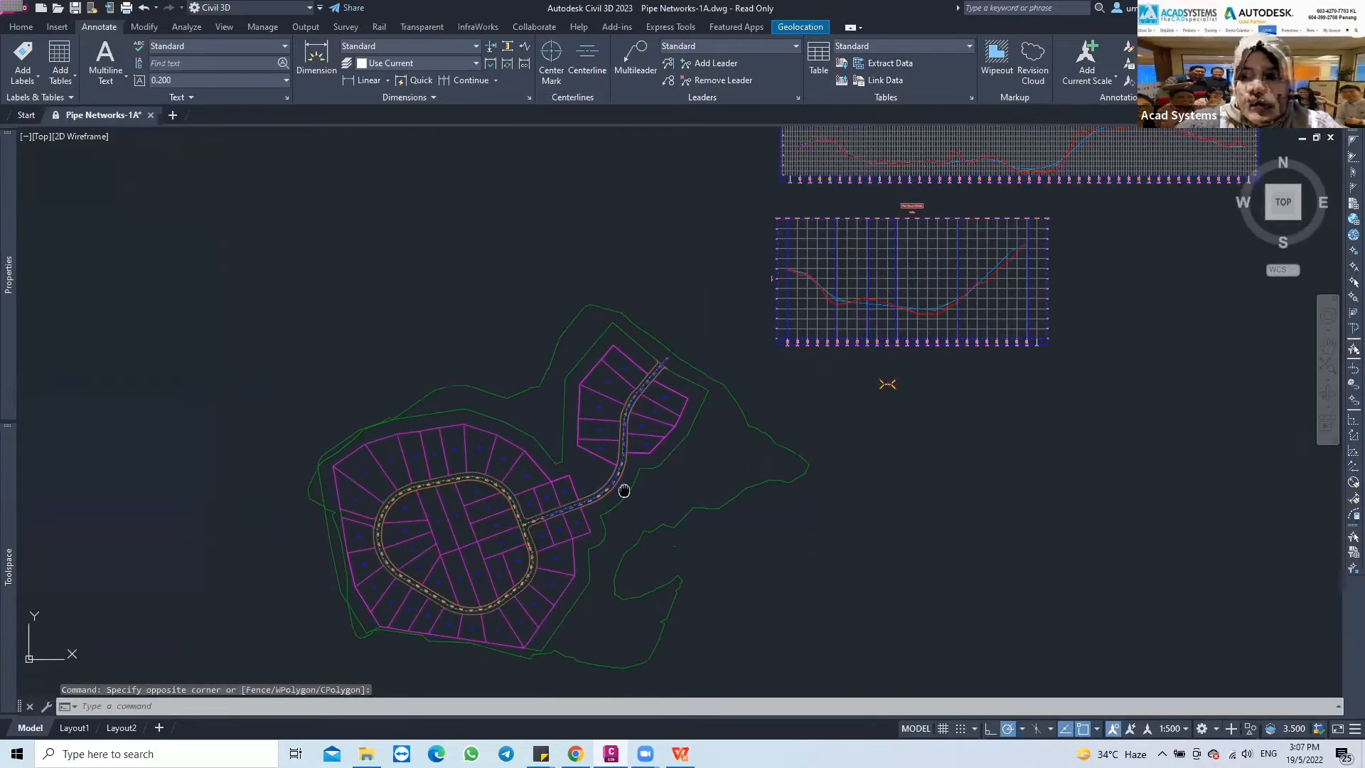
{"action": "scroll", "coordinate": [588, 498], "scroll_direction": "up", "scroll_amount": 2}
{"action": "scroll", "coordinate": [577, 505], "scroll_direction": "up", "scroll_amount": 4}
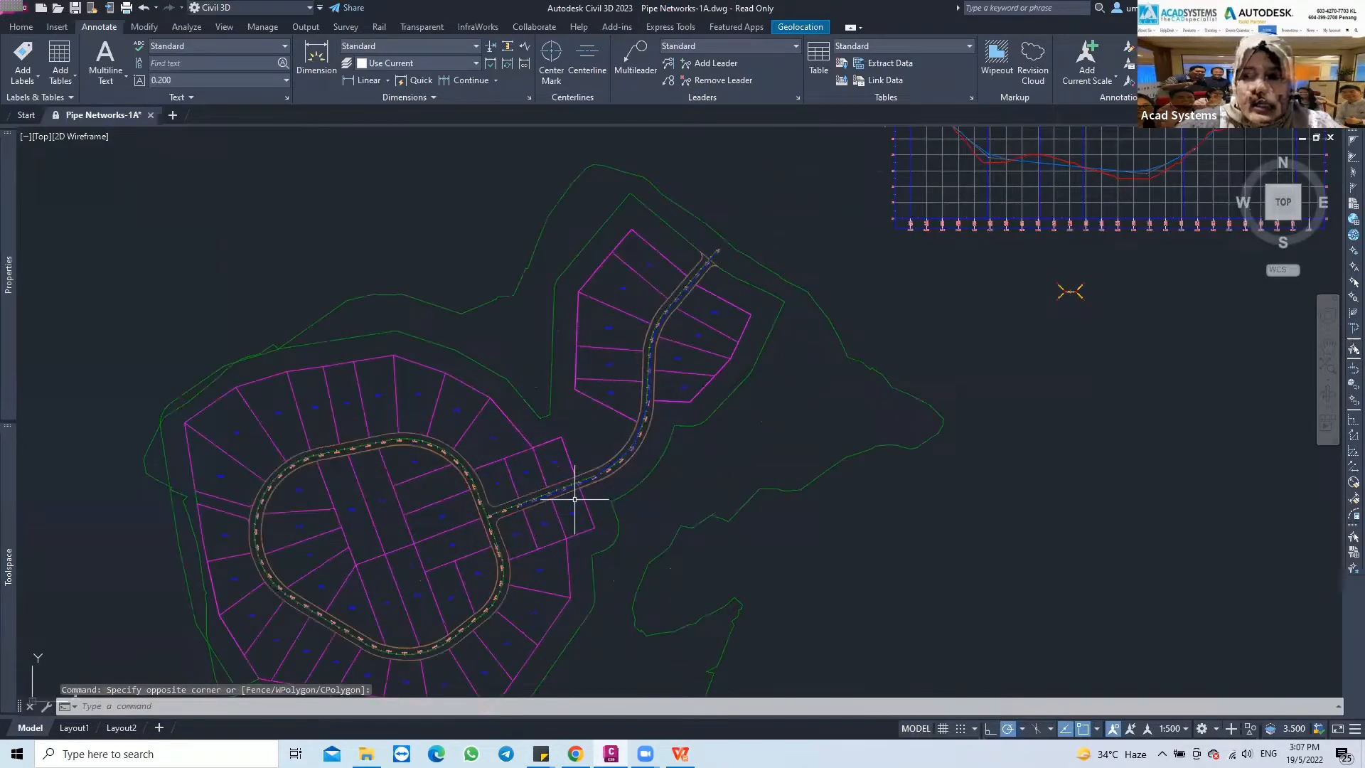
{"action": "scroll", "coordinate": [573, 492], "scroll_direction": "up", "scroll_amount": 5}
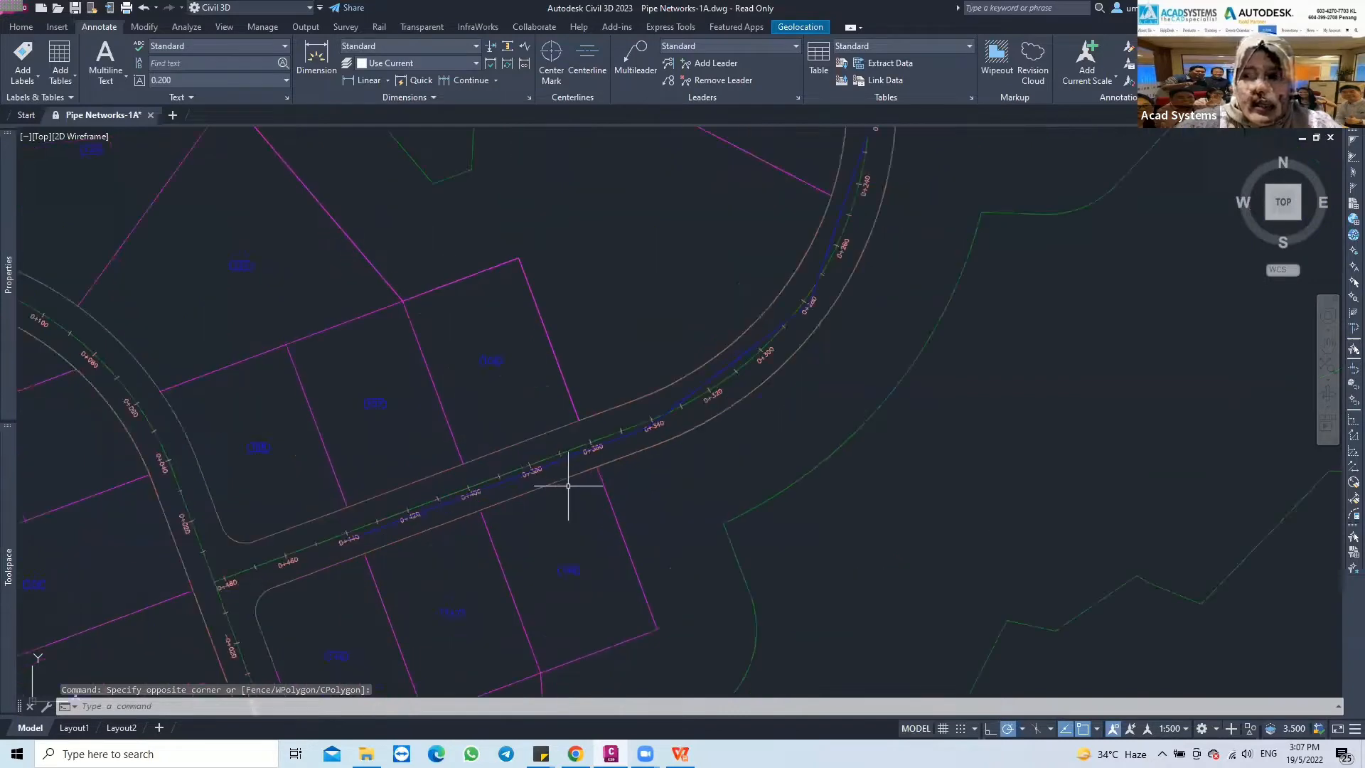
{"action": "scroll", "coordinate": [374, 550], "scroll_direction": "down", "scroll_amount": 5}
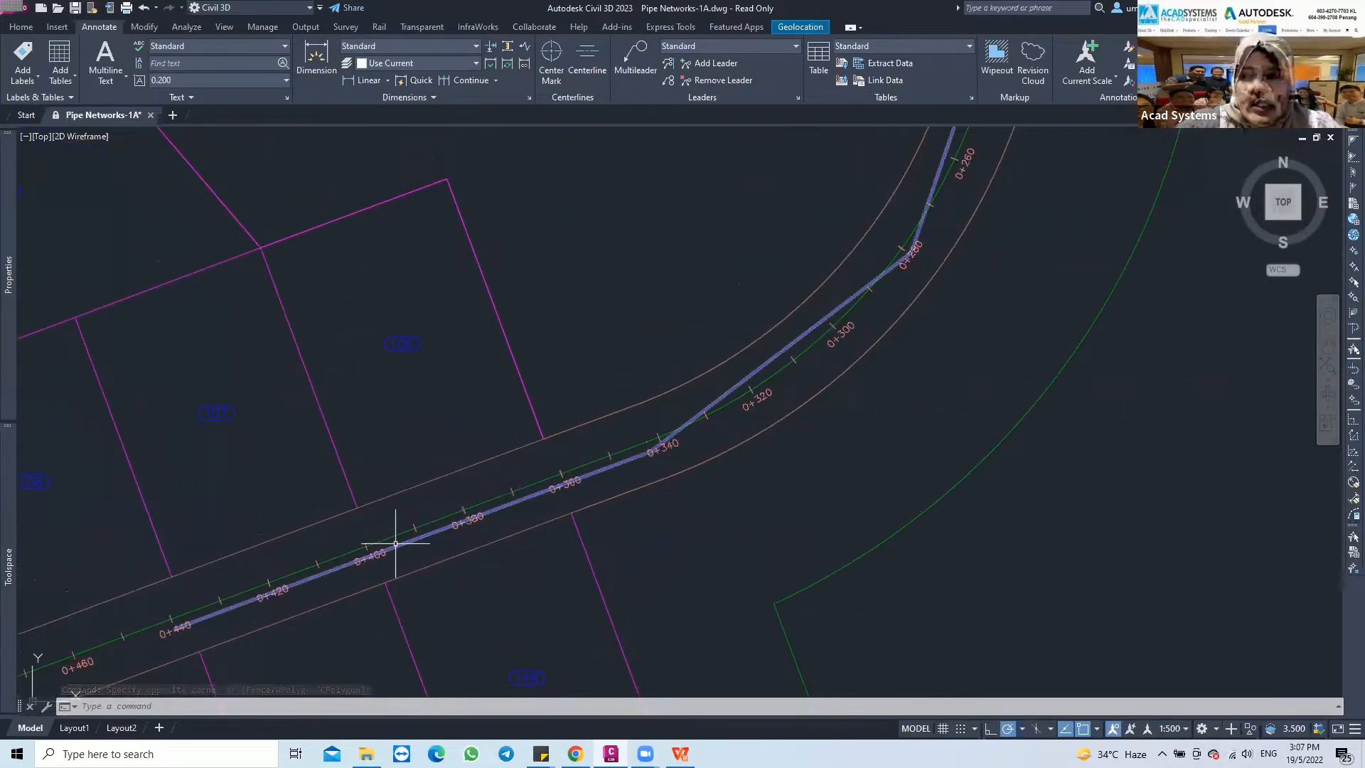
{"action": "middle_click_drag", "start_coordinate": [390, 548], "coordinate": [409, 589]}
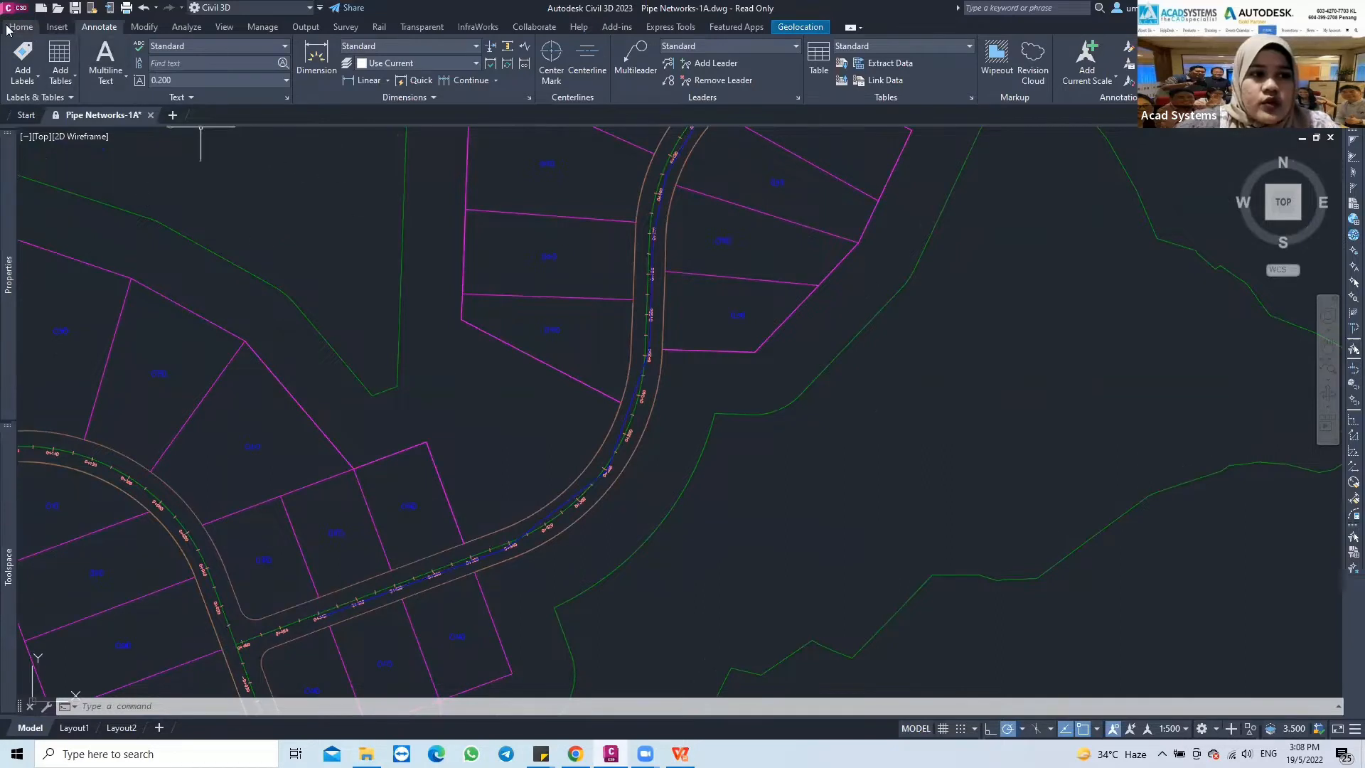
Start Create Pipe Network from Object and select the blue polyline along the road near station 0+440
{"action": "left_click", "coordinate": [35, 29]}
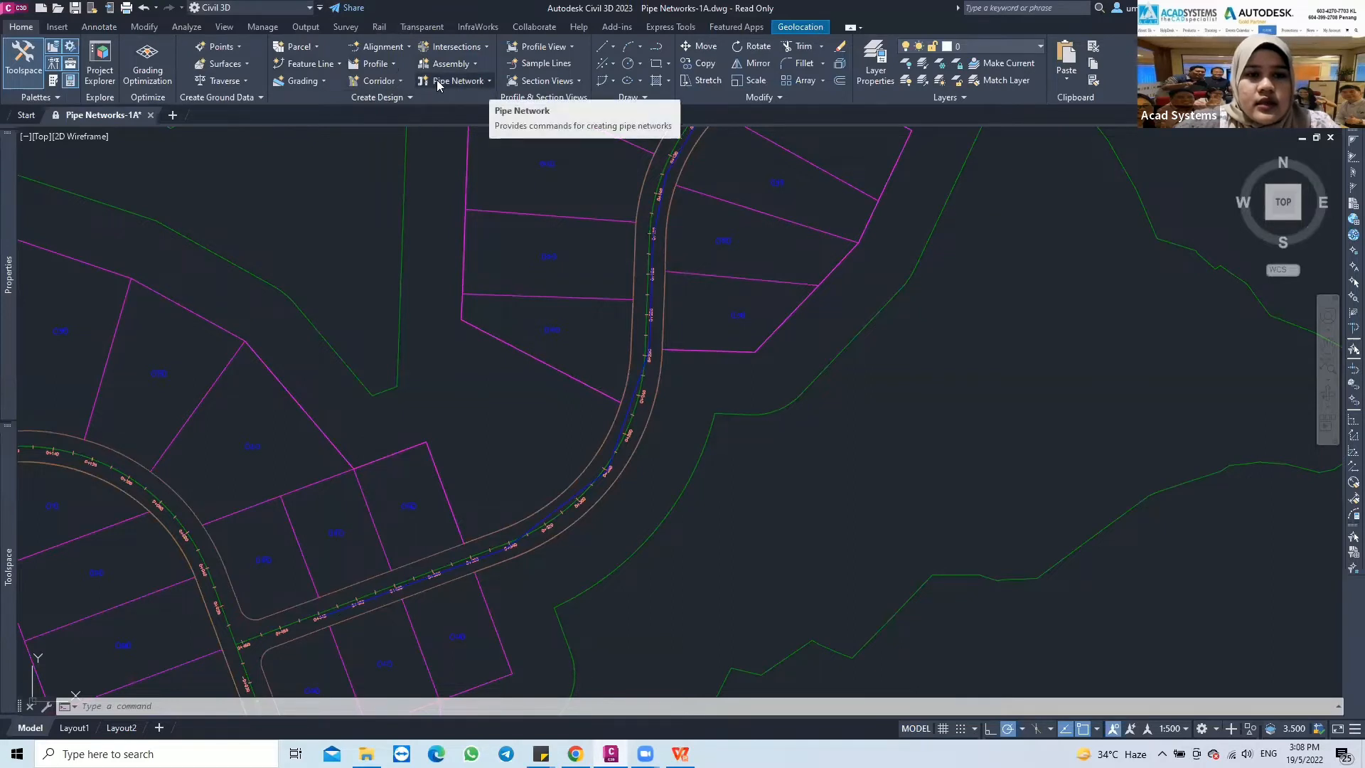
{"action": "left_click", "coordinate": [489, 83]}
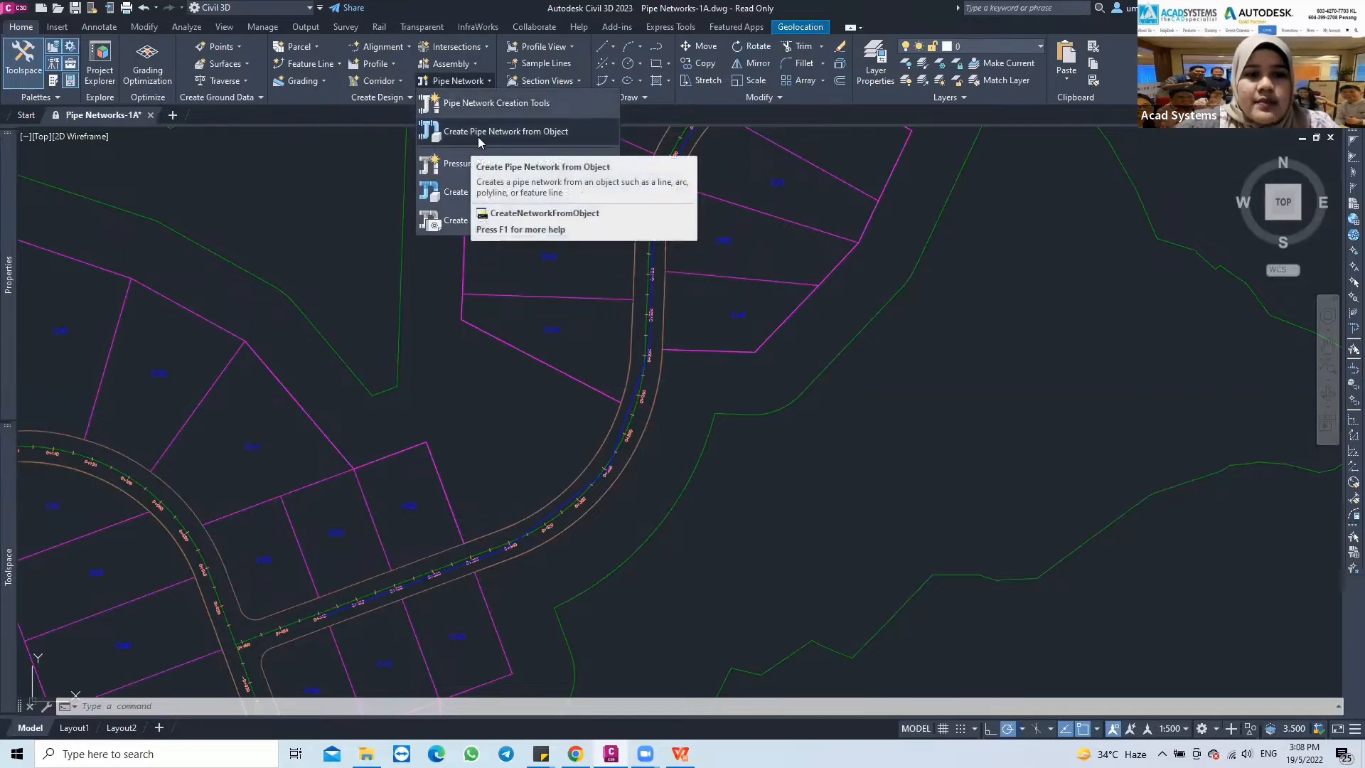
{"action": "left_click", "coordinate": [535, 132]}
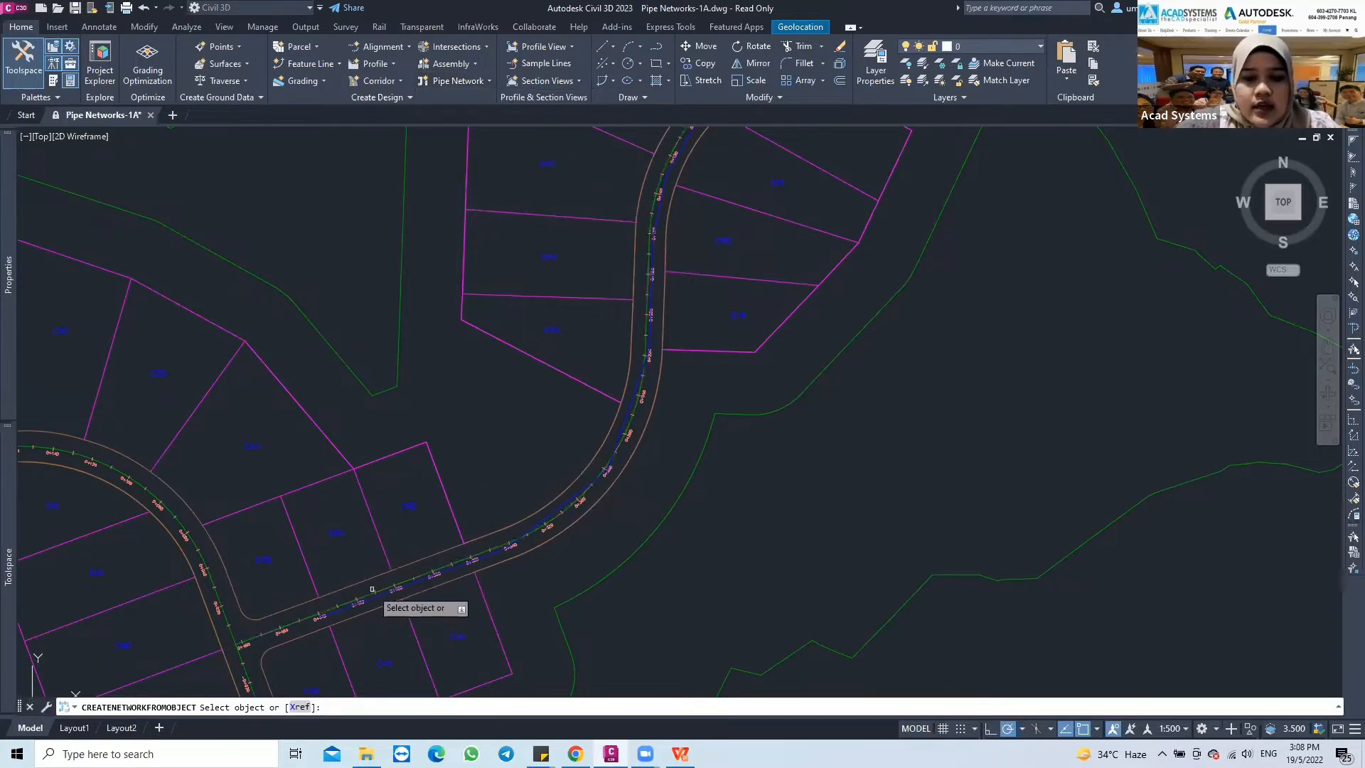
{"action": "scroll", "coordinate": [372, 588], "scroll_direction": "up", "scroll_amount": 1}
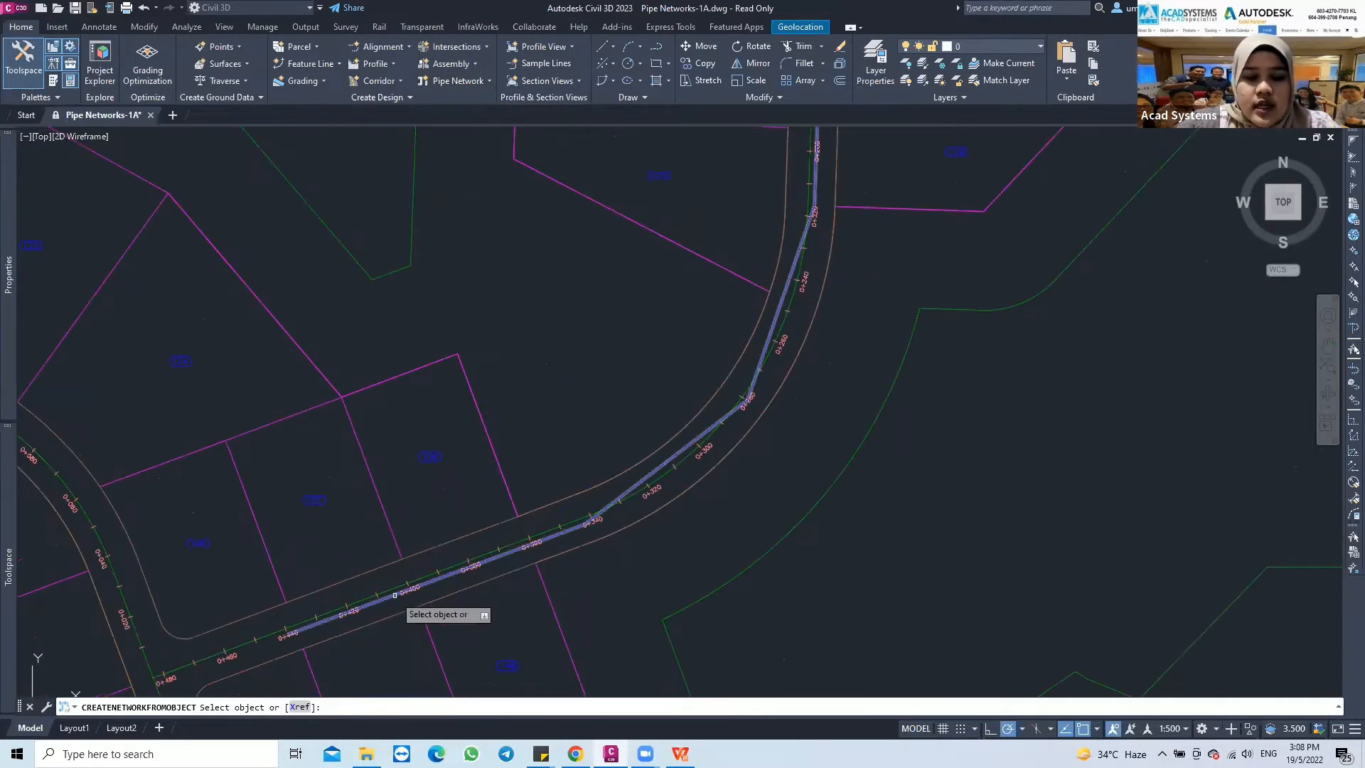
{"action": "middle_click_drag", "start_coordinate": [377, 595], "coordinate": [366, 532]}
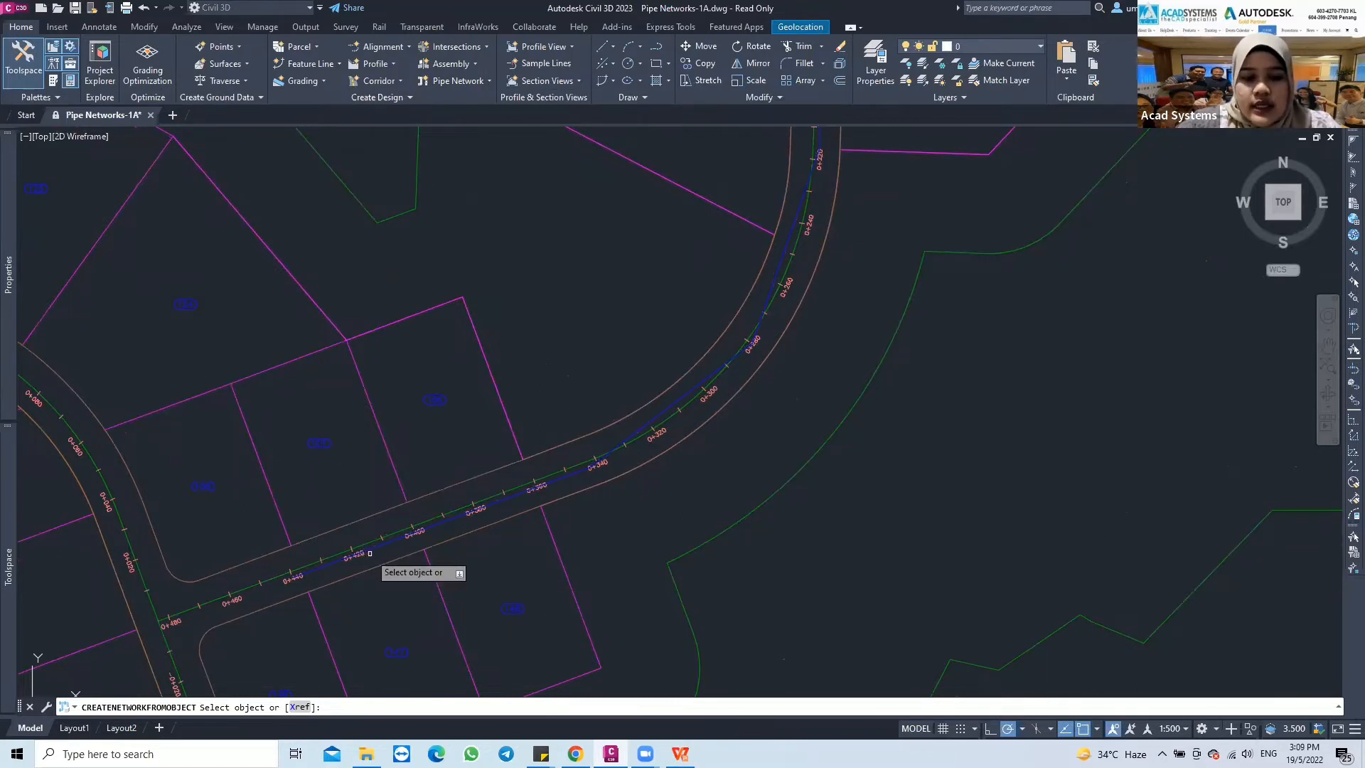
{"action": "scroll", "coordinate": [318, 566], "scroll_direction": "up", "scroll_amount": 4}
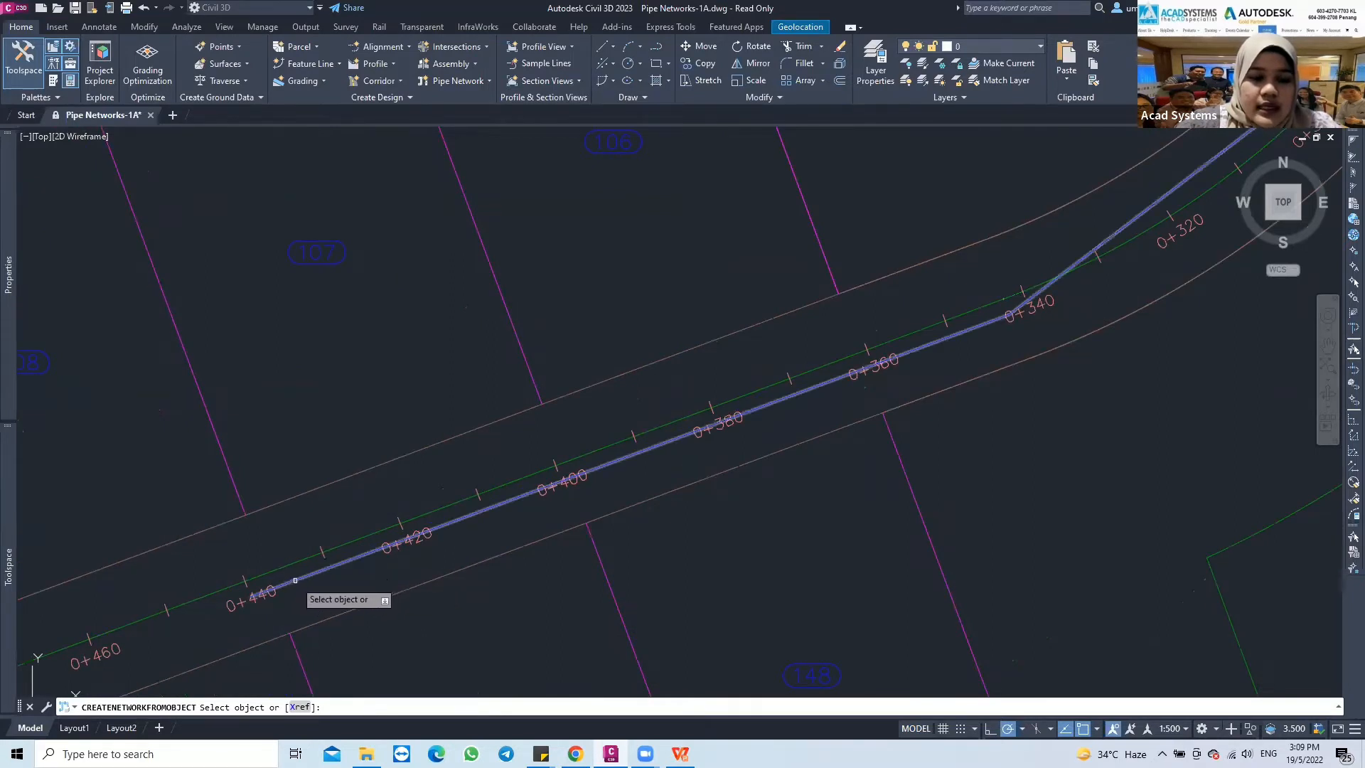
{"action": "left_click", "coordinate": [295, 580]}
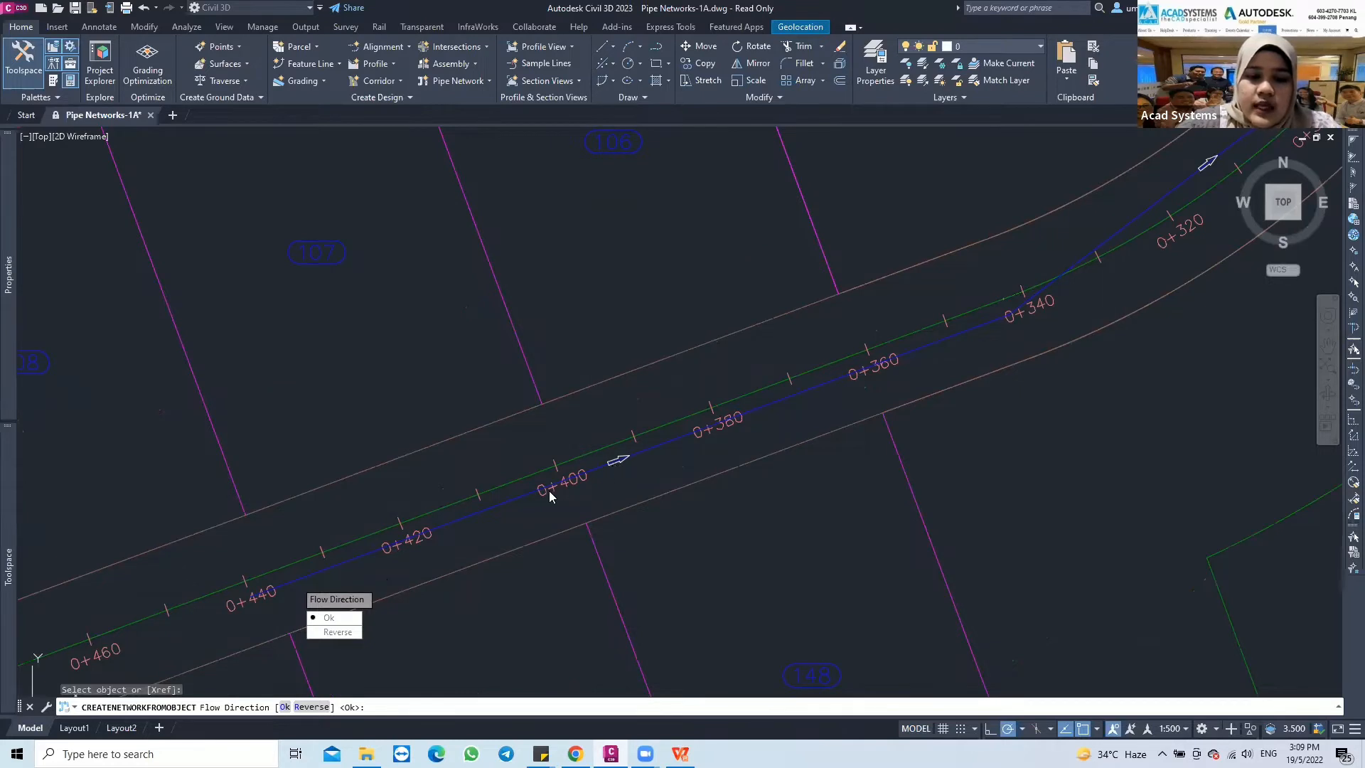
Examine the flow direction arrows along the whole polyline, from station 0+440 to 0+000 and back
{"action": "middle_click_drag", "start_coordinate": [630, 470], "coordinate": [622, 477]}
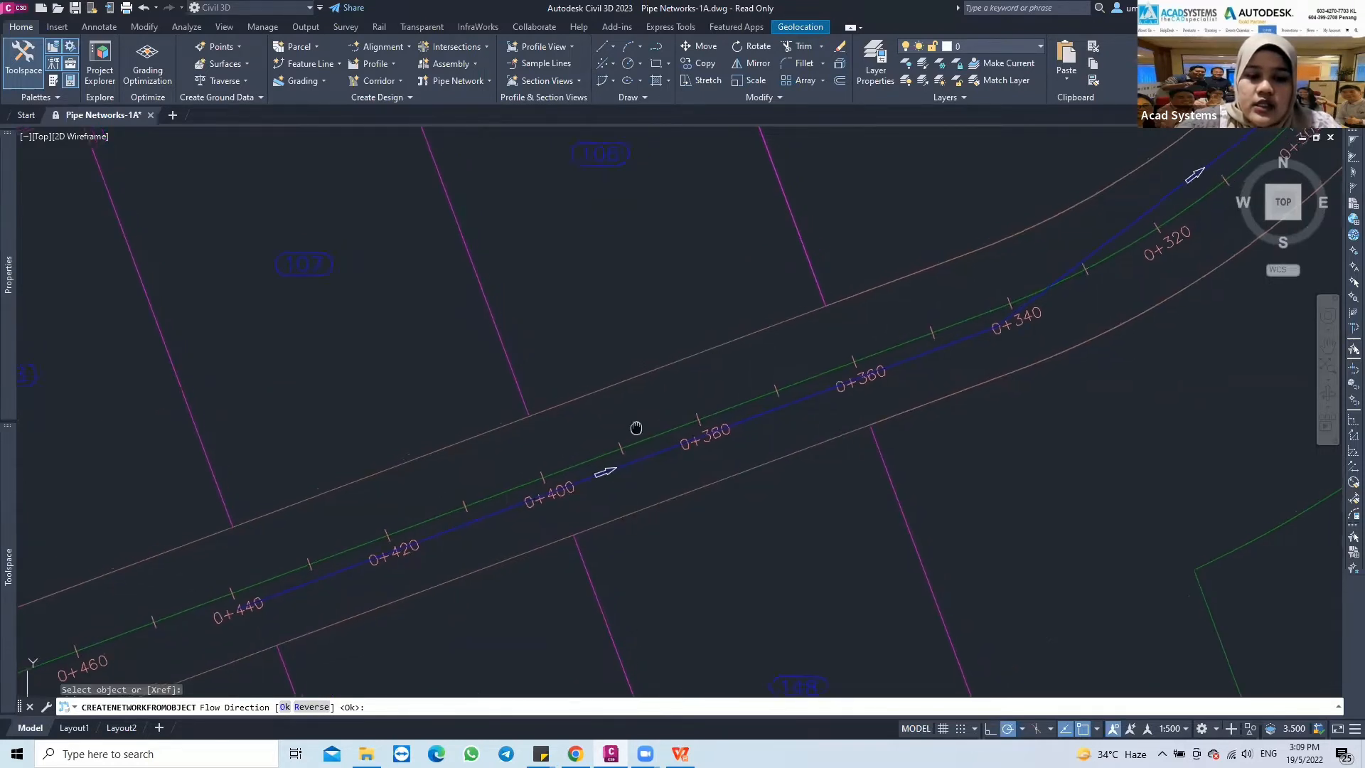
{"action": "mouse_move", "coordinate": [748, 405]}
{"action": "middle_mouse_down"}
{"action": "mouse_move", "coordinate": [664, 451]}
{"action": "mouse_move", "coordinate": [528, 486]}
{"action": "middle_mouse_up"}
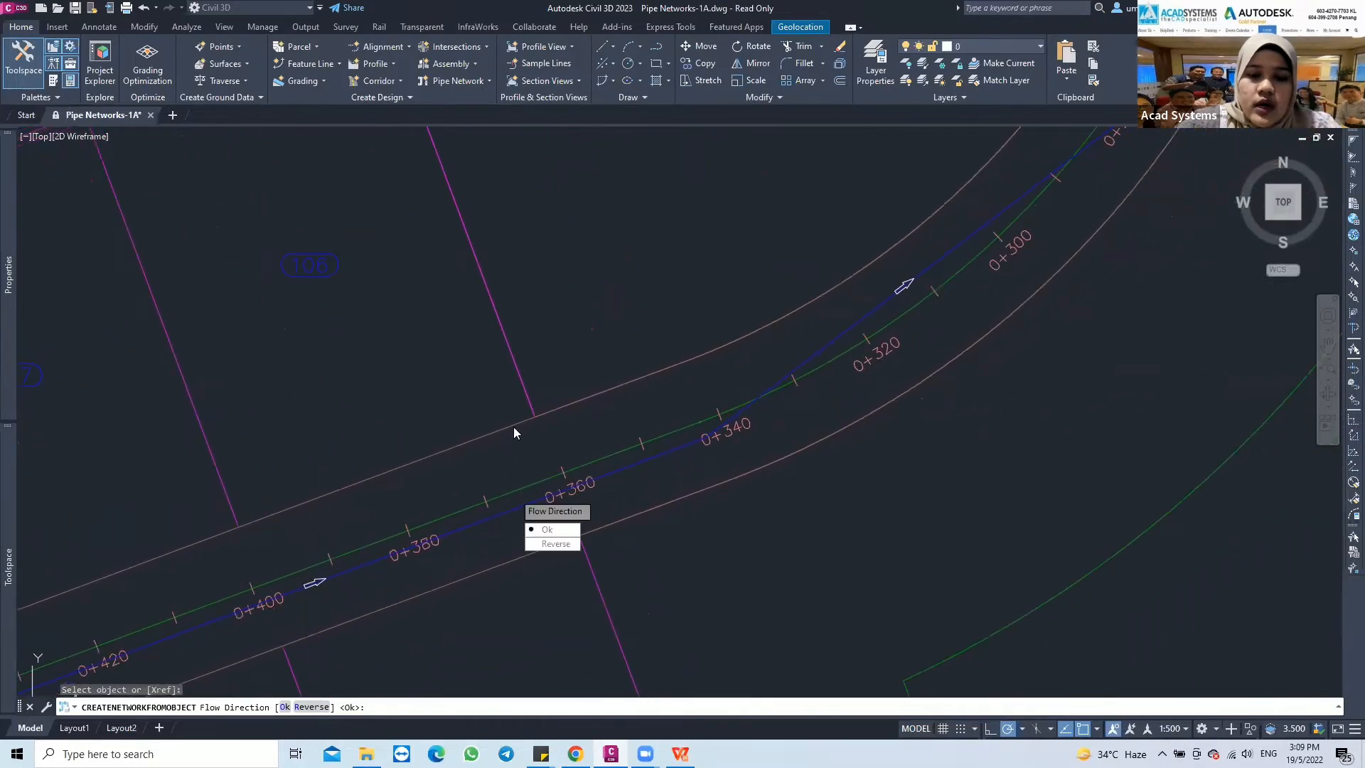
{"action": "scroll", "coordinate": [561, 421], "scroll_direction": "down", "scroll_amount": 2}
{"action": "scroll", "coordinate": [806, 288], "scroll_direction": "down", "scroll_amount": 2}
{"action": "middle_click_drag", "start_coordinate": [787, 333], "coordinate": [682, 451]}
{"action": "middle_click_drag", "start_coordinate": [817, 222], "coordinate": [714, 468]}
{"action": "middle_click_drag", "start_coordinate": [769, 215], "coordinate": [748, 424]}
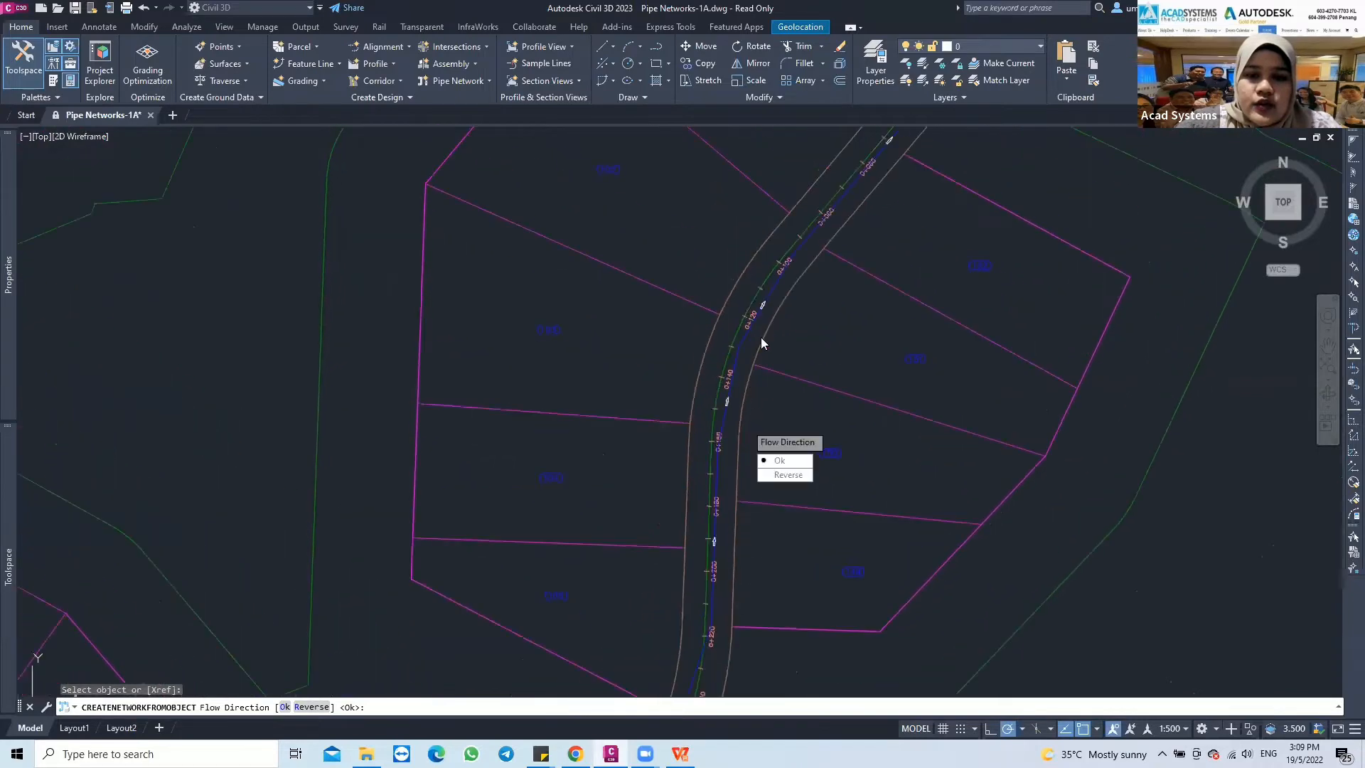
{"action": "middle_click_drag", "start_coordinate": [811, 238], "coordinate": [709, 364]}
{"action": "middle_click_drag", "start_coordinate": [804, 269], "coordinate": [741, 322]}
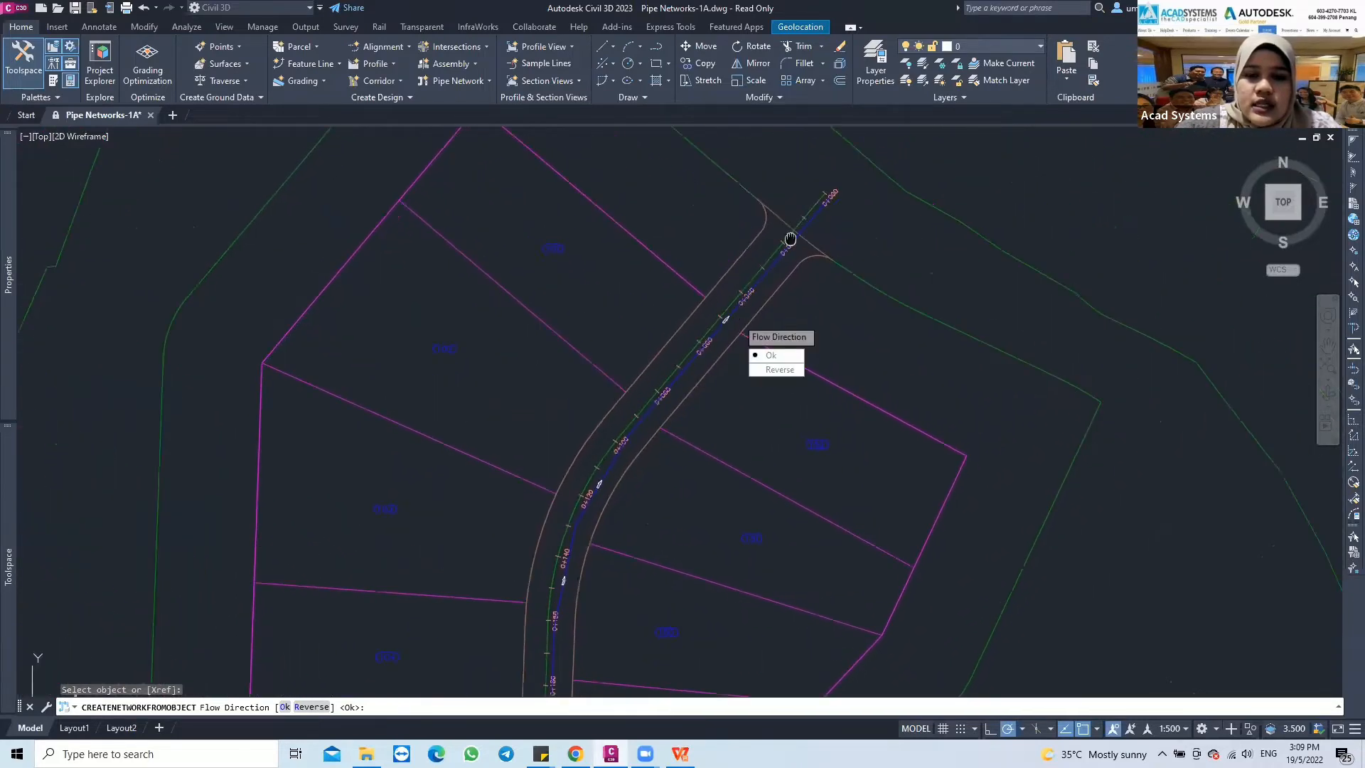
{"action": "middle_click_drag", "start_coordinate": [790, 238], "coordinate": [750, 286]}
{"action": "scroll", "coordinate": [787, 240], "scroll_direction": "up", "scroll_amount": 2}
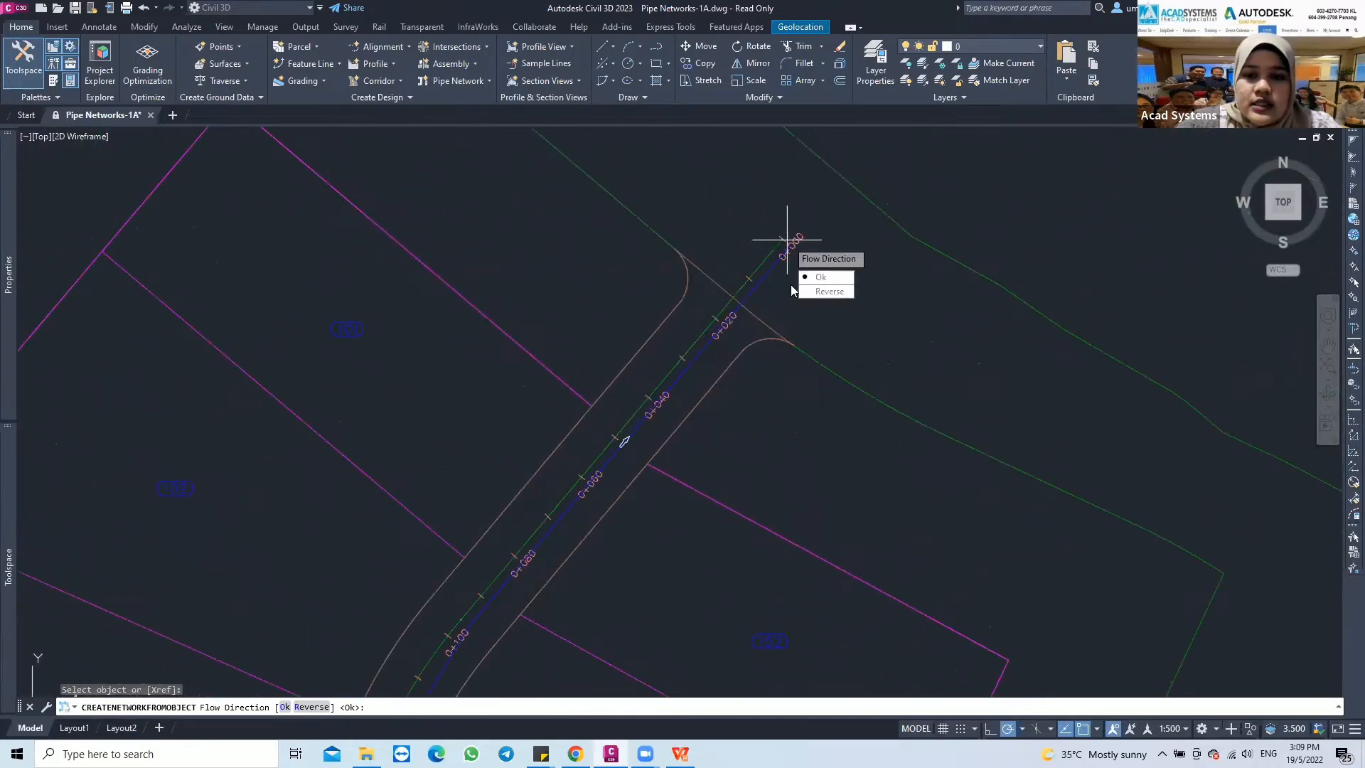
{"action": "mouse_move", "coordinate": [678, 365]}
{"action": "middle_mouse_down"}
{"action": "mouse_move", "coordinate": [761, 268]}
{"action": "mouse_move", "coordinate": [837, 212]}
{"action": "middle_mouse_up"}
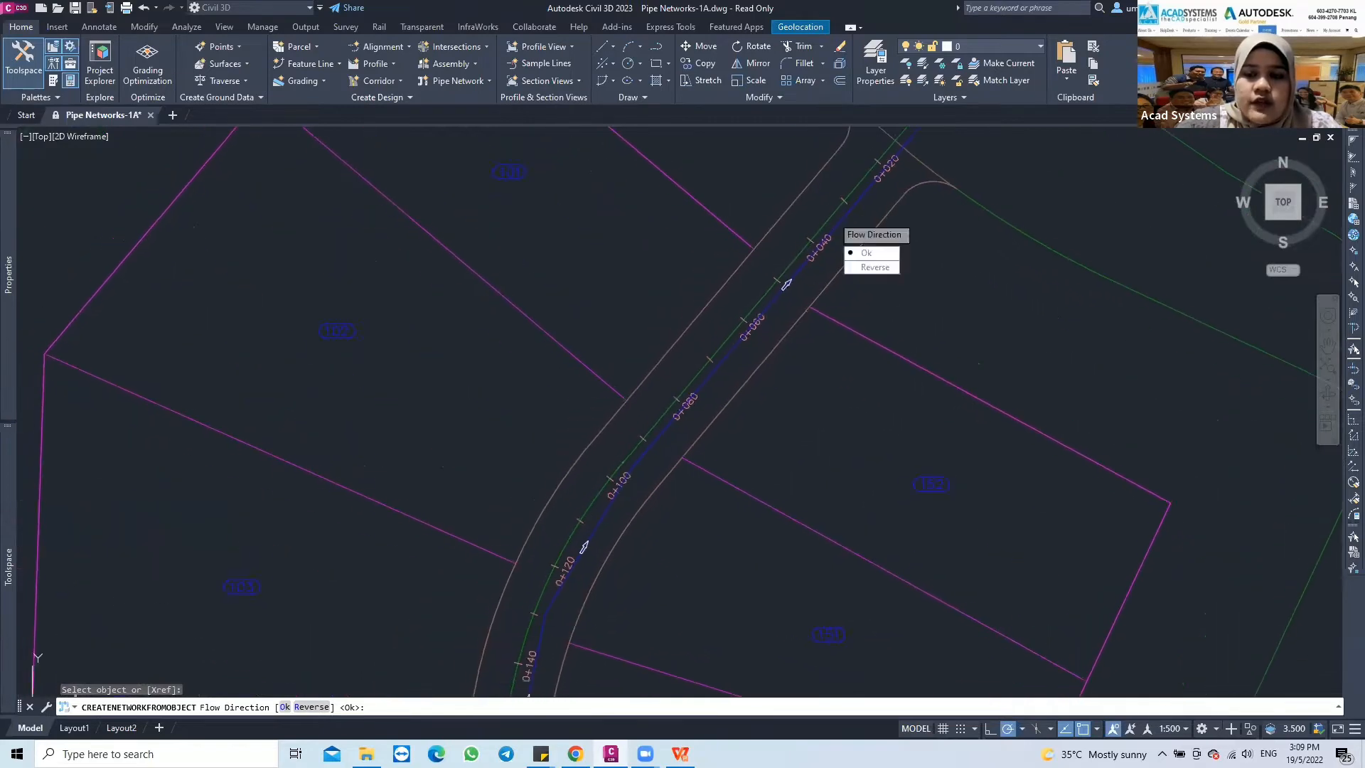
{"action": "middle_click_drag", "start_coordinate": [671, 427], "coordinate": [765, 251]}
{"action": "middle_click_drag", "start_coordinate": [663, 431], "coordinate": [781, 243]}
{"action": "middle_click_drag", "start_coordinate": [616, 497], "coordinate": [645, 320]}
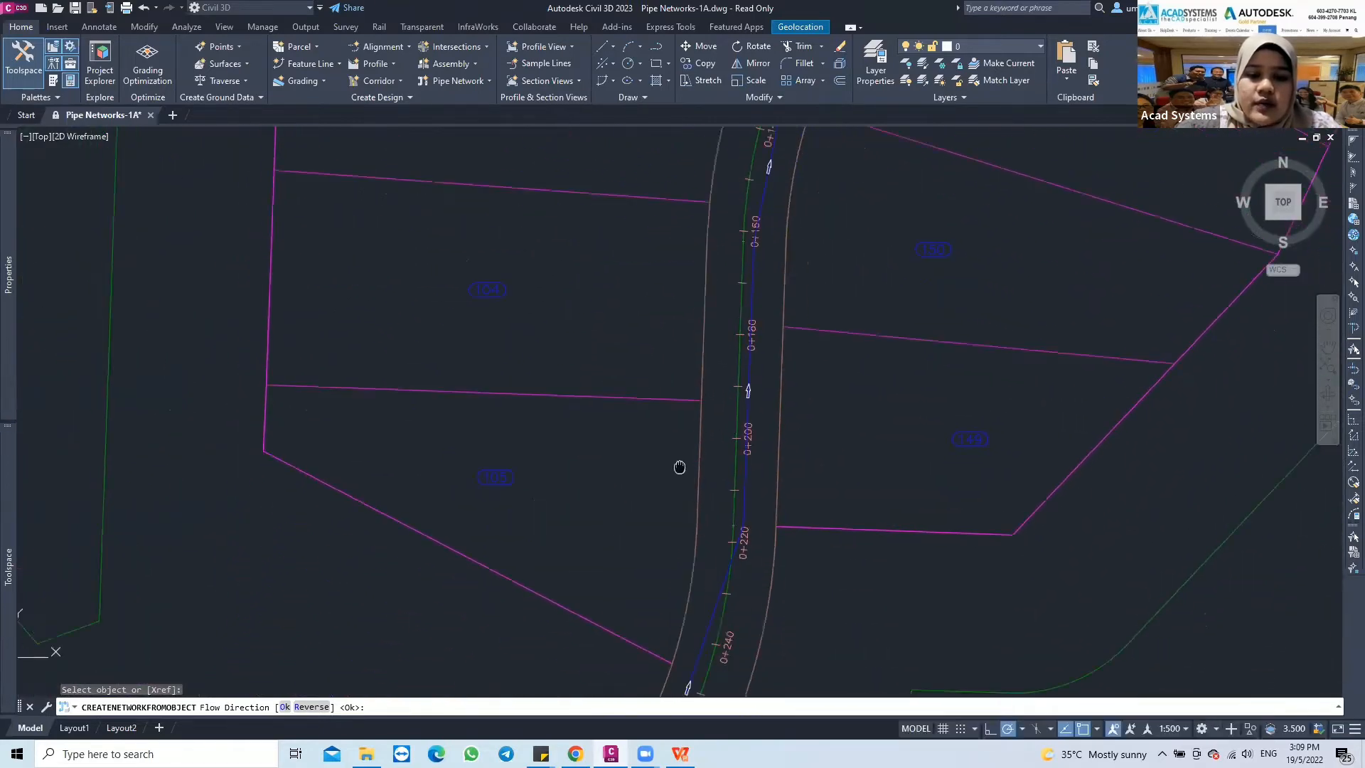
{"action": "middle_click_drag", "start_coordinate": [680, 467], "coordinate": [658, 299]}
{"action": "mouse_move", "coordinate": [630, 502]}
{"action": "middle_mouse_down"}
{"action": "mouse_move", "coordinate": [607, 365]}
{"action": "mouse_move", "coordinate": [668, 248]}
{"action": "middle_mouse_up"}
{"action": "middle_click_drag", "start_coordinate": [486, 524], "coordinate": [622, 383]}
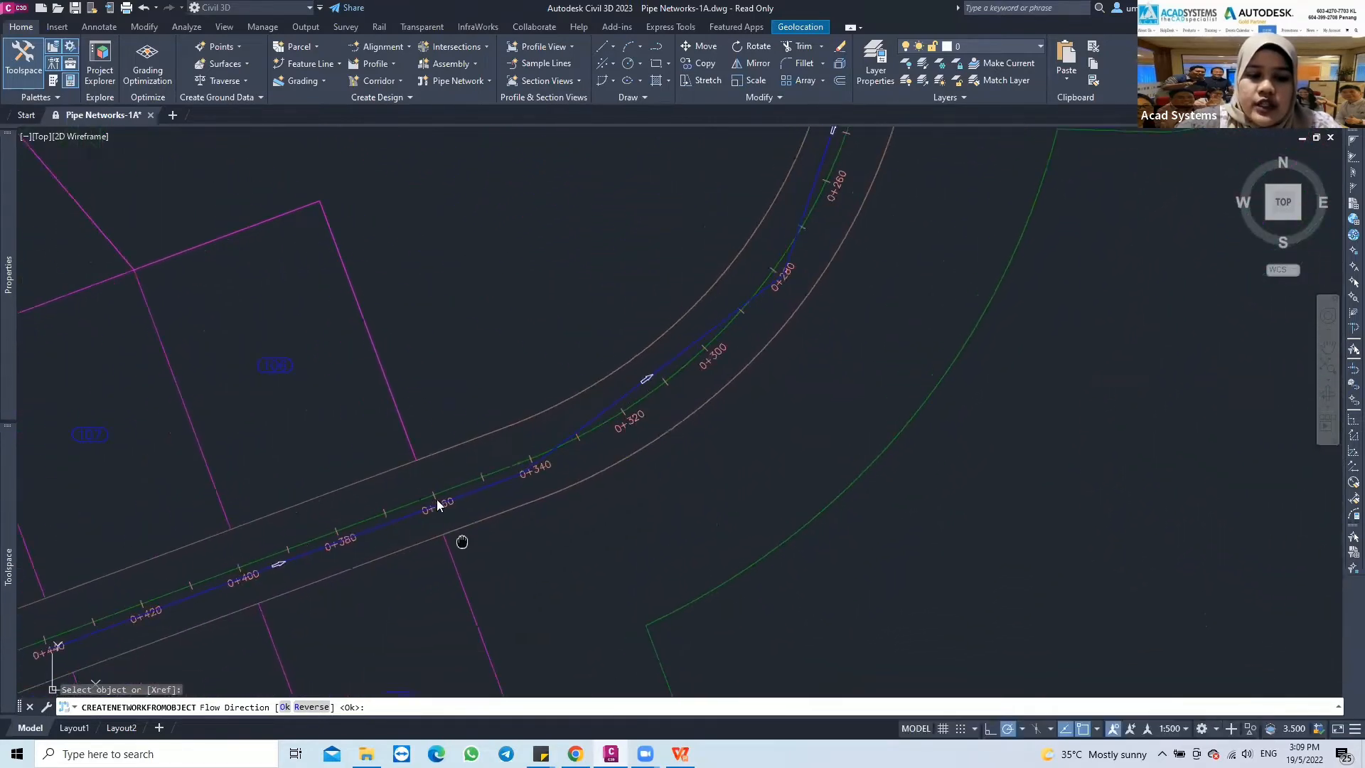
{"action": "middle_click_drag", "start_coordinate": [460, 542], "coordinate": [587, 488]}
{"action": "middle_click_drag", "start_coordinate": [344, 548], "coordinate": [449, 497]}
{"action": "scroll", "coordinate": [436, 498], "scroll_direction": "up", "scroll_amount": 2}
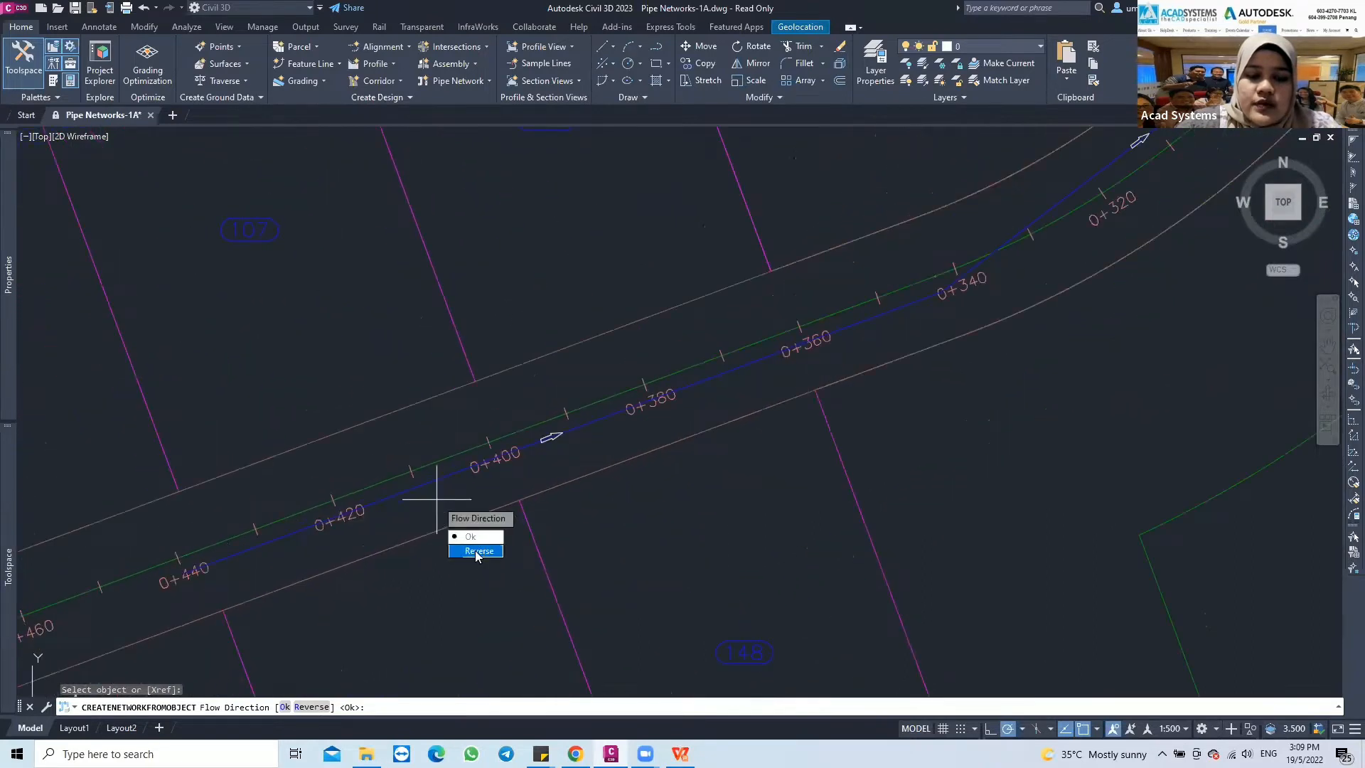
Reverse the flow direction, reverse it back toward station 0+000, and accept it
{"action": "key", "text": "Return"}
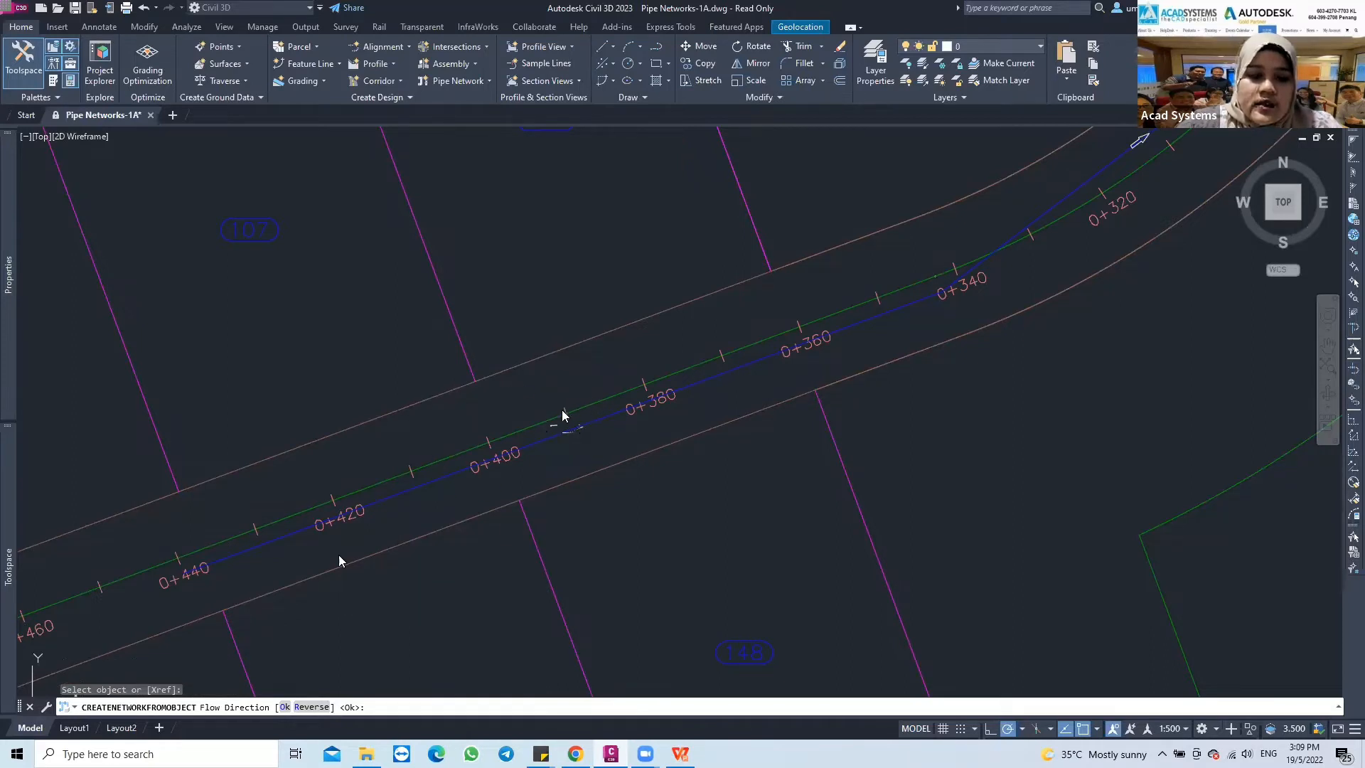
{"action": "left_click", "coordinate": [367, 606]}
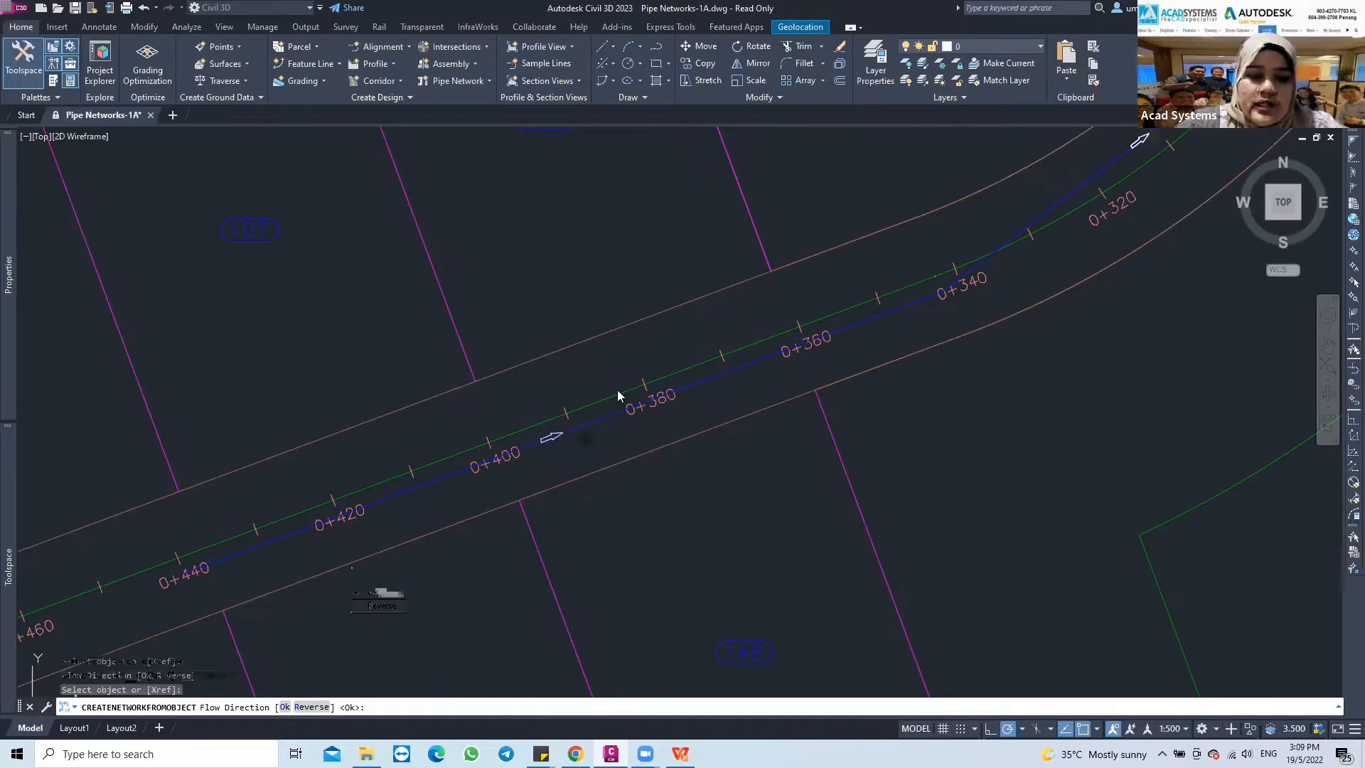
{"action": "left_click", "coordinate": [383, 606]}
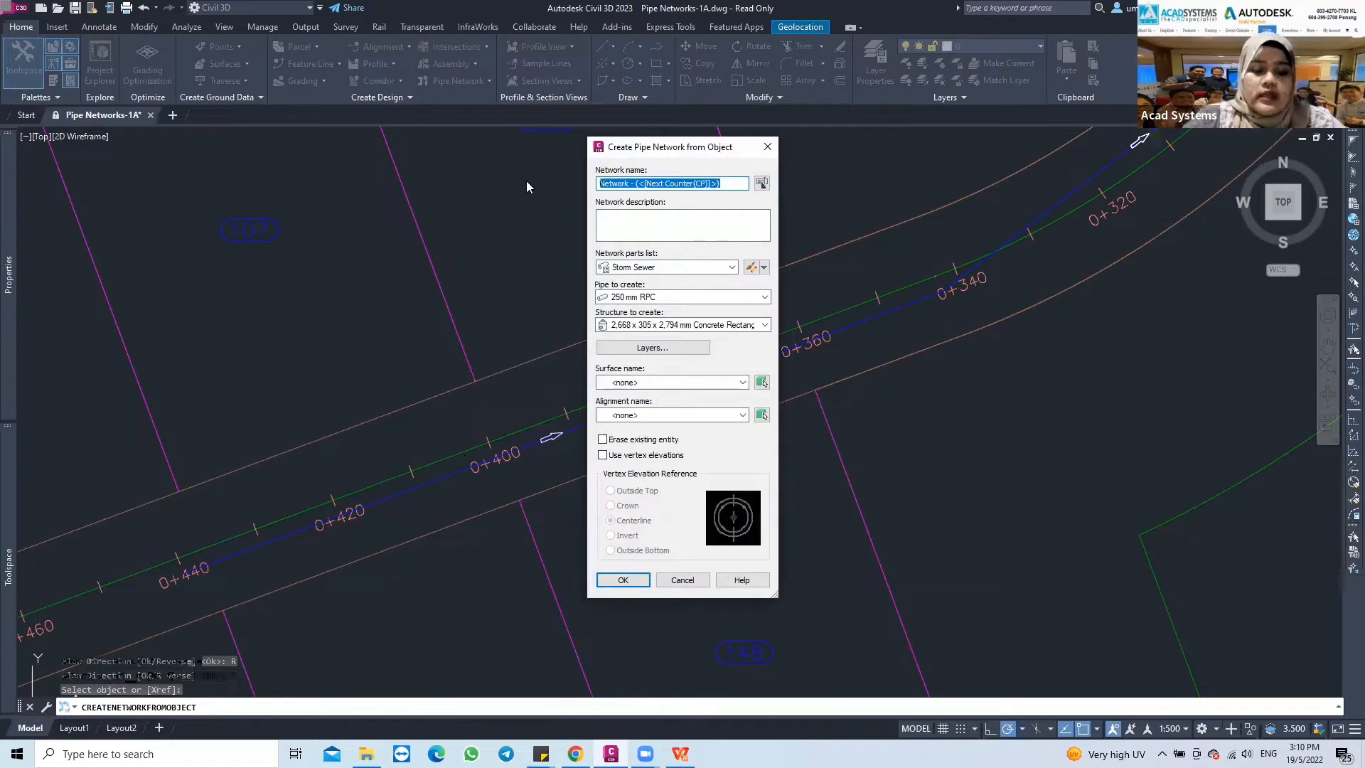
Name the new pipe network "Strom Sewer Network"
{"action": "type", "text": "s"}
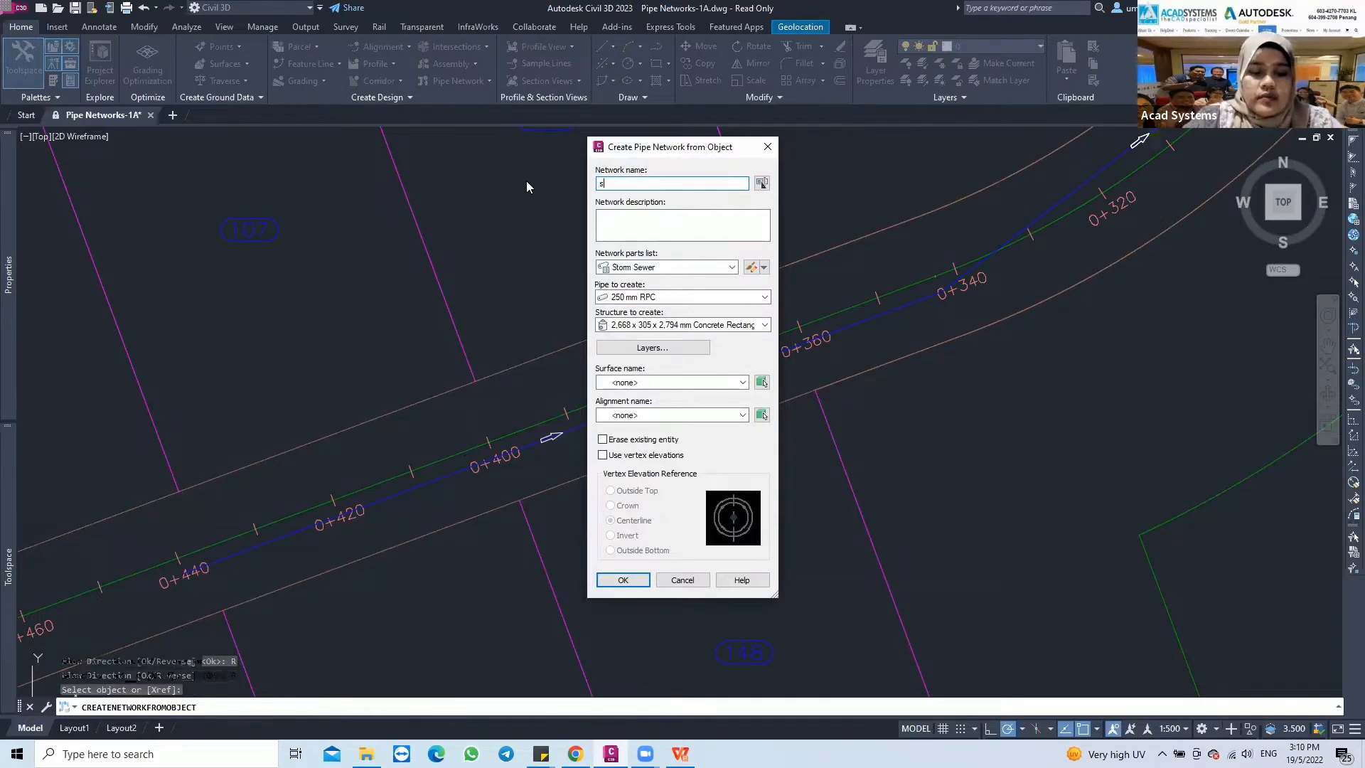
{"action": "key", "text": "BackSpace"}
{"action": "type", "text": "Sre"}
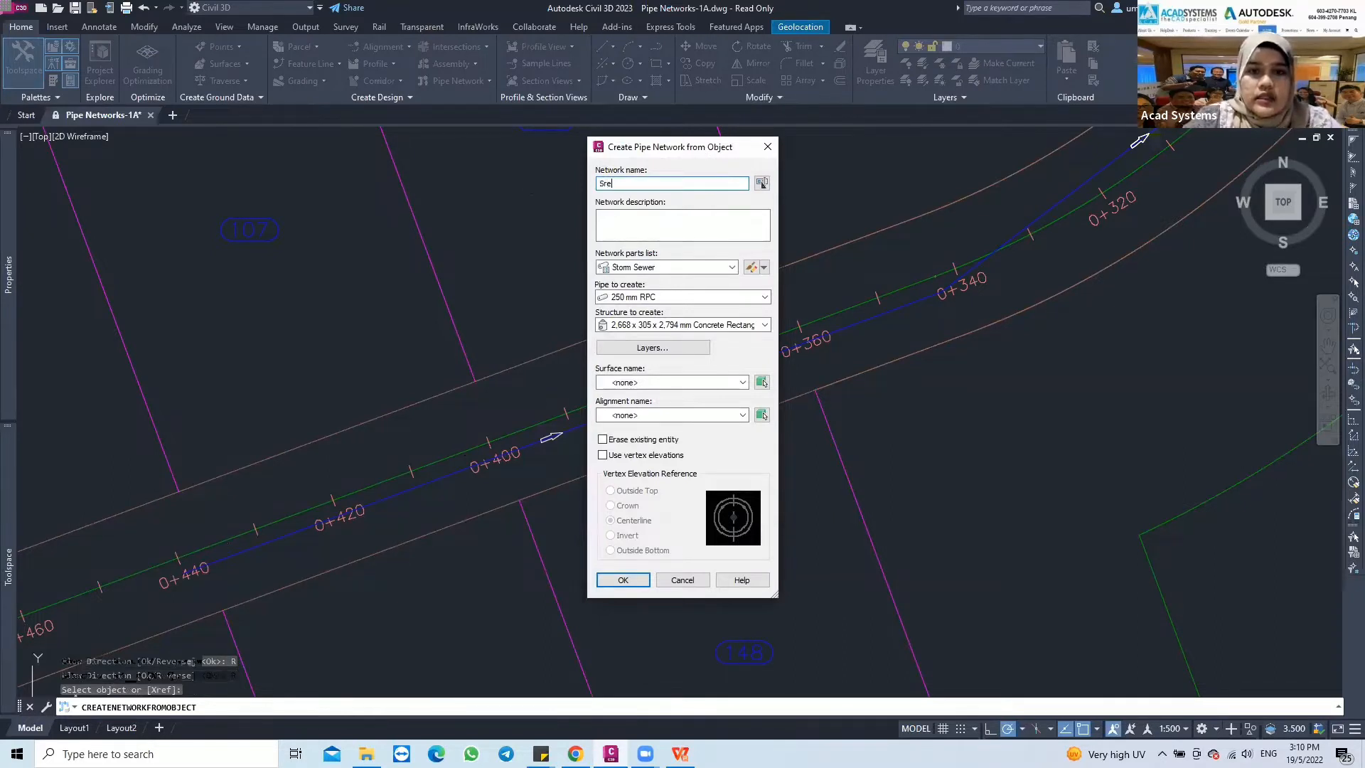
{"action": "key", "text": "BackSpace"}
{"action": "key", "text": "BackSpace"}
{"action": "type", "text": "trom"}
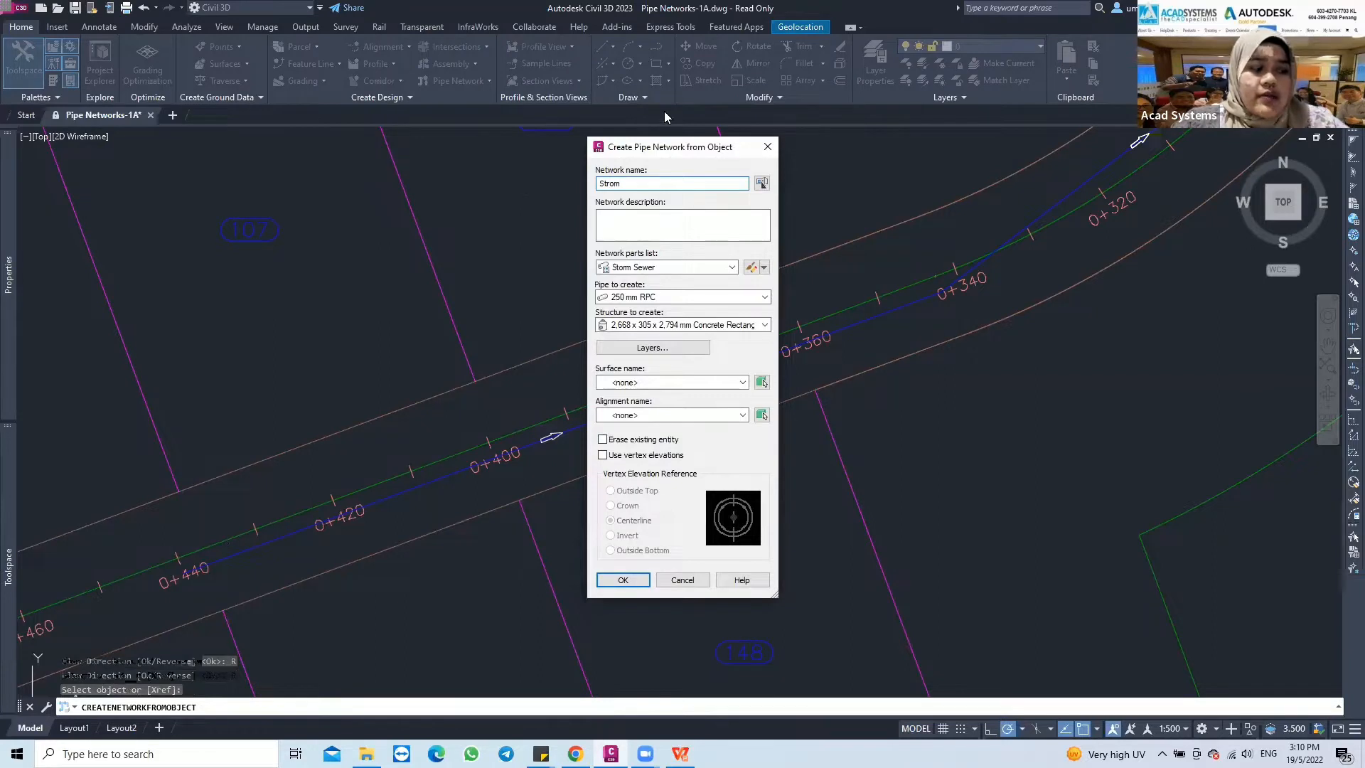
{"action": "key", "text": "Home"}
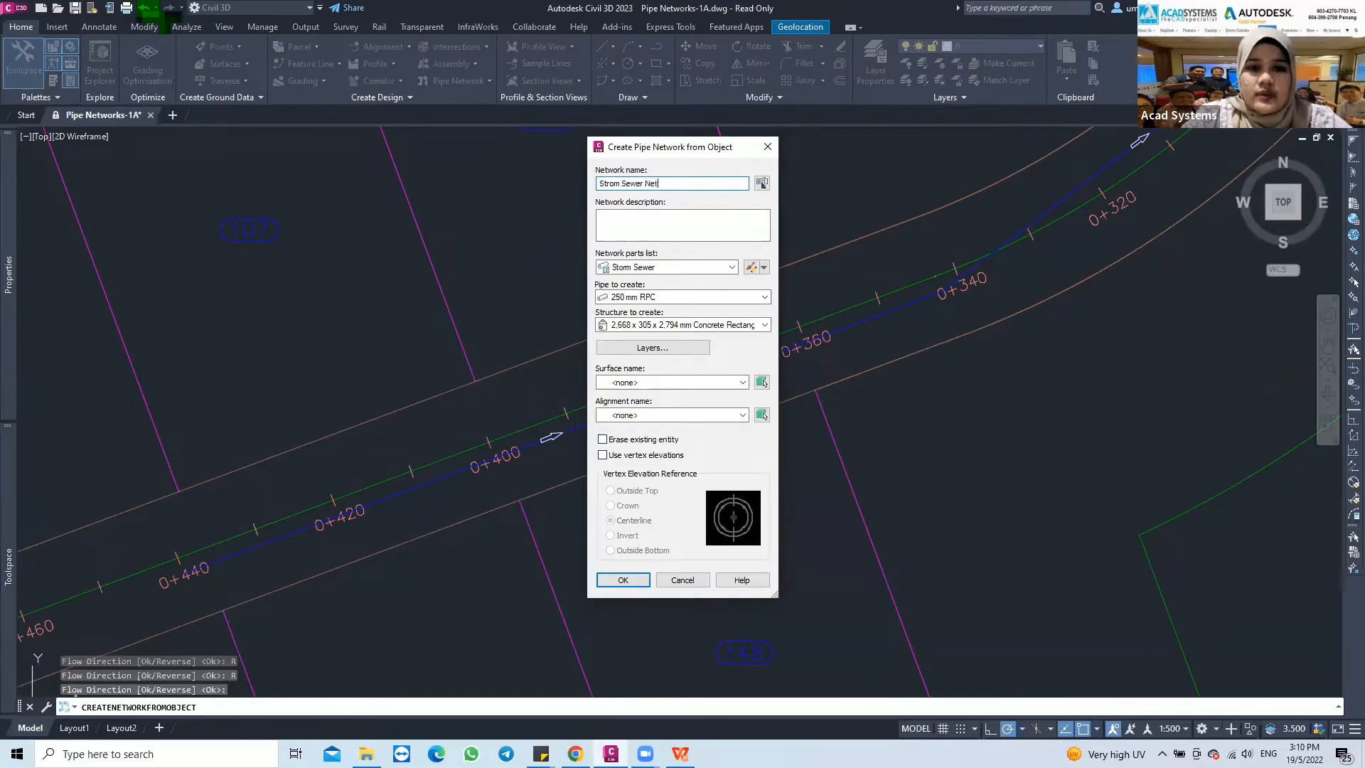
{"action": "type", "text": "work"}
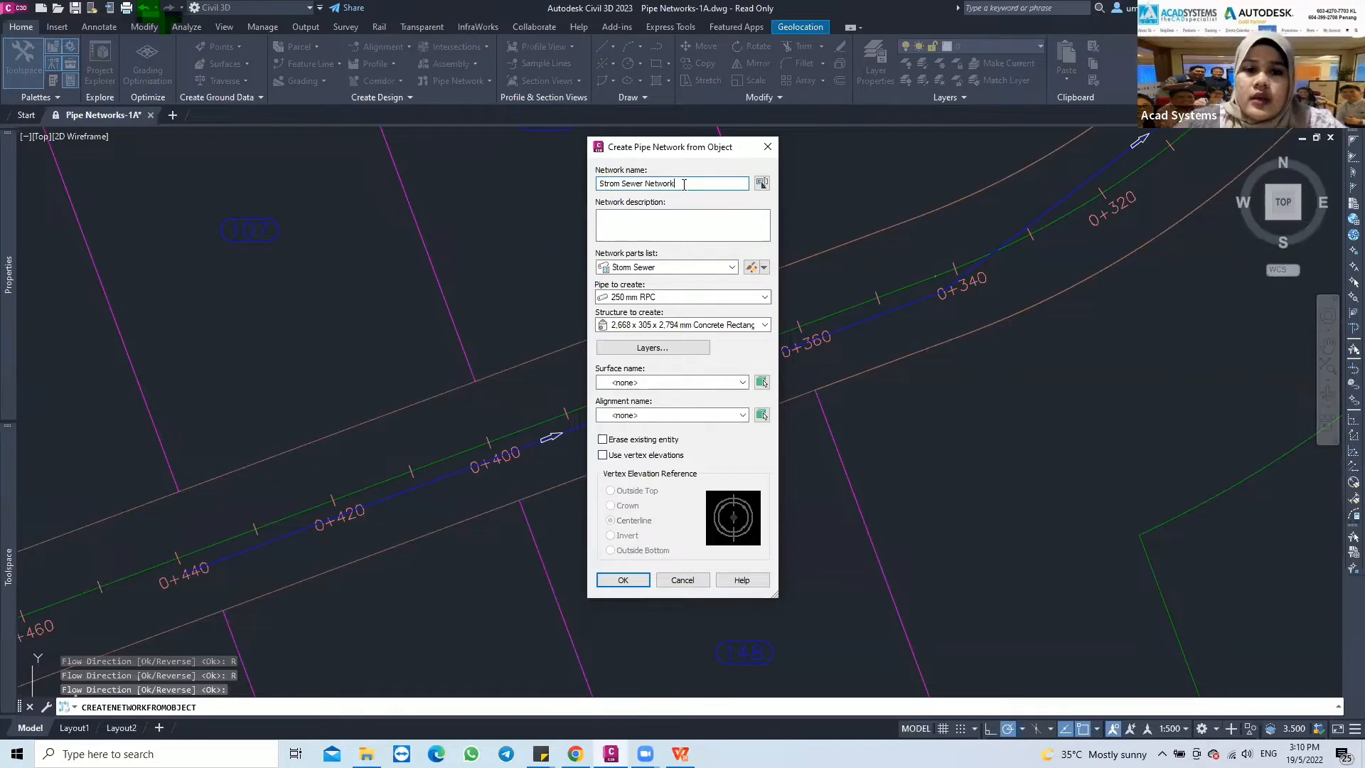
Choose Storm Sewer as the network parts list after viewing the available lists
{"action": "left_click", "coordinate": [646, 271]}
{"action": "left_click", "coordinate": [607, 272]}
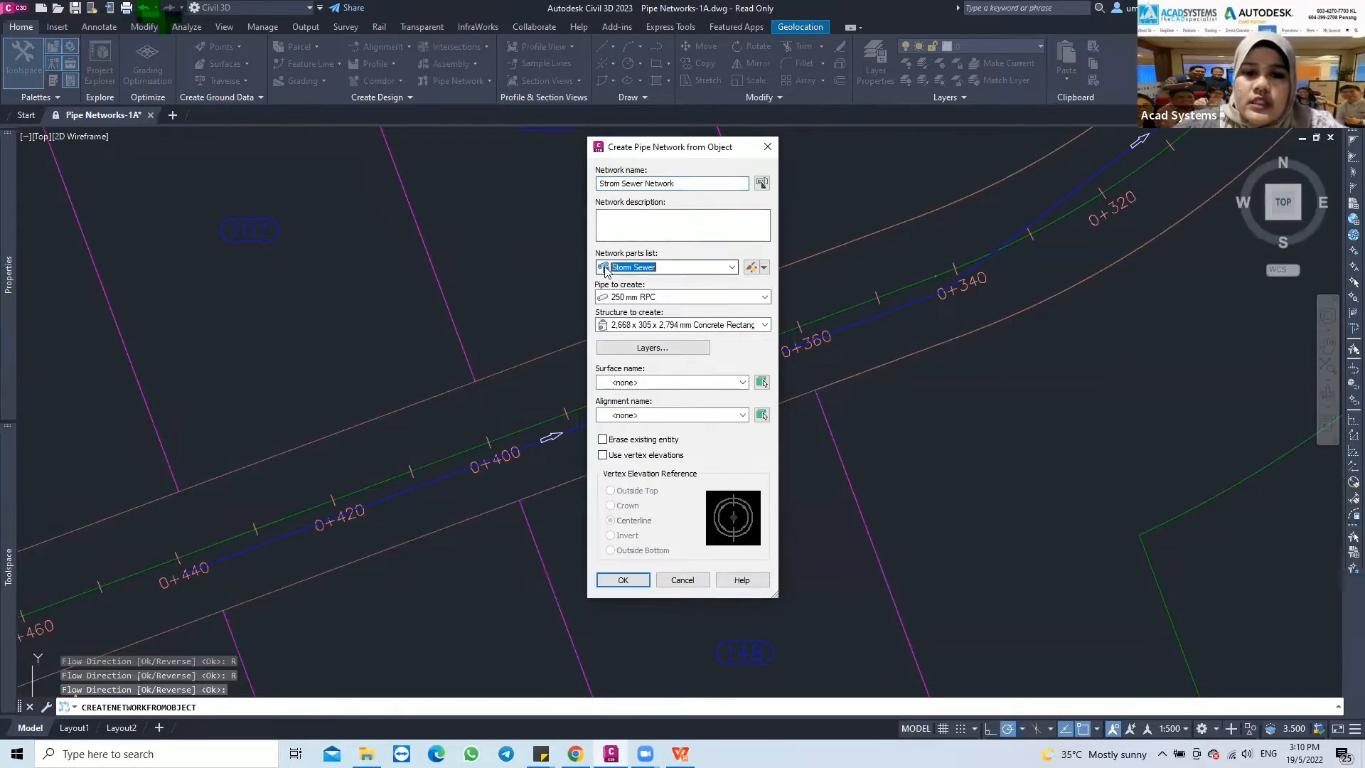
{"action": "left_click", "coordinate": [667, 270]}
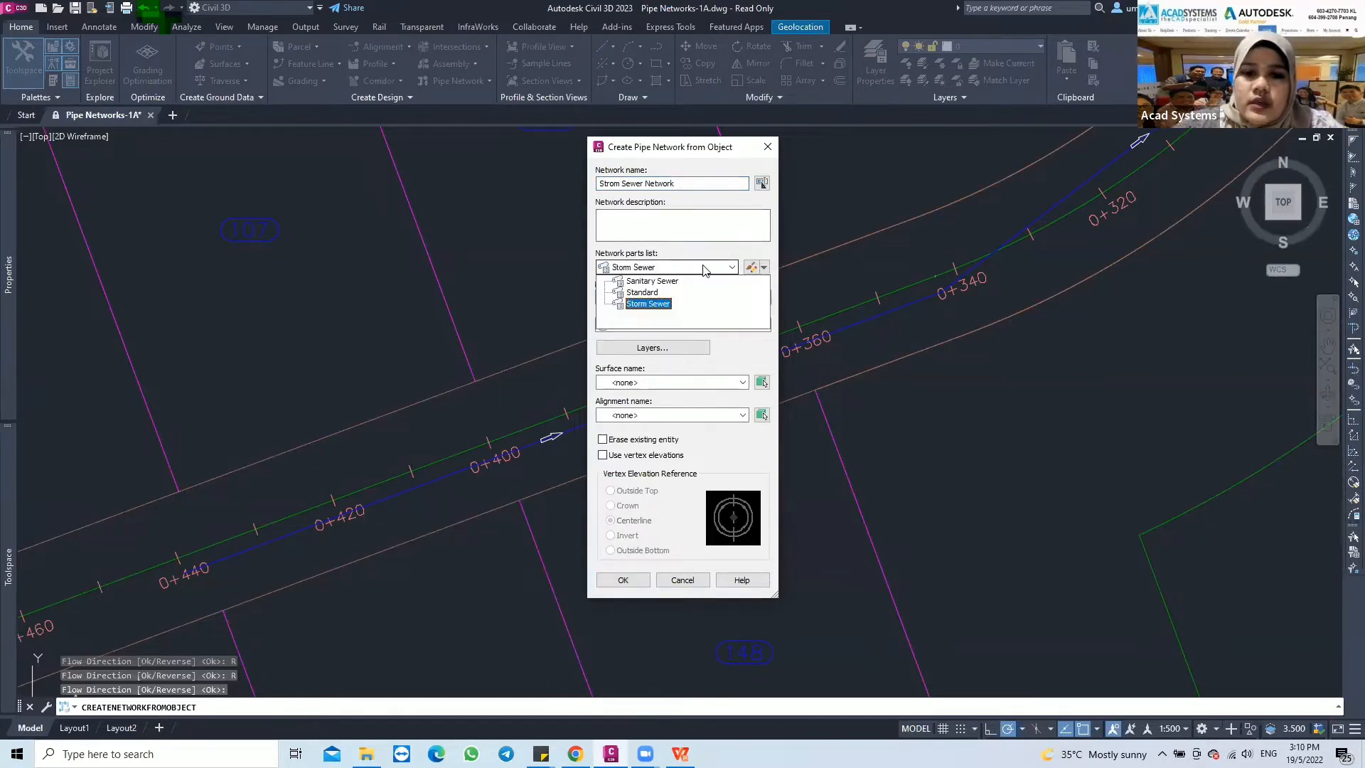
{"action": "left_click", "coordinate": [658, 304]}
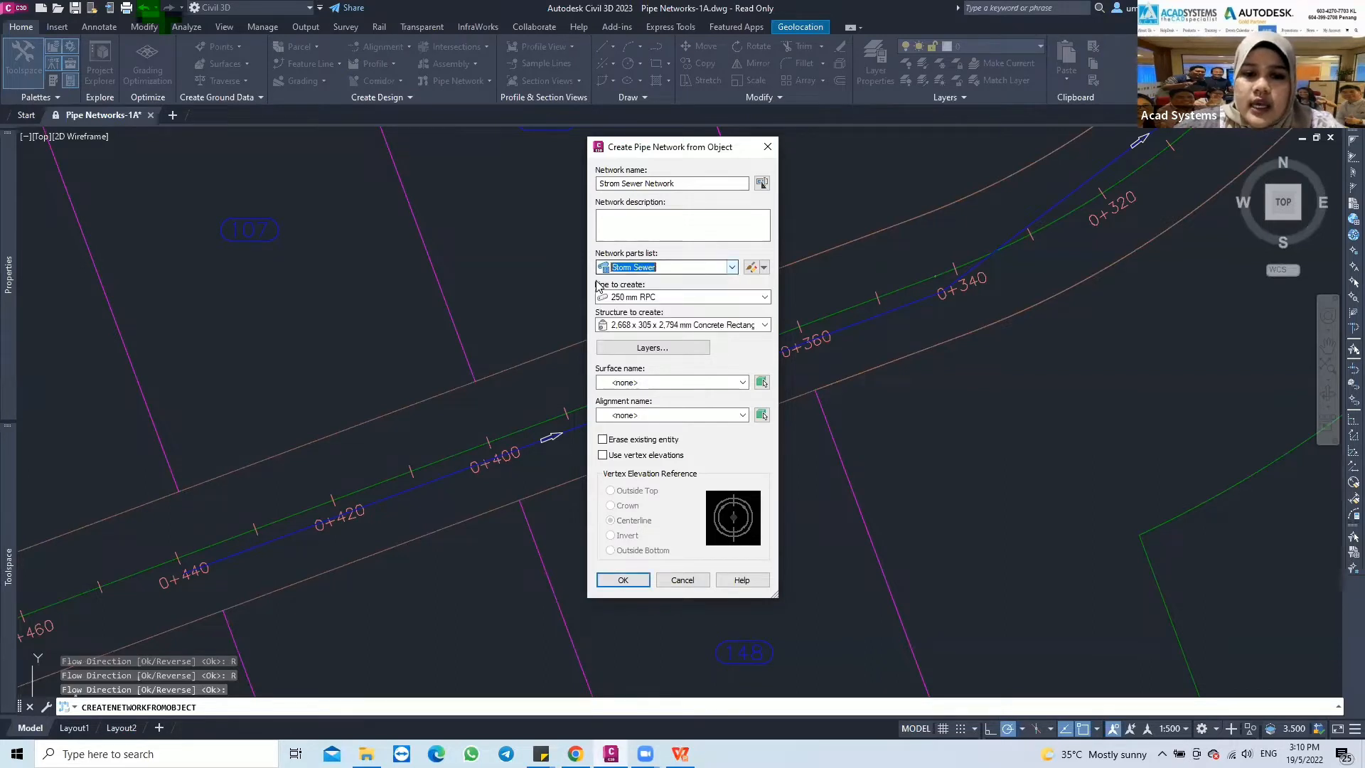
Set the pipe to 450 mm RPC and the structure to Concentric Structure 1,500 dia 530 frame 900 cone
{"action": "left_click", "coordinate": [666, 297]}
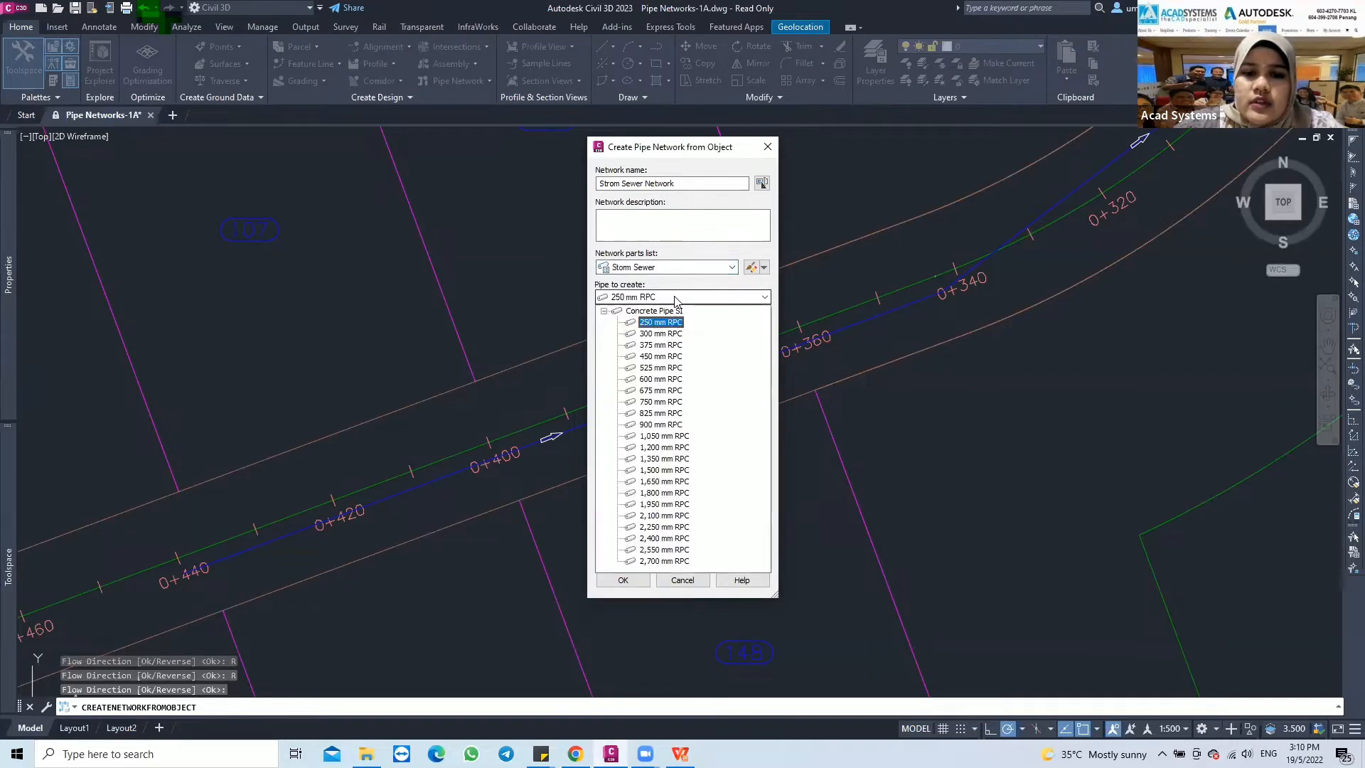
{"action": "left_click", "coordinate": [649, 357]}
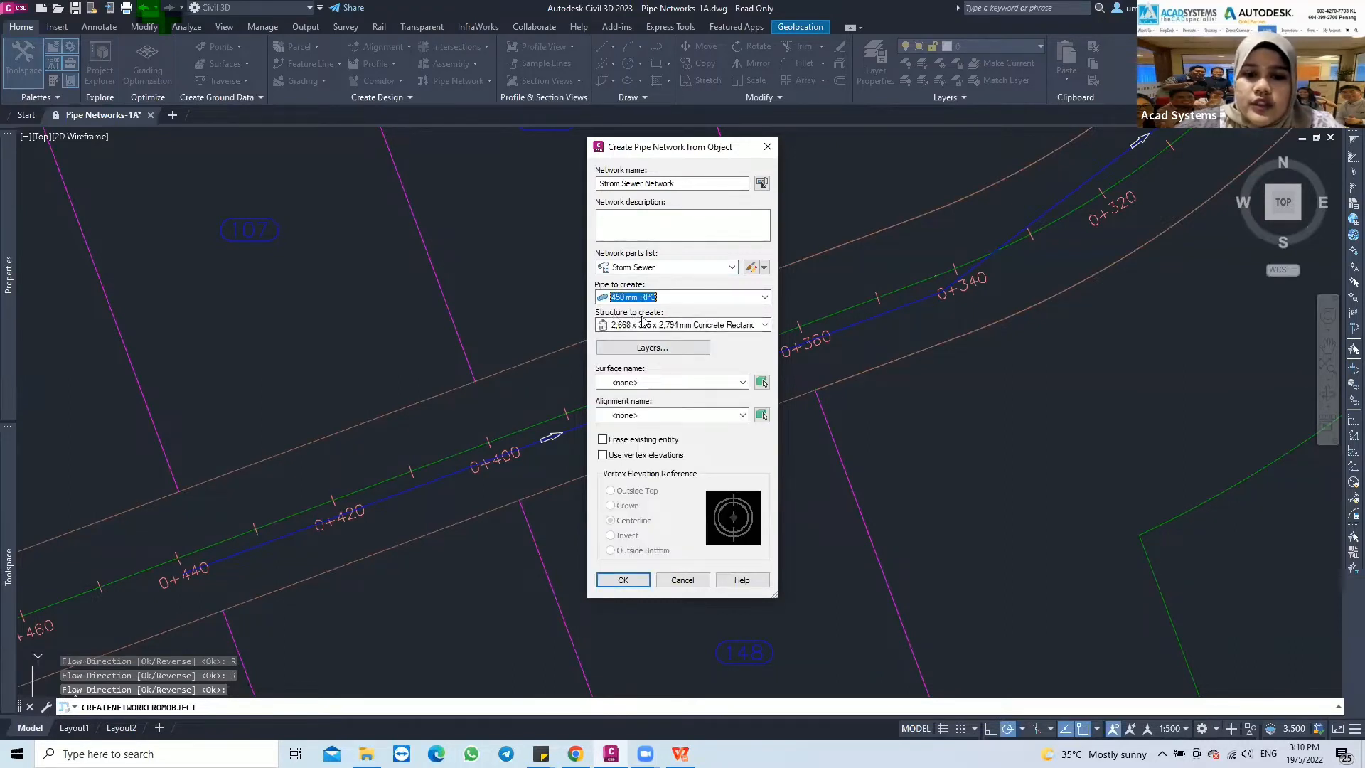
{"action": "left_click", "coordinate": [644, 325]}
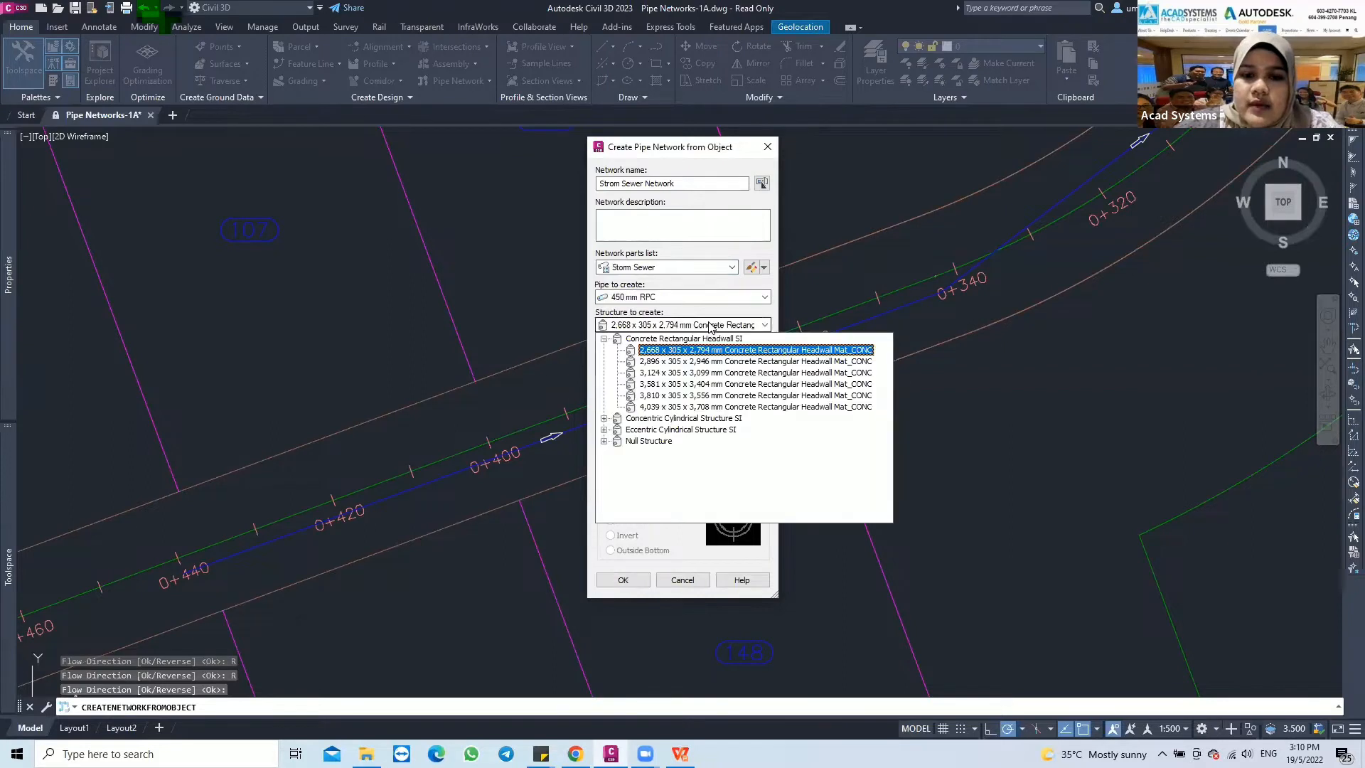
{"action": "left_click", "coordinate": [604, 419]}
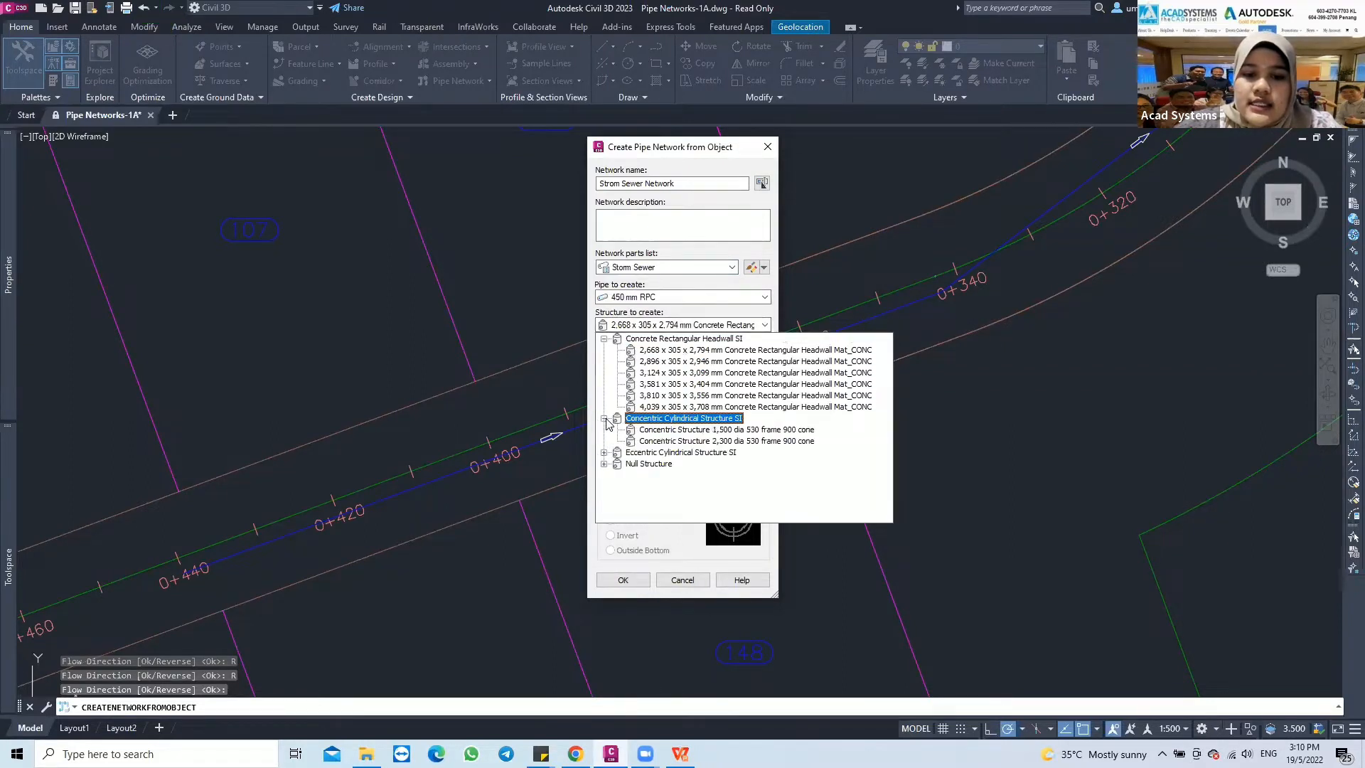
{"action": "left_click", "coordinate": [709, 430]}
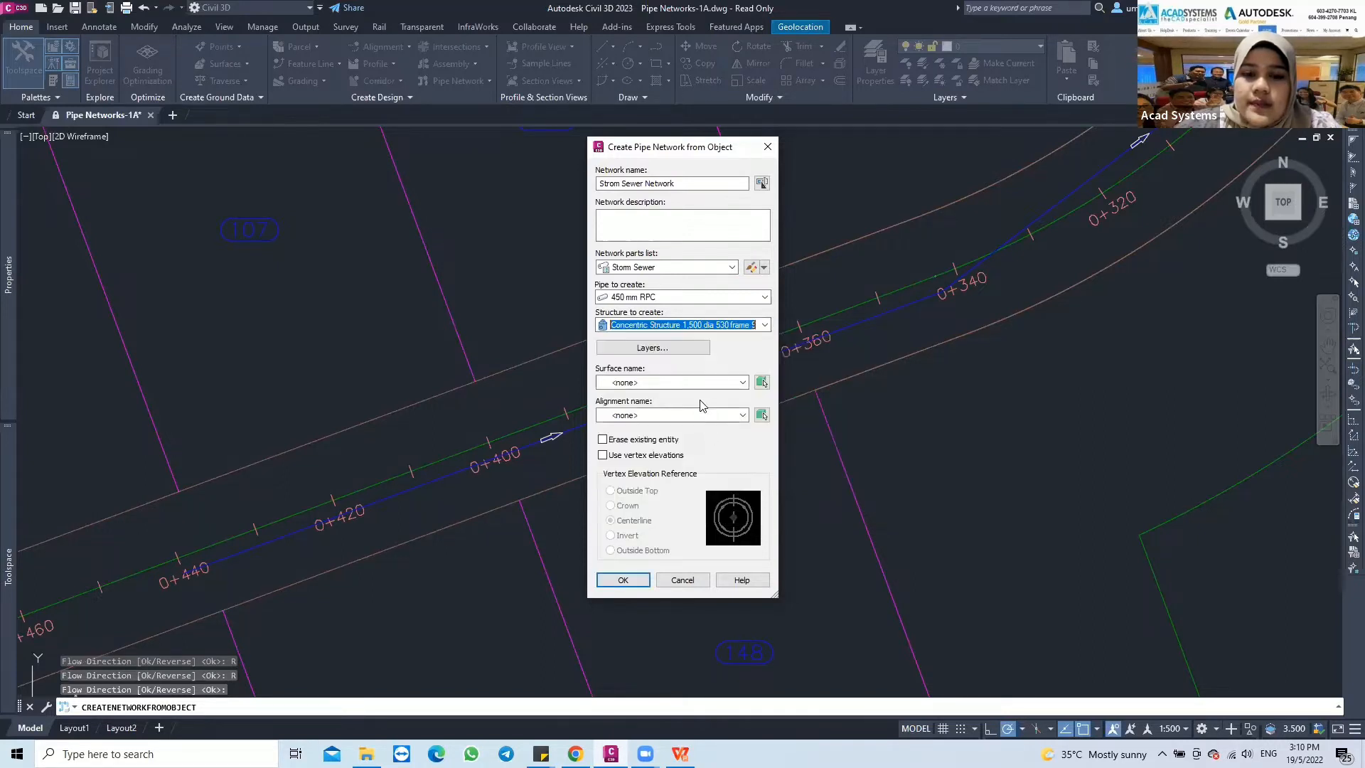
Assign First Street as both the reference surface and the reference alignment of the network
{"action": "left_click", "coordinate": [661, 385]}
{"action": "left_click", "coordinate": [648, 420]}
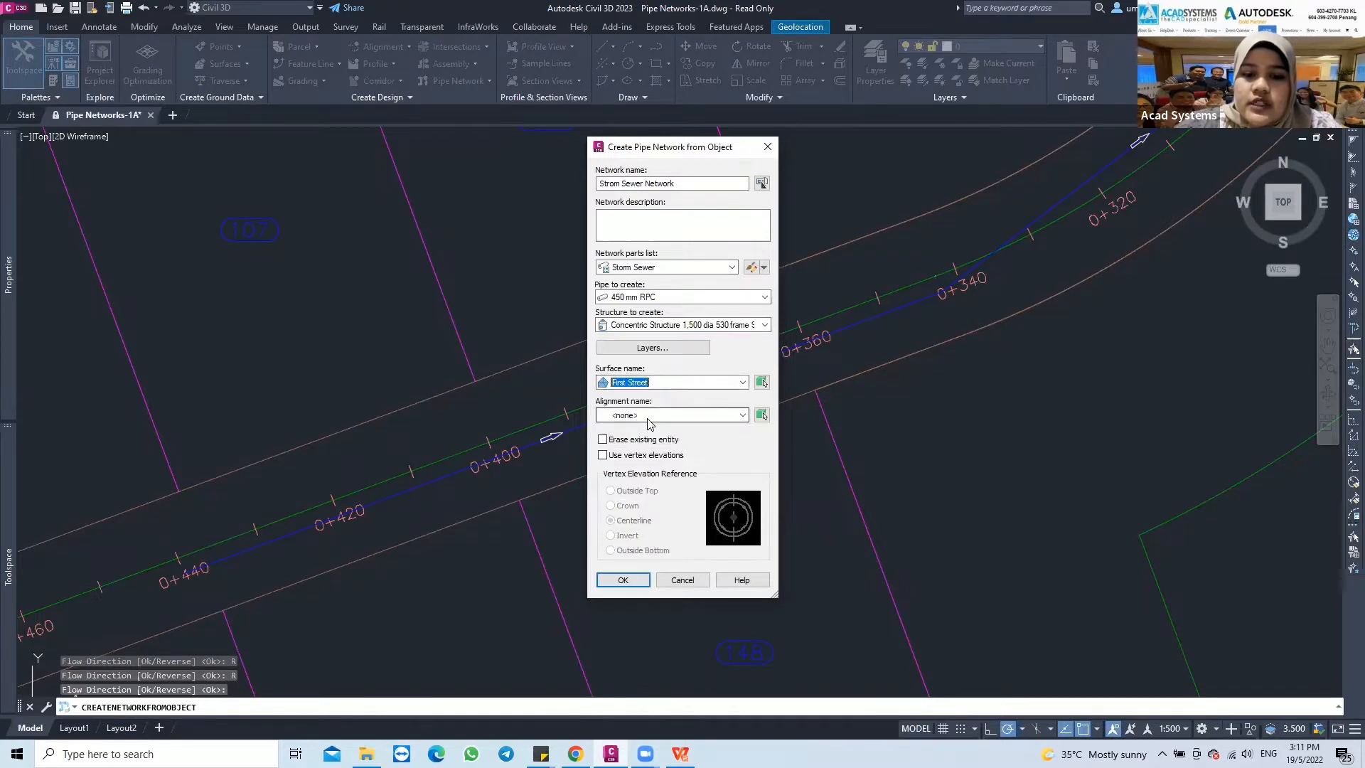
{"action": "left_click", "coordinate": [648, 419]}
{"action": "left_click", "coordinate": [645, 442]}
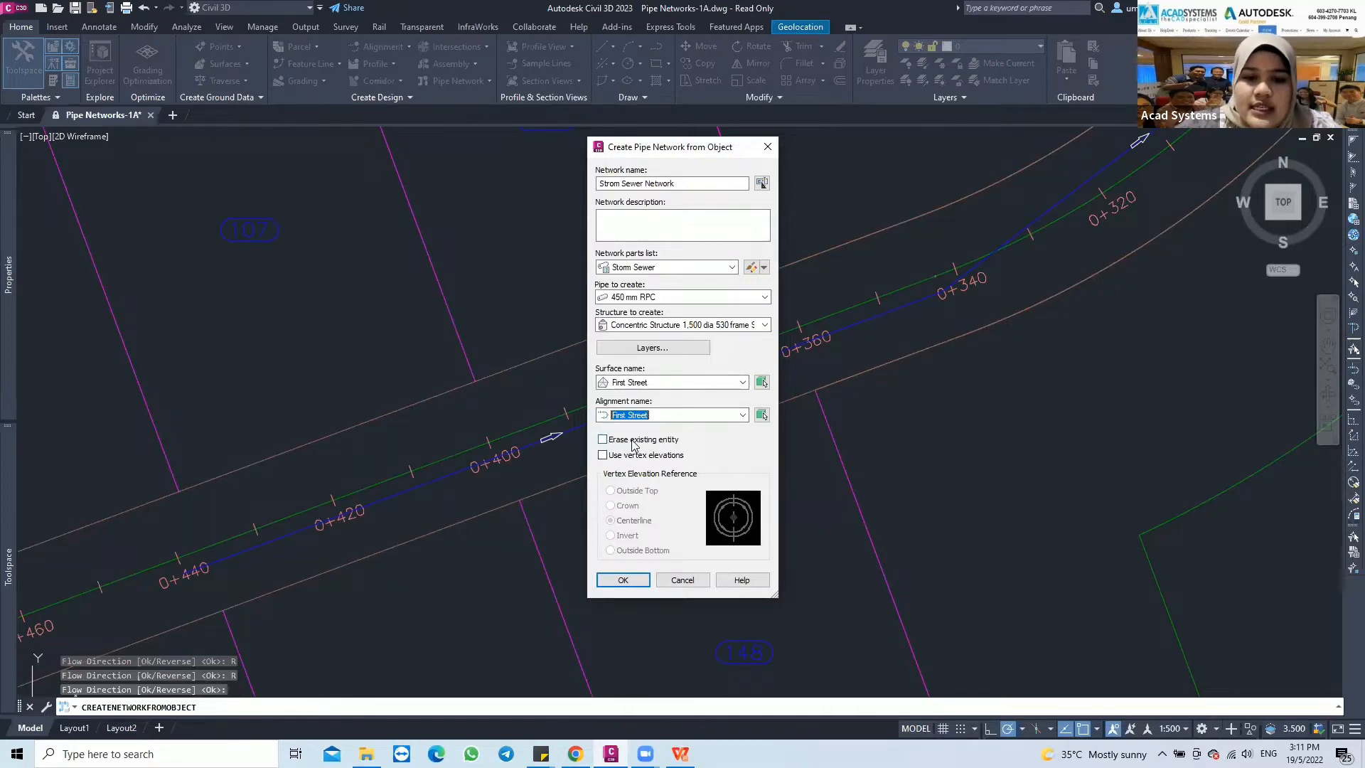
Enable erasing the existing entity and create the pipe network from the polyline
{"action": "left_click", "coordinate": [604, 440]}
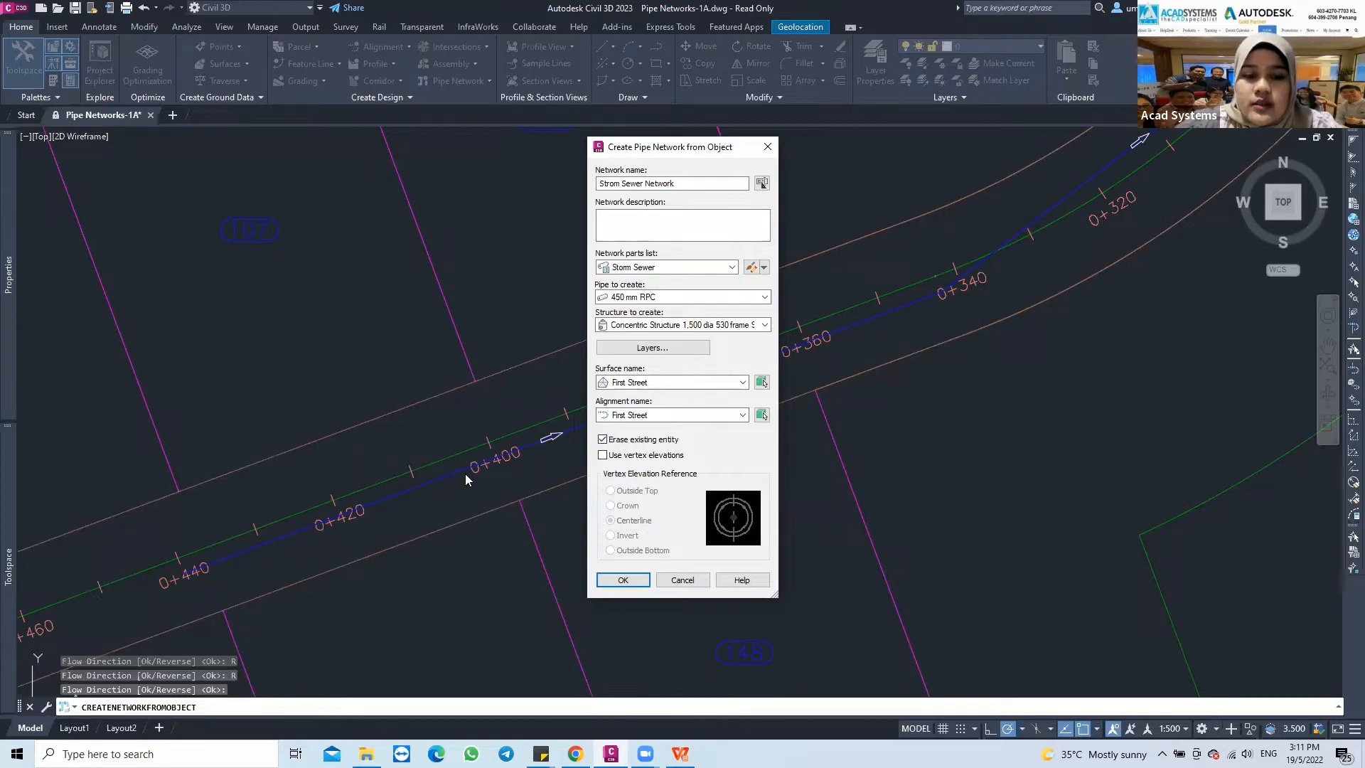
{"action": "left_click", "coordinate": [622, 580]}
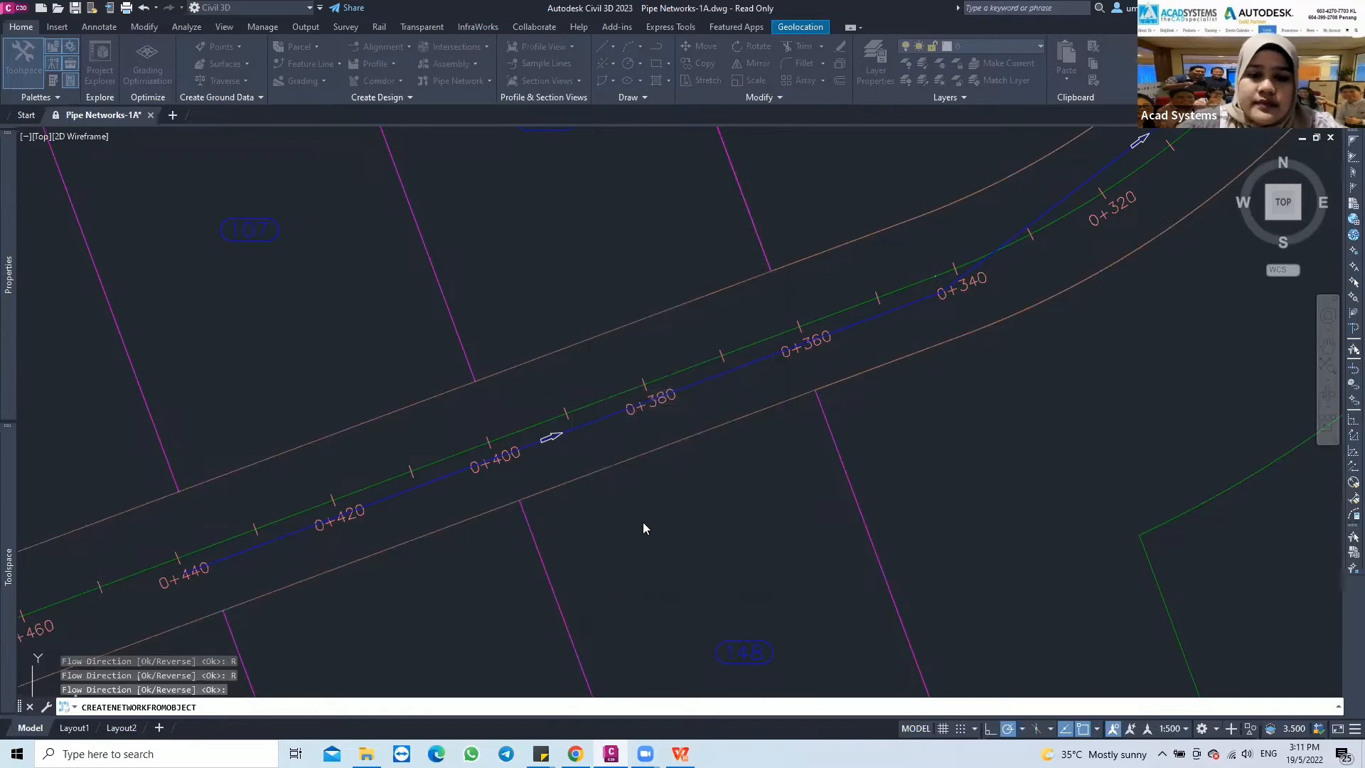
{"action": "key", "text": "Return"}
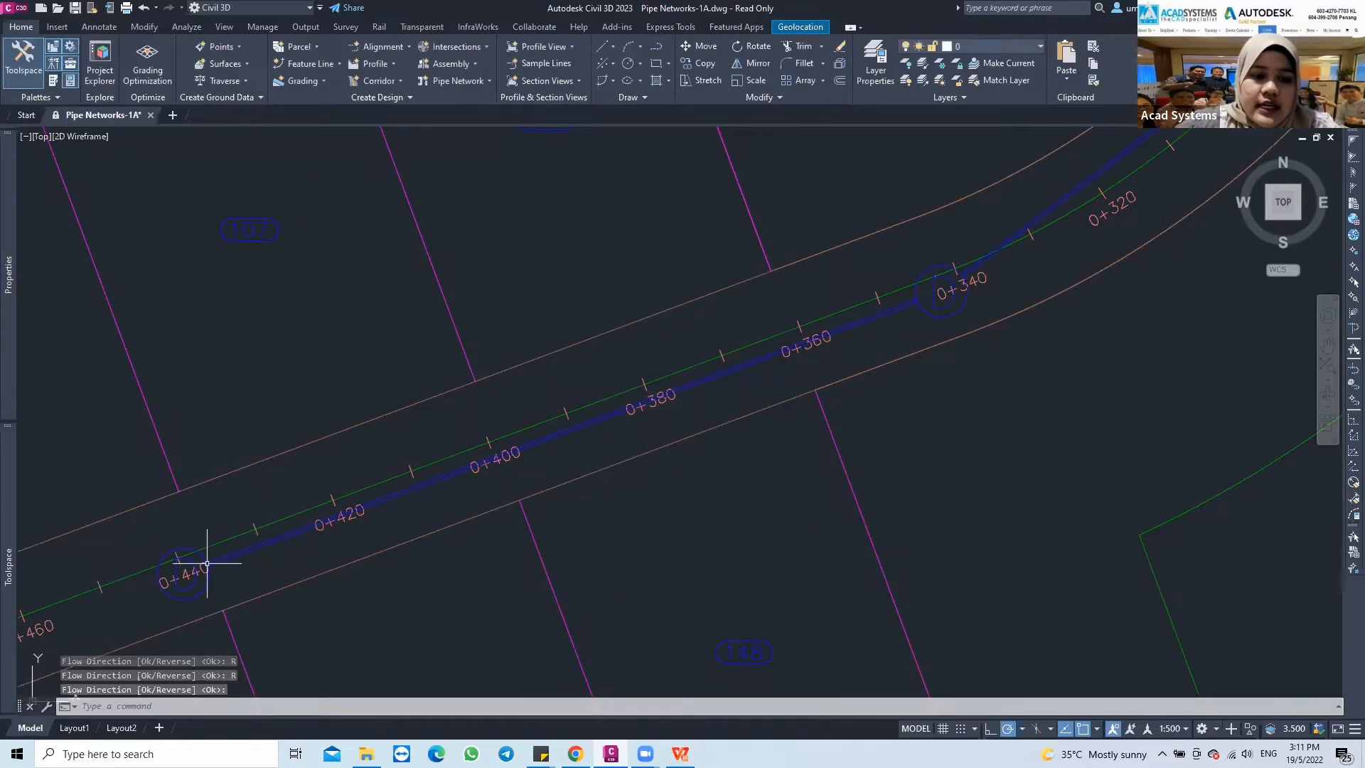
Examine the new pipes and structures along the road from station 0+440 to 0+000, and the First Street profile view
{"action": "middle_click_drag", "start_coordinate": [207, 562], "coordinate": [178, 567]}
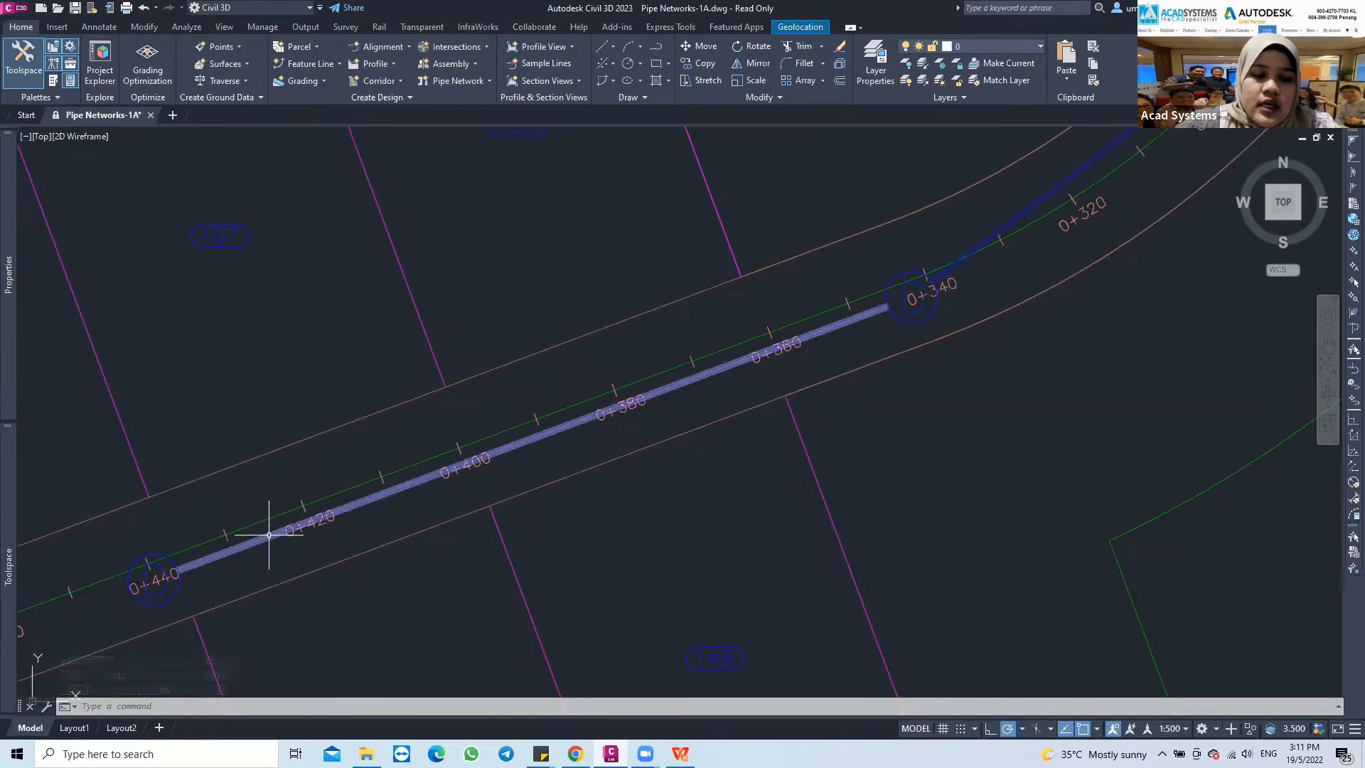
{"action": "mouse_move", "coordinate": [835, 344]}
{"action": "middle_mouse_down"}
{"action": "mouse_move", "coordinate": [735, 430]}
{"action": "mouse_move", "coordinate": [896, 323]}
{"action": "mouse_move", "coordinate": [624, 381]}
{"action": "mouse_move", "coordinate": [622, 472]}
{"action": "mouse_move", "coordinate": [673, 479]}
{"action": "mouse_move", "coordinate": [658, 490]}
{"action": "mouse_move", "coordinate": [591, 475]}
{"action": "mouse_move", "coordinate": [695, 306]}
{"action": "mouse_move", "coordinate": [575, 456]}
{"action": "mouse_move", "coordinate": [787, 244]}
{"action": "mouse_move", "coordinate": [656, 265]}
{"action": "middle_mouse_up"}
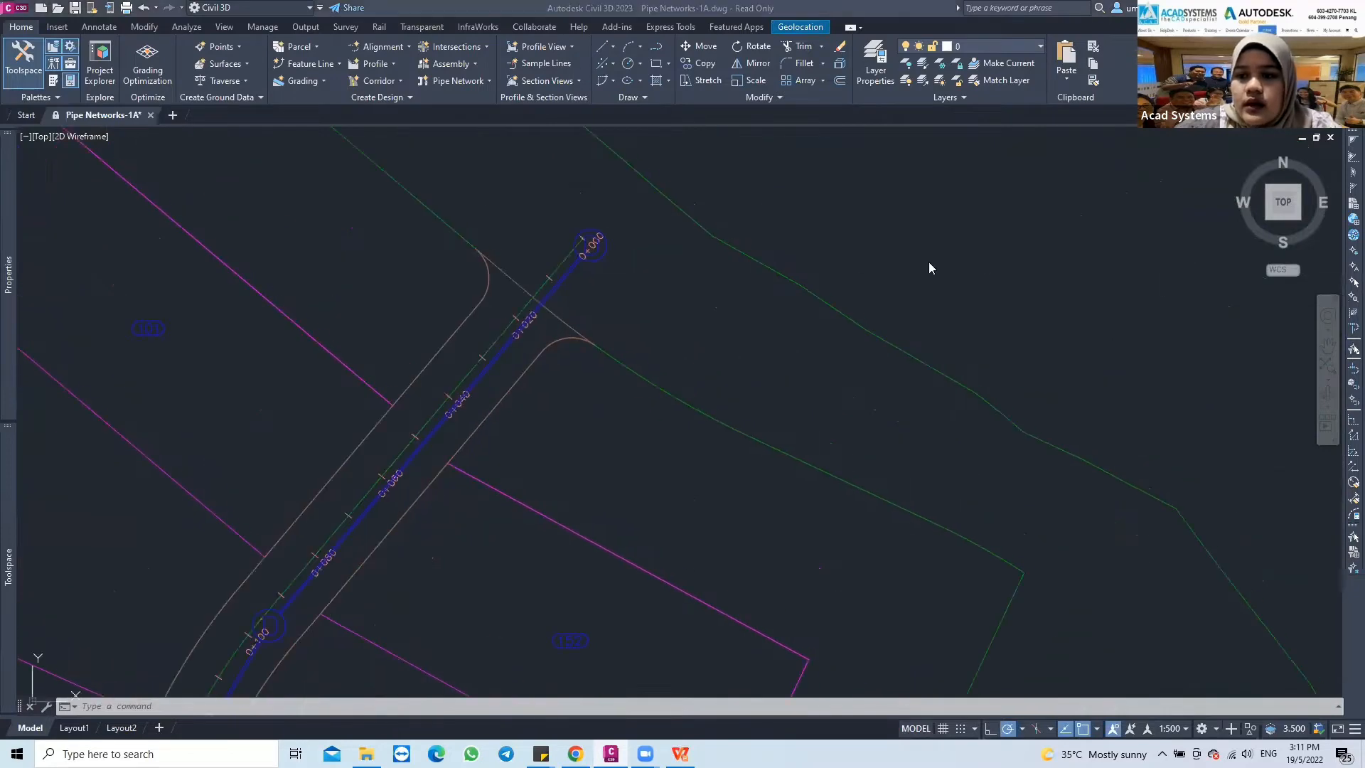
{"action": "scroll", "coordinate": [849, 261], "scroll_direction": "down", "scroll_amount": 2}
{"action": "middle_click_drag", "start_coordinate": [792, 275], "coordinate": [676, 329]}
{"action": "scroll", "coordinate": [902, 233], "scroll_direction": "down", "scroll_amount": 2}
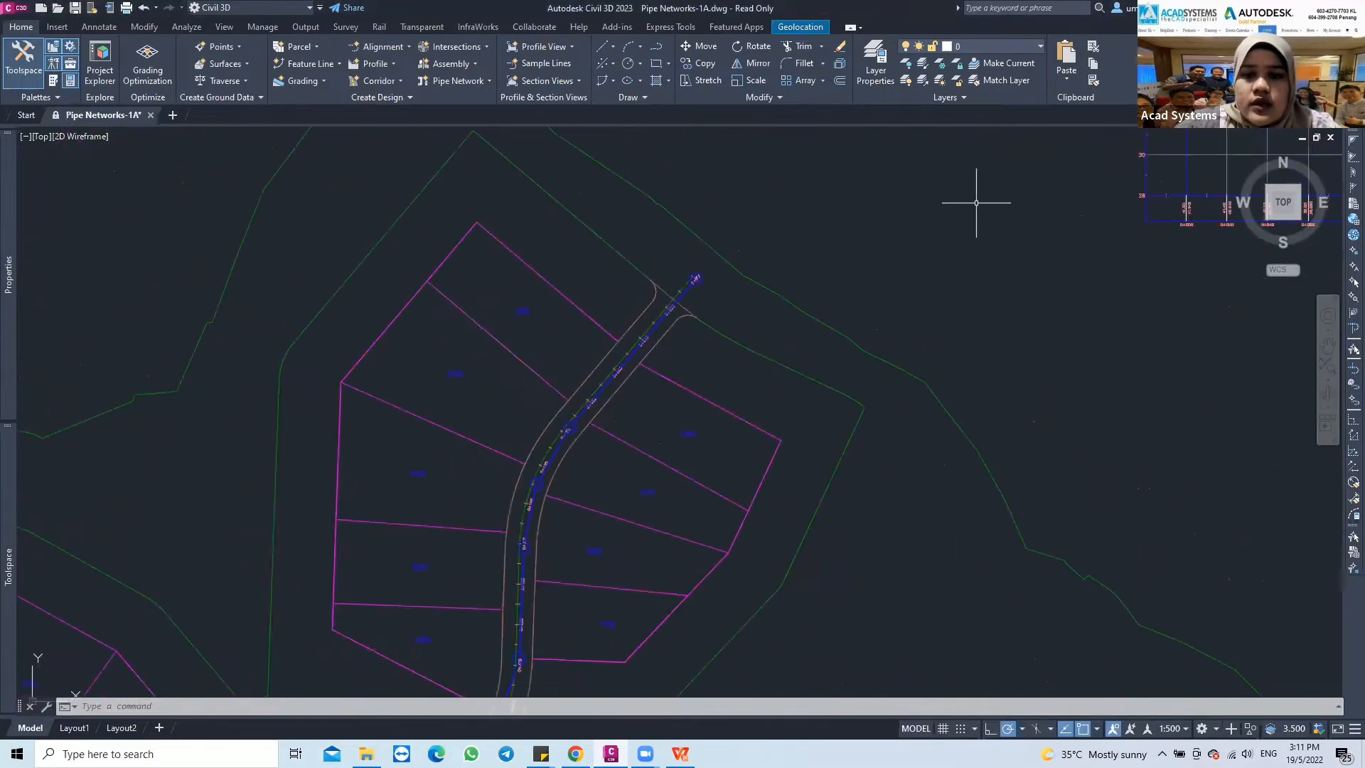
{"action": "middle_click_drag", "start_coordinate": [971, 204], "coordinate": [749, 320]}
{"action": "scroll", "coordinate": [878, 253], "scroll_direction": "down", "scroll_amount": 2}
{"action": "middle_click_drag", "start_coordinate": [878, 254], "coordinate": [691, 339]}
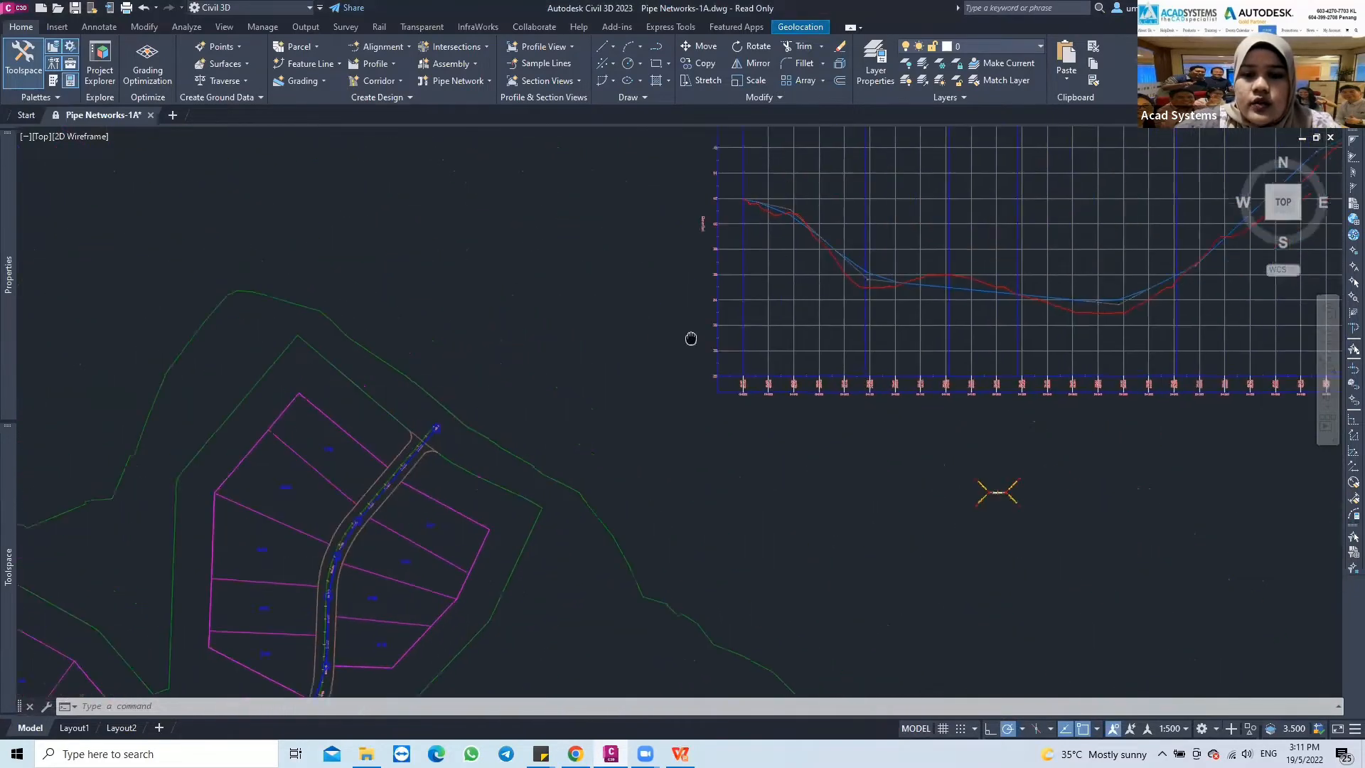
{"action": "scroll", "coordinate": [796, 247], "scroll_direction": "up", "scroll_amount": 1}
{"action": "mouse_move", "coordinate": [796, 246]}
{"action": "middle_mouse_down"}
{"action": "mouse_move", "coordinate": [677, 302]}
{"action": "mouse_move", "coordinate": [569, 327]}
{"action": "middle_mouse_up"}
{"action": "middle_click_drag", "start_coordinate": [792, 256], "coordinate": [757, 293]}
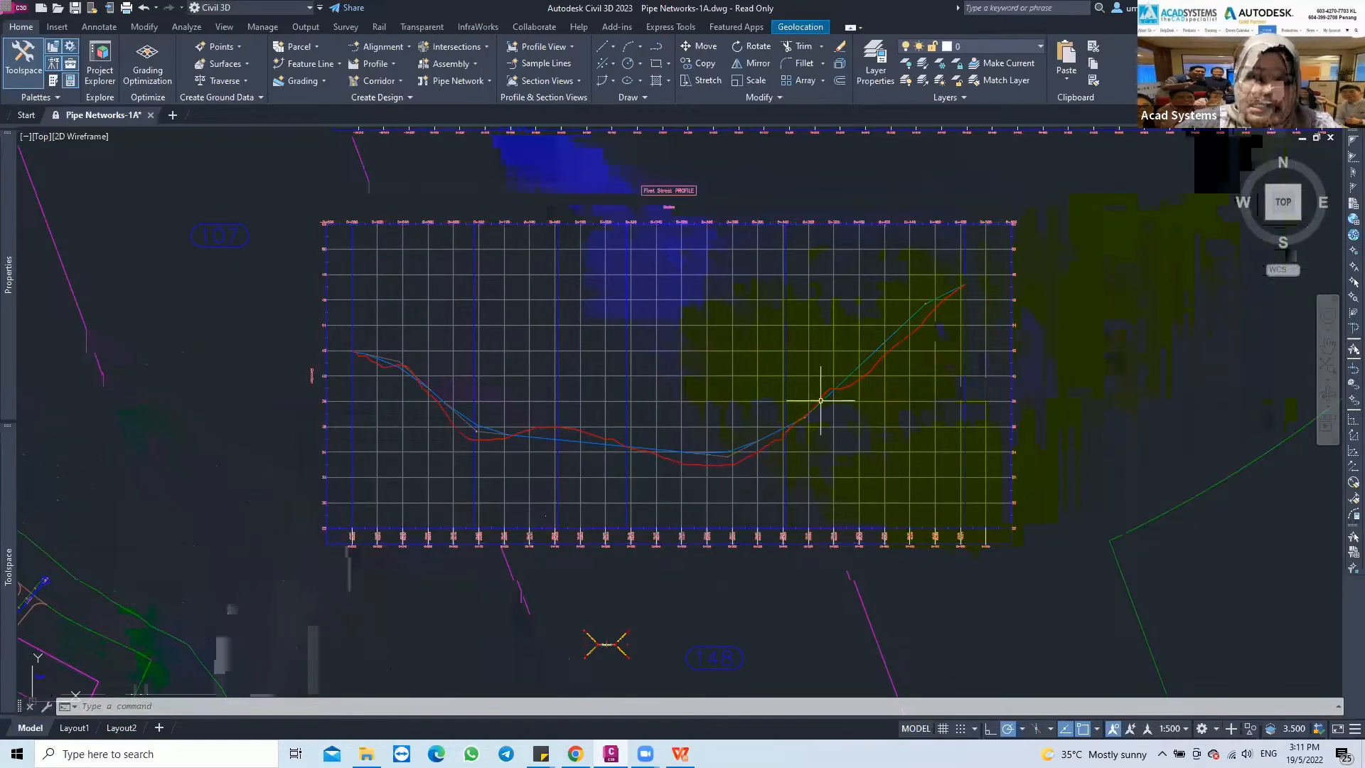
{"action": "mouse_move", "coordinate": [284, 483]}
{"action": "middle_mouse_down"}
{"action": "mouse_move", "coordinate": [348, 414]}
{"action": "mouse_move", "coordinate": [324, 414]}
{"action": "middle_mouse_up"}
{"action": "scroll", "coordinate": [299, 427], "scroll_direction": "down", "scroll_amount": 2}
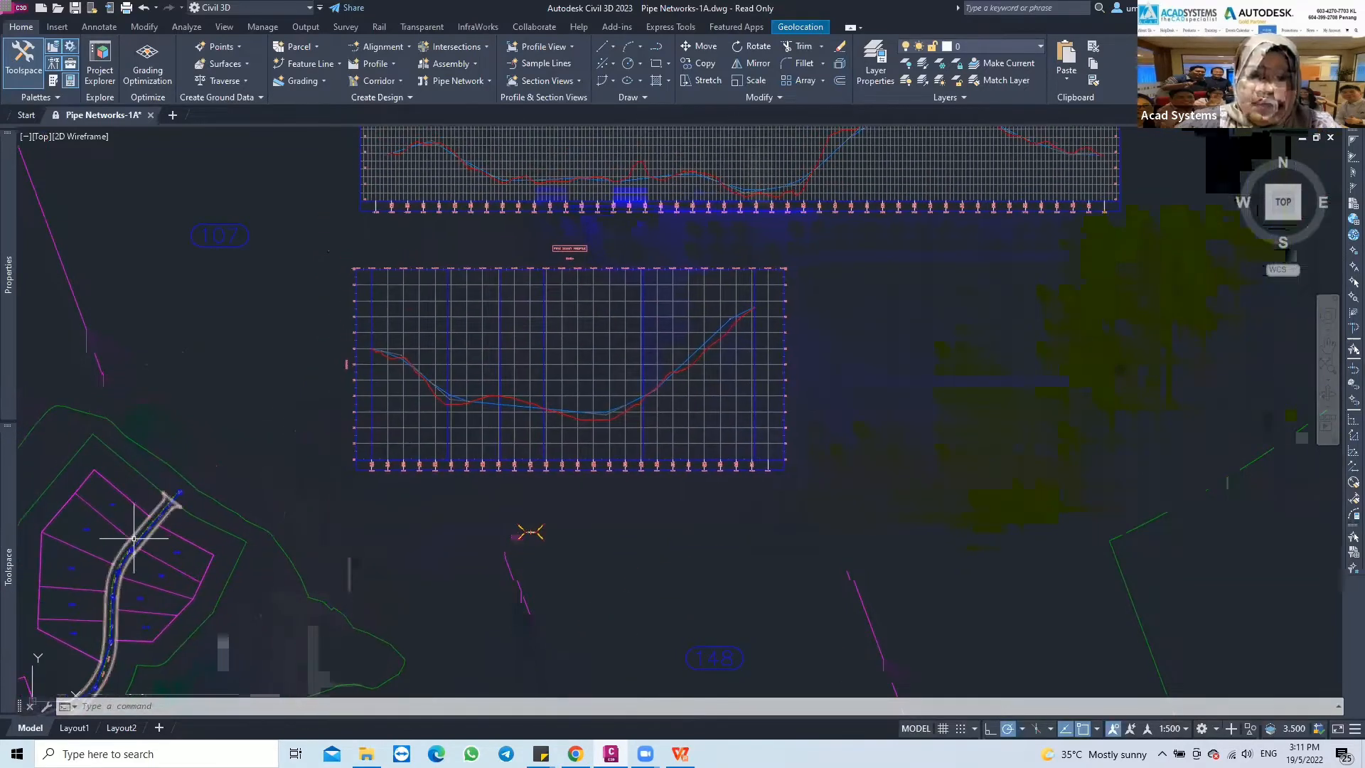
{"action": "middle_click_drag", "start_coordinate": [134, 556], "coordinate": [147, 537]}
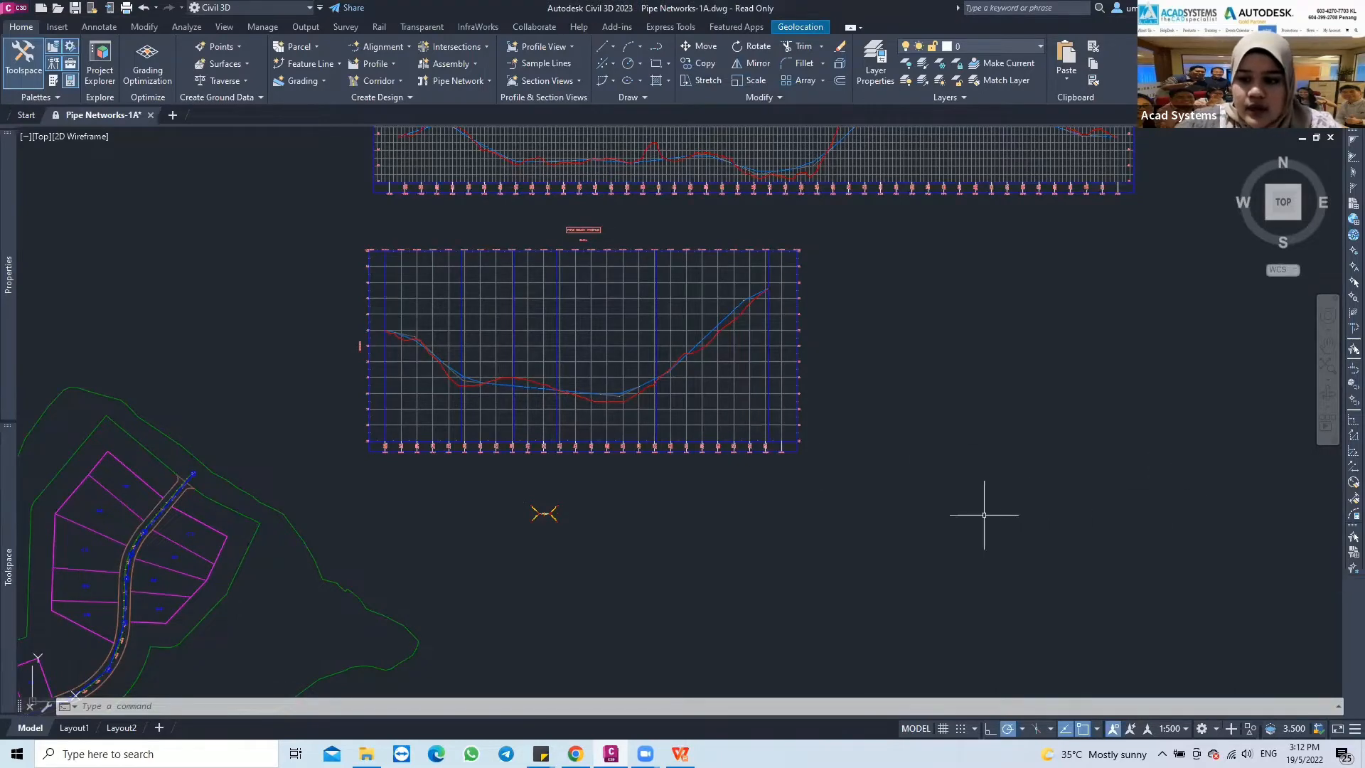
Select the structure and pipe at station 0+000 and extend the selection to all similar network parts along the road
{"action": "mouse_move", "coordinate": [369, 482]}
{"action": "middle_mouse_down"}
{"action": "mouse_move", "coordinate": [573, 406]}
{"action": "mouse_move", "coordinate": [588, 382]}
{"action": "middle_mouse_up"}
{"action": "middle_click_drag", "start_coordinate": [364, 528], "coordinate": [461, 439]}
{"action": "scroll", "coordinate": [576, 448], "scroll_direction": "up", "scroll_amount": 5}
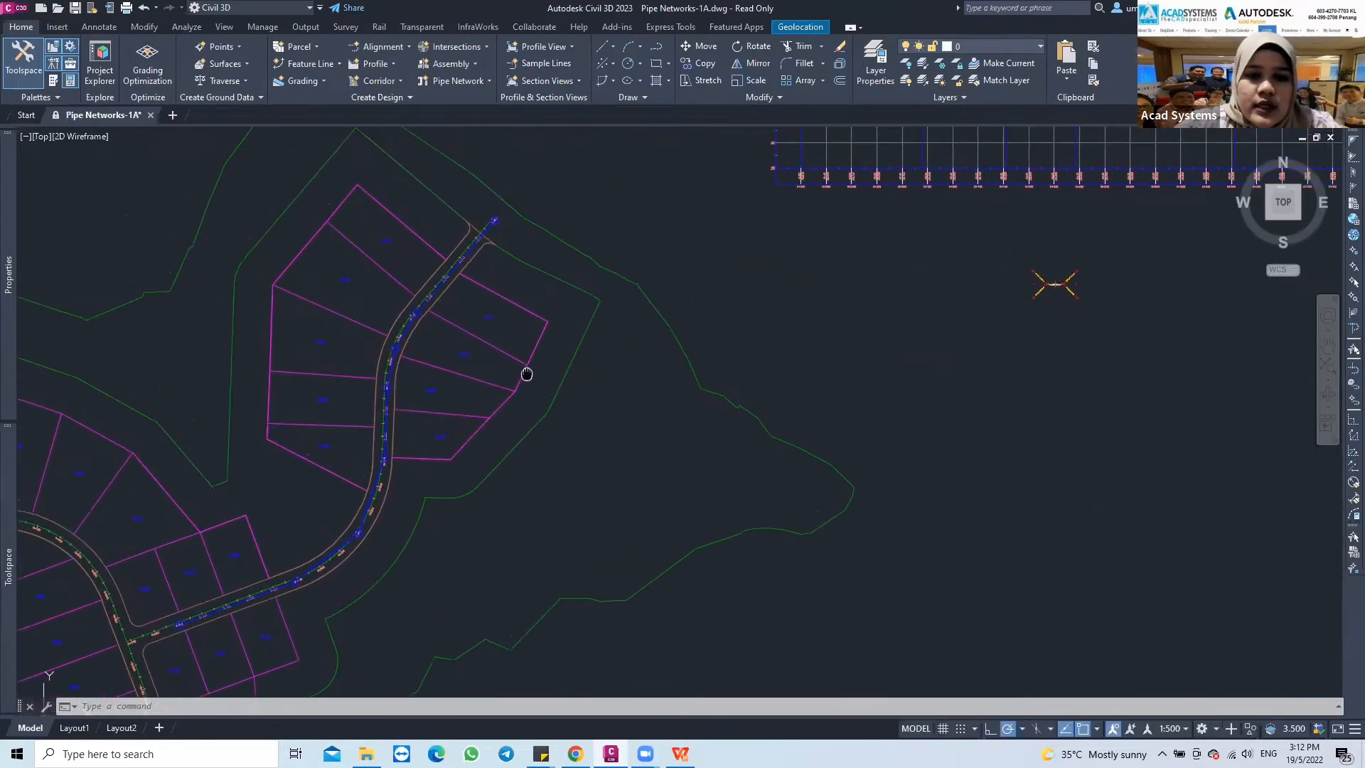
{"action": "middle_click_drag", "start_coordinate": [718, 365], "coordinate": [685, 374]}
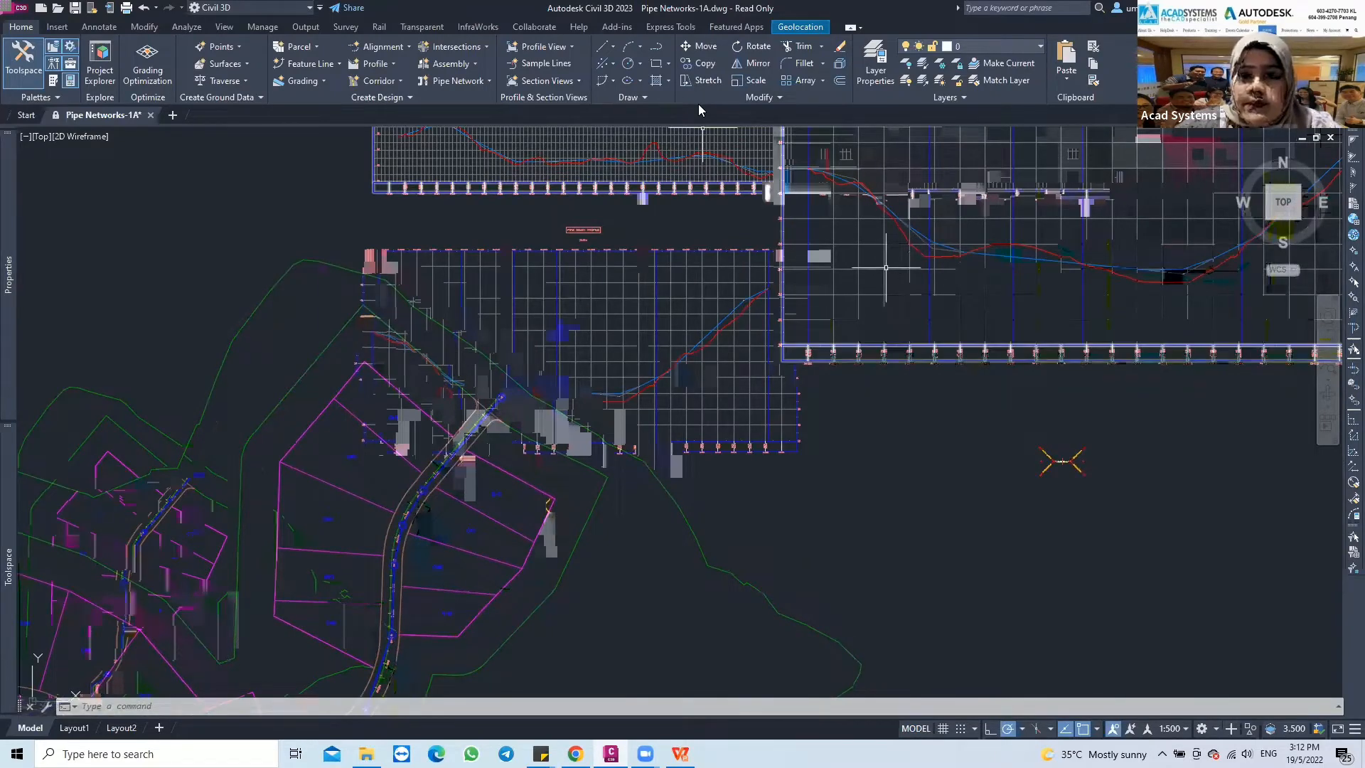
{"action": "scroll", "coordinate": [491, 377], "scroll_direction": "up", "scroll_amount": 4}
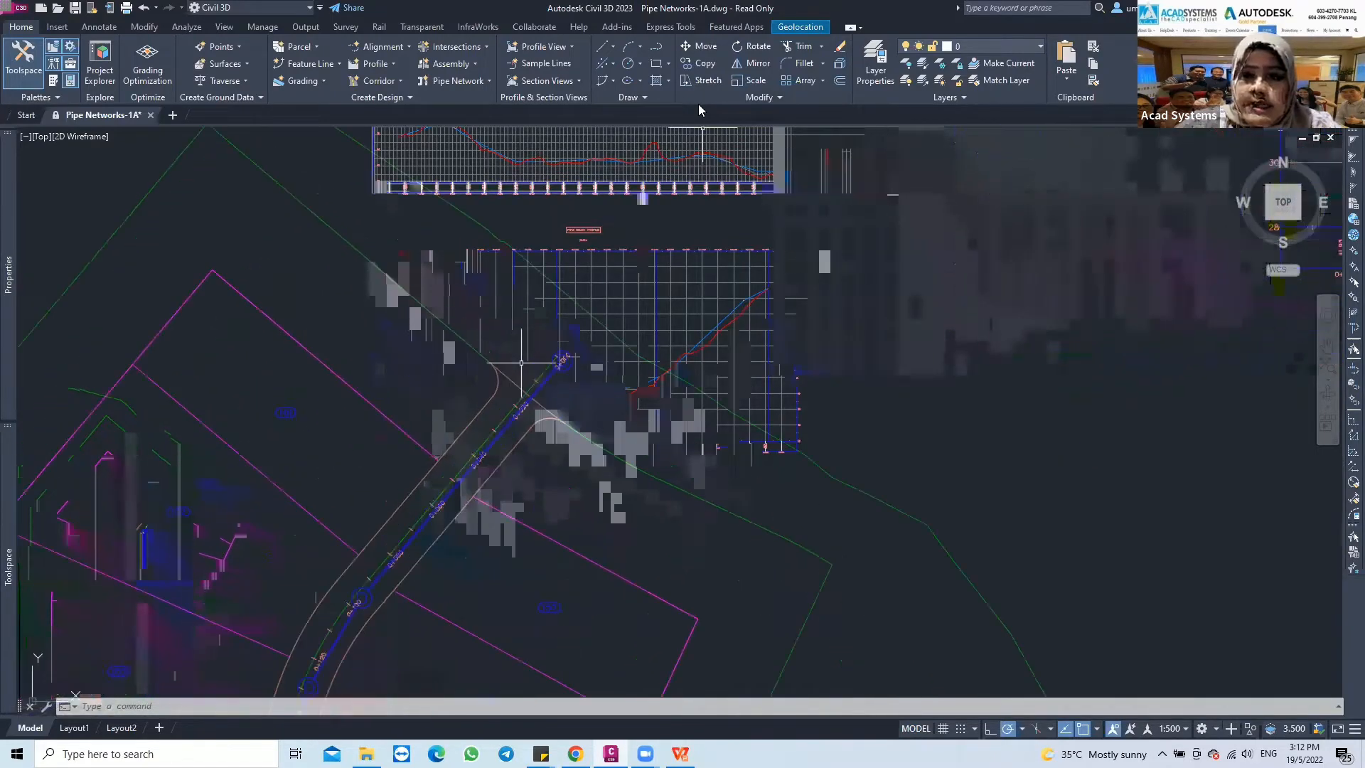
{"action": "left_click", "coordinate": [562, 361]}
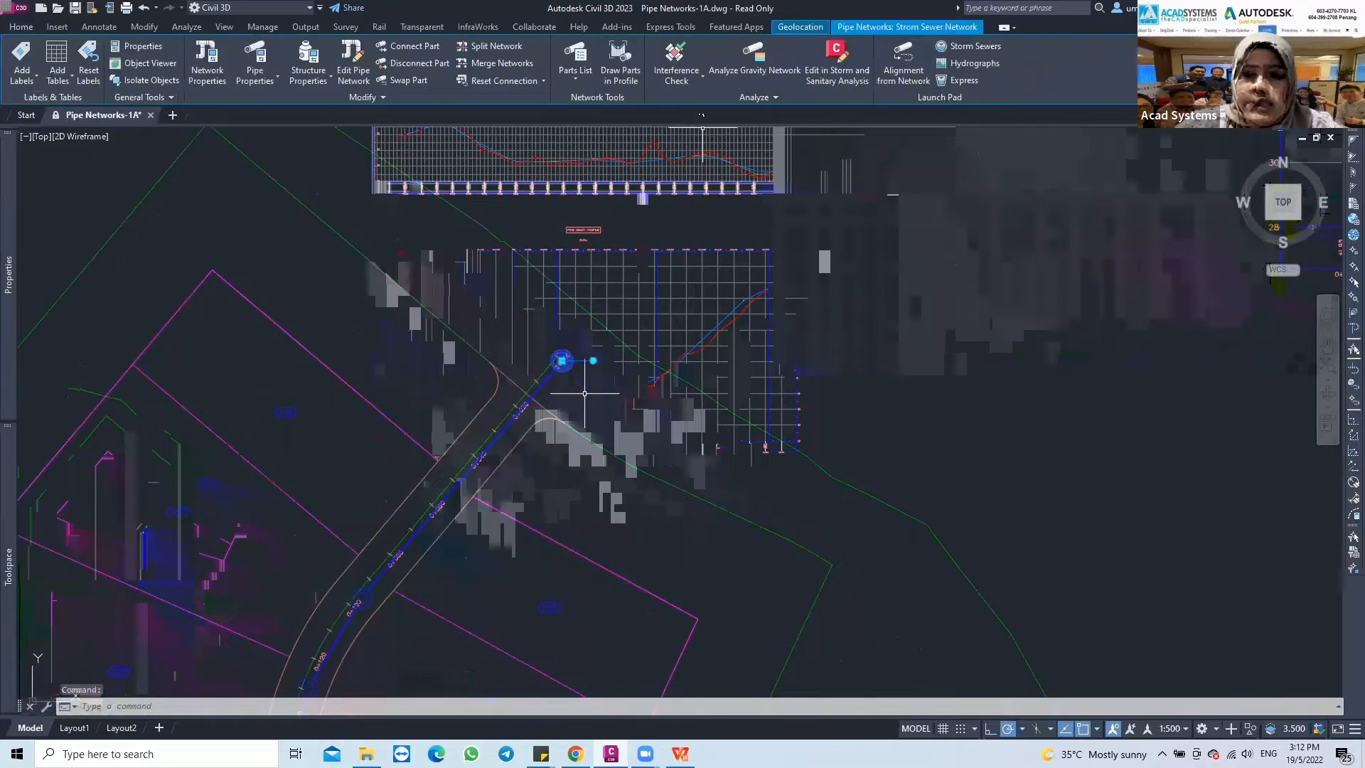
{"action": "left_click", "coordinate": [547, 380]}
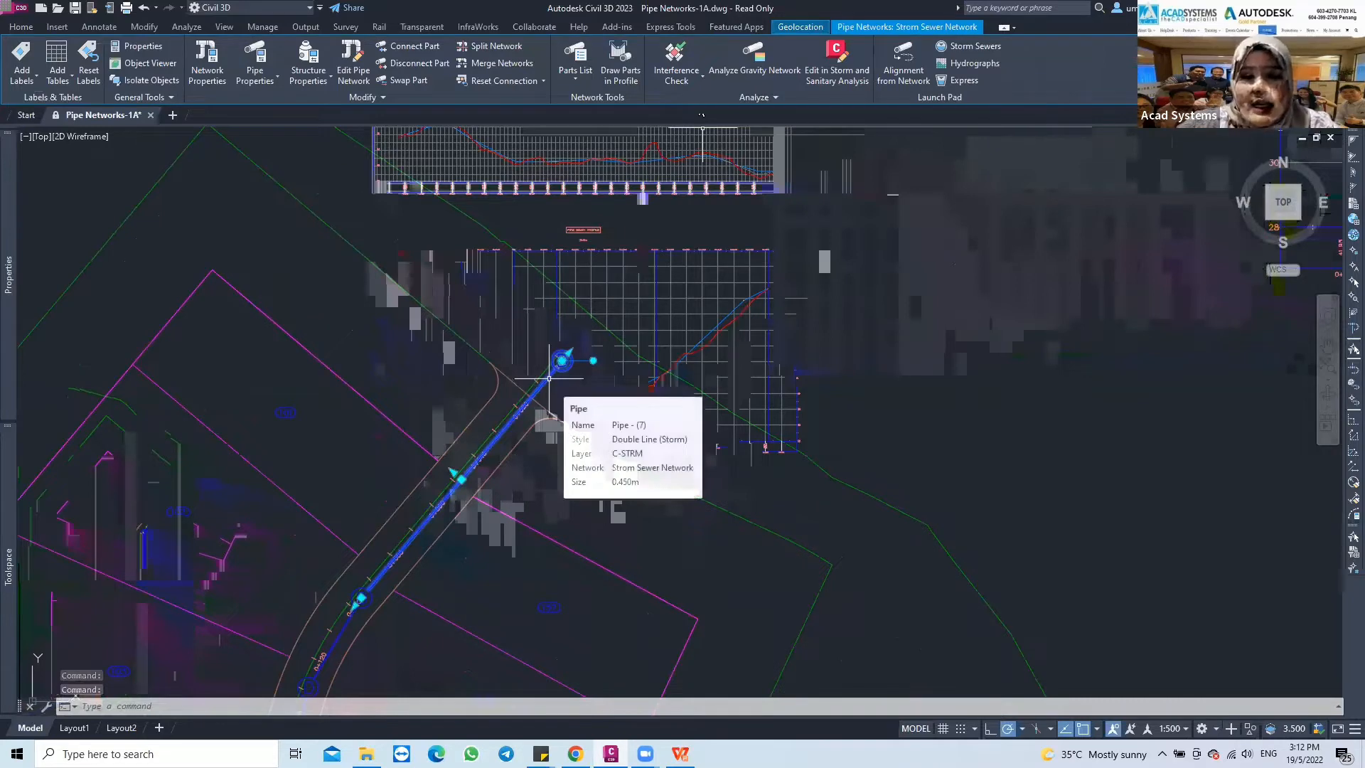
{"action": "right_click", "coordinate": [551, 382]}
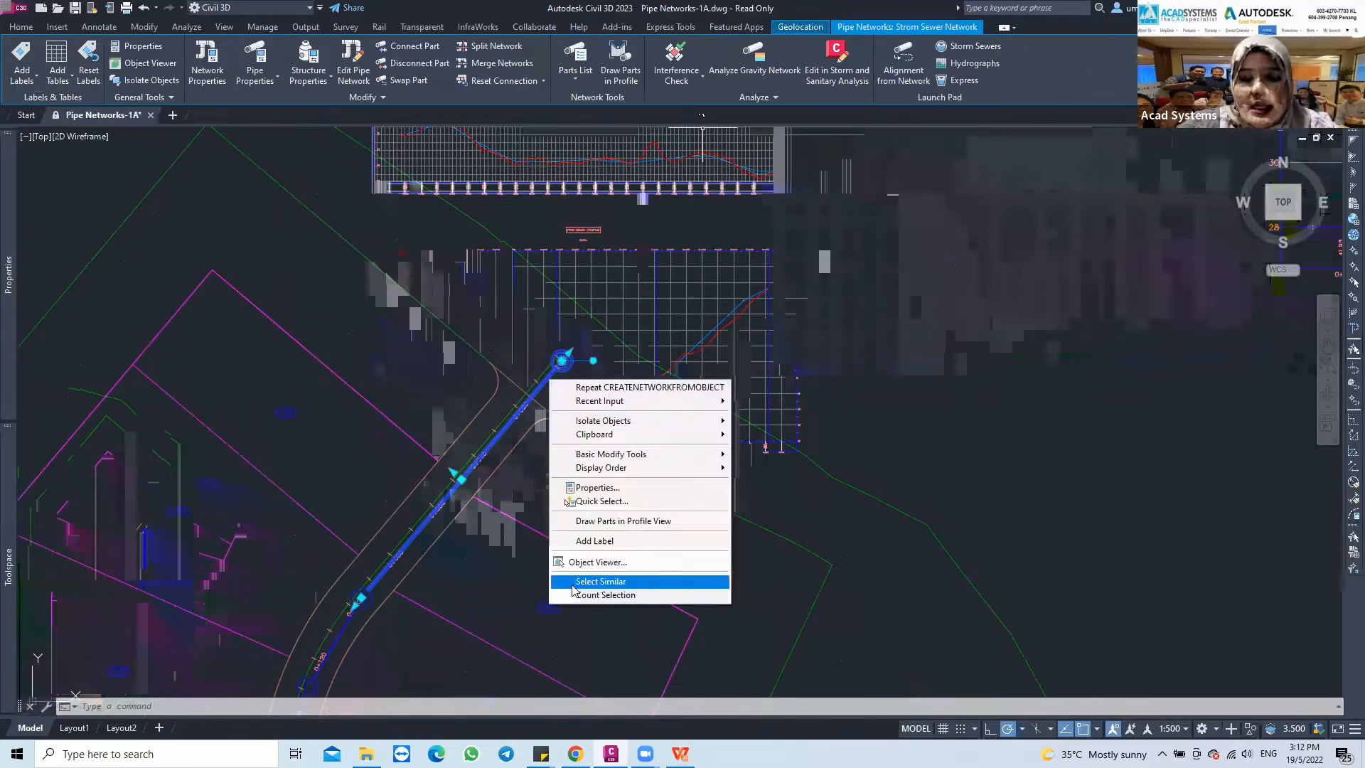
{"action": "left_click", "coordinate": [601, 582]}
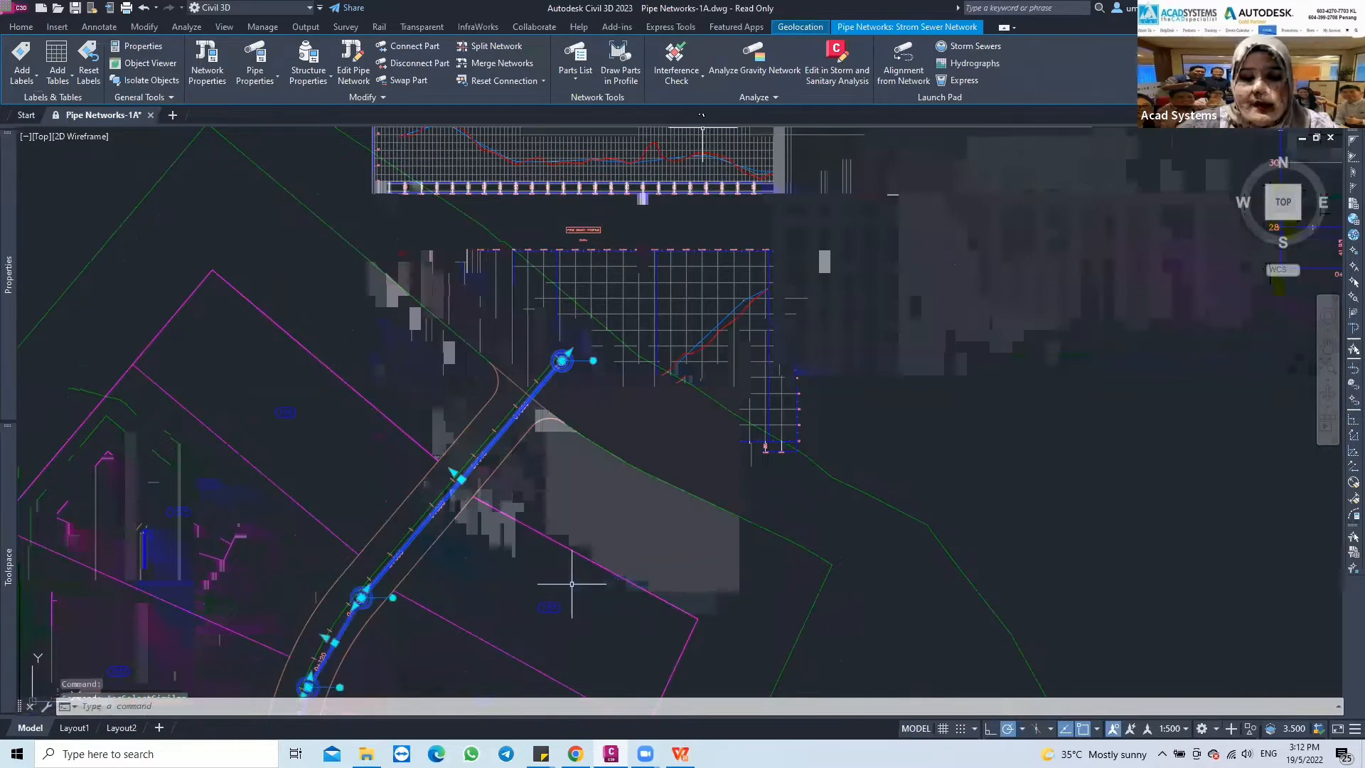
{"action": "scroll", "coordinate": [527, 506], "scroll_direction": "down", "scroll_amount": 2}
{"action": "middle_click_drag", "start_coordinate": [528, 506], "coordinate": [656, 221]}
{"action": "middle_click_drag", "start_coordinate": [597, 424], "coordinate": [630, 363]}
{"action": "scroll", "coordinate": [631, 363], "scroll_direction": "up", "scroll_amount": 2}
{"action": "scroll", "coordinate": [617, 352], "scroll_direction": "down", "scroll_amount": 2}
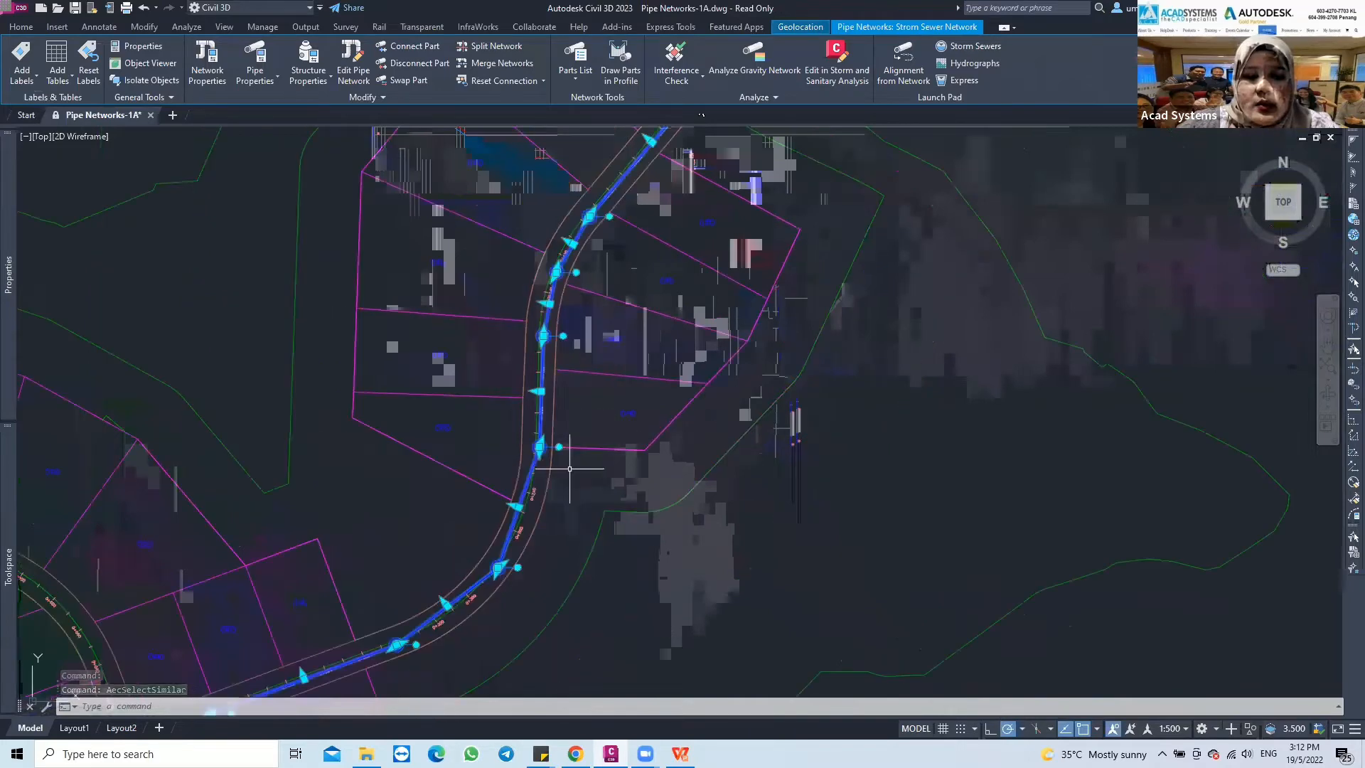
{"action": "middle_click_drag", "start_coordinate": [570, 466], "coordinate": [589, 418]}
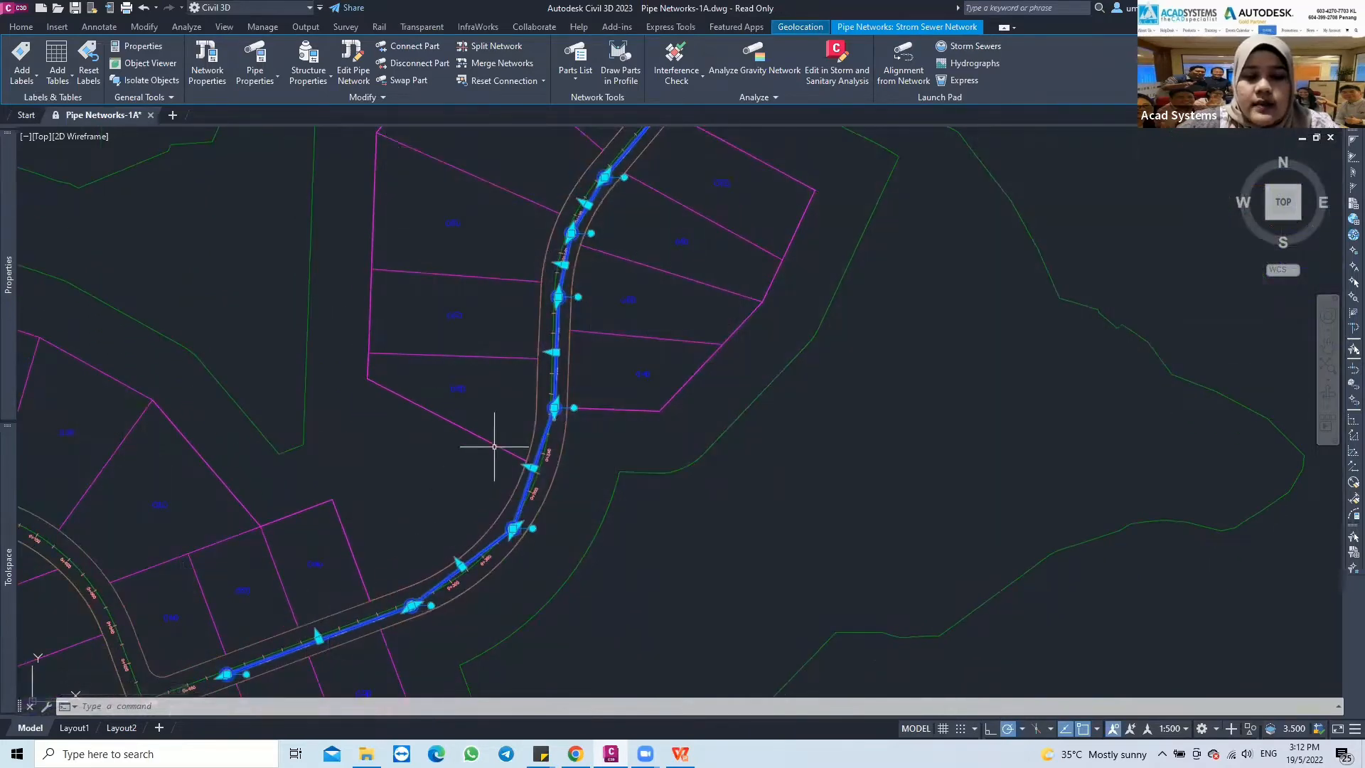
Draw the selected pipes and structures in the First Street profile view
{"action": "middle_click_drag", "start_coordinate": [668, 292], "coordinate": [584, 367]}
{"action": "middle_click_drag", "start_coordinate": [586, 278], "coordinate": [542, 378]}
{"action": "middle_click_drag", "start_coordinate": [791, 198], "coordinate": [655, 274]}
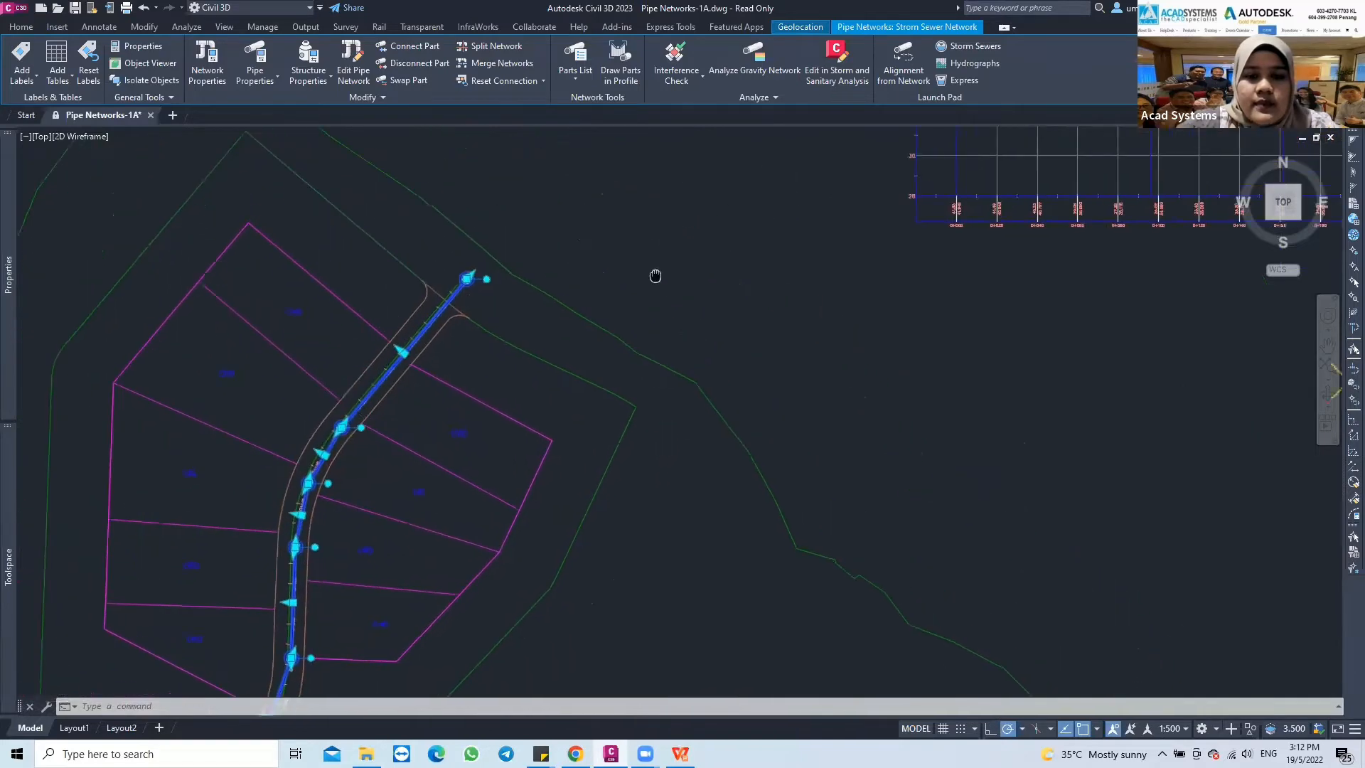
{"action": "scroll", "coordinate": [756, 259], "scroll_direction": "down", "scroll_amount": 5}
{"action": "mouse_move", "coordinate": [759, 271]}
{"action": "middle_mouse_down"}
{"action": "mouse_move", "coordinate": [780, 274]}
{"action": "mouse_move", "coordinate": [512, 401]}
{"action": "middle_mouse_up"}
{"action": "scroll", "coordinate": [693, 298], "scroll_direction": "up", "scroll_amount": 5}
{"action": "mouse_move", "coordinate": [700, 304]}
{"action": "middle_mouse_down"}
{"action": "mouse_move", "coordinate": [719, 319]}
{"action": "mouse_move", "coordinate": [659, 350]}
{"action": "middle_mouse_up"}
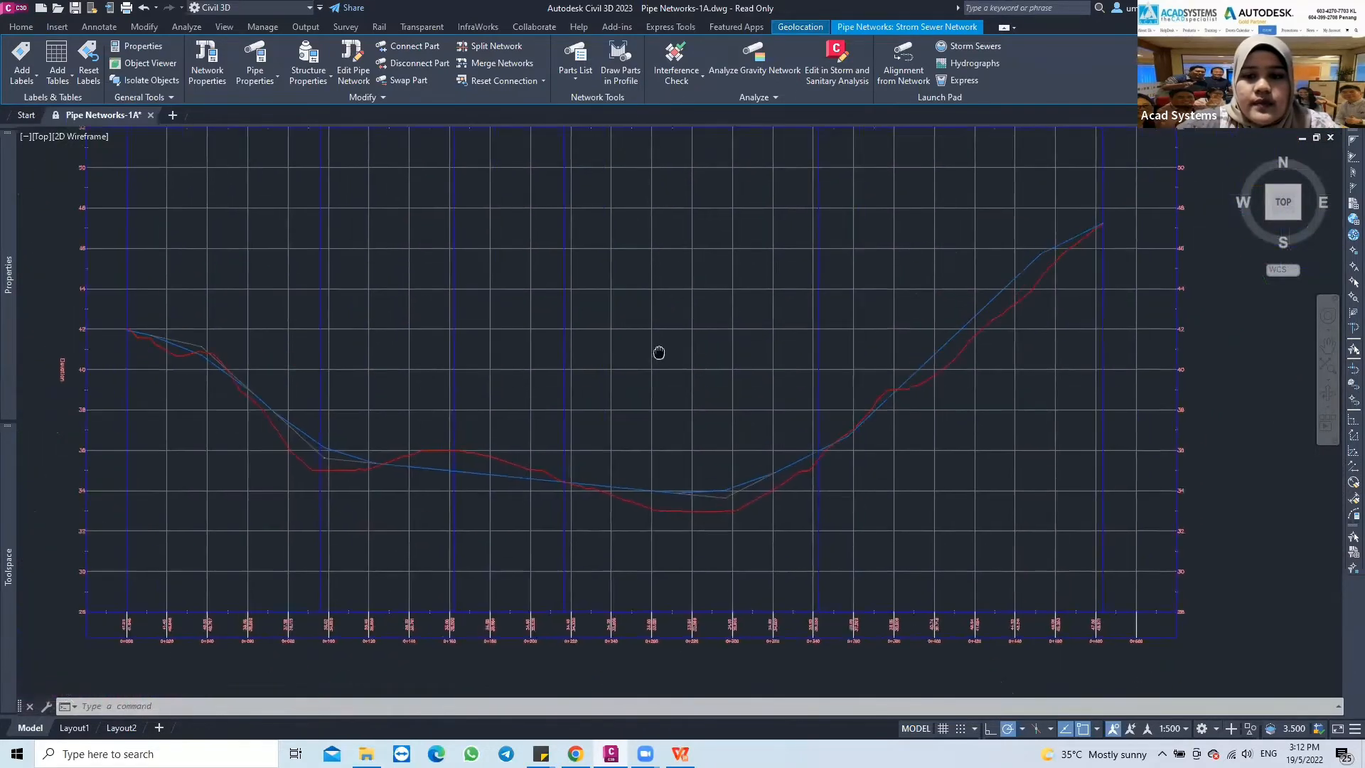
{"action": "scroll", "coordinate": [658, 350], "scroll_direction": "down", "scroll_amount": 3}
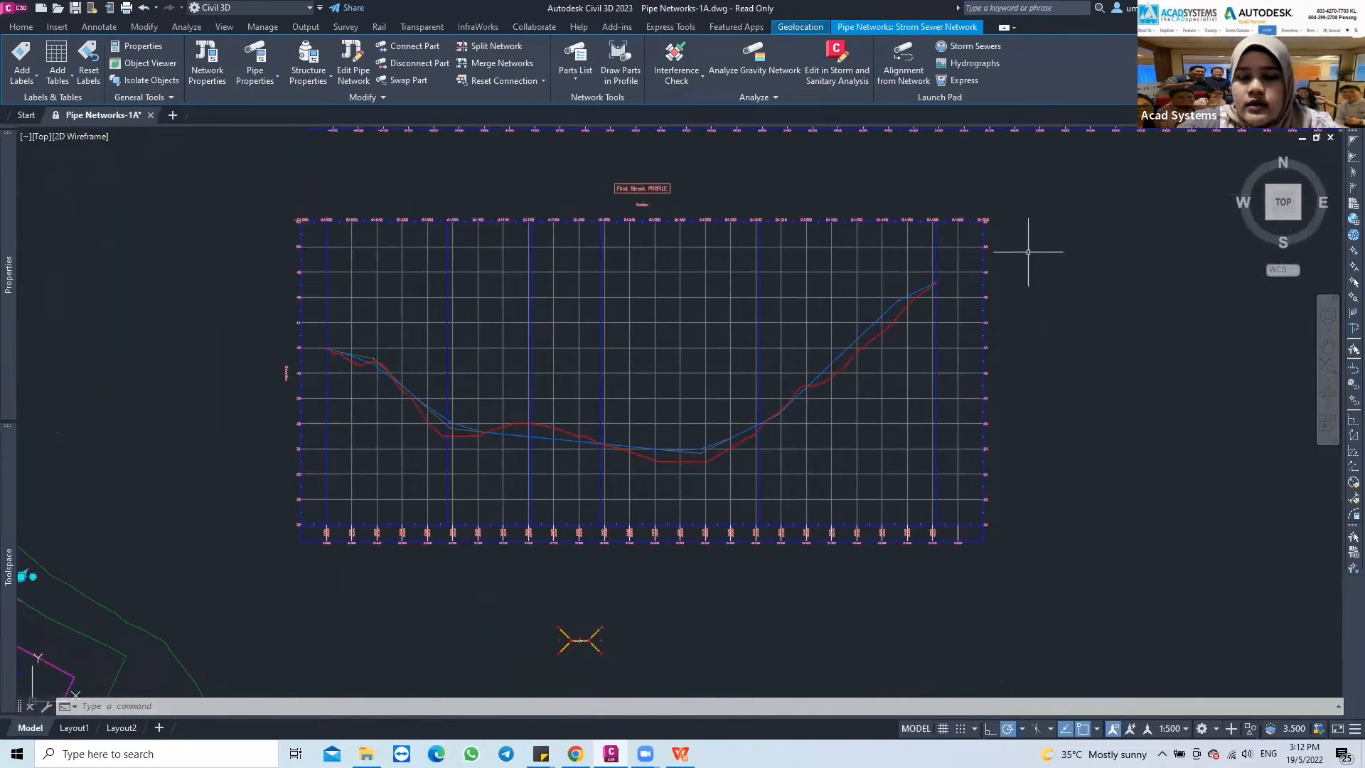
{"action": "right_click", "coordinate": [1029, 253]}
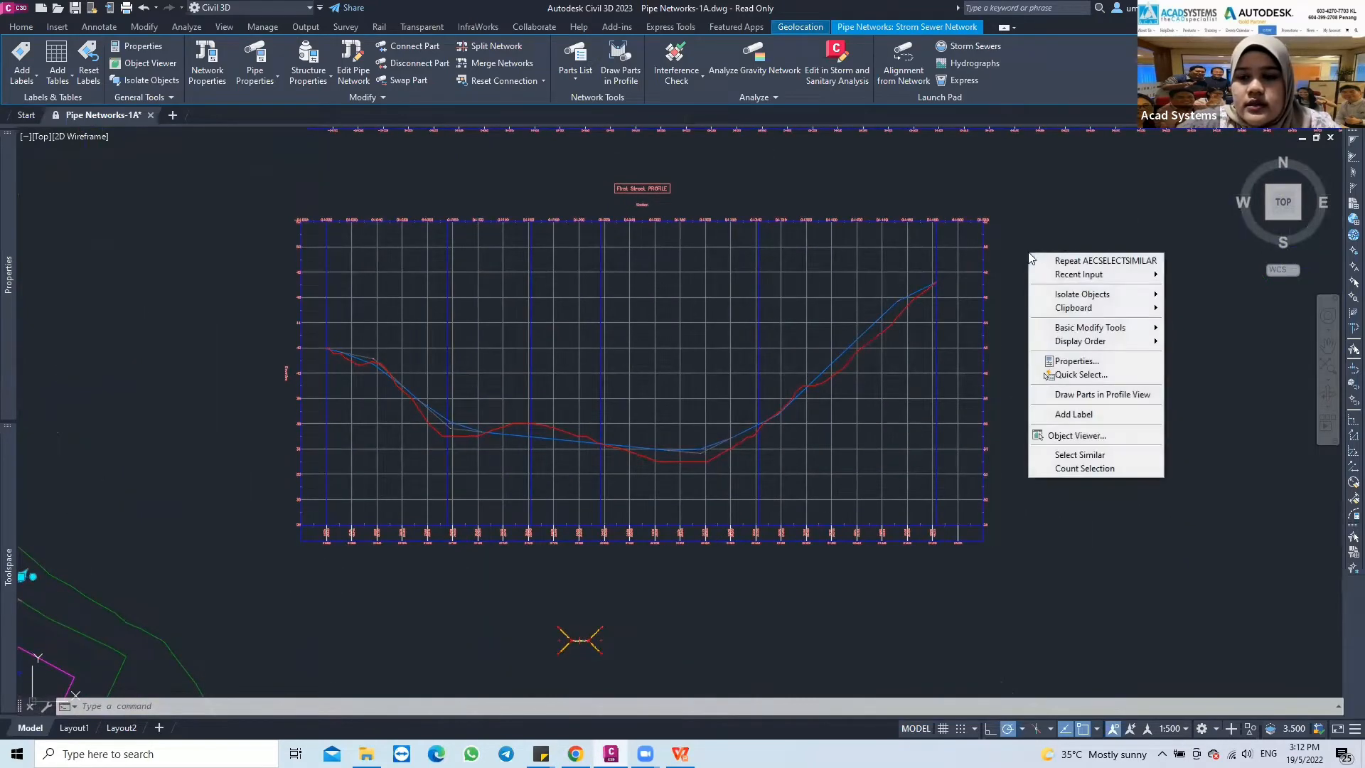
{"action": "left_click", "coordinate": [1056, 399]}
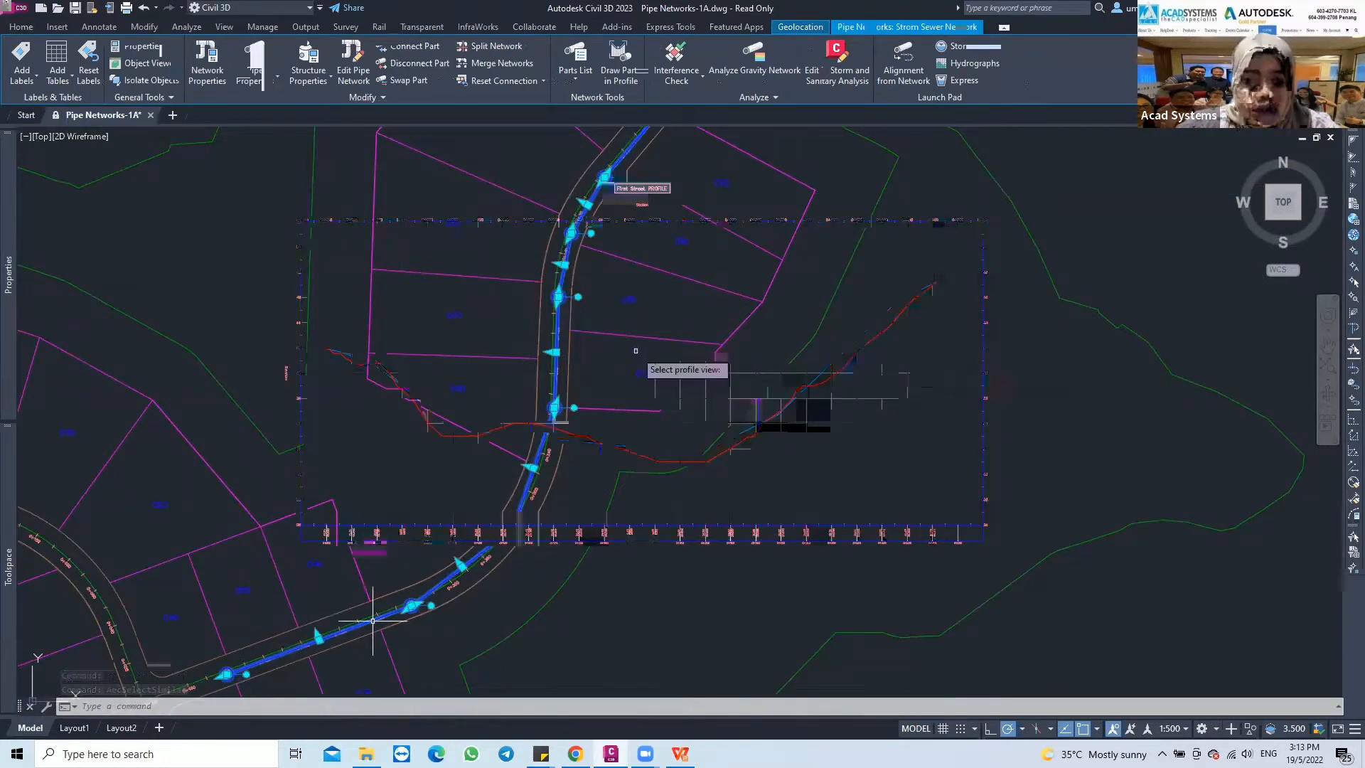
{"action": "left_click", "coordinate": [566, 222]}
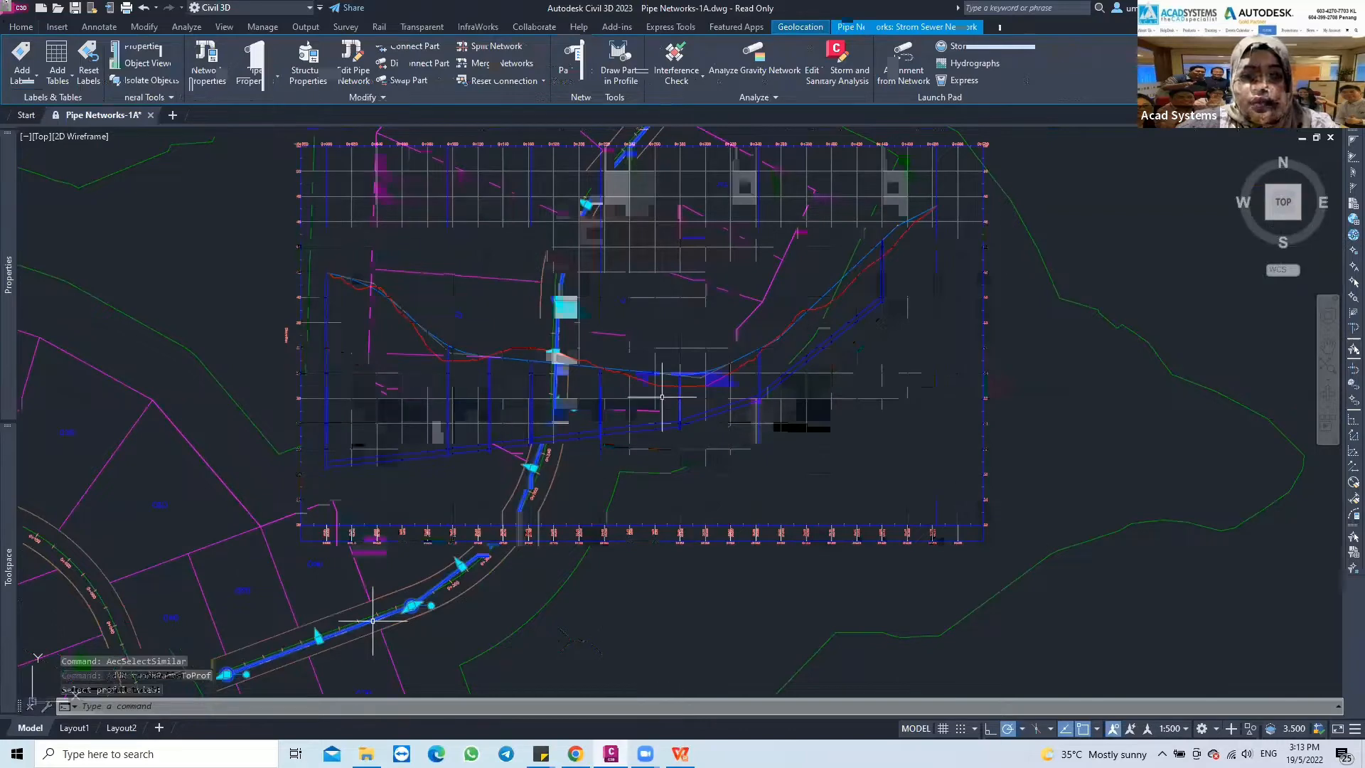
Clear the selection and examine the pipes and structures drawn in the First Street profile view
{"action": "scroll", "coordinate": [371, 444], "scroll_direction": "up", "scroll_amount": 2}
{"action": "middle_click_drag", "start_coordinate": [522, 410], "coordinate": [344, 506]}
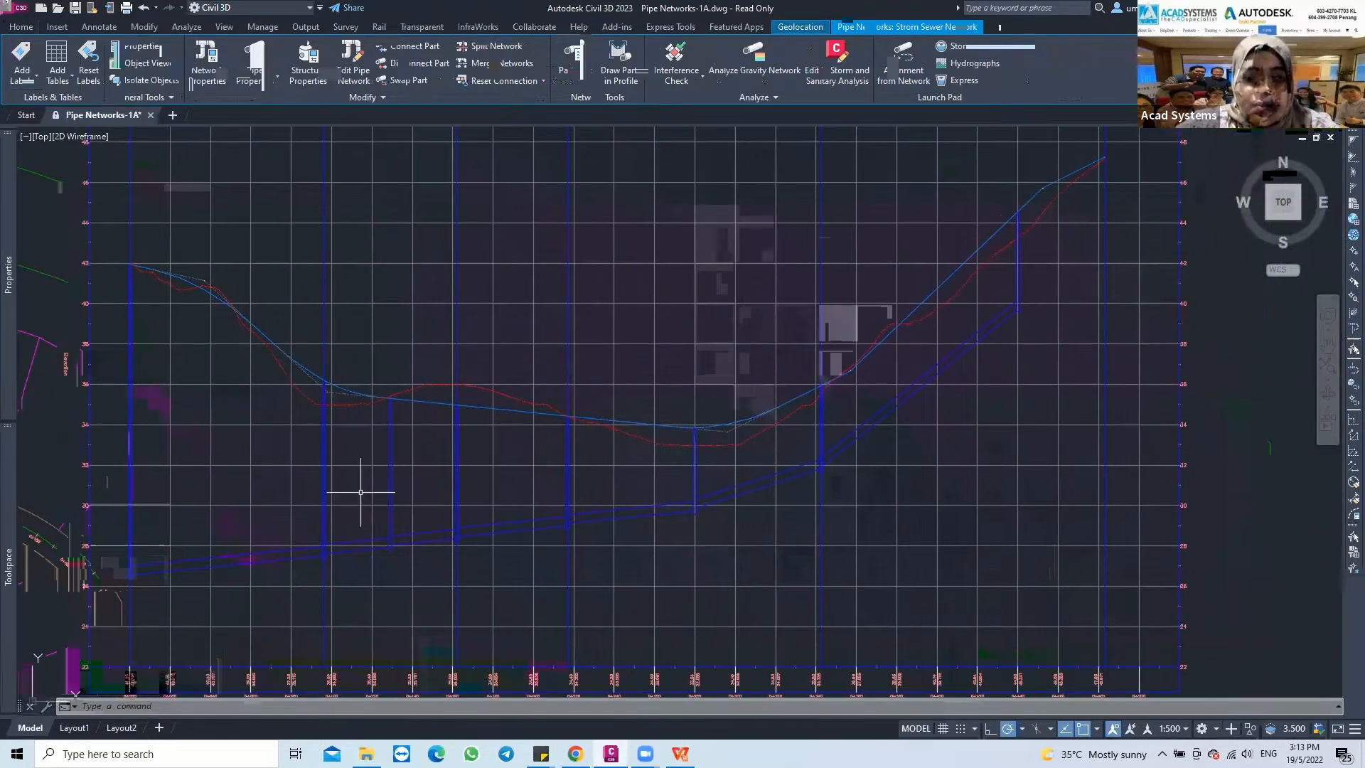
{"action": "key", "text": "Escape"}
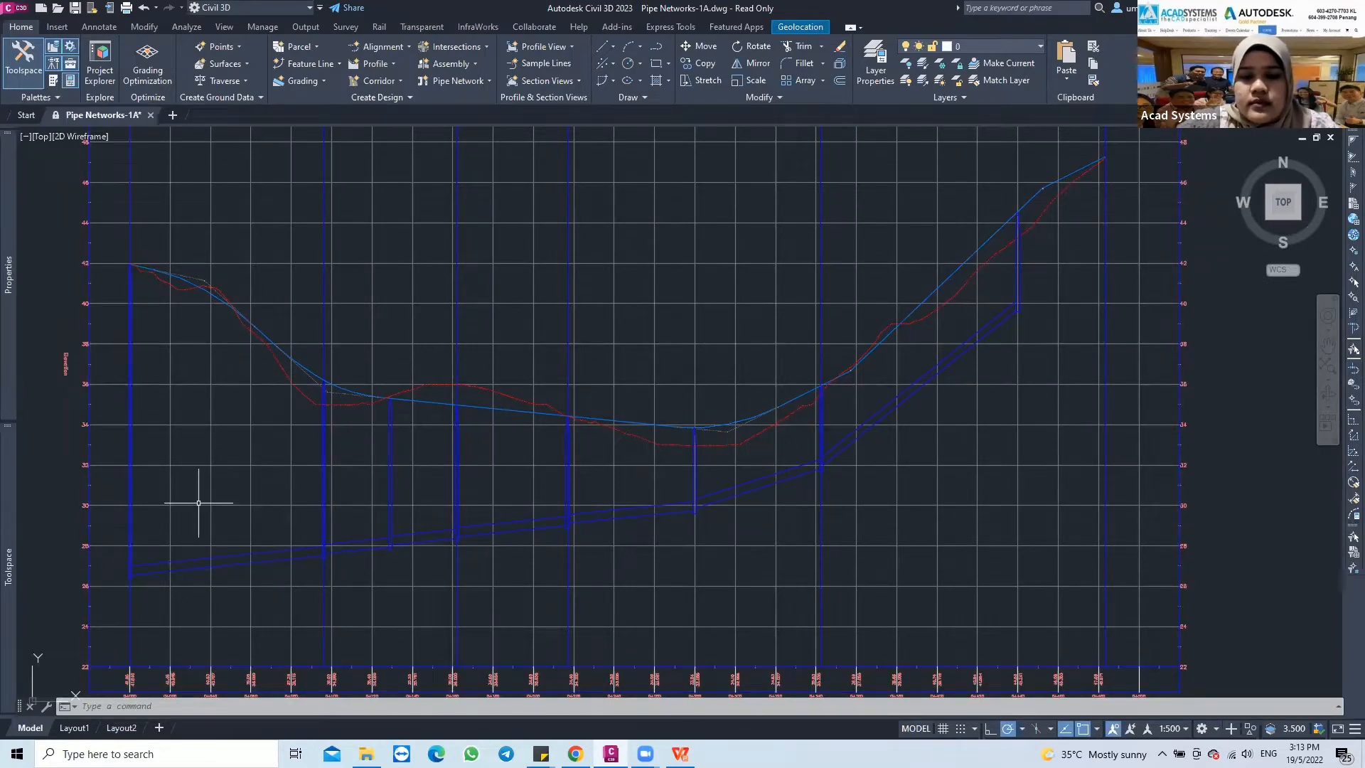
{"action": "scroll", "coordinate": [1024, 309], "scroll_direction": "up", "scroll_amount": 2}
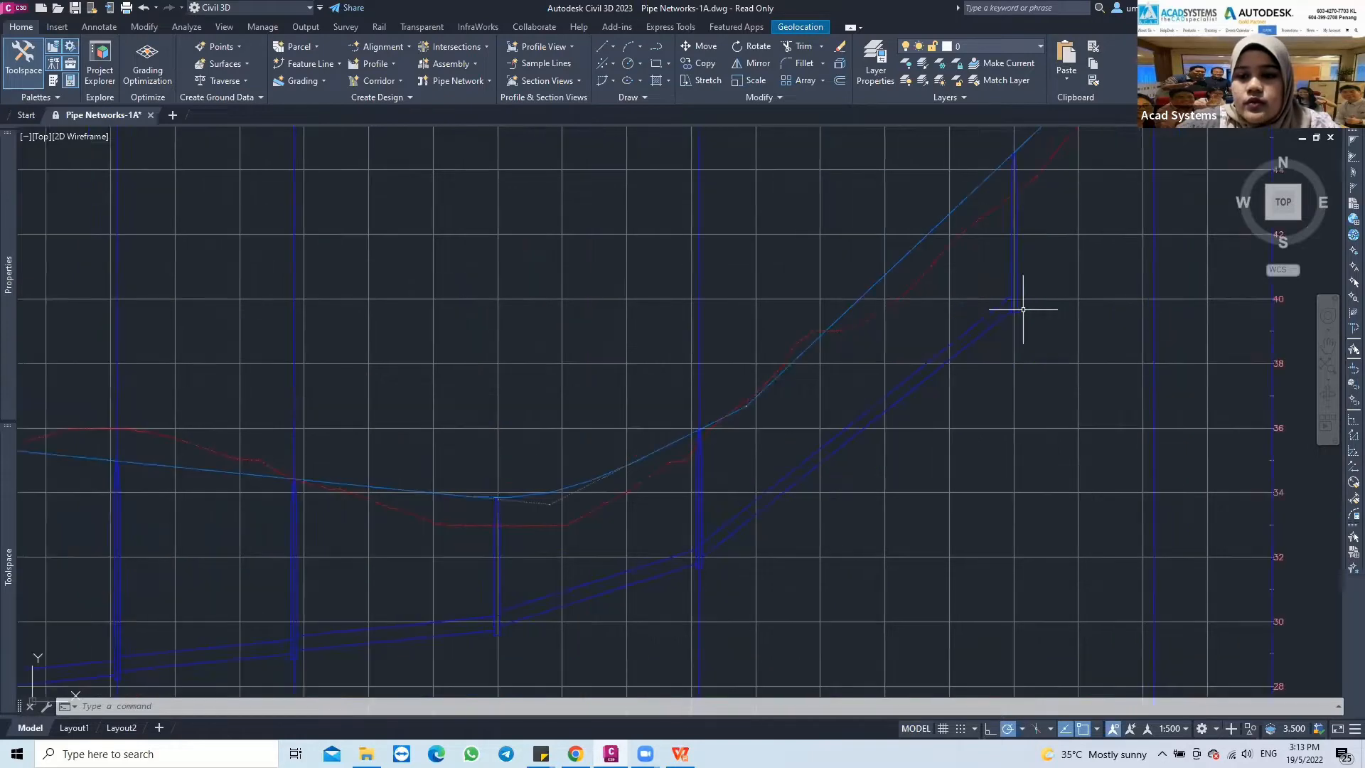
Stretch the pipe end at station 0+440 in profile up to about elevation 41.5 and down to an invert of about 37.7 m
{"action": "middle_click_drag", "start_coordinate": [1022, 308], "coordinate": [780, 329]}
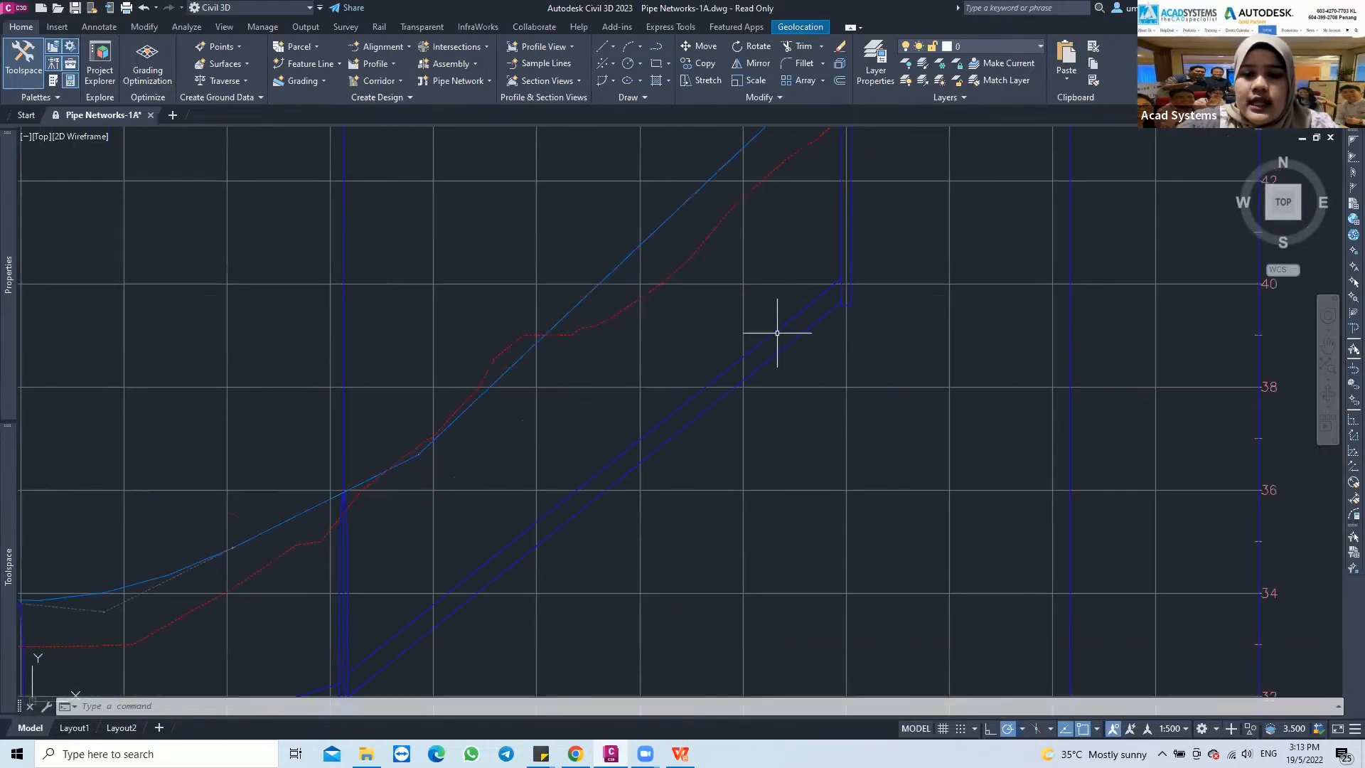
{"action": "left_click", "coordinate": [783, 333]}
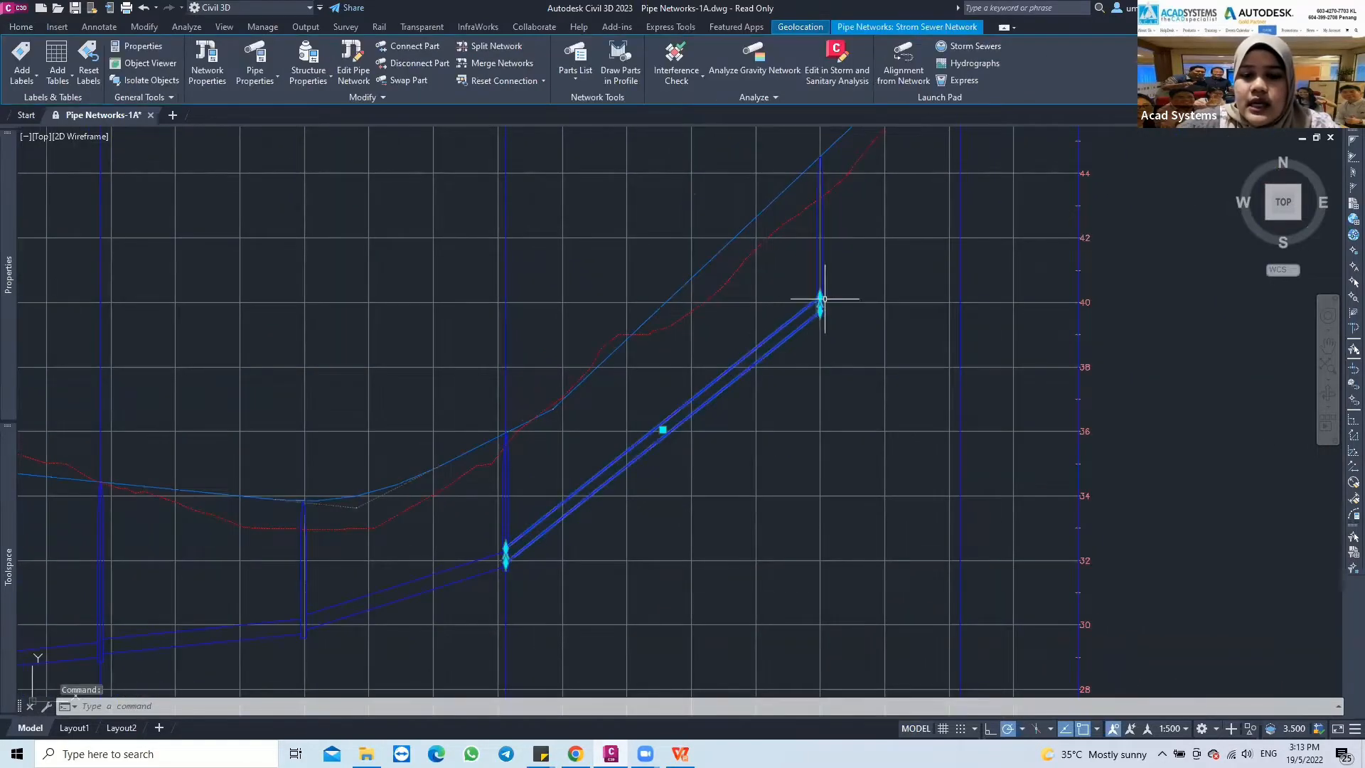
{"action": "scroll", "coordinate": [824, 302], "scroll_direction": "up", "scroll_amount": 2}
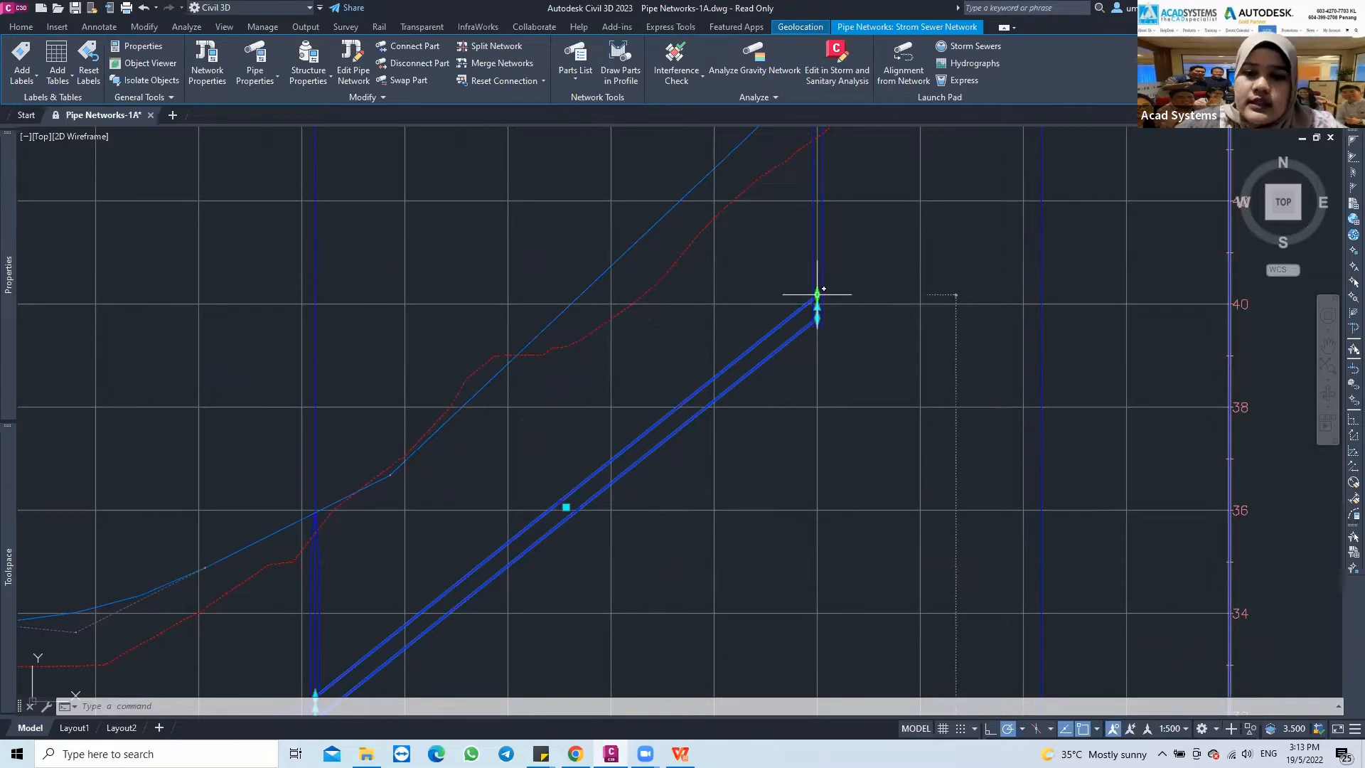
{"action": "left_click", "coordinate": [817, 294]}
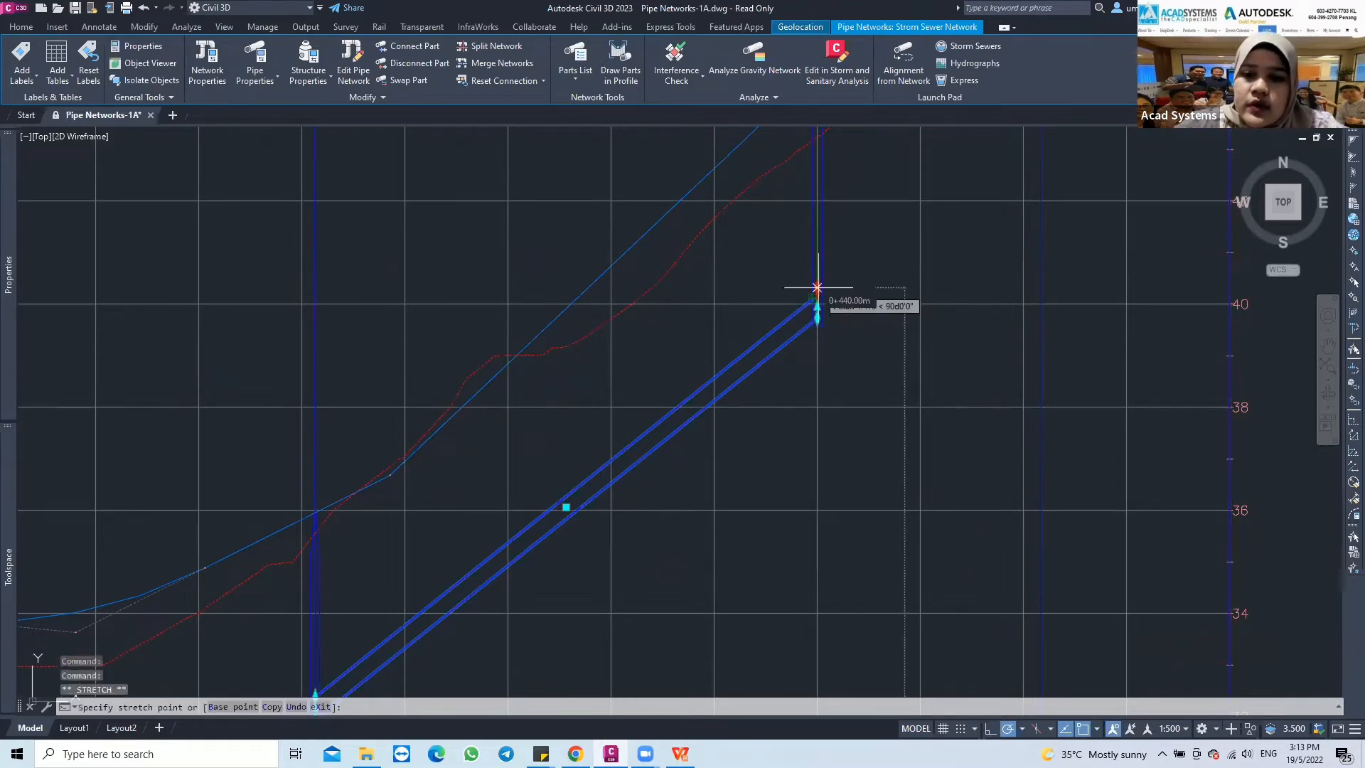
{"action": "left_click", "coordinate": [817, 229]}
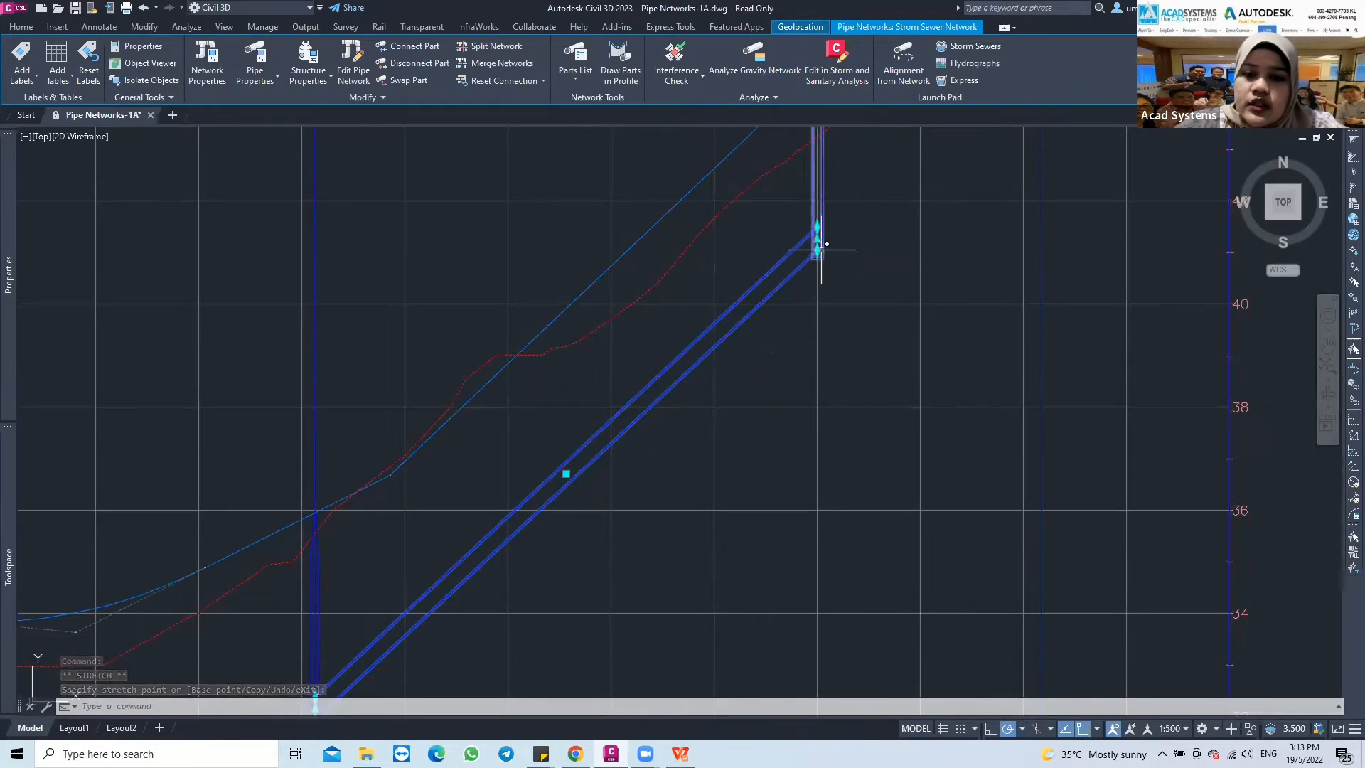
{"action": "left_click", "coordinate": [817, 245]}
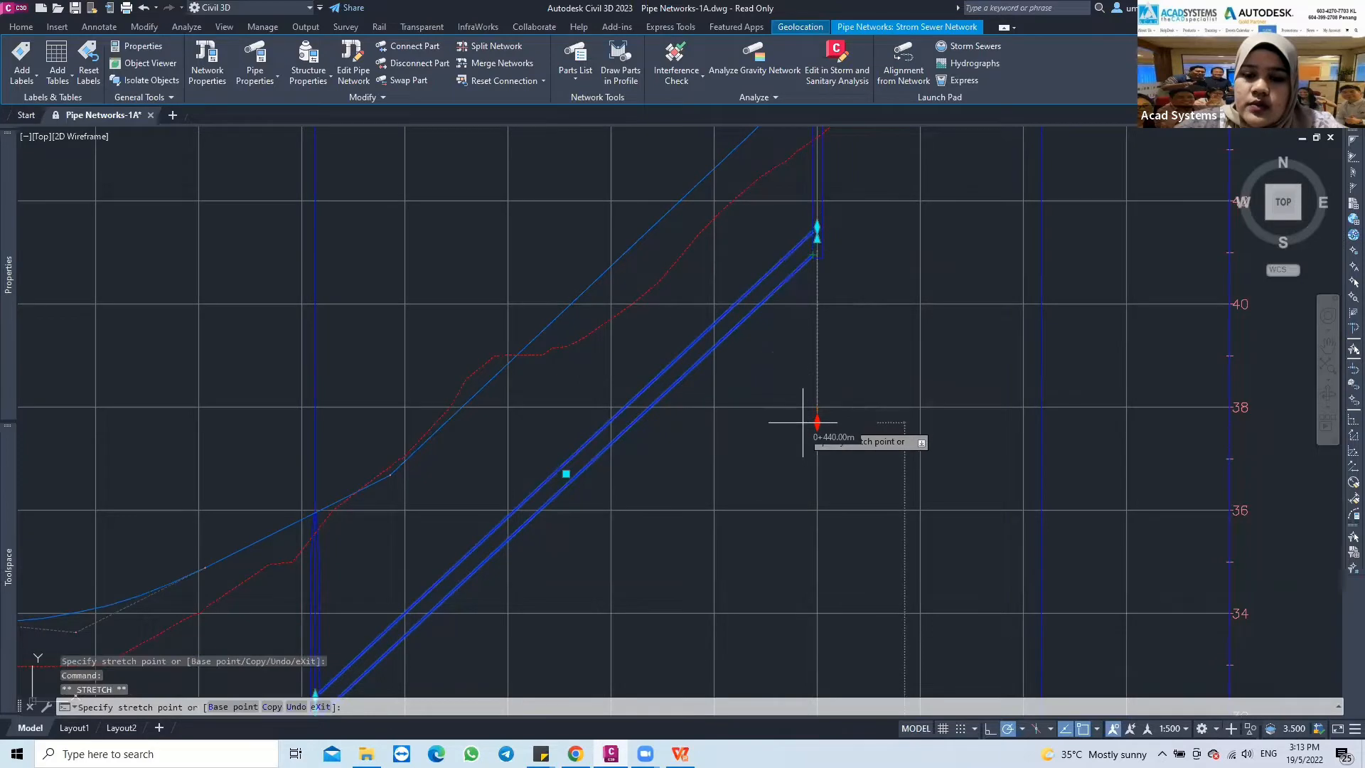
{"action": "left_click", "coordinate": [817, 402]}
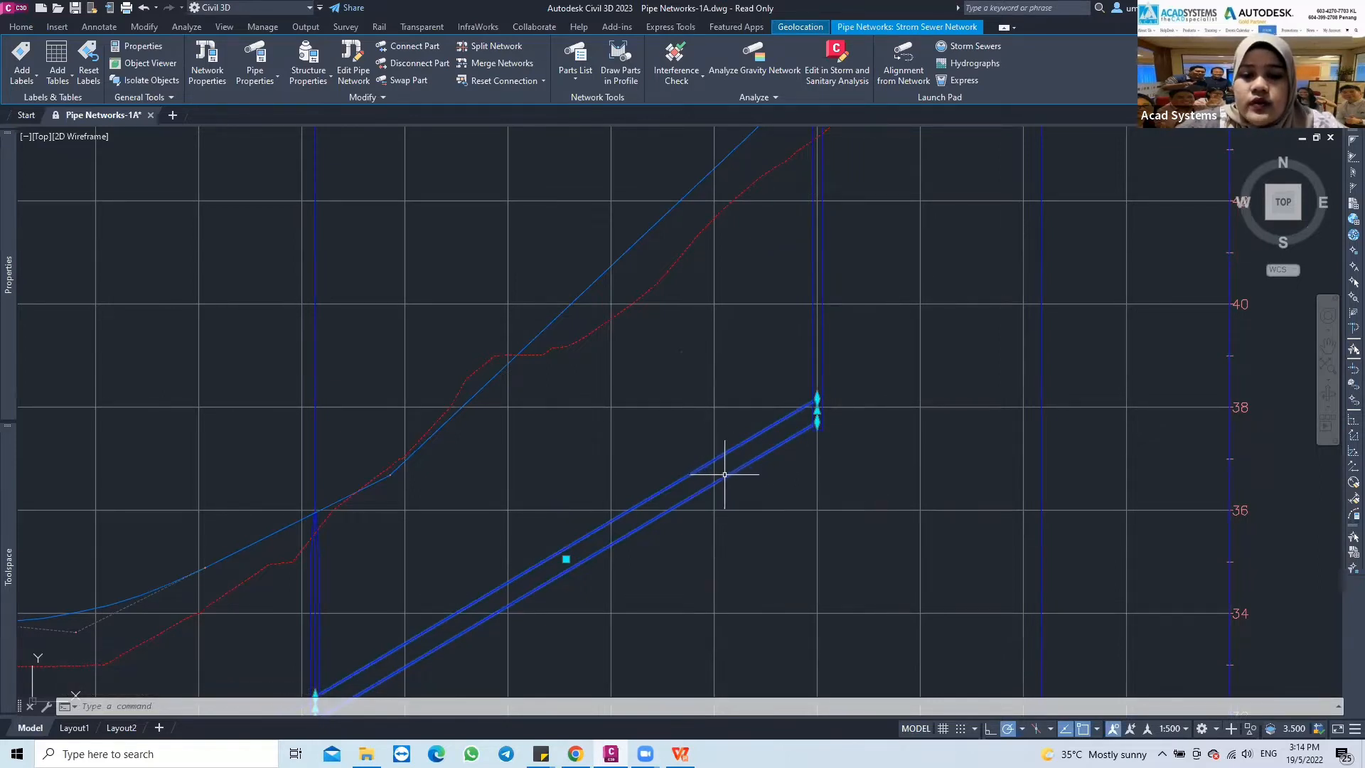
Start editing the pipe's network and display the pipe network vistas, with the Network Layout Tools moved clear of the table
{"action": "right_click", "coordinate": [726, 475]}
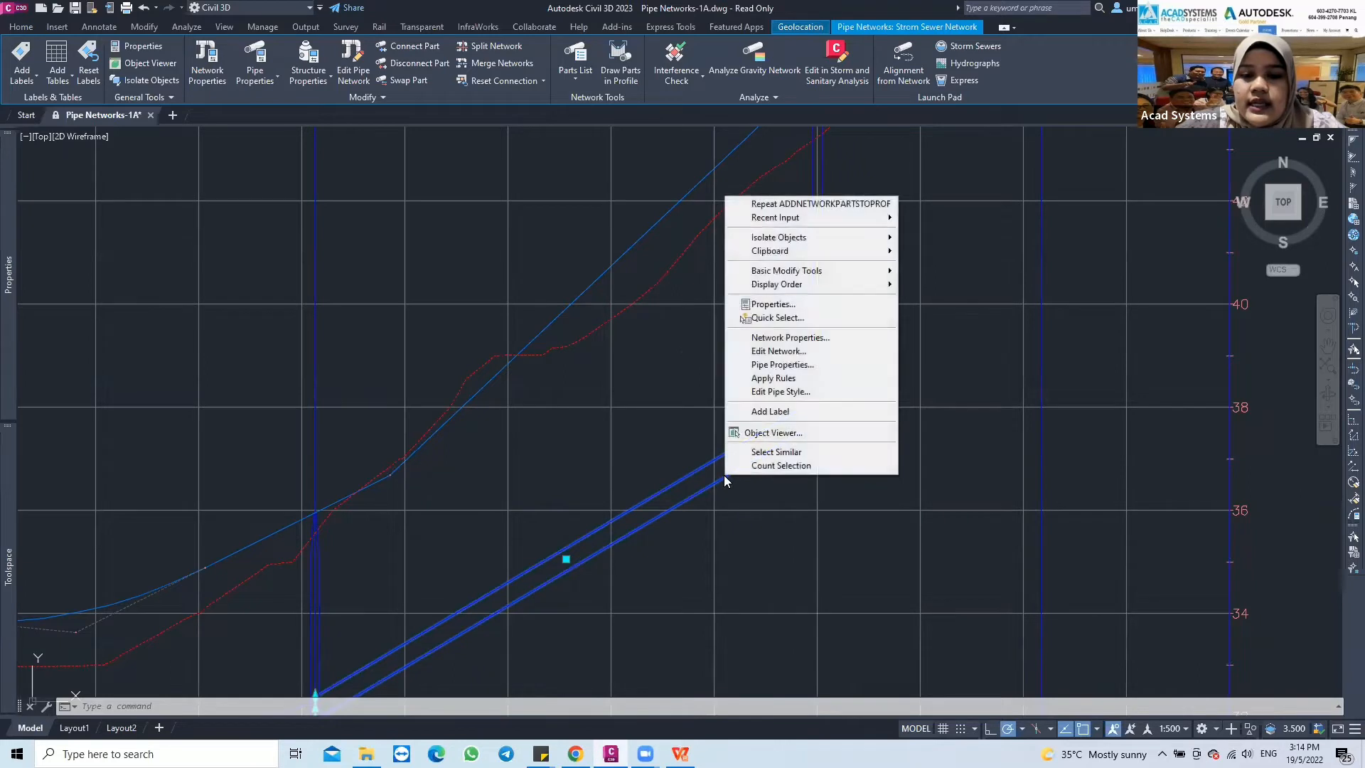
{"action": "left_click", "coordinate": [759, 351]}
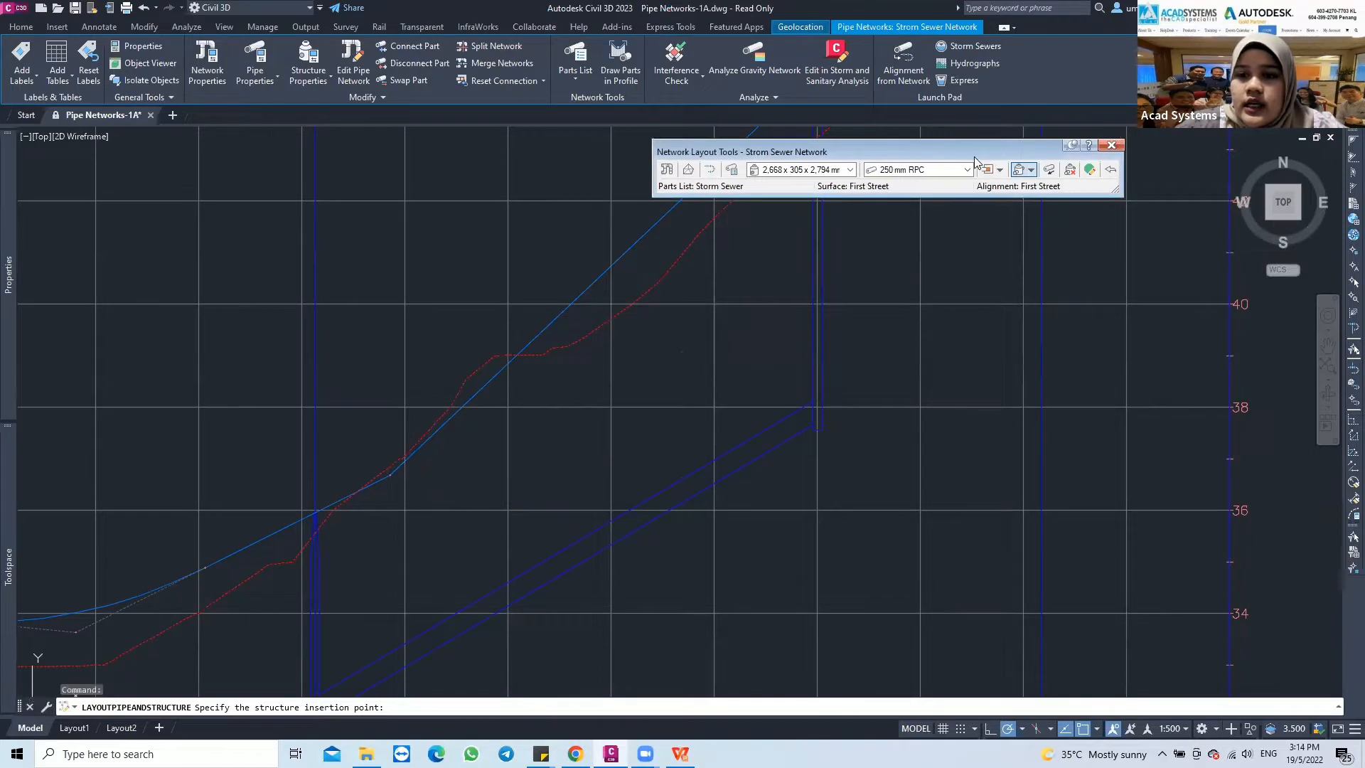
{"action": "left_click_drag", "start_coordinate": [999, 159], "coordinate": [763, 217]}
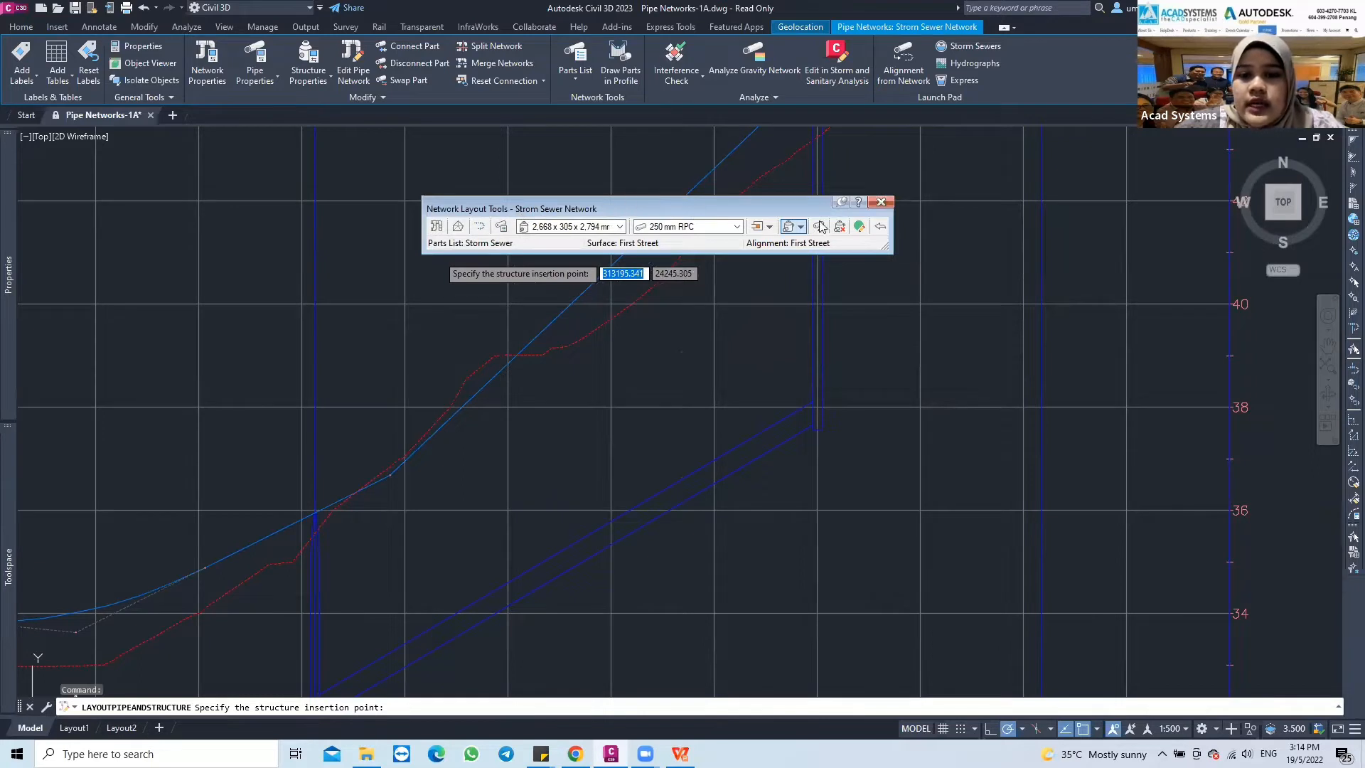
{"action": "left_click", "coordinate": [858, 229]}
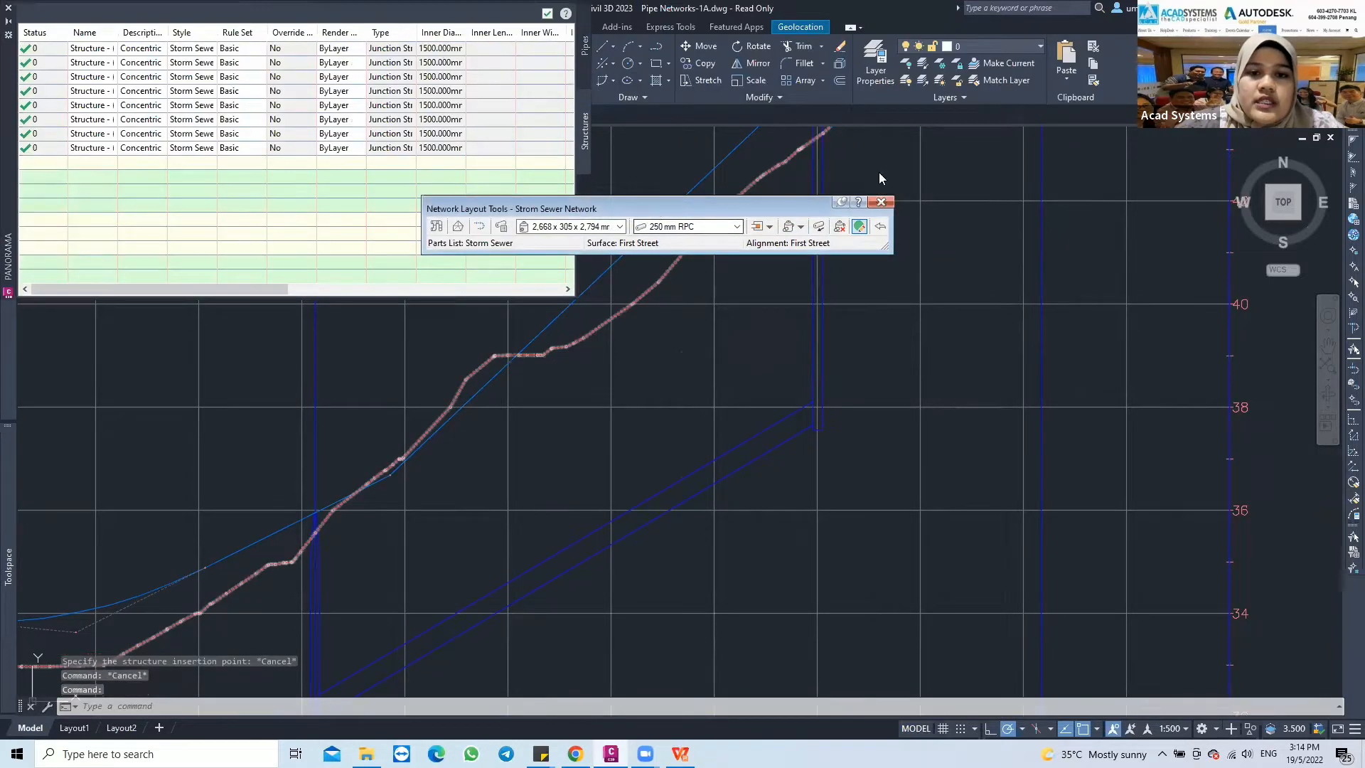
{"action": "left_click_drag", "start_coordinate": [652, 207], "coordinate": [879, 172]}
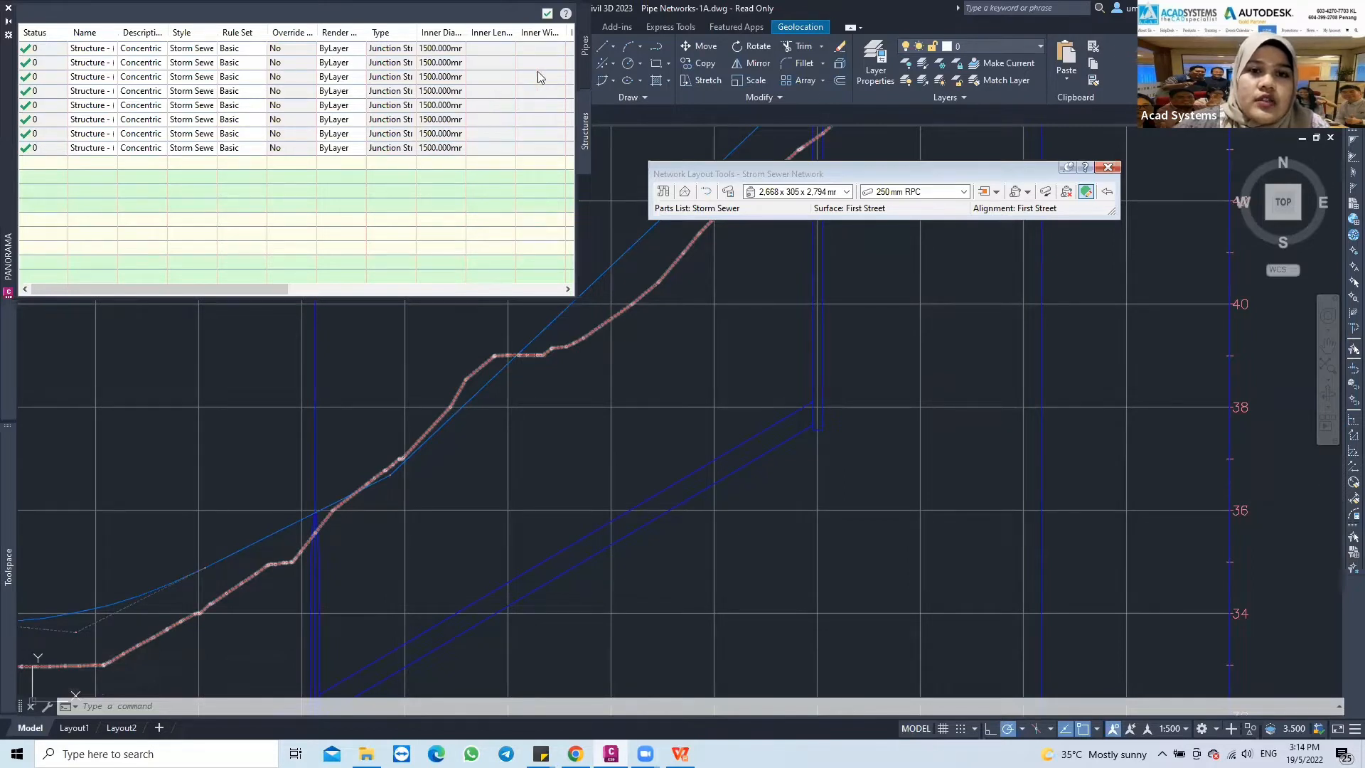
Set the start invert elevation of Pipe - (1) to 40 m and close the vista
{"action": "left_click", "coordinate": [586, 49]}
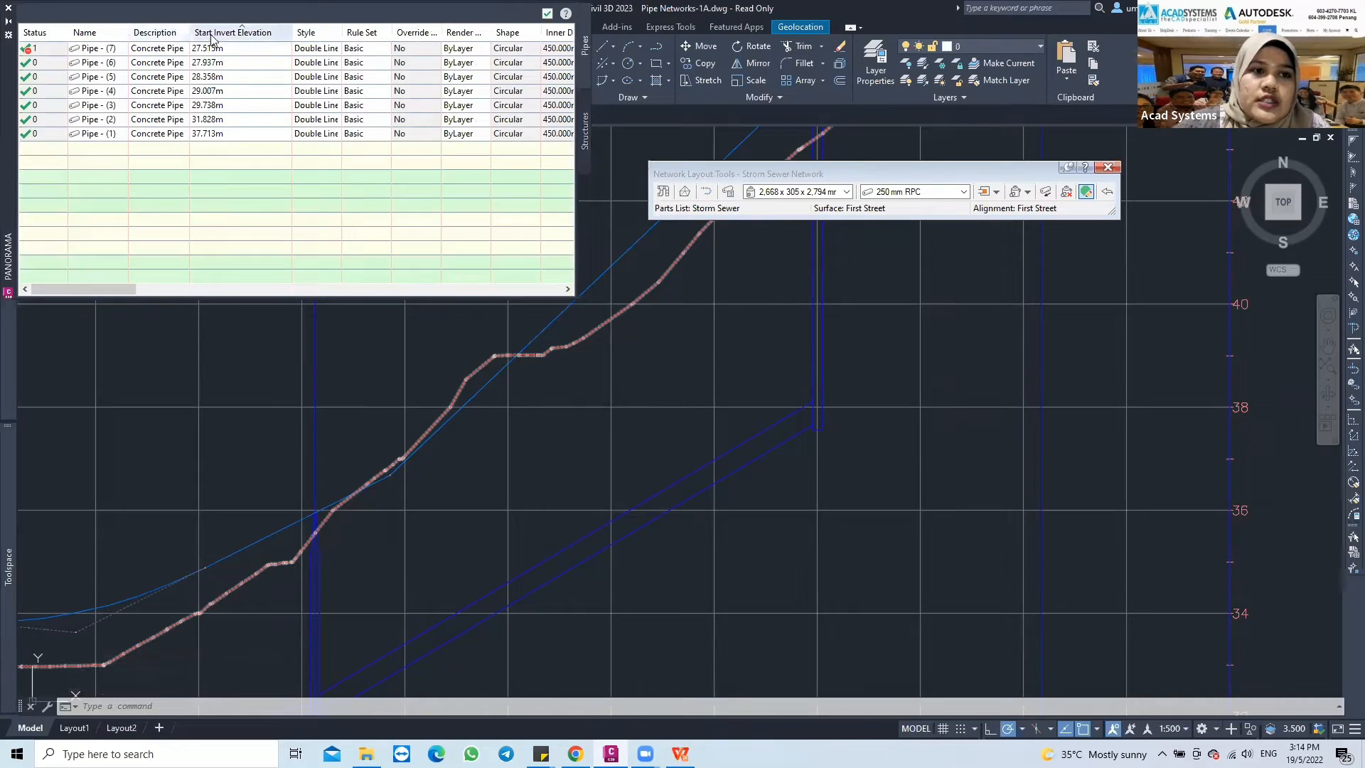
{"action": "left_click", "coordinate": [87, 135]}
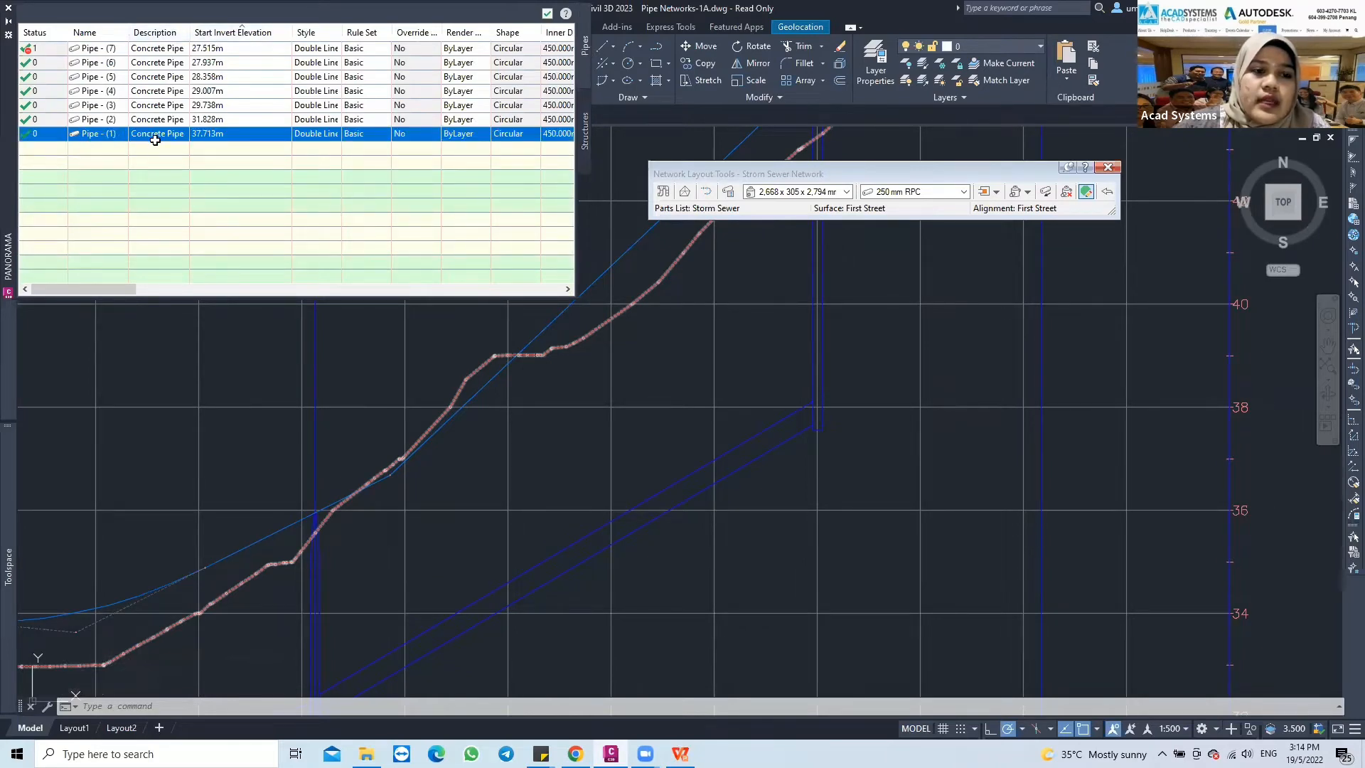
{"action": "left_click", "coordinate": [215, 136]}
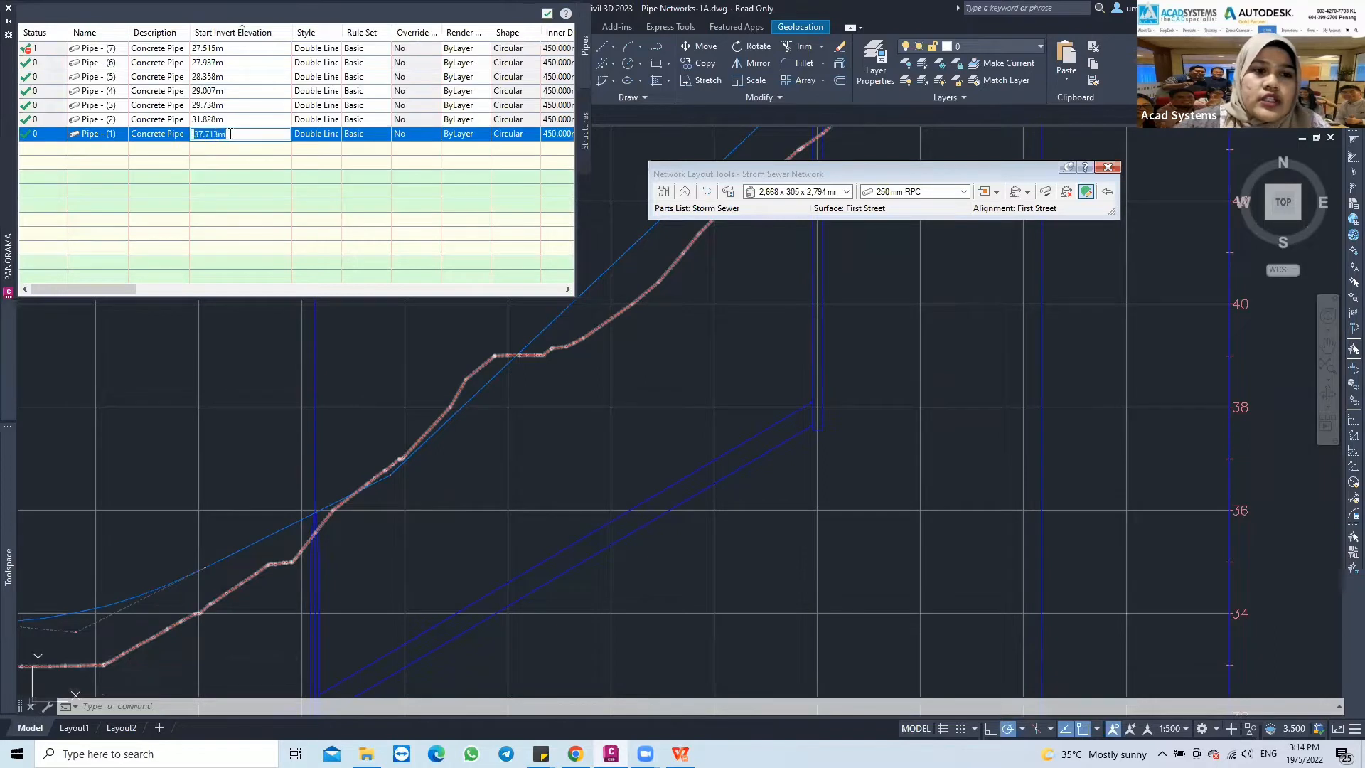
{"action": "type", "text": "40"}
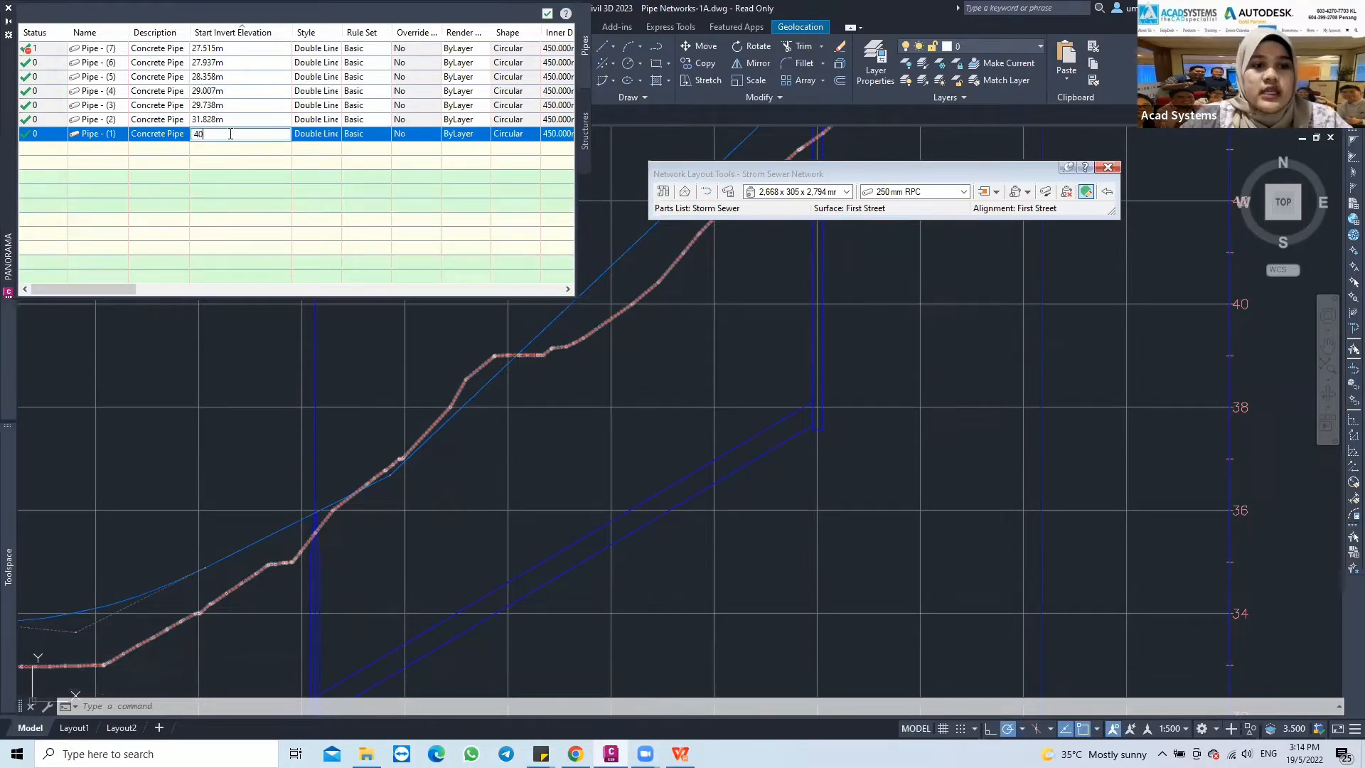
{"action": "key", "text": "Return"}
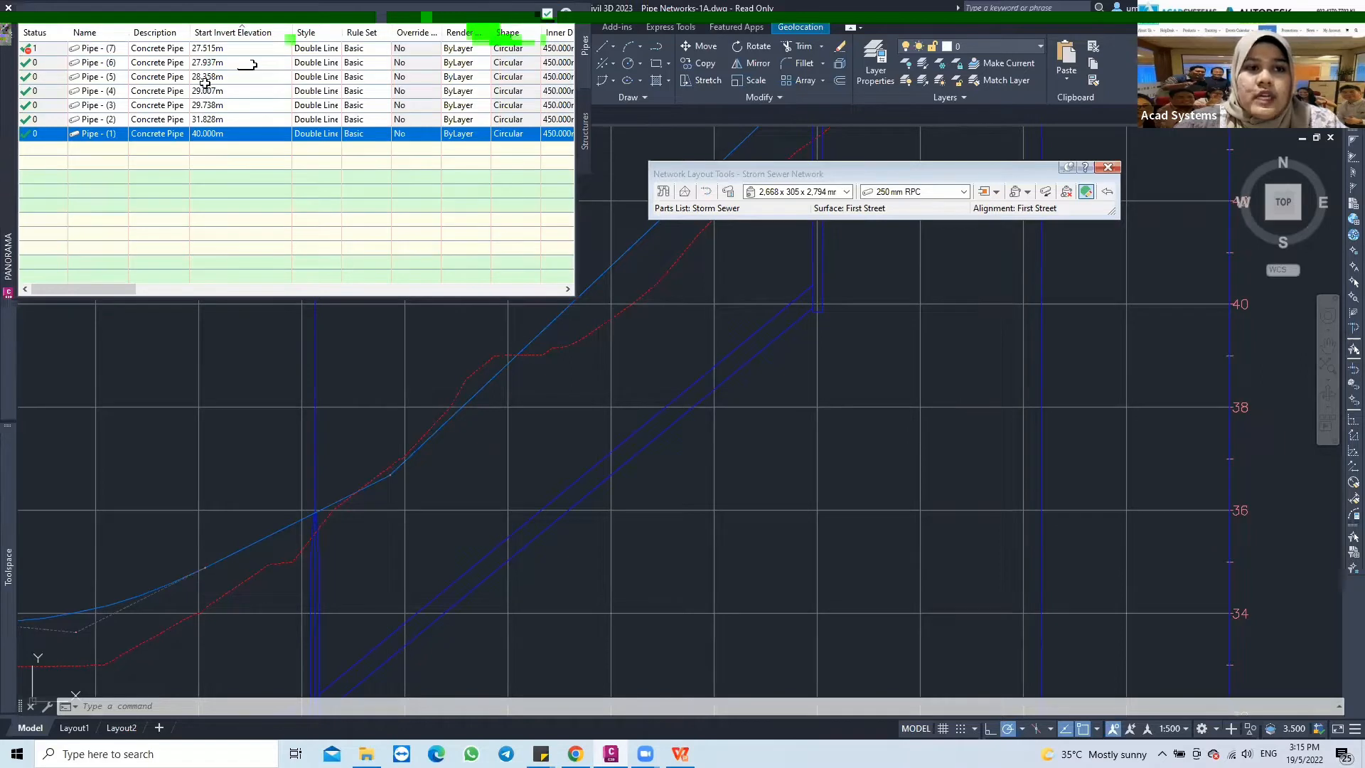
{"action": "left_click", "coordinate": [543, 17]}
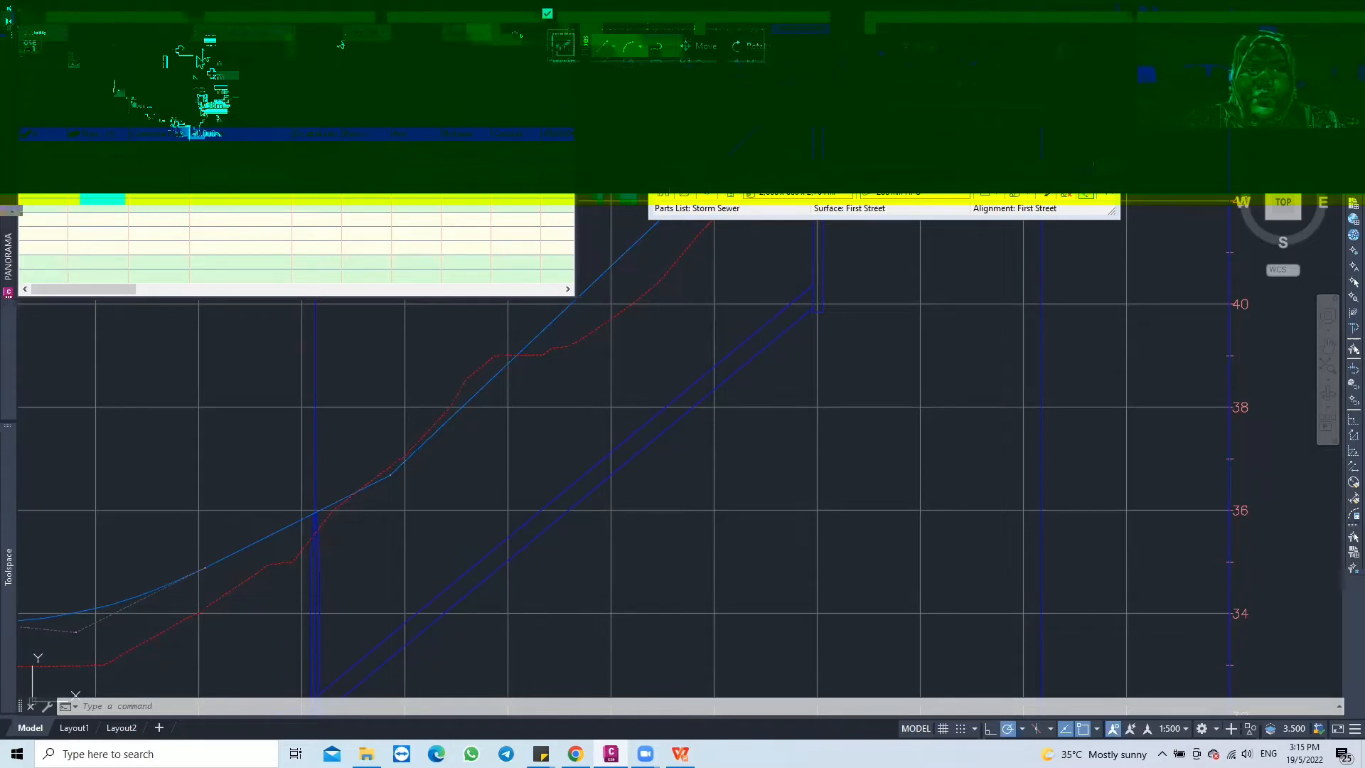
{"action": "left_click", "coordinate": [547, 14]}
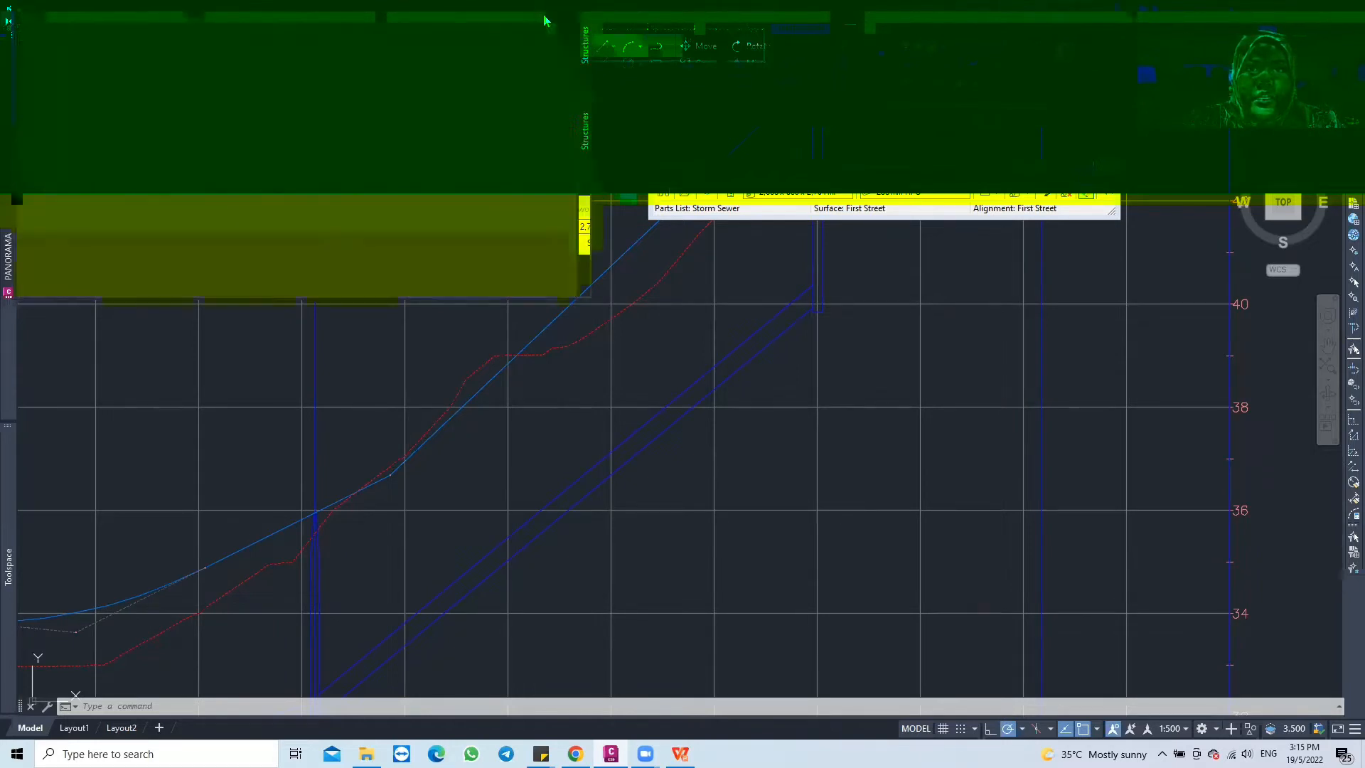
Examine the edited pipe in profile, check the properties of Pipe - (1) in plan, and clear the selection
{"action": "middle_click_drag", "start_coordinate": [538, 422], "coordinate": [607, 315]}
{"action": "scroll", "coordinate": [562, 365], "scroll_direction": "down", "scroll_amount": 2}
{"action": "middle_click_drag", "start_coordinate": [491, 424], "coordinate": [473, 430]}
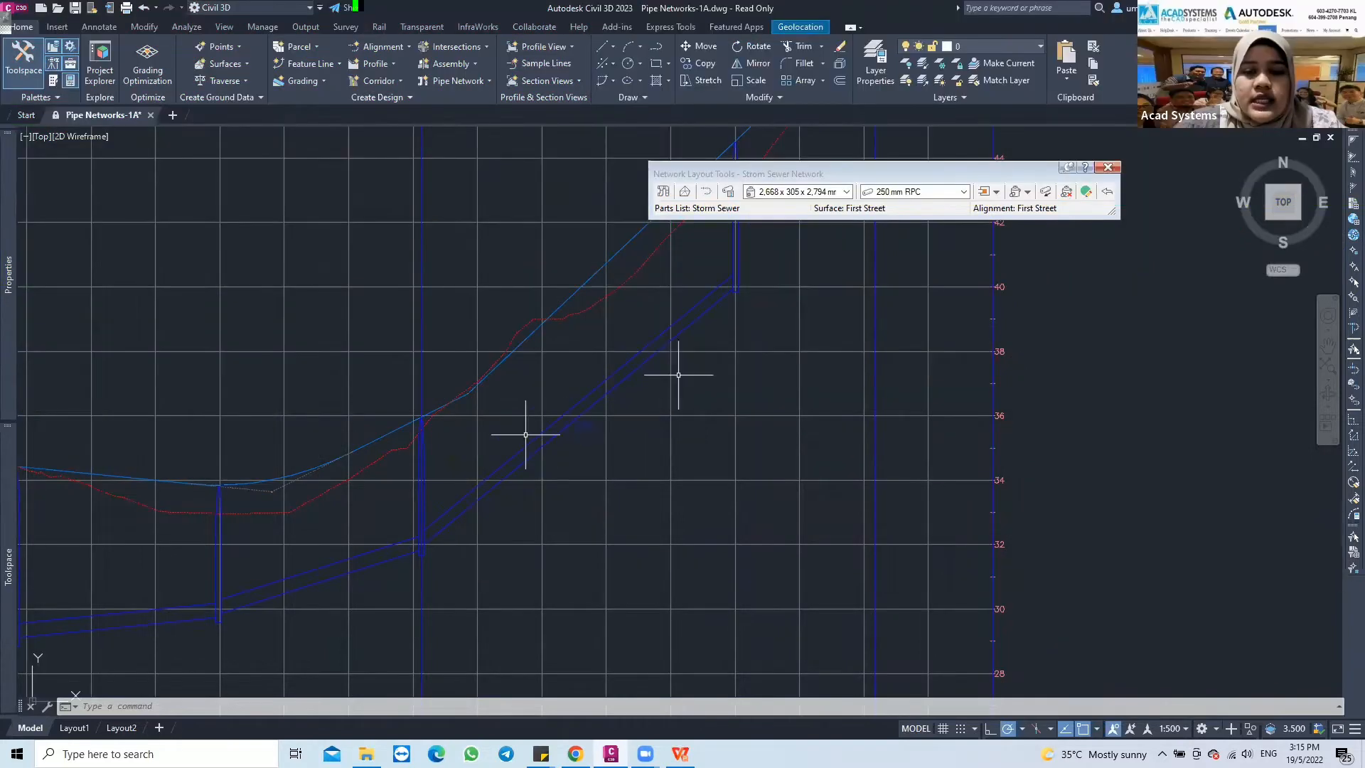
{"action": "scroll", "coordinate": [489, 446], "scroll_direction": "down", "scroll_amount": 4}
{"action": "middle_click_drag", "start_coordinate": [488, 445], "coordinate": [770, 391]}
{"action": "middle_click_drag", "start_coordinate": [457, 491], "coordinate": [567, 425]}
{"action": "scroll", "coordinate": [386, 467], "scroll_direction": "up", "scroll_amount": 6}
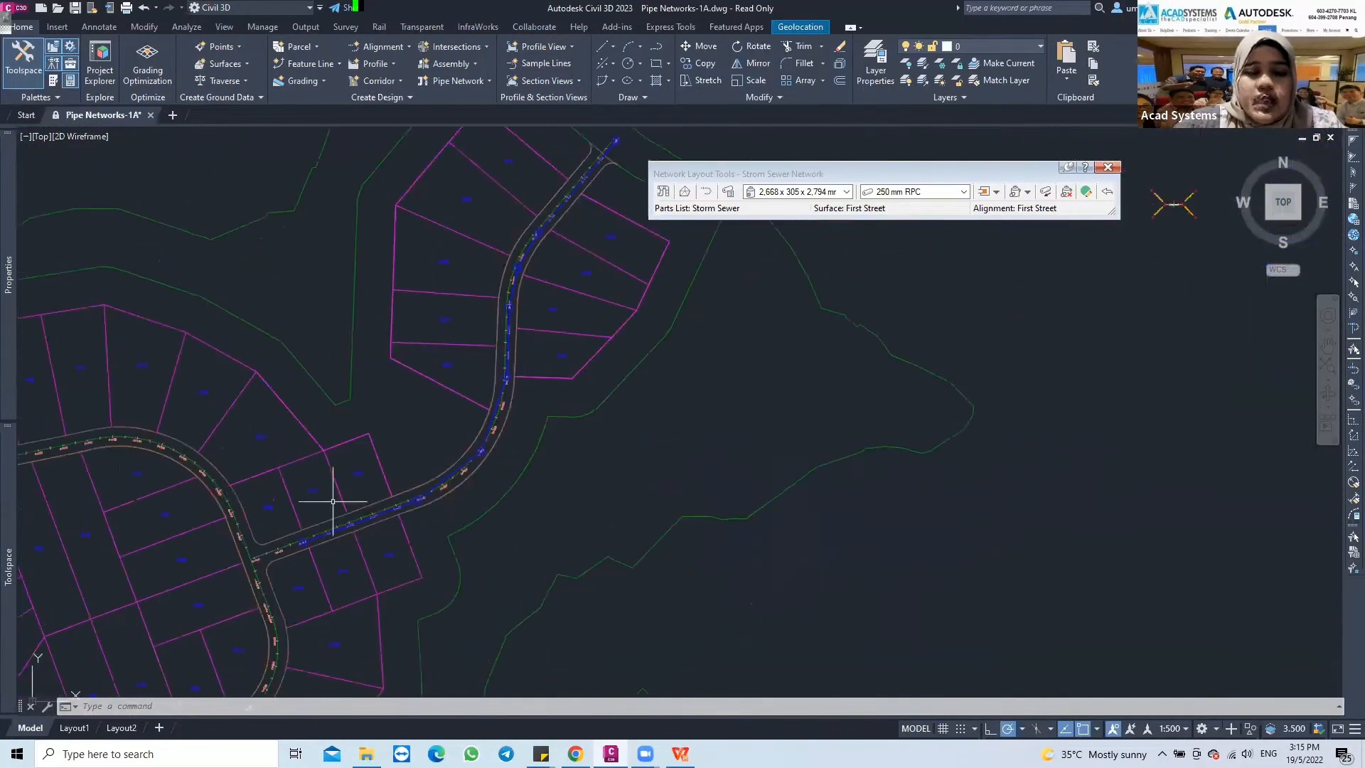
{"action": "left_click", "coordinate": [353, 540]}
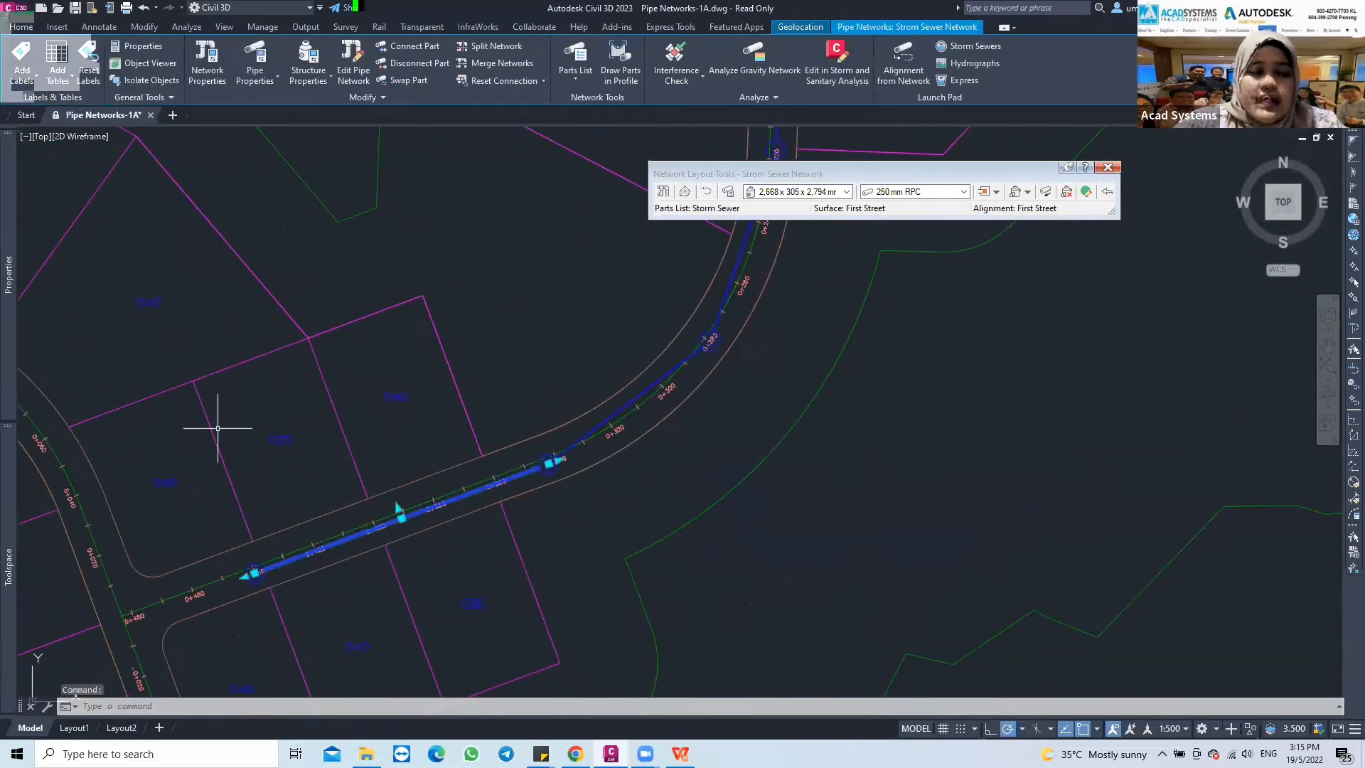
{"action": "mouse_move", "coordinate": [4, 521]}
{"action": "mouse_move", "coordinate": [1, 297]}
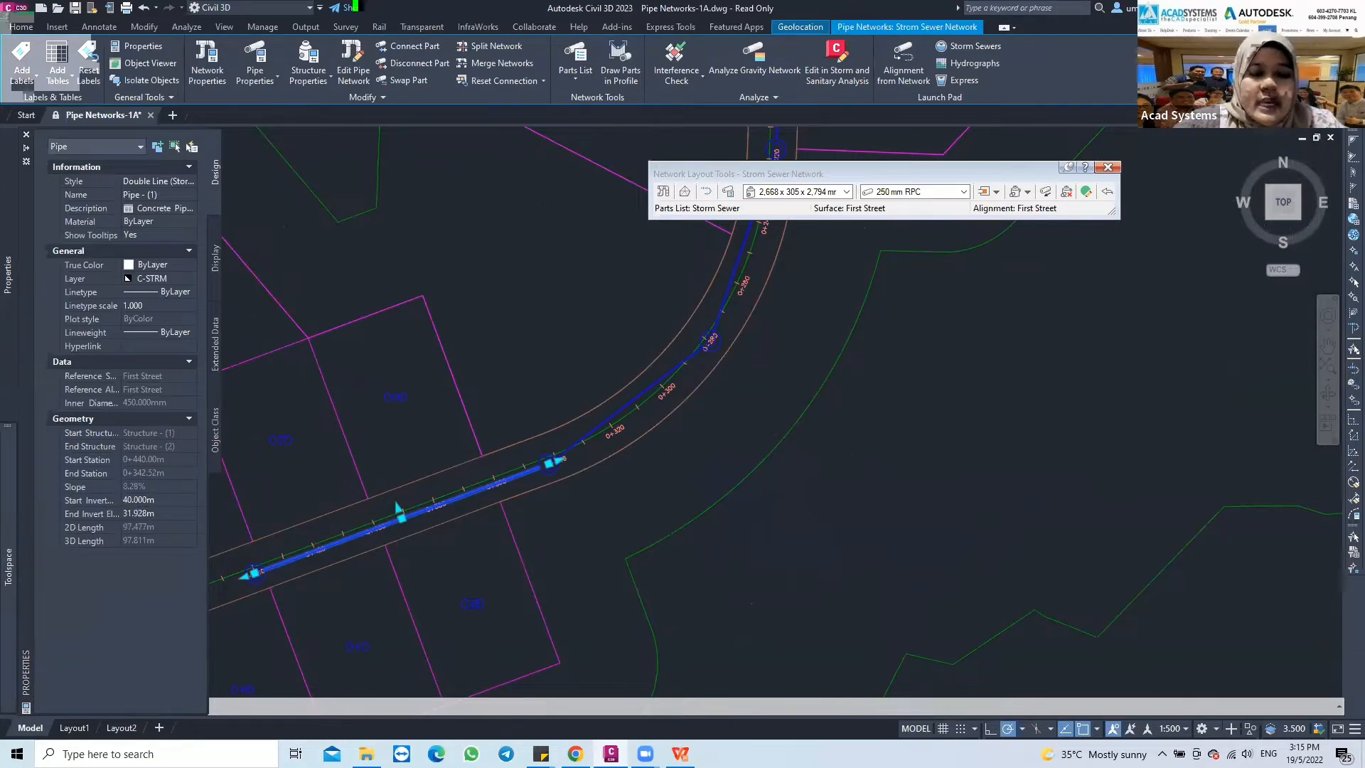
{"action": "key", "text": "Escape"}
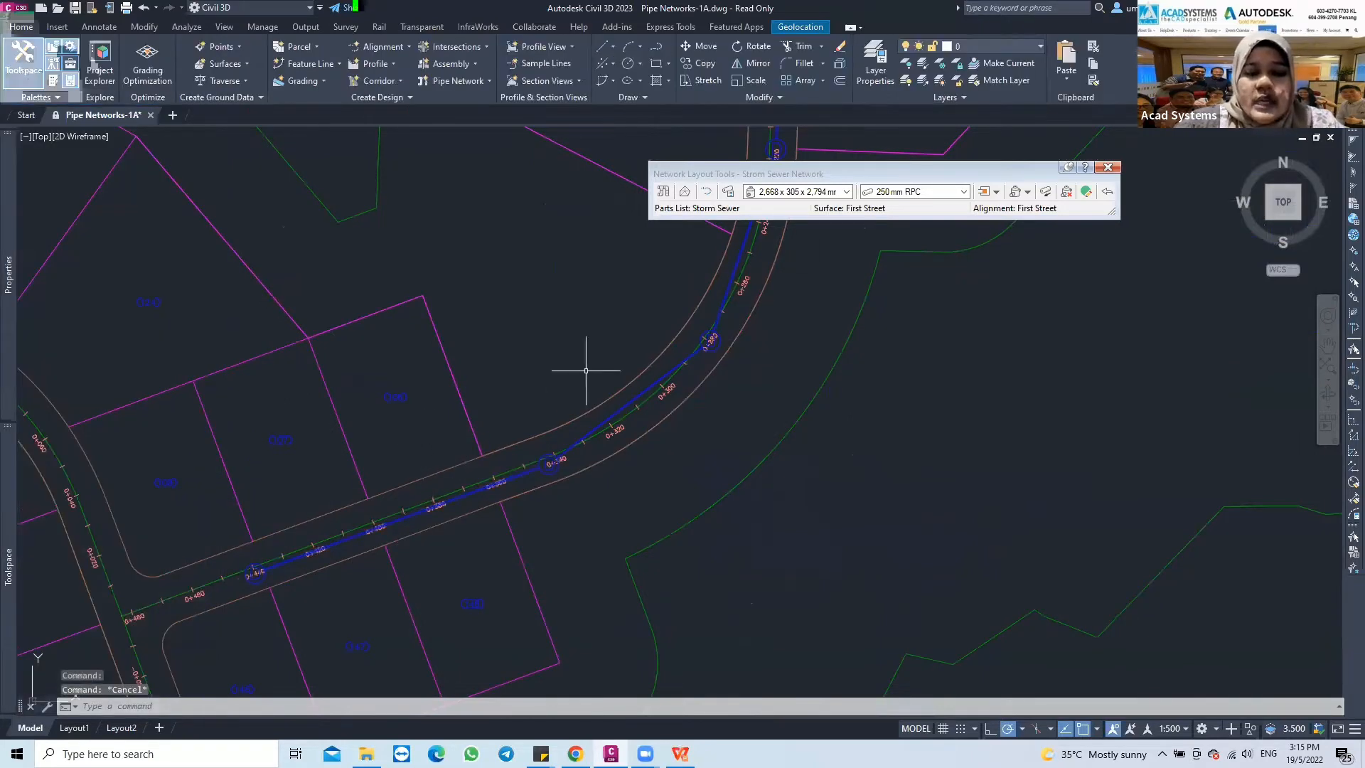
Review the pipe run along the road and in the First Street profile view, and close the Network Layout Tools
{"action": "scroll", "coordinate": [567, 378], "scroll_direction": "down", "scroll_amount": 3}
{"action": "mouse_move", "coordinate": [568, 378]}
{"action": "middle_mouse_down"}
{"action": "mouse_move", "coordinate": [525, 433]}
{"action": "mouse_move", "coordinate": [543, 402]}
{"action": "mouse_move", "coordinate": [458, 480]}
{"action": "middle_mouse_up"}
{"action": "middle_click_drag", "start_coordinate": [505, 326], "coordinate": [415, 521]}
{"action": "middle_click_drag", "start_coordinate": [524, 293], "coordinate": [499, 335]}
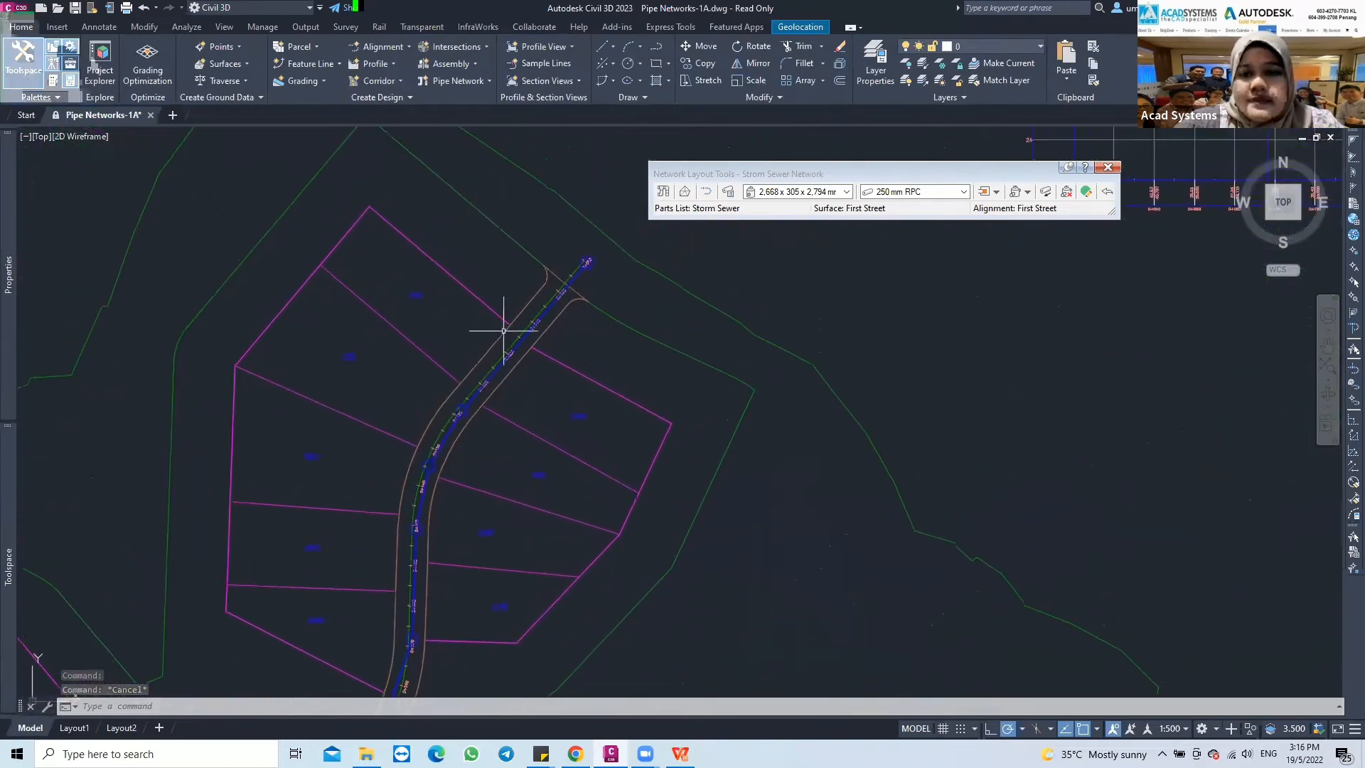
{"action": "middle_click_drag", "start_coordinate": [706, 268], "coordinate": [508, 370]}
{"action": "middle_click_drag", "start_coordinate": [680, 292], "coordinate": [597, 323]}
{"action": "middle_click_drag", "start_coordinate": [737, 256], "coordinate": [536, 375]}
{"action": "mouse_move", "coordinate": [604, 343]}
{"action": "middle_mouse_down"}
{"action": "mouse_move", "coordinate": [491, 449]}
{"action": "mouse_move", "coordinate": [574, 363]}
{"action": "middle_mouse_up"}
{"action": "left_click", "coordinate": [1108, 168]}
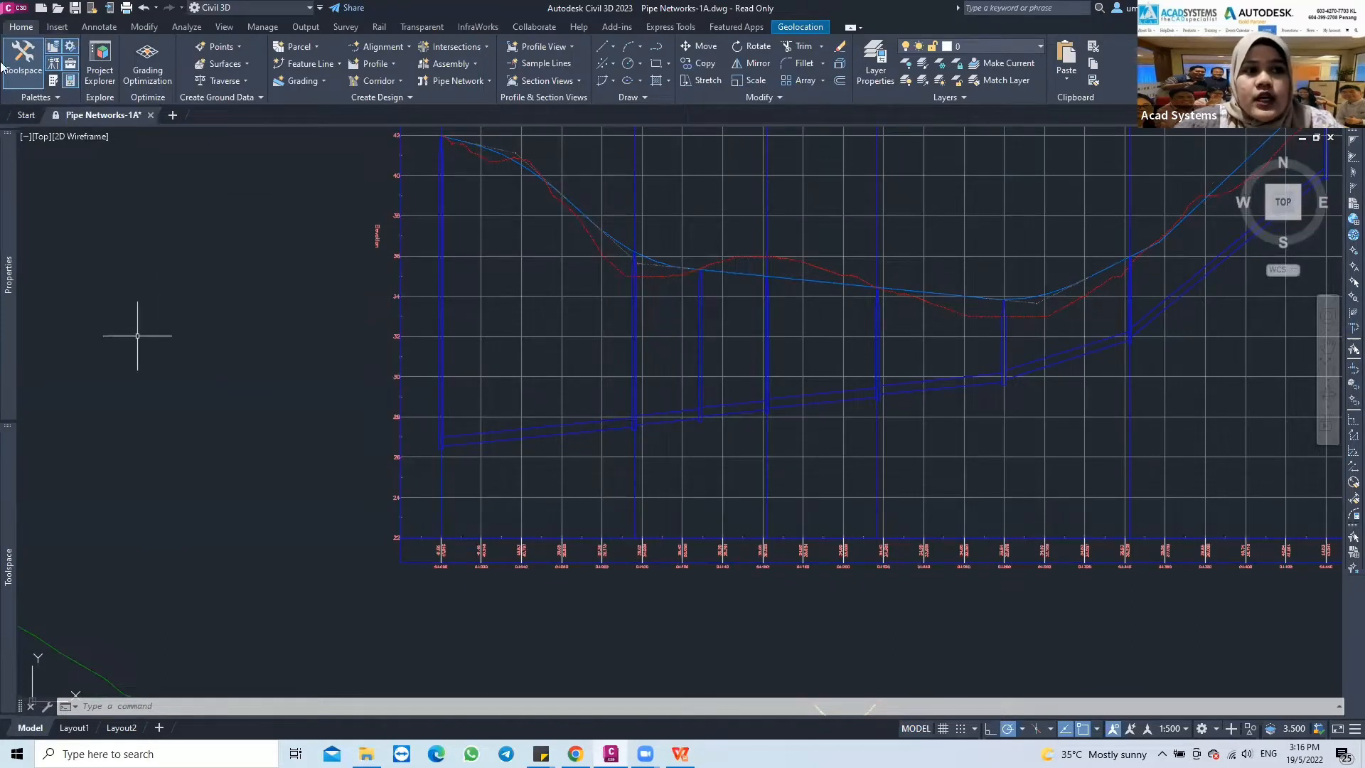
Open the Pipe Networks-1B drawing from the tutorial Drawings folder as read-only
{"action": "left_click", "coordinate": [16, 10]}
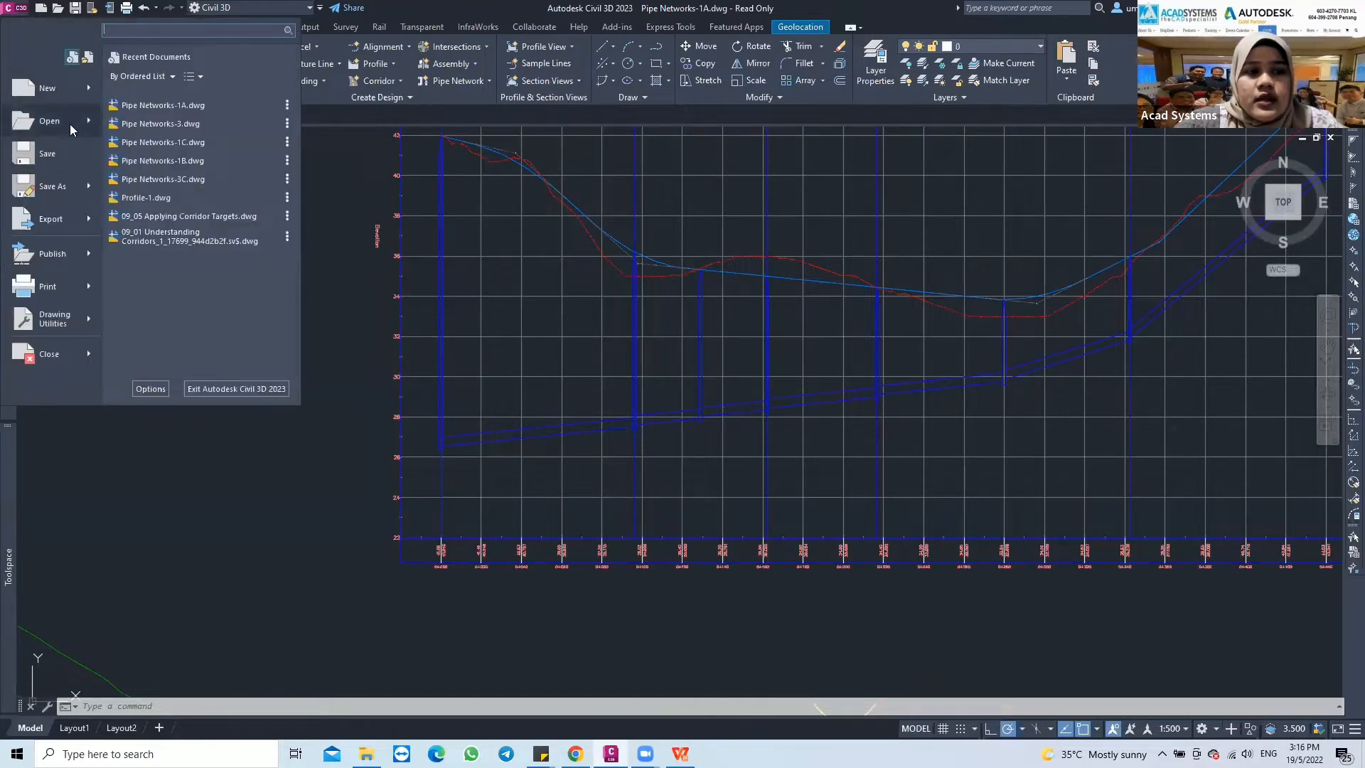
{"action": "mouse_move", "coordinate": [89, 125]}
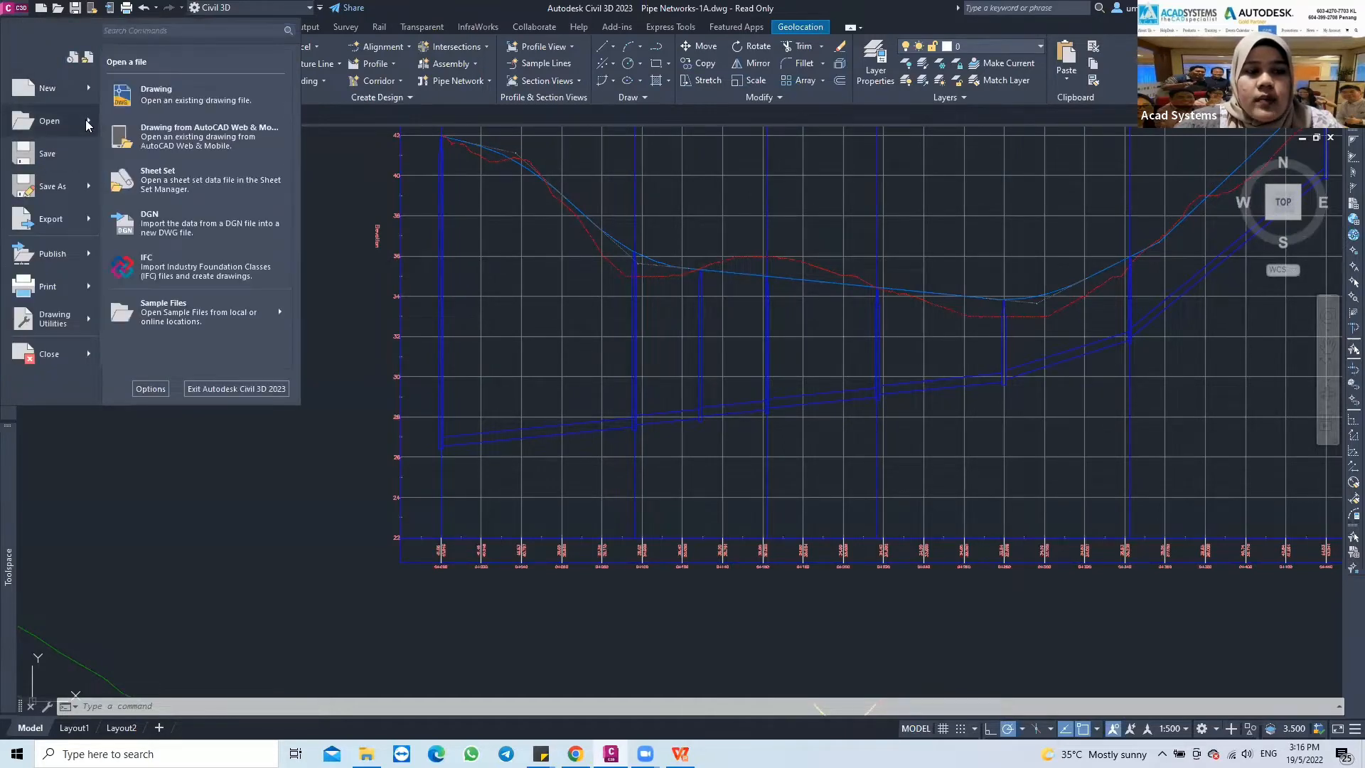
{"action": "left_click", "coordinate": [120, 107]}
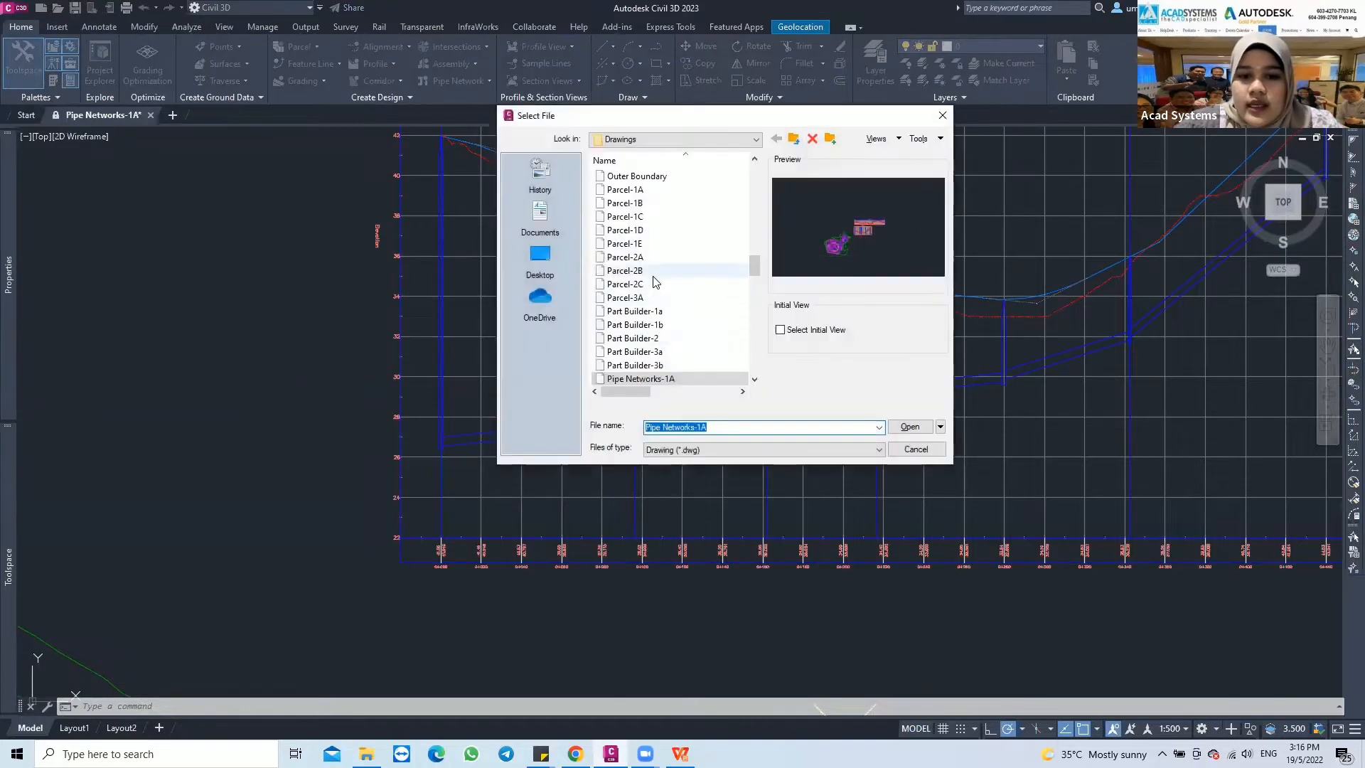
{"action": "scroll", "coordinate": [656, 282], "scroll_direction": "down", "scroll_amount": 2}
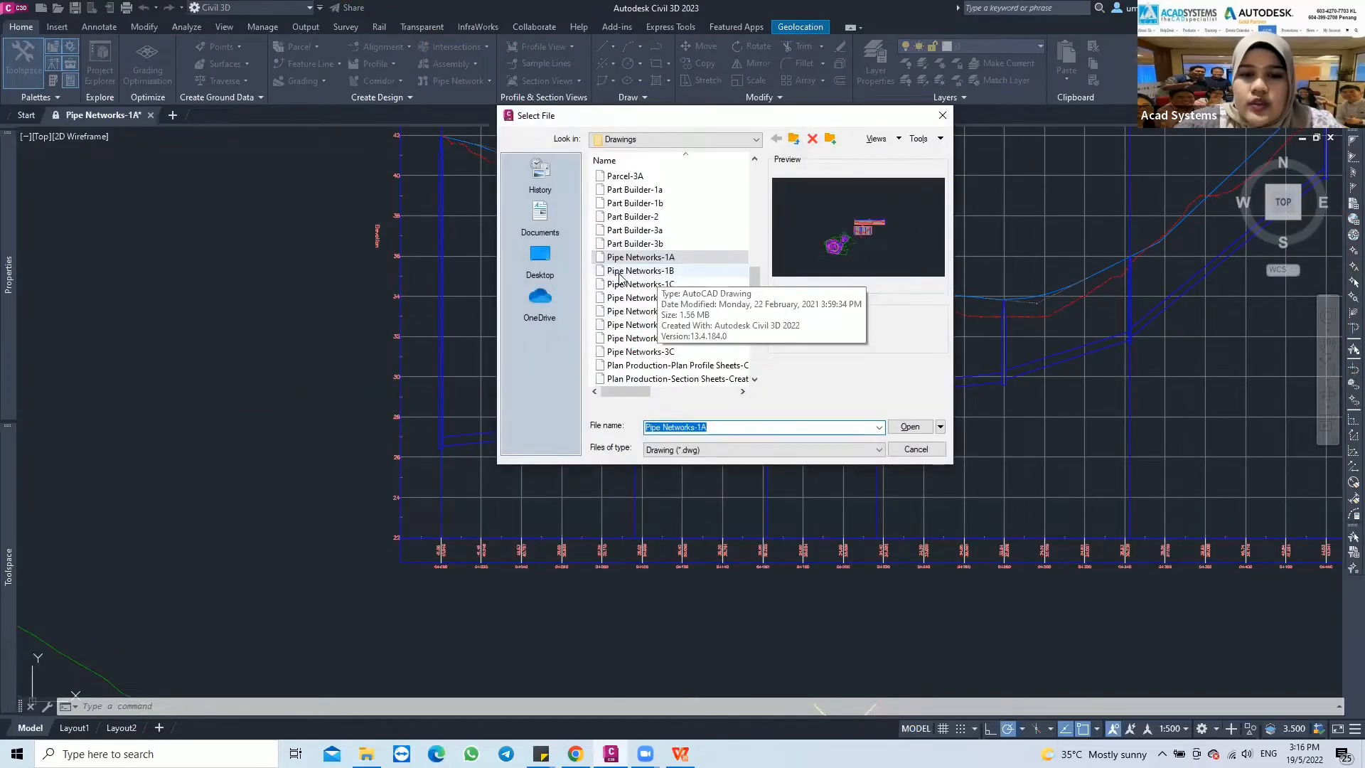
{"action": "left_click", "coordinate": [668, 274]}
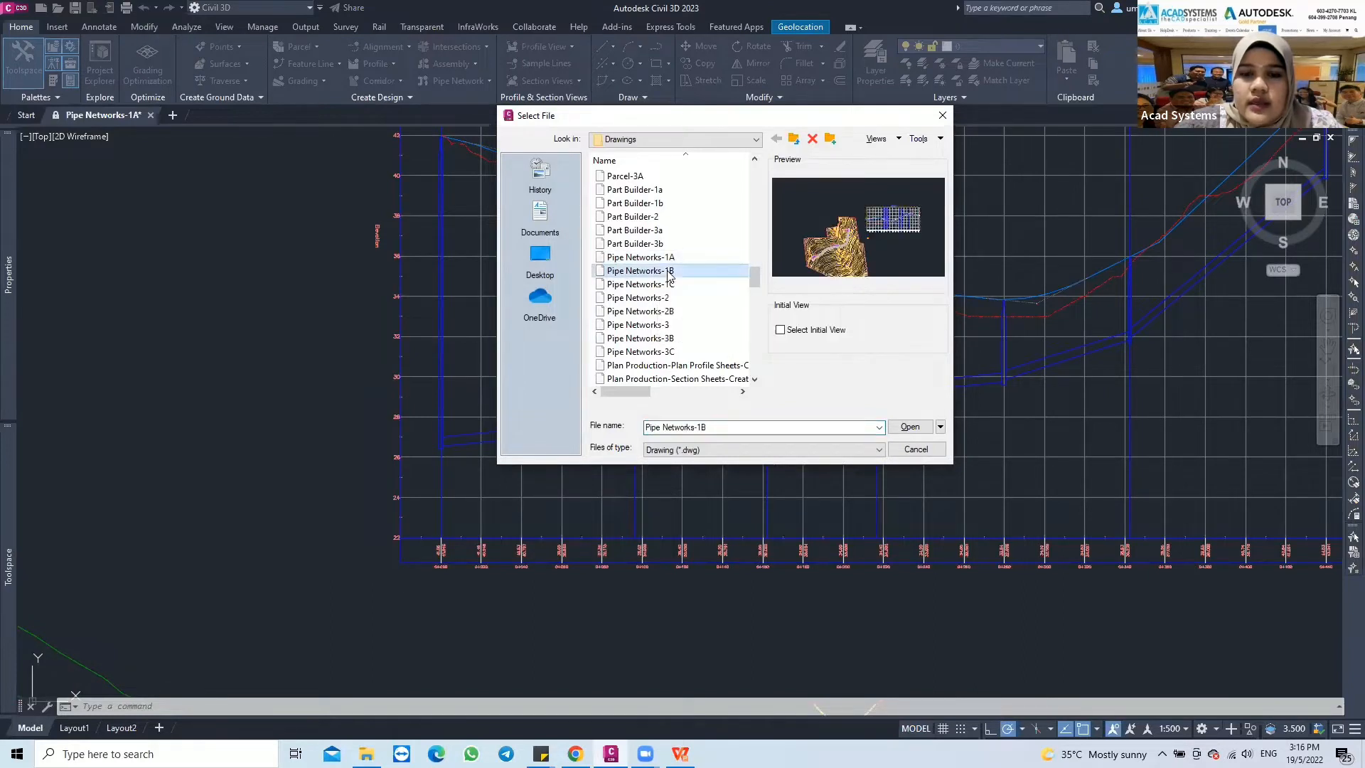
{"action": "left_click", "coordinate": [908, 426]}
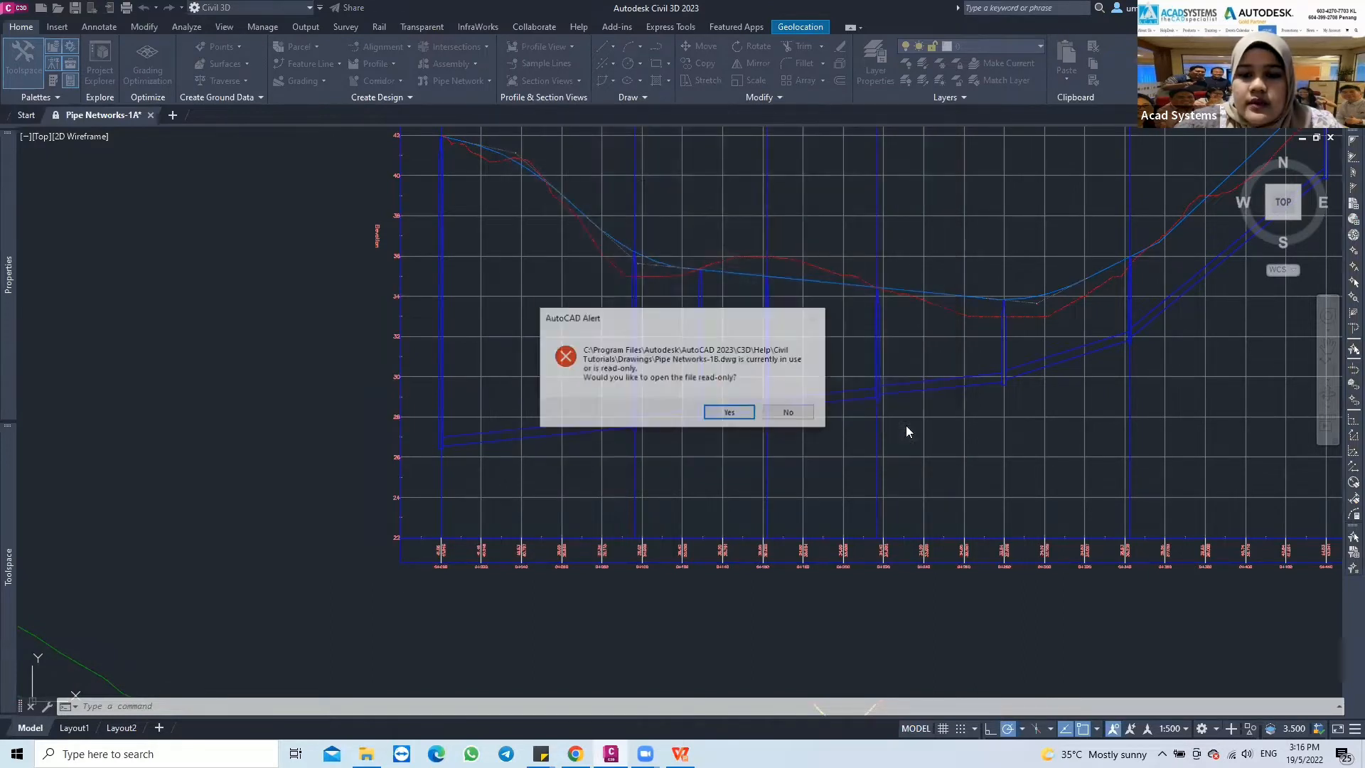
{"action": "left_click", "coordinate": [711, 413]}
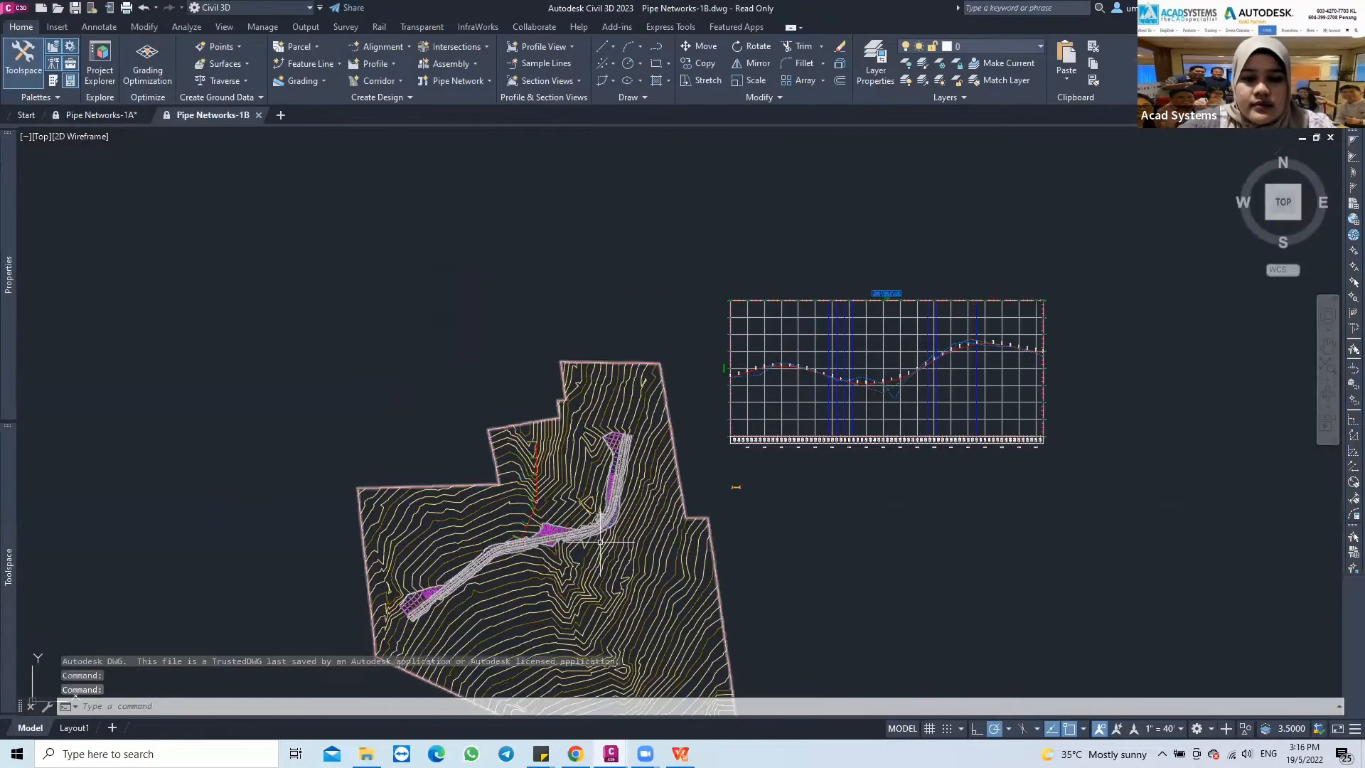
Examine the site surface, the road corridor and the profile view in the Pipe Networks-1B drawing
{"action": "scroll", "coordinate": [573, 534], "scroll_direction": "up", "scroll_amount": 2}
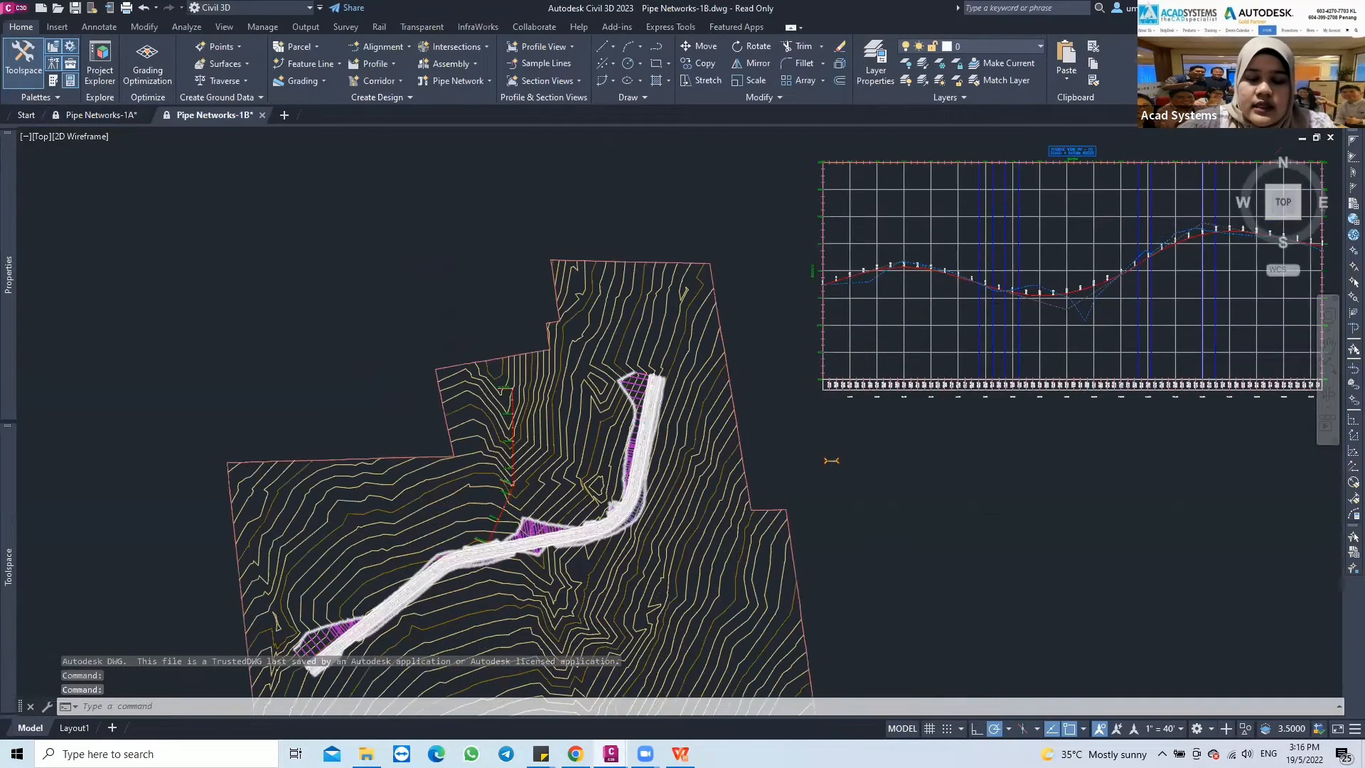
{"action": "scroll", "coordinate": [561, 533], "scroll_direction": "up", "scroll_amount": 2}
{"action": "scroll", "coordinate": [526, 461], "scroll_direction": "down", "scroll_amount": 2}
{"action": "middle_click_drag", "start_coordinate": [598, 464], "coordinate": [495, 398]}
{"action": "scroll", "coordinate": [496, 400], "scroll_direction": "down", "scroll_amount": 2}
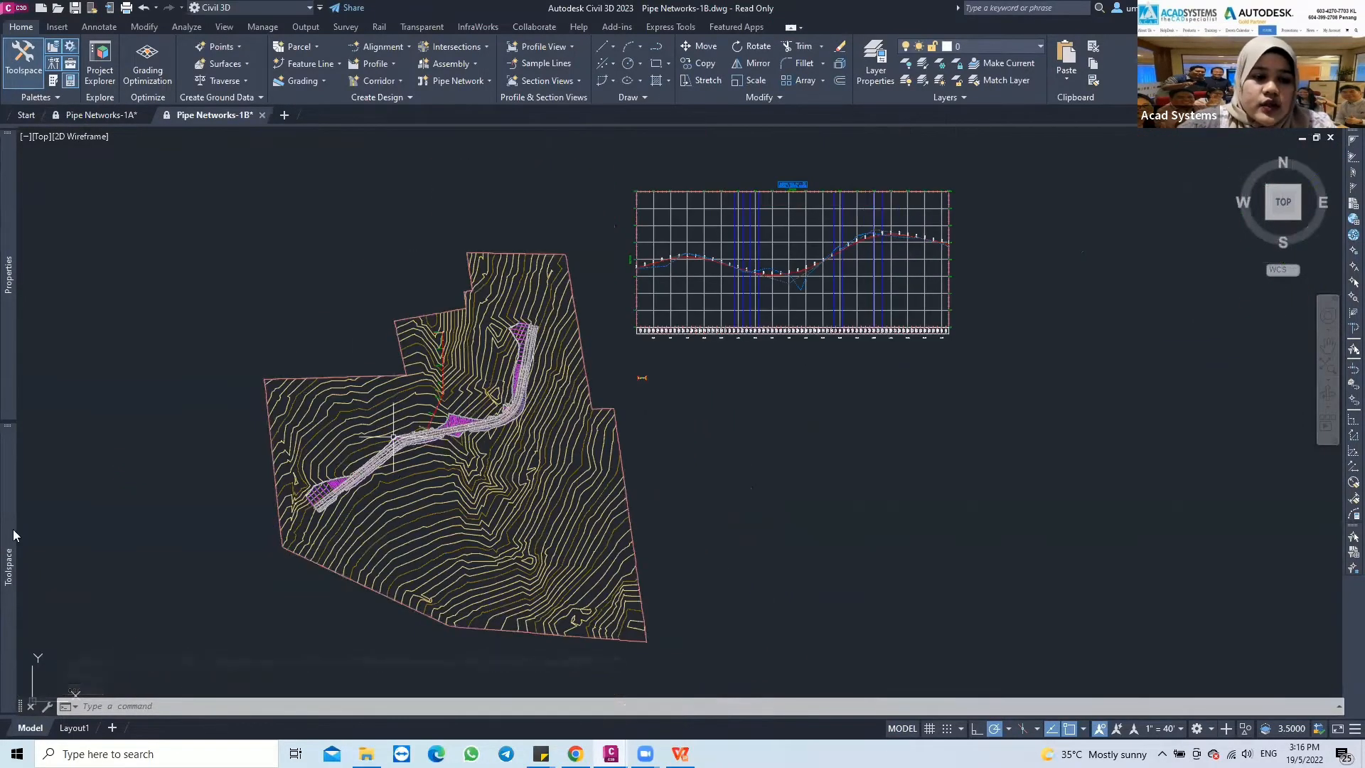
Examine the surfaces and alignments contained in the Pipe Networks-1B drawing
{"action": "mouse_move", "coordinate": [3, 500]}
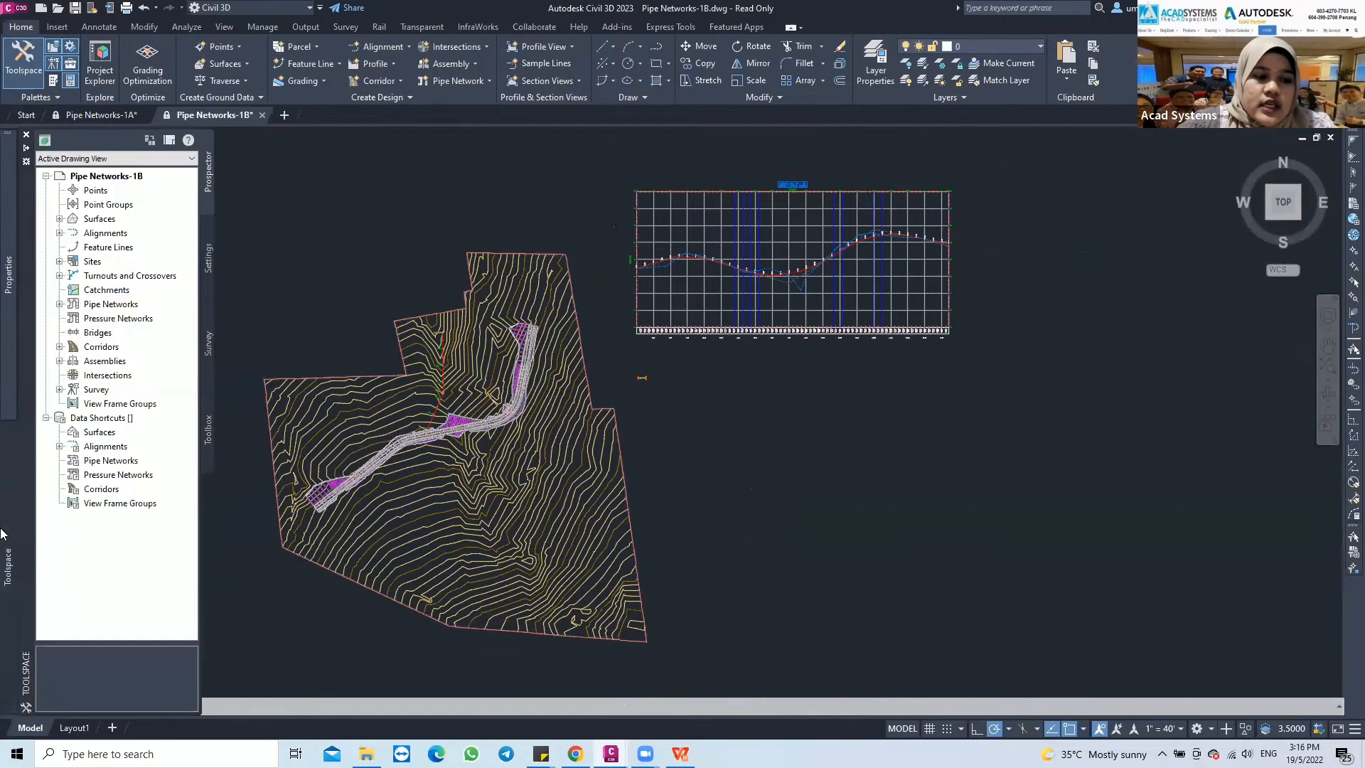
{"action": "left_click", "coordinate": [59, 219]}
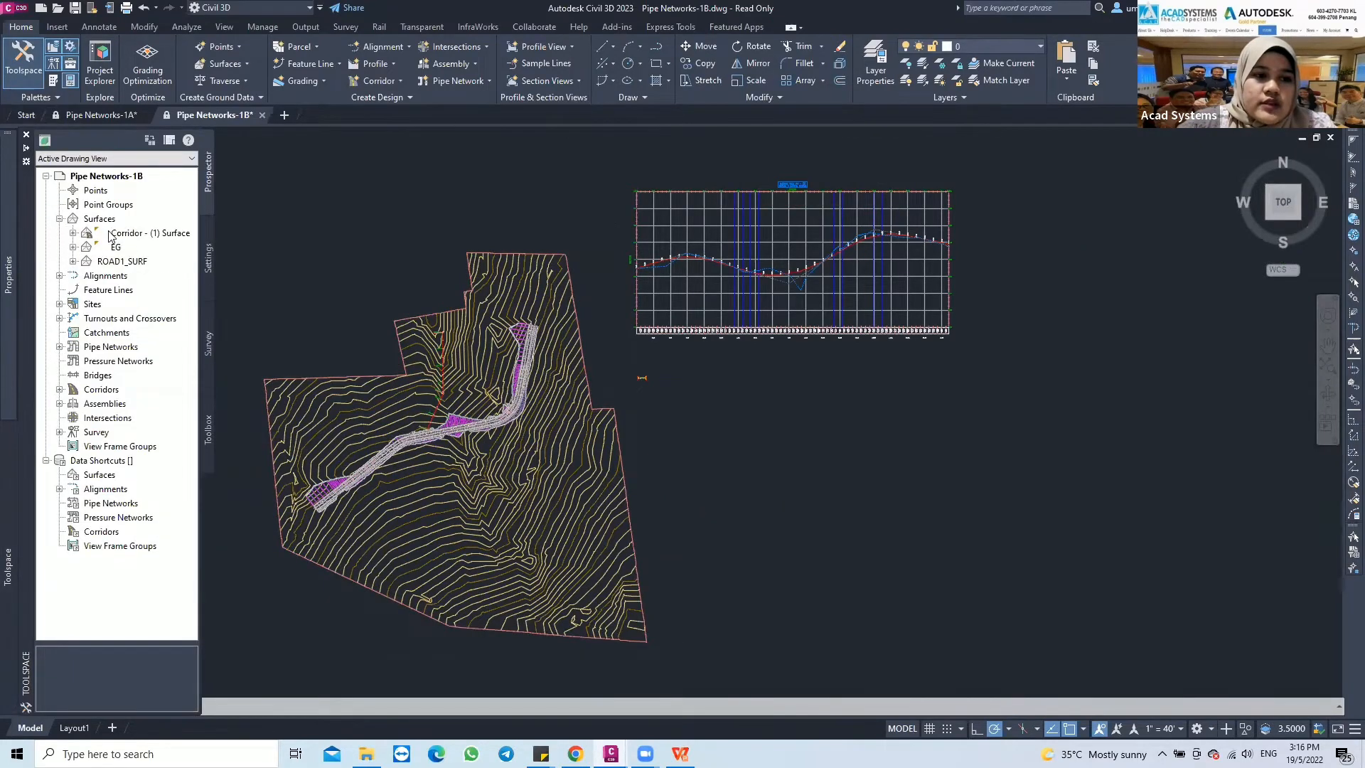
{"action": "left_click", "coordinate": [60, 219]}
{"action": "left_click", "coordinate": [60, 233]}
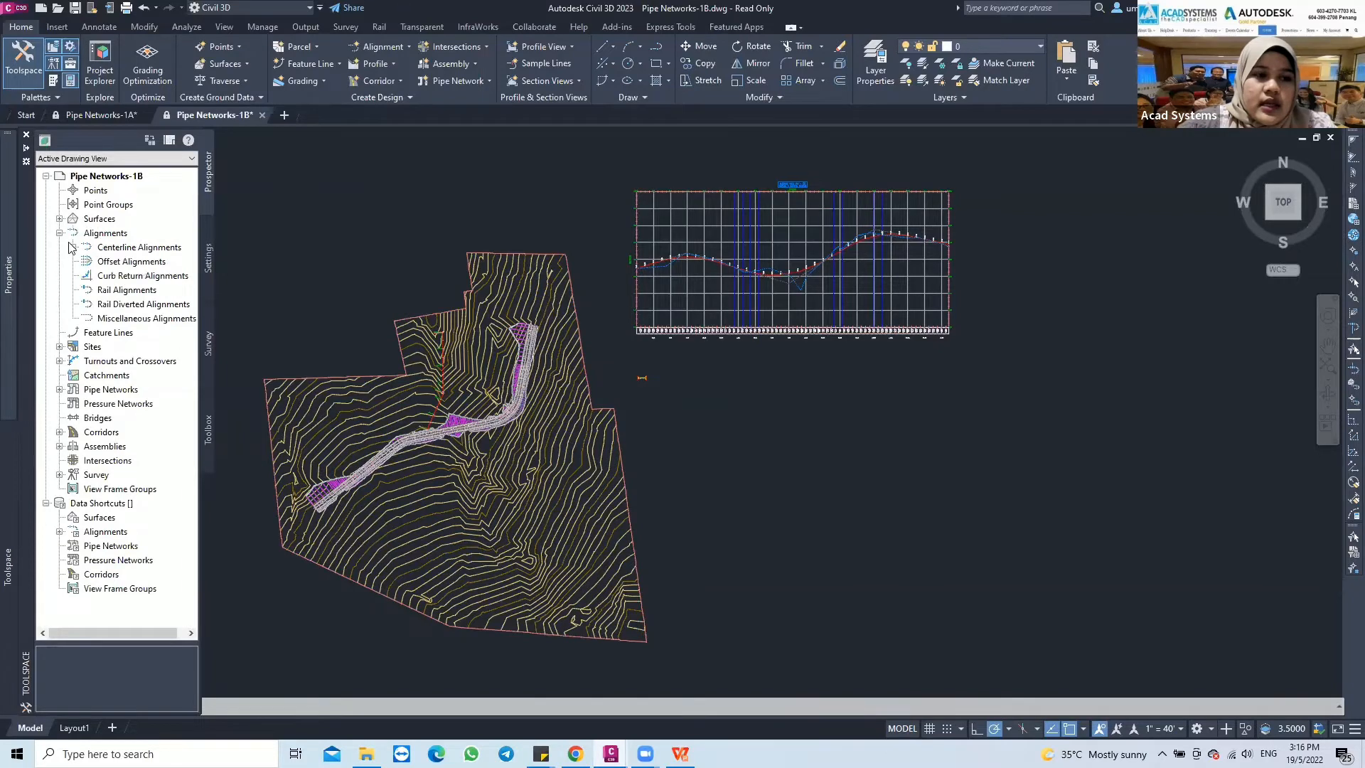
{"action": "left_click", "coordinate": [73, 247]}
{"action": "left_click", "coordinate": [59, 234]}
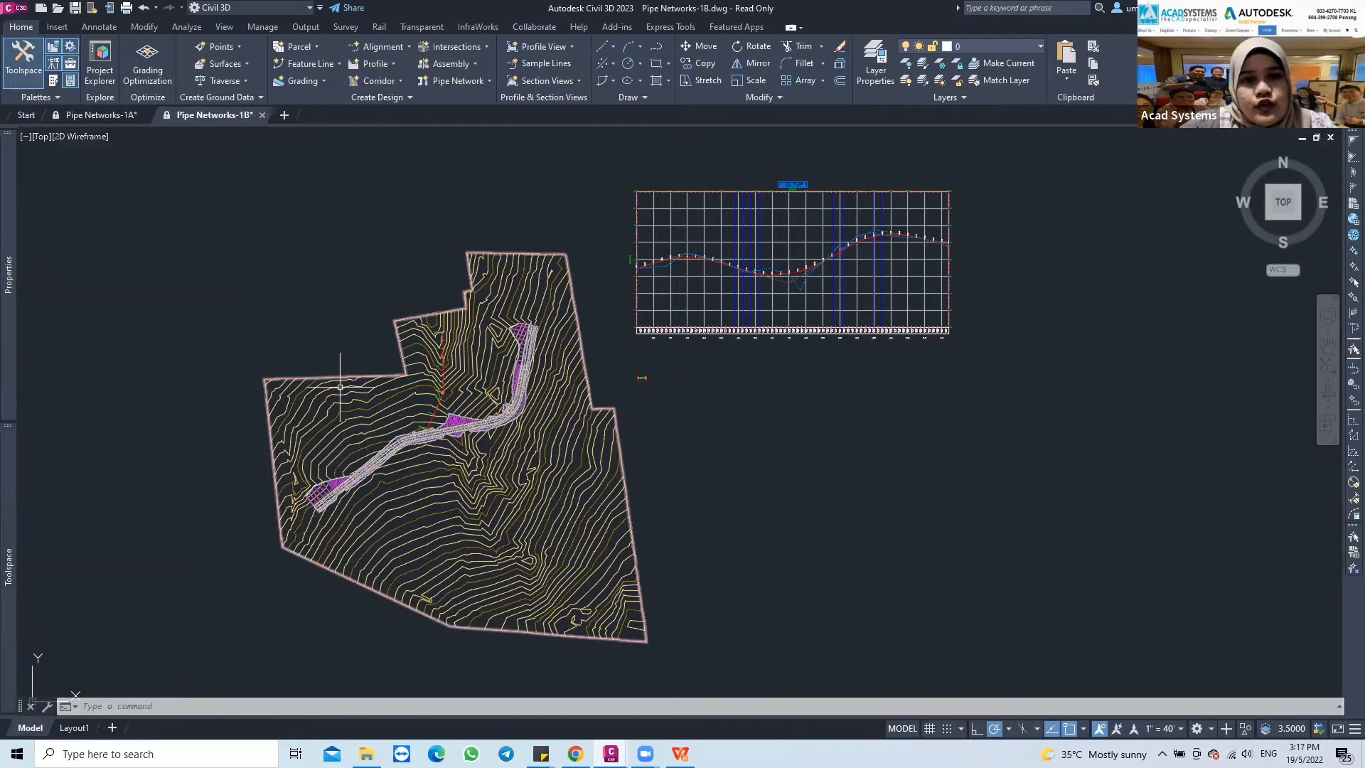
{"action": "mouse_move", "coordinate": [338, 383]}
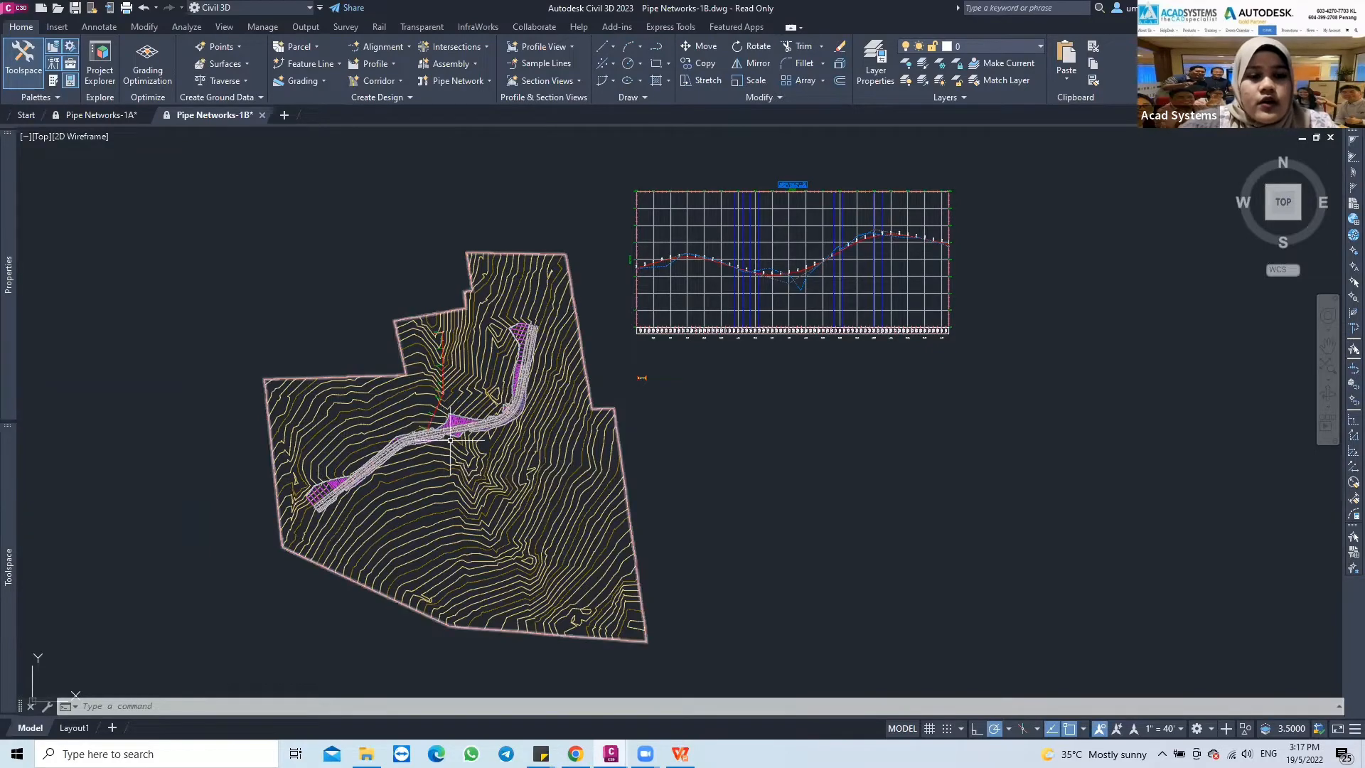
{"action": "mouse_move", "coordinate": [13, 544]}
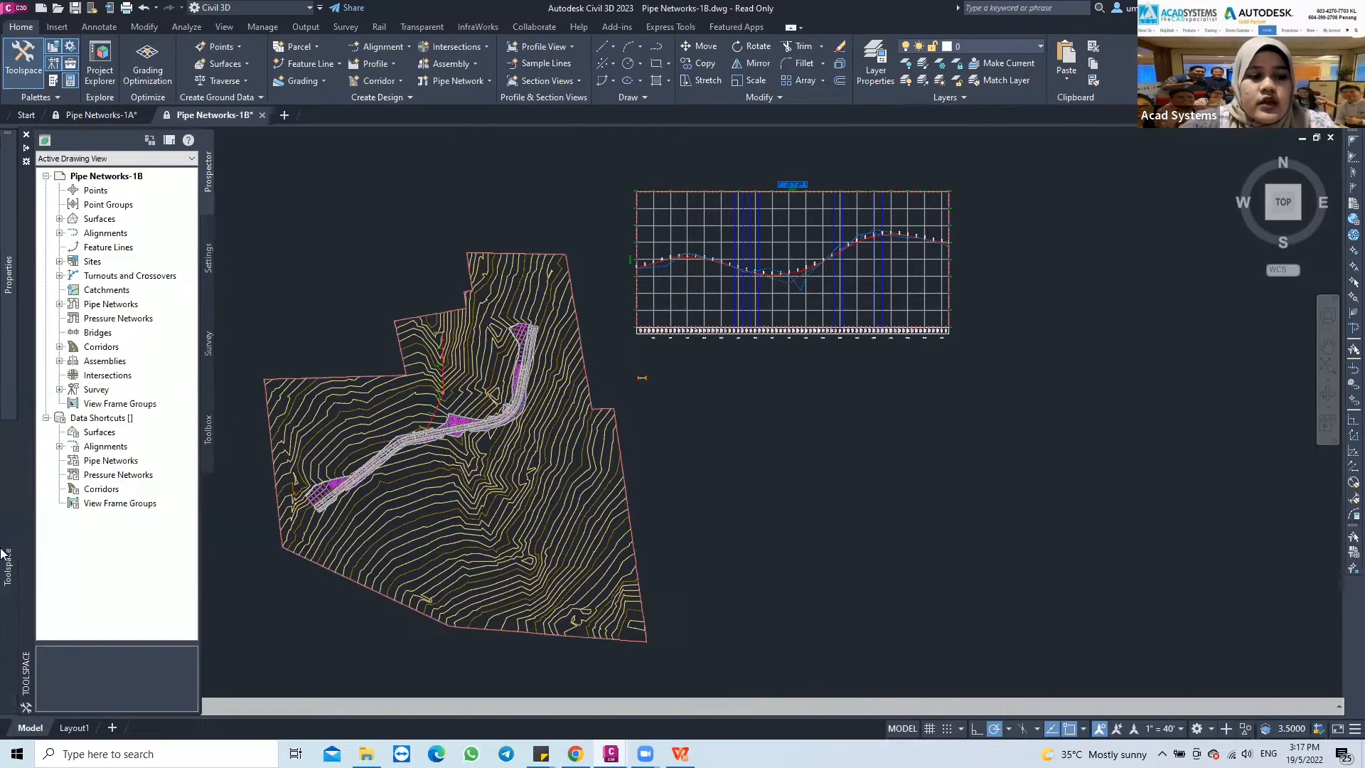
{"action": "left_click", "coordinate": [60, 305]}
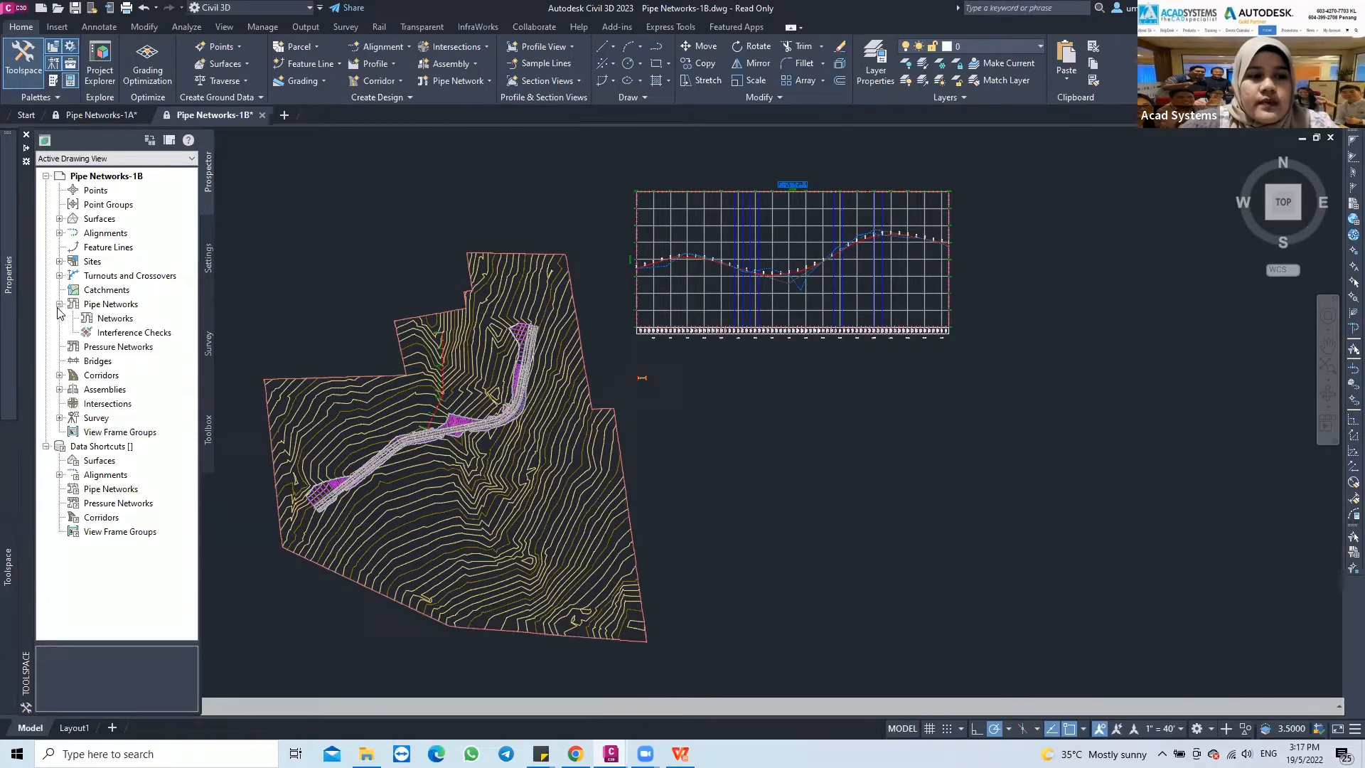
{"action": "left_click", "coordinate": [116, 321]}
{"action": "right_click", "coordinate": [116, 321]}
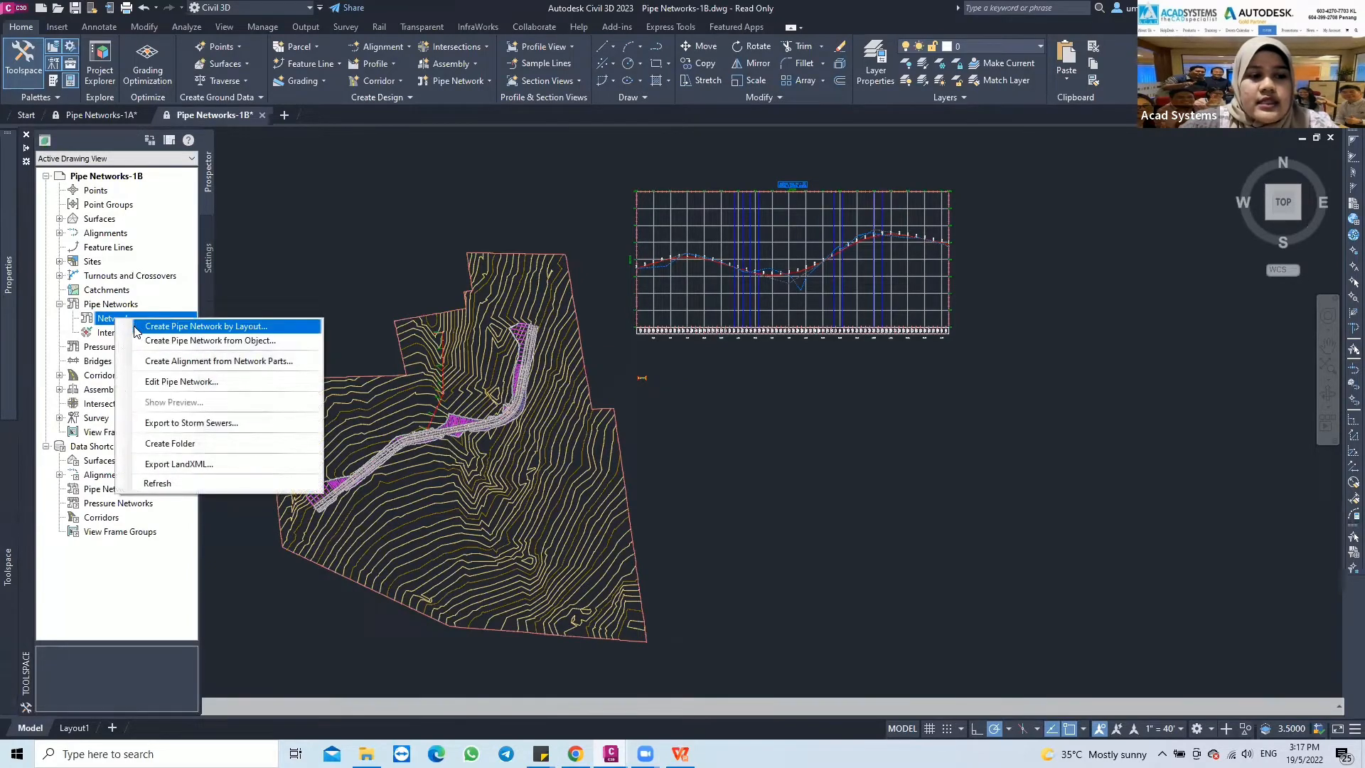
{"action": "left_click", "coordinate": [233, 327]}
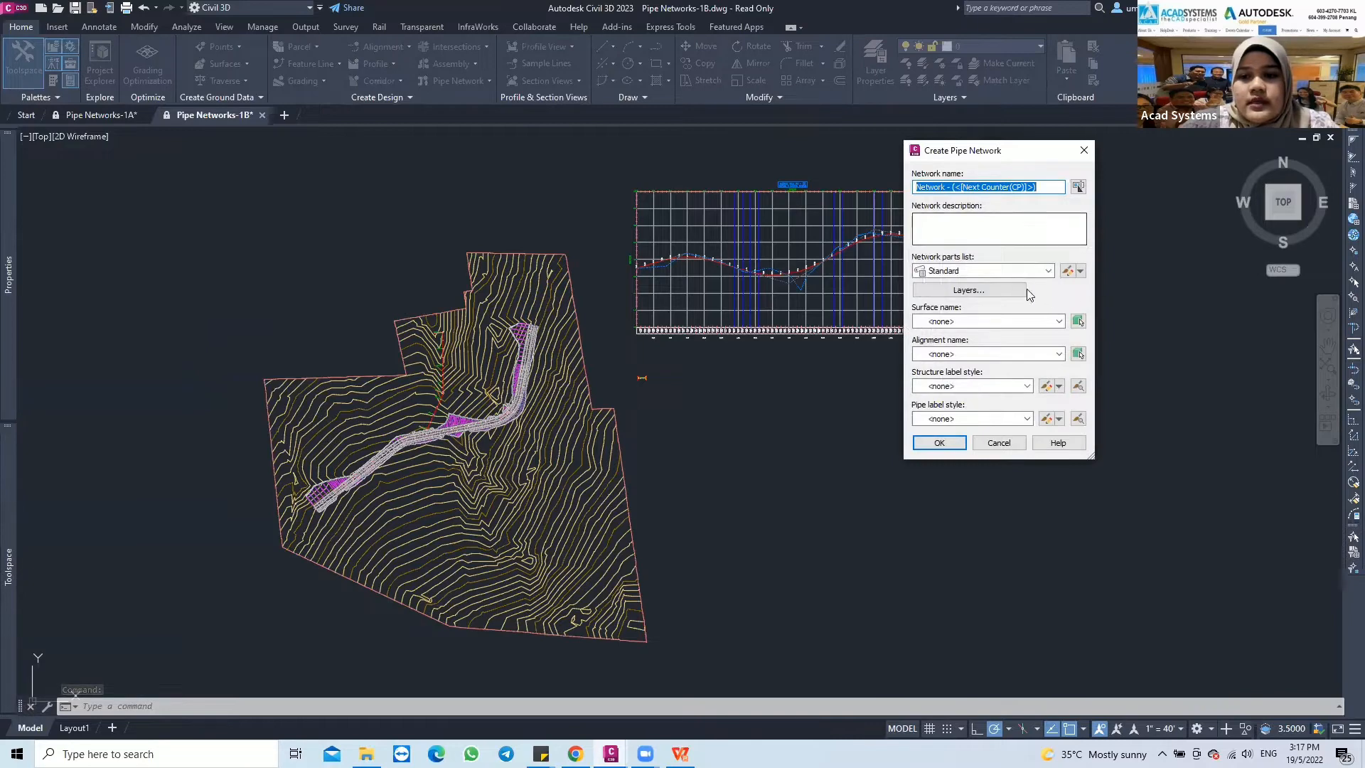
{"action": "left_click", "coordinate": [997, 443]}
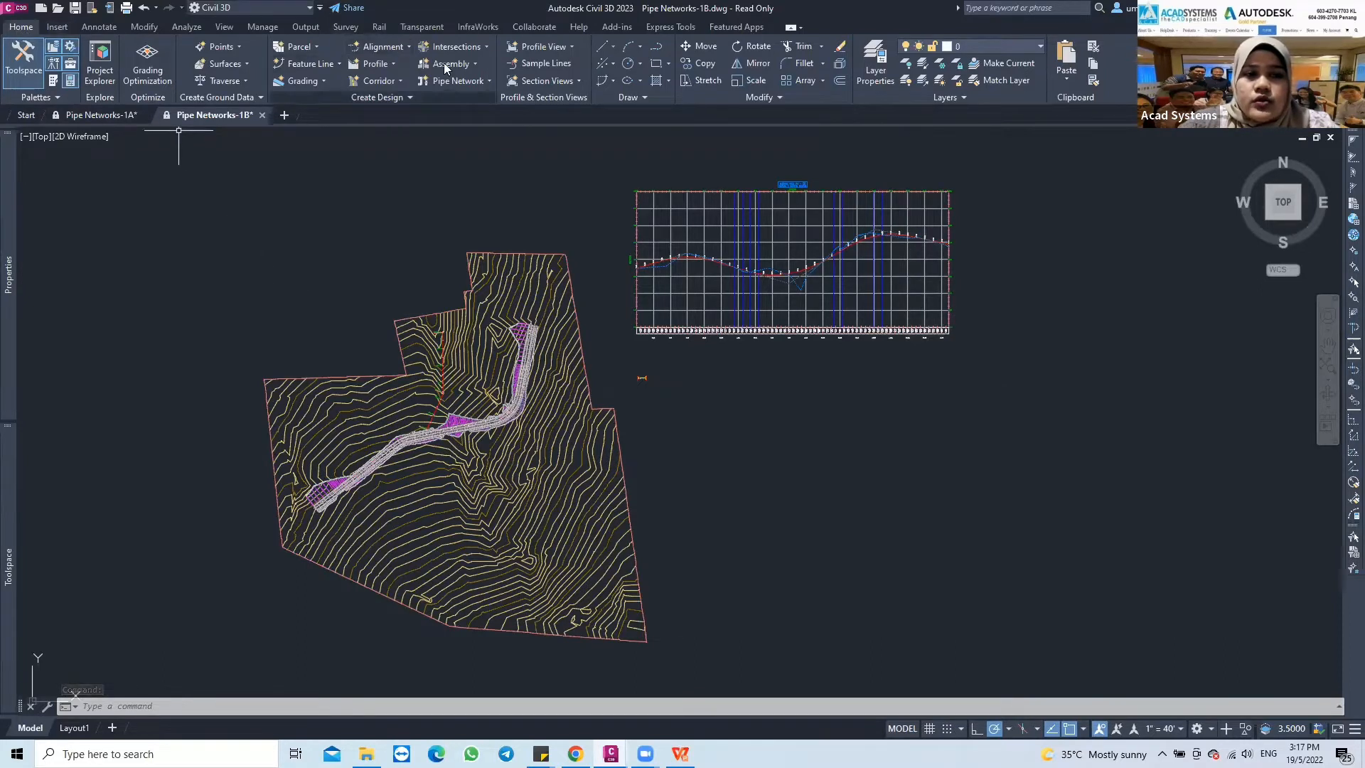
Create a pipe network by layout with the Standard parts list, the ROAD1_SURF surface and the ROAD1 alignment
{"action": "left_click", "coordinate": [489, 81]}
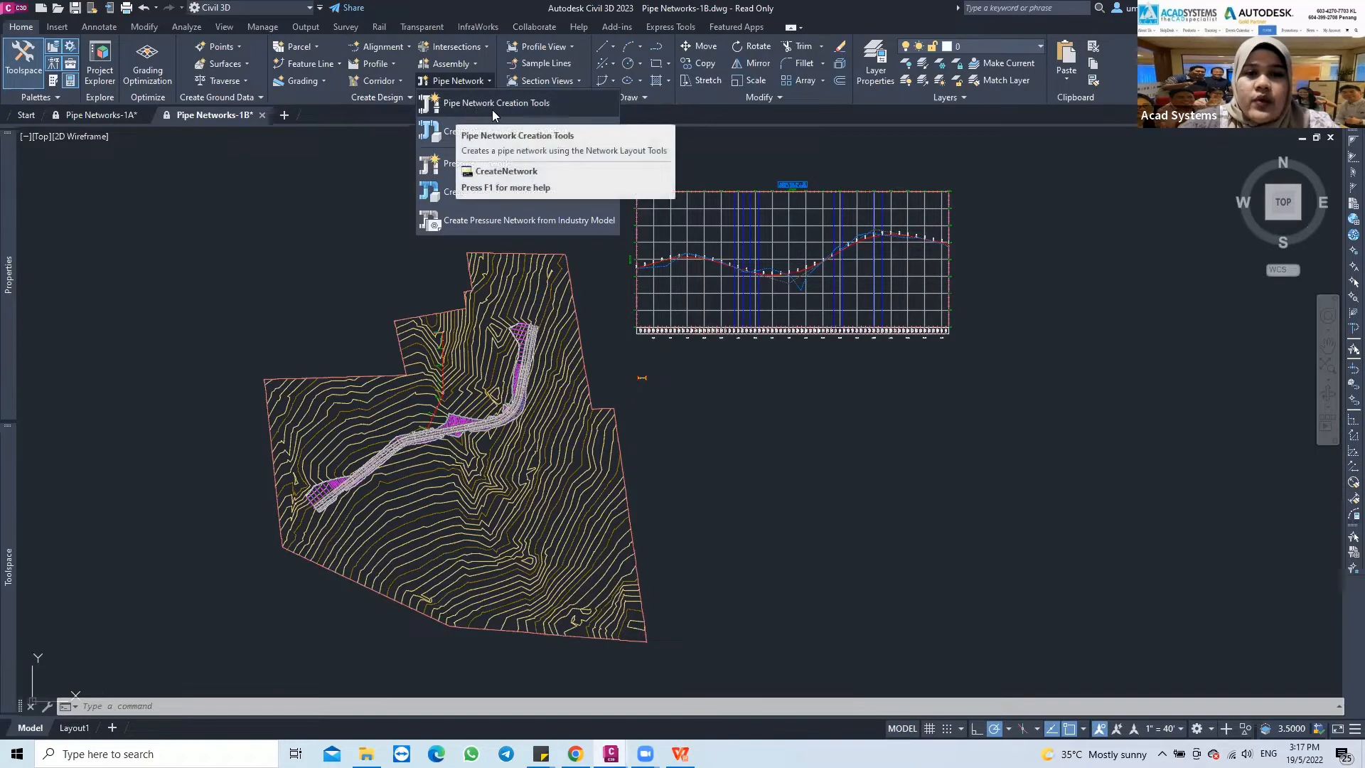
{"action": "left_click", "coordinate": [516, 110]}
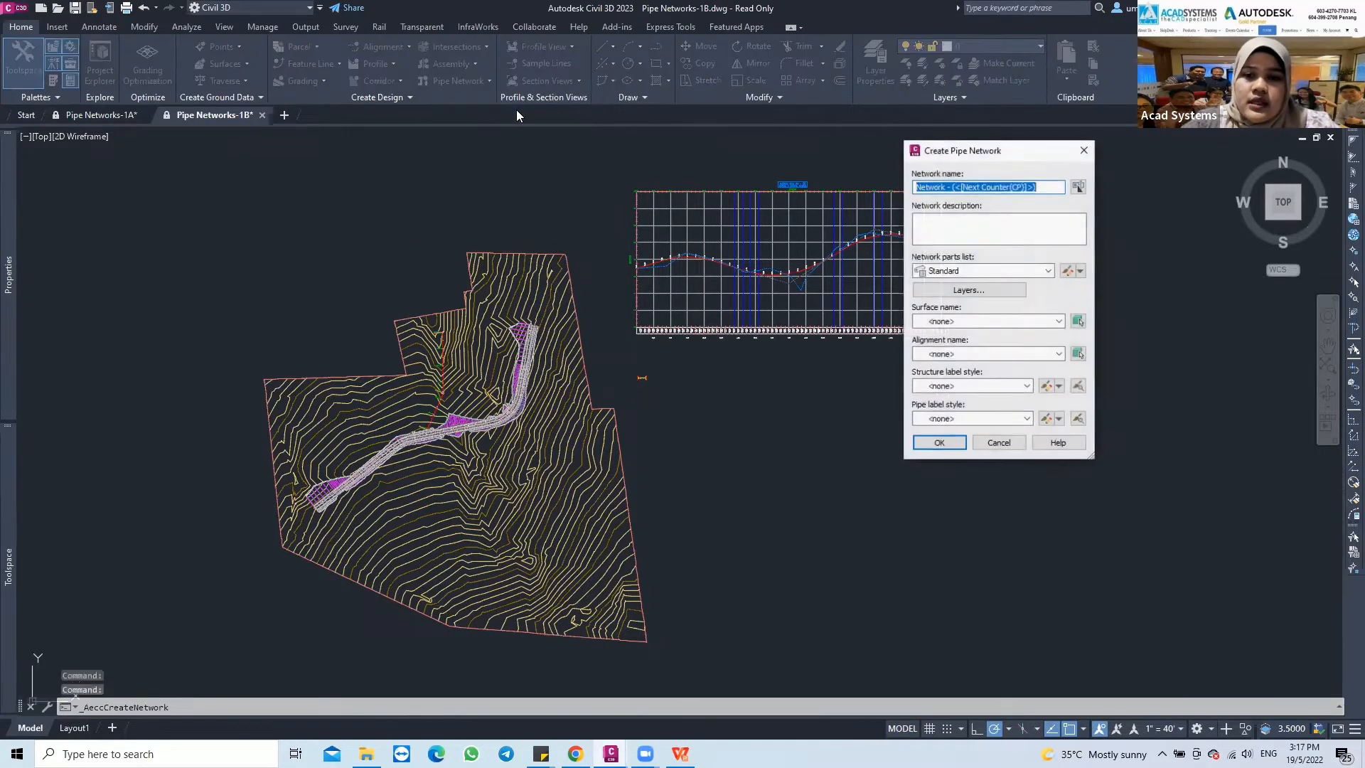
{"action": "left_click_drag", "start_coordinate": [951, 156], "coordinate": [694, 182]}
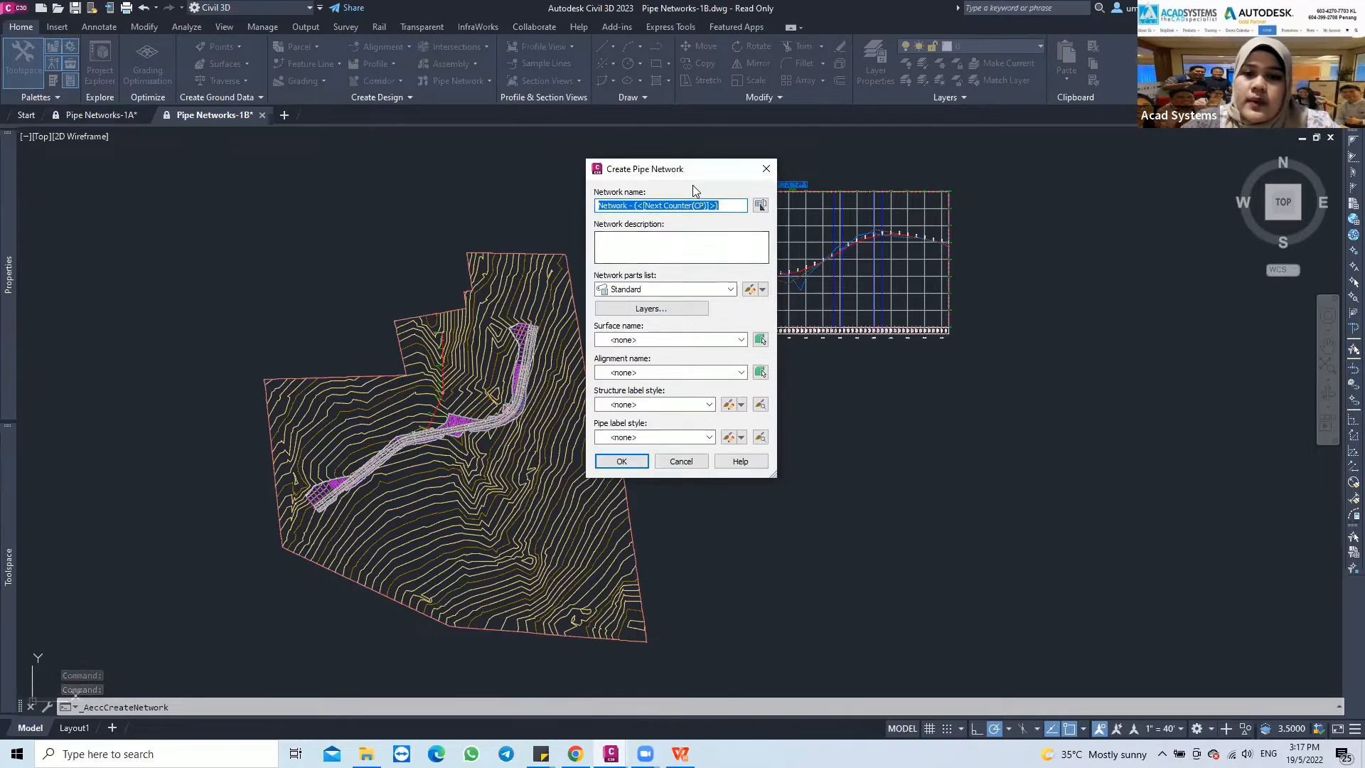
{"action": "left_click", "coordinate": [736, 205]}
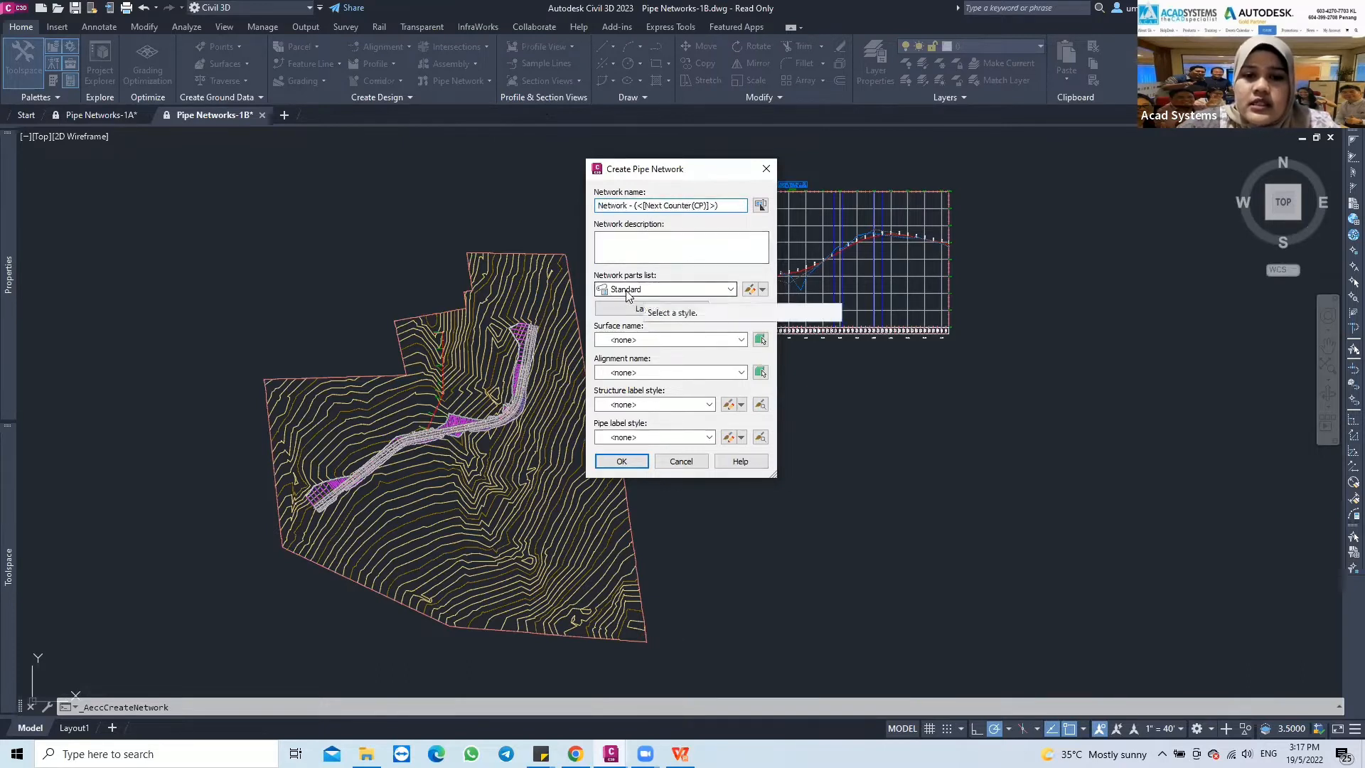
{"action": "left_click", "coordinate": [663, 290]}
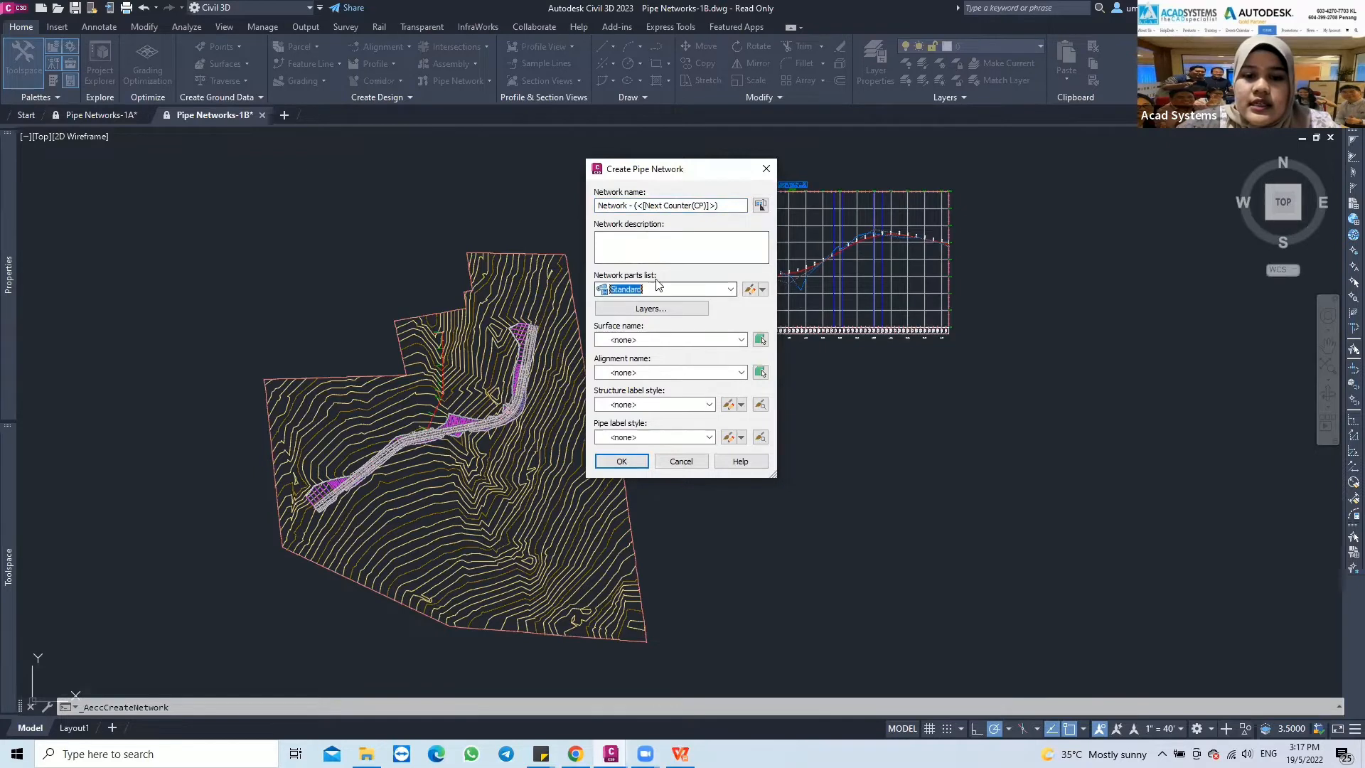
{"action": "left_click", "coordinate": [635, 340]}
{"action": "left_click", "coordinate": [635, 388]}
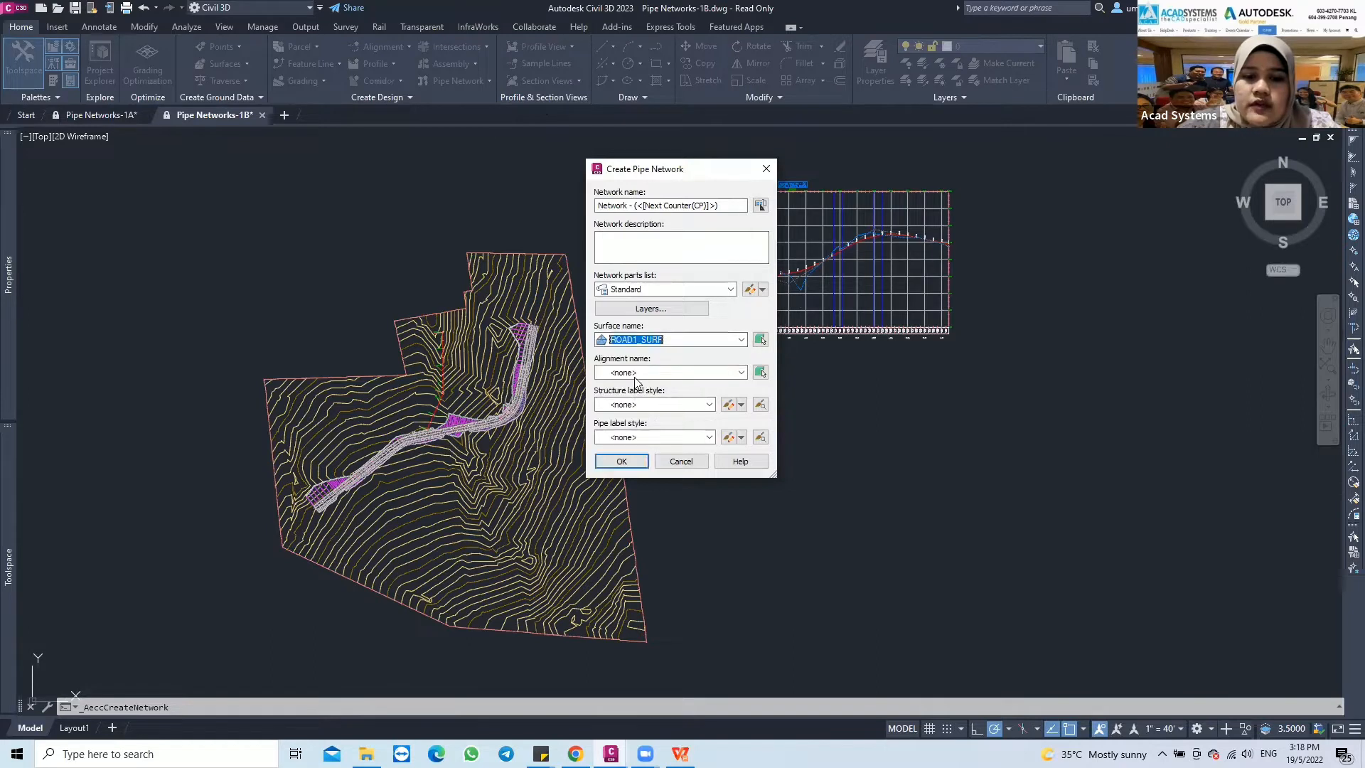
{"action": "left_click", "coordinate": [665, 374]}
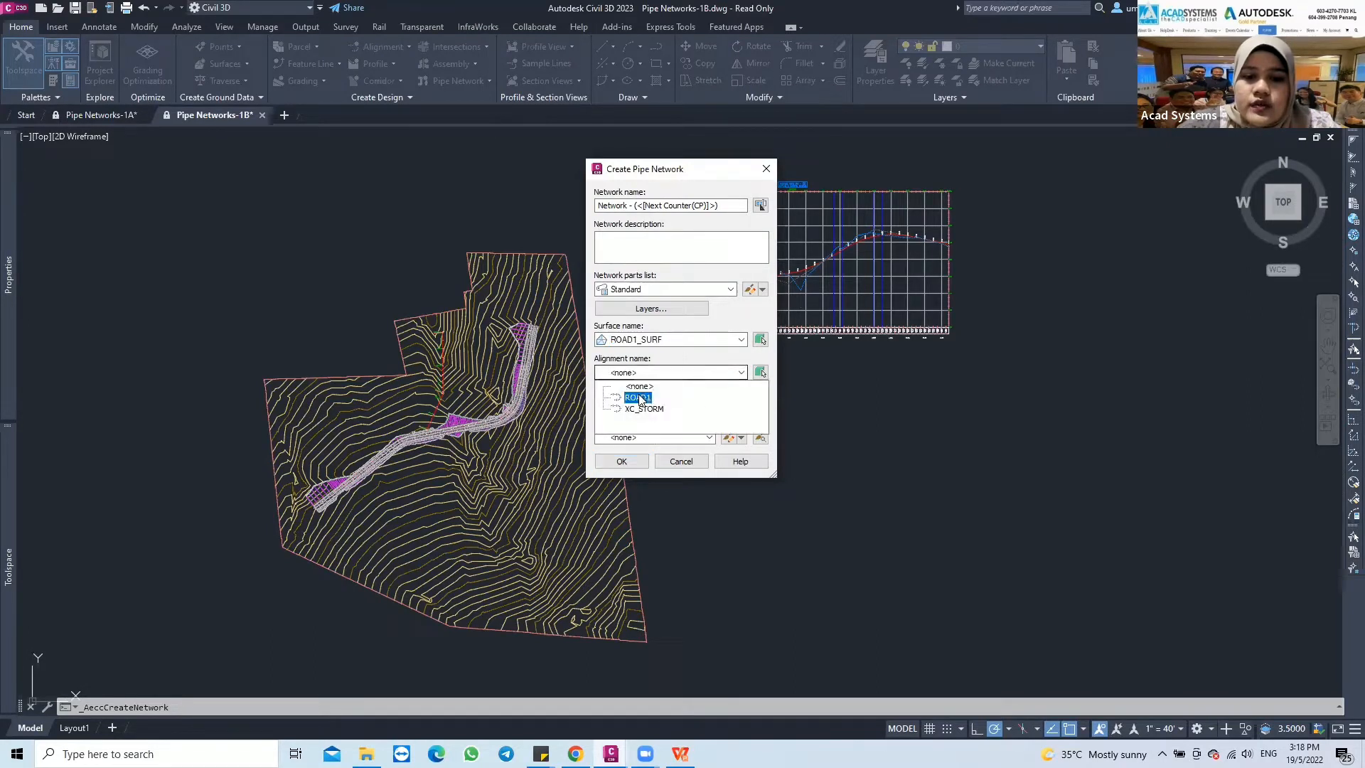
{"action": "left_click", "coordinate": [653, 396]}
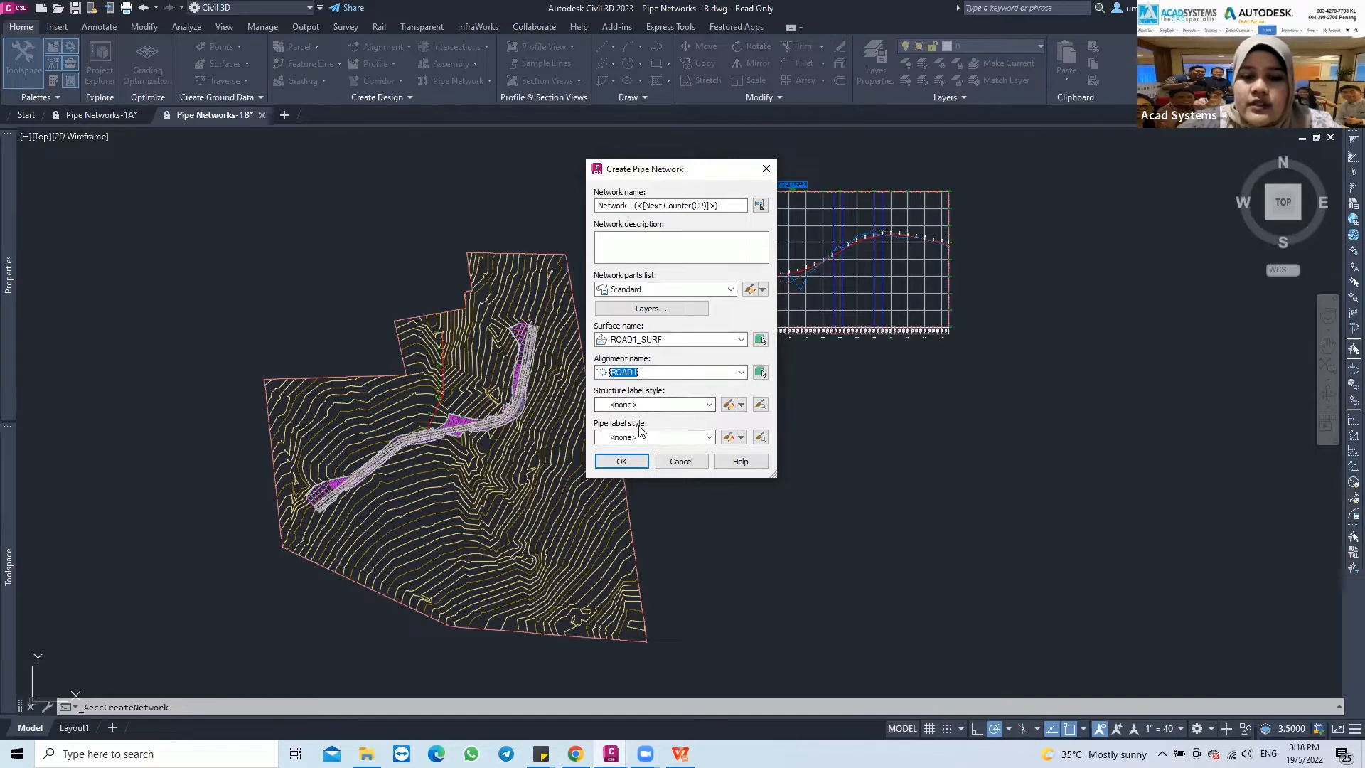
{"action": "left_click", "coordinate": [622, 462]}
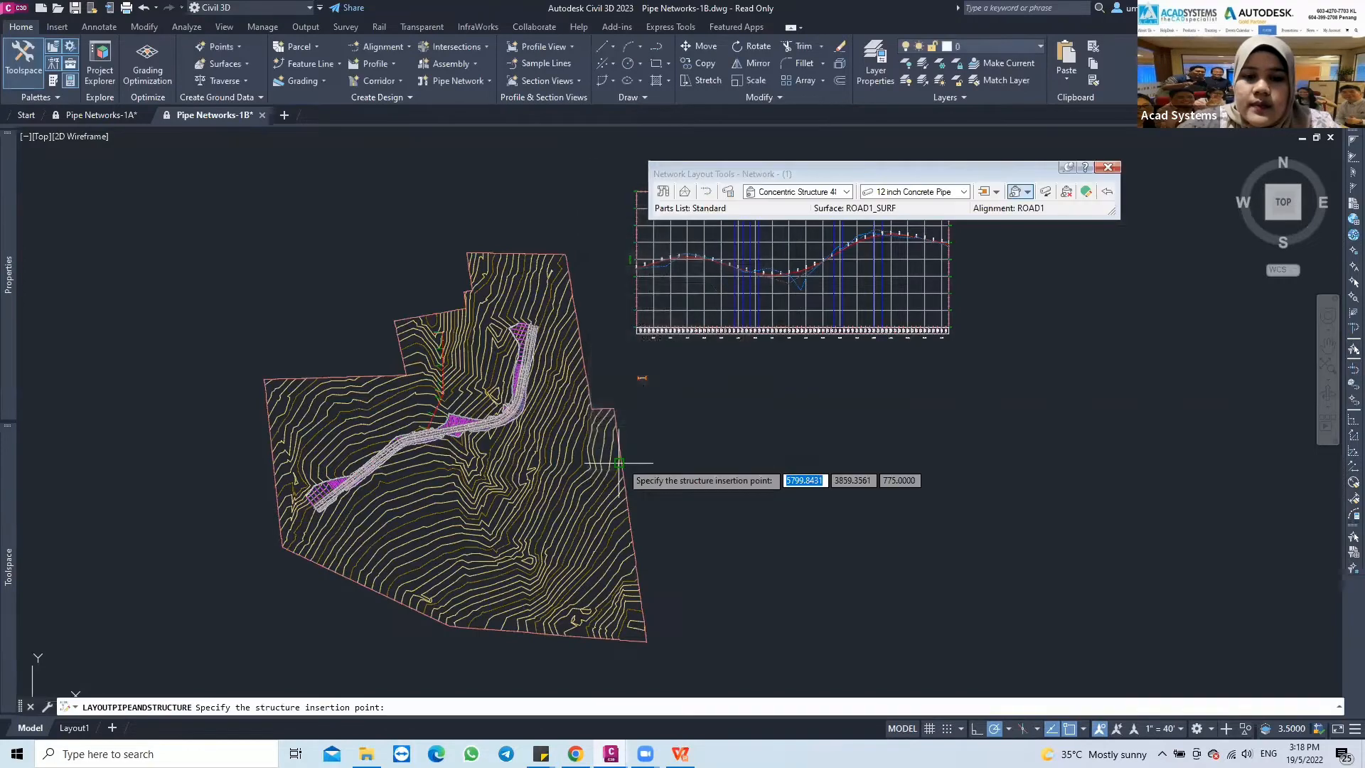
Examine the road corridor around station 8+00, where the red alignment meets the road
{"action": "left_click_drag", "start_coordinate": [827, 173], "coordinate": [614, 166]}
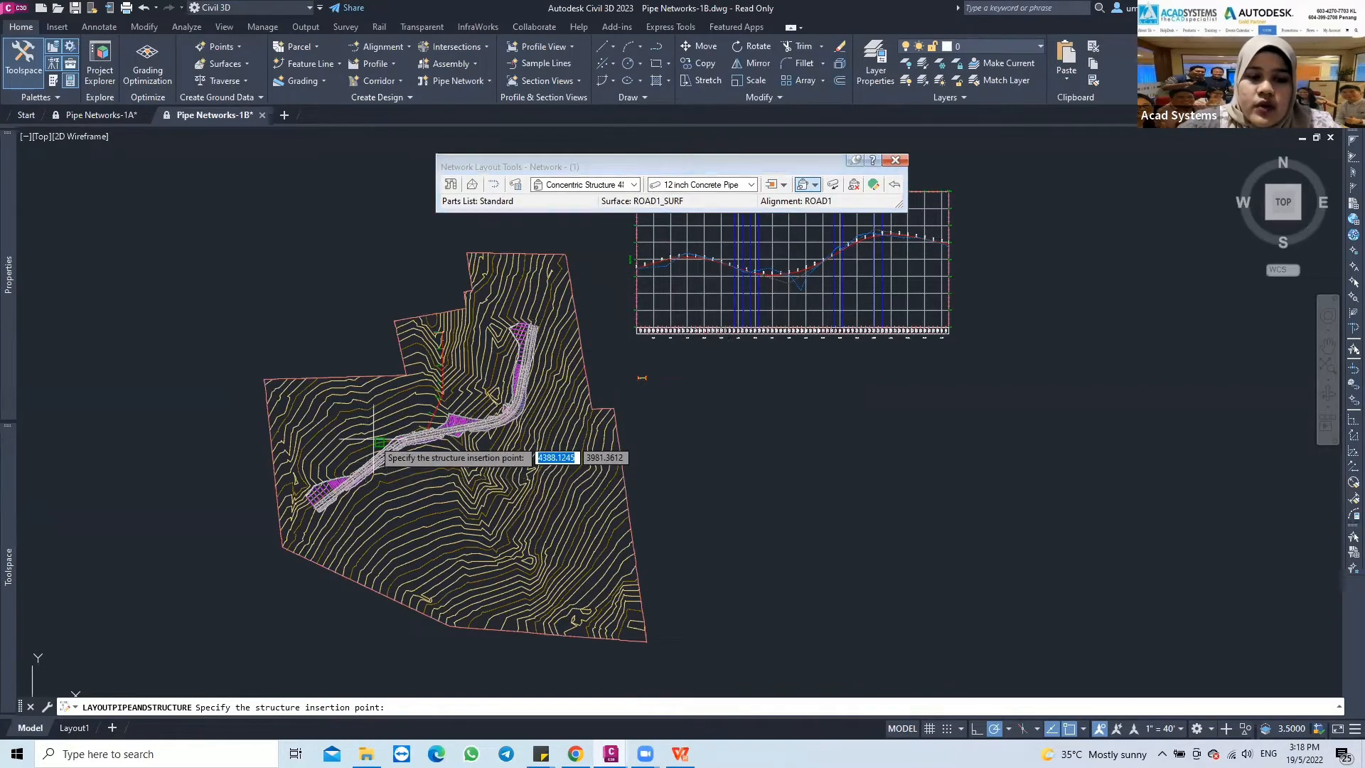
{"action": "scroll", "coordinate": [375, 441], "scroll_direction": "up", "scroll_amount": 2}
{"action": "scroll", "coordinate": [388, 439], "scroll_direction": "up", "scroll_amount": 2}
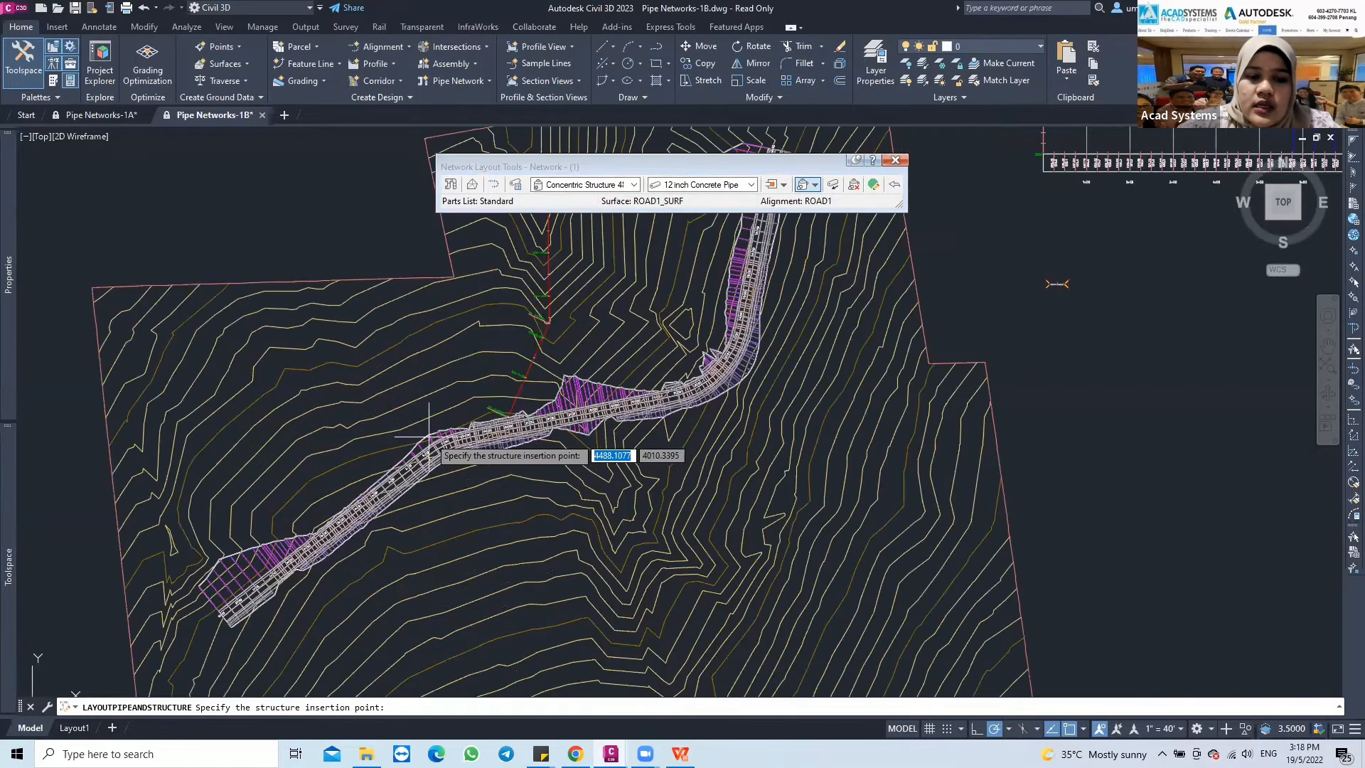
{"action": "scroll", "coordinate": [428, 435], "scroll_direction": "up", "scroll_amount": 2}
{"action": "scroll", "coordinate": [432, 395], "scroll_direction": "up", "scroll_amount": 2}
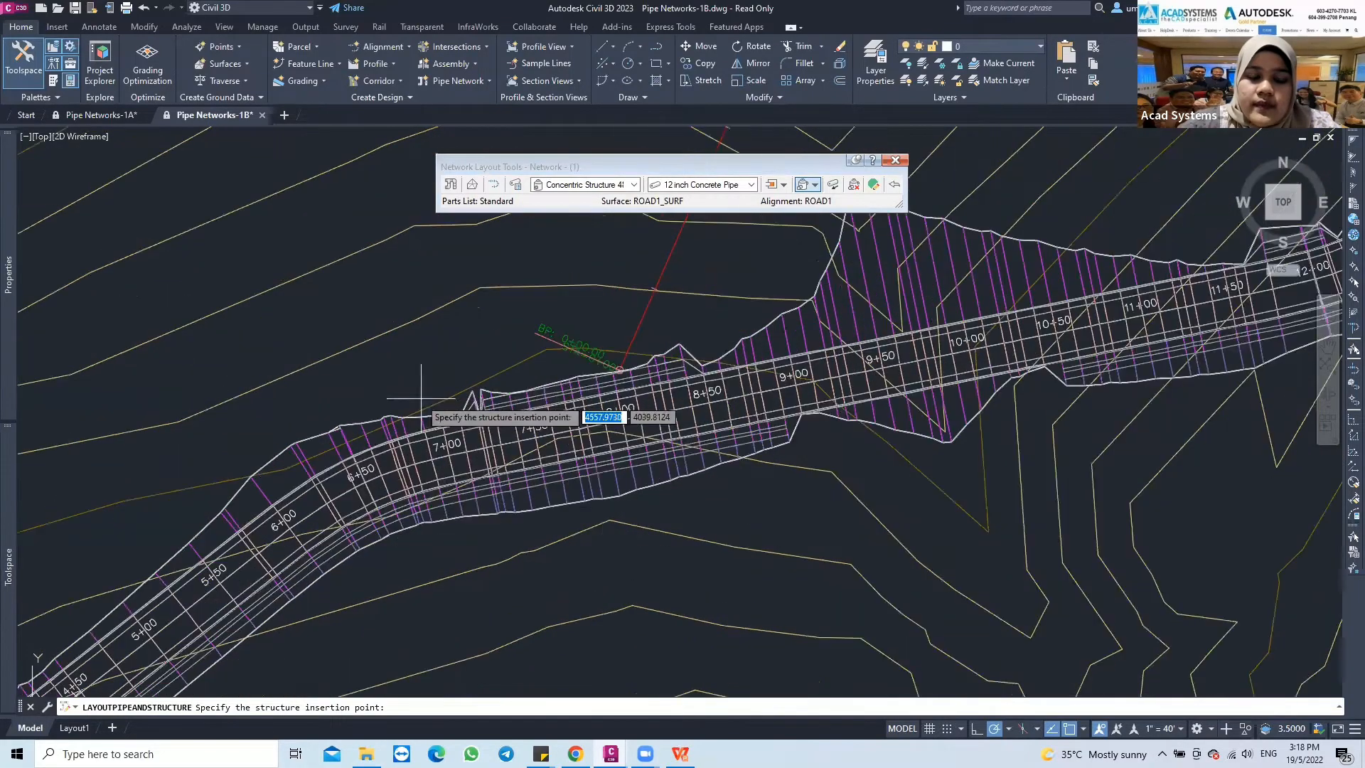
{"action": "scroll", "coordinate": [448, 458], "scroll_direction": "up", "scroll_amount": 2}
{"action": "scroll", "coordinate": [445, 457], "scroll_direction": "down", "scroll_amount": 2}
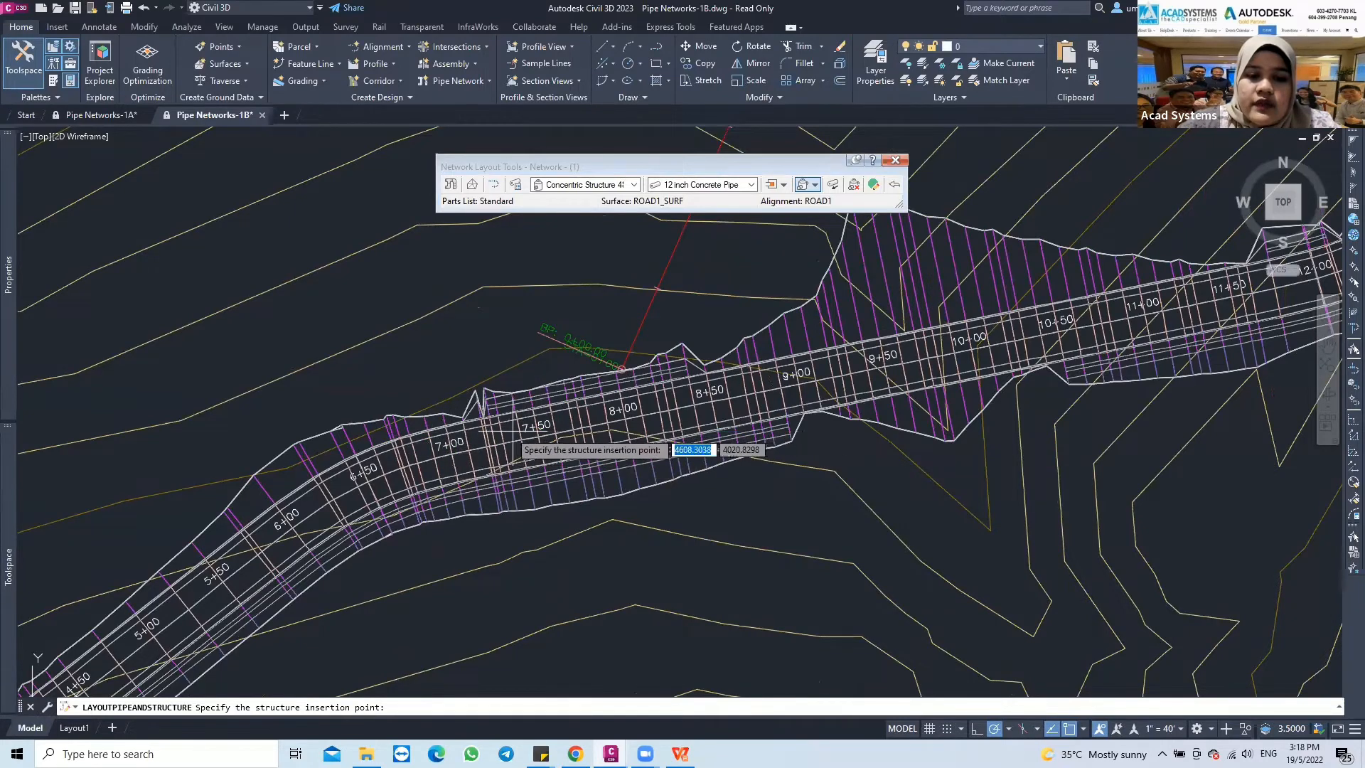
{"action": "scroll", "coordinate": [639, 404], "scroll_direction": "up", "scroll_amount": 3}
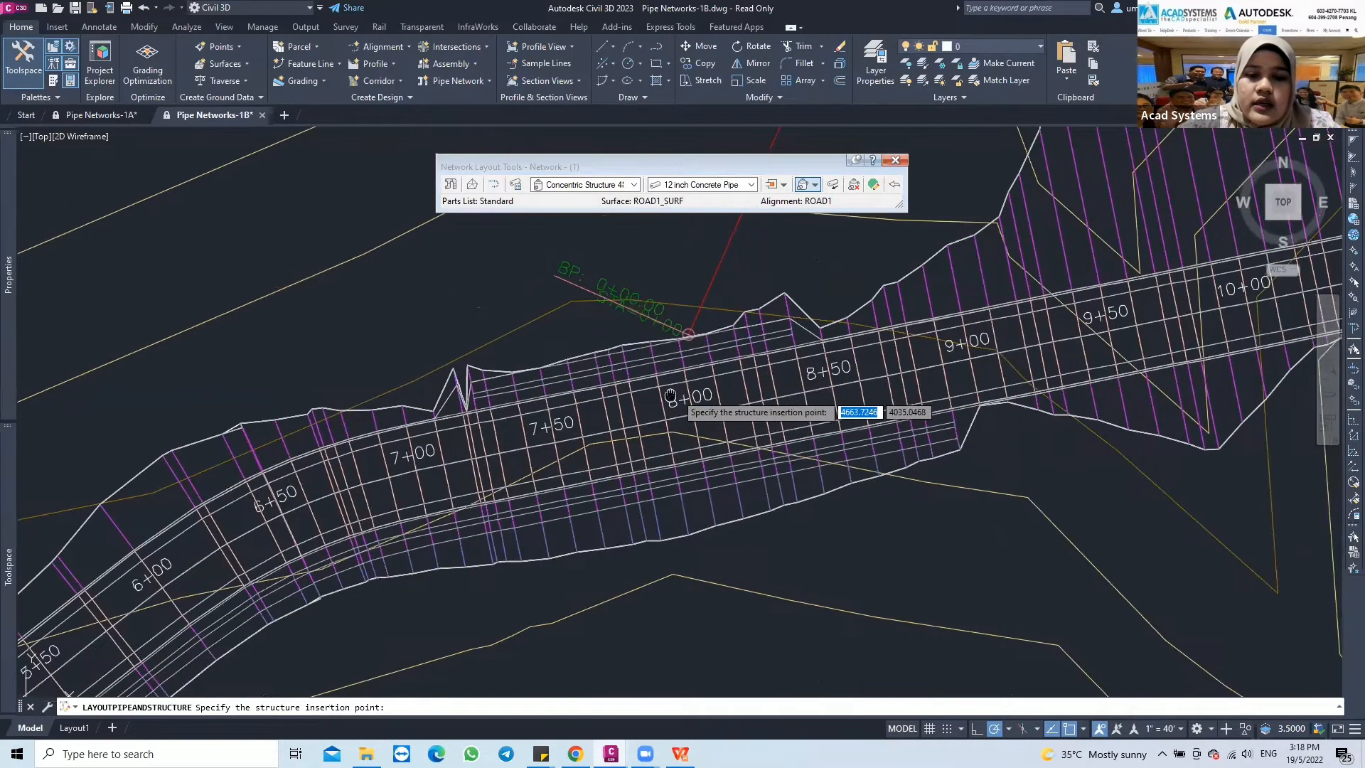
{"action": "middle_click_drag", "start_coordinate": [639, 405], "coordinate": [590, 417]}
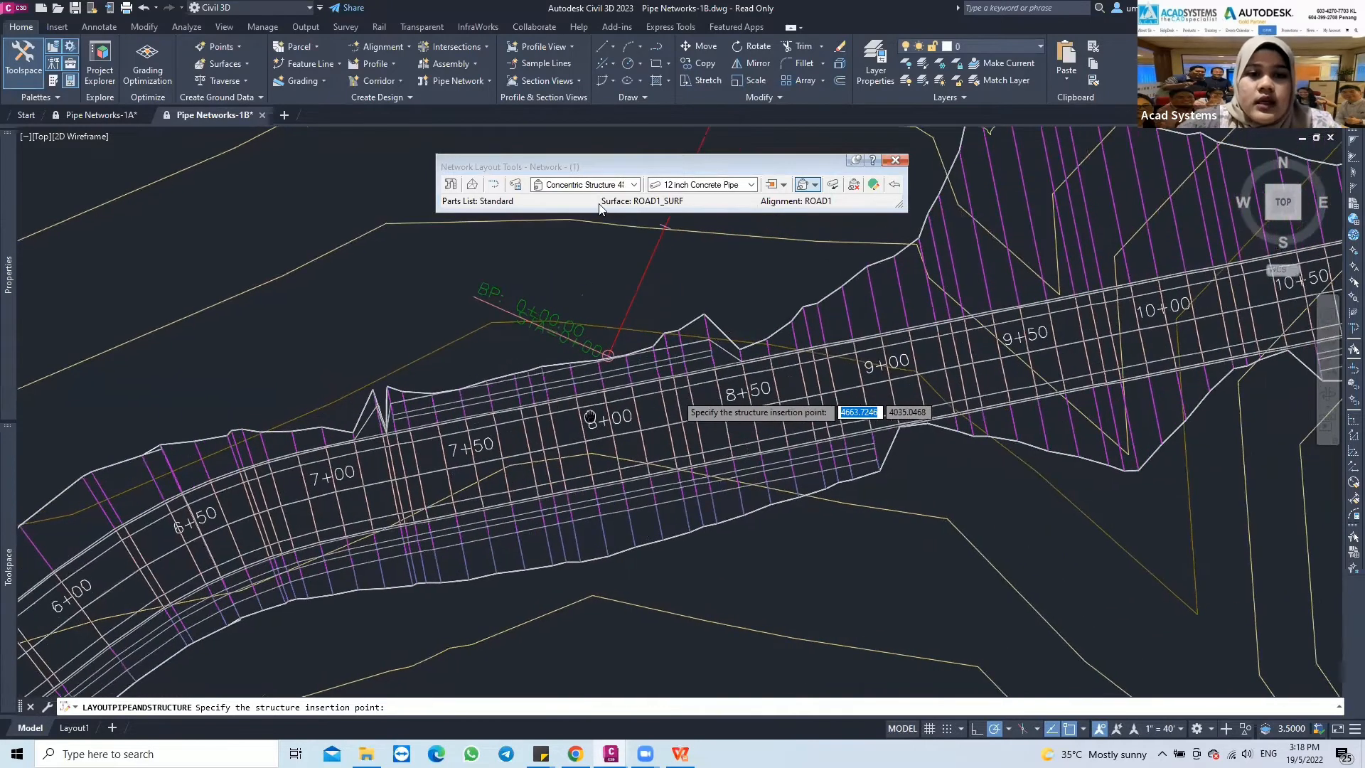
Set the structure to Eccentric Structure 48 dia 18 frame 24 cone 5 wall 6 floor and the pipe to 18 inch Concrete Pipe
{"action": "left_click", "coordinate": [634, 185]}
{"action": "left_click", "coordinate": [539, 198]}
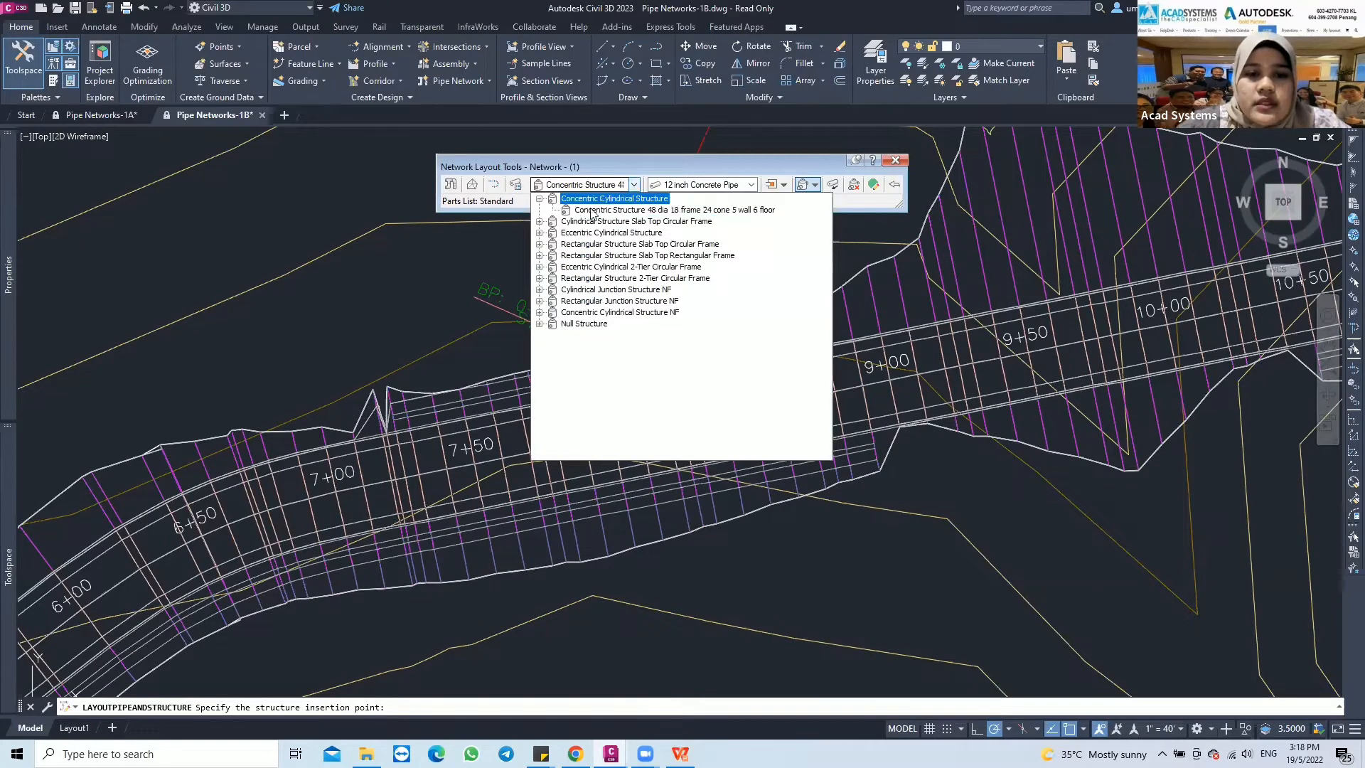
{"action": "left_click", "coordinate": [539, 232]}
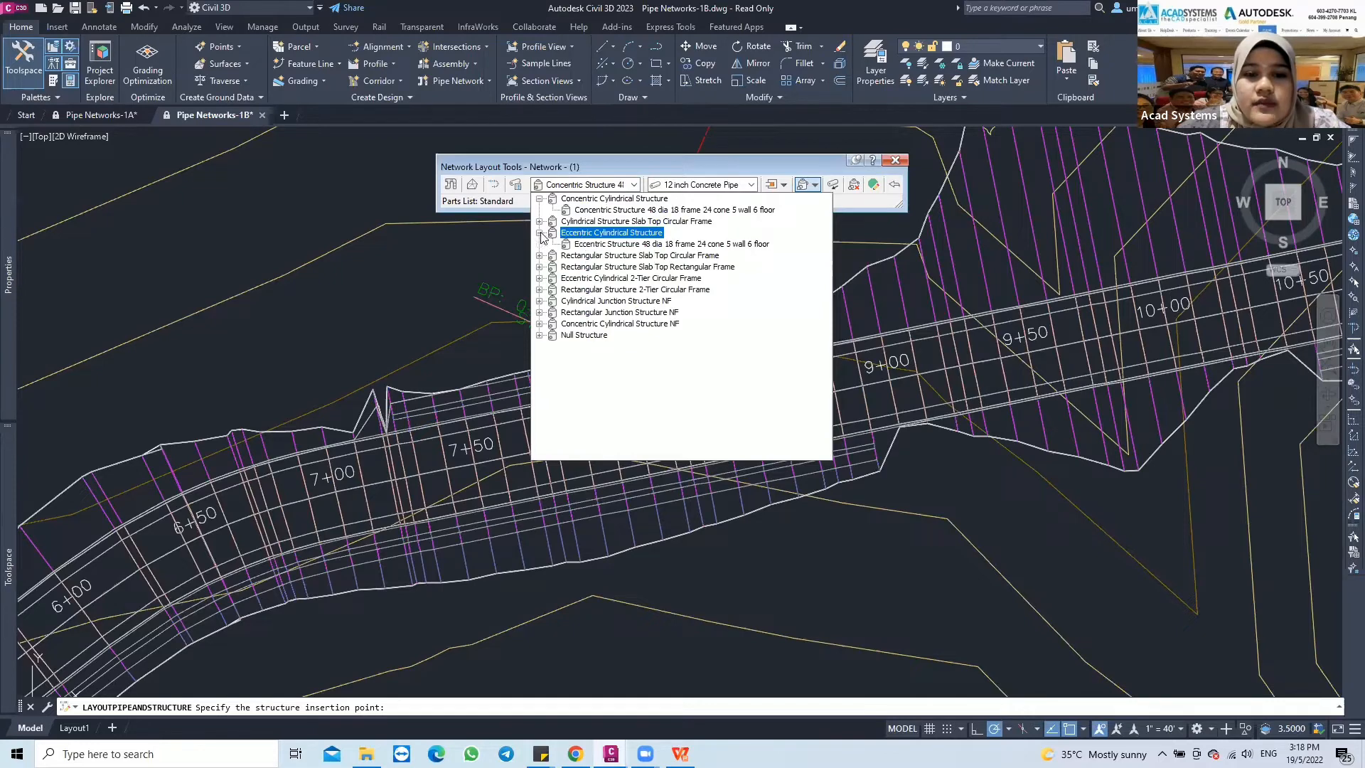
{"action": "left_click", "coordinate": [647, 244]}
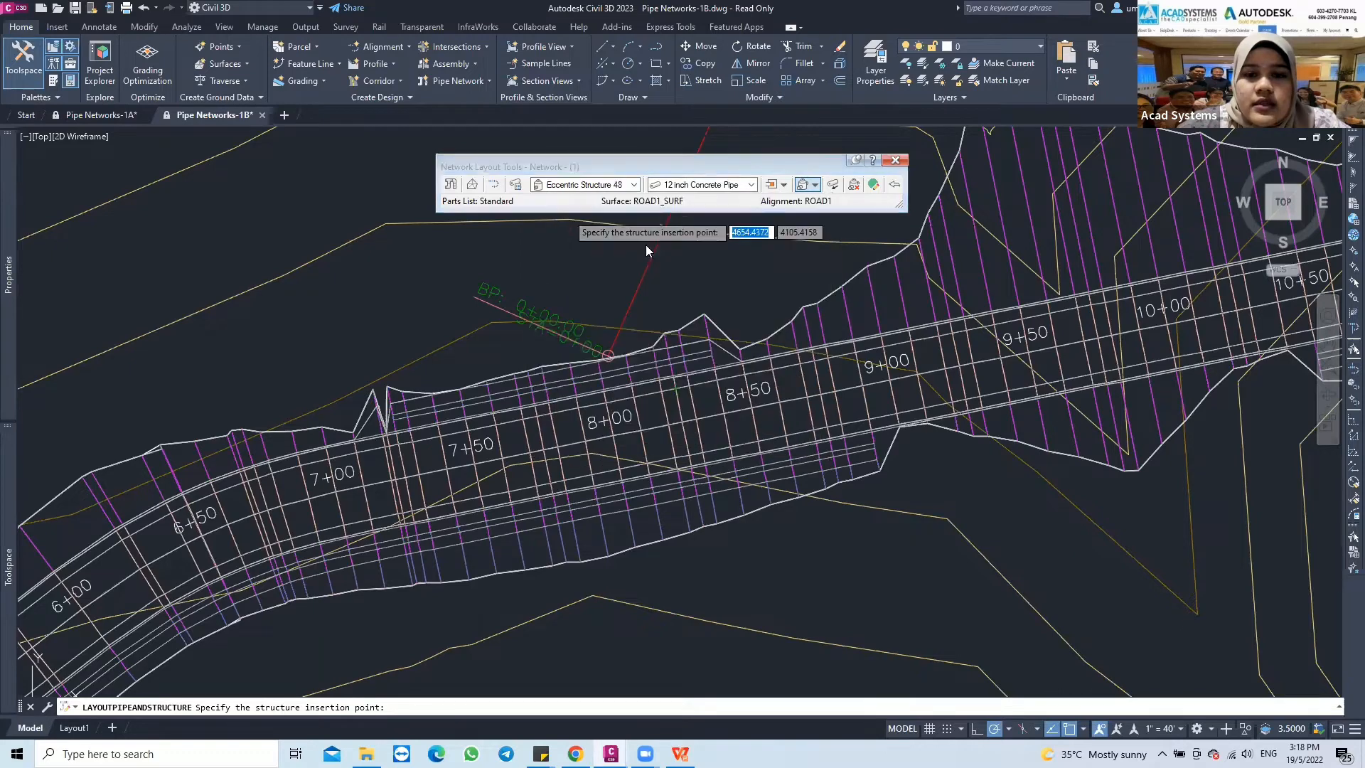
{"action": "left_click", "coordinate": [750, 186]}
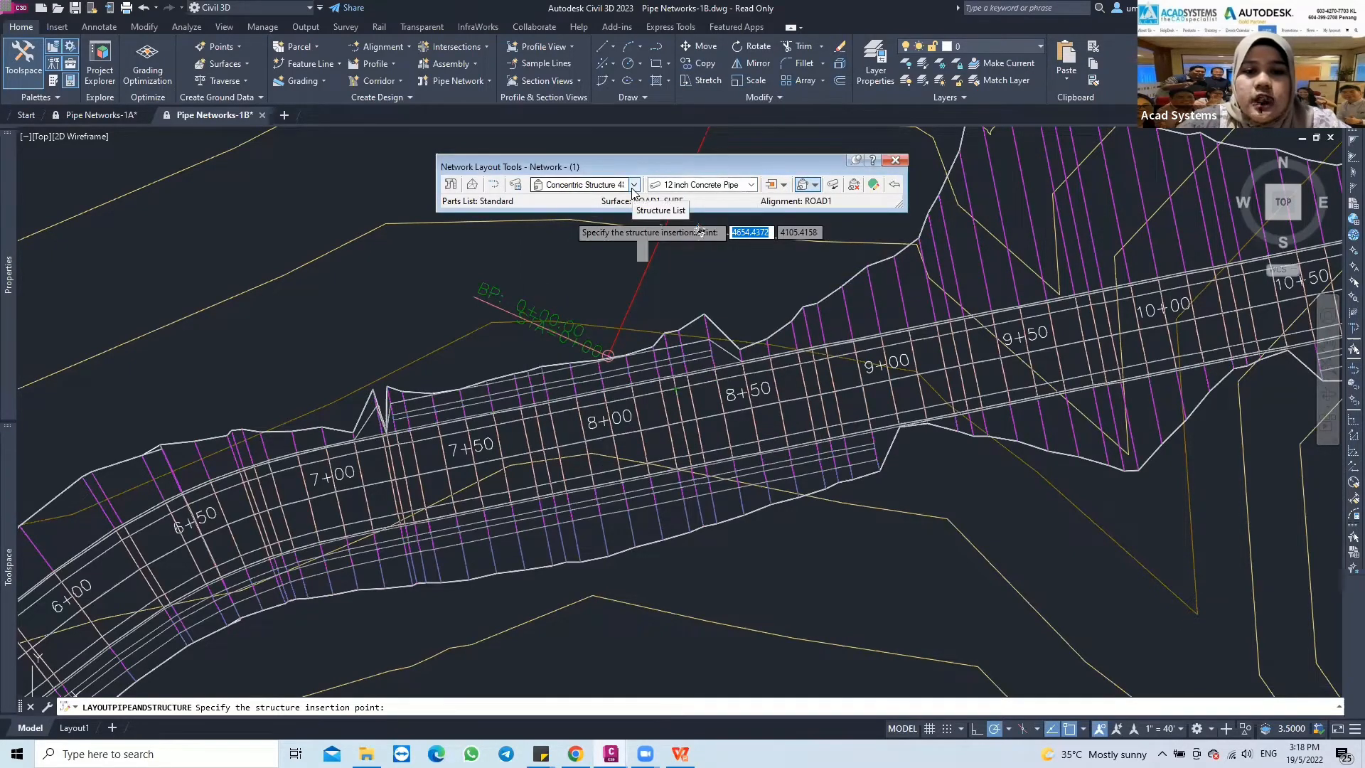
{"action": "left_click", "coordinate": [751, 185]}
{"action": "left_click", "coordinate": [700, 245]}
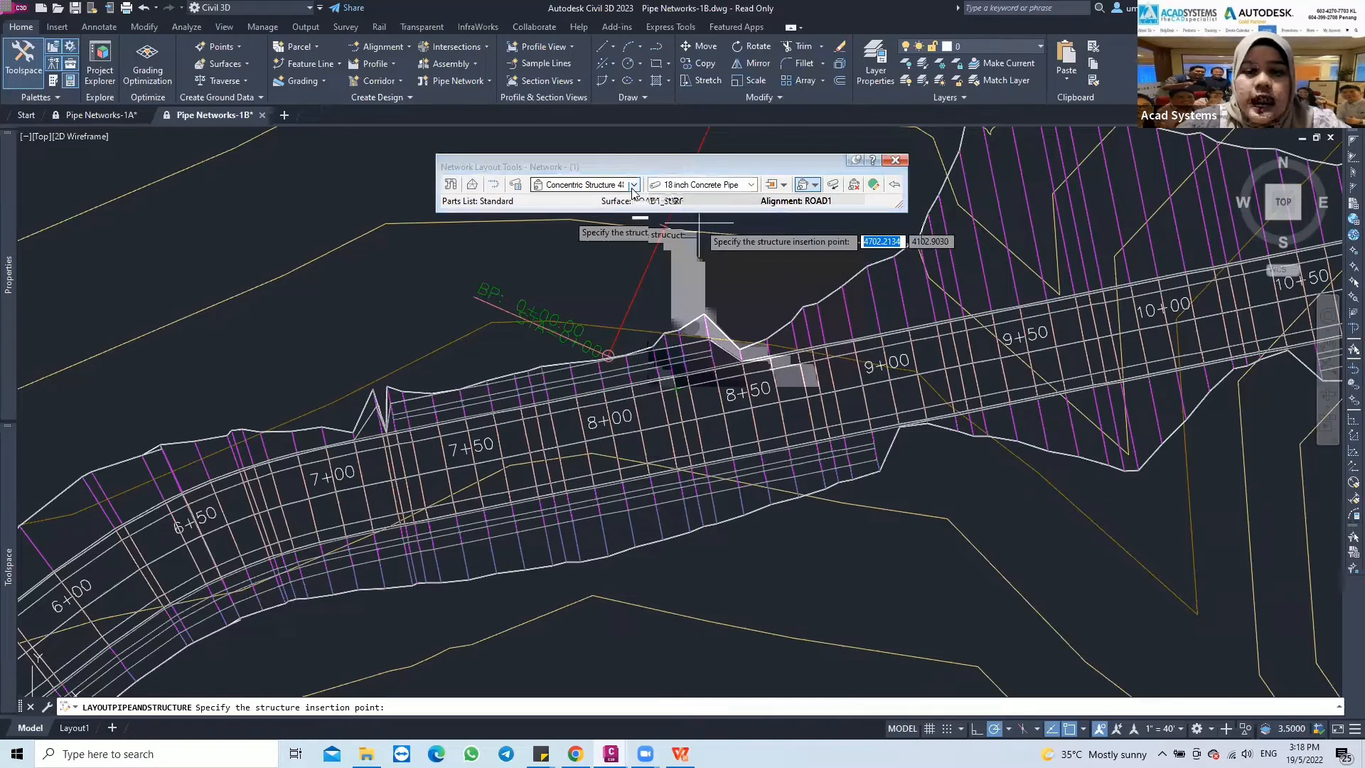
Set the network layout to draw Pipes and Structures and toggle the upslope/downslope direction
{"action": "left_click", "coordinate": [816, 186]}
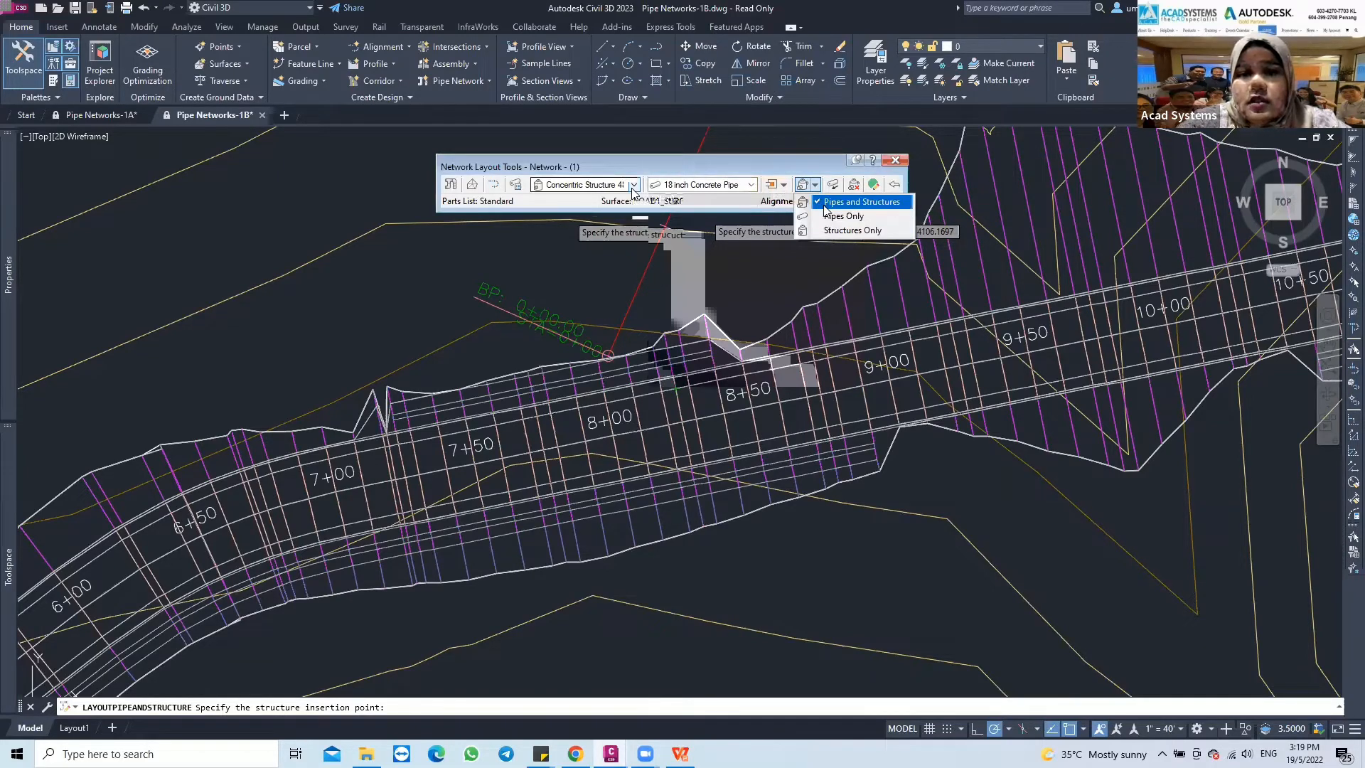
{"action": "left_click", "coordinate": [846, 204]}
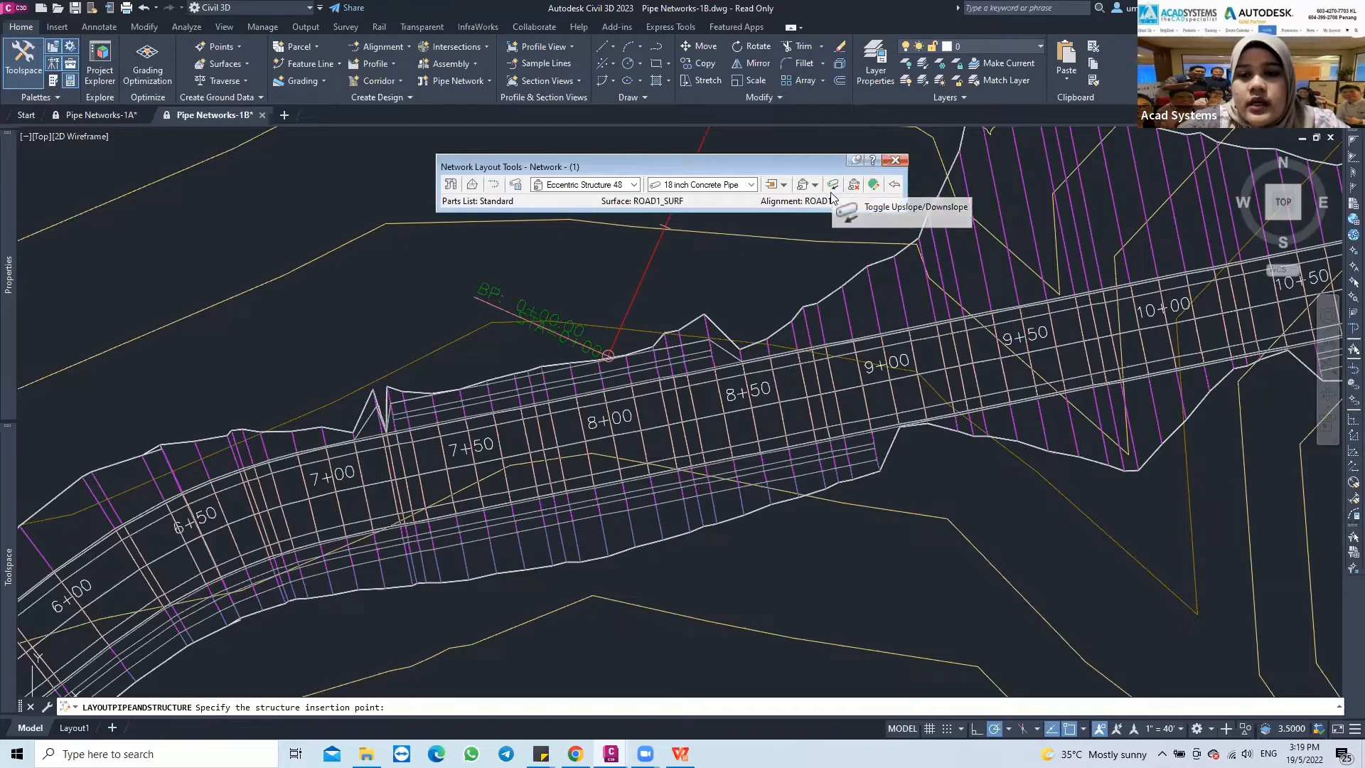
{"action": "left_click", "coordinate": [834, 187]}
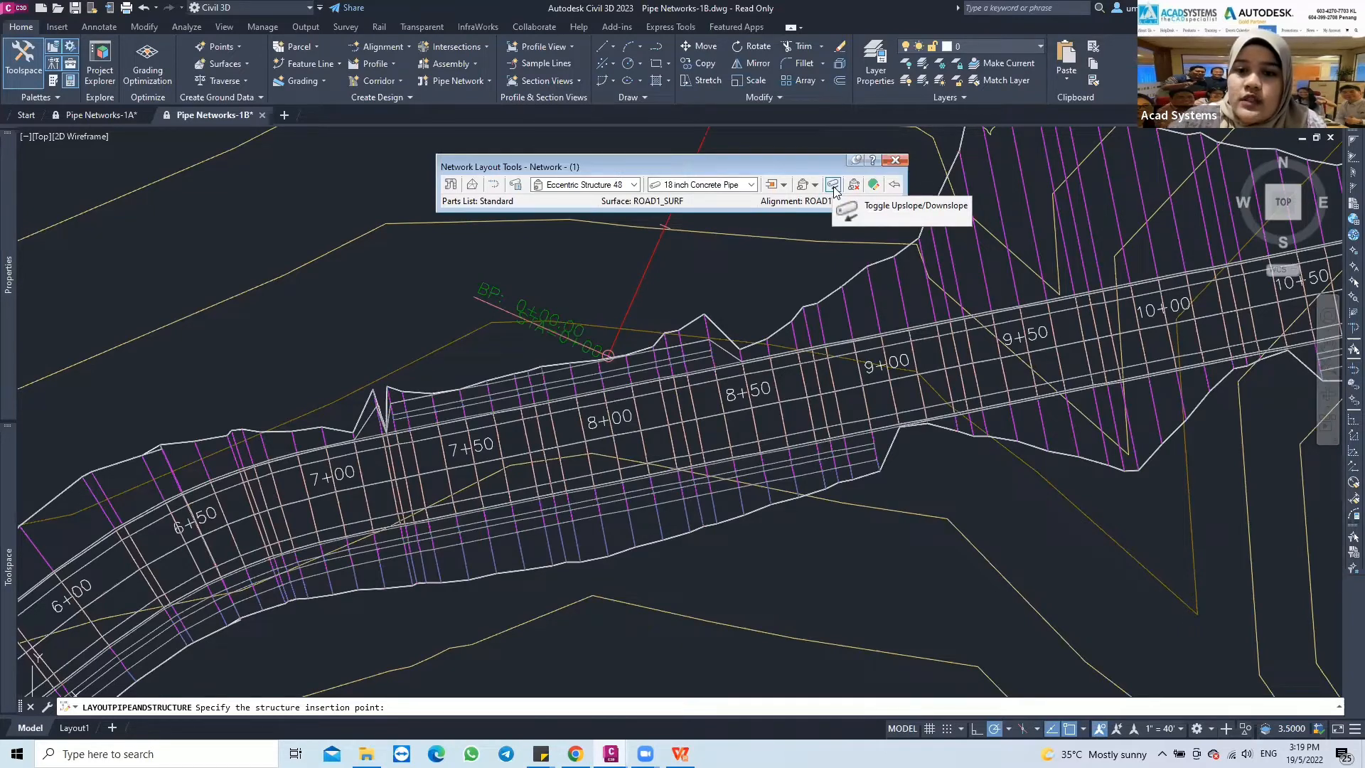
{"action": "left_click", "coordinate": [834, 186]}
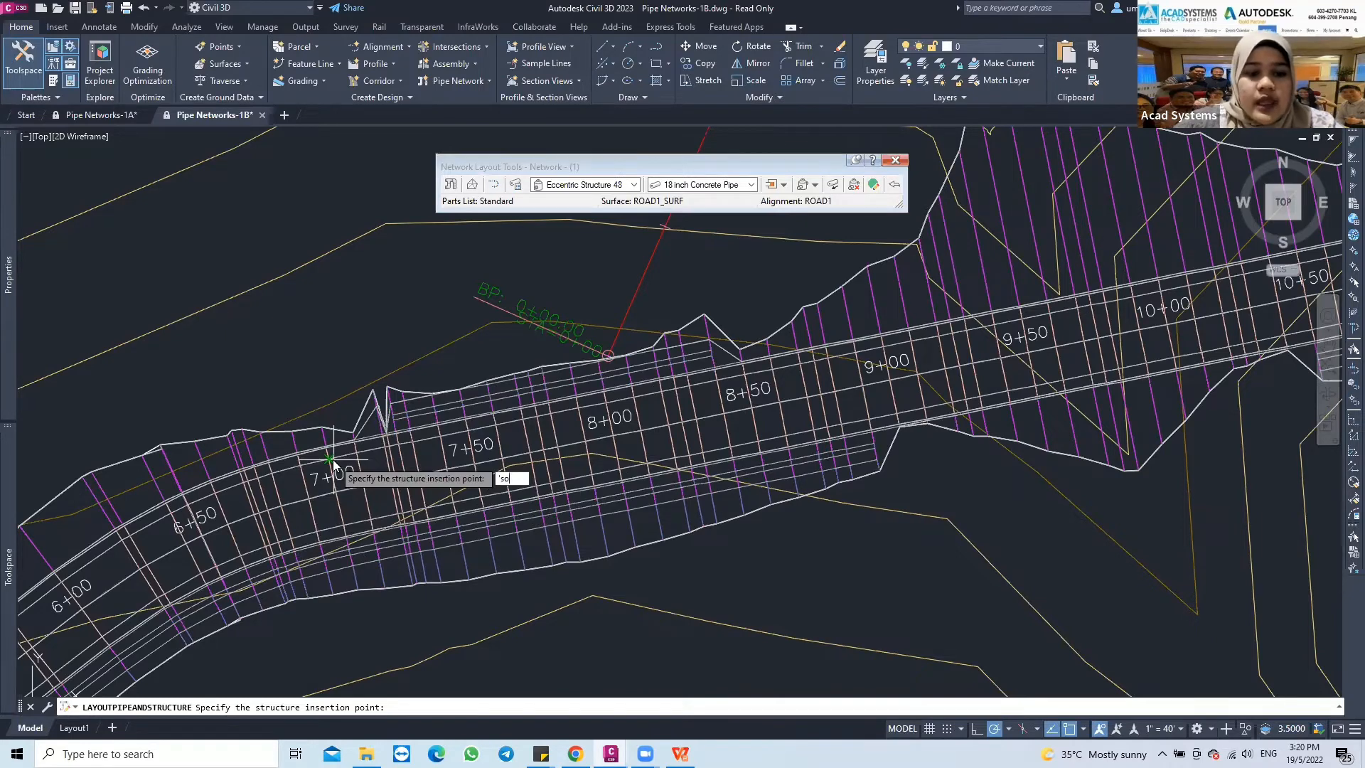
Place the first structure by station and offset from the ROAD1 alignment, at station 7+00 with offset -15
{"action": "key", "text": "Return"}
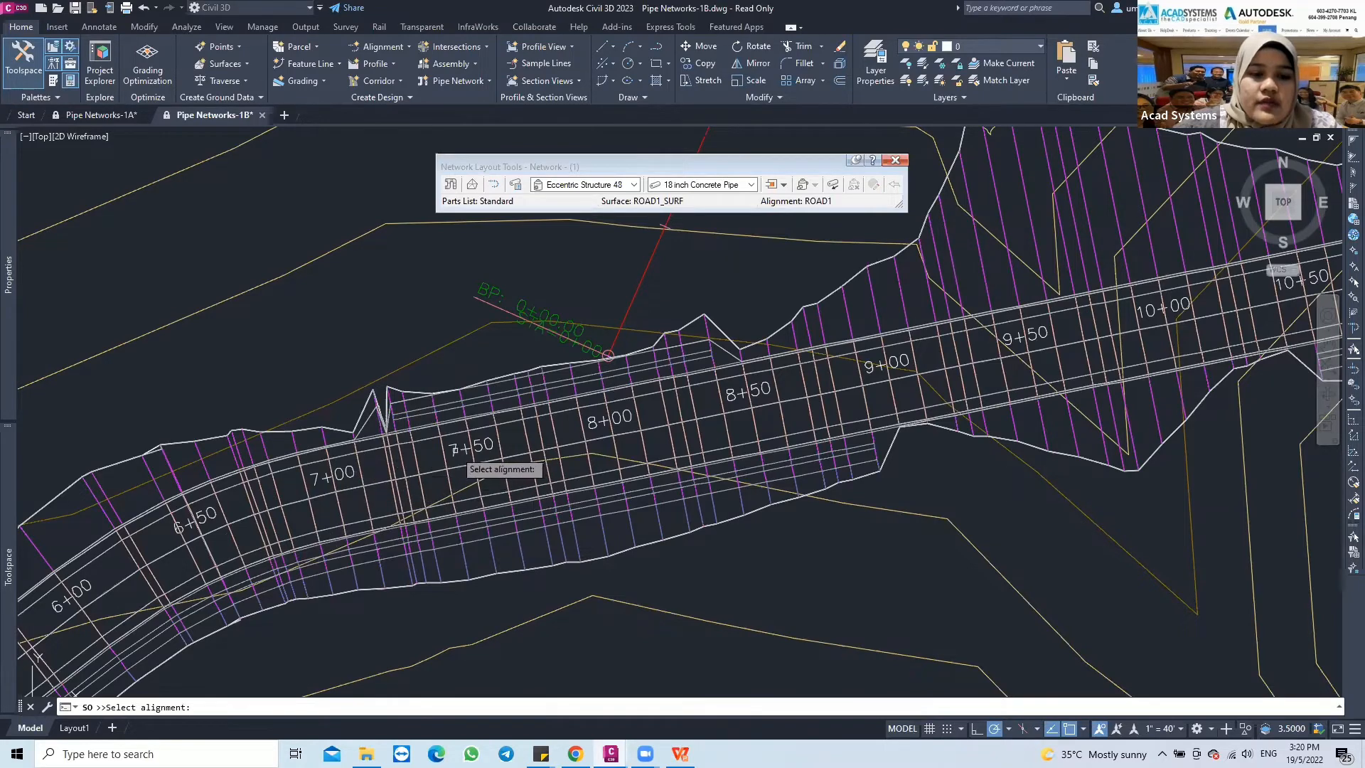
{"action": "left_click", "coordinate": [459, 455]}
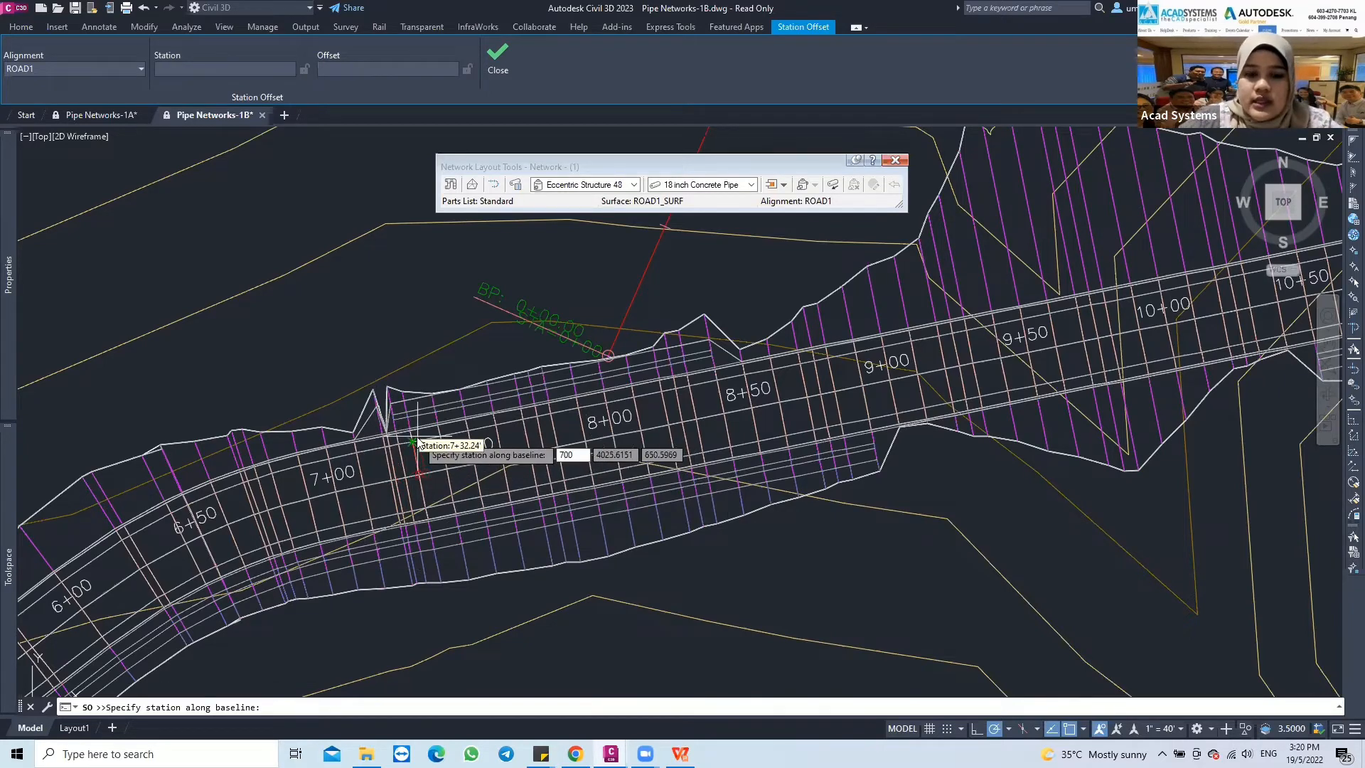
{"action": "key", "text": "Return"}
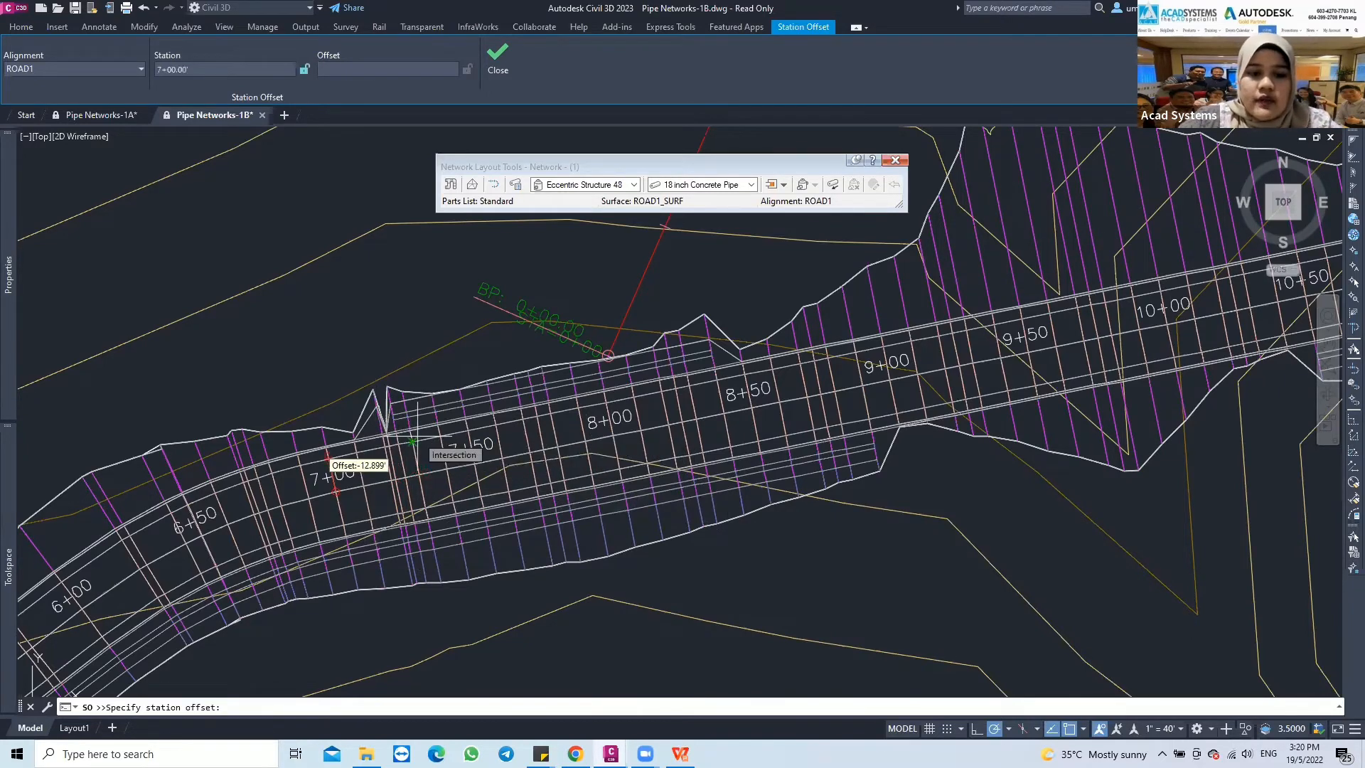
{"action": "type", "text": "-"}
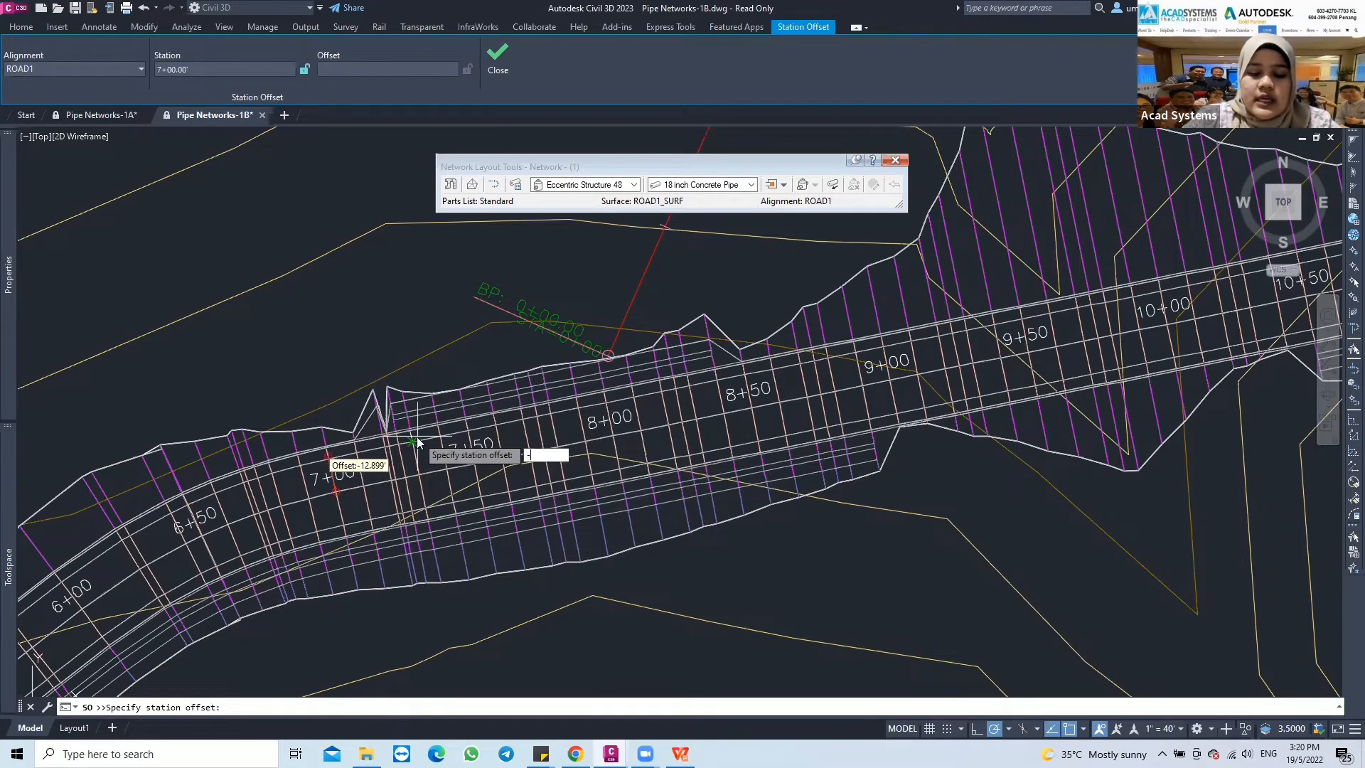
{"action": "type", "text": "15.000'"}
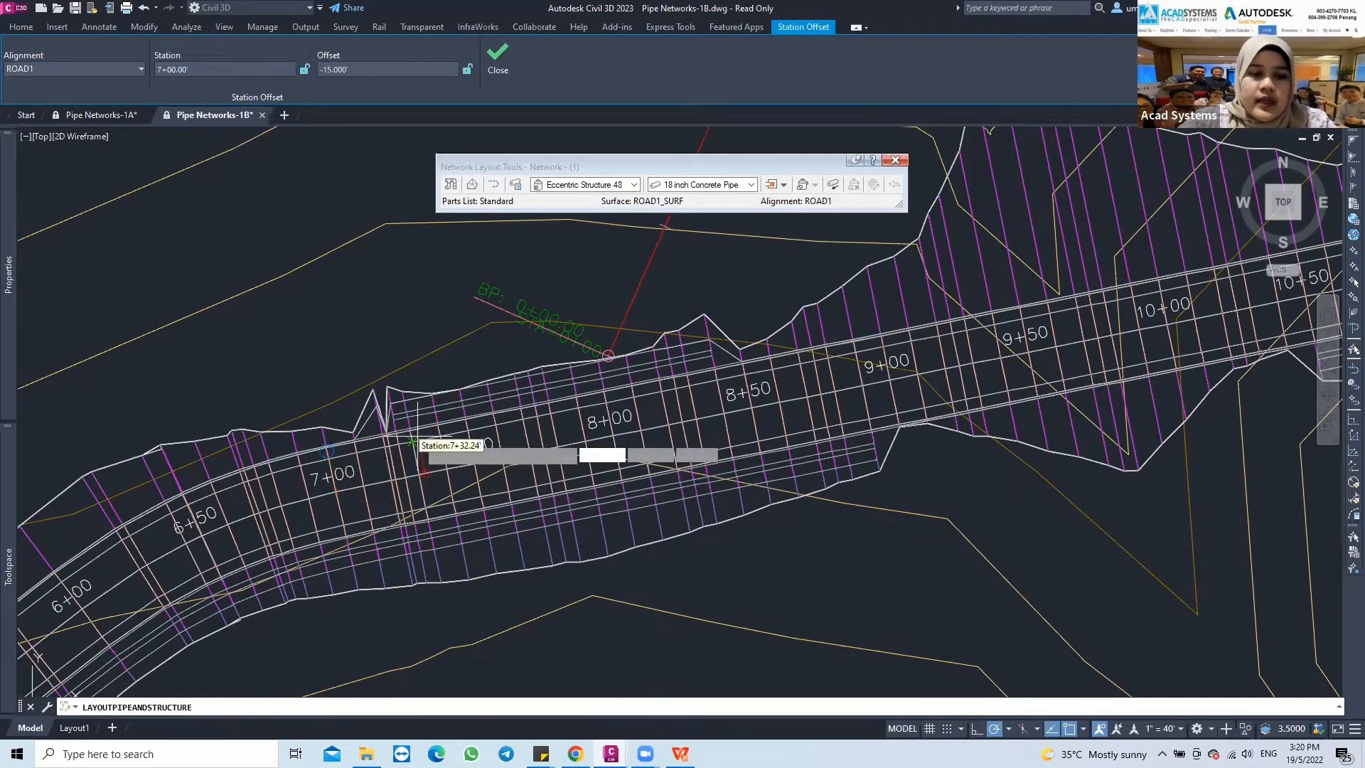
{"action": "key", "text": "Return"}
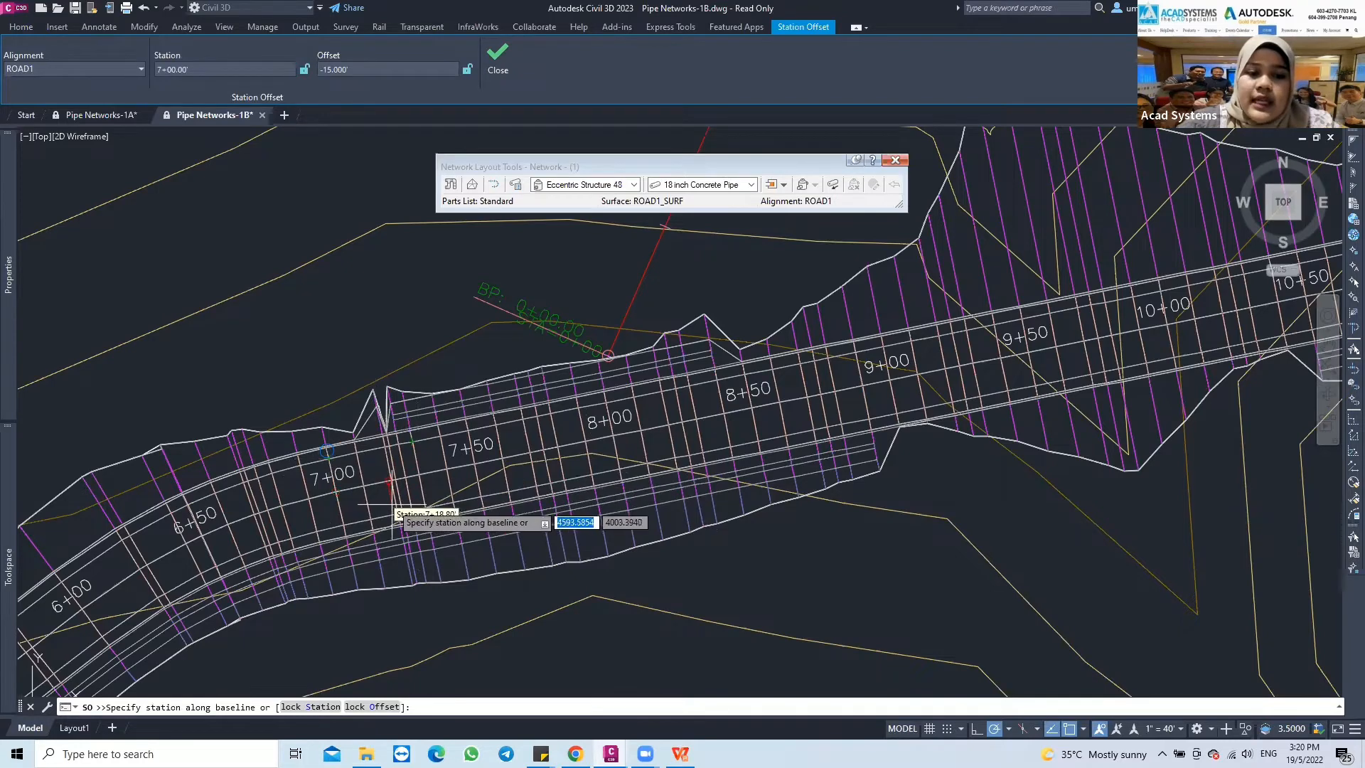
Place the next structure with its connecting pipe at station 8+00, offset -15 from ROAD1
{"action": "scroll", "coordinate": [350, 491], "scroll_direction": "up", "scroll_amount": 2}
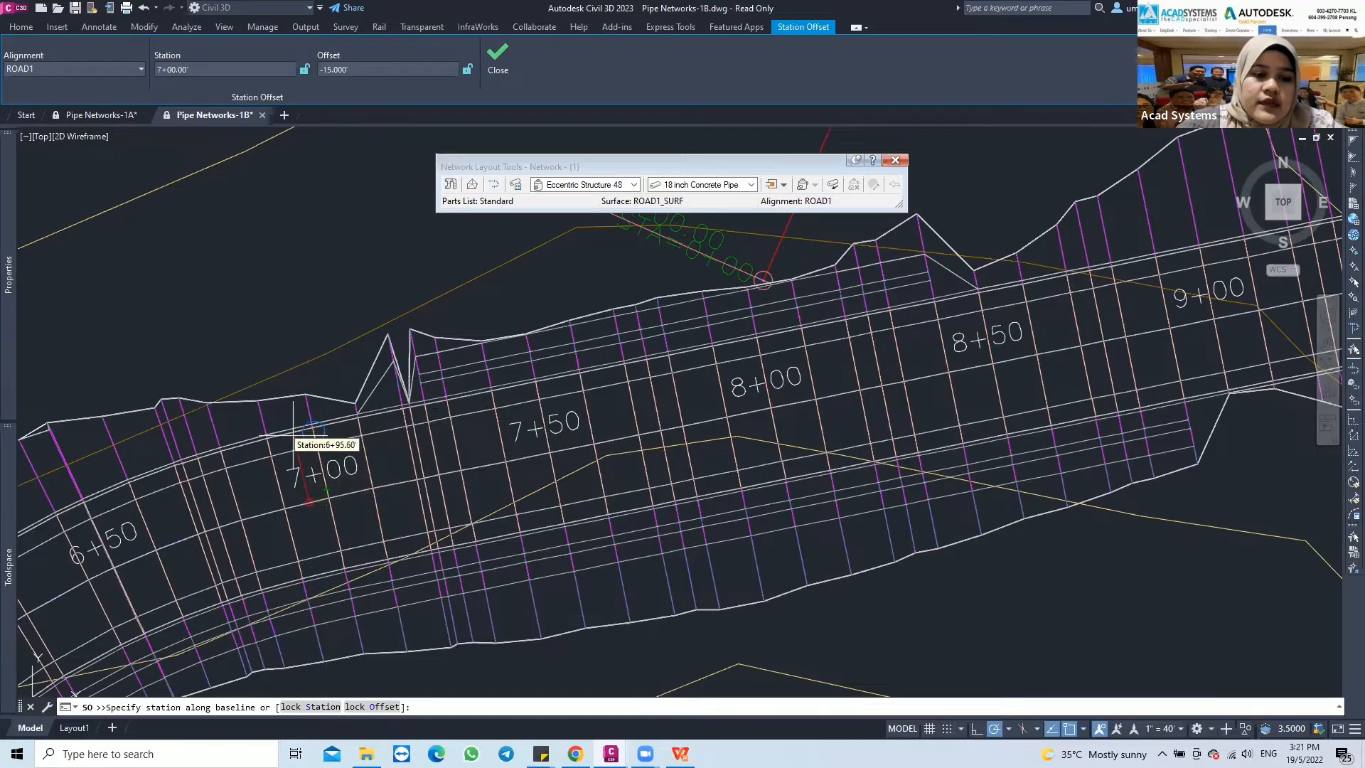
{"action": "scroll", "coordinate": [313, 418], "scroll_direction": "up", "scroll_amount": 2}
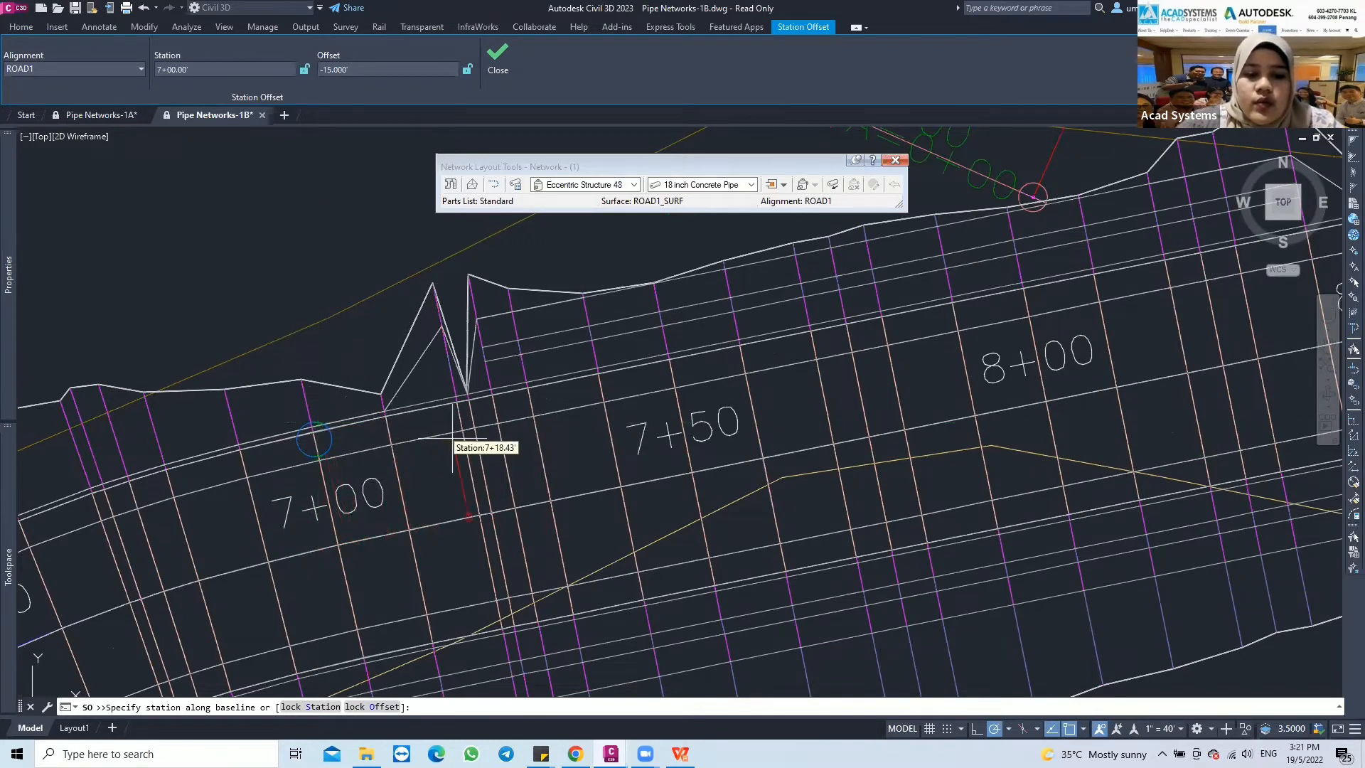
{"action": "middle_click_drag", "start_coordinate": [498, 444], "coordinate": [470, 457]}
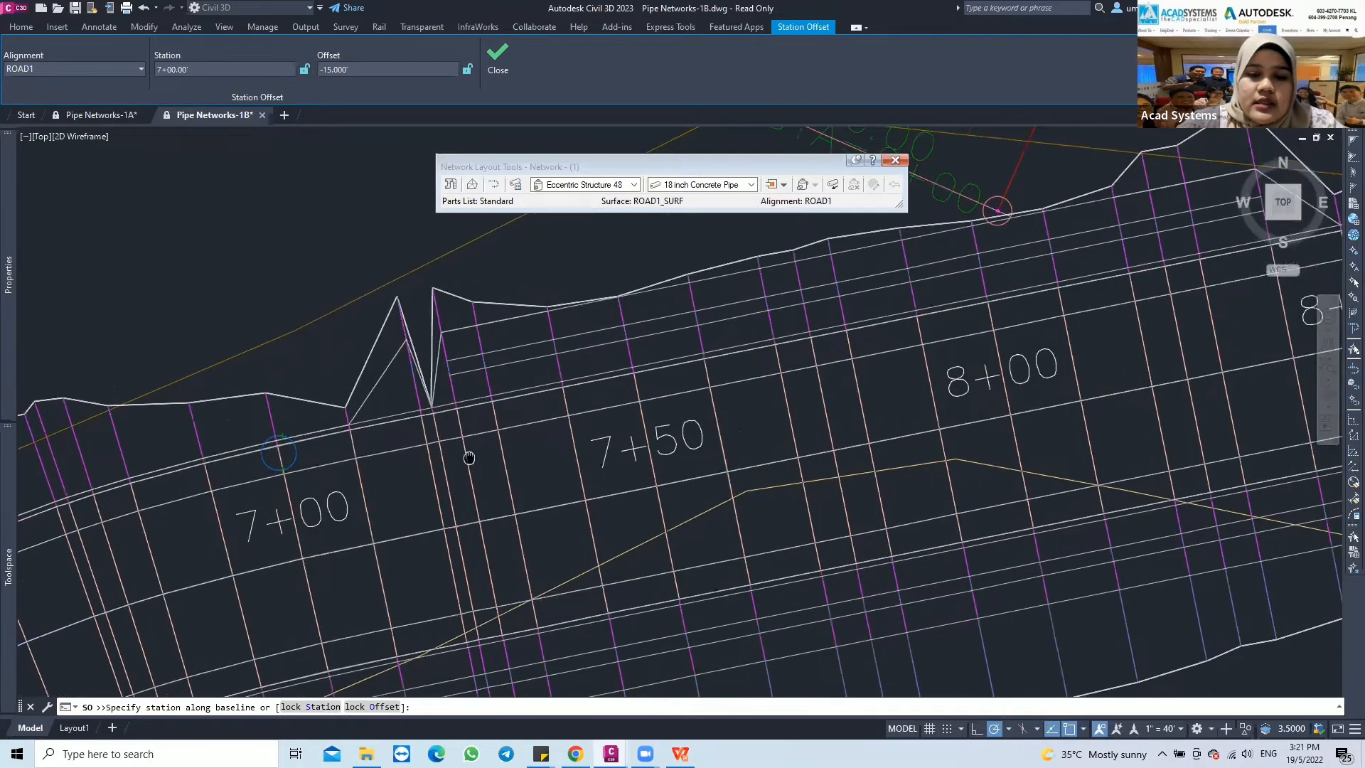
{"action": "scroll", "coordinate": [470, 458], "scroll_direction": "down", "scroll_amount": 3}
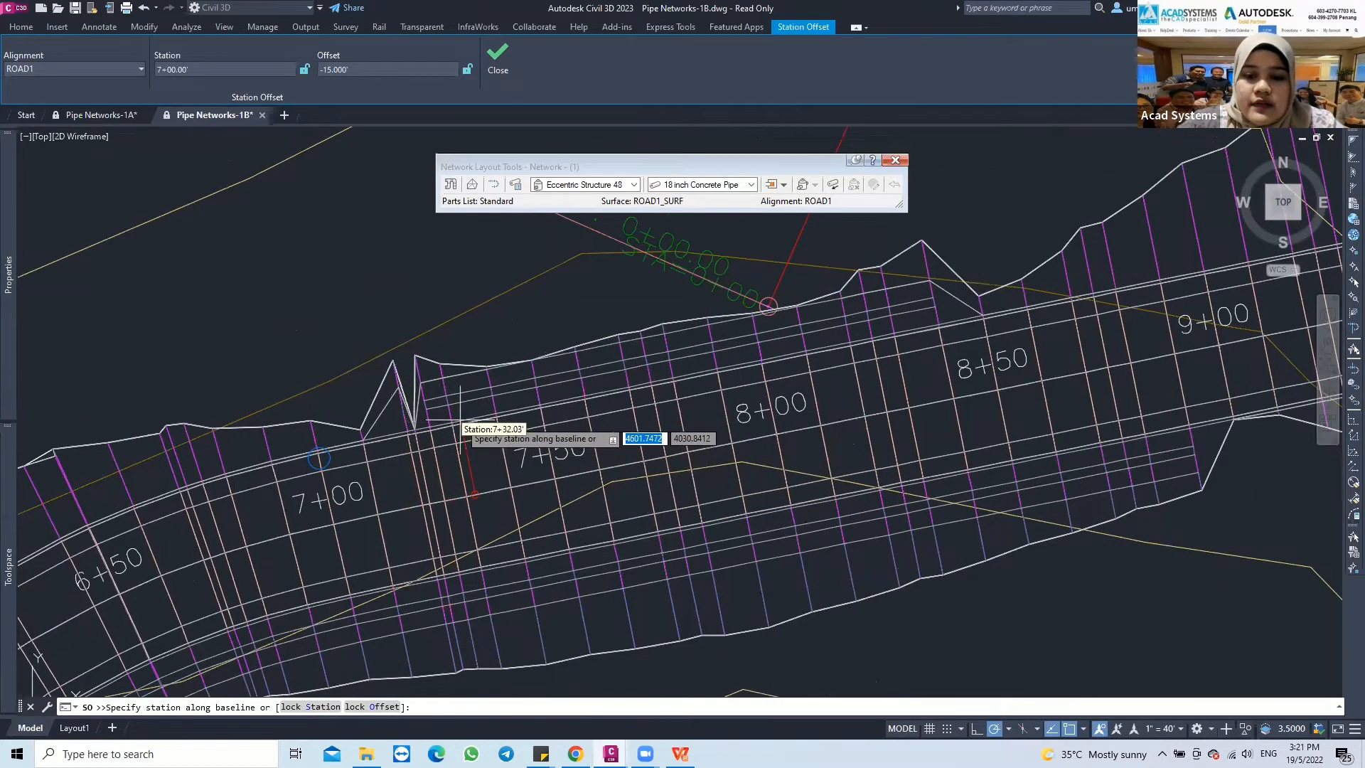
{"action": "type", "text": "800"}
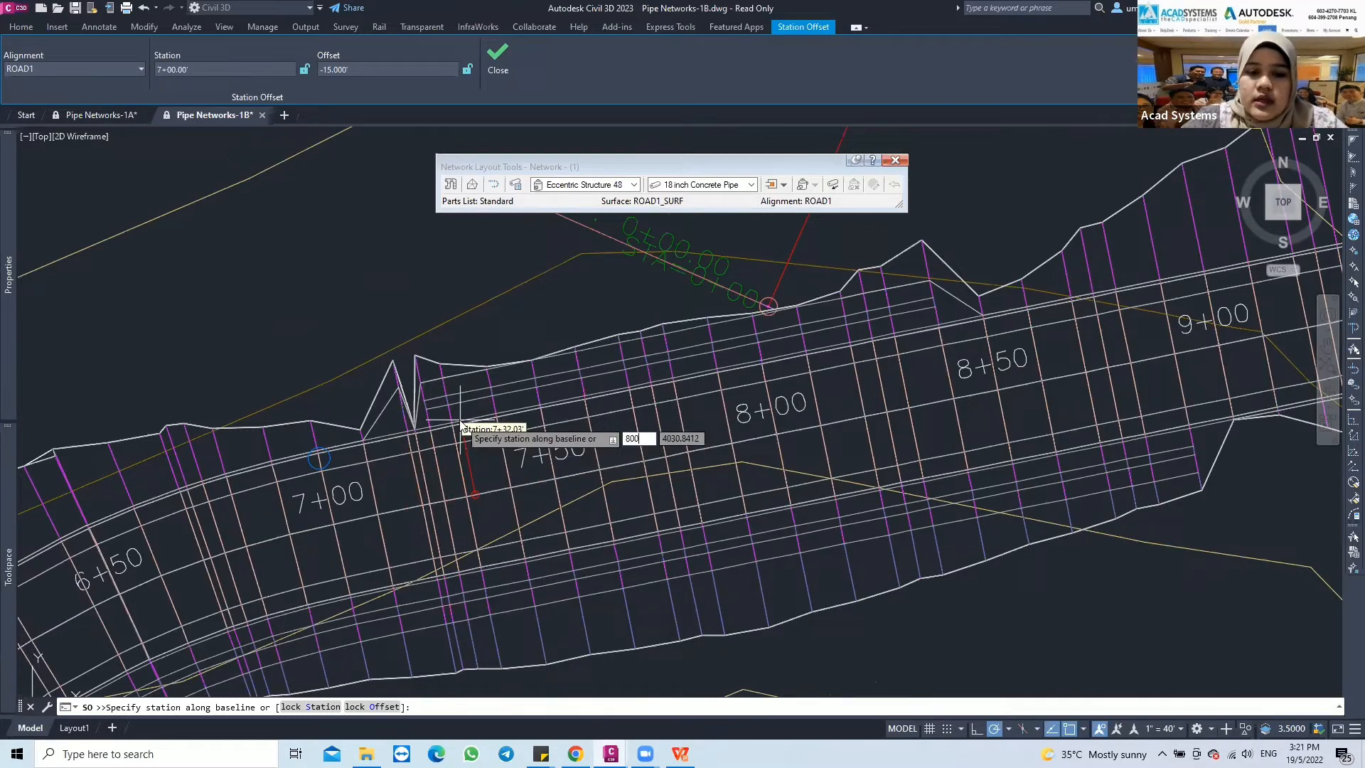
{"action": "key", "text": "Return"}
{"action": "type", "text": "-"}
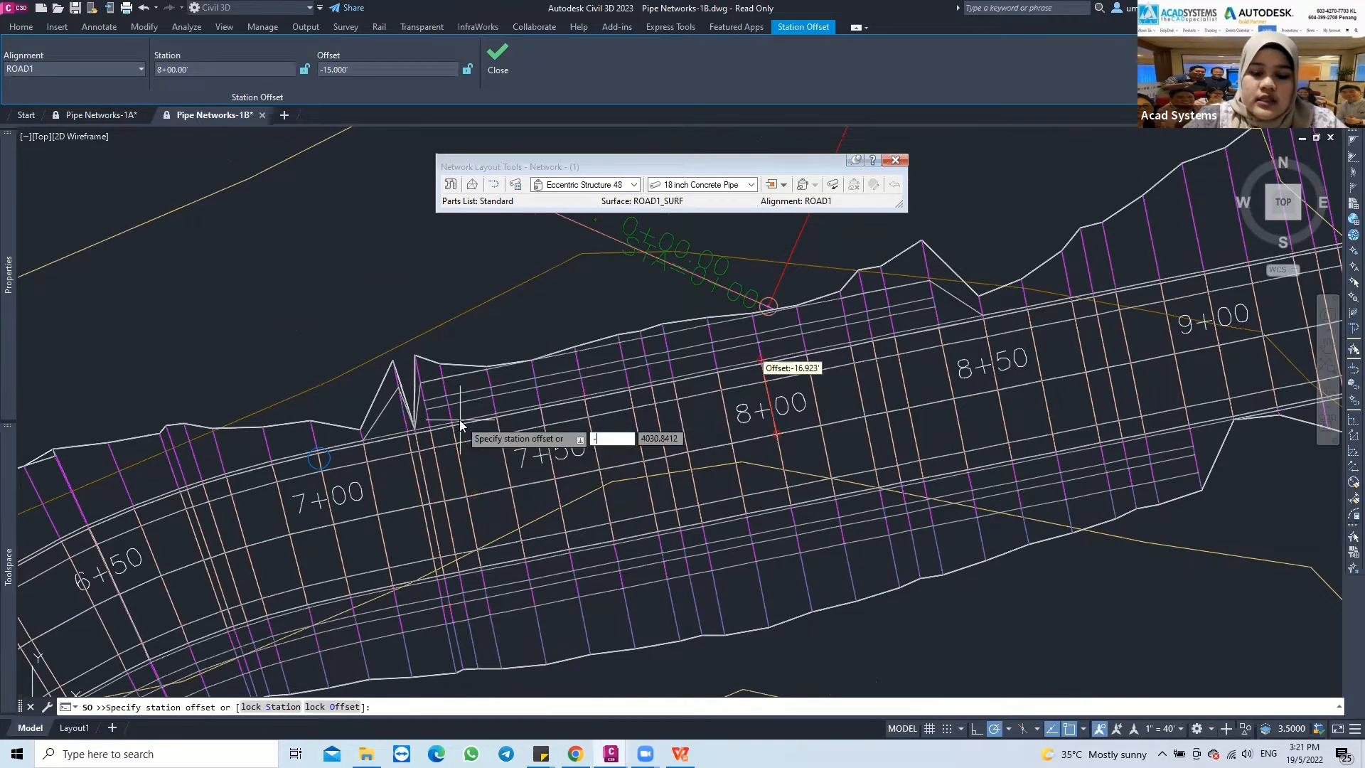
{"action": "type", "text": "15"}
{"action": "key", "text": "Return"}
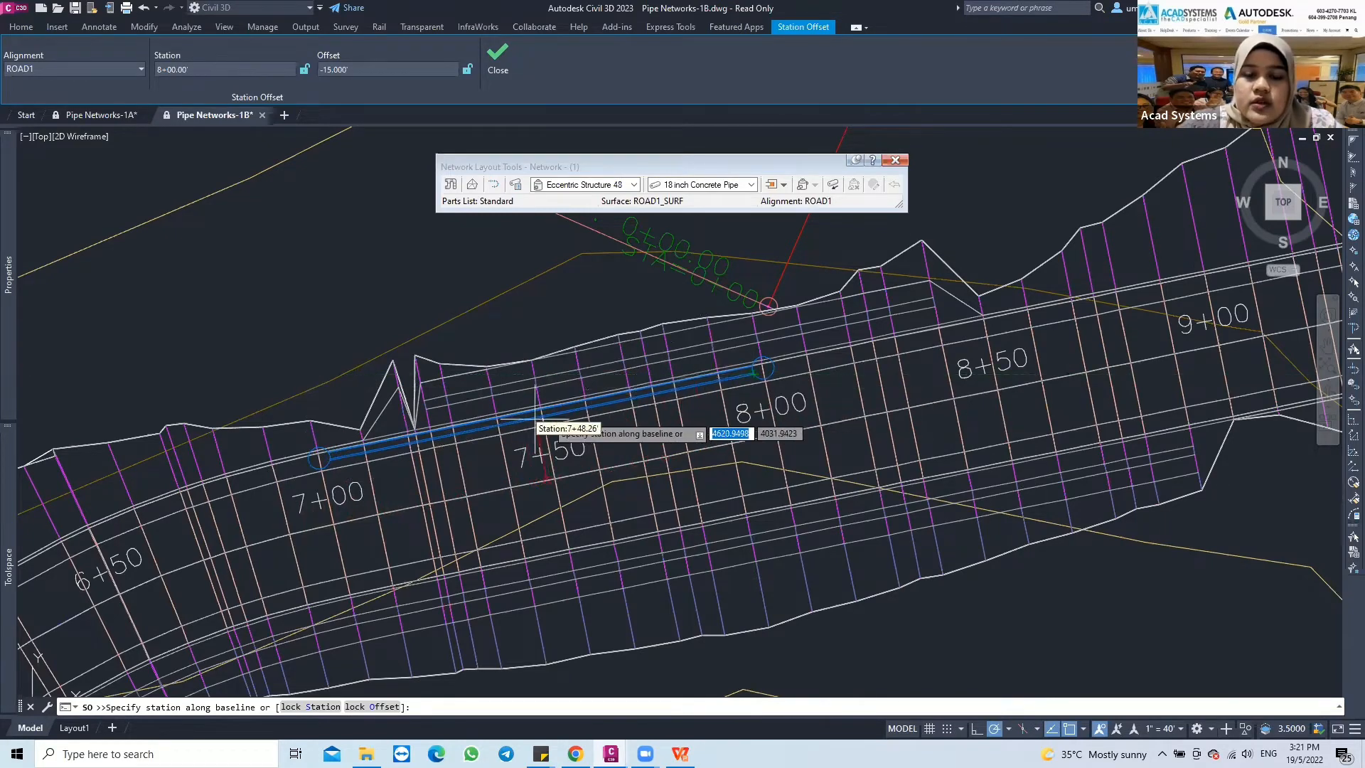
Continue the pipe run to a structure at station 9+50 with offset -15 from ROAD1
{"action": "mouse_move", "coordinate": [632, 394]}
{"action": "middle_mouse_down"}
{"action": "mouse_move", "coordinate": [618, 414]}
{"action": "mouse_move", "coordinate": [382, 444]}
{"action": "middle_mouse_up"}
{"action": "middle_click_drag", "start_coordinate": [673, 380], "coordinate": [626, 401]}
{"action": "middle_click_drag", "start_coordinate": [848, 360], "coordinate": [605, 422]}
{"action": "scroll", "coordinate": [606, 422], "scroll_direction": "down", "scroll_amount": 2}
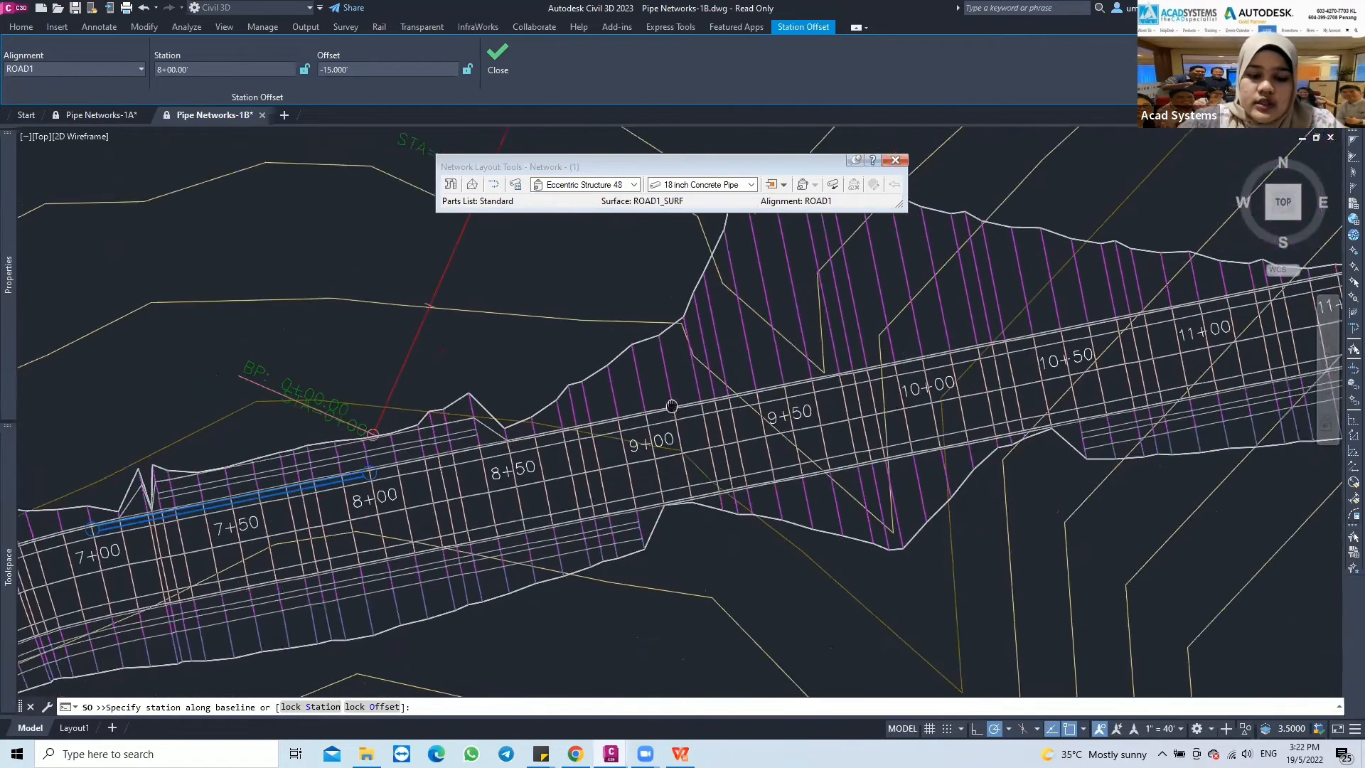
{"action": "middle_click_drag", "start_coordinate": [684, 393], "coordinate": [631, 418]}
{"action": "scroll", "coordinate": [631, 419], "scroll_direction": "up", "scroll_amount": 2}
{"action": "type", "text": "950"}
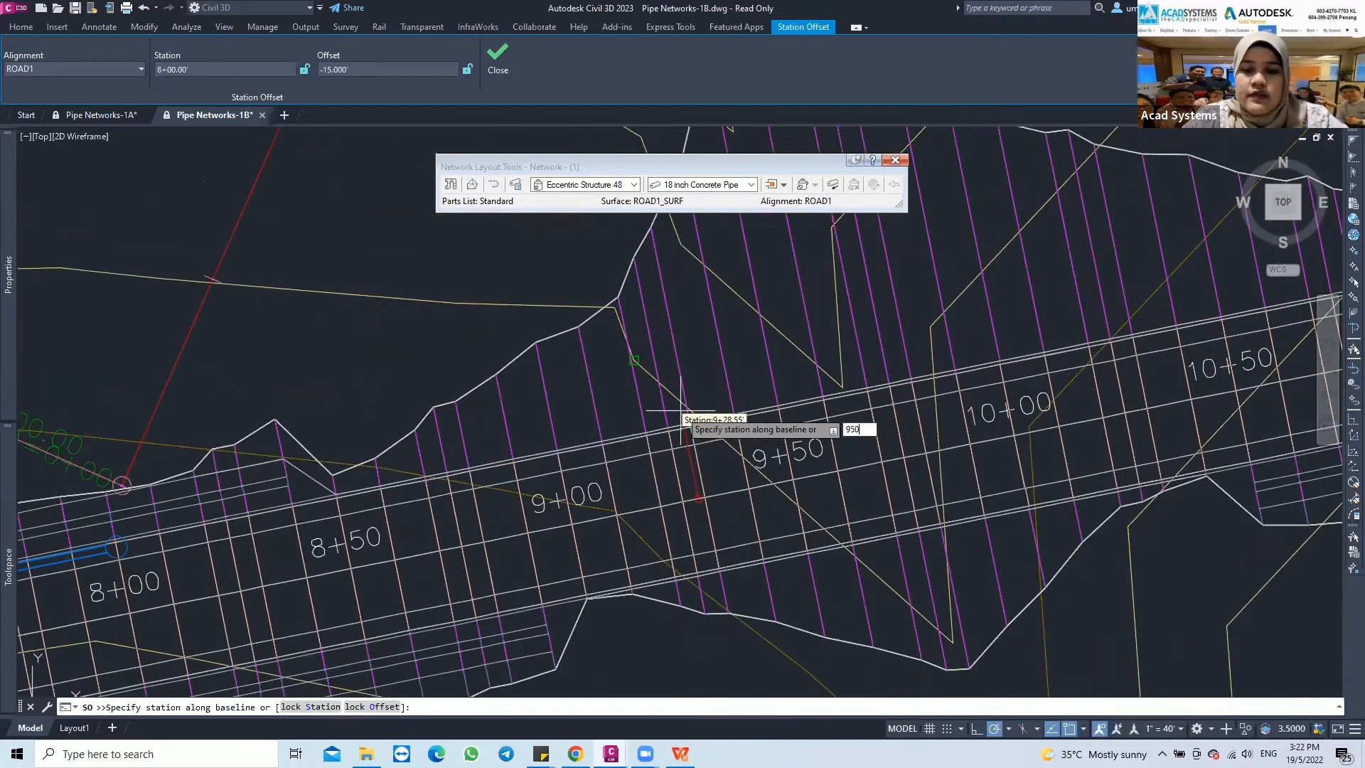
{"action": "key", "text": "Return"}
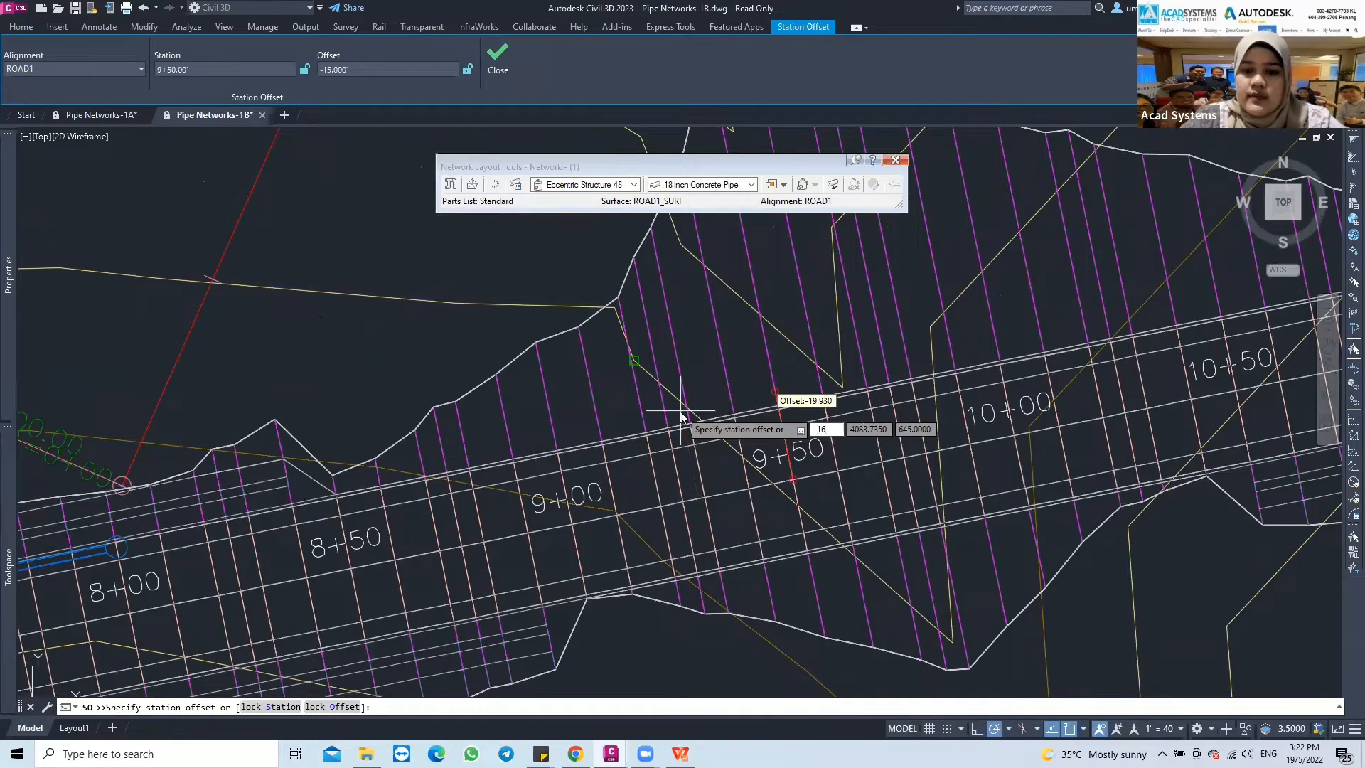
{"action": "key", "text": "Return"}
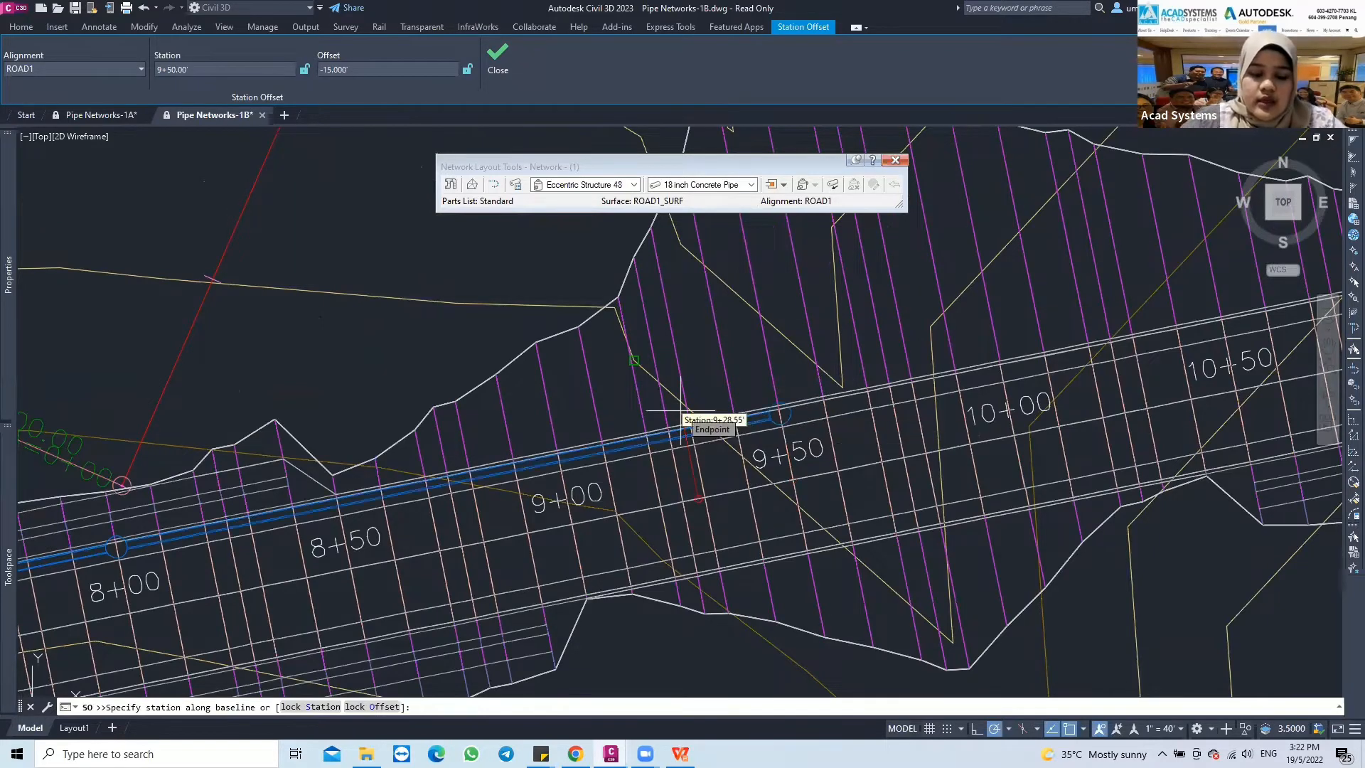
Extend the network with a pipe and structure at station 11+00, offset -15
{"action": "type", "text": "1100"}
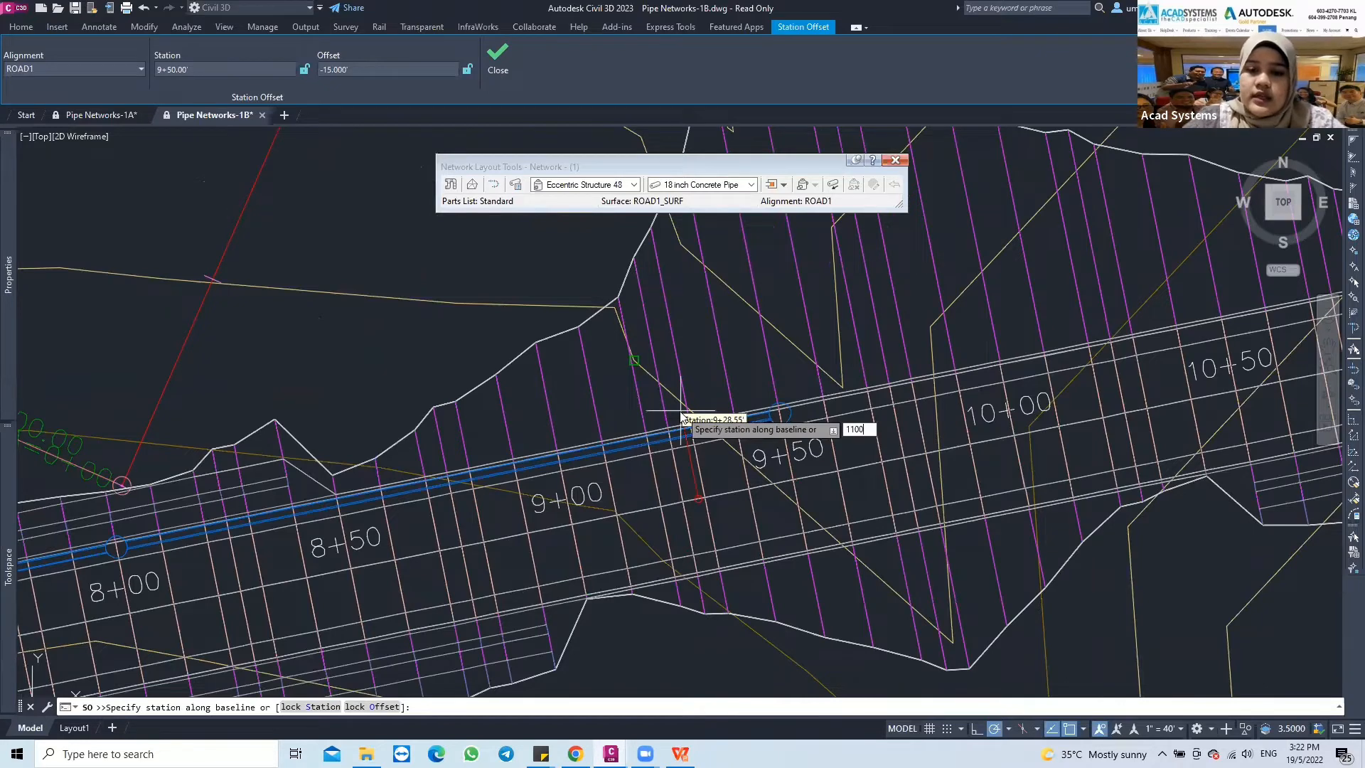
{"action": "key", "text": "Return"}
{"action": "type", "text": "-1"}
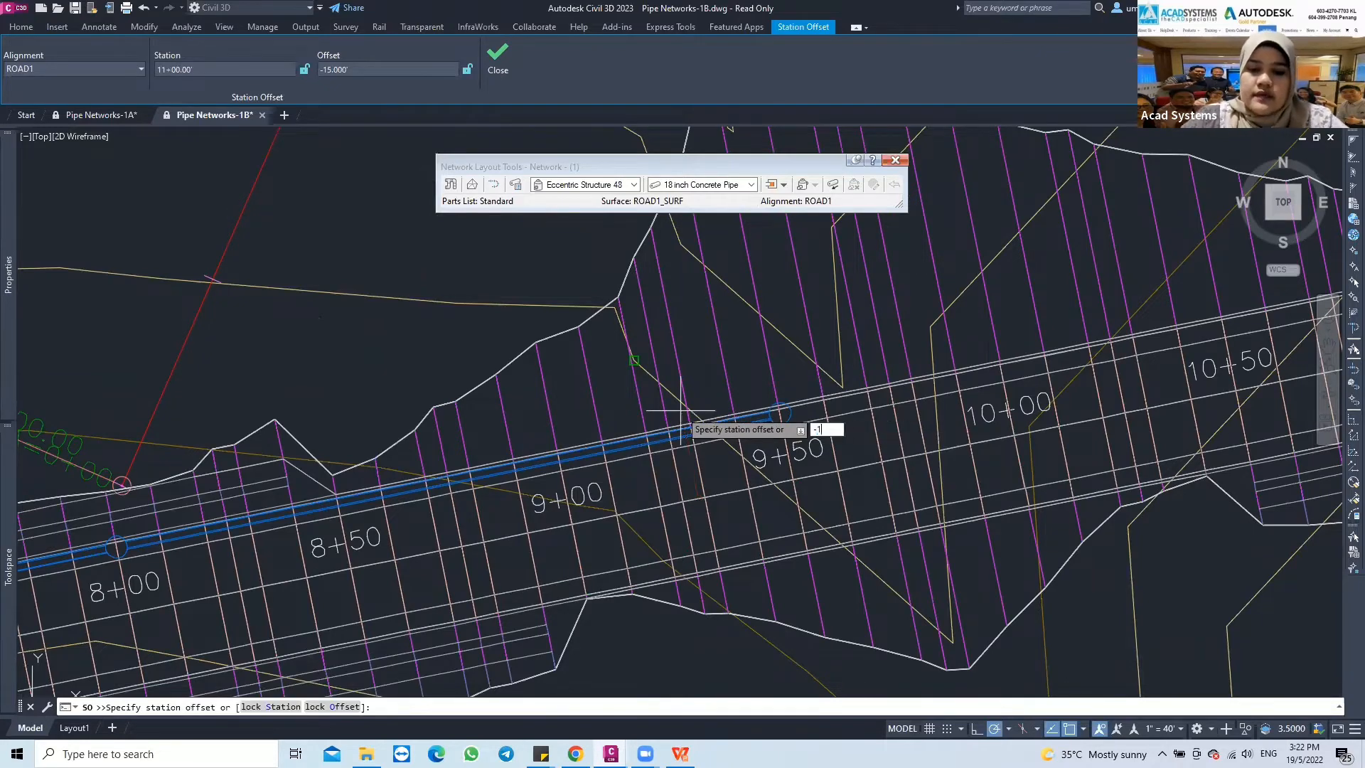
{"action": "type", "text": "5"}
{"action": "key", "text": "Return"}
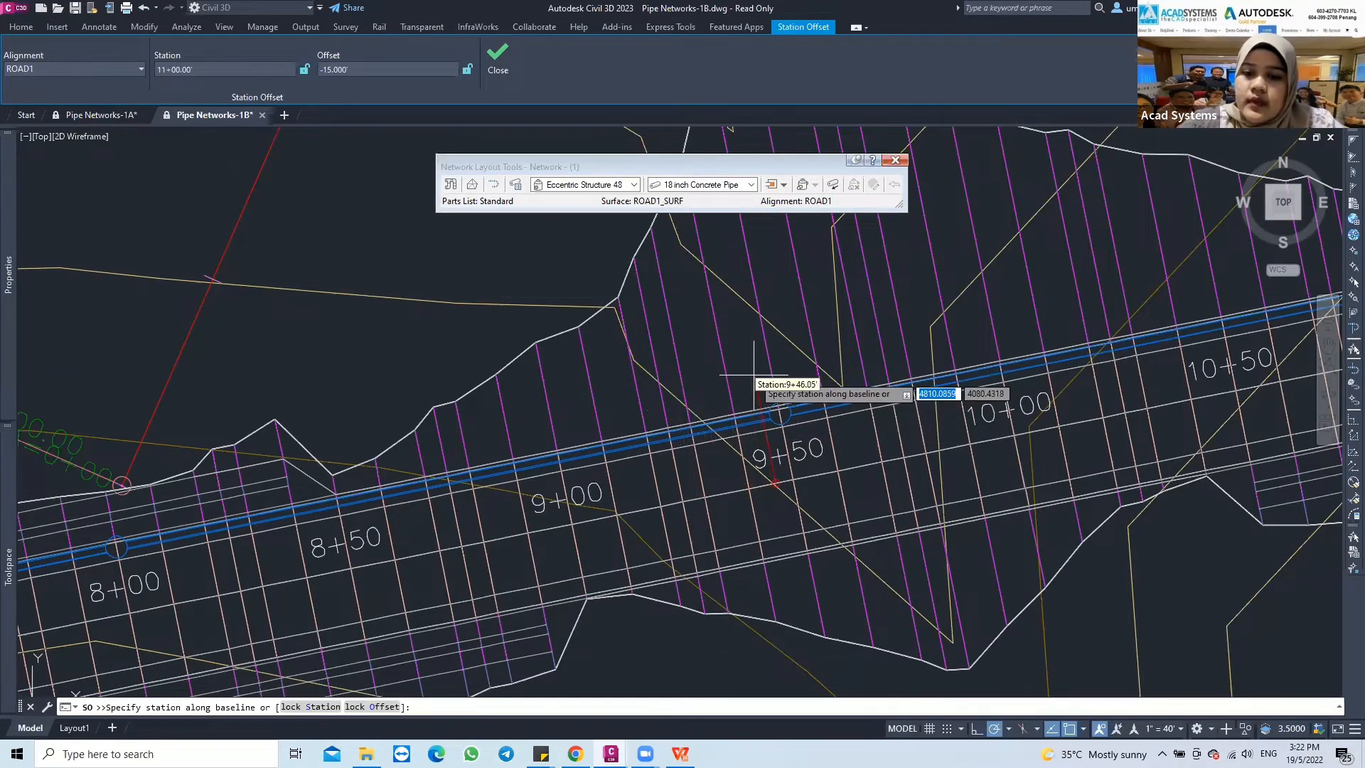
Add the last structure of the straight run at station 12+50, offset -15, and end the layout command
{"action": "scroll", "coordinate": [753, 375], "scroll_direction": "down", "scroll_amount": 2}
{"action": "middle_click_drag", "start_coordinate": [701, 393], "coordinate": [436, 475]}
{"action": "middle_click_drag", "start_coordinate": [918, 362], "coordinate": [564, 433]}
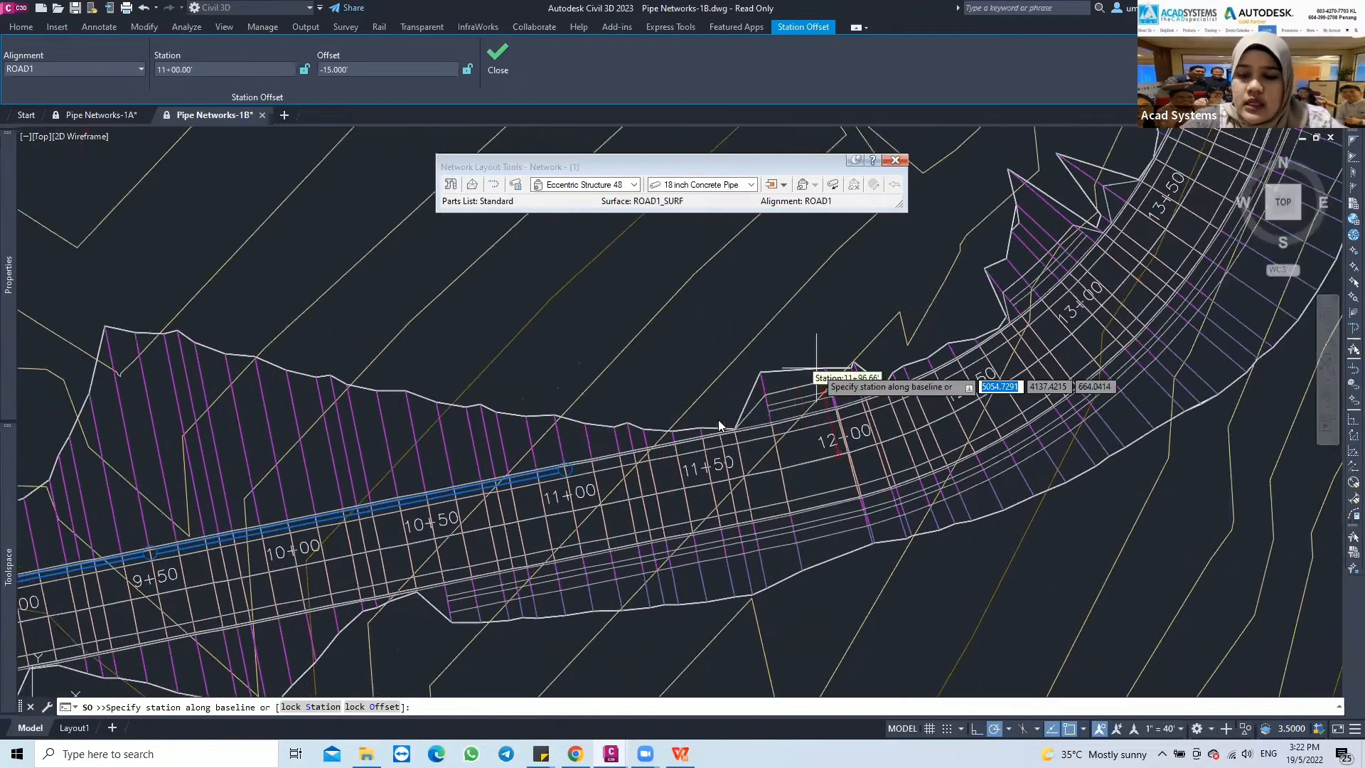
{"action": "middle_click_drag", "start_coordinate": [816, 369], "coordinate": [720, 419]}
{"action": "type", "text": "12+"}
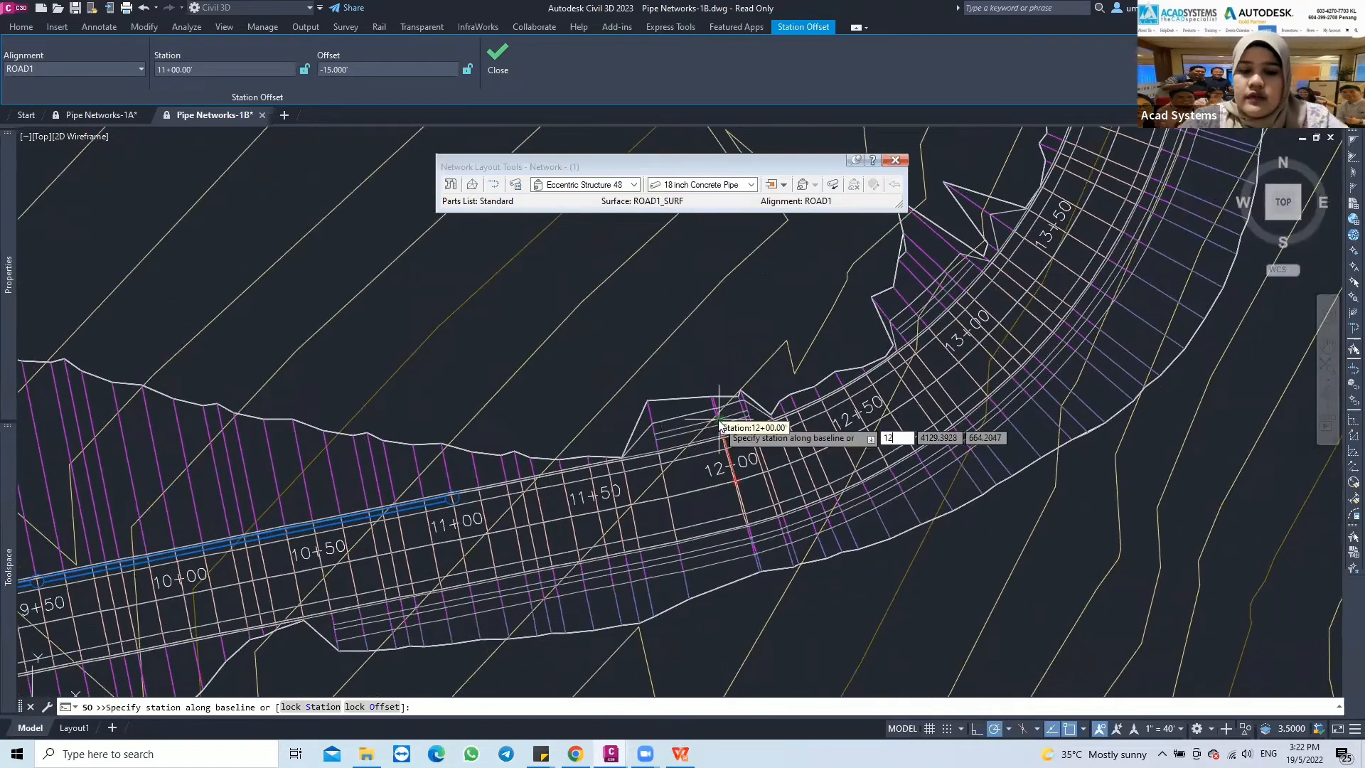
{"action": "type", "text": "50"}
{"action": "key", "text": "Return"}
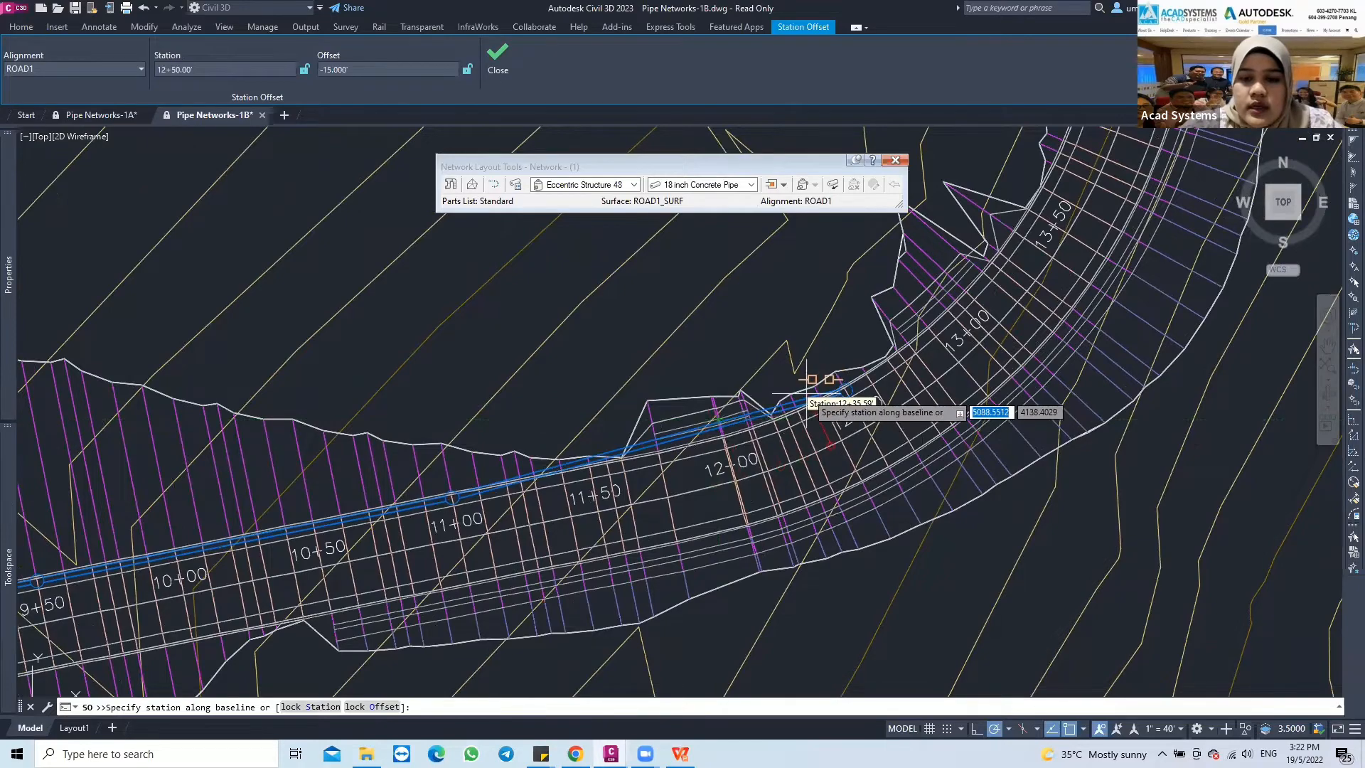
{"action": "key", "text": "Escape"}
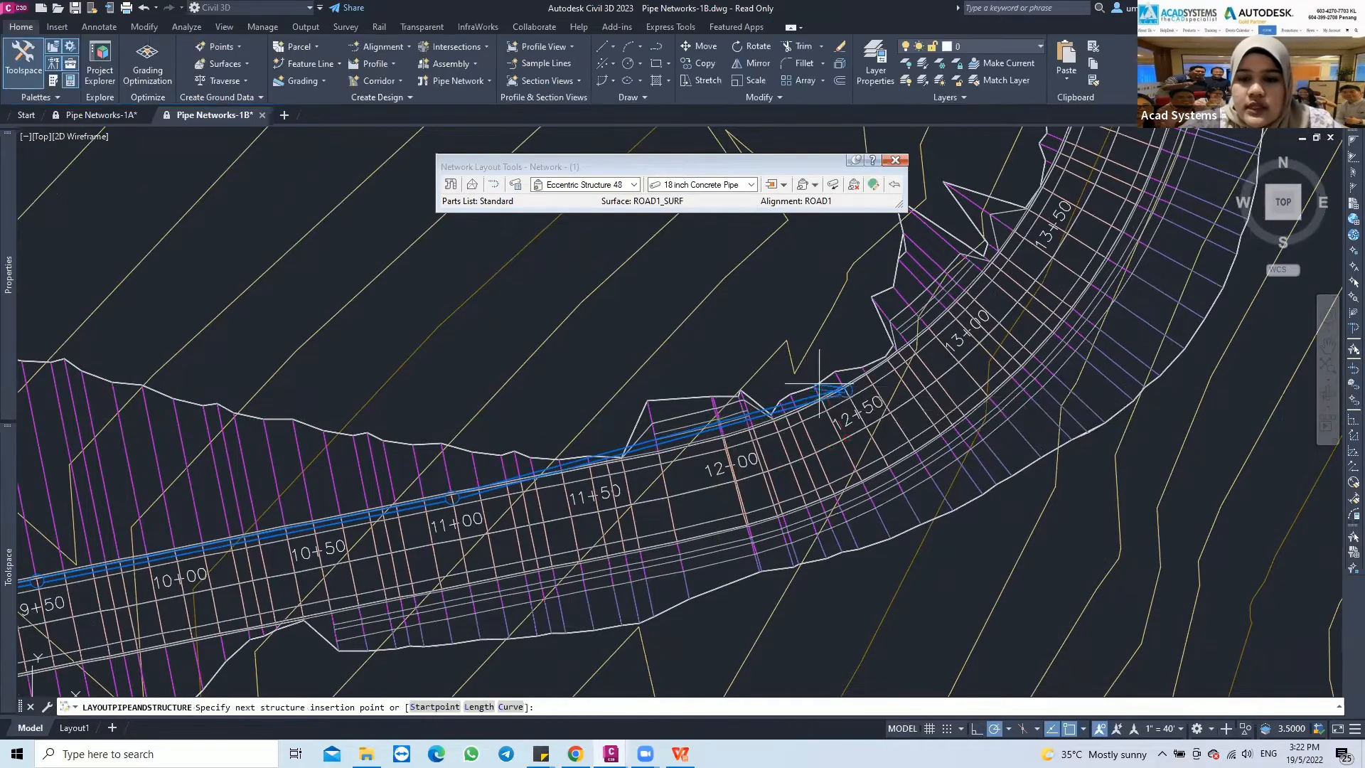
{"action": "key", "text": "Escape"}
Restart drawing Pipes and Structures, connecting to the existing end structure at station 12+50
{"action": "middle_click_drag", "start_coordinate": [931, 348], "coordinate": [827, 371]}
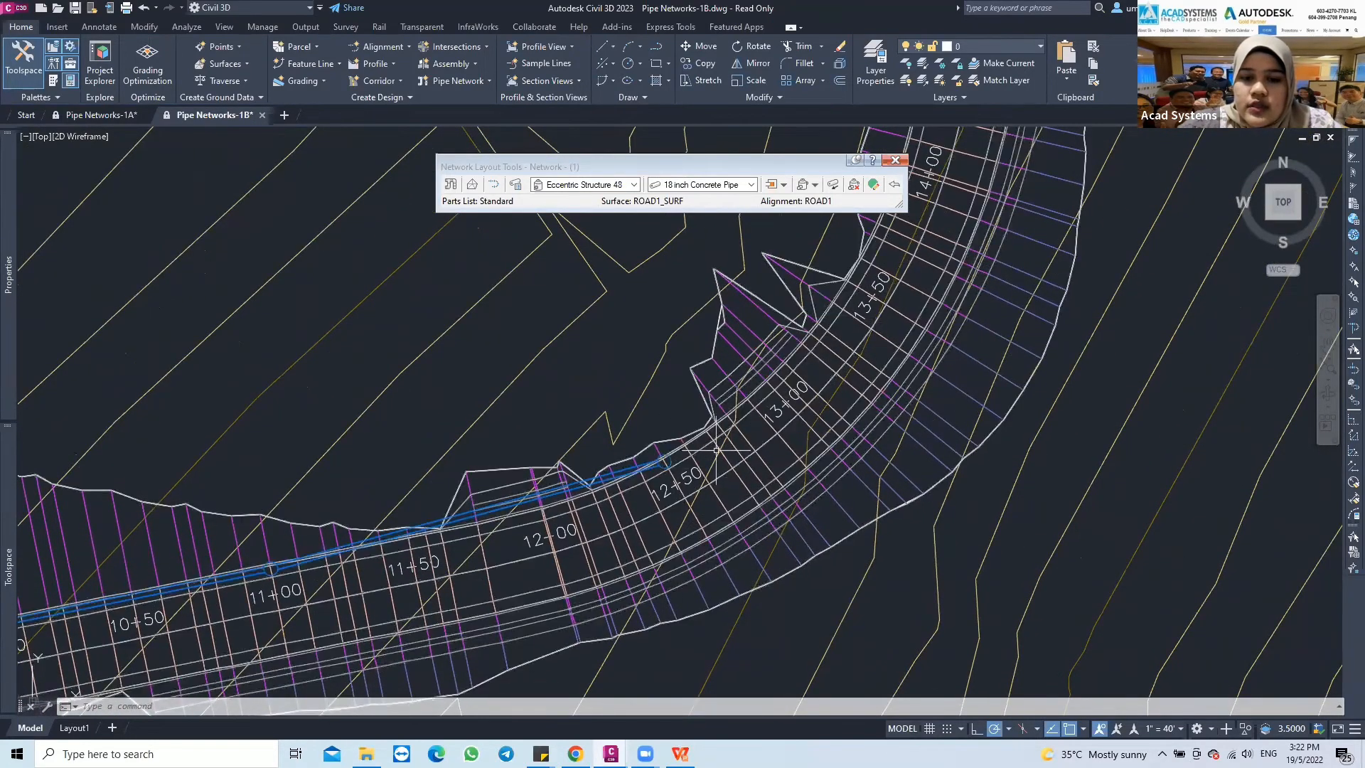
{"action": "scroll", "coordinate": [666, 462], "scroll_direction": "up", "scroll_amount": 1}
{"action": "scroll", "coordinate": [647, 459], "scroll_direction": "up", "scroll_amount": 1}
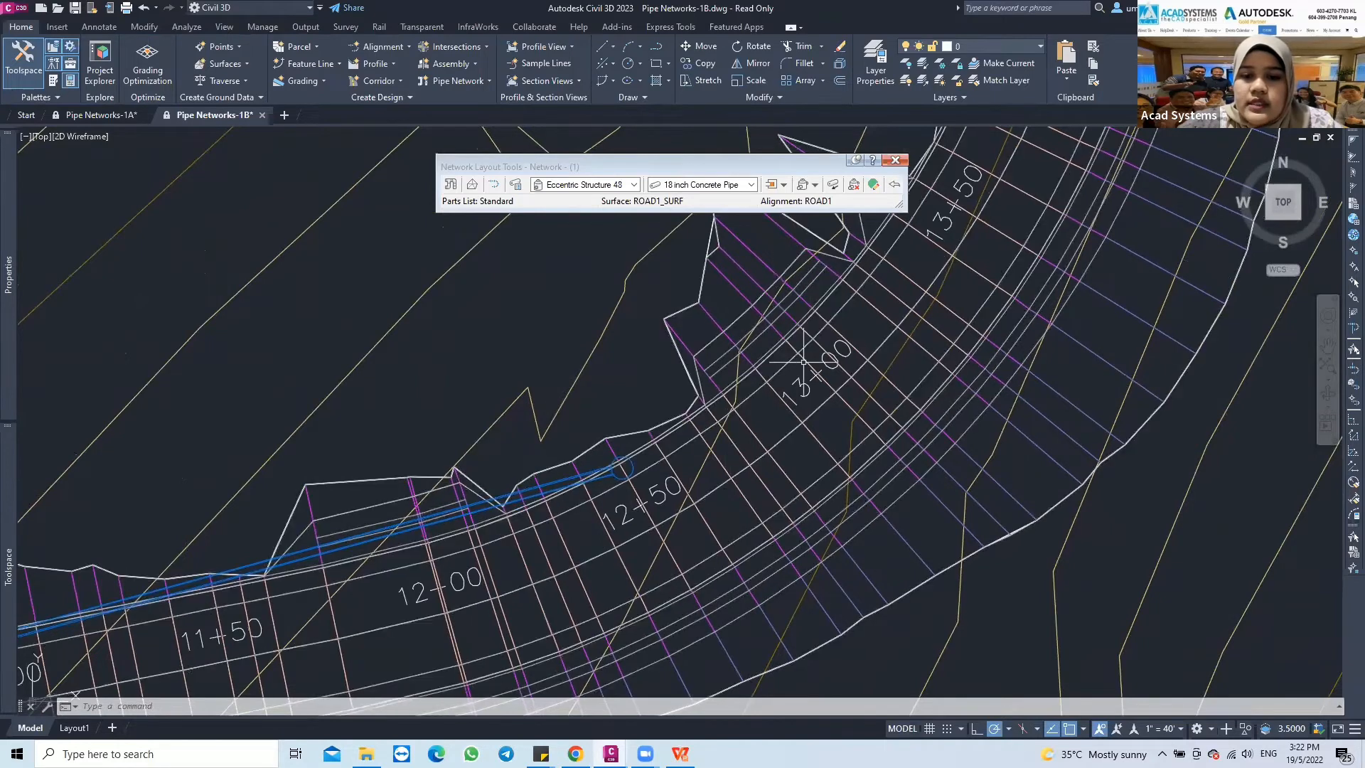
{"action": "middle_click_drag", "start_coordinate": [804, 362], "coordinate": [779, 379]}
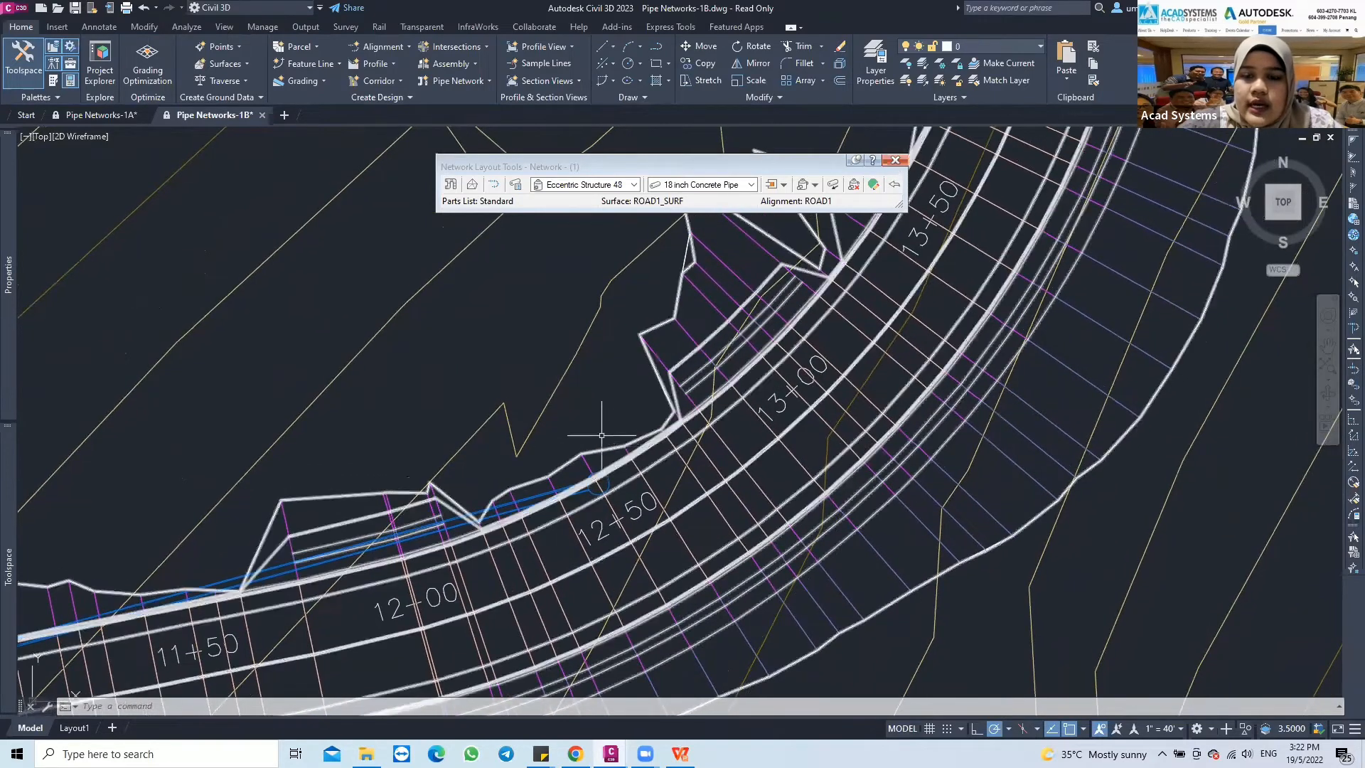
{"action": "left_click", "coordinate": [815, 185]}
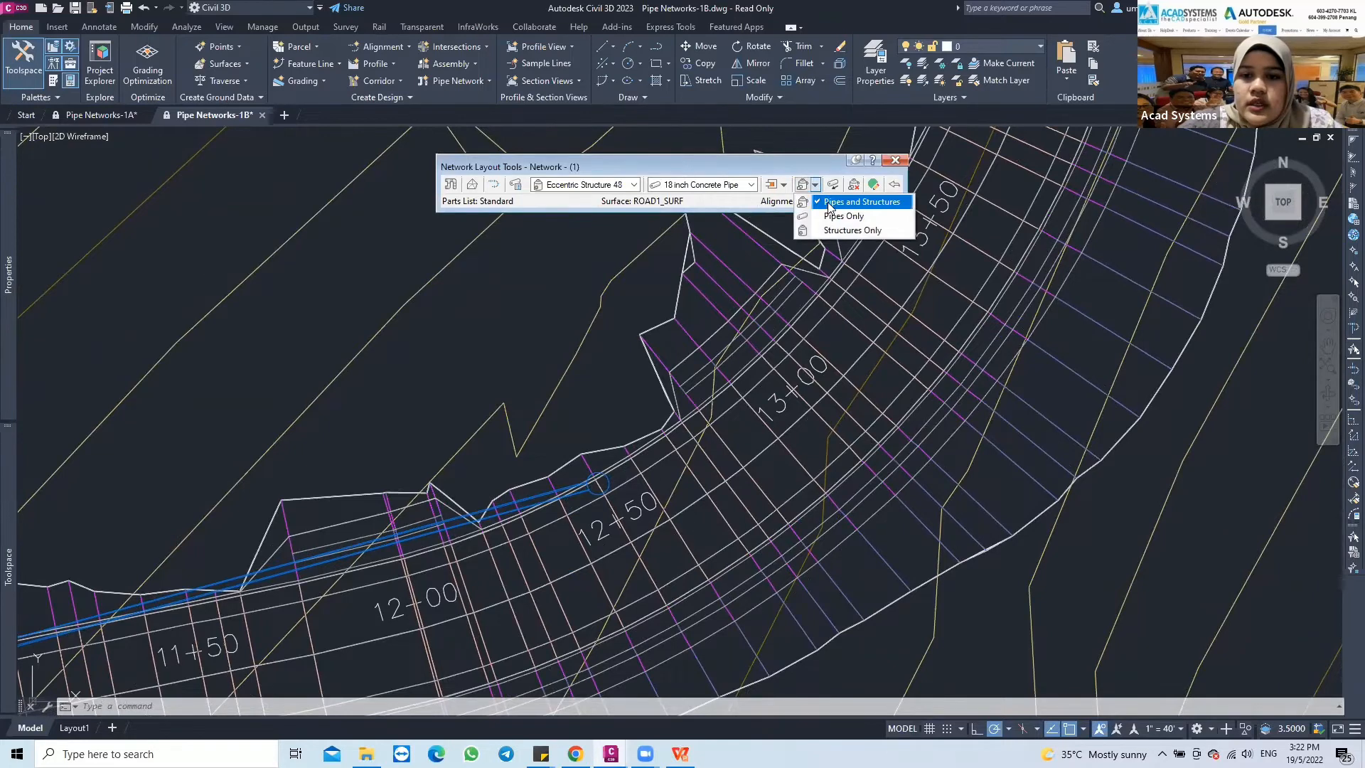
{"action": "left_click", "coordinate": [828, 204]}
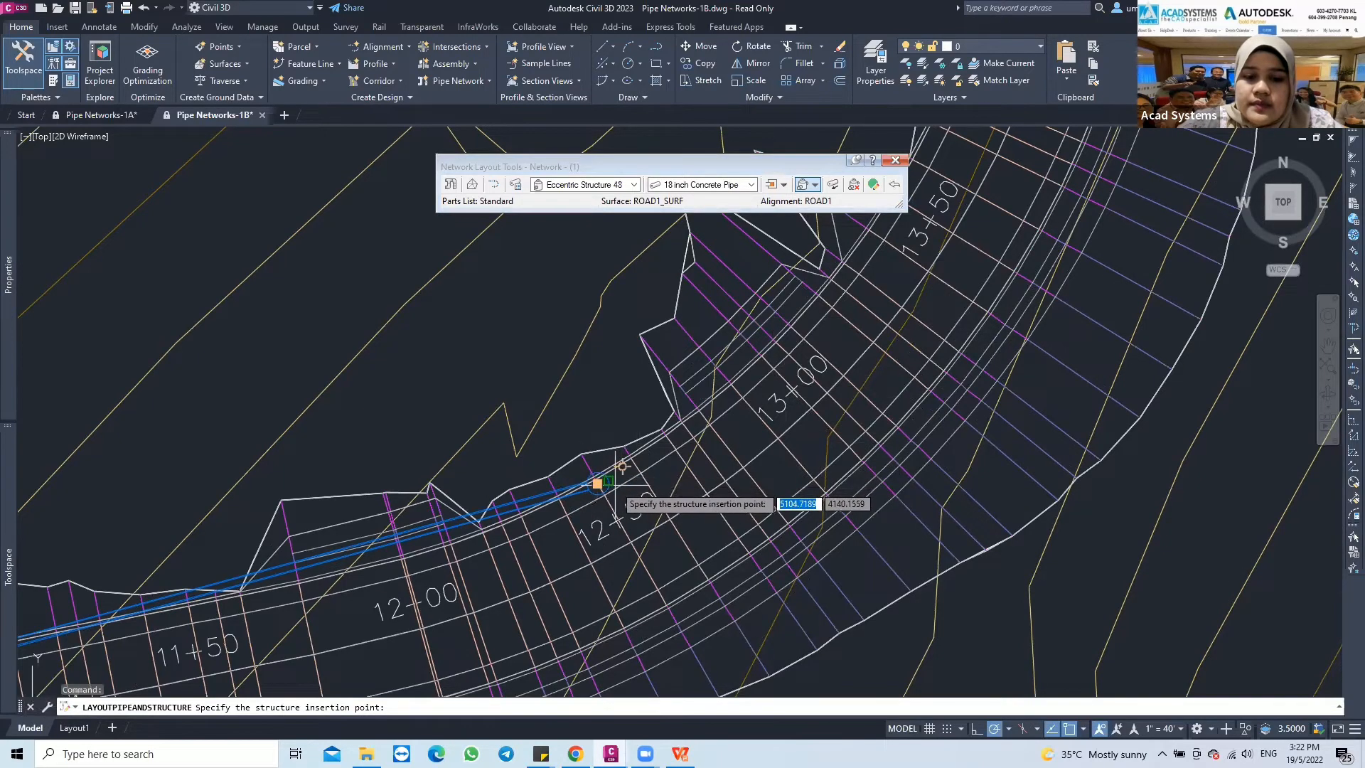
{"action": "left_click", "coordinate": [616, 489]}
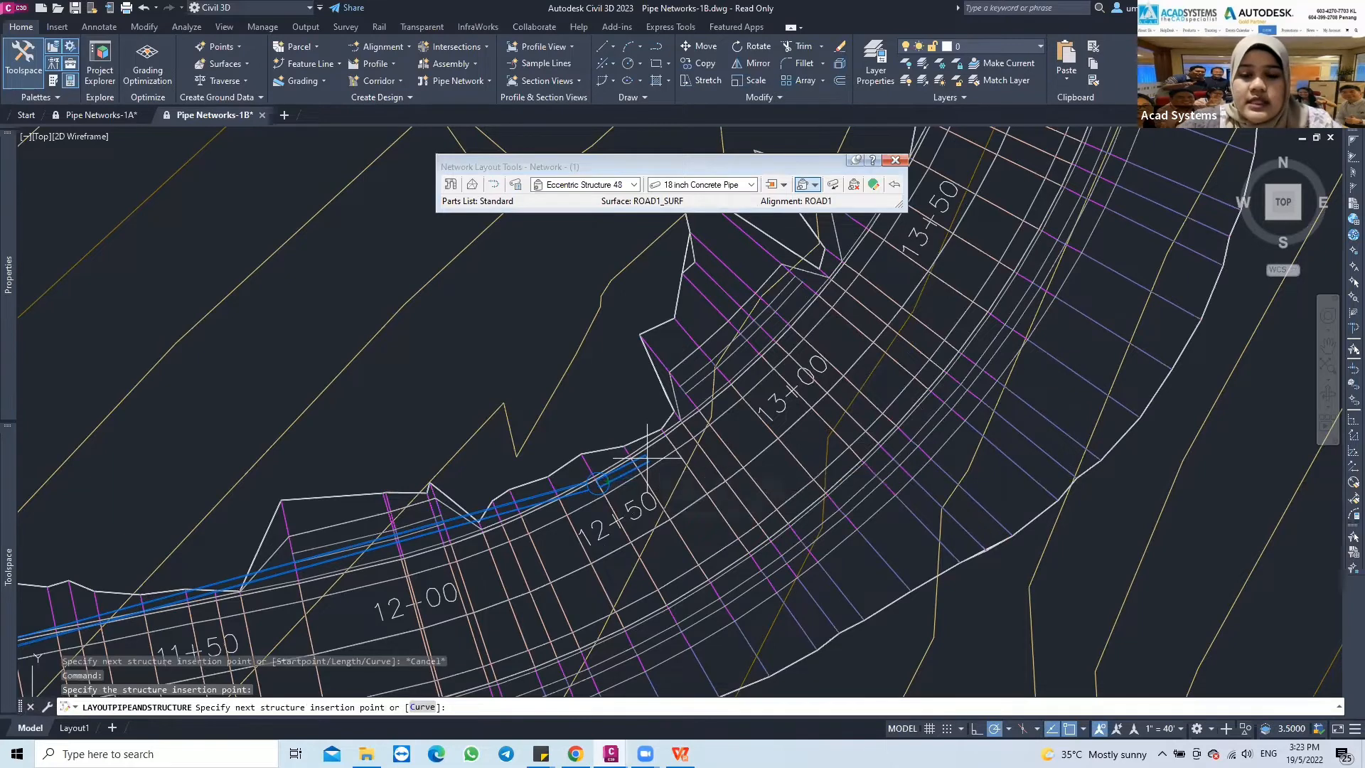
Add a curved pipe through a point between stations 12+50 and 13+00, ending at a structure at station 13+00, offset -15 from ROAD1
{"action": "type", "text": "c"}
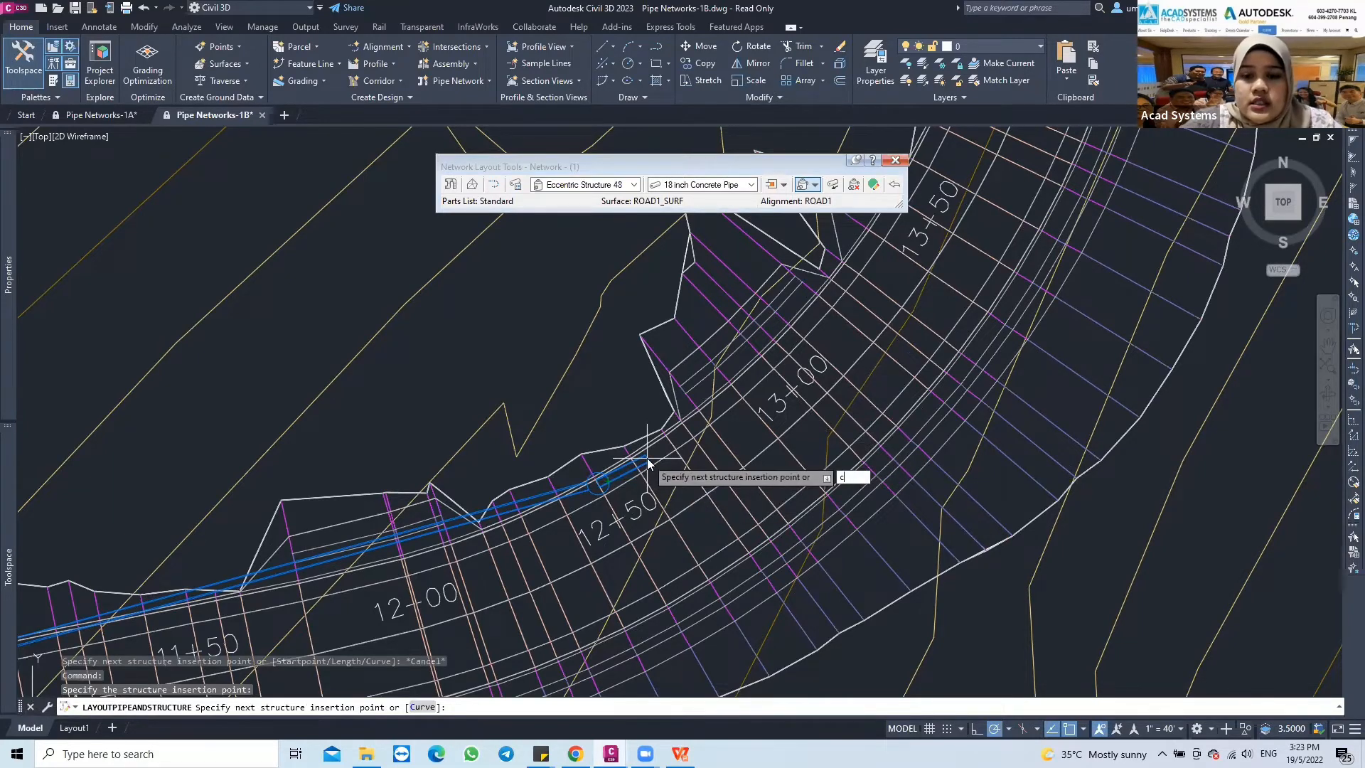
{"action": "key", "text": "Return"}
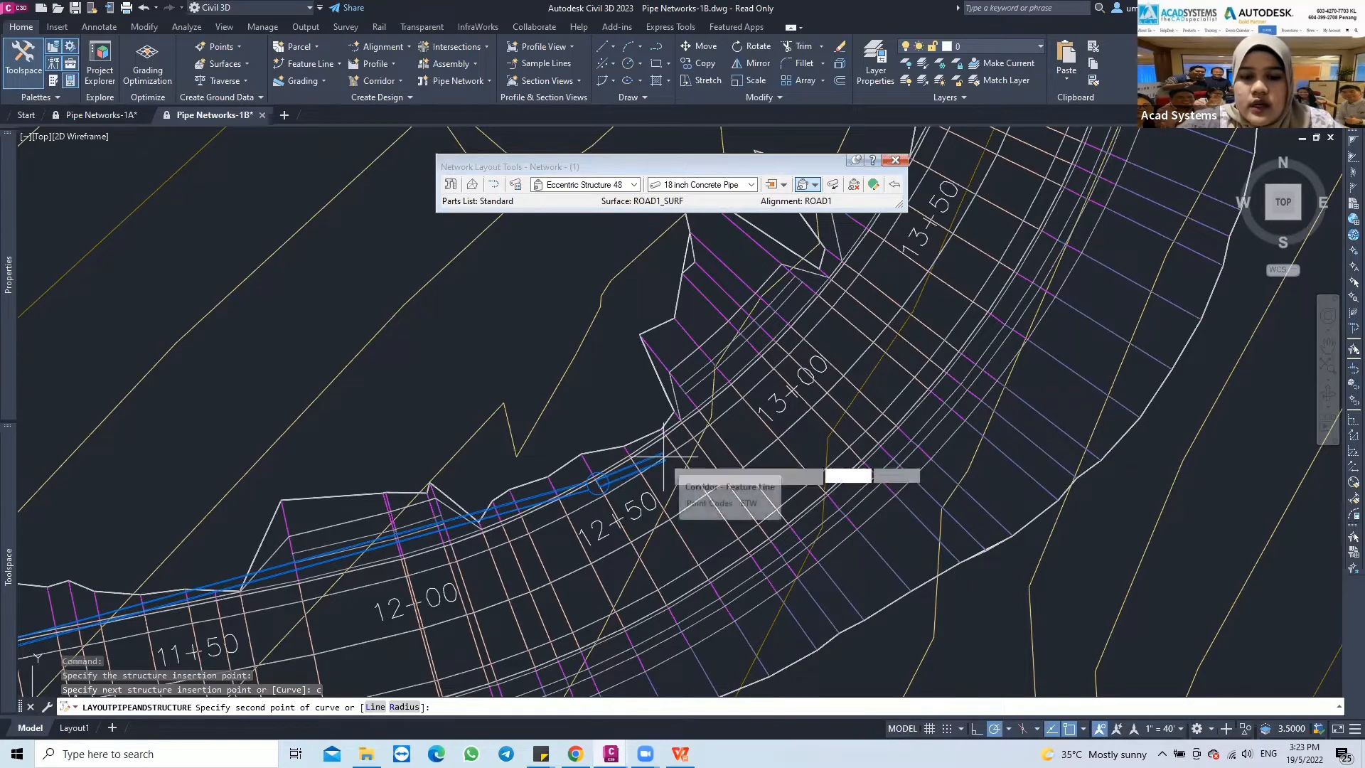
{"action": "left_click", "coordinate": [663, 460]}
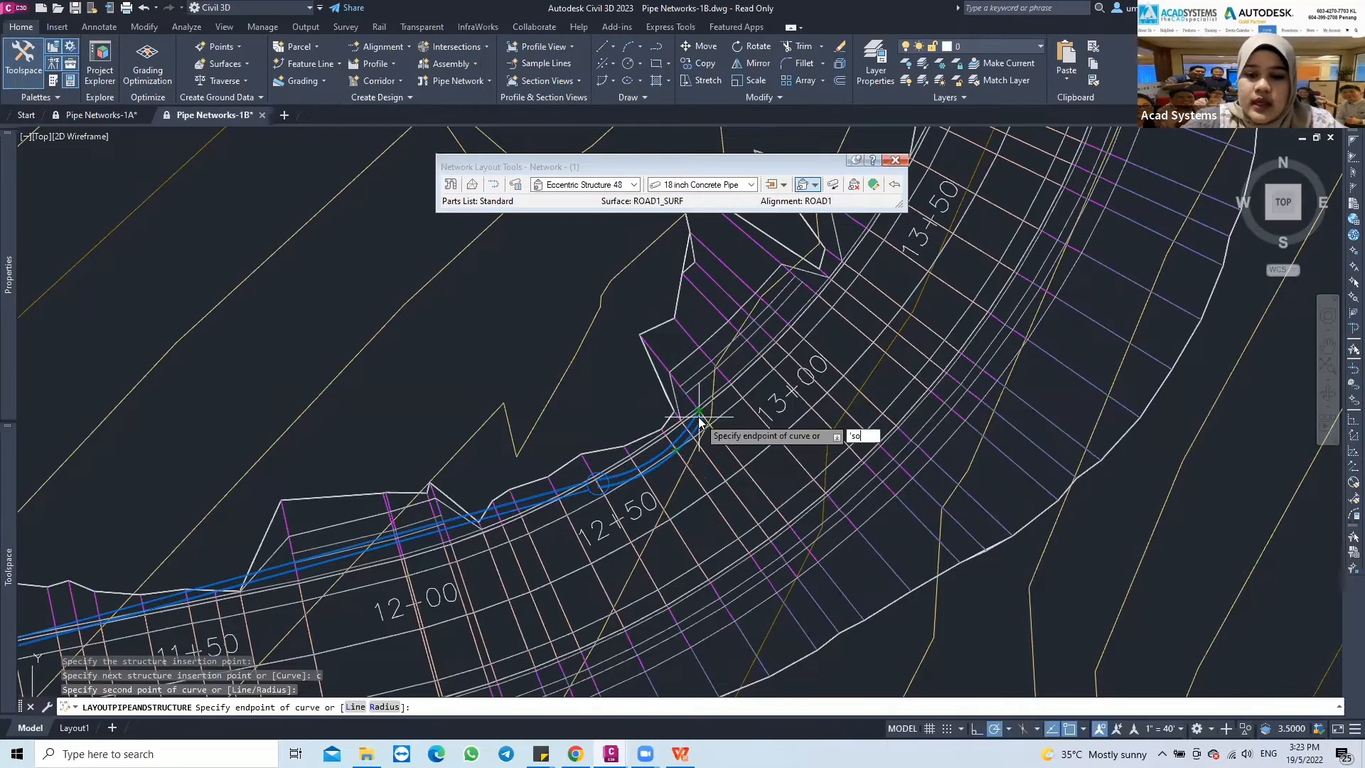
{"action": "key", "text": "Return"}
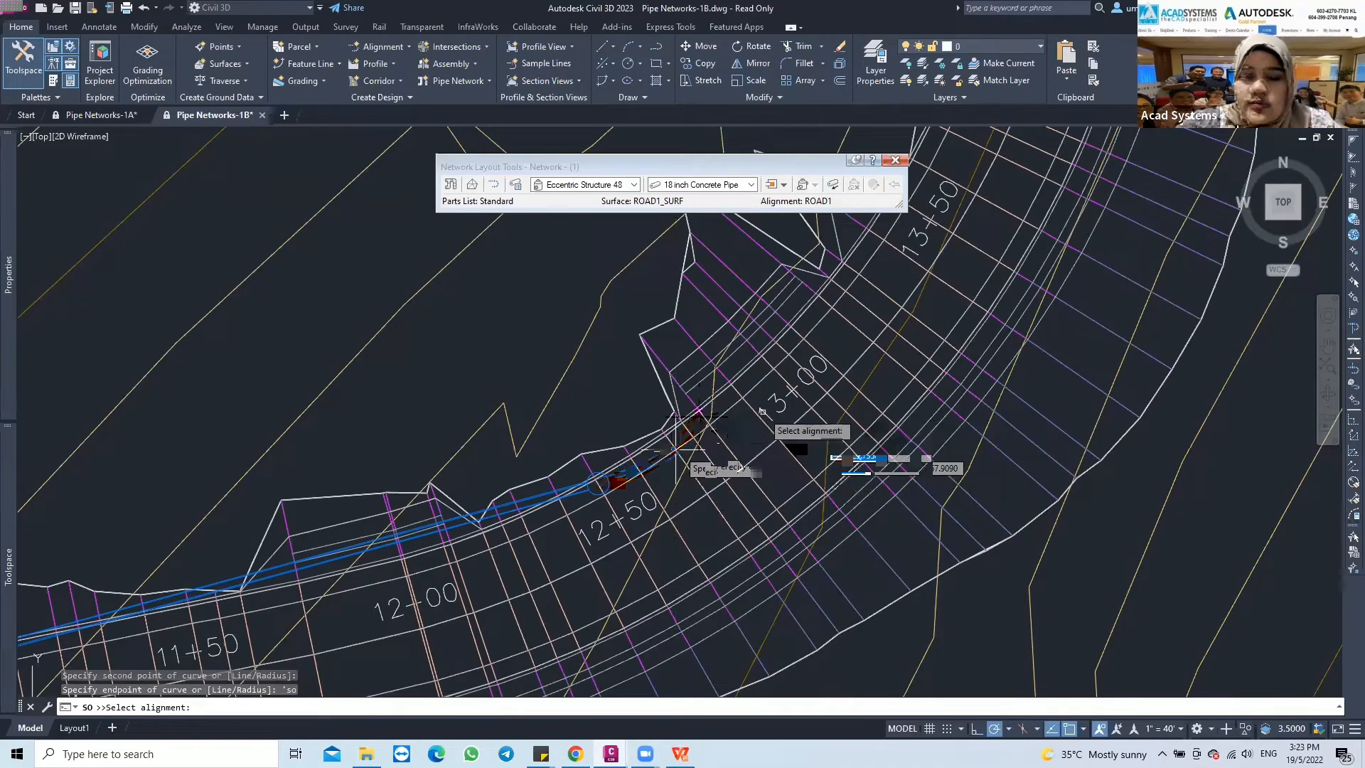
{"action": "left_click", "coordinate": [700, 416]}
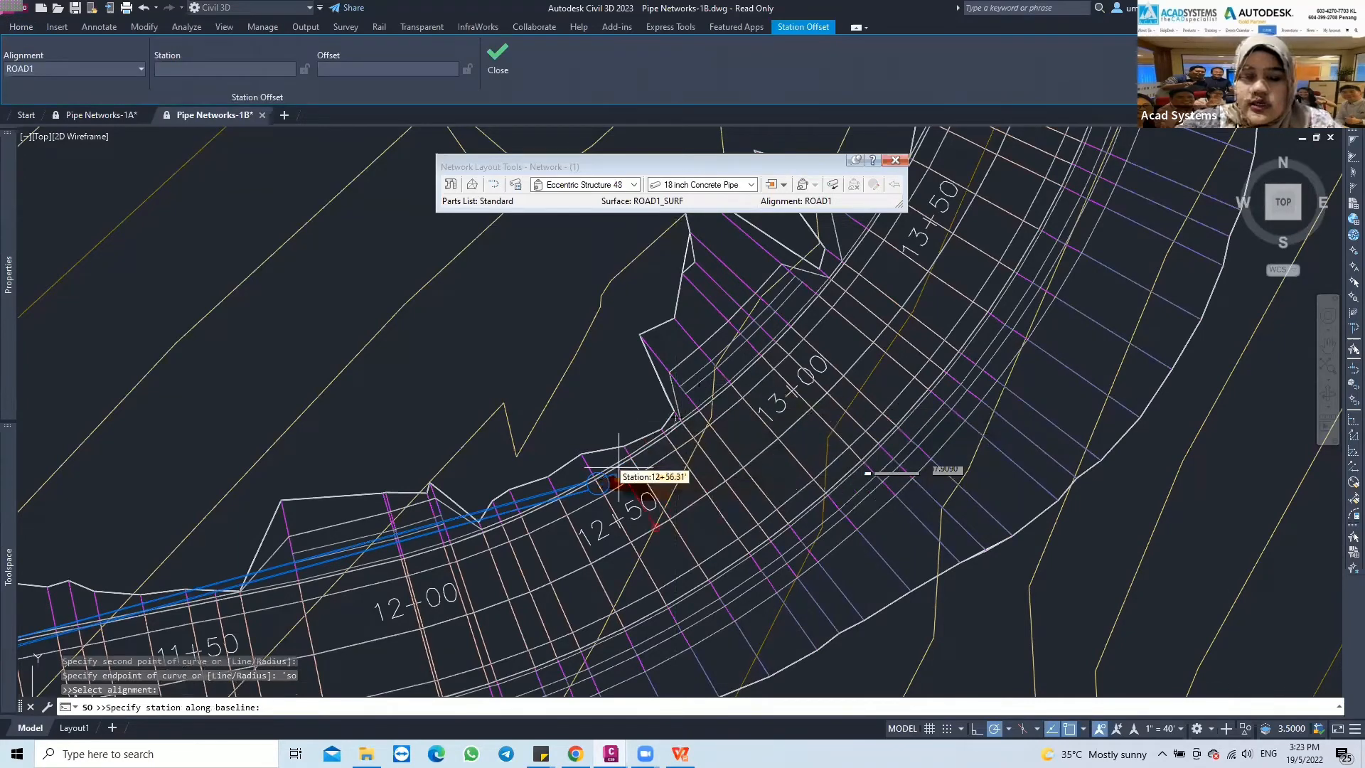
{"action": "type", "text": "1300"}
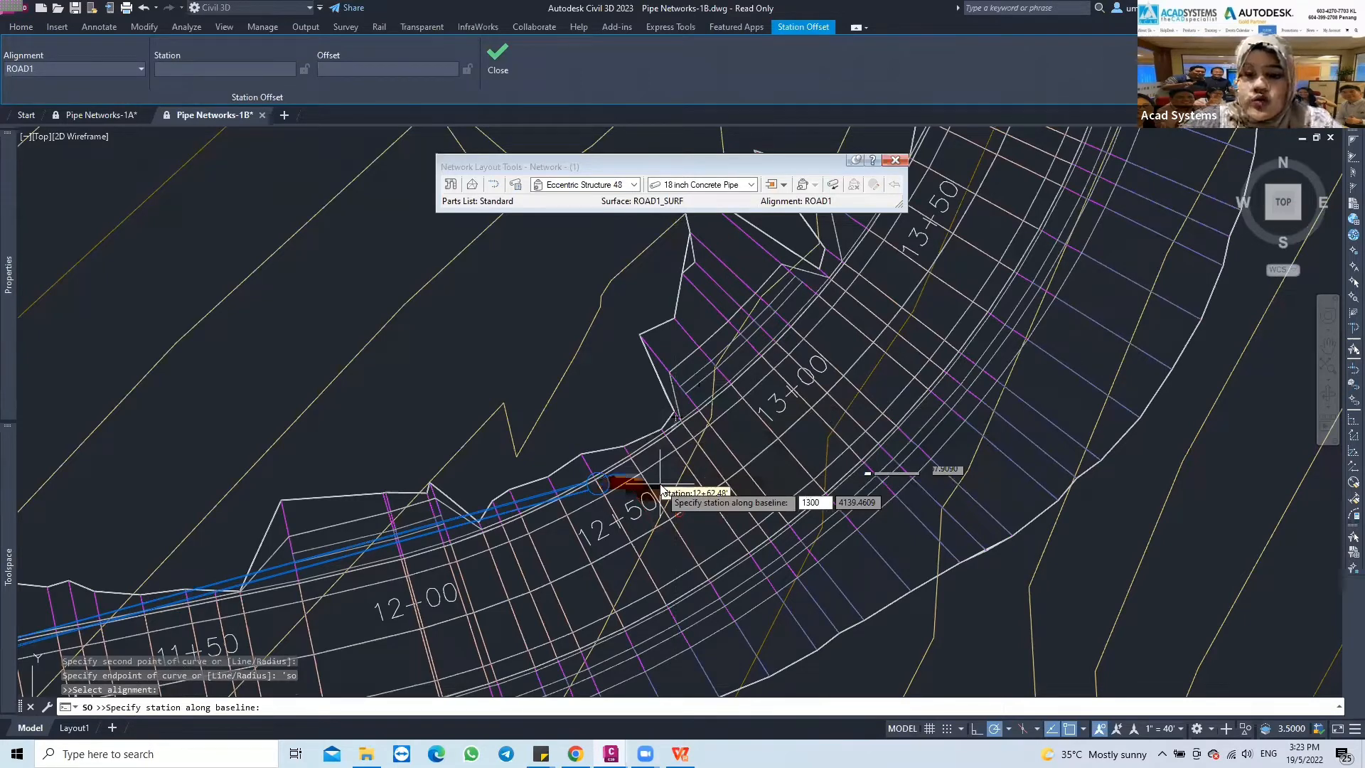
{"action": "key", "text": "Return"}
{"action": "type", "text": "-15"}
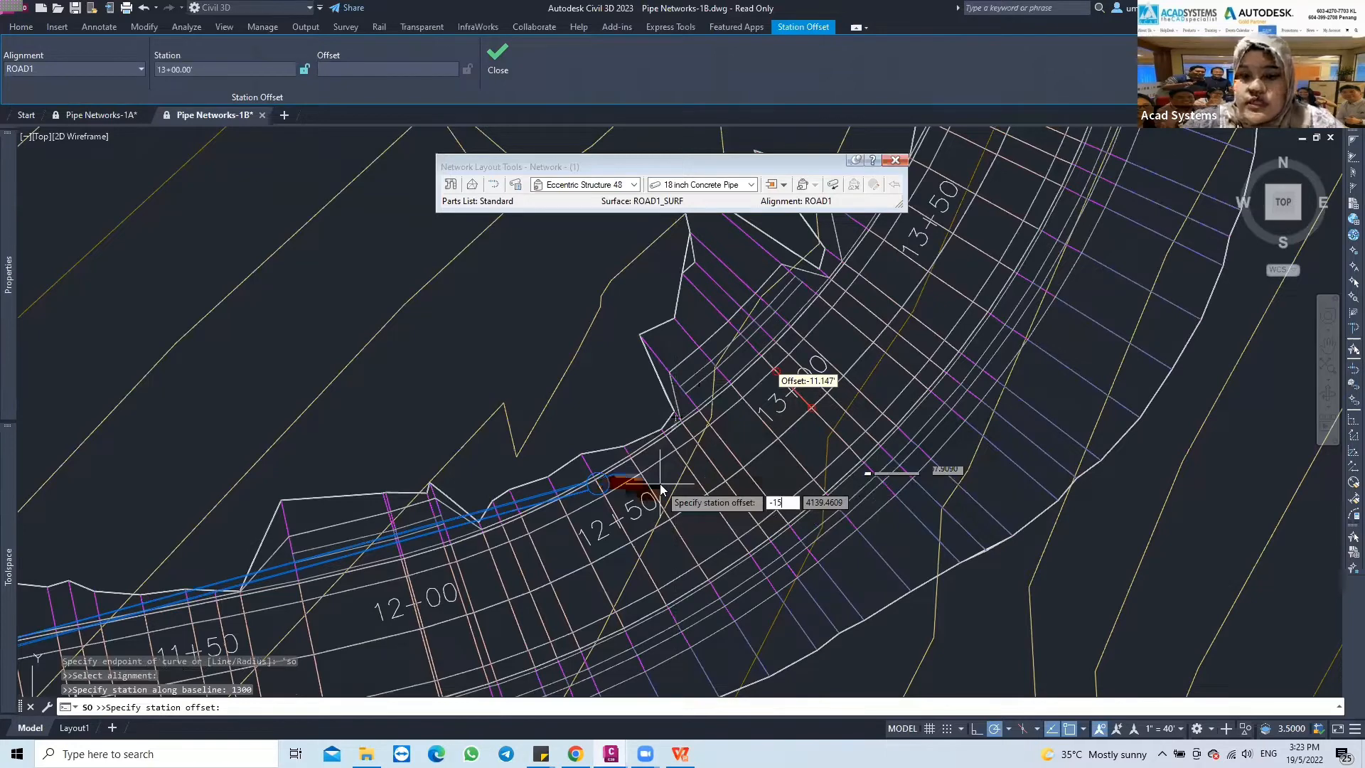
{"action": "key", "text": "Return"}
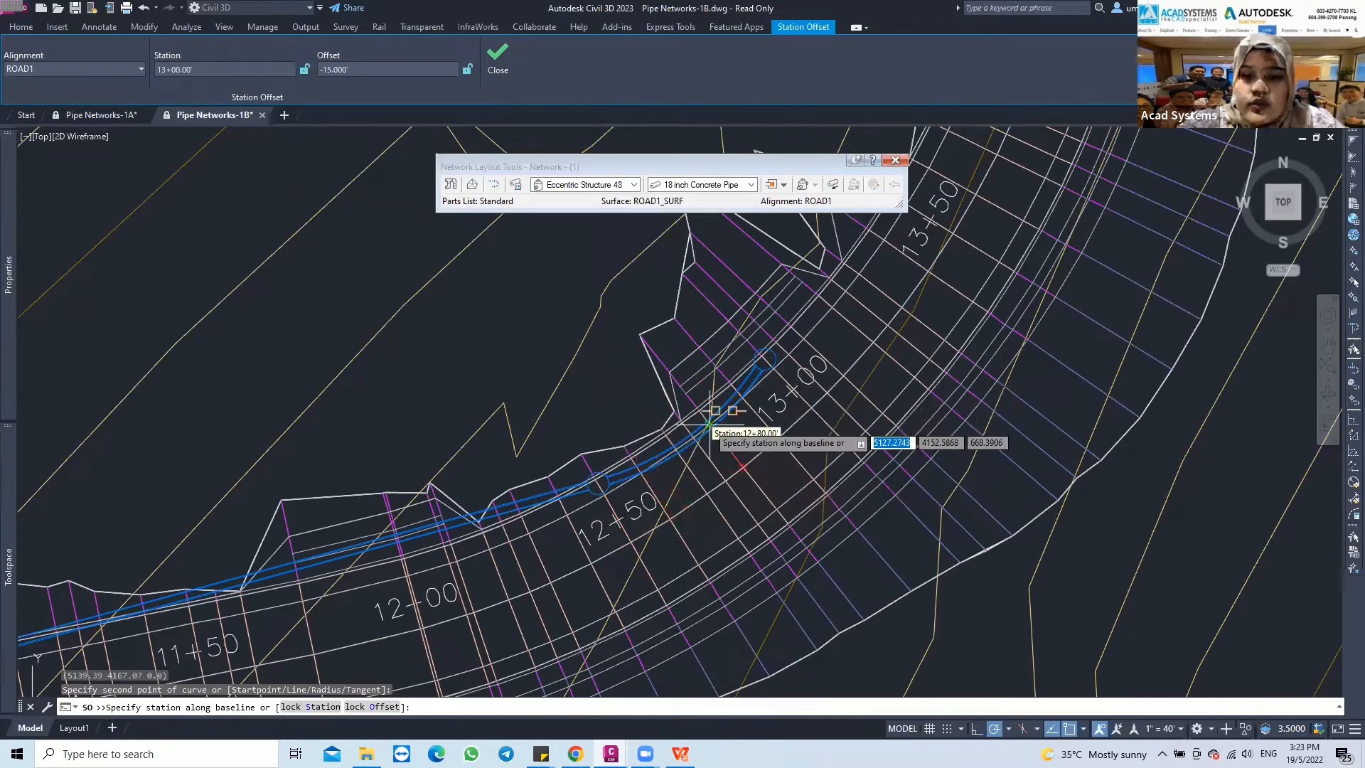
End the station-offset input and the pipe layout command, and close the Network Layout Tools
{"action": "scroll", "coordinate": [709, 424], "scroll_direction": "down", "scroll_amount": 2}
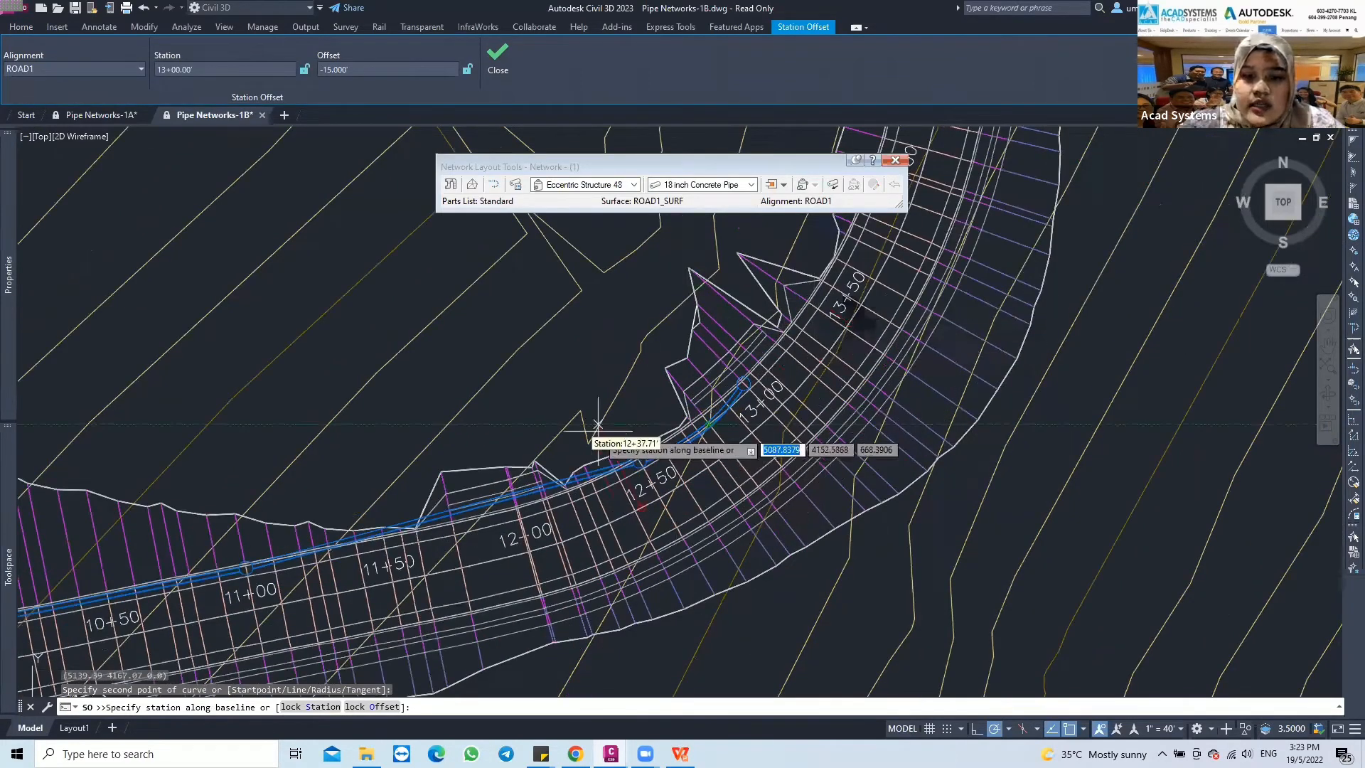
{"action": "scroll", "coordinate": [588, 435], "scroll_direction": "down", "scroll_amount": 2}
{"action": "mouse_move", "coordinate": [588, 435]}
{"action": "middle_mouse_down"}
{"action": "mouse_move", "coordinate": [726, 439]}
{"action": "mouse_move", "coordinate": [653, 437]}
{"action": "mouse_move", "coordinate": [697, 437]}
{"action": "middle_mouse_up"}
{"action": "middle_click_drag", "start_coordinate": [782, 421], "coordinate": [767, 420]}
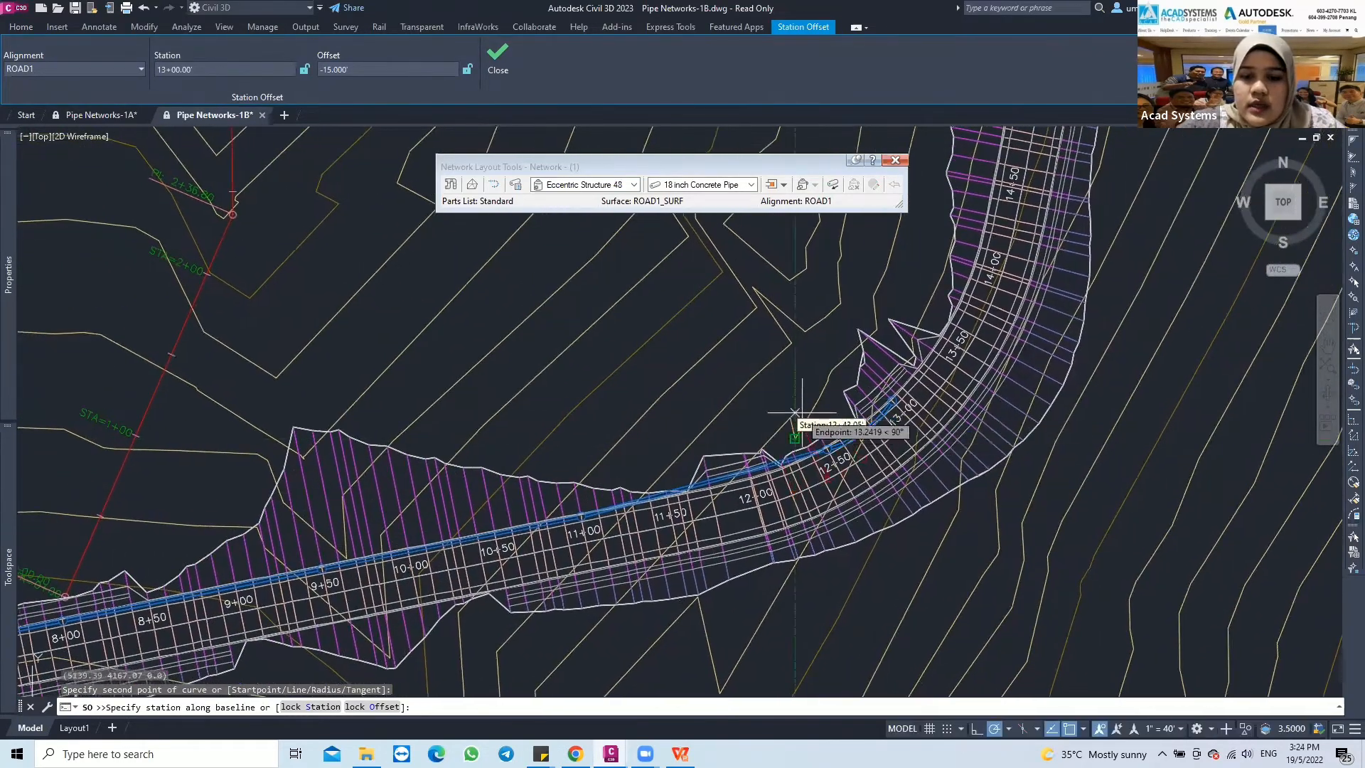
{"action": "key", "text": "Escape"}
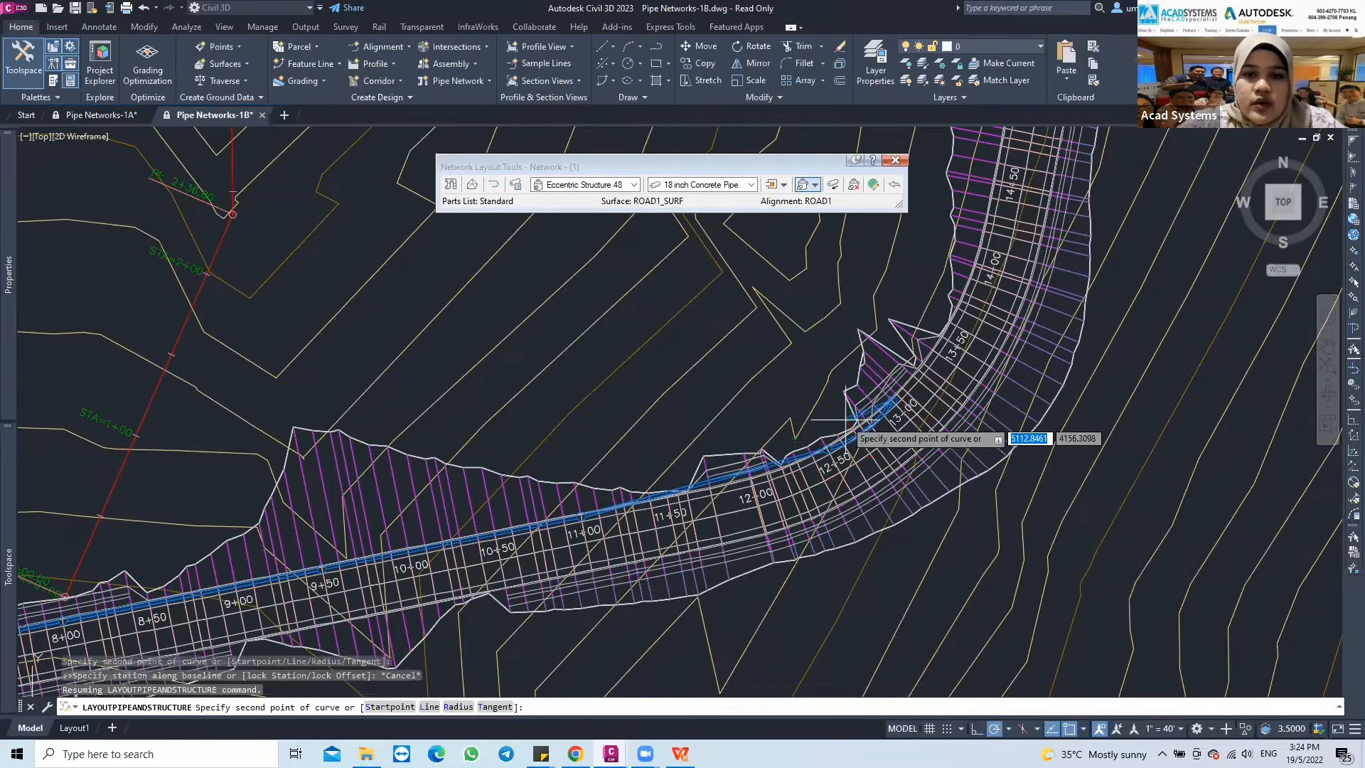
{"action": "key", "text": "Escape"}
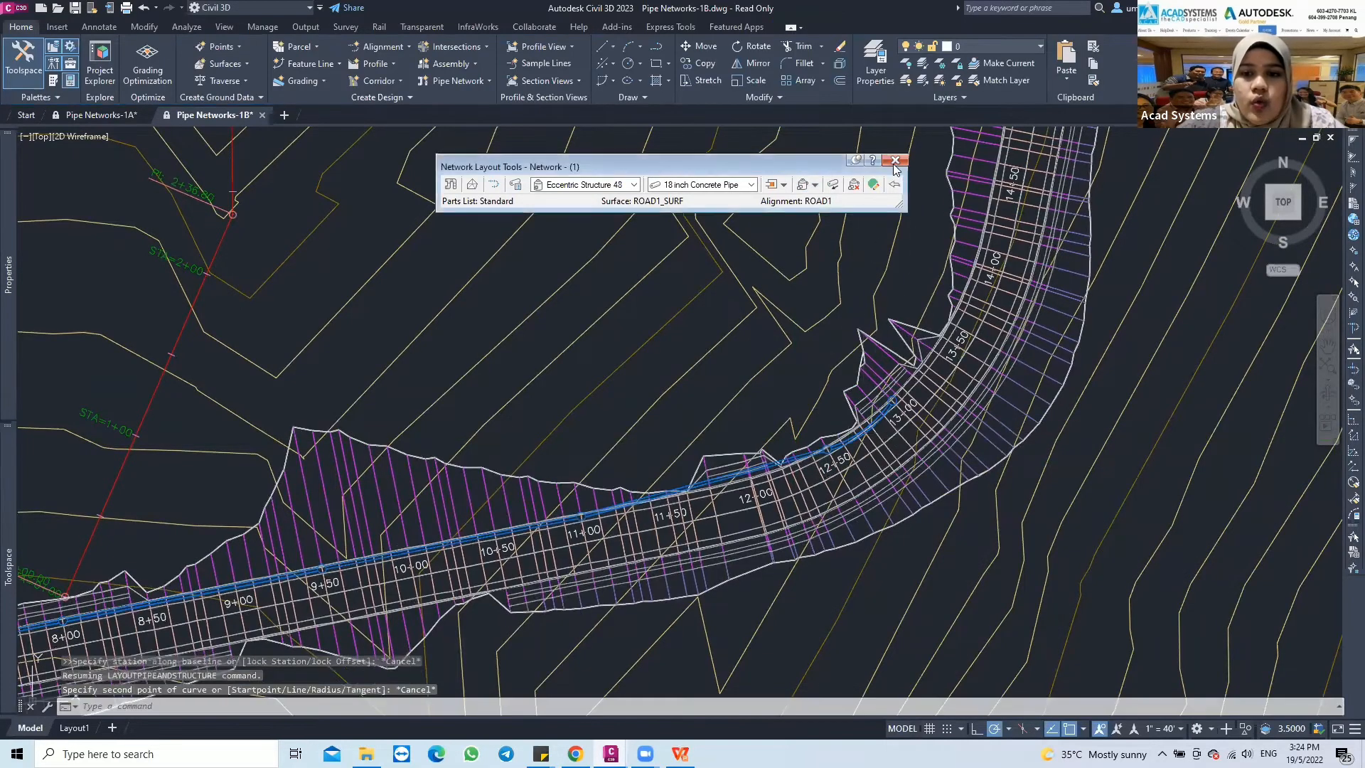
{"action": "left_click", "coordinate": [895, 161]}
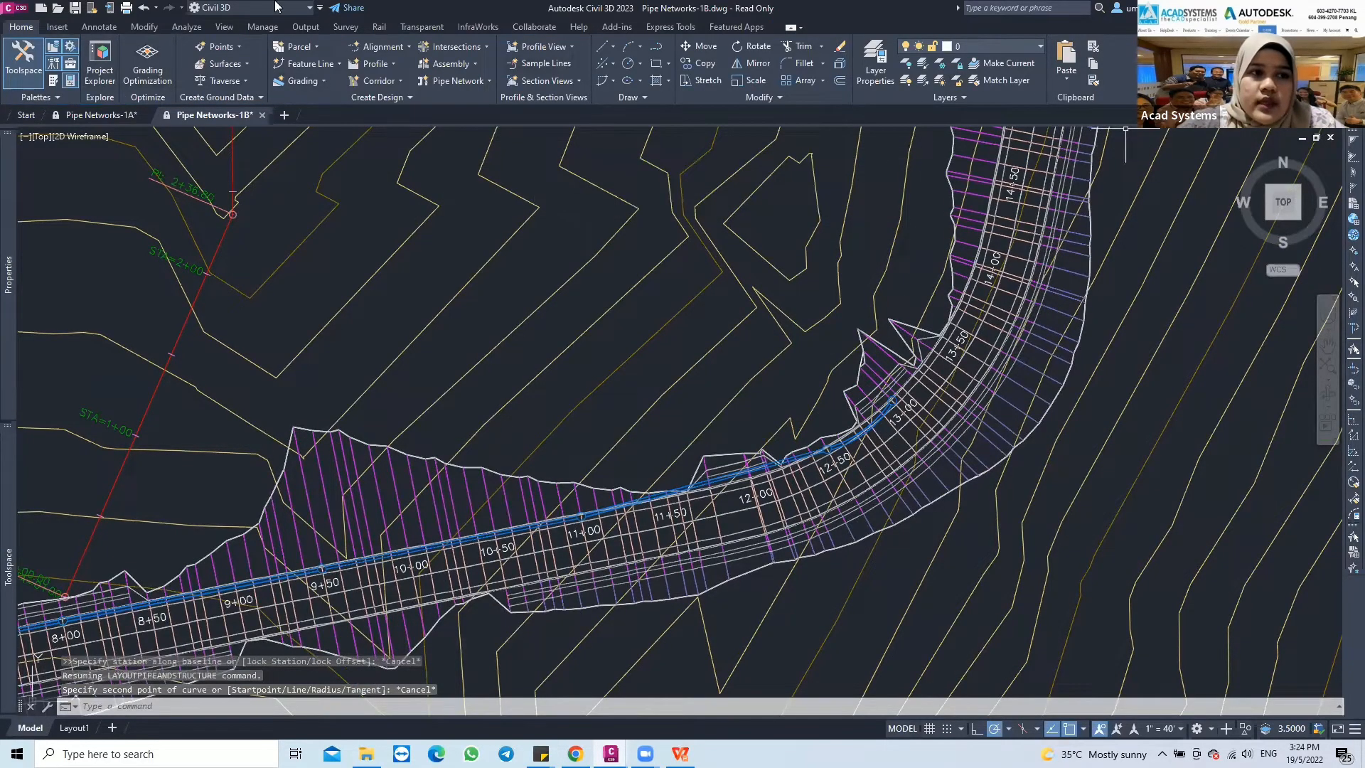
Open the drawing Pipe Networks-1C as read-only from the Drawings folder
{"action": "left_click", "coordinate": [13, 9]}
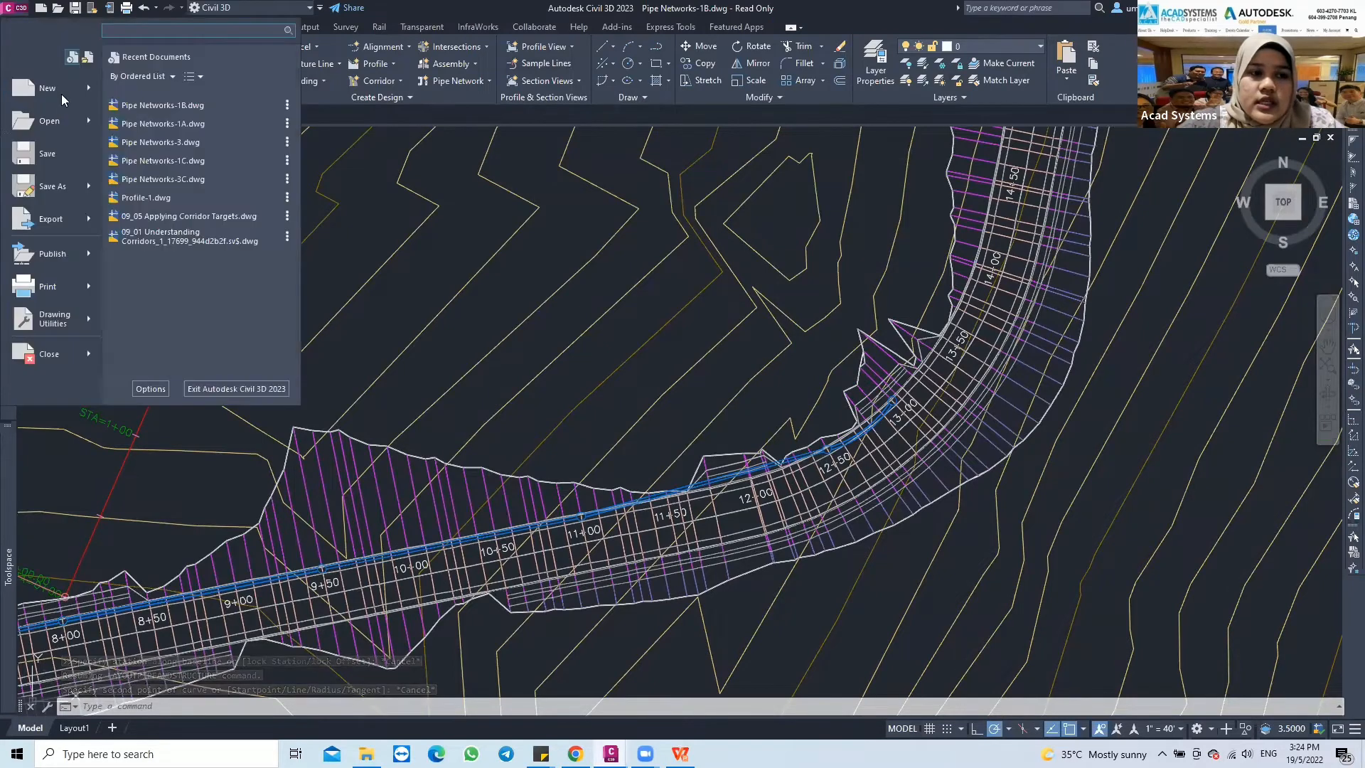
{"action": "left_click", "coordinate": [79, 126]}
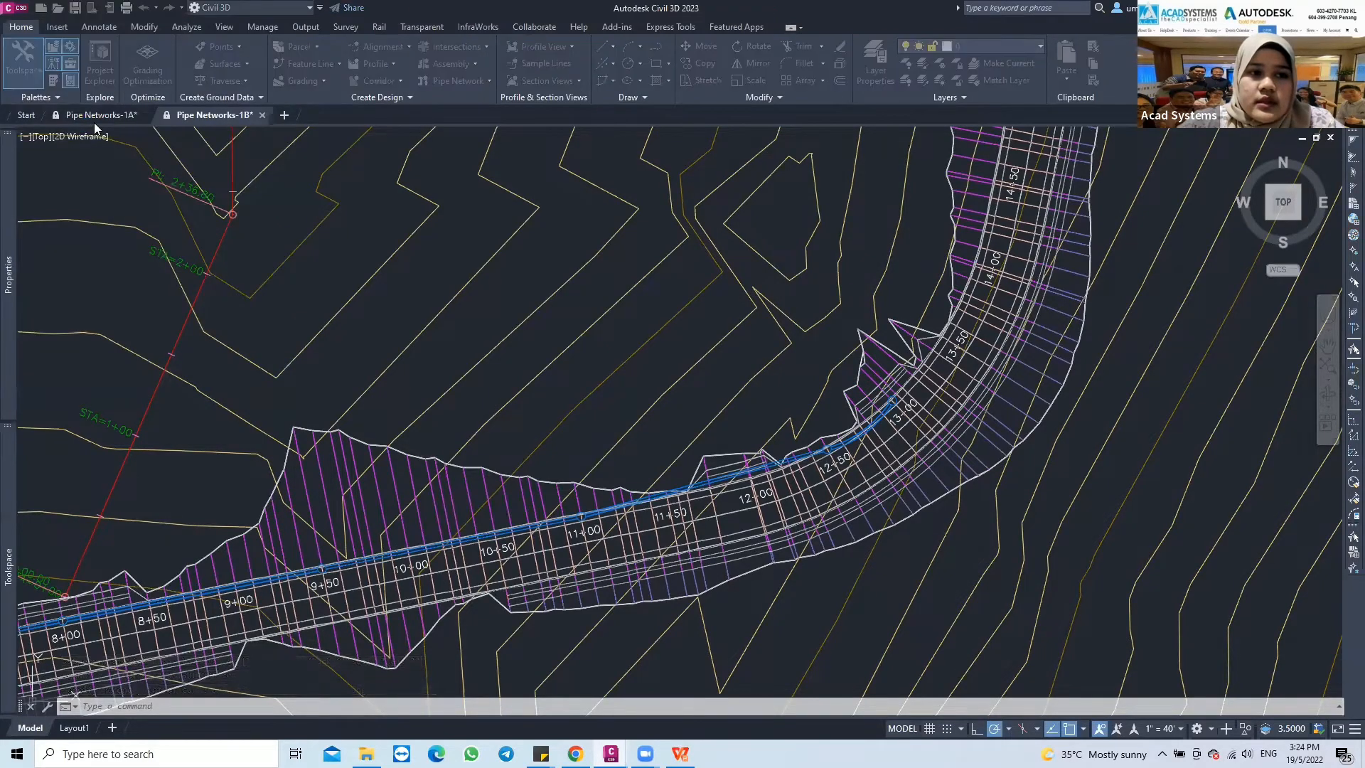
{"action": "scroll", "coordinate": [652, 359], "scroll_direction": "down", "scroll_amount": 1}
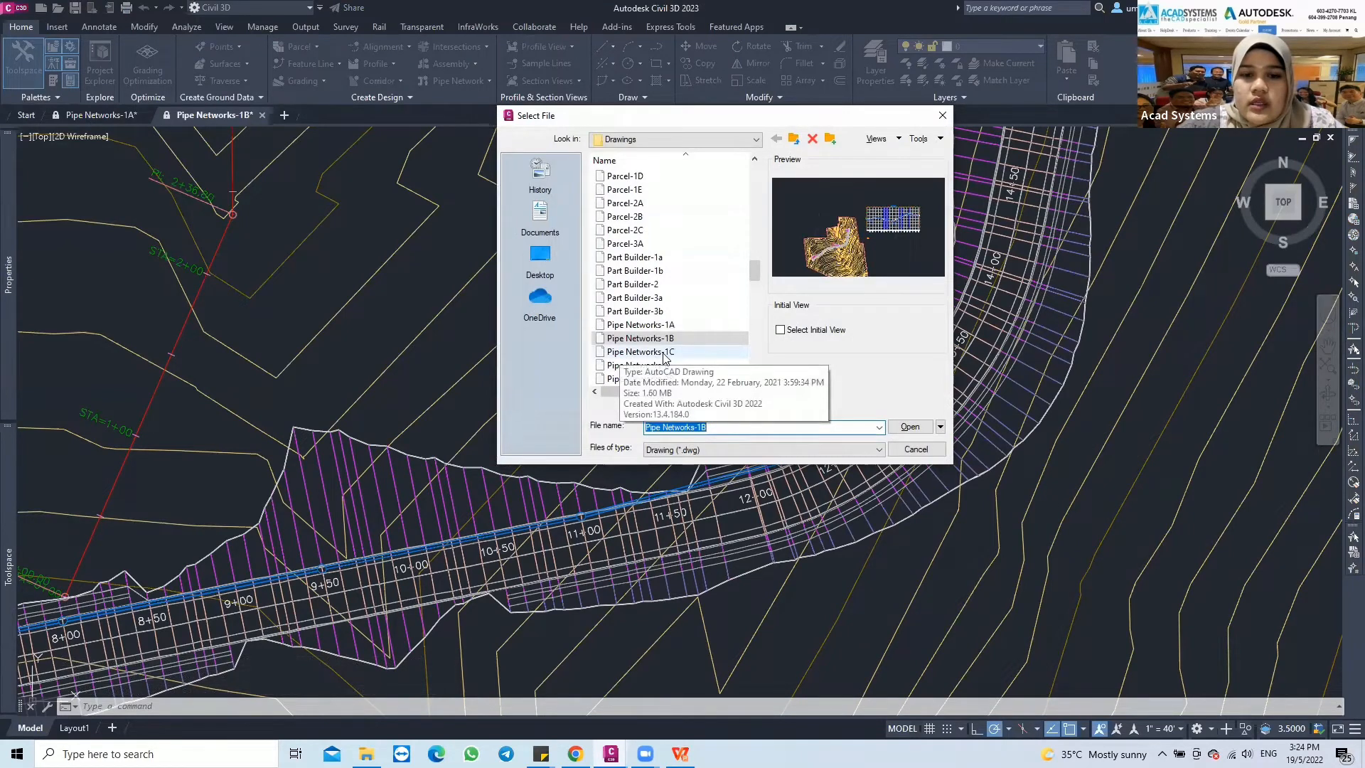
{"action": "left_click", "coordinate": [666, 353]}
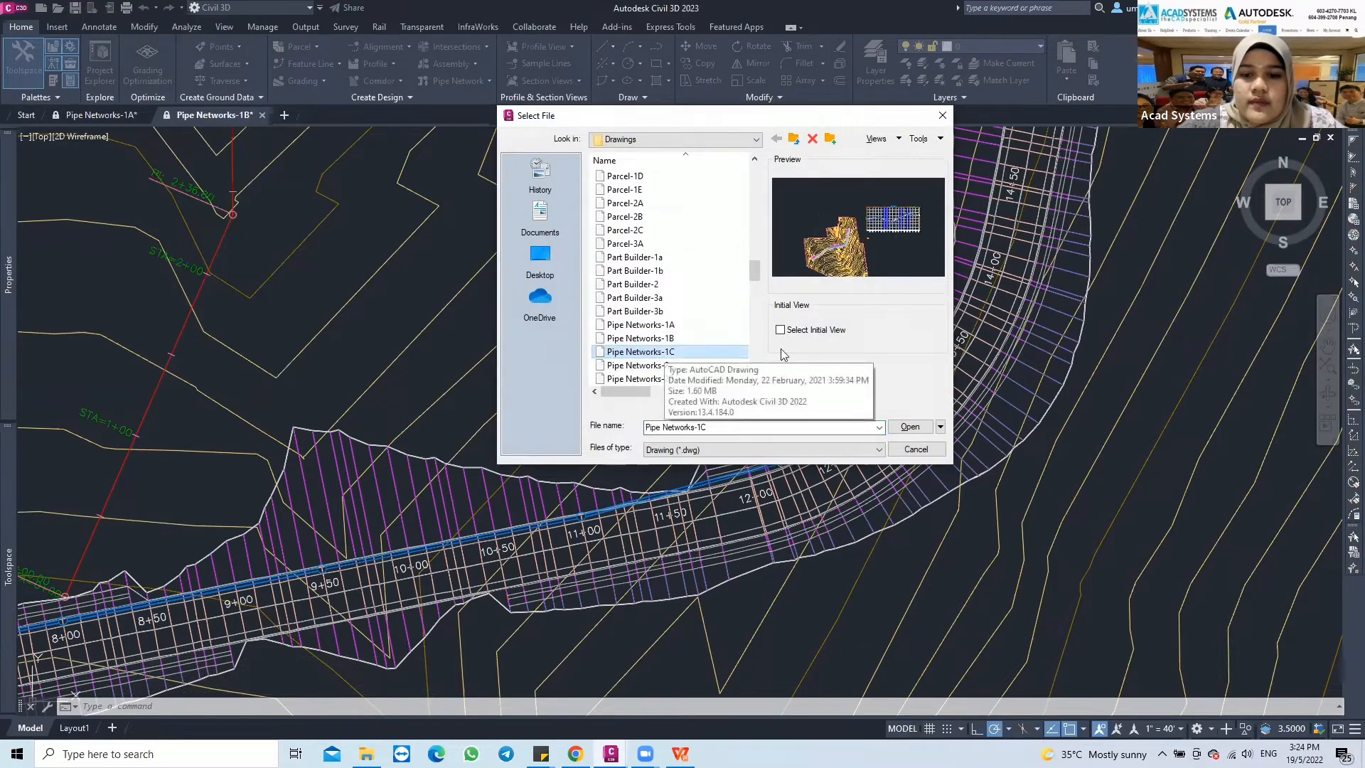
{"action": "left_click", "coordinate": [910, 427]}
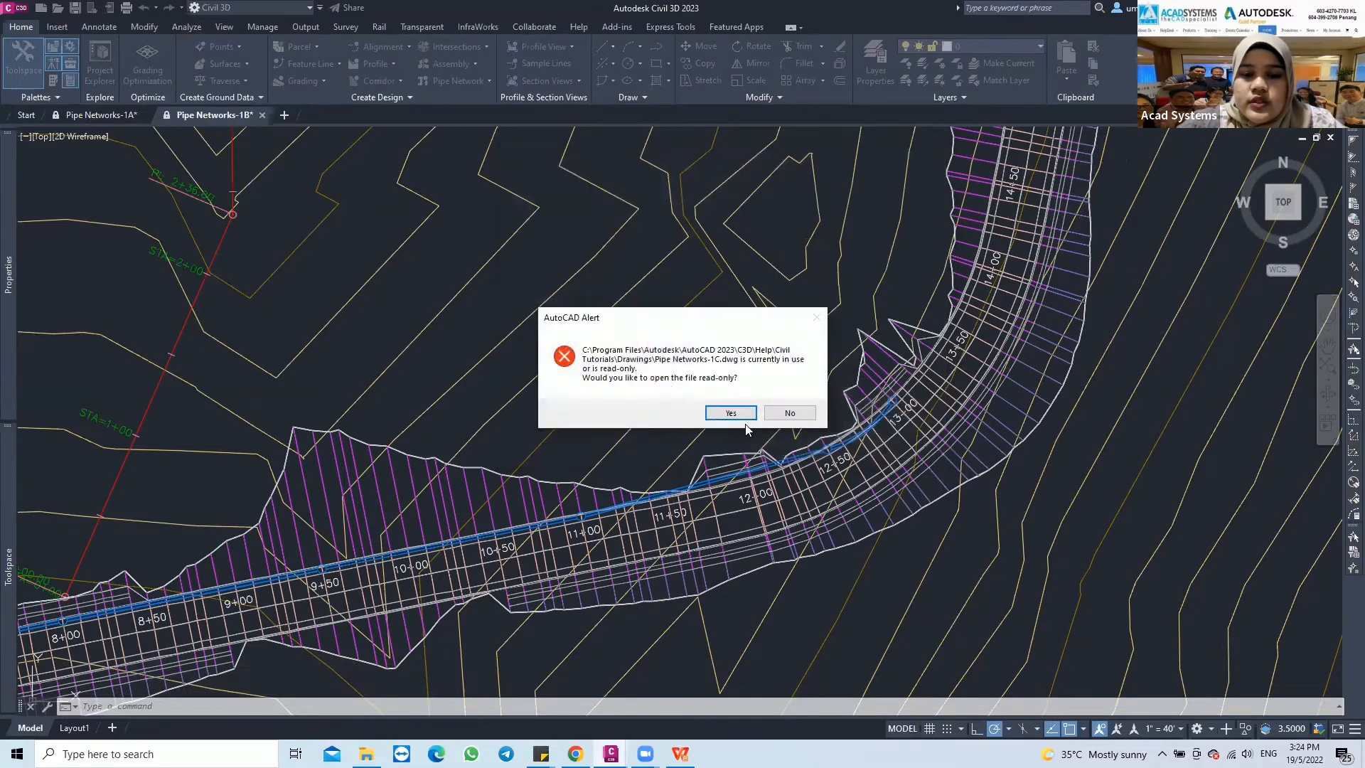
{"action": "left_click", "coordinate": [730, 414]}
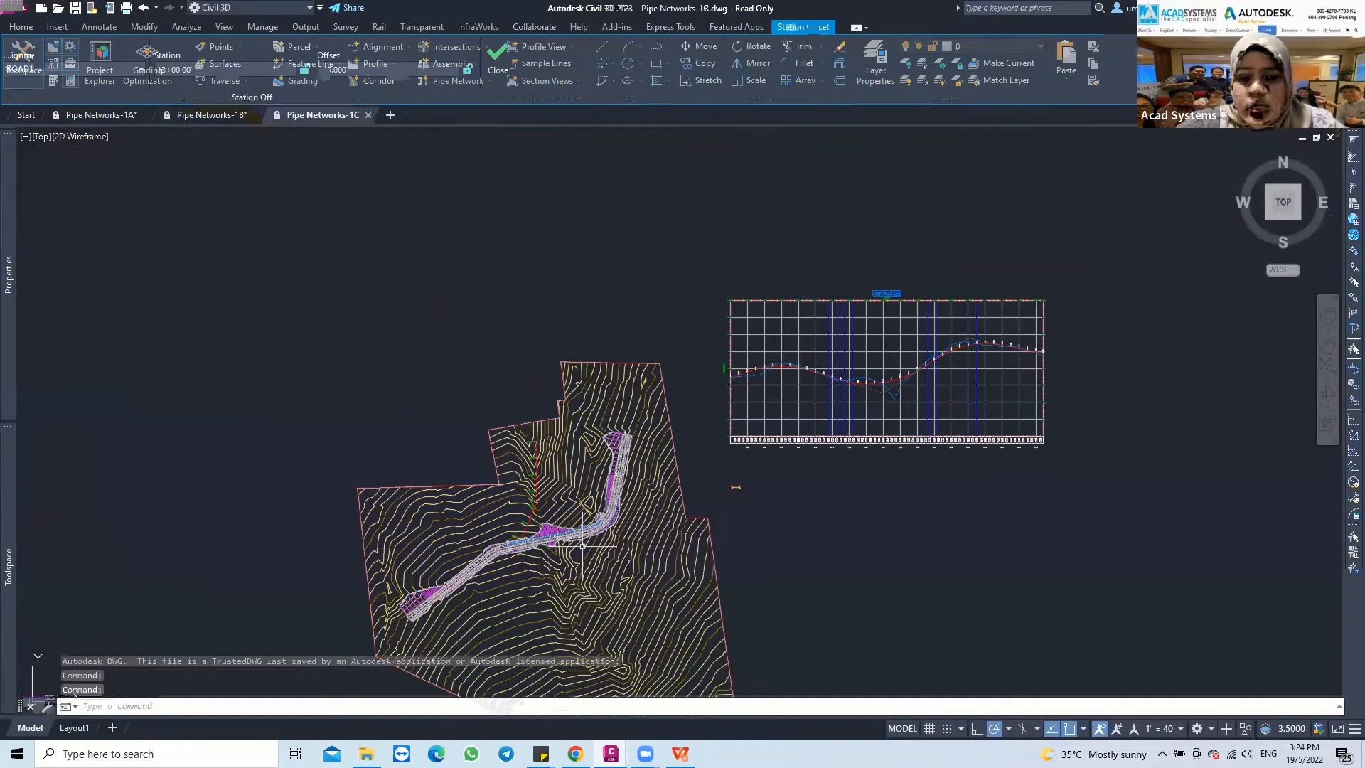
Examine the existing pipe network along ROAD1 between stations 7+00 and 13+00
{"action": "scroll", "coordinate": [534, 530], "scroll_direction": "up", "scroll_amount": 4}
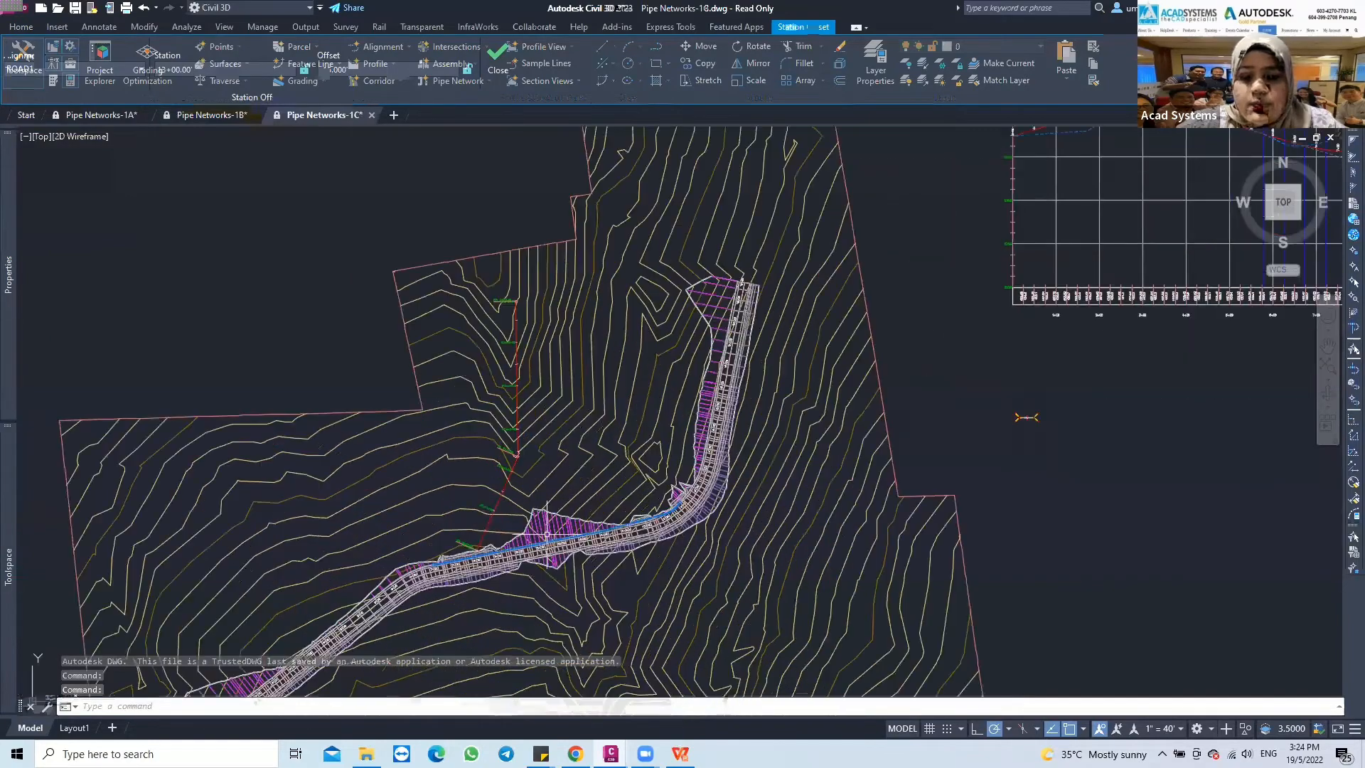
{"action": "middle_click_drag", "start_coordinate": [540, 542], "coordinate": [544, 462]}
{"action": "scroll", "coordinate": [544, 462], "scroll_direction": "up", "scroll_amount": 7}
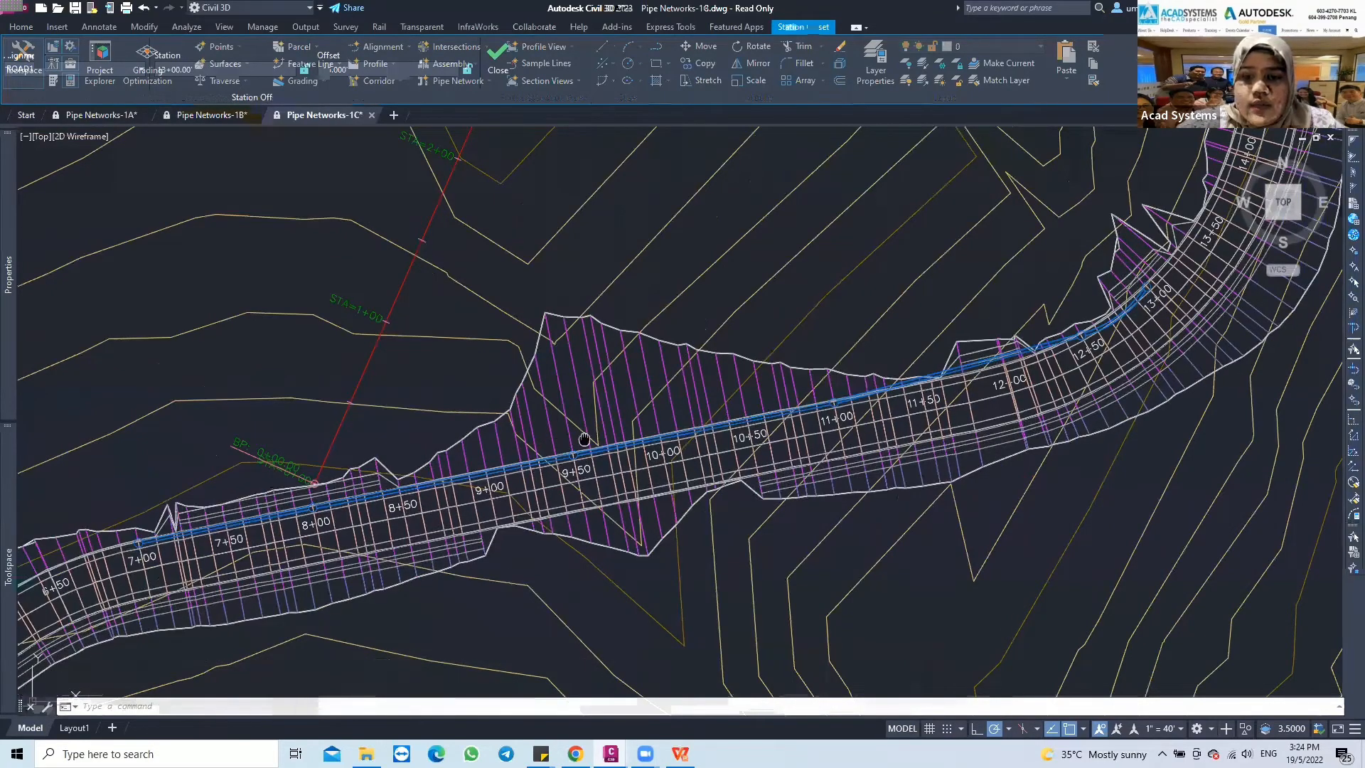
{"action": "middle_click_drag", "start_coordinate": [579, 441], "coordinate": [431, 456]}
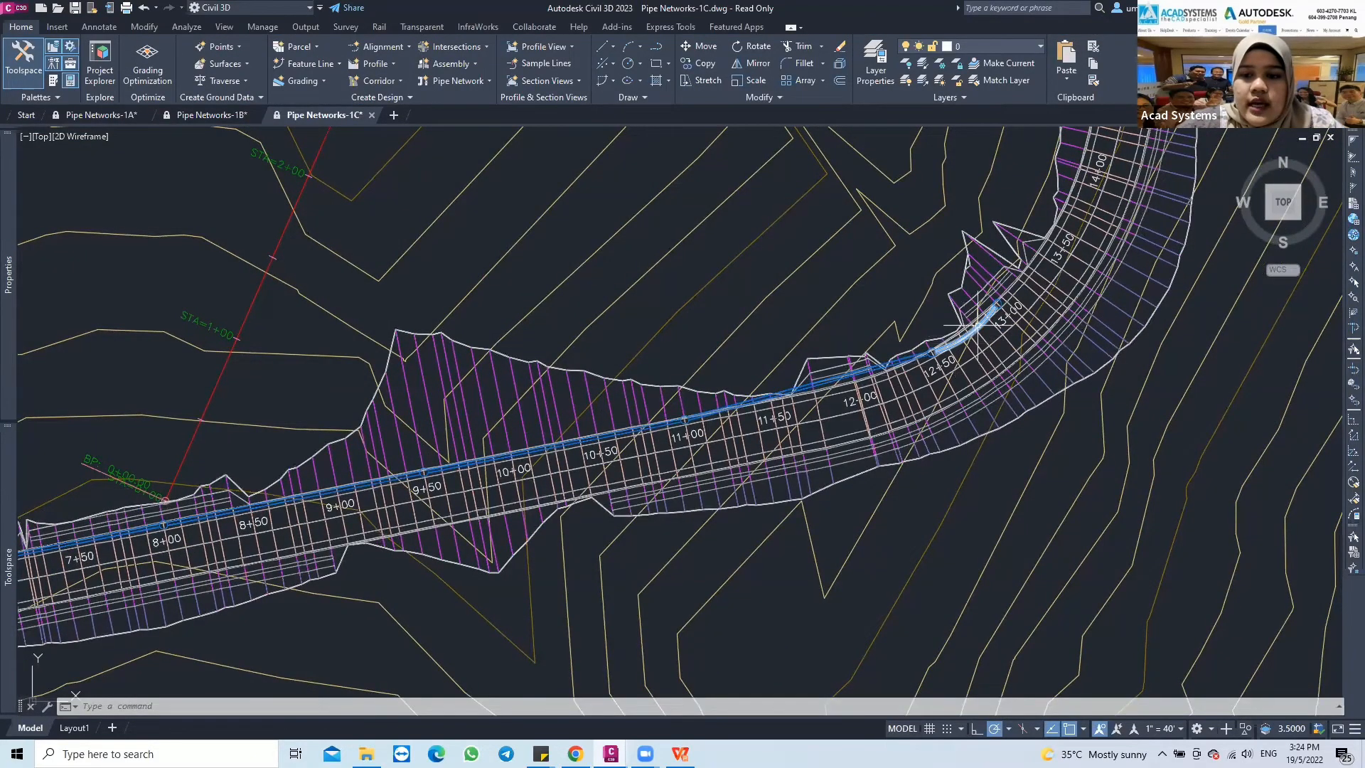
{"action": "middle_click_drag", "start_coordinate": [349, 460], "coordinate": [439, 462]}
{"action": "scroll", "coordinate": [440, 462], "scroll_direction": "up", "scroll_amount": 1}
{"action": "scroll", "coordinate": [439, 465], "scroll_direction": "down", "scroll_amount": 1}
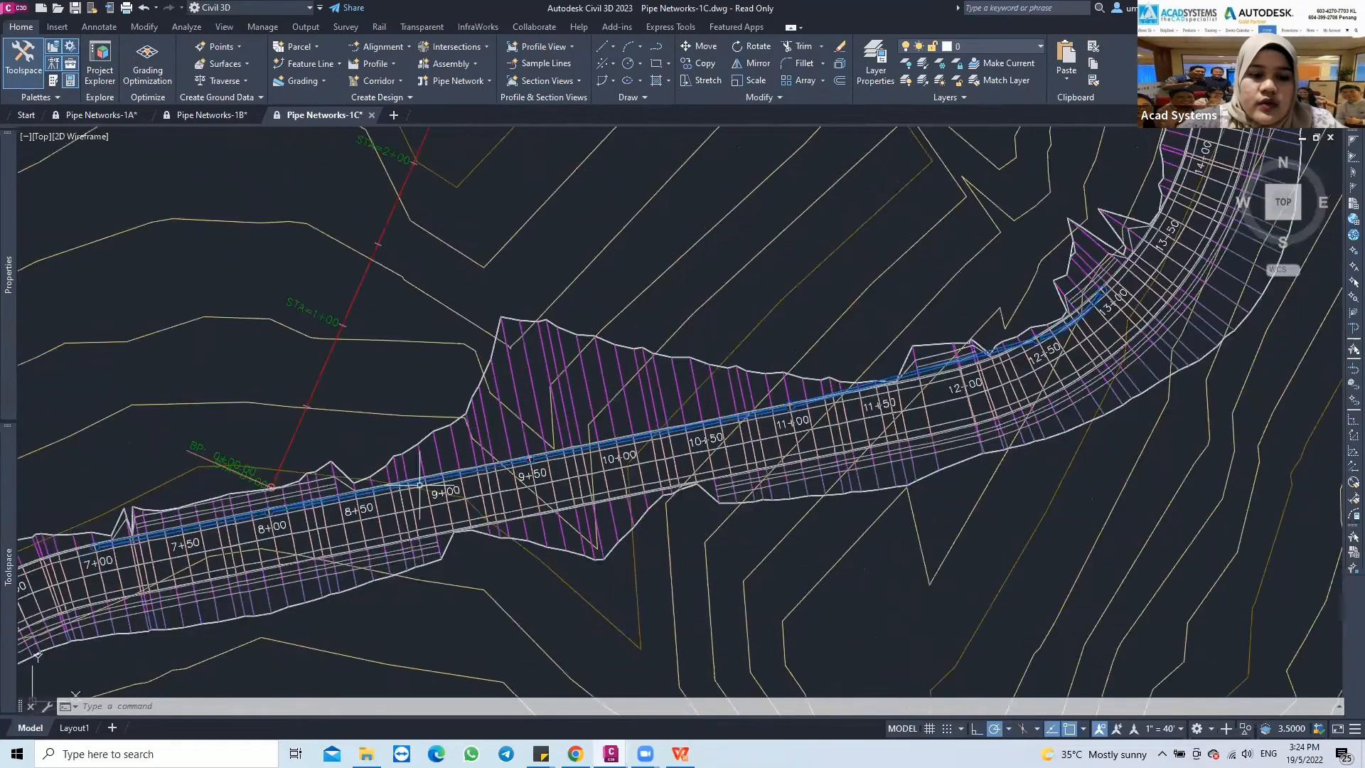
Select the pipe between stations 8+00 and 9+50 and open its network for editing
{"action": "scroll", "coordinate": [379, 487], "scroll_direction": "up", "scroll_amount": 1}
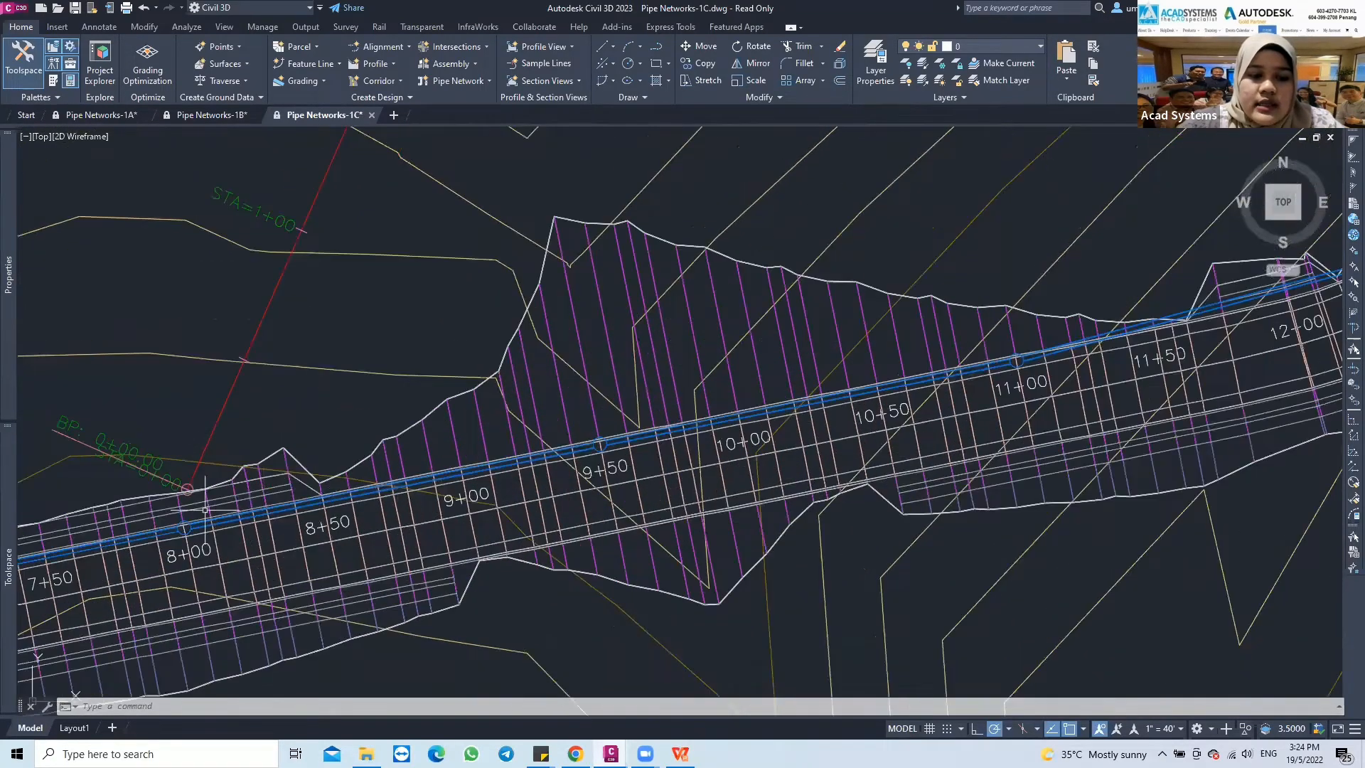
{"action": "left_click", "coordinate": [333, 494]}
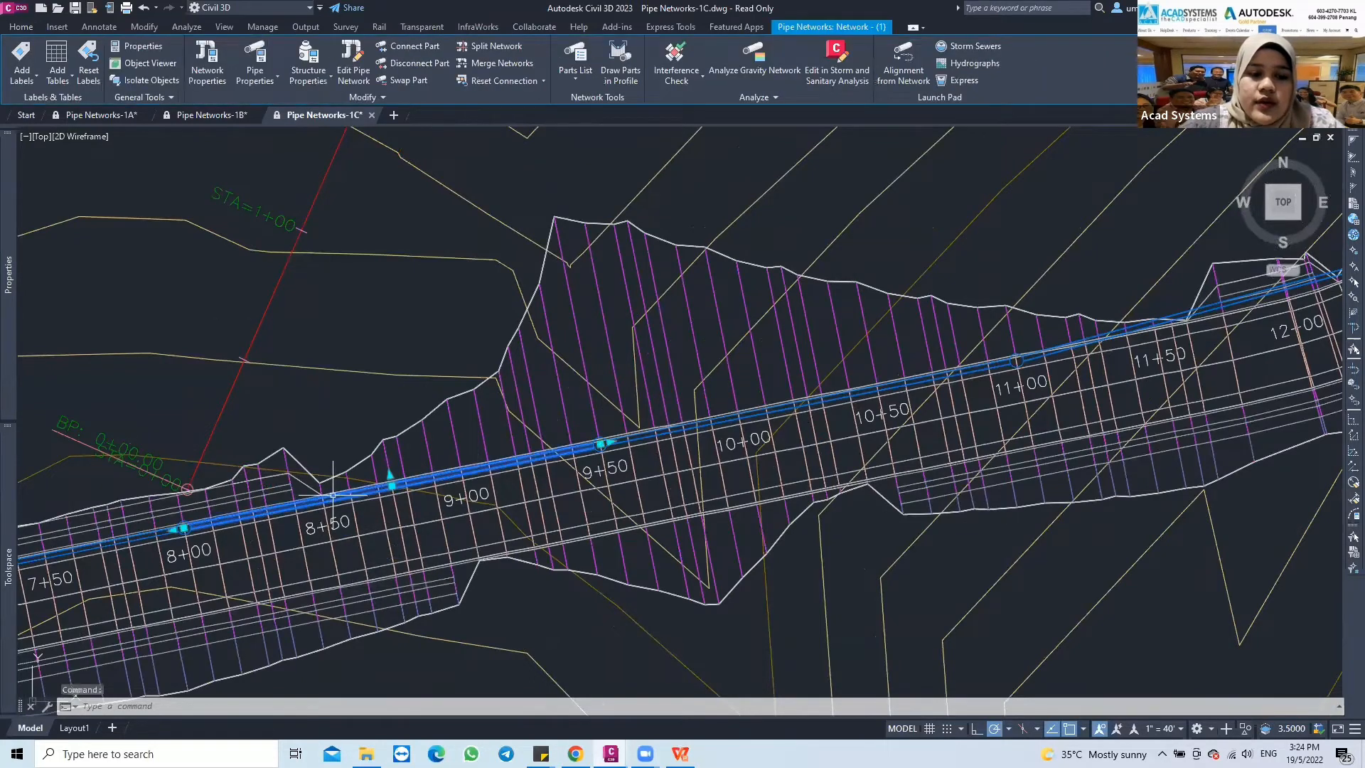
{"action": "right_click", "coordinate": [333, 494]}
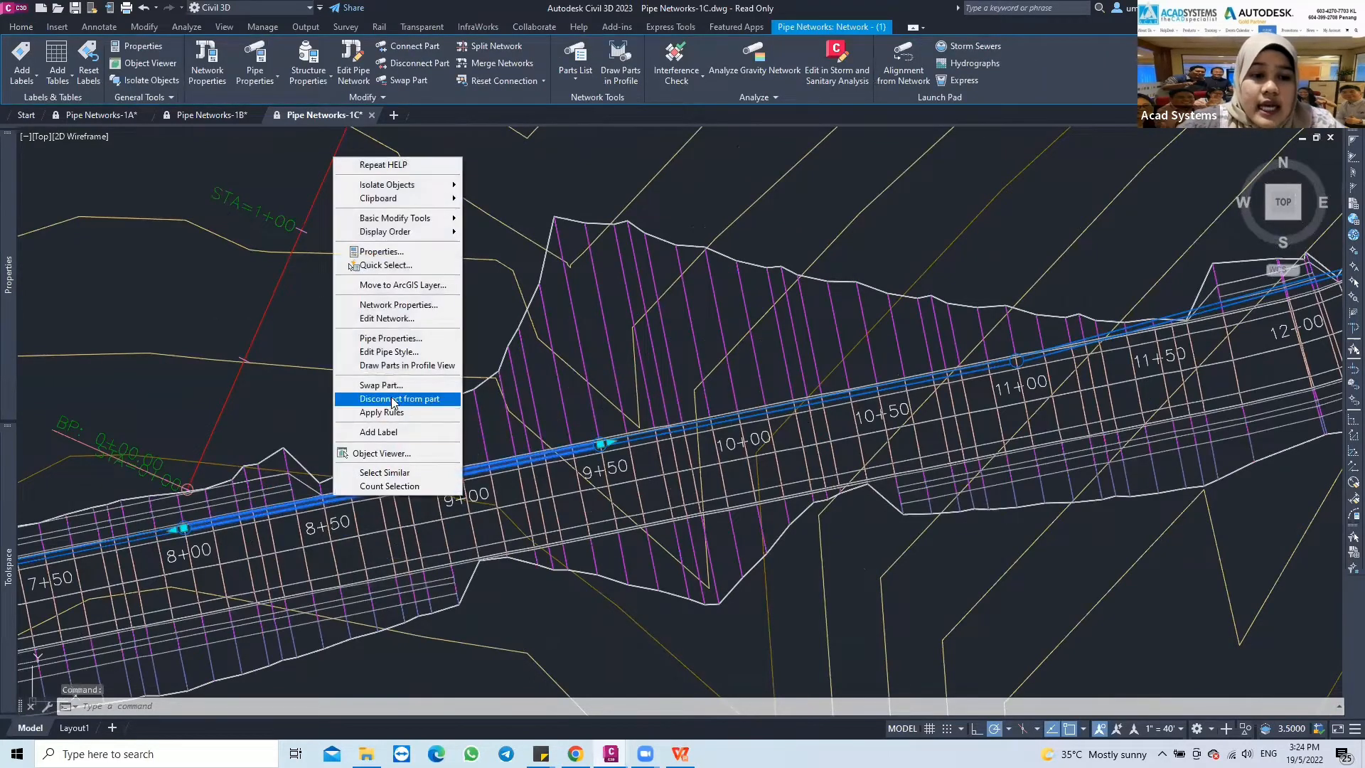
{"action": "left_click", "coordinate": [381, 318]}
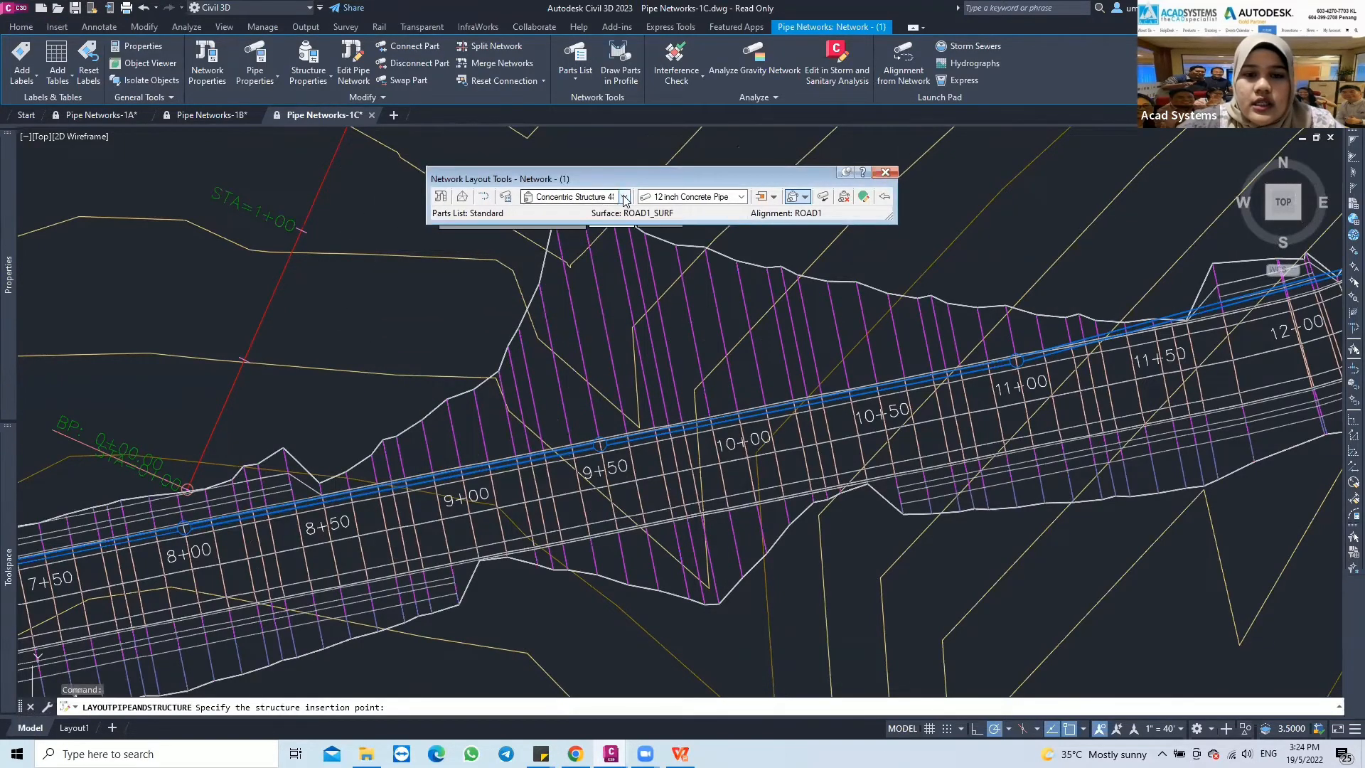
Set the structure to Eccentric Structure 48 dia 18 frame 24 cone 5 wall 6 floor and the pipe to 18 inch Concrete Pipe
{"action": "left_click", "coordinate": [612, 197]}
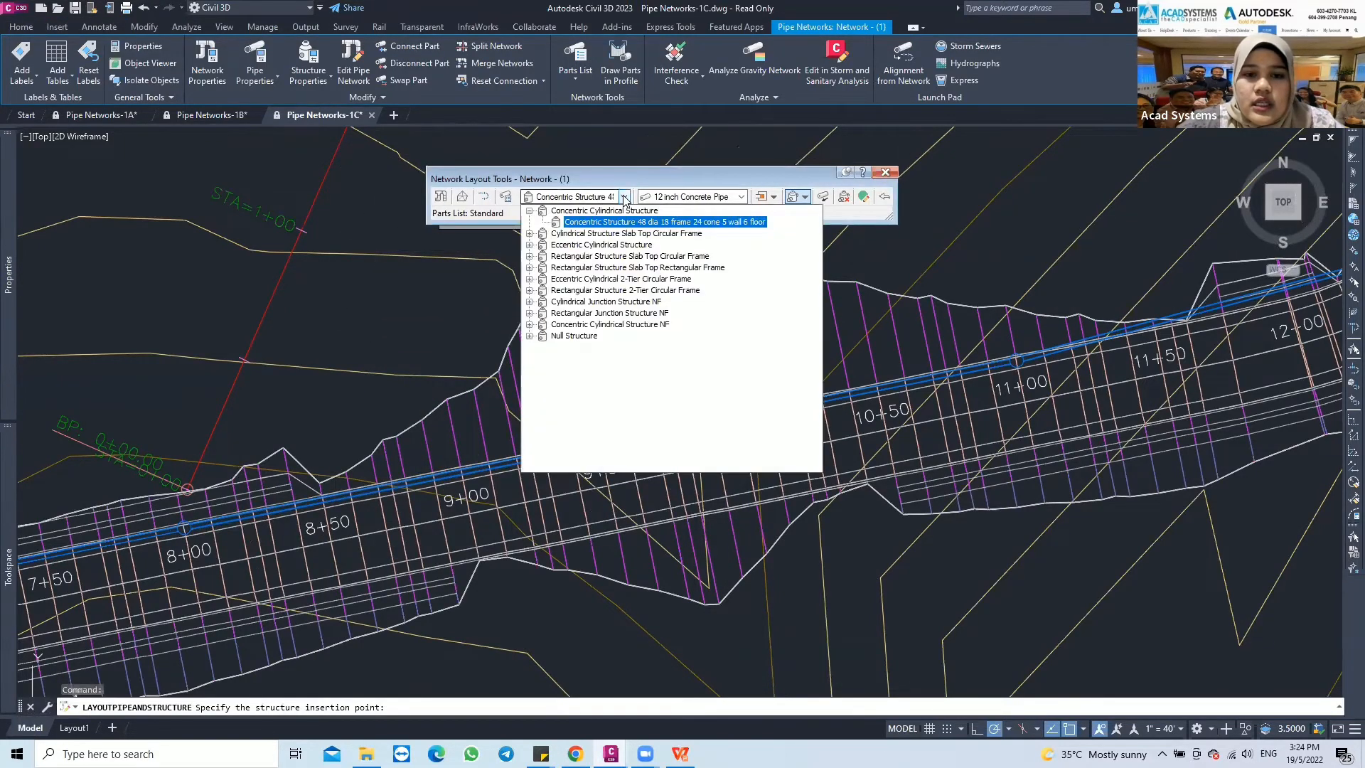
{"action": "left_click", "coordinate": [529, 246]}
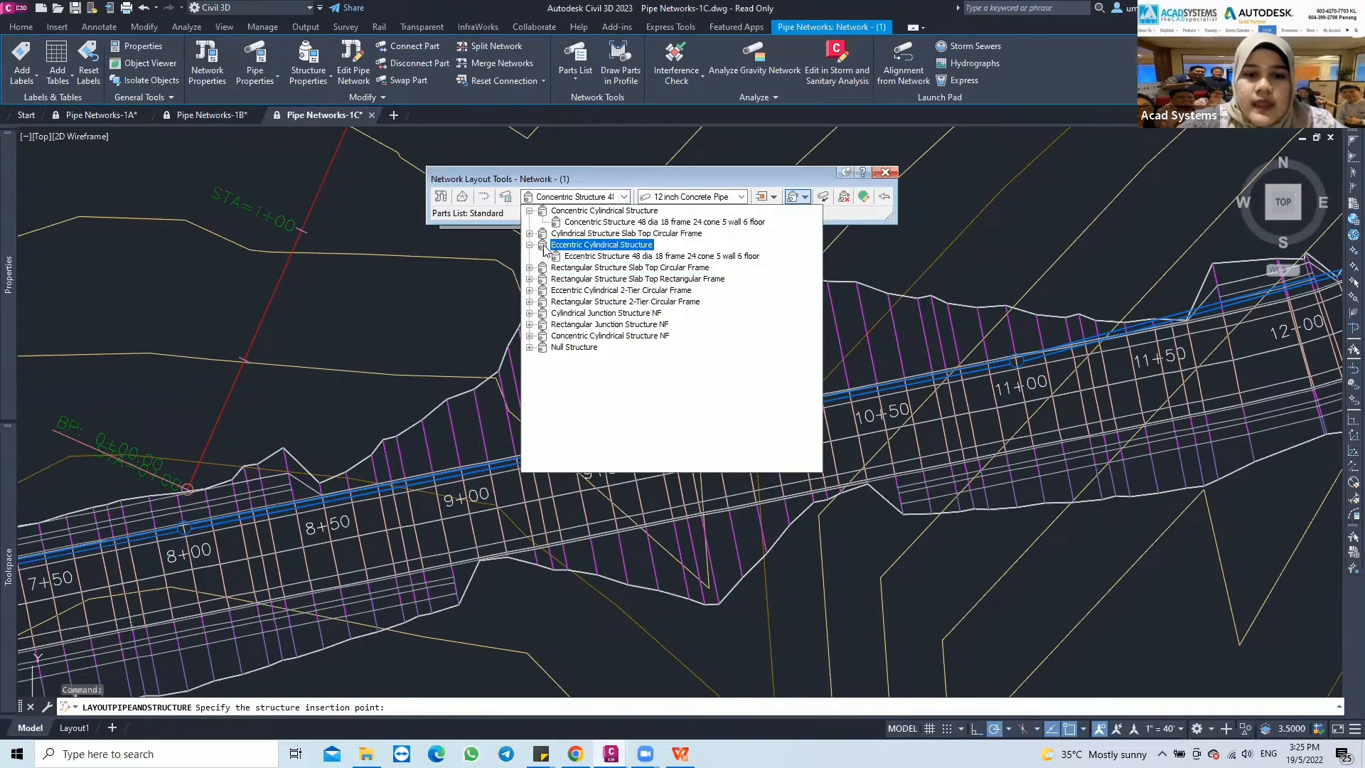
{"action": "left_click", "coordinate": [630, 256]}
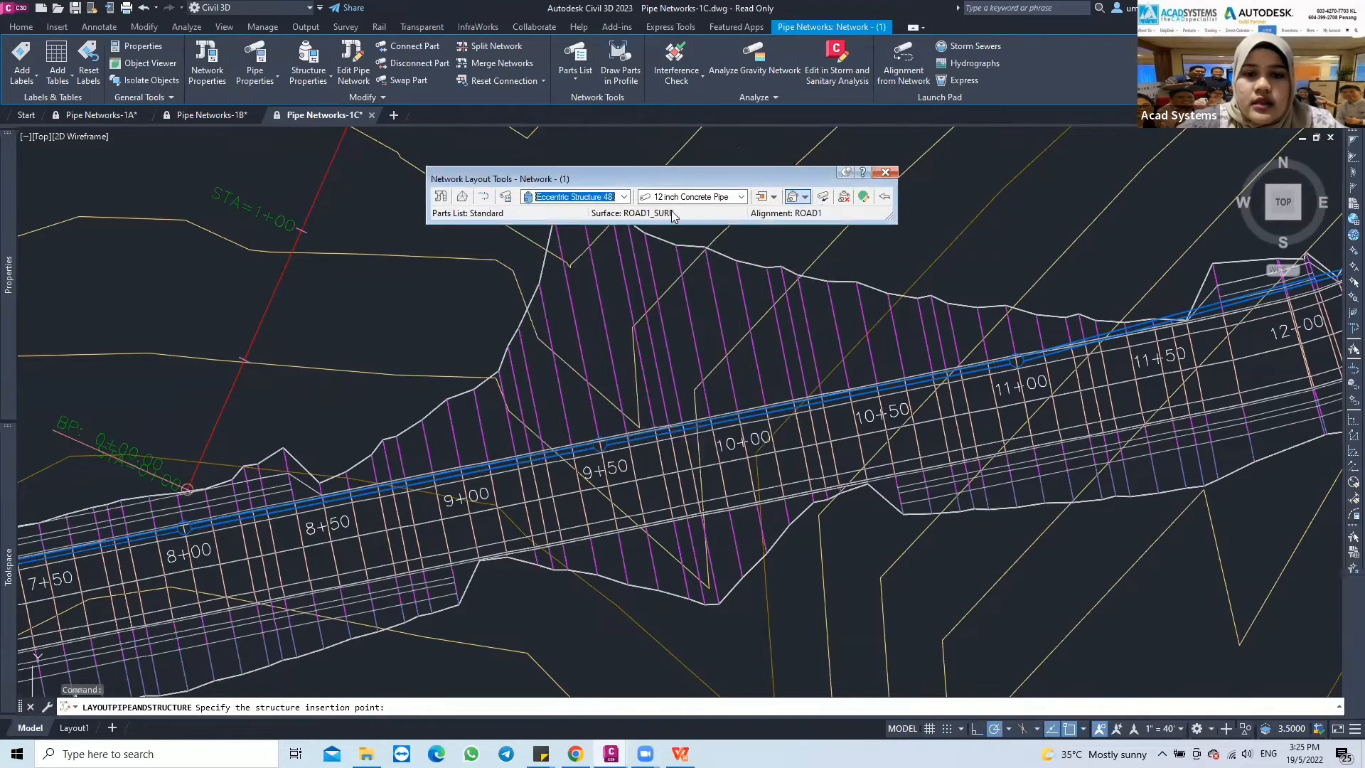
{"action": "left_click", "coordinate": [740, 197]}
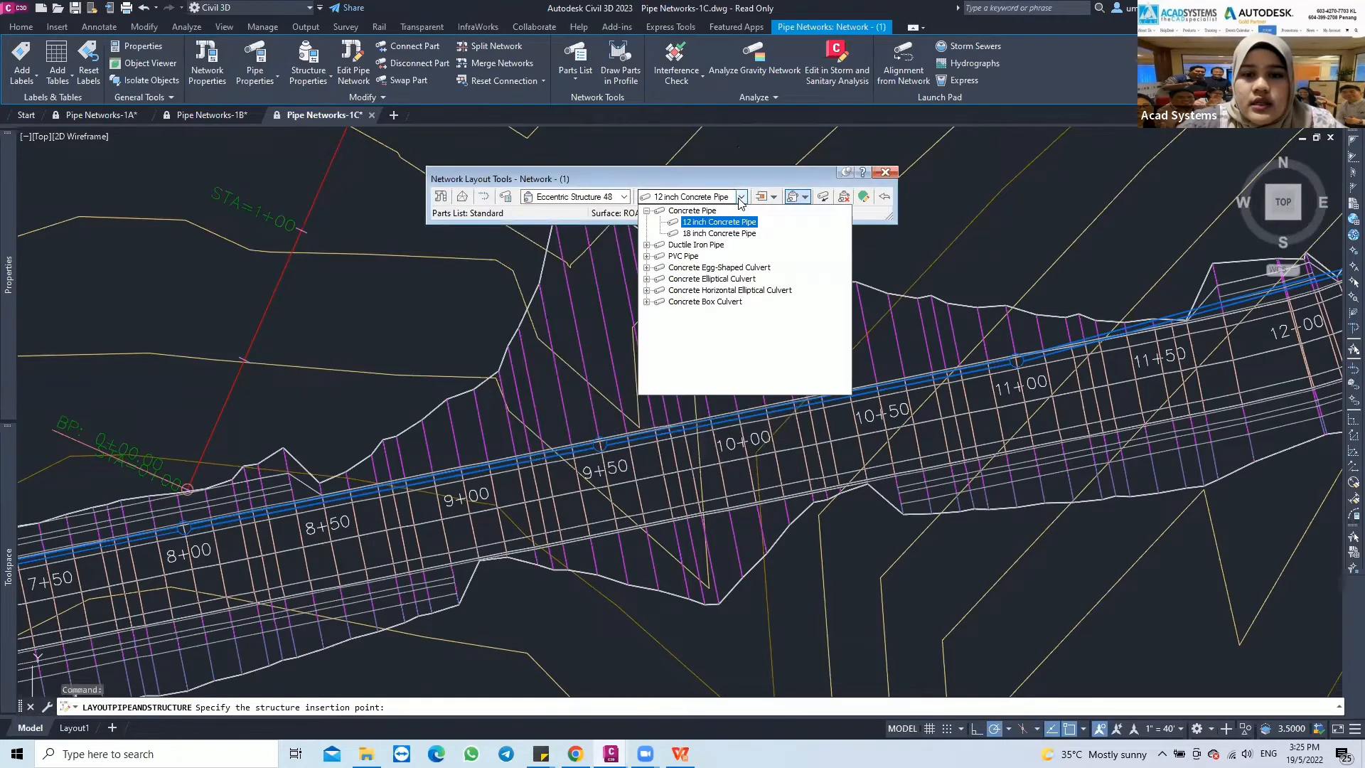
{"action": "left_click", "coordinate": [697, 234]}
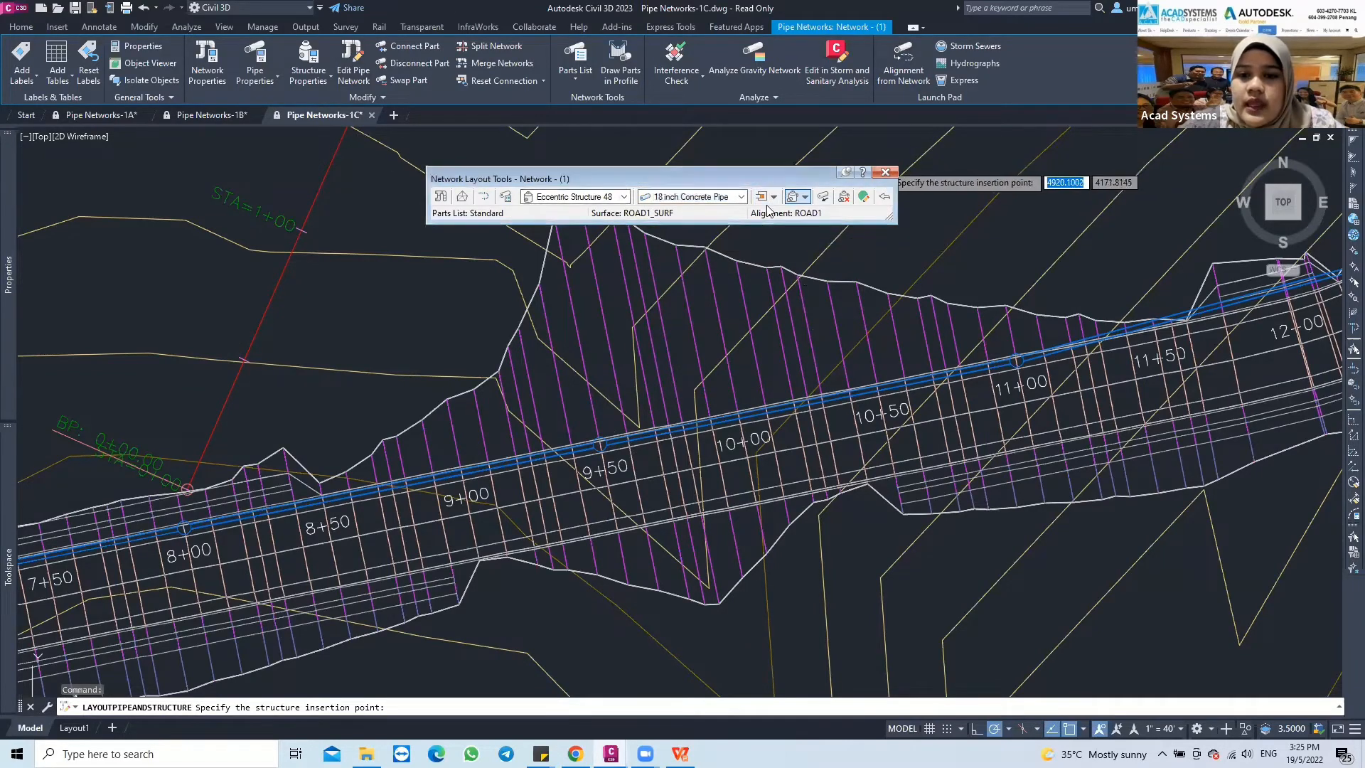
Start adding structures only to the network, using station offset along the ROAD1 alignment to locate the insertion points
{"action": "left_click", "coordinate": [805, 200]}
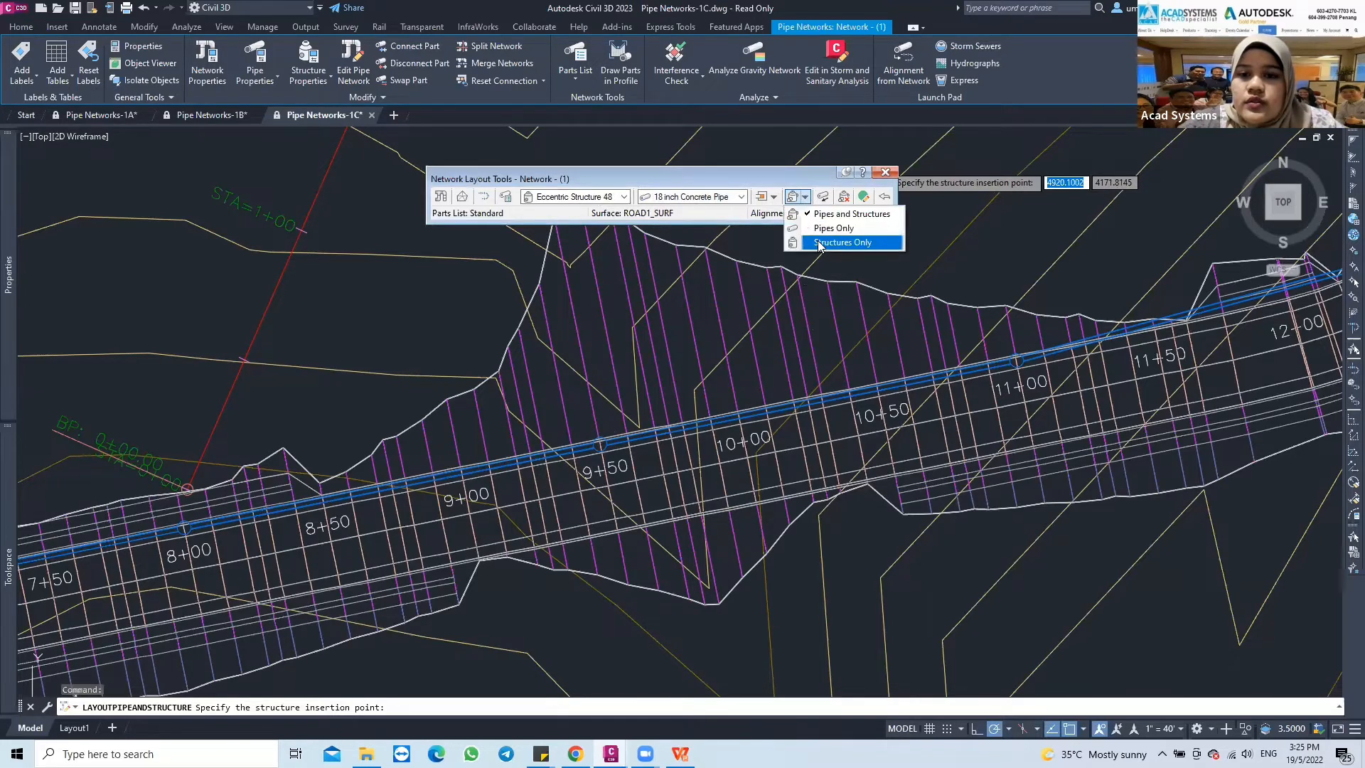
{"action": "left_click", "coordinate": [843, 243]}
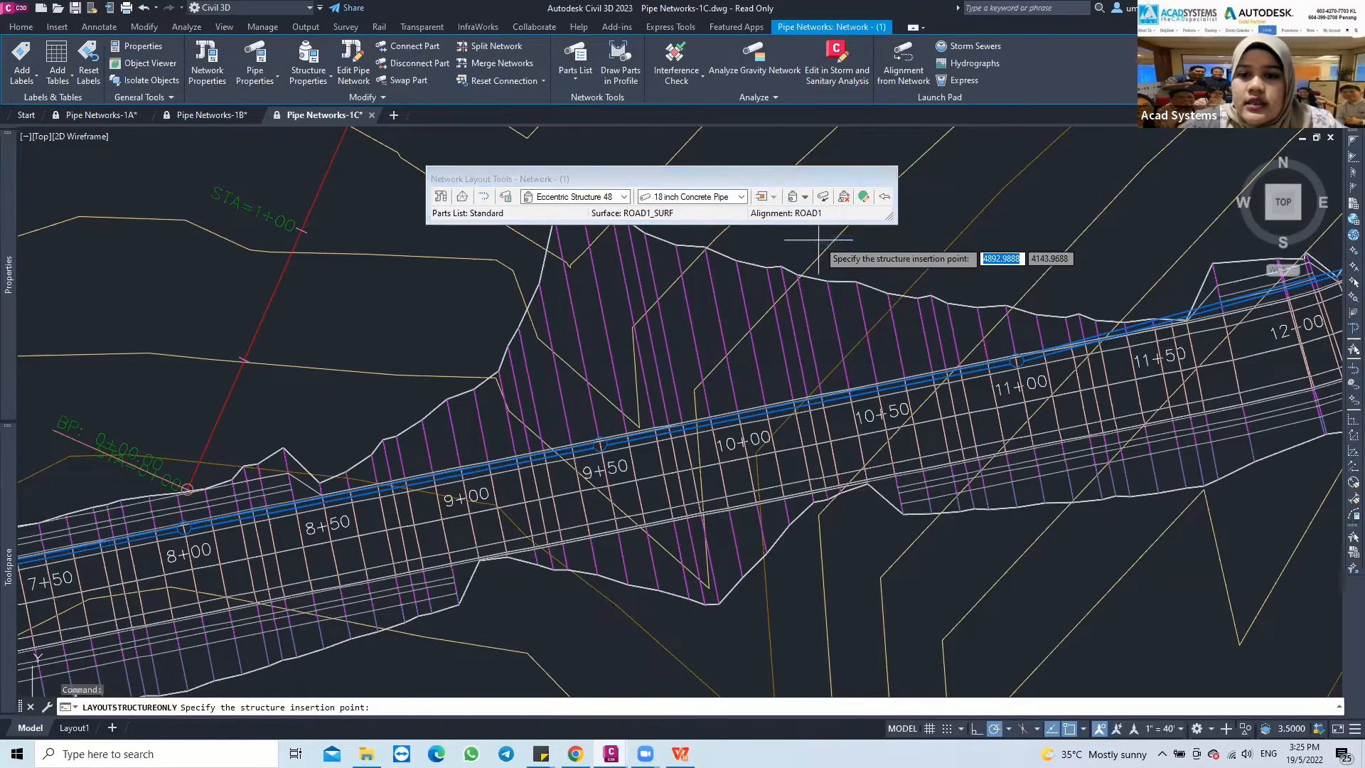
{"action": "middle_click_drag", "start_coordinate": [275, 552], "coordinate": [377, 474]}
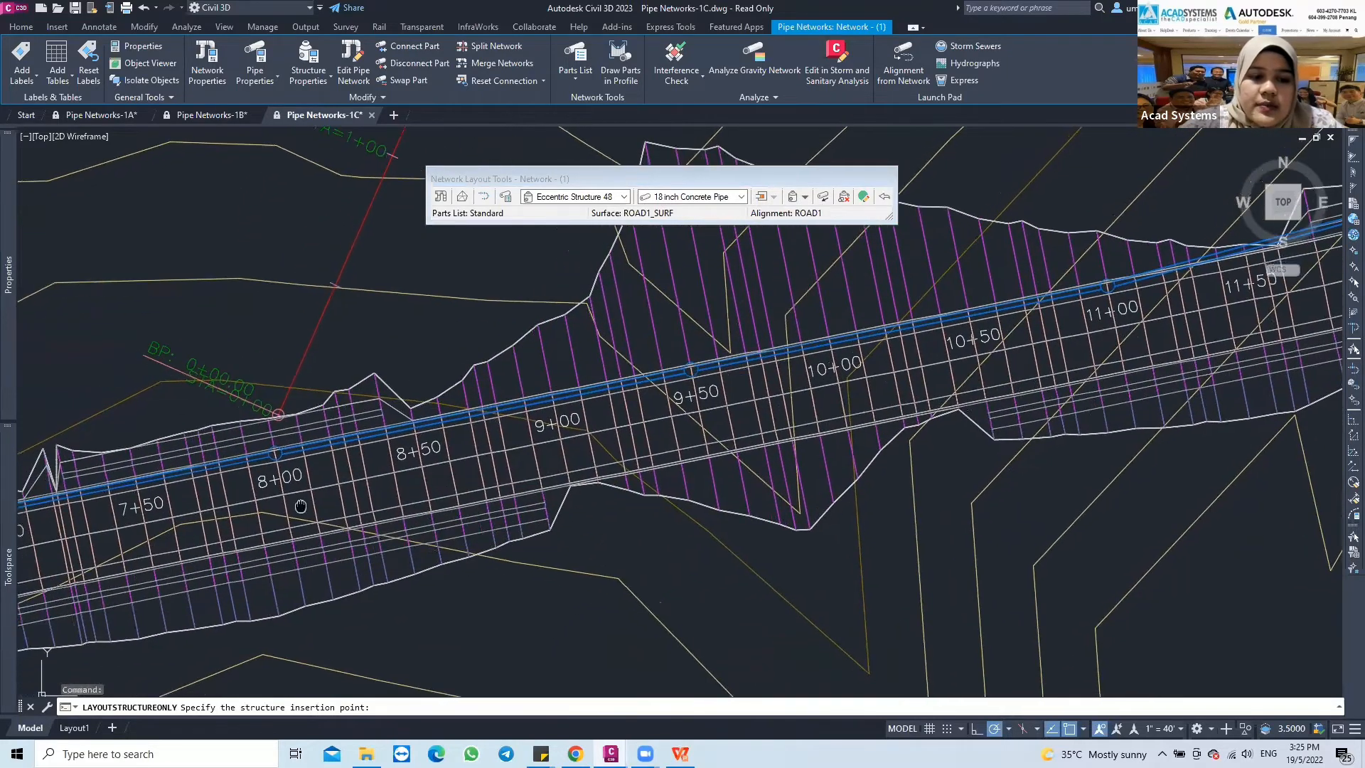
{"action": "middle_click_drag", "start_coordinate": [302, 505], "coordinate": [365, 477]}
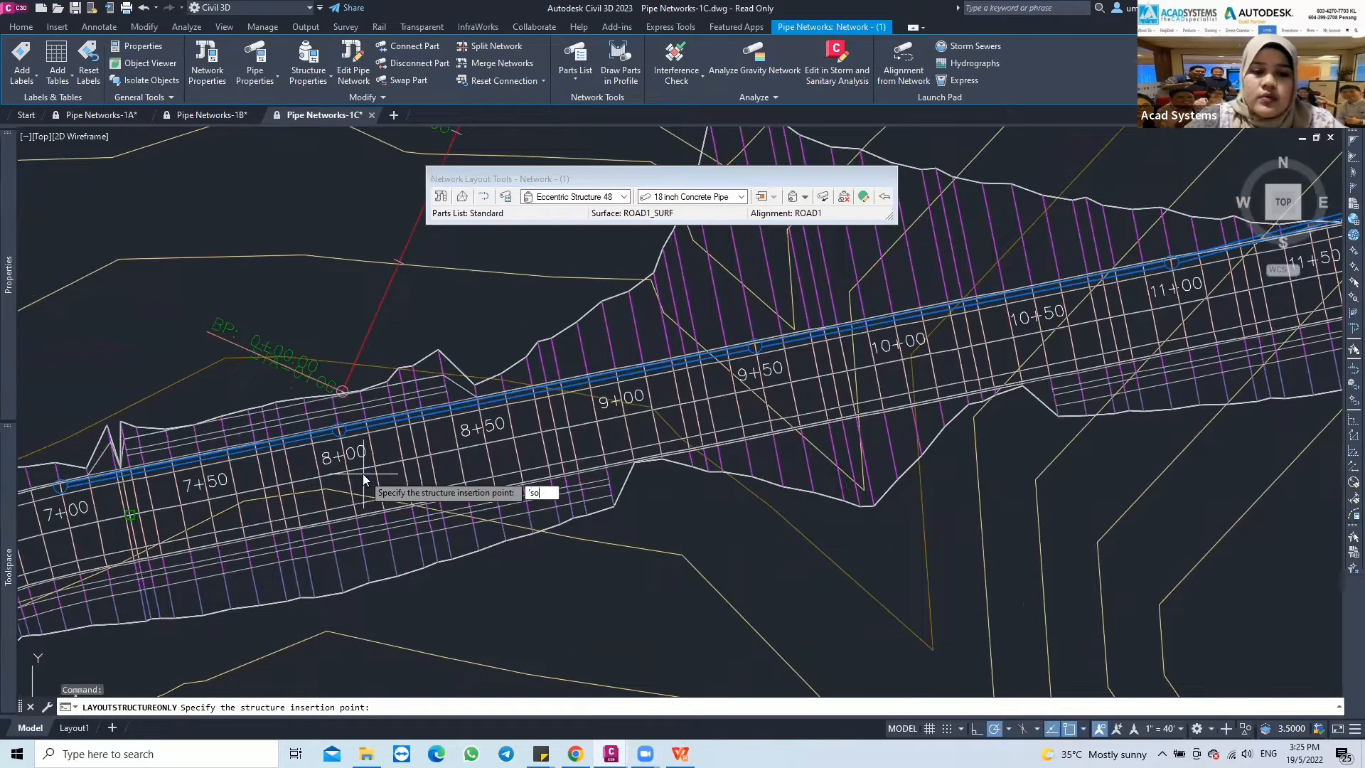
{"action": "key", "text": "Return"}
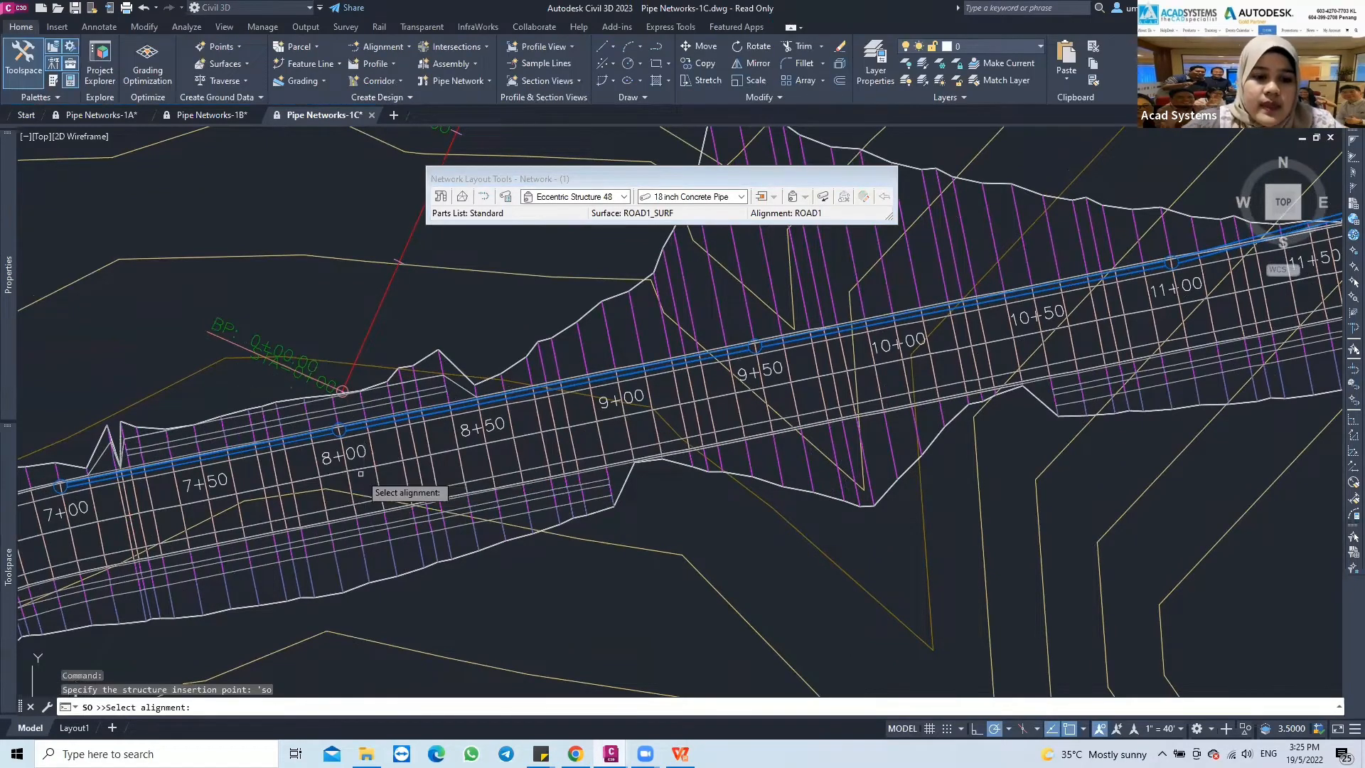
{"action": "scroll", "coordinate": [356, 473], "scroll_direction": "up", "scroll_amount": 2}
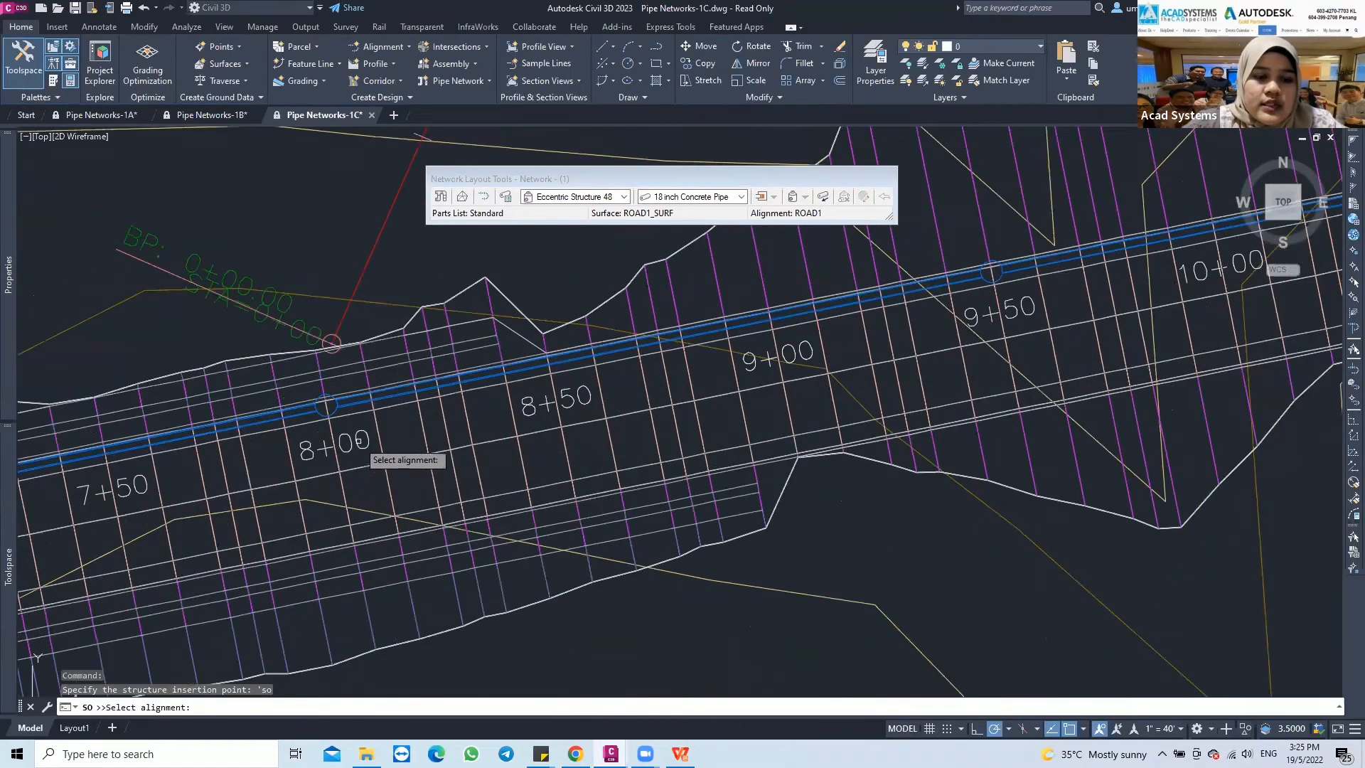
{"action": "left_click", "coordinate": [355, 439]}
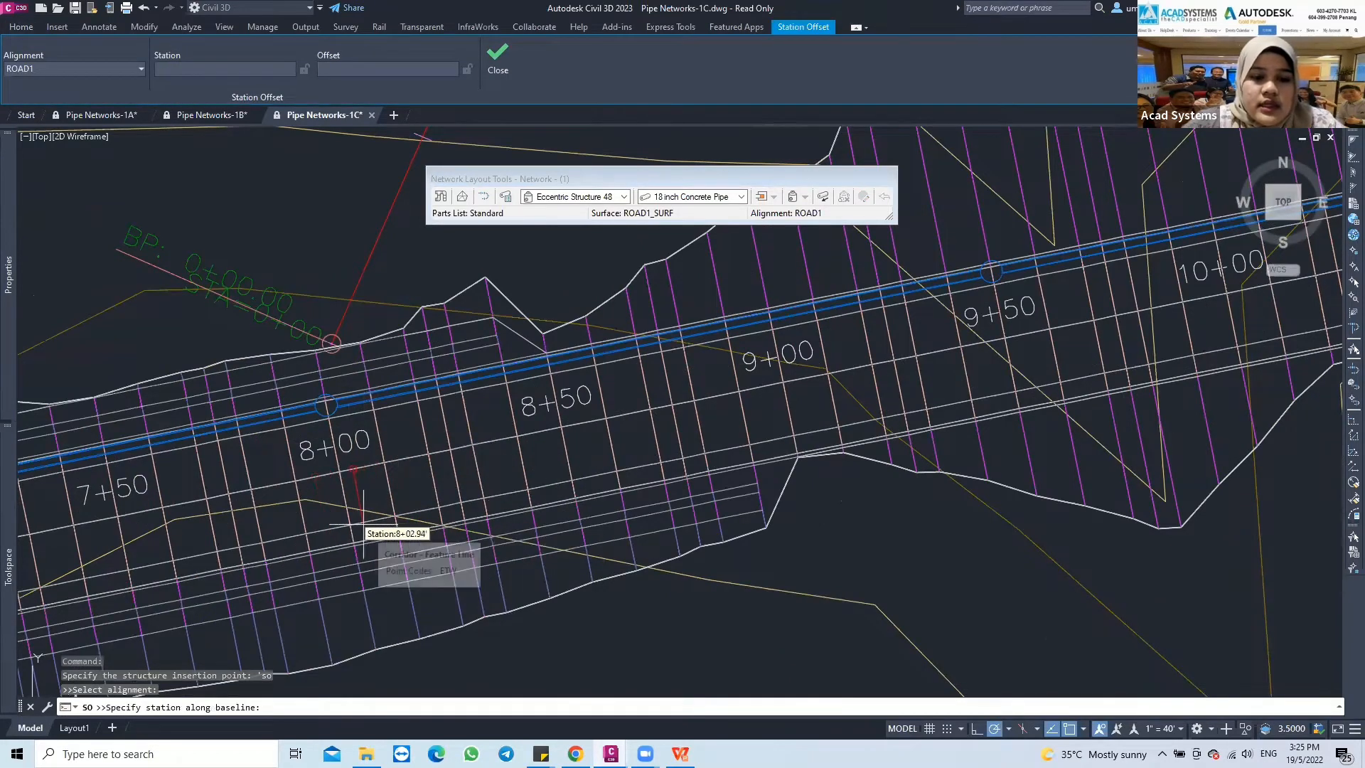
Place an eccentric structure at station 9+60 with a 15-foot offset from ROAD1
{"action": "mouse_move", "coordinate": [463, 500]}
{"action": "middle_mouse_down"}
{"action": "mouse_move", "coordinate": [516, 484]}
{"action": "mouse_move", "coordinate": [328, 549]}
{"action": "middle_mouse_up"}
{"action": "middle_click_drag", "start_coordinate": [637, 459], "coordinate": [494, 466]}
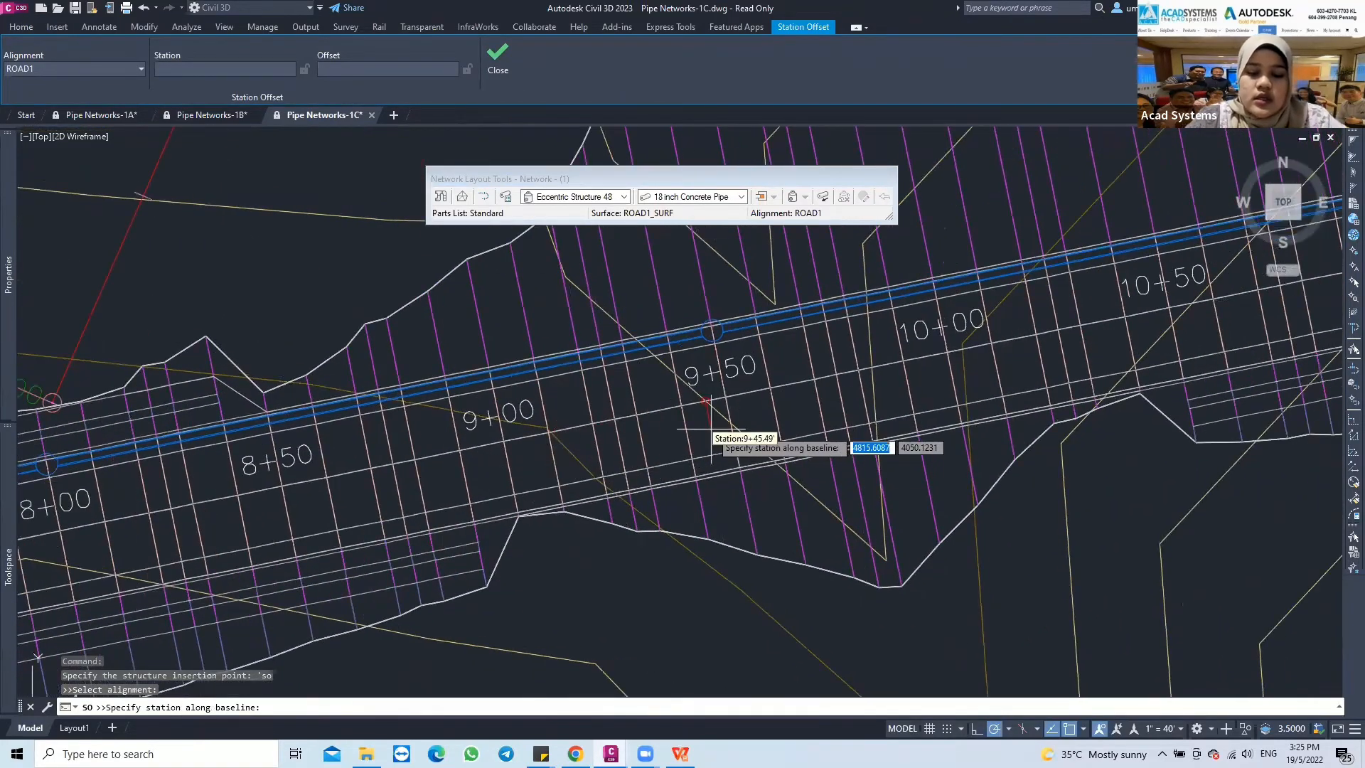
{"action": "type", "text": "95"}
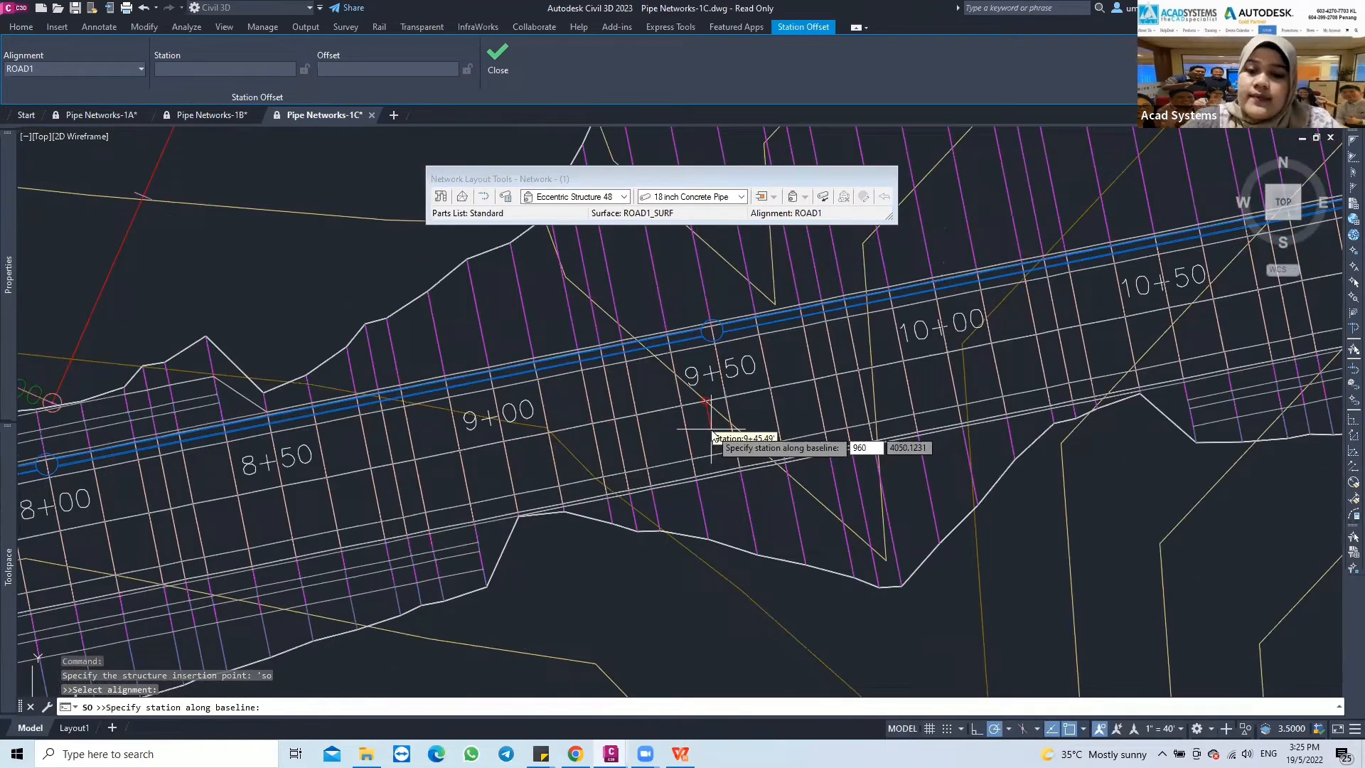
{"action": "type", "text": "0"}
{"action": "key", "text": "Return"}
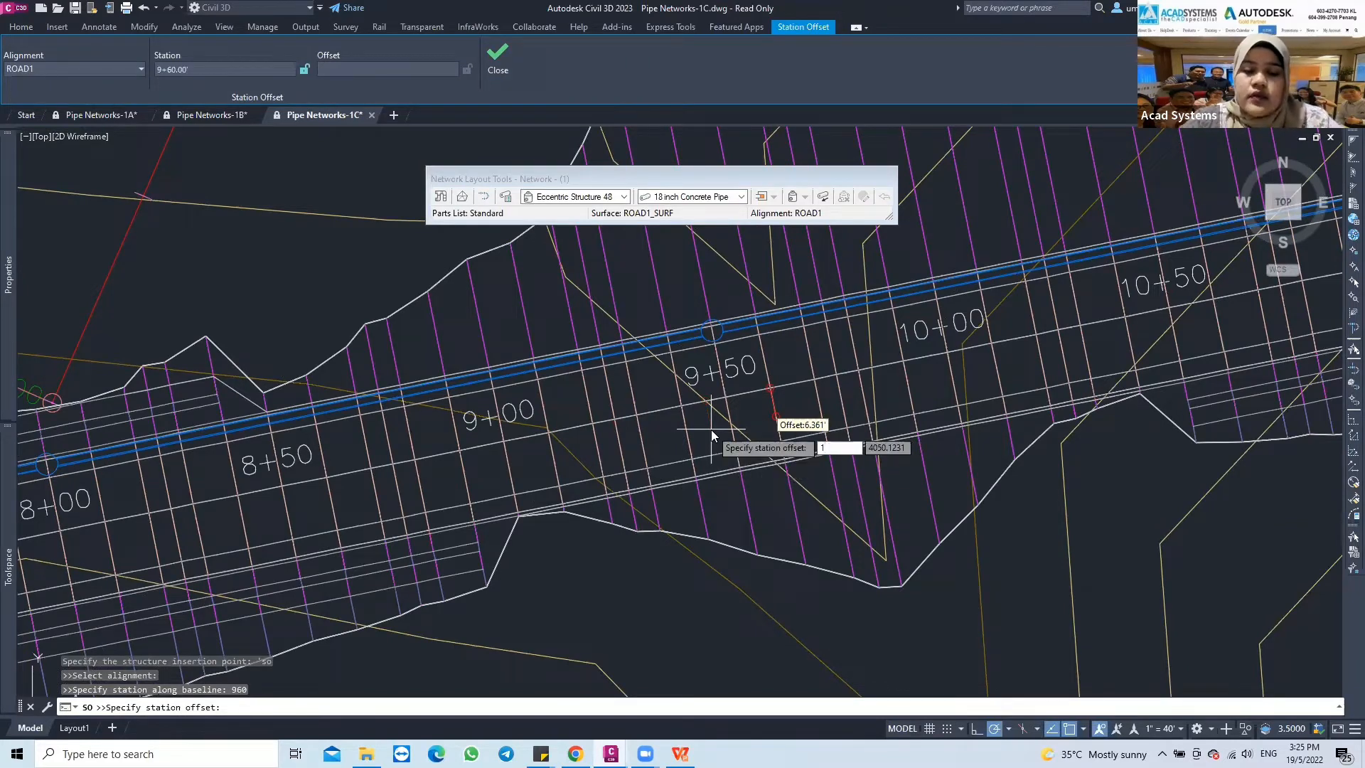
{"action": "type", "text": "15"}
{"action": "key", "text": "Return"}
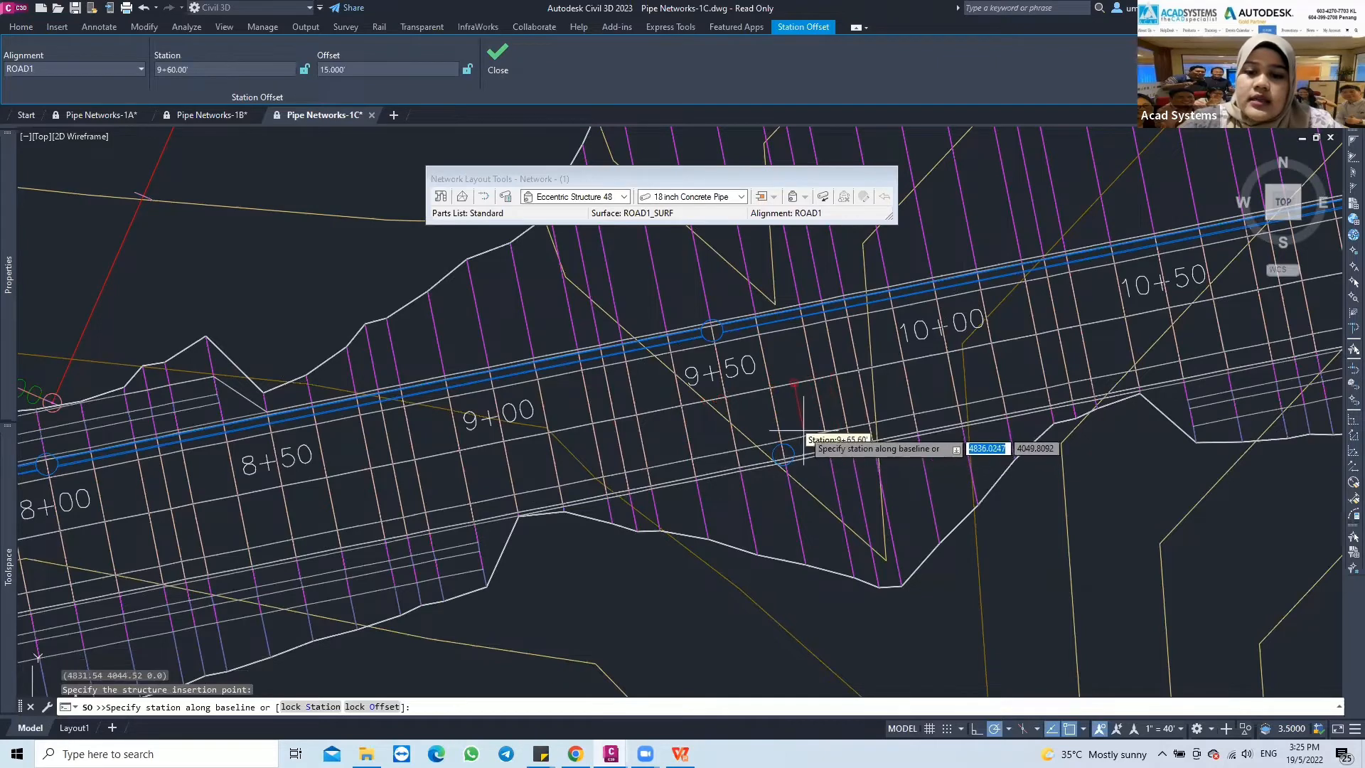
Place the second eccentric structure at station 11+10 with a 15-foot offset from ROAD1
{"action": "middle_click_drag", "start_coordinate": [839, 451], "coordinate": [621, 448]}
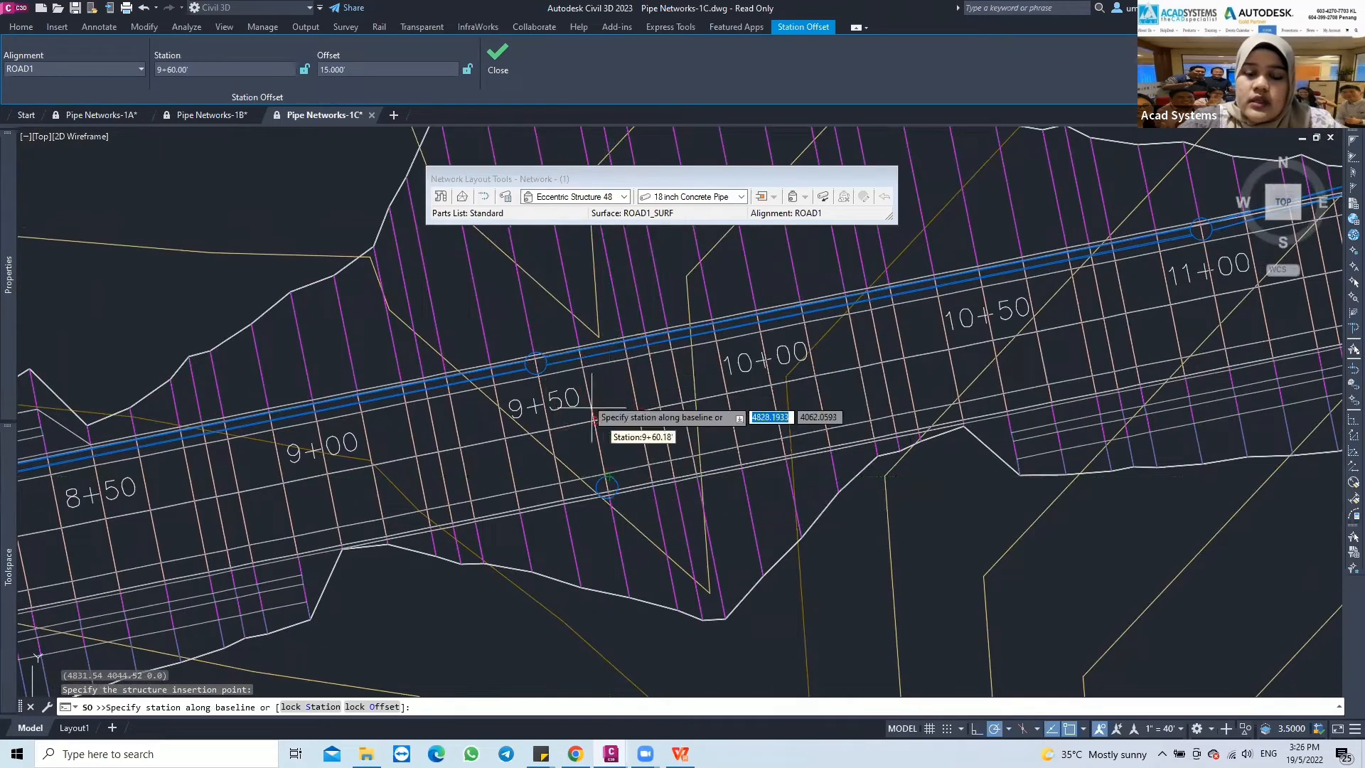
{"action": "middle_click_drag", "start_coordinate": [571, 431], "coordinate": [484, 431]}
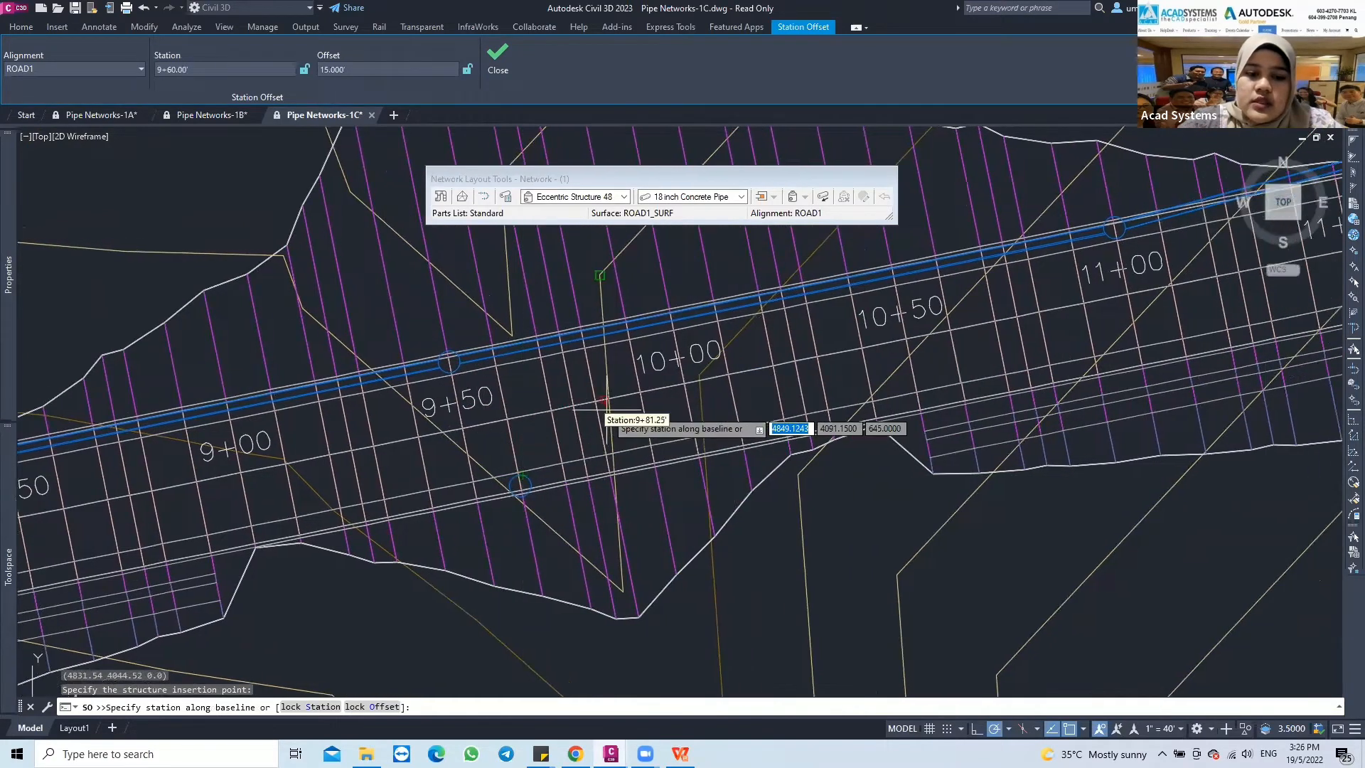
{"action": "middle_click_drag", "start_coordinate": [607, 412], "coordinate": [506, 468]}
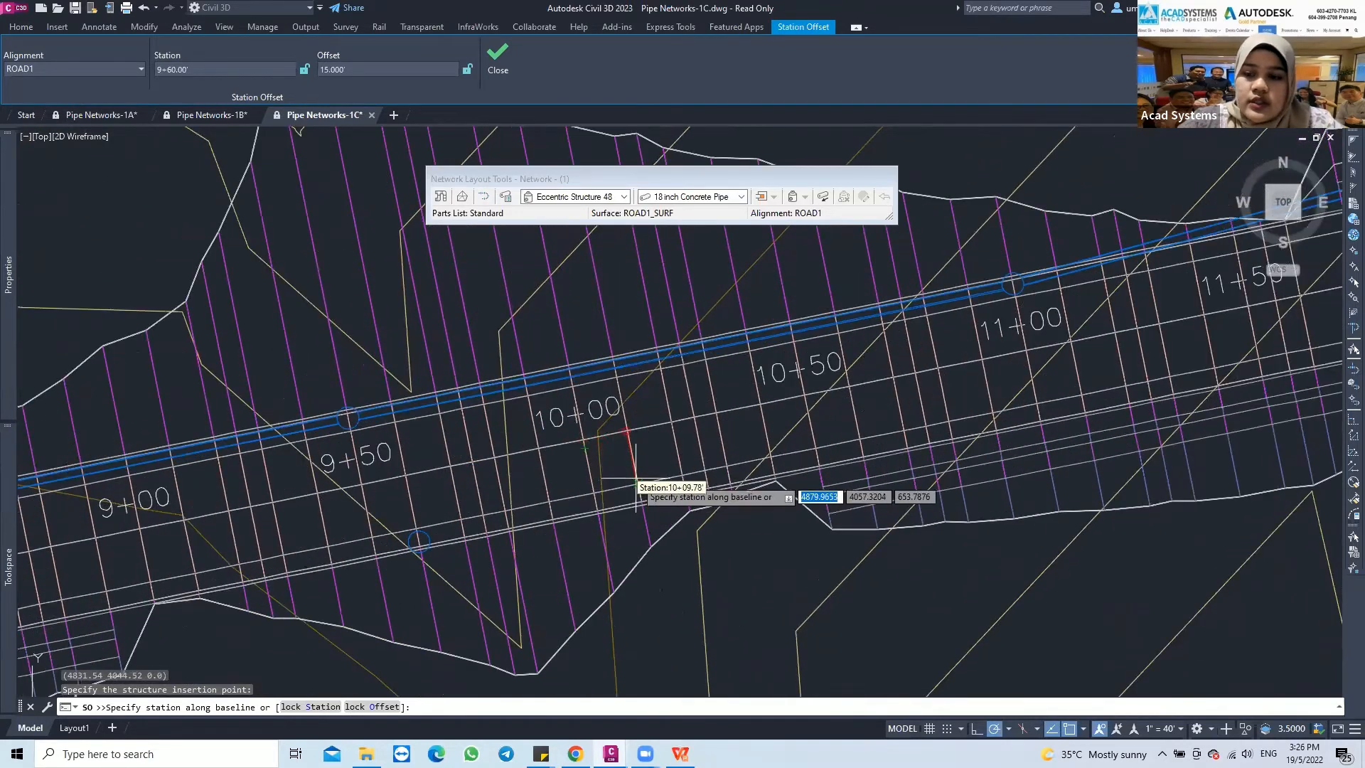
{"action": "middle_click_drag", "start_coordinate": [682, 464], "coordinate": [633, 469]}
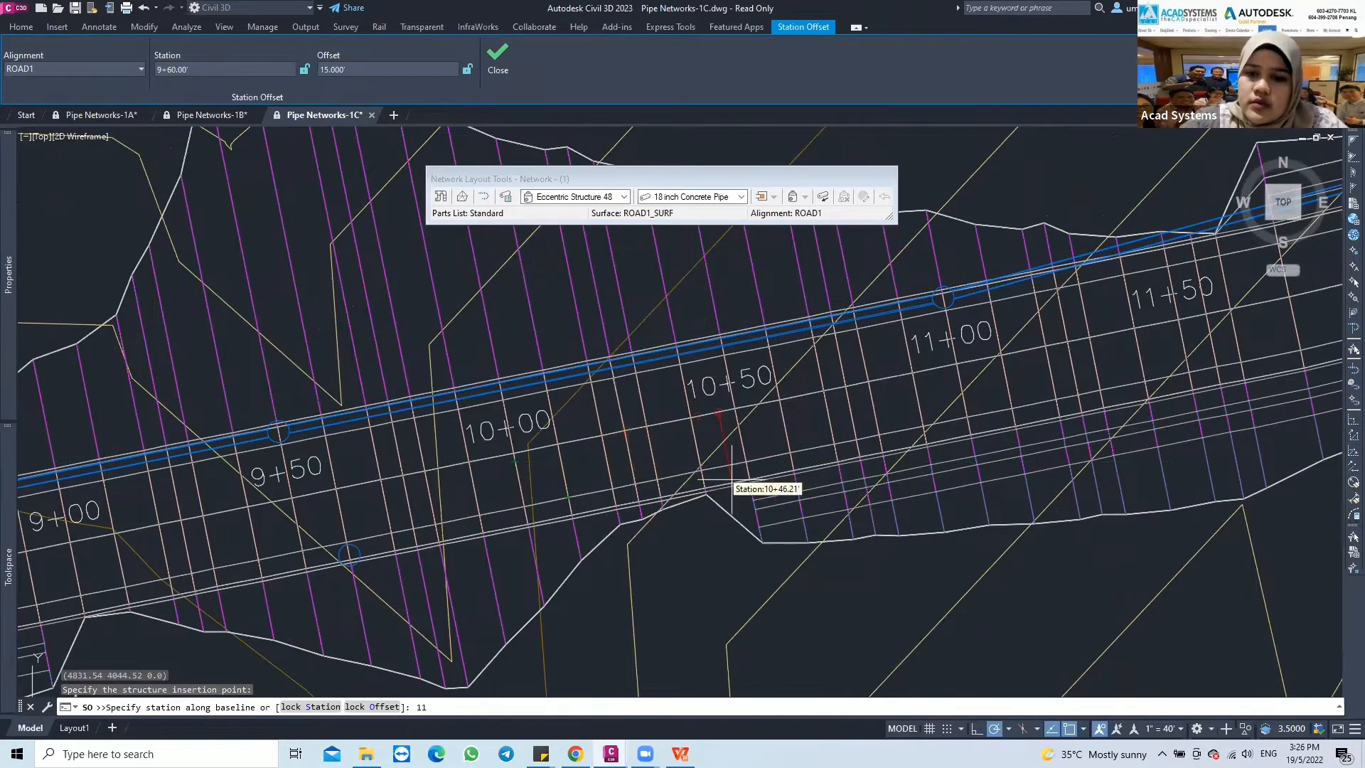
{"action": "middle_click_drag", "start_coordinate": [633, 469], "coordinate": [643, 492]}
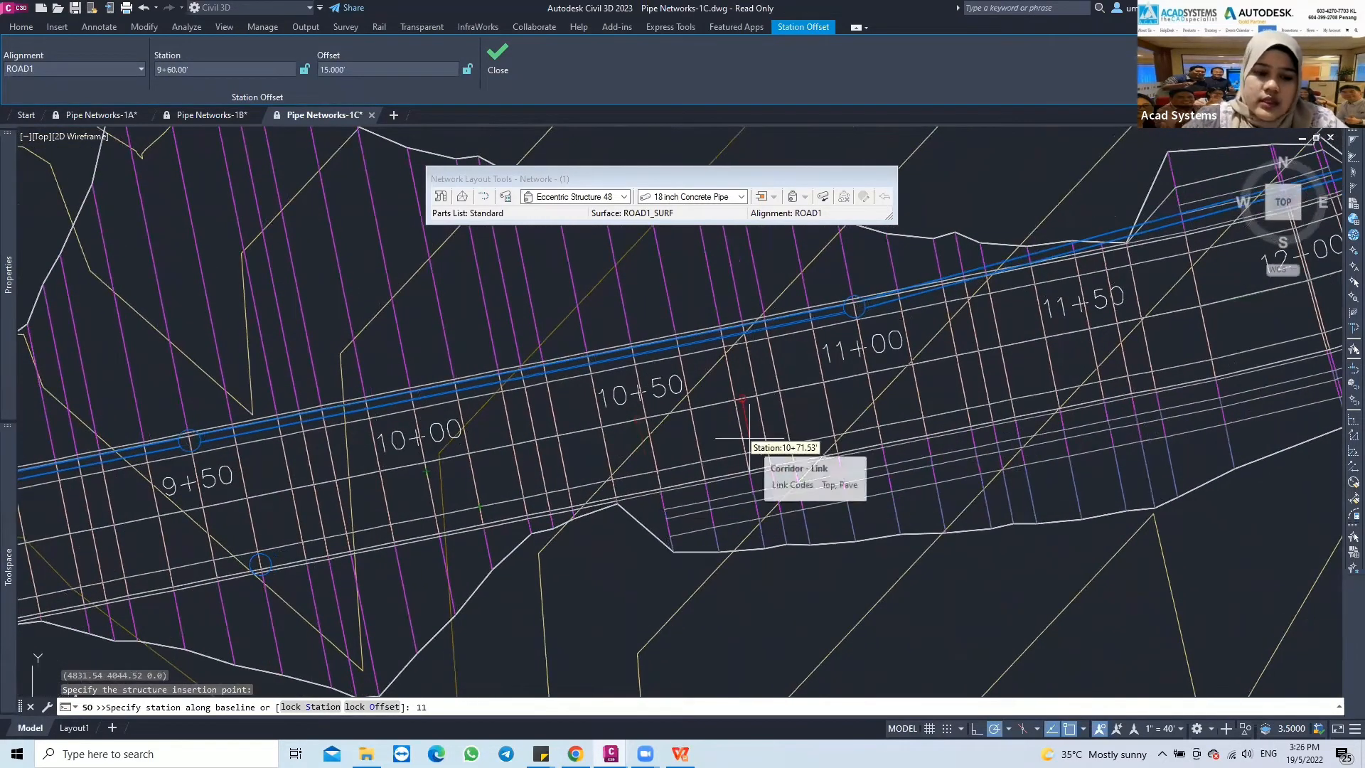
{"action": "type", "text": "10"}
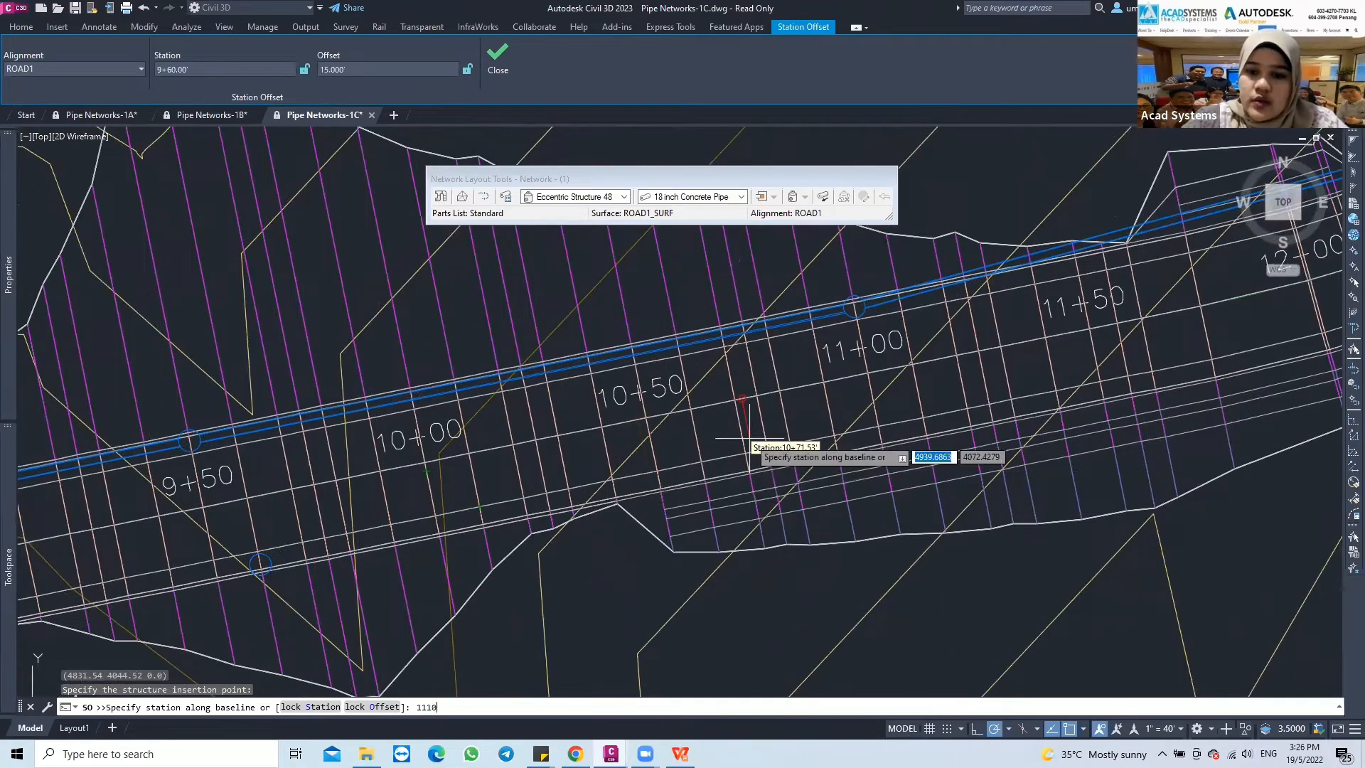
{"action": "key", "text": "Return"}
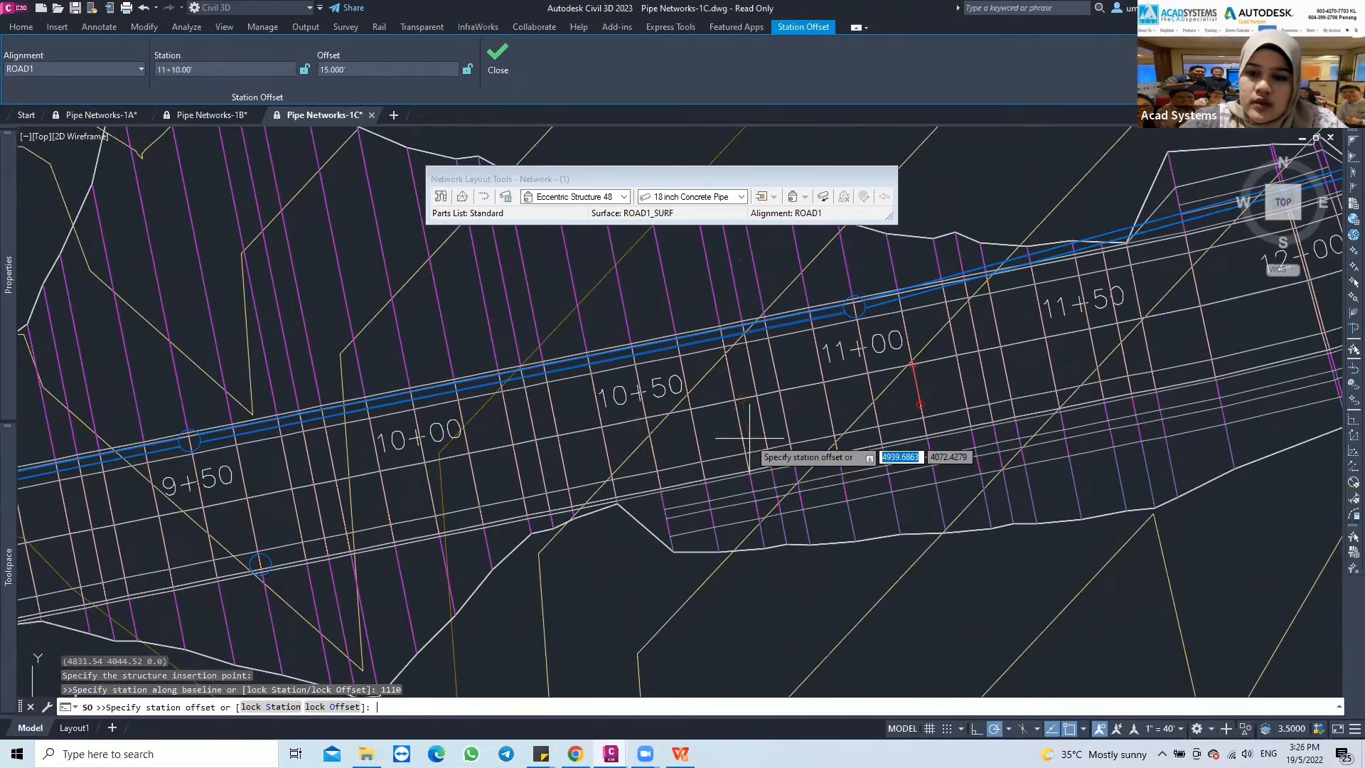
{"action": "type", "text": "-"}
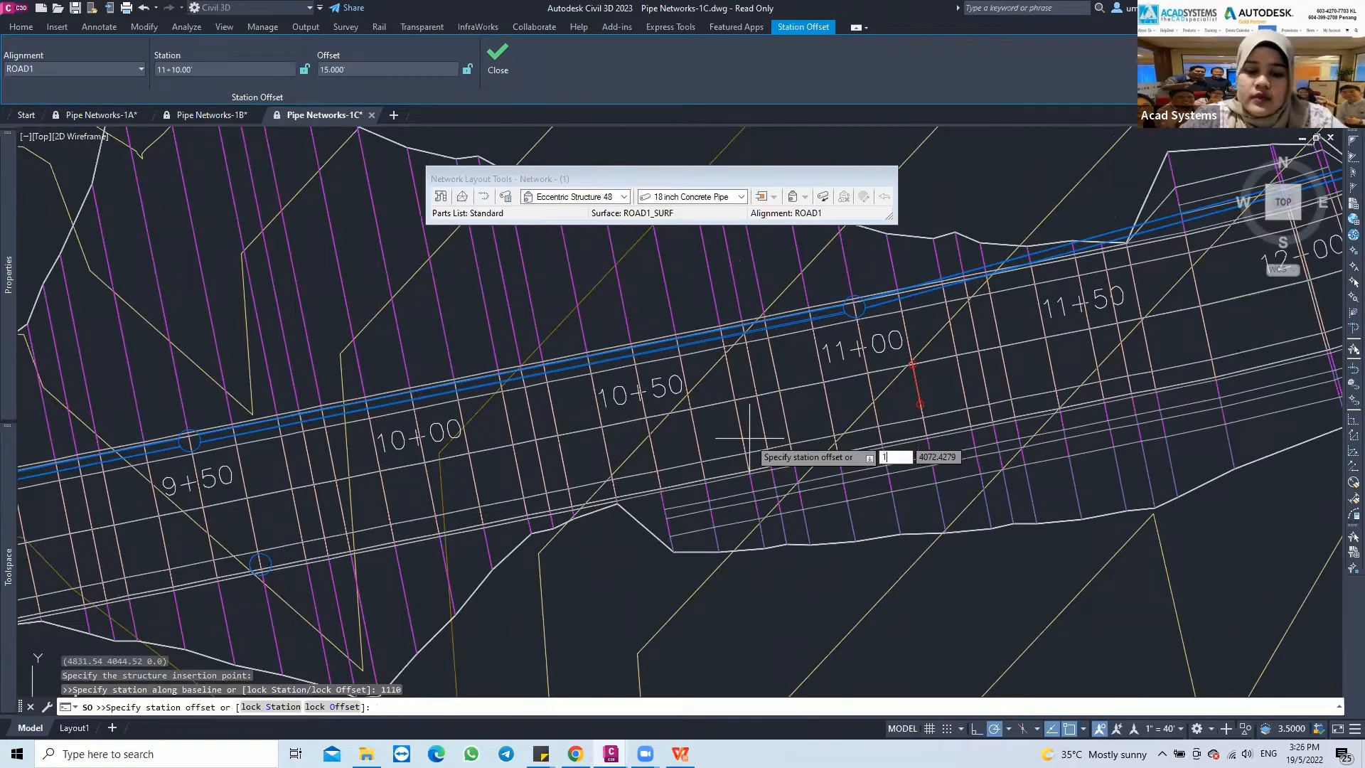
{"action": "key", "text": "Return"}
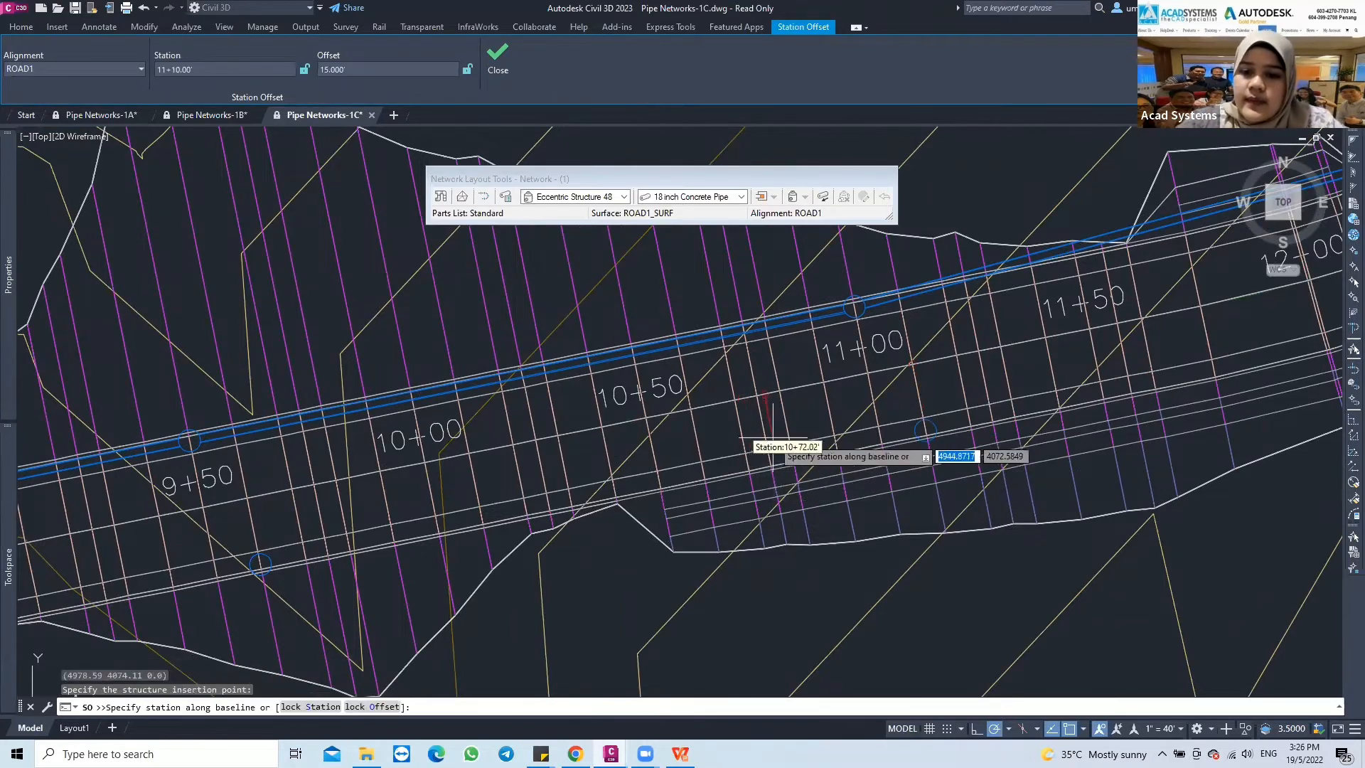
Place the third eccentric structure at station 12+60 with a 15-foot offset from ROAD1
{"action": "middle_click_drag", "start_coordinate": [769, 439], "coordinate": [727, 455]}
{"action": "scroll", "coordinate": [570, 496], "scroll_direction": "down", "scroll_amount": 5}
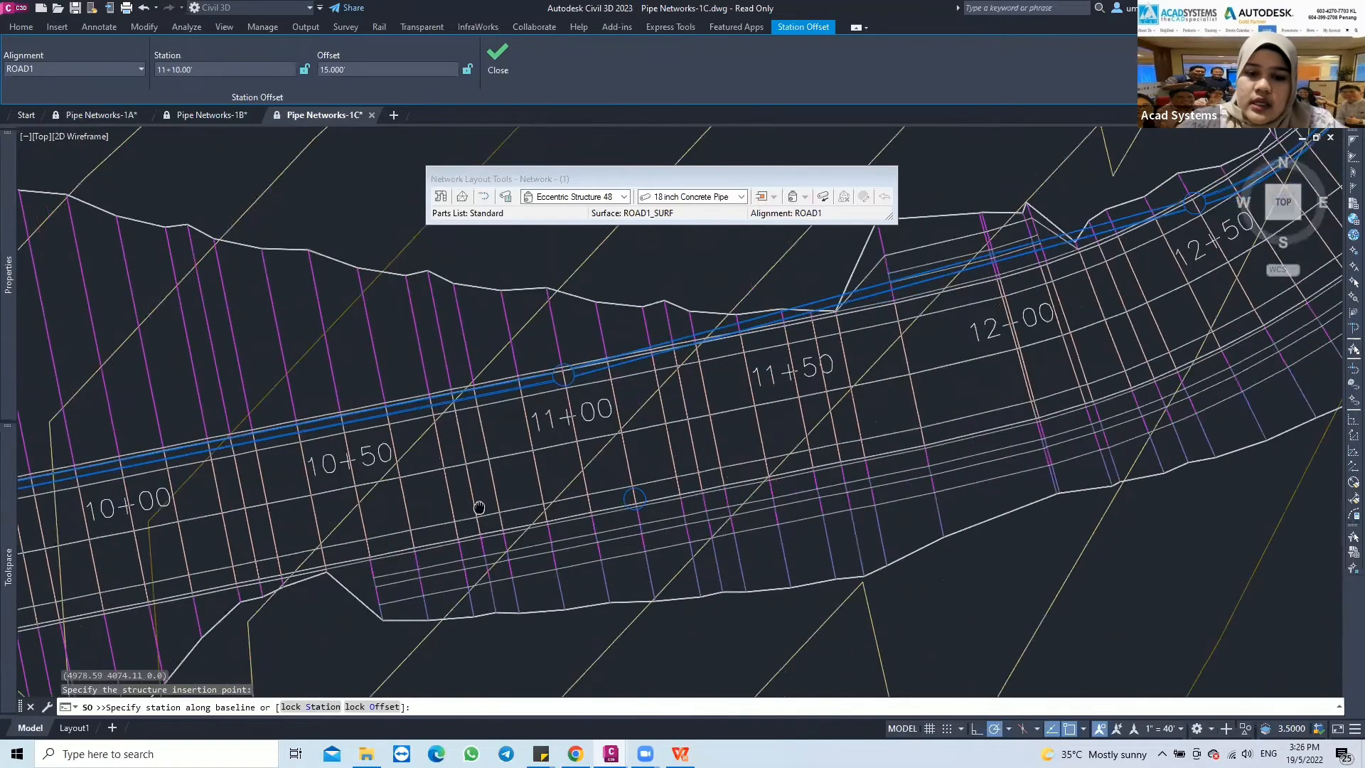
{"action": "scroll", "coordinate": [672, 431], "scroll_direction": "up", "scroll_amount": 2}
{"action": "type", "text": "1260"}
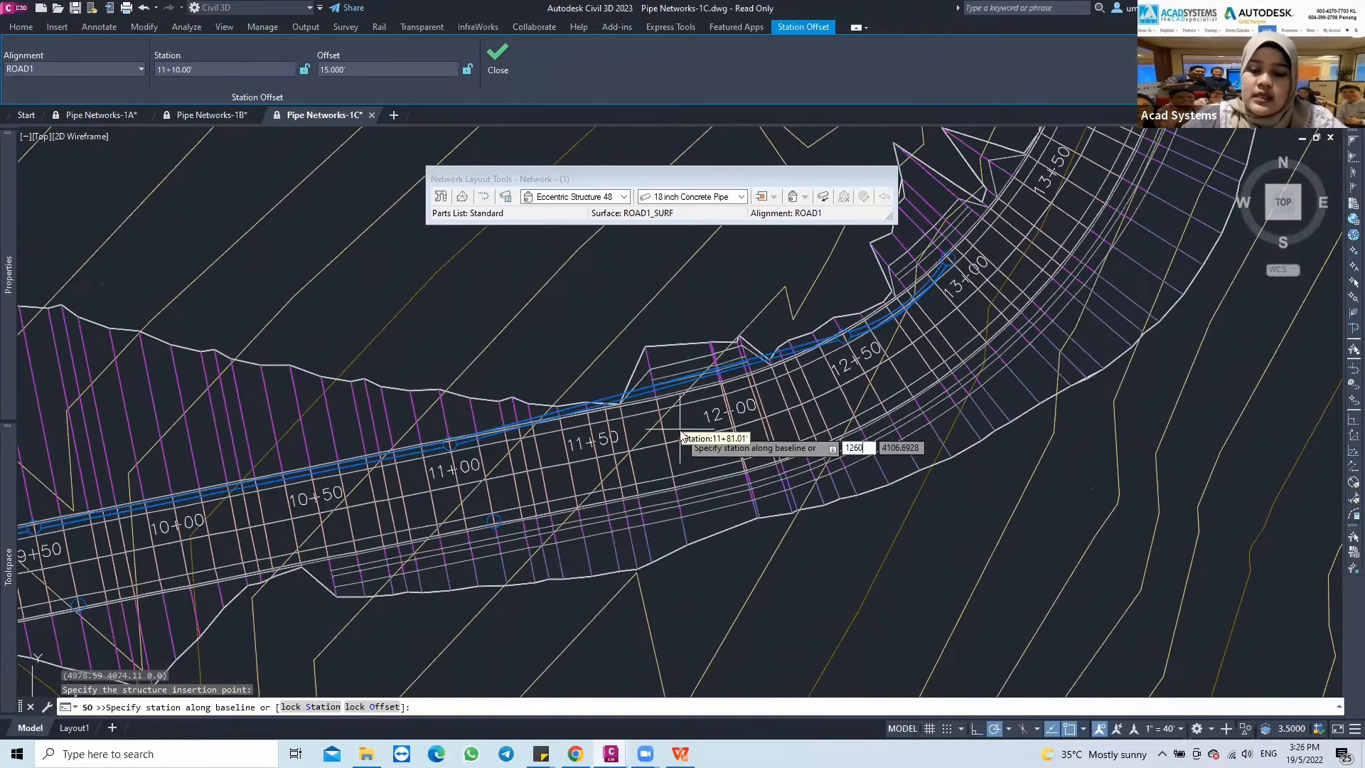
{"action": "key", "text": "Return"}
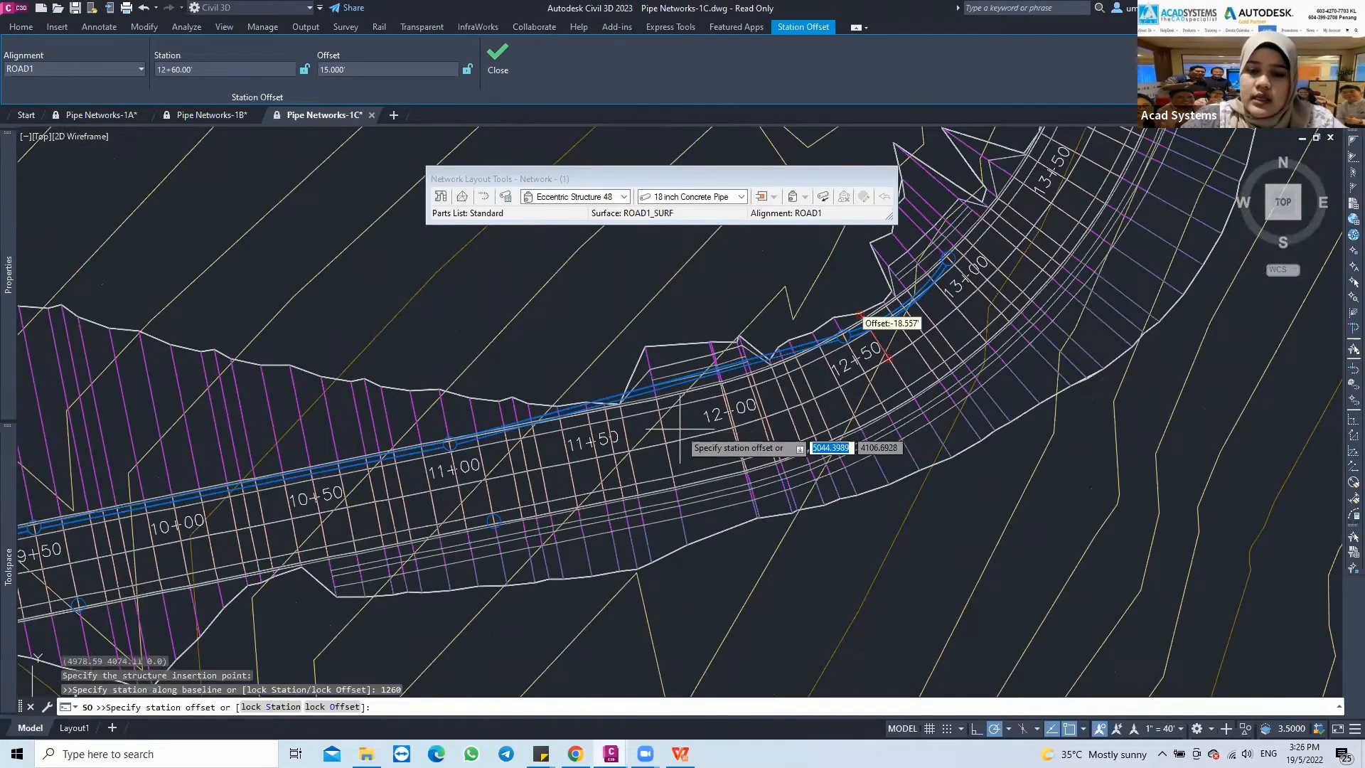
{"action": "key", "text": "Return"}
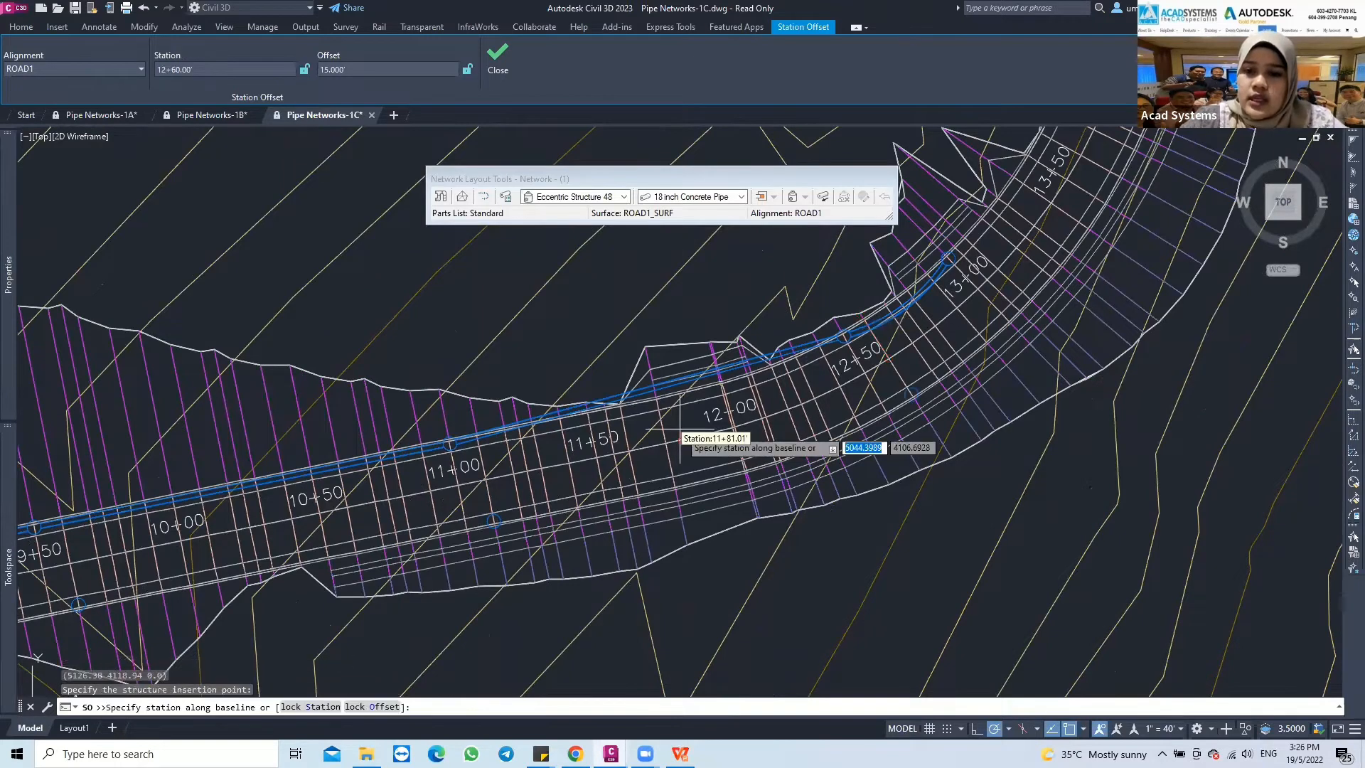
Place the last eccentric structure at station 13+00 with a 15-foot offset from ROAD1 and end the structure layout
{"action": "type", "text": "1300"}
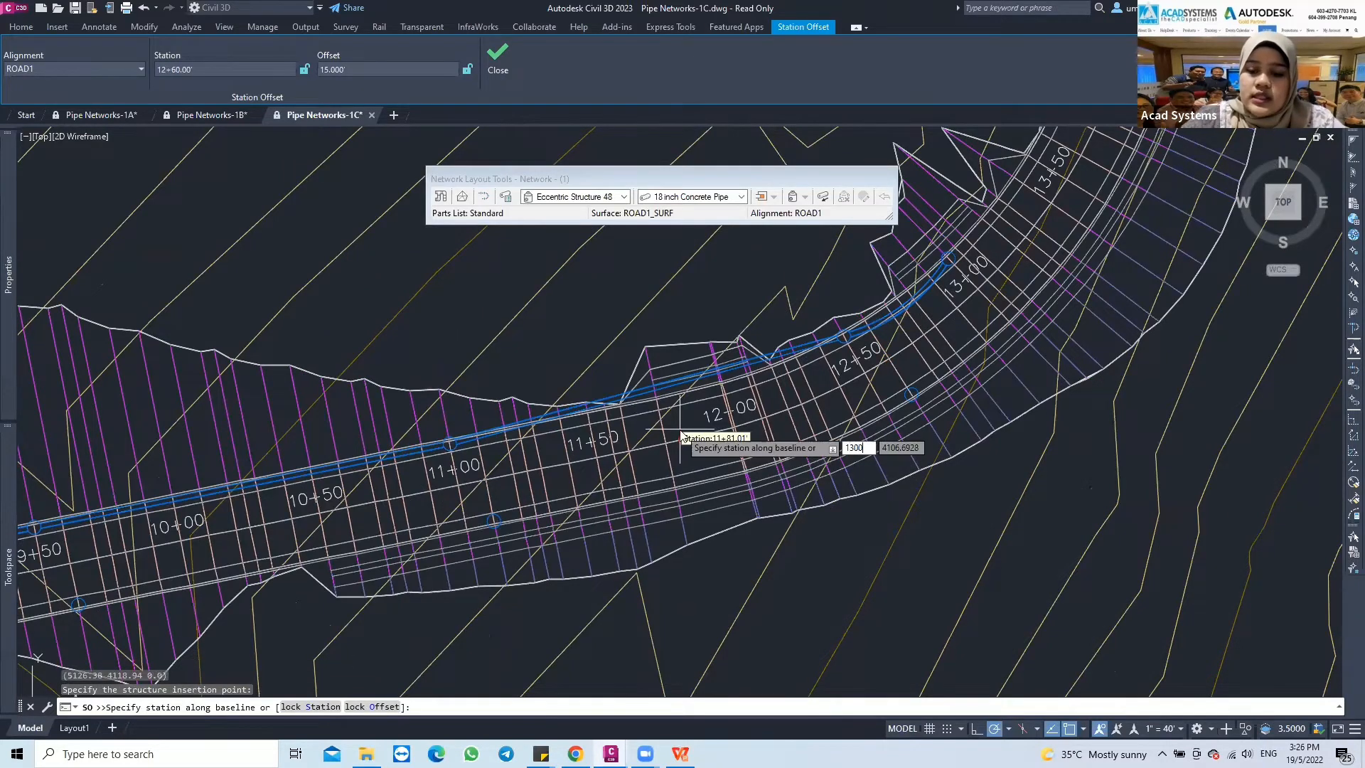
{"action": "key", "text": "Return"}
{"action": "type", "text": "15"}
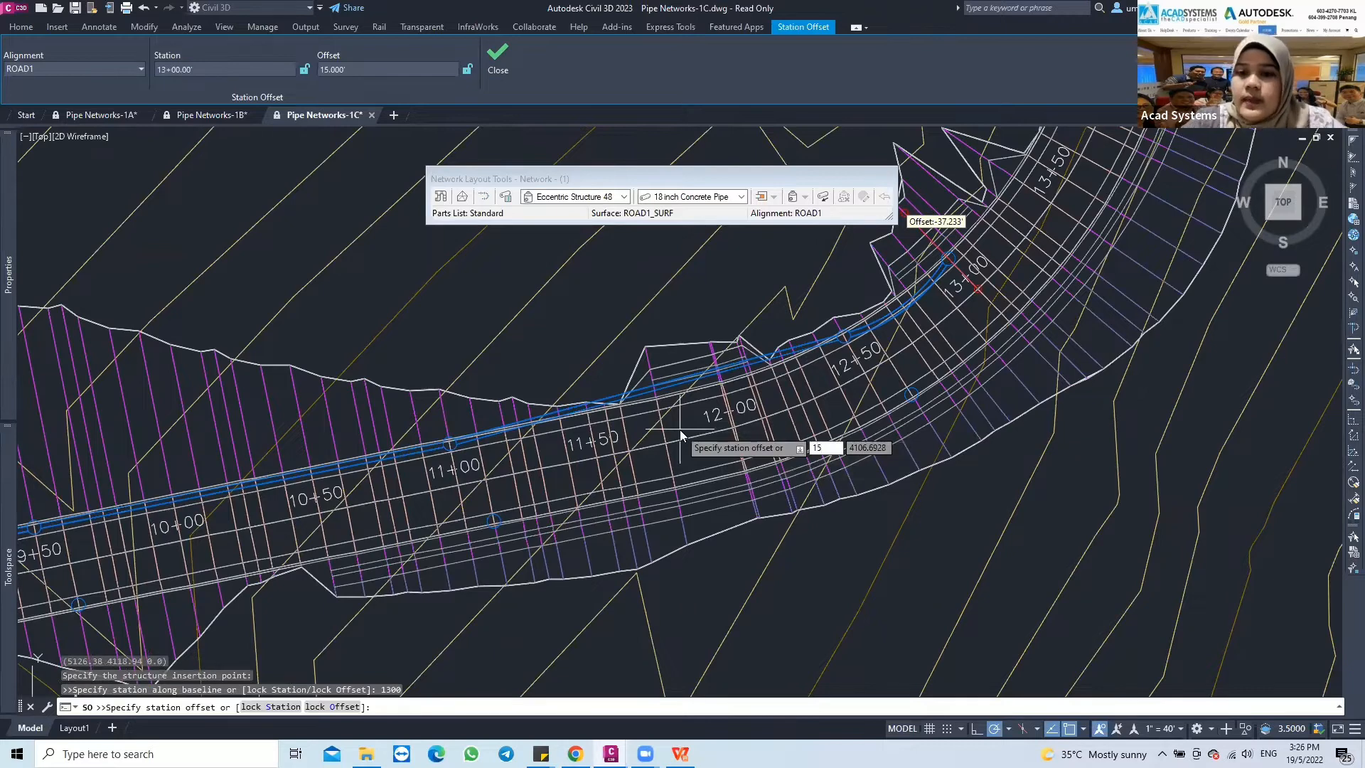
{"action": "key", "text": "Return"}
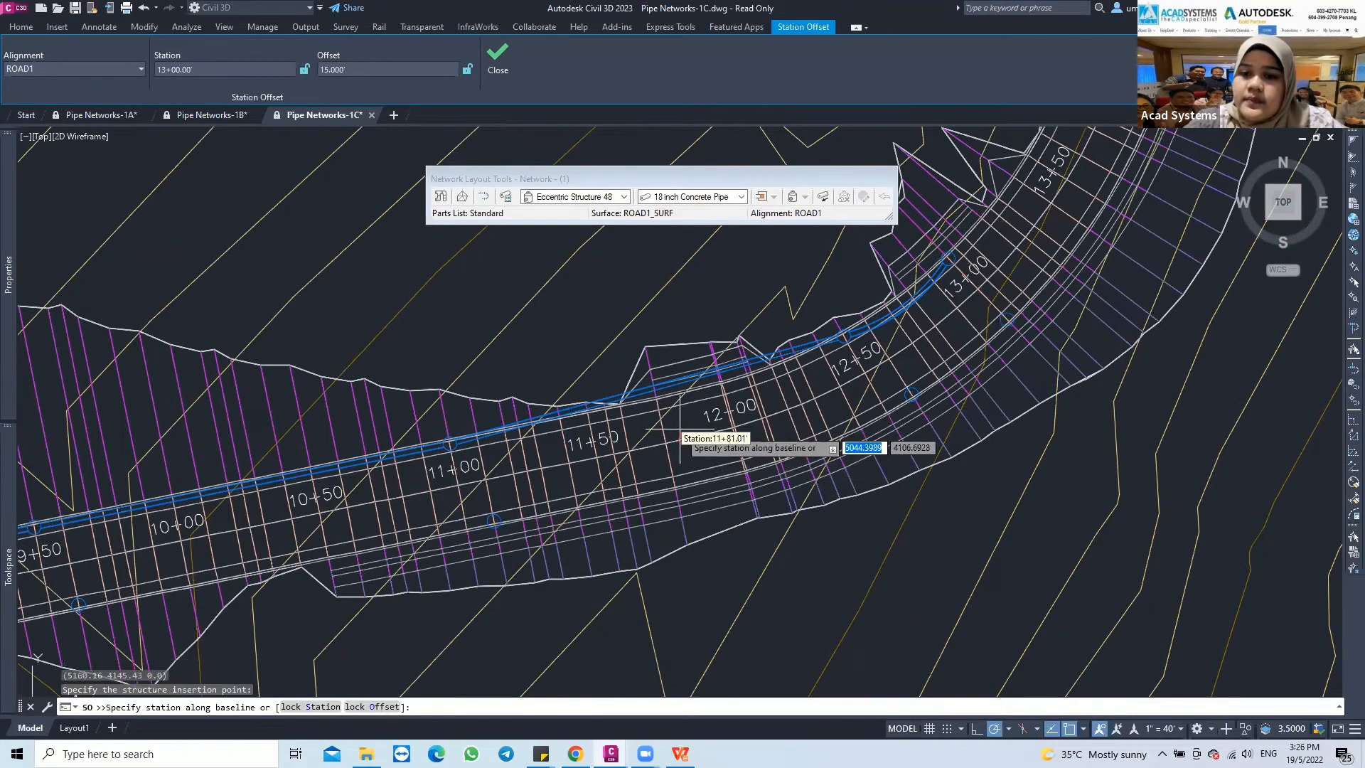
{"action": "key", "text": "Escape"}
{"action": "key", "text": "Escape"}
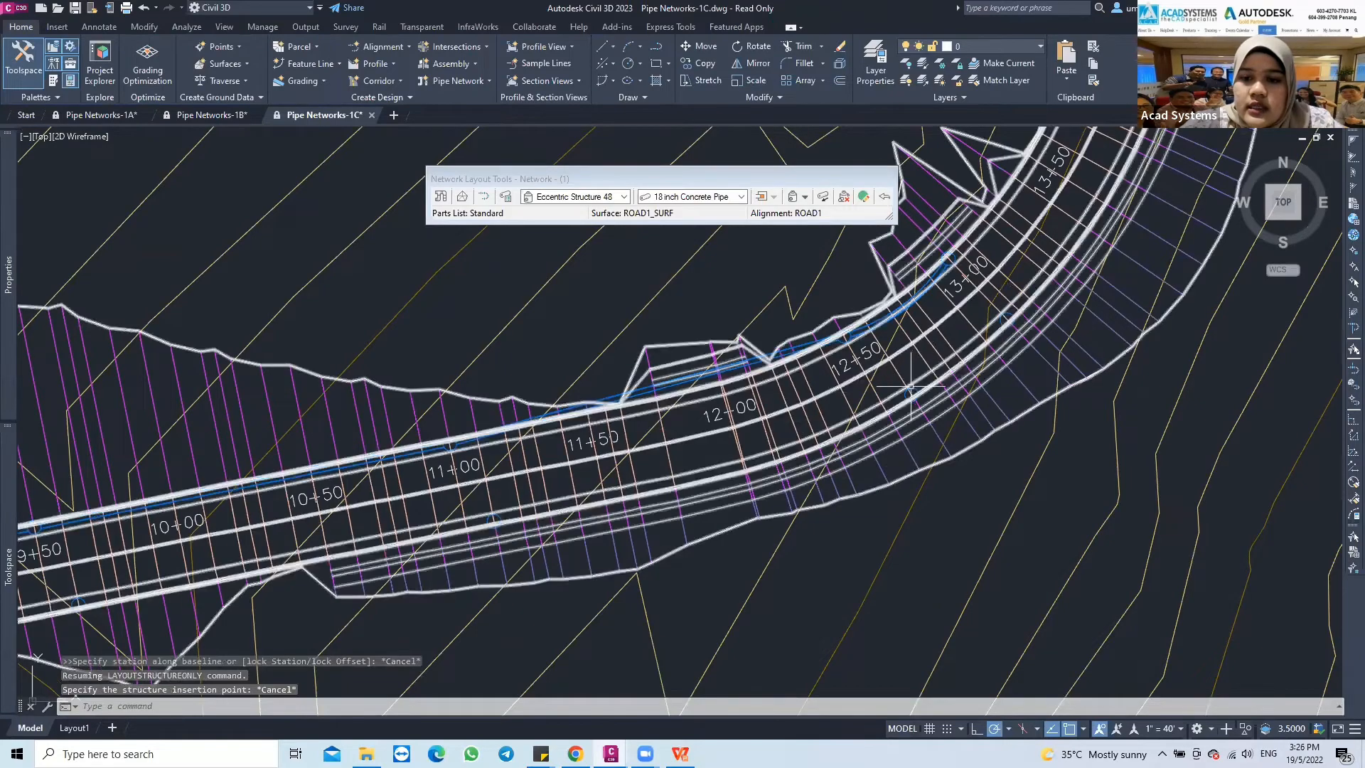
Start adding pipes only to the network, using the 18 inch Concrete Pipe, near the structure at station 9+60
{"action": "mouse_move", "coordinate": [591, 481]}
{"action": "middle_mouse_down"}
{"action": "mouse_move", "coordinate": [591, 451]}
{"action": "mouse_move", "coordinate": [634, 453]}
{"action": "mouse_move", "coordinate": [607, 465]}
{"action": "middle_mouse_up"}
{"action": "scroll", "coordinate": [634, 457], "scroll_direction": "up", "scroll_amount": 2}
{"action": "scroll", "coordinate": [633, 457], "scroll_direction": "down", "scroll_amount": 2}
{"action": "scroll", "coordinate": [225, 479], "scroll_direction": "down", "scroll_amount": 2}
{"action": "mouse_move", "coordinate": [225, 480]}
{"action": "middle_mouse_down"}
{"action": "mouse_move", "coordinate": [257, 472]}
{"action": "mouse_move", "coordinate": [269, 496]}
{"action": "mouse_move", "coordinate": [327, 481]}
{"action": "middle_mouse_up"}
{"action": "scroll", "coordinate": [252, 501], "scroll_direction": "up", "scroll_amount": 2}
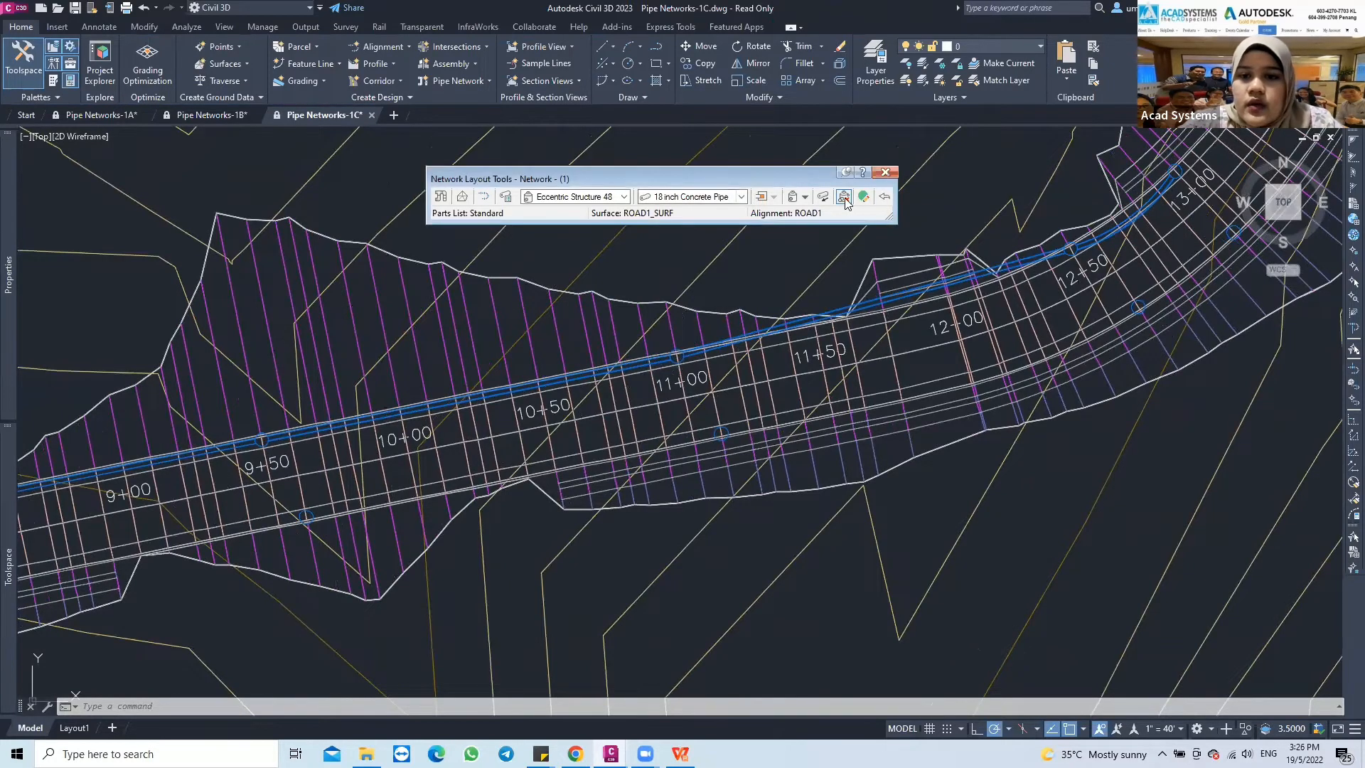
{"action": "left_click", "coordinate": [805, 199]}
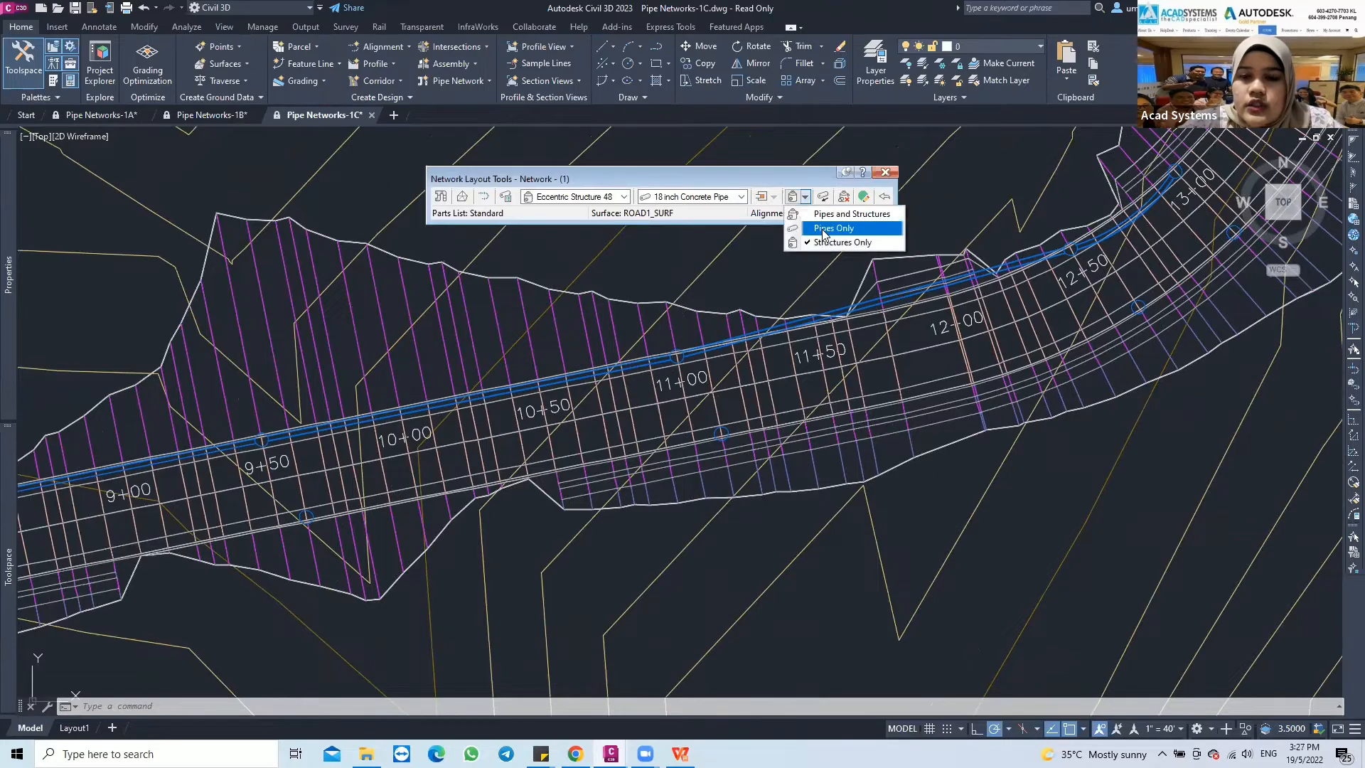
{"action": "left_click", "coordinate": [825, 229]}
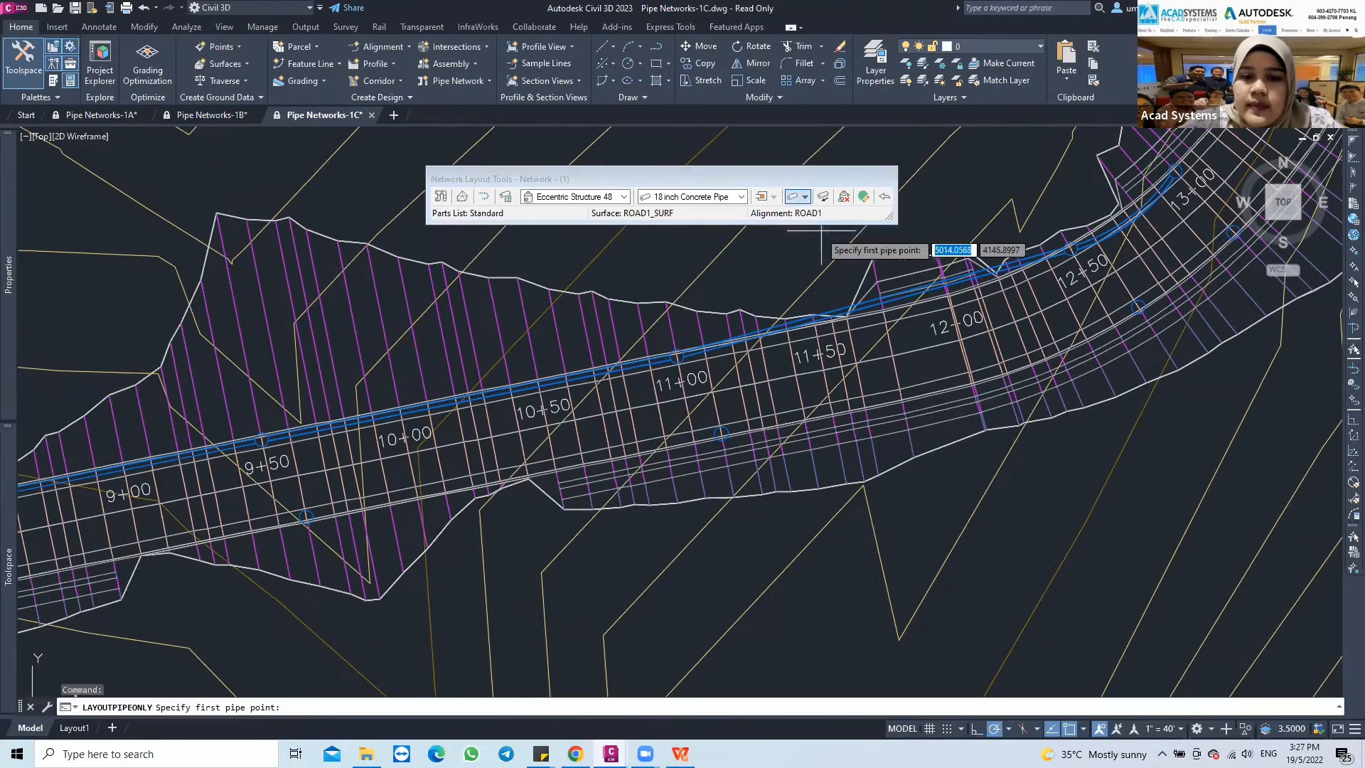
{"action": "scroll", "coordinate": [317, 512], "scroll_direction": "up", "scroll_amount": 4}
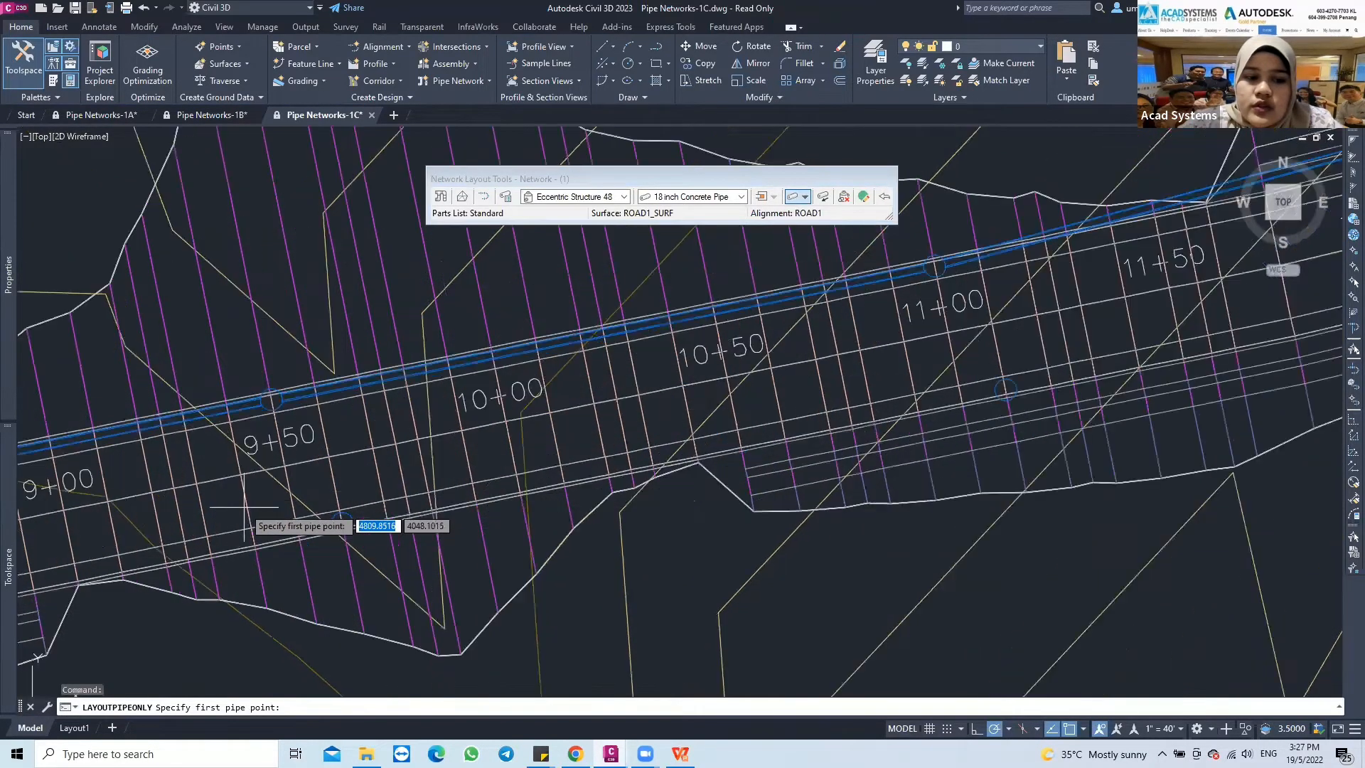
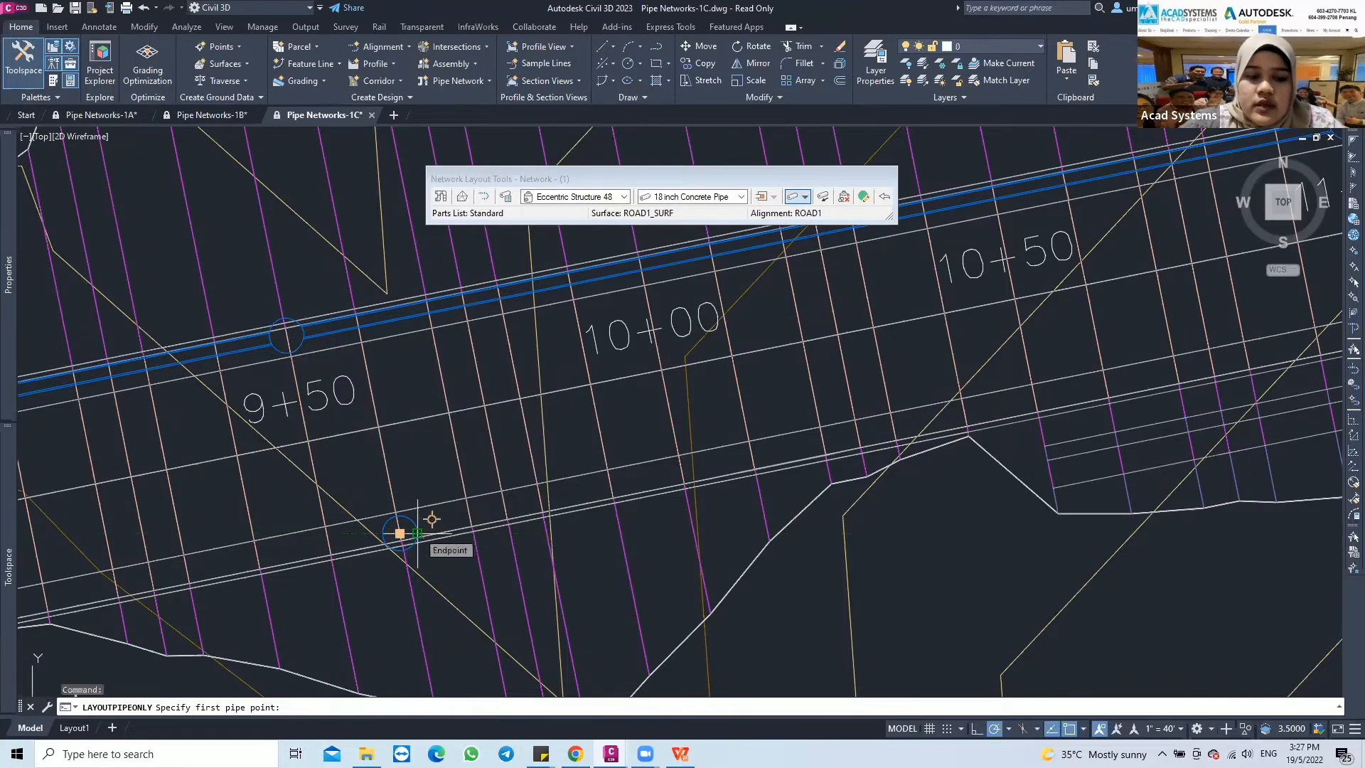
Connect the offset structure at station 9+60 to the main-run structure across the road, ending that pipe run for a new start point
{"action": "left_click", "coordinate": [420, 531]}
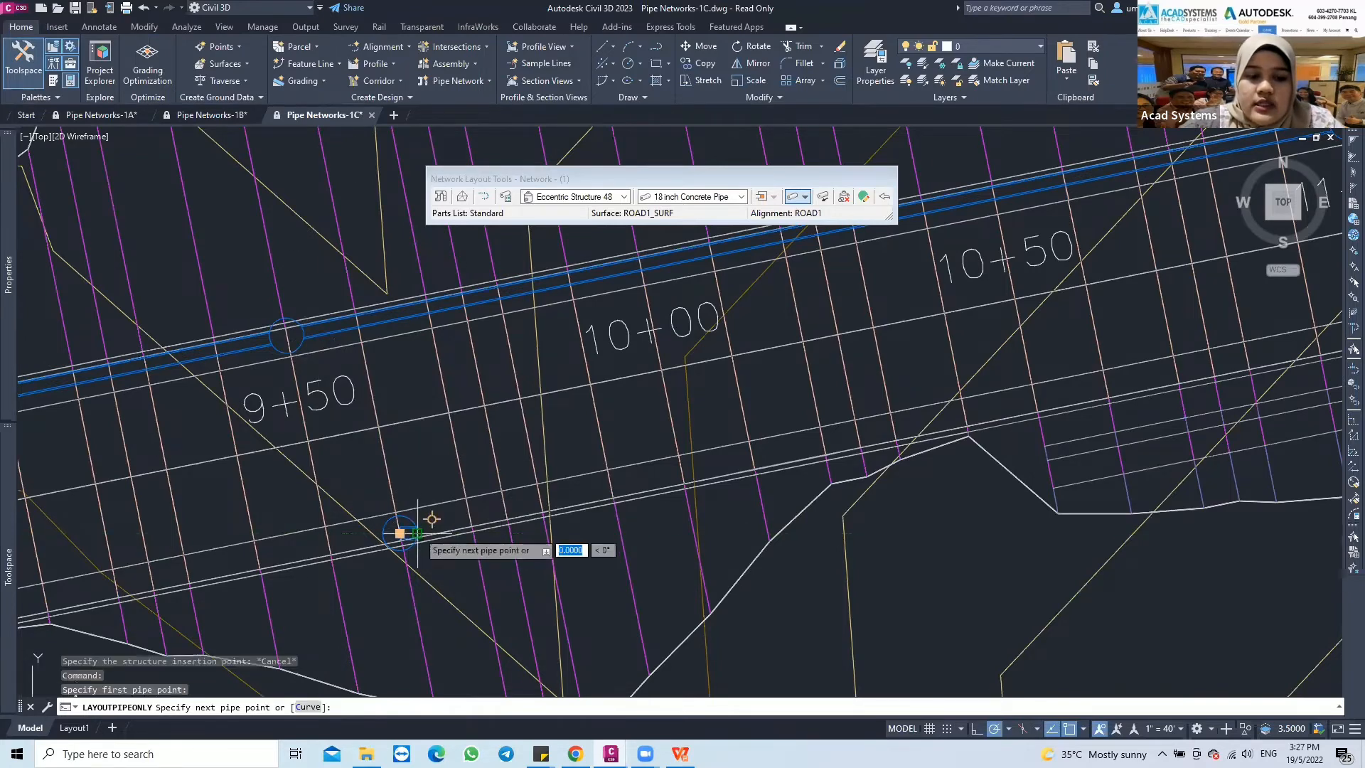
{"action": "left_click", "coordinate": [308, 337]}
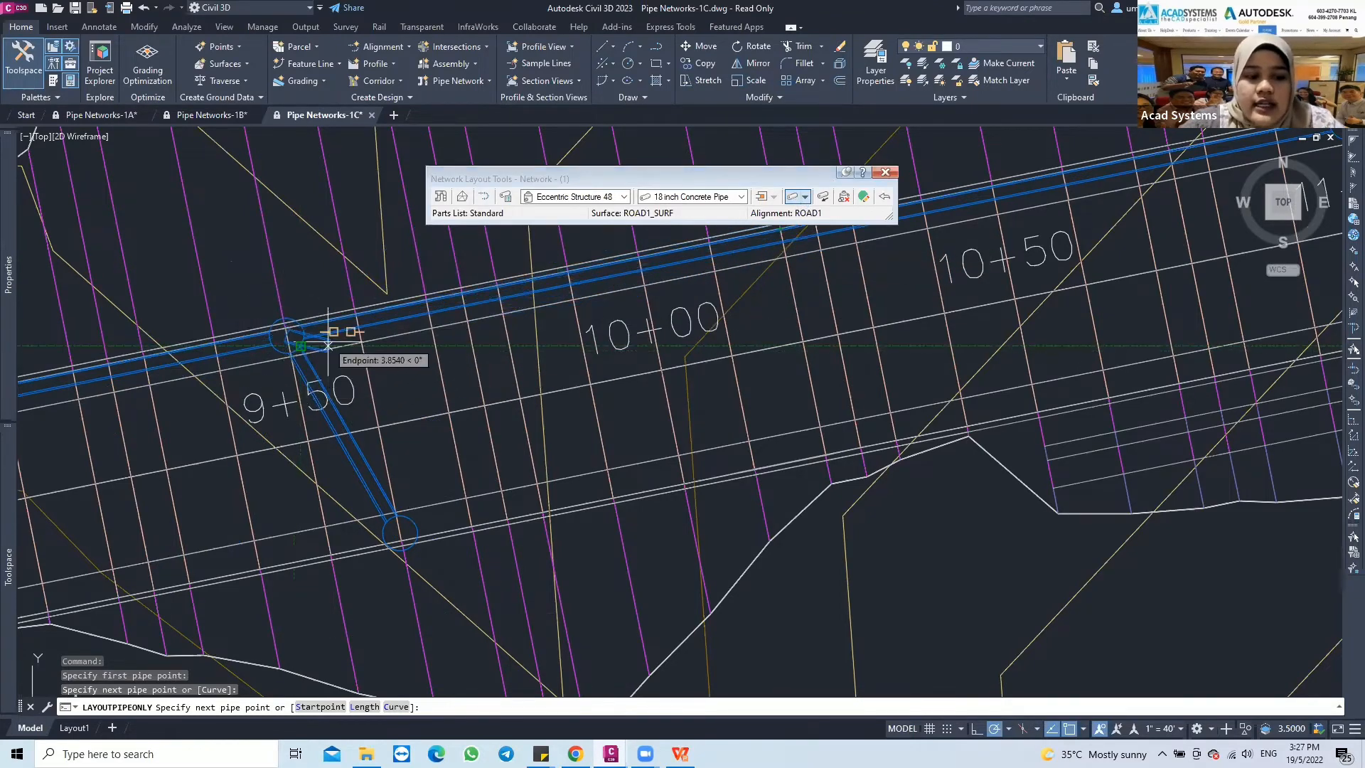
{"action": "type", "text": "s"}
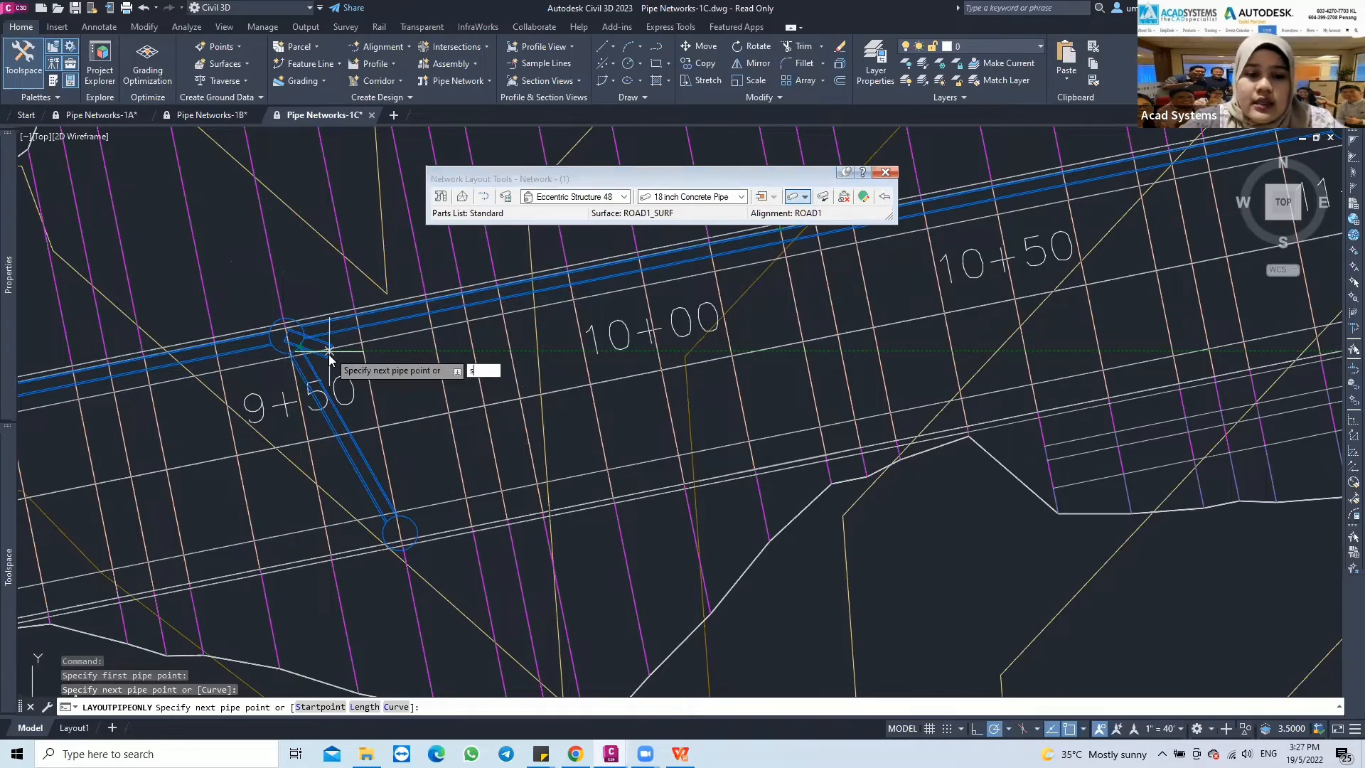
{"action": "key", "text": "Return"}
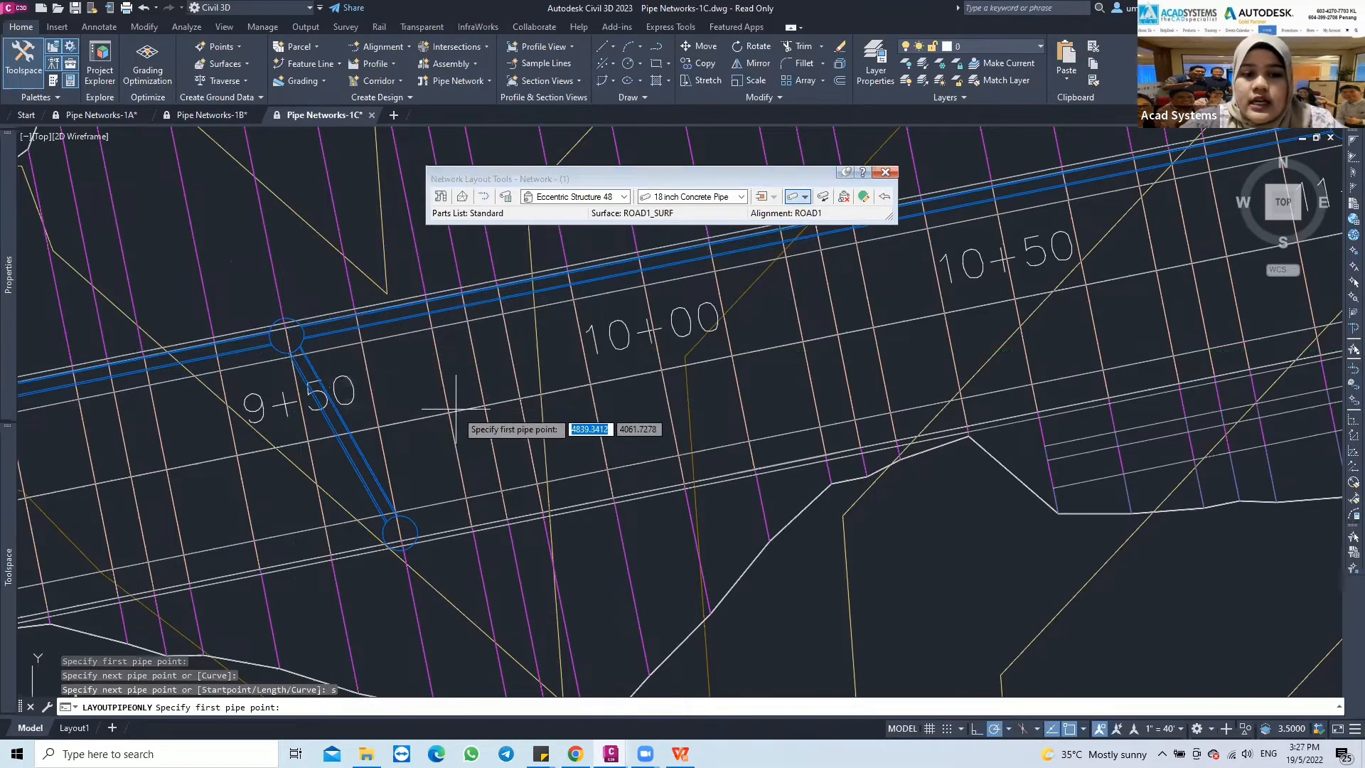
Connect the offset structure at station 11+10 to the main-run structure across the road with an 18 inch concrete pipe
{"action": "middle_click_drag", "start_coordinate": [755, 366], "coordinate": [327, 426]}
{"action": "middle_click_drag", "start_coordinate": [663, 348], "coordinate": [223, 462]}
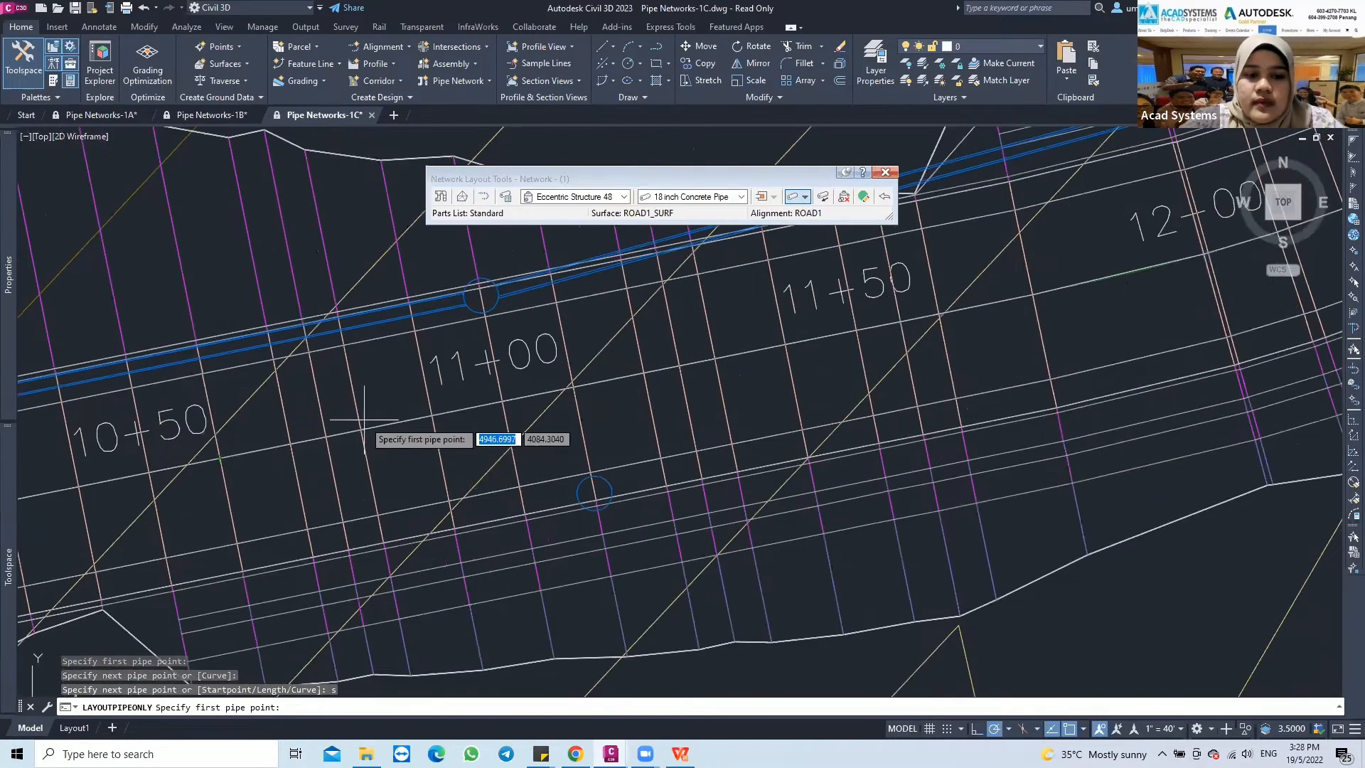
{"action": "left_click", "coordinate": [595, 492]}
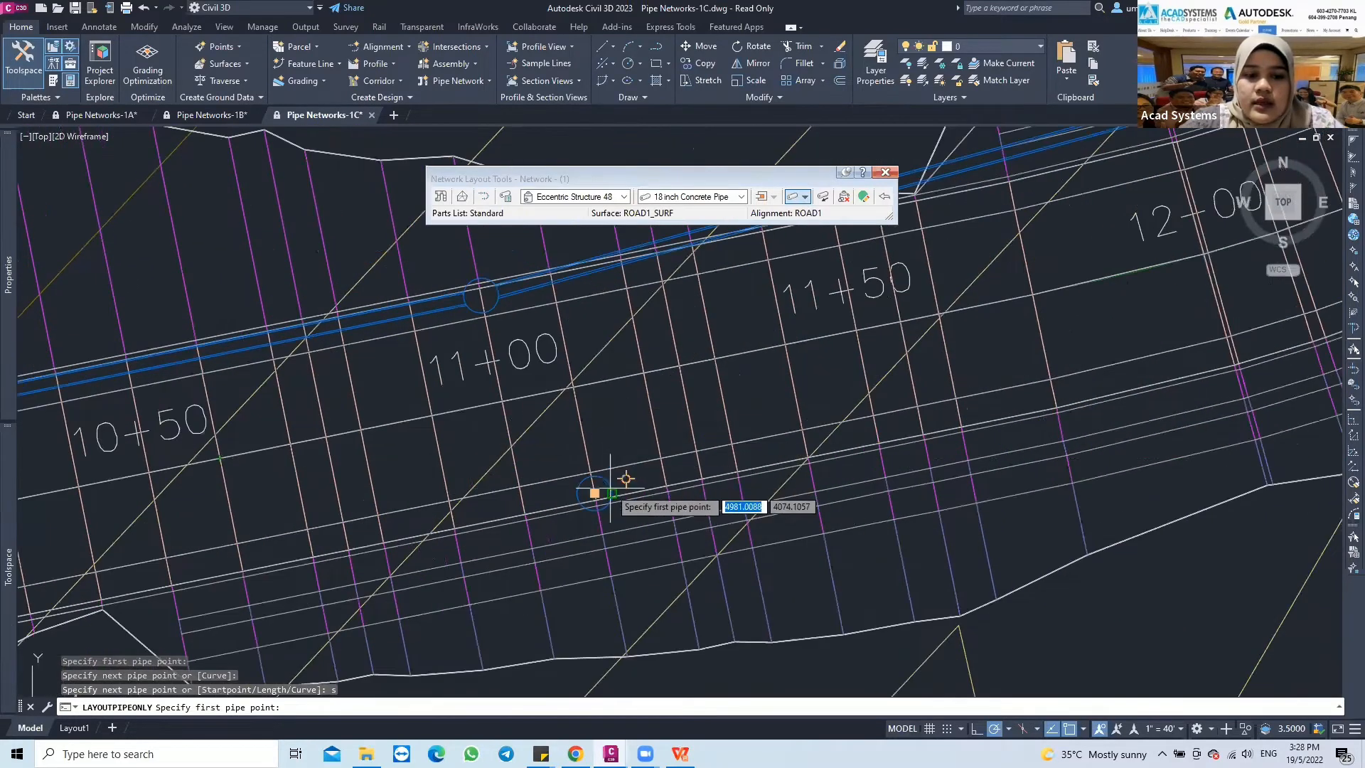
{"action": "left_click", "coordinate": [493, 297]}
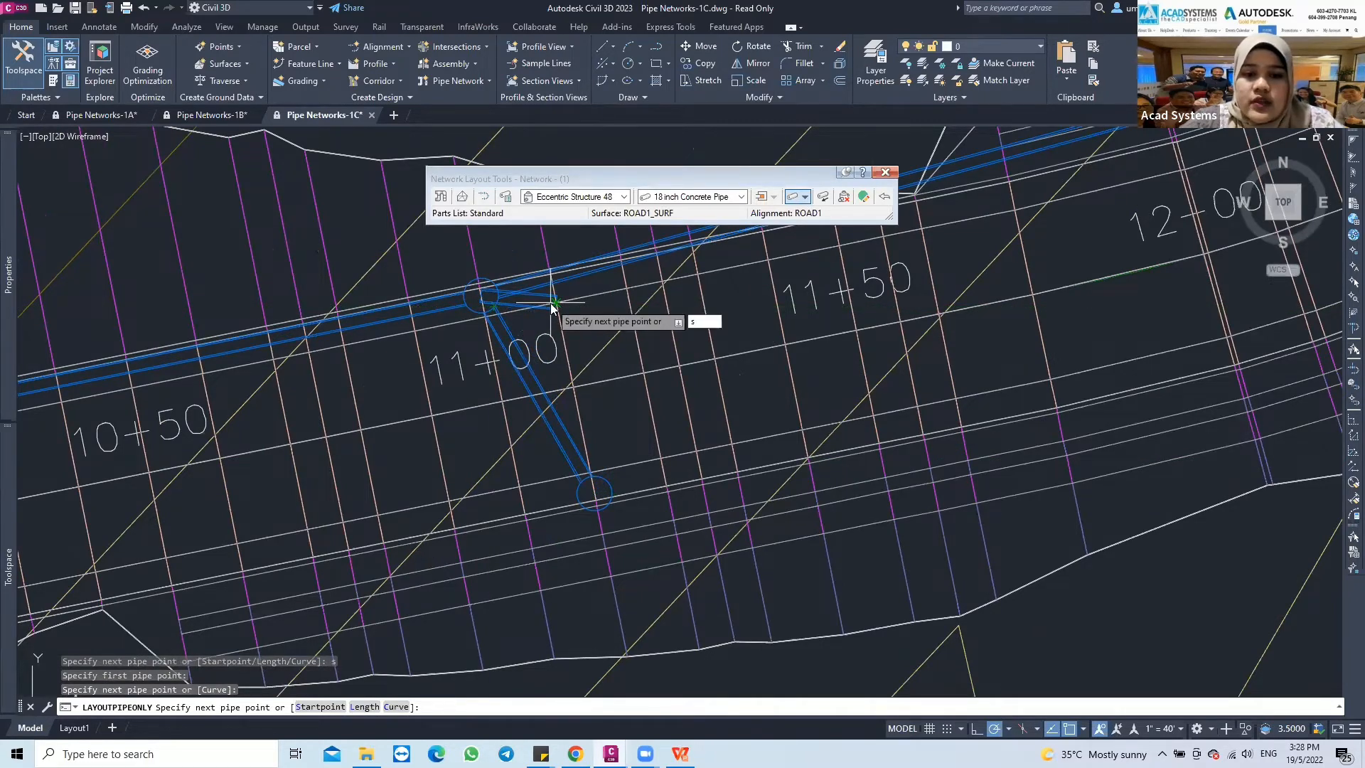
{"action": "type", "text": "s"}
{"action": "key", "text": "Return"}
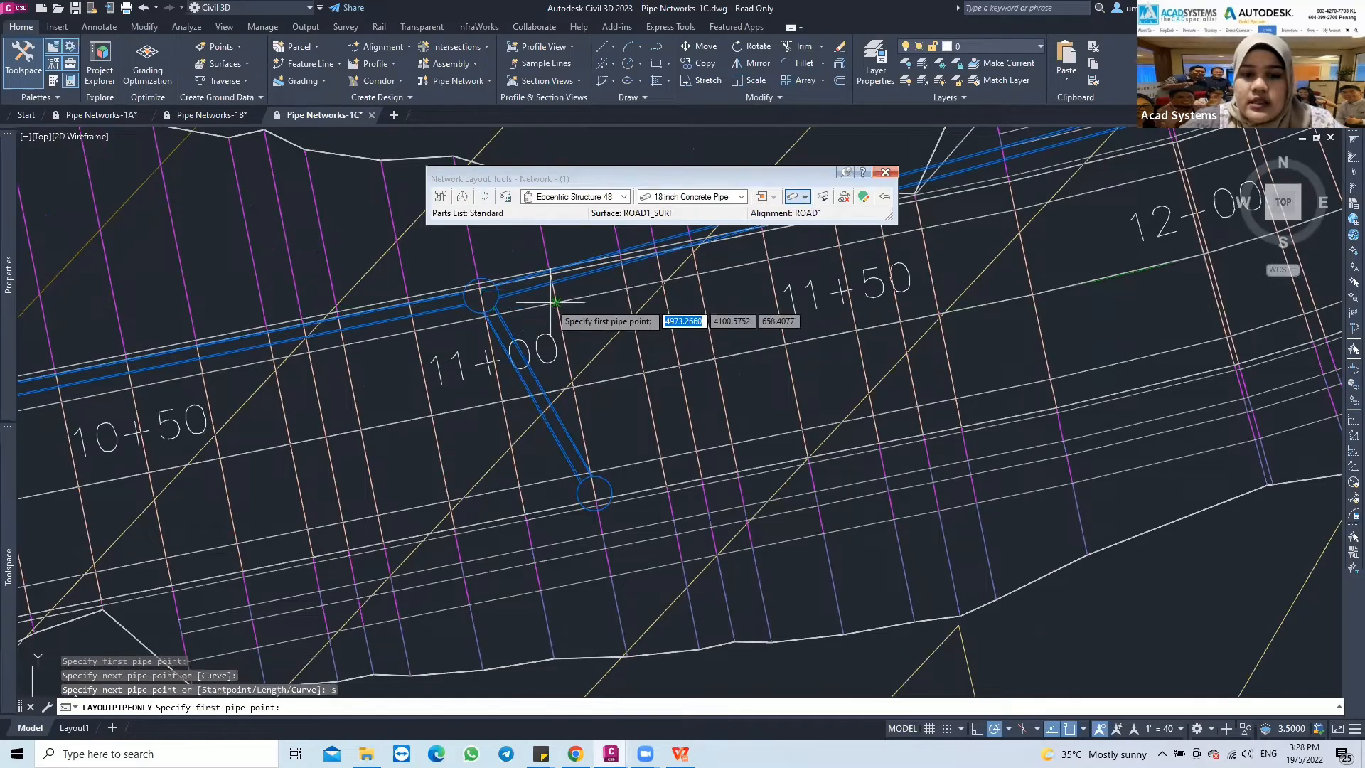
Connect the offset structure at station 12+60 to the main-run structure near 12+50 with an 18 inch concrete pipe
{"action": "scroll", "coordinate": [761, 332], "scroll_direction": "down", "scroll_amount": 1}
{"action": "middle_click_drag", "start_coordinate": [760, 332], "coordinate": [587, 402]}
{"action": "middle_click_drag", "start_coordinate": [658, 374], "coordinate": [539, 418]}
{"action": "middle_click_drag", "start_coordinate": [774, 351], "coordinate": [577, 411]}
{"action": "middle_click_drag", "start_coordinate": [729, 385], "coordinate": [653, 419]}
{"action": "scroll", "coordinate": [655, 420], "scroll_direction": "up", "scroll_amount": 2}
{"action": "left_click", "coordinate": [683, 453]}
{"action": "left_click", "coordinate": [510, 305]}
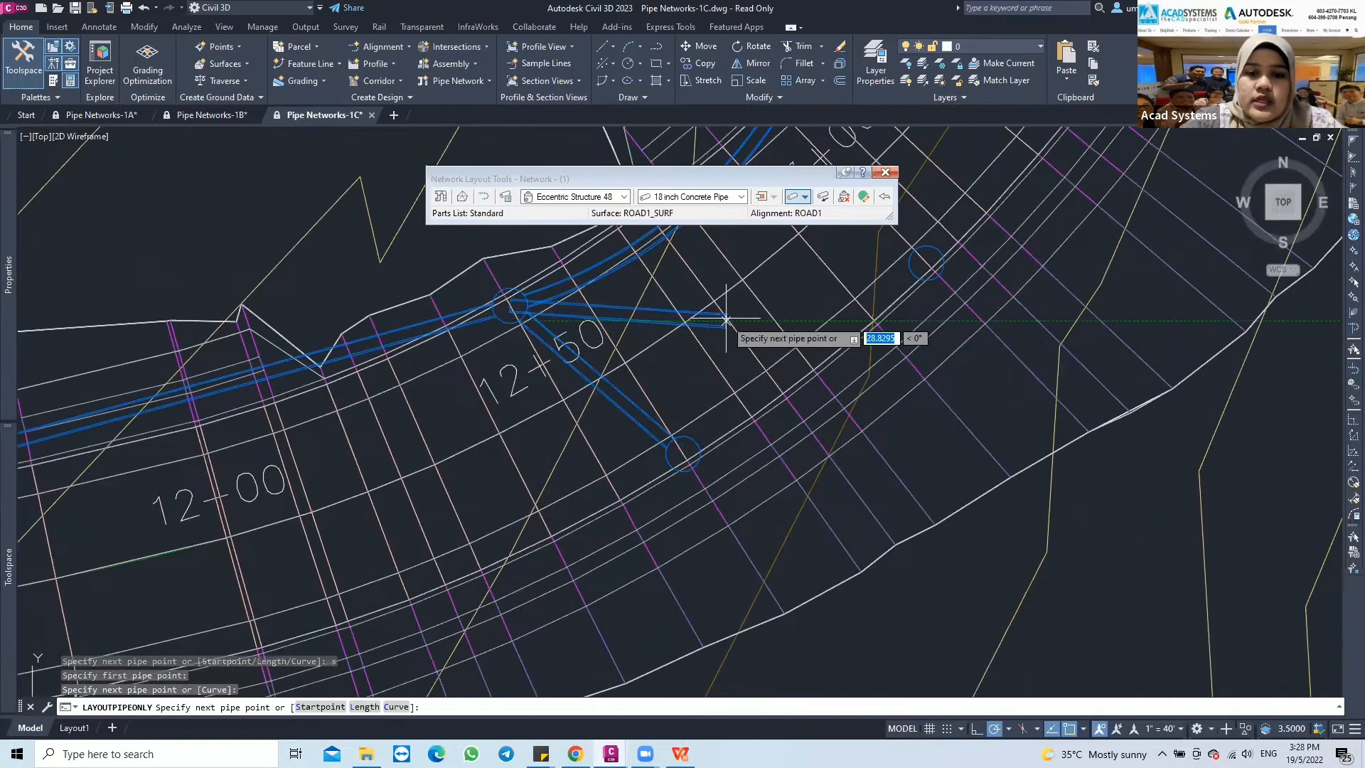
{"action": "middle_click_drag", "start_coordinate": [725, 320], "coordinate": [621, 431]}
{"action": "scroll", "coordinate": [672, 385], "scroll_direction": "down", "scroll_amount": 2}
{"action": "type", "text": "s"}
{"action": "key", "text": "Return"}
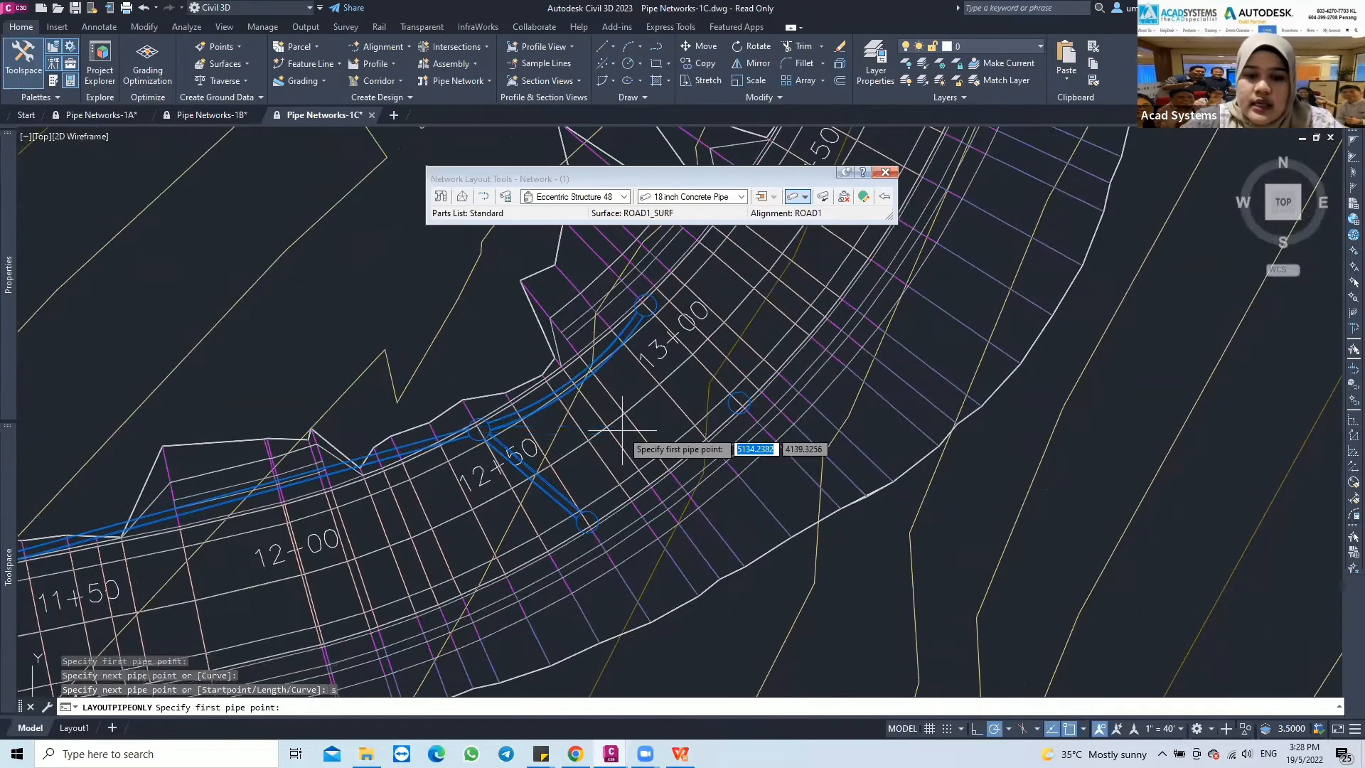
Connect the offset structure at station 13+00 to the last main-run structure with an 18 inch concrete pipe and end the pipe layout
{"action": "scroll", "coordinate": [750, 385], "scroll_direction": "up", "scroll_amount": 2}
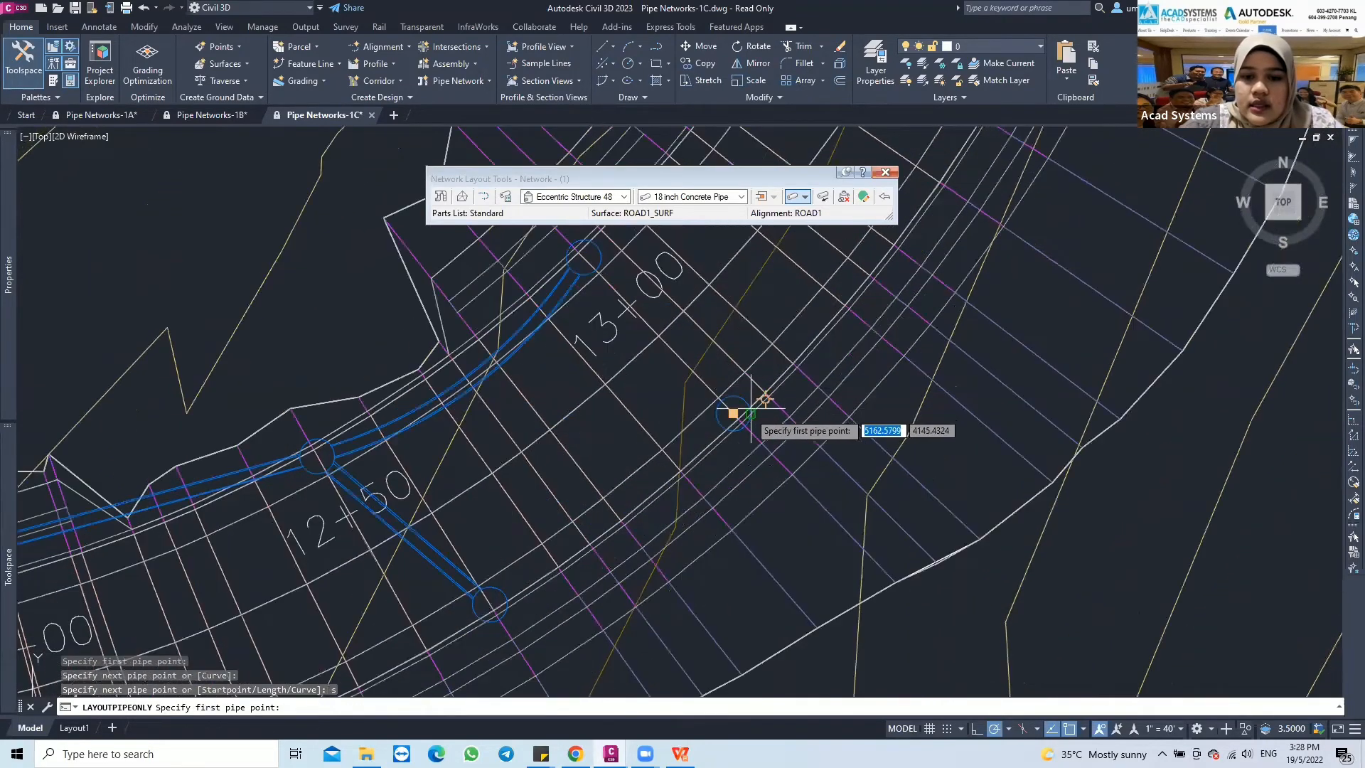
{"action": "left_click", "coordinate": [751, 414]}
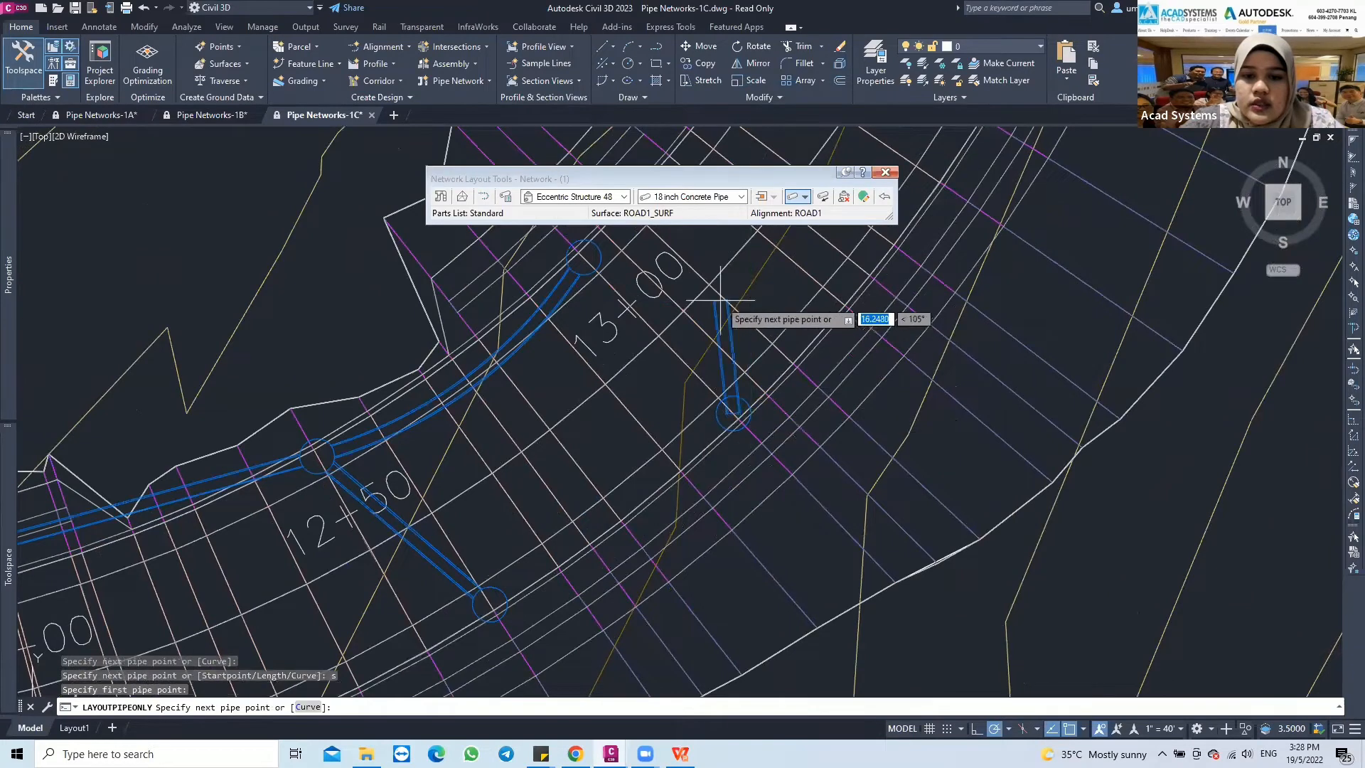
{"action": "left_click", "coordinate": [597, 271]}
{"action": "key", "text": "Escape"}
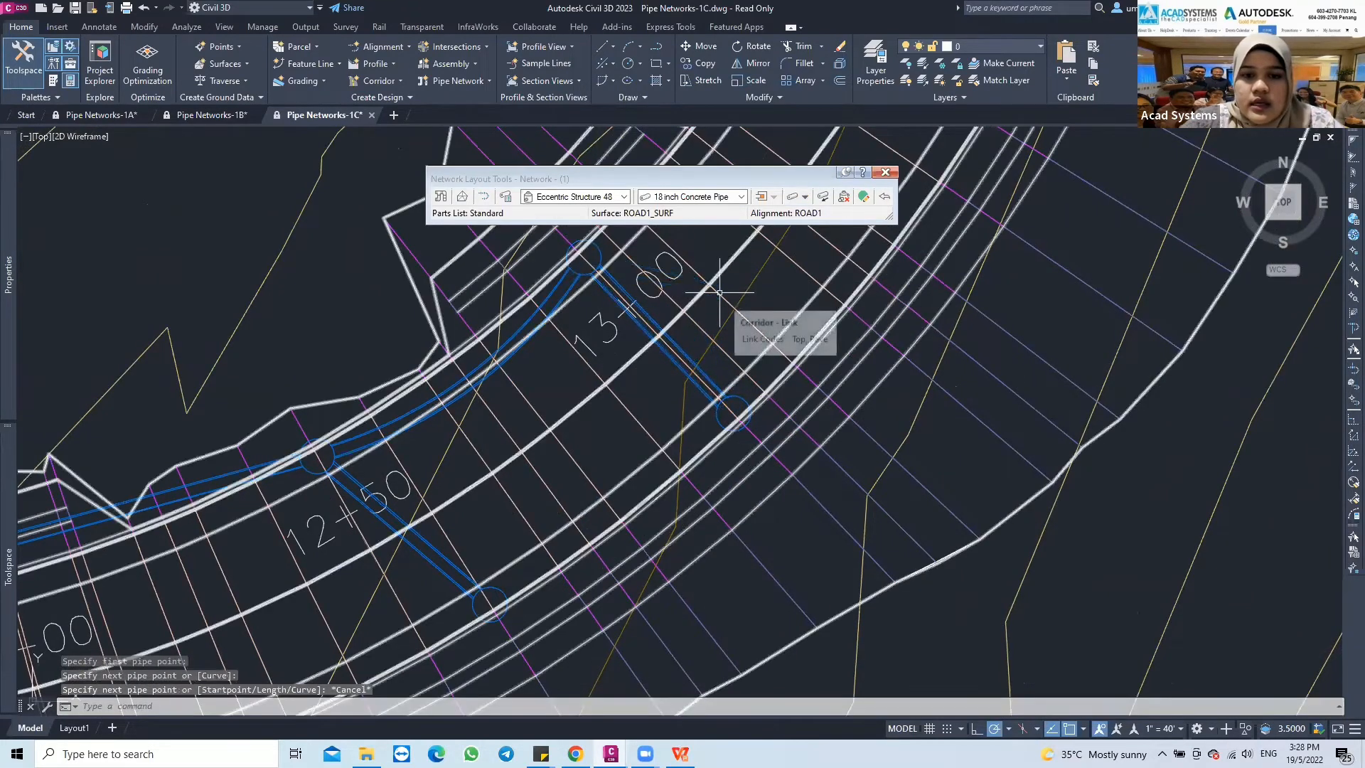
Examine the pipe network along ROAD1 from station 13+00 back to 7+00, including the cross-road pipe branches
{"action": "left_click_drag", "start_coordinate": [675, 175], "coordinate": [846, 144]}
{"action": "scroll", "coordinate": [592, 407], "scroll_direction": "down", "scroll_amount": 2}
{"action": "middle_click_drag", "start_coordinate": [591, 407], "coordinate": [758, 371]}
{"action": "scroll", "coordinate": [595, 444], "scroll_direction": "down", "scroll_amount": 2}
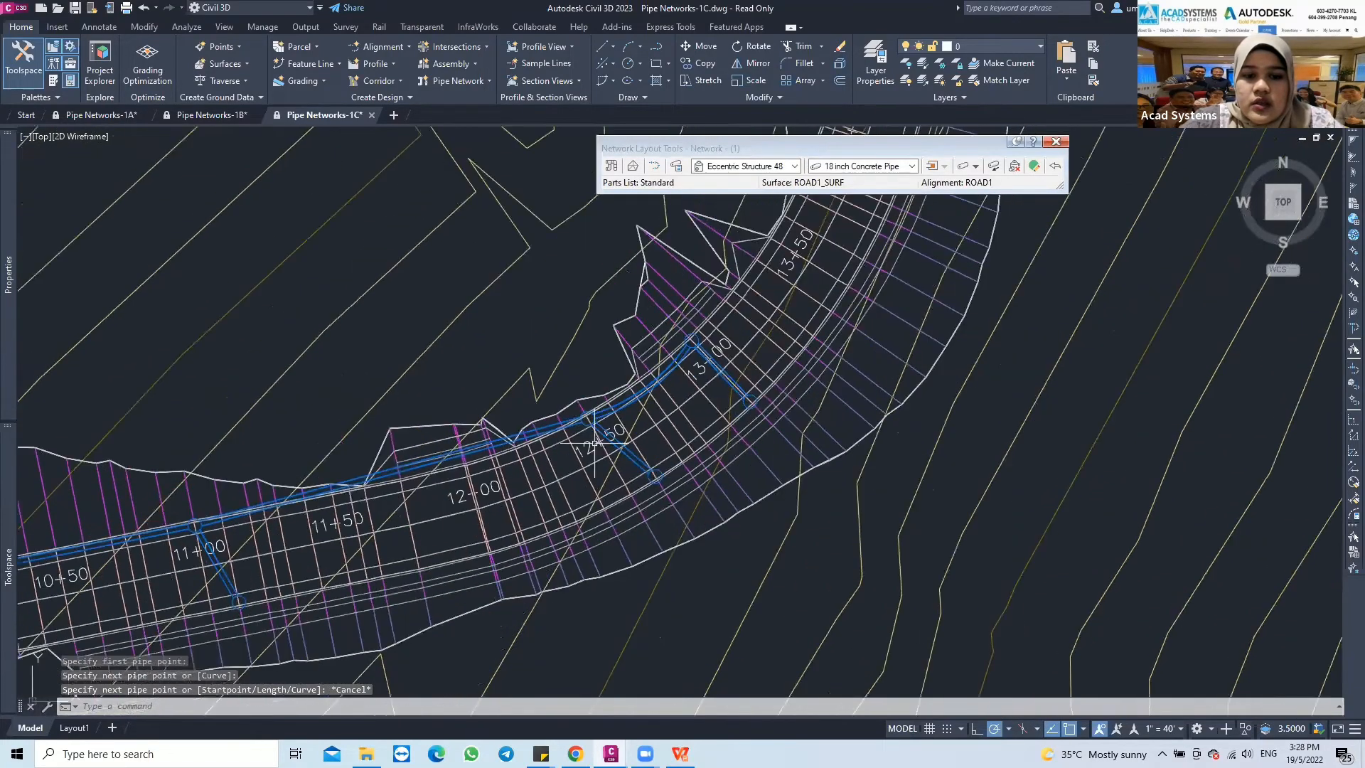
{"action": "middle_click_drag", "start_coordinate": [594, 444], "coordinate": [846, 388]}
{"action": "scroll", "coordinate": [847, 388], "scroll_direction": "down", "scroll_amount": 2}
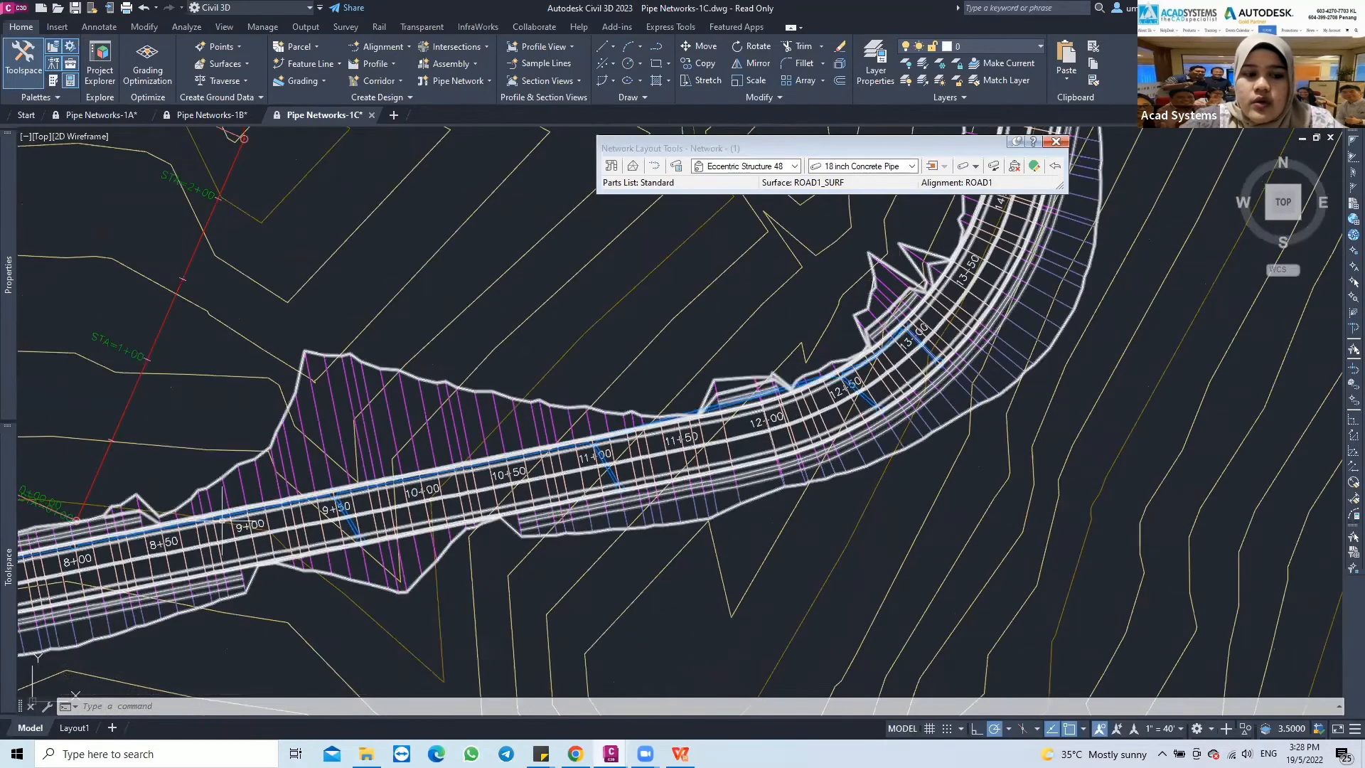
{"action": "mouse_move", "coordinate": [286, 524]}
{"action": "middle_mouse_down"}
{"action": "mouse_move", "coordinate": [430, 498]}
{"action": "mouse_move", "coordinate": [369, 498]}
{"action": "mouse_move", "coordinate": [376, 523]}
{"action": "middle_mouse_up"}
{"action": "scroll", "coordinate": [370, 497], "scroll_direction": "down", "scroll_amount": 2}
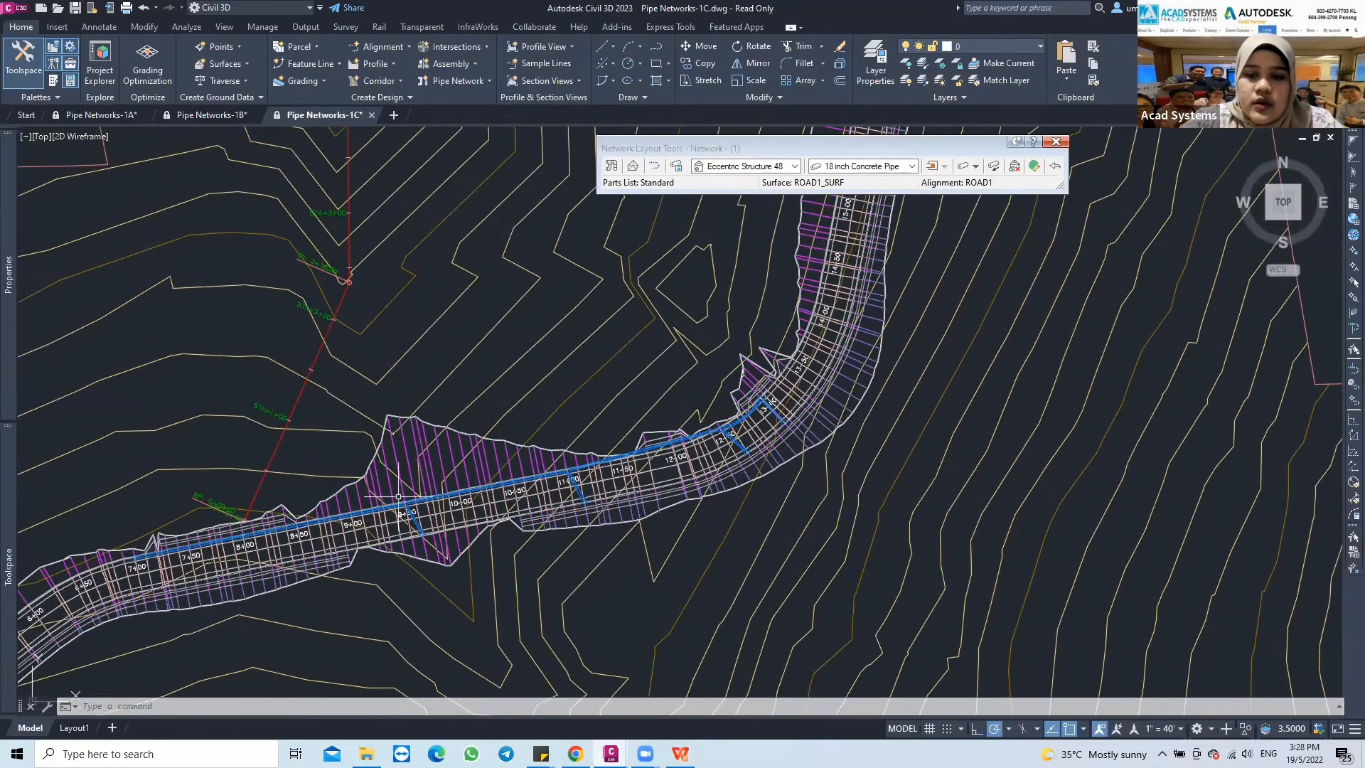
{"action": "scroll", "coordinate": [399, 498], "scroll_direction": "up", "scroll_amount": 2}
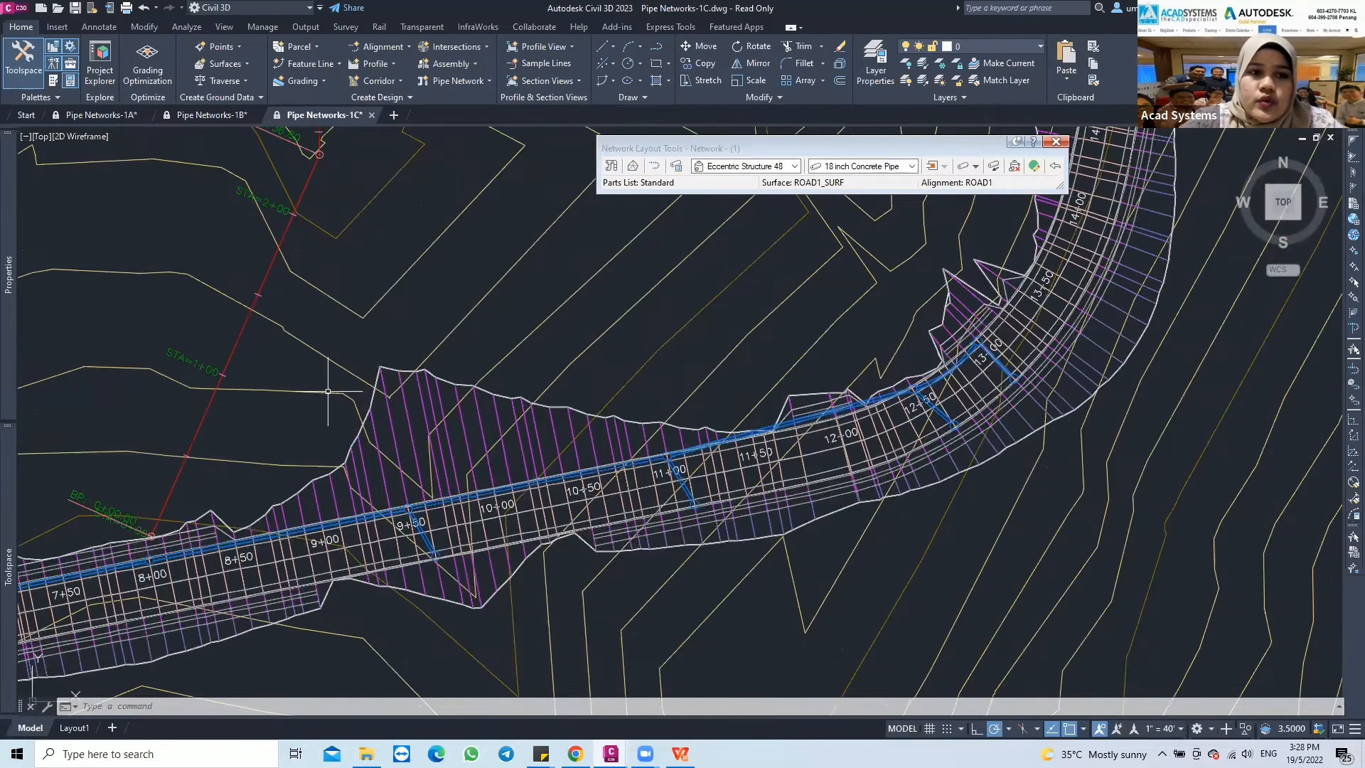
{"action": "scroll", "coordinate": [414, 430], "scroll_direction": "down", "scroll_amount": 1}
{"action": "middle_click_drag", "start_coordinate": [414, 430], "coordinate": [470, 468]}
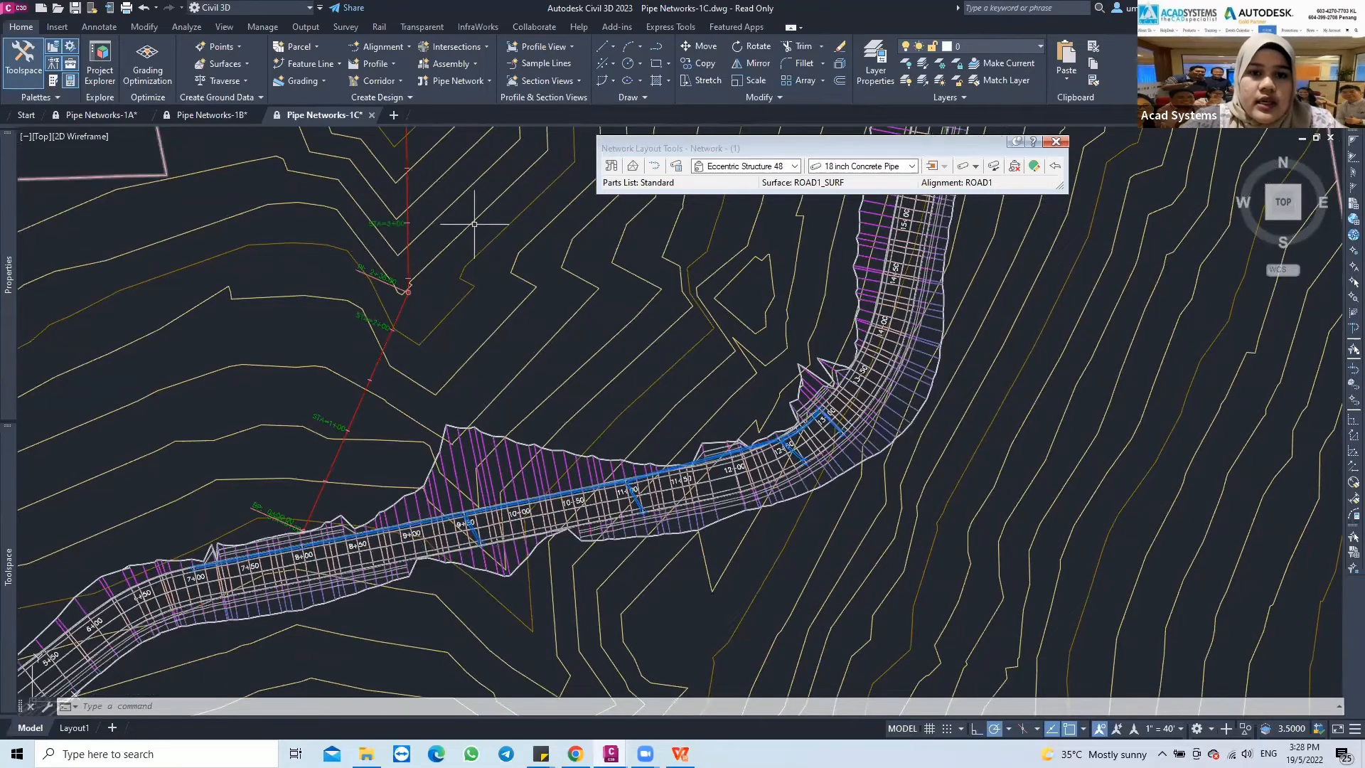
Close the network layout tools and open the Pipe Networks-3 drawing as read-only
{"action": "left_click", "coordinate": [1058, 143]}
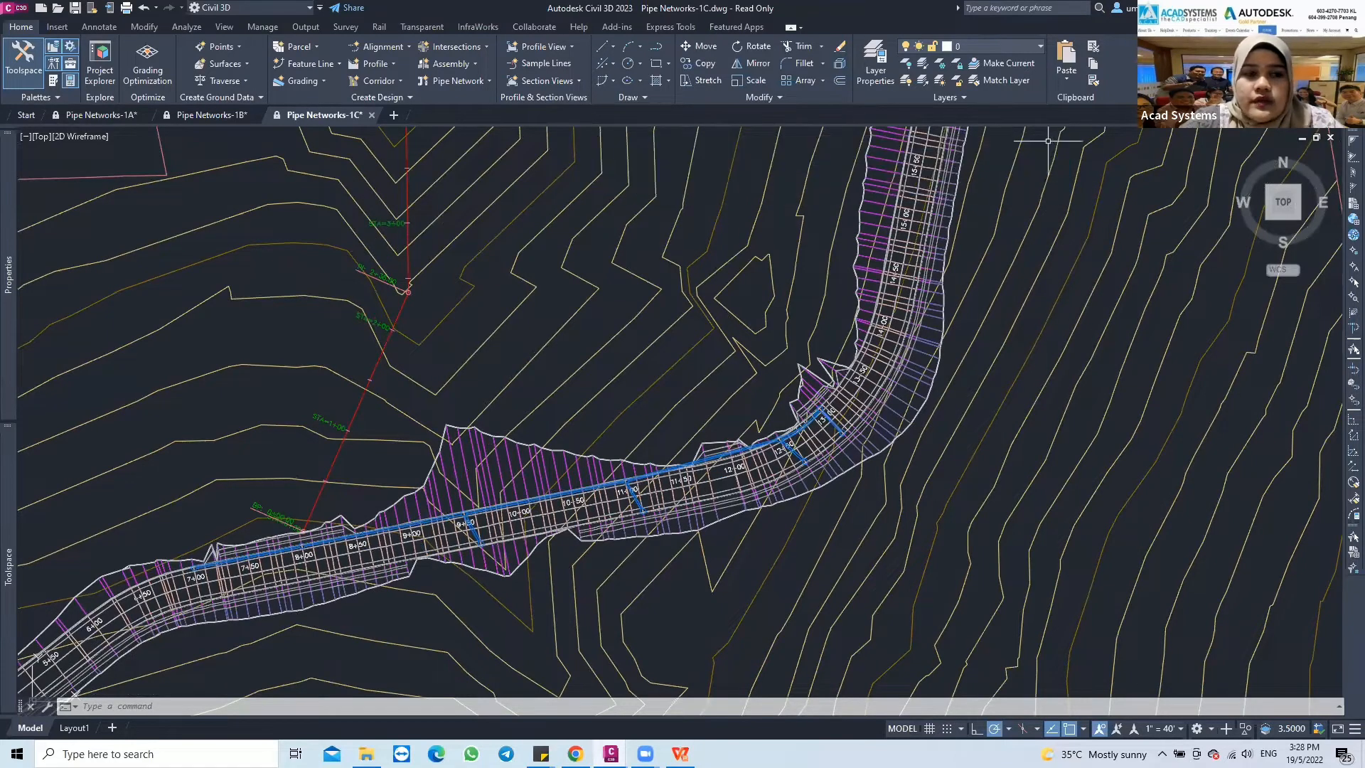
{"action": "left_click", "coordinate": [18, 10]}
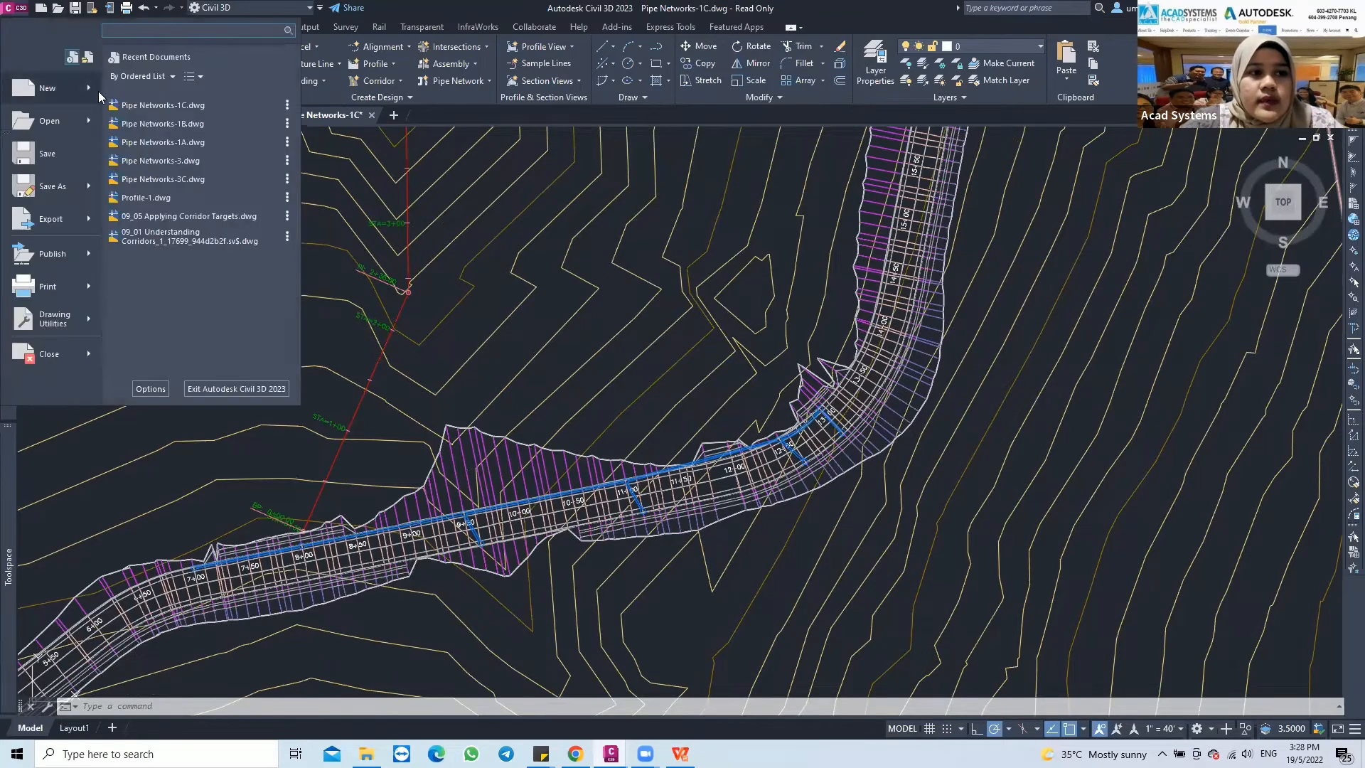
{"action": "mouse_move", "coordinate": [85, 122]}
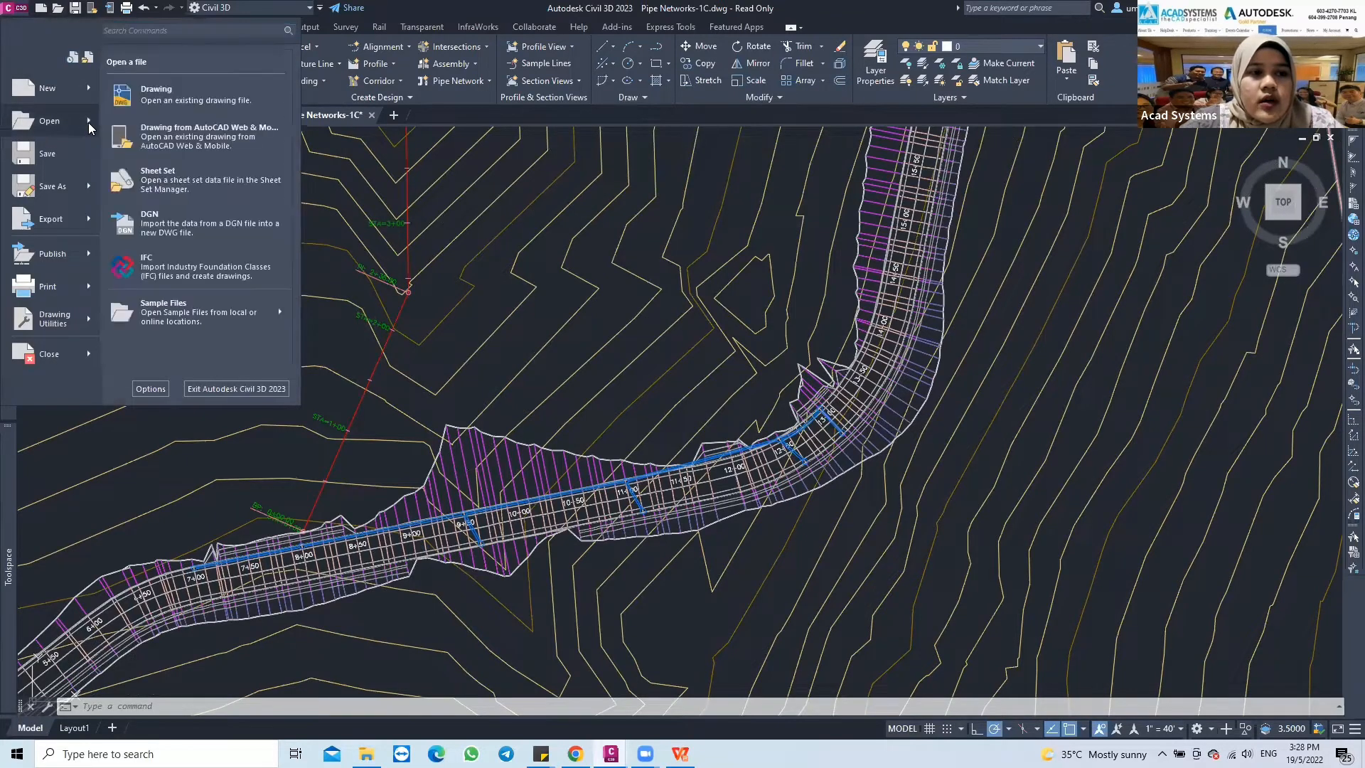
{"action": "left_click", "coordinate": [140, 99]}
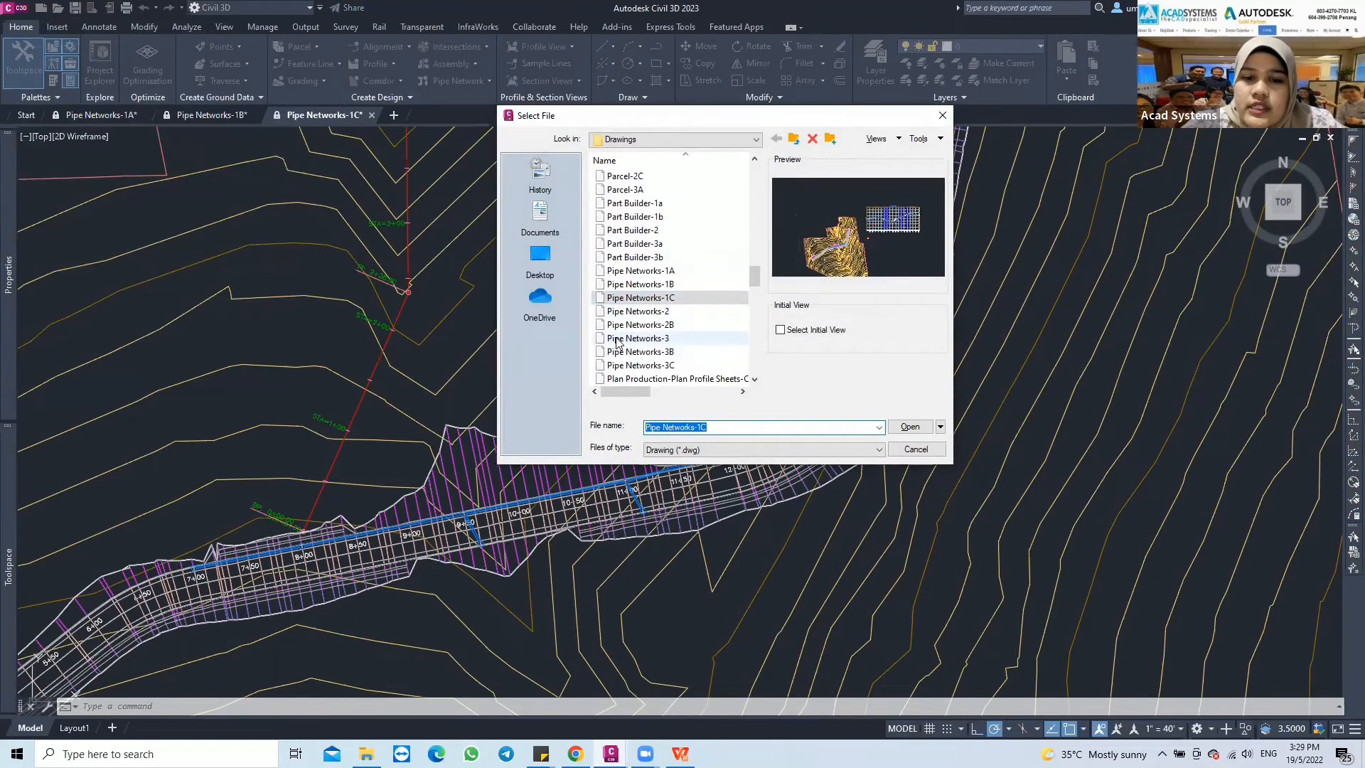
{"action": "left_click", "coordinate": [662, 340]}
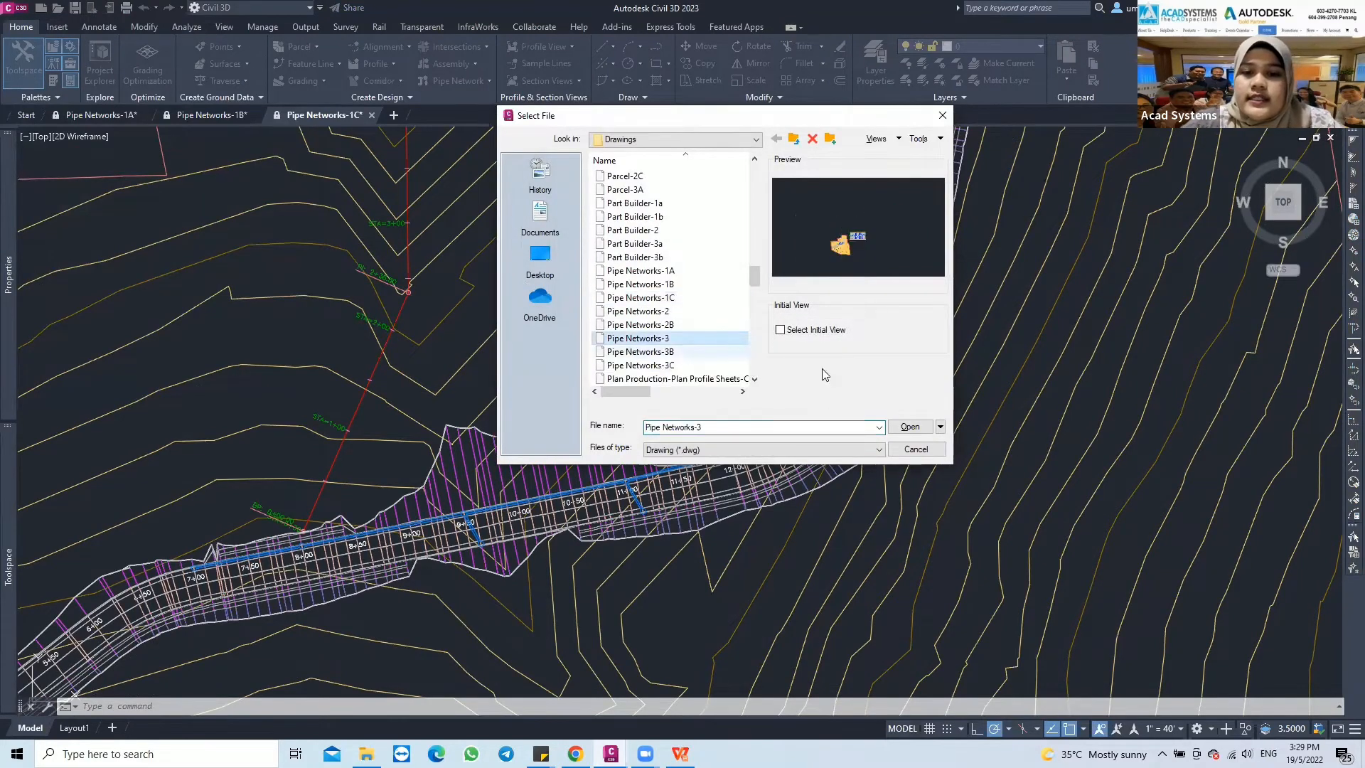
{"action": "left_click", "coordinate": [898, 427]}
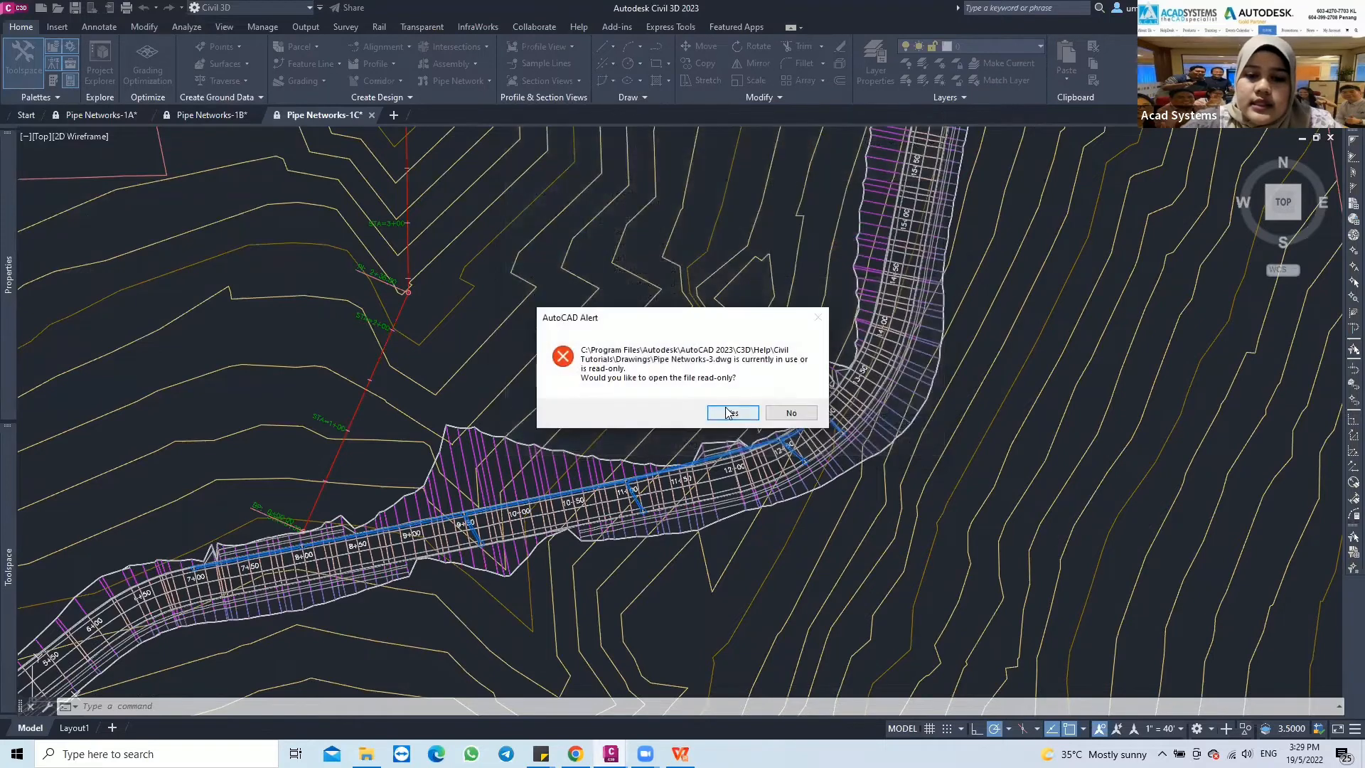
{"action": "left_click", "coordinate": [723, 411]}
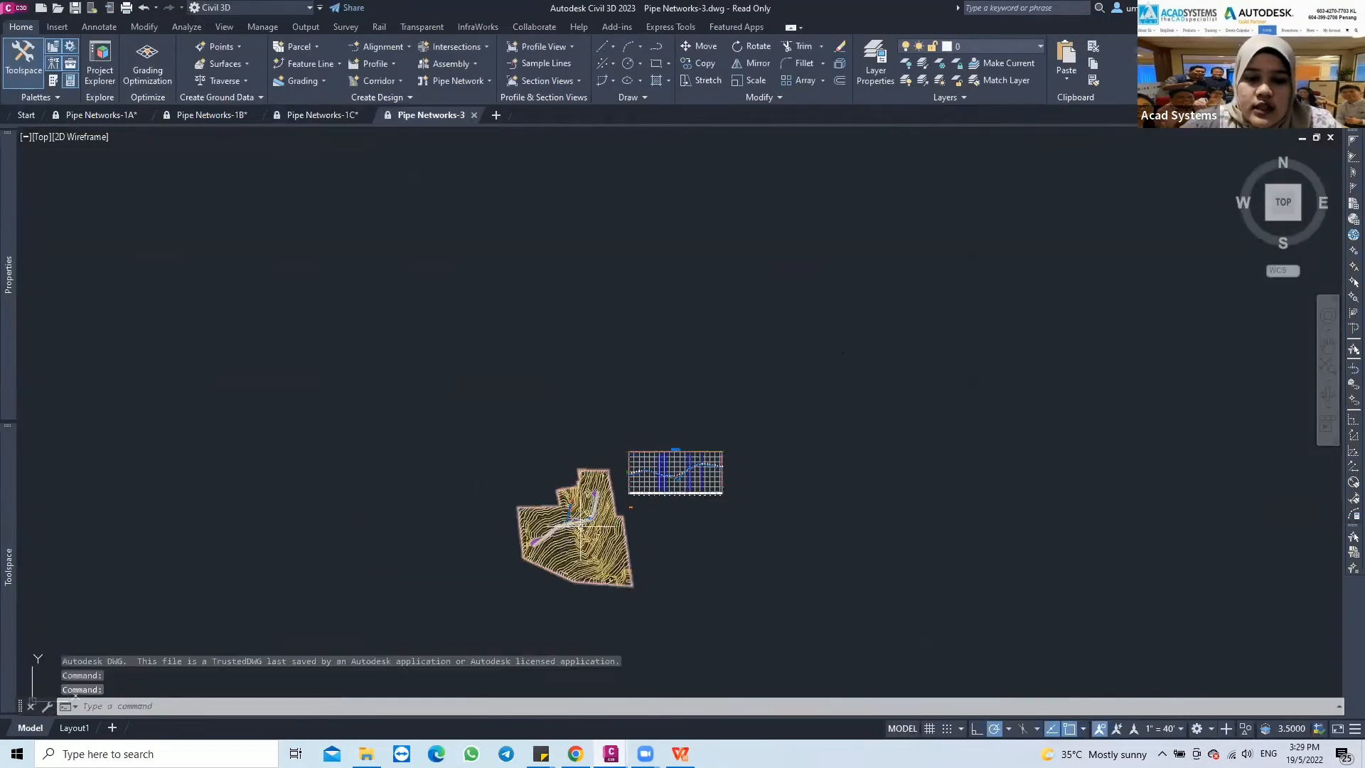
Examine the pipe network in plan, including the branch leaving the road near station 8+00, and the road's profile view
{"action": "scroll", "coordinate": [575, 528], "scroll_direction": "up", "scroll_amount": 8}
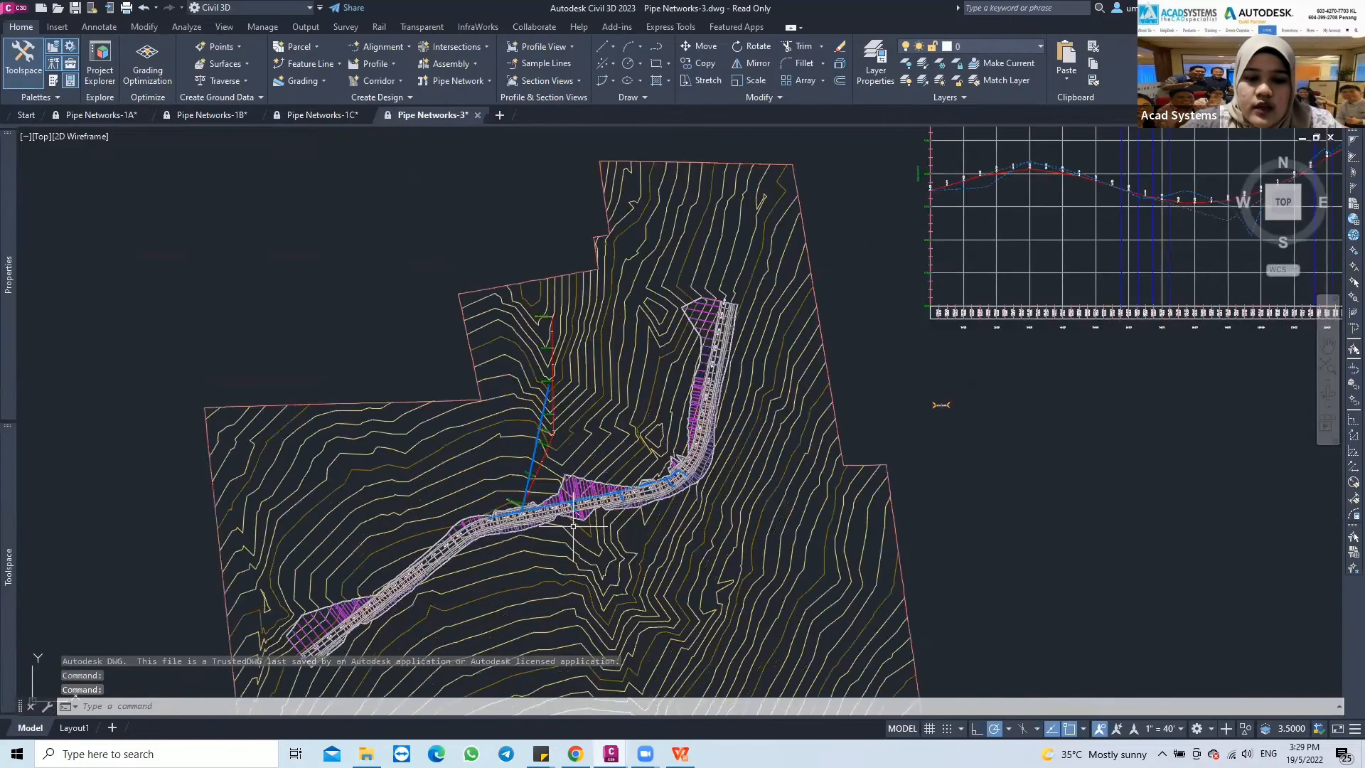
{"action": "scroll", "coordinate": [573, 526], "scroll_direction": "up", "scroll_amount": 5}
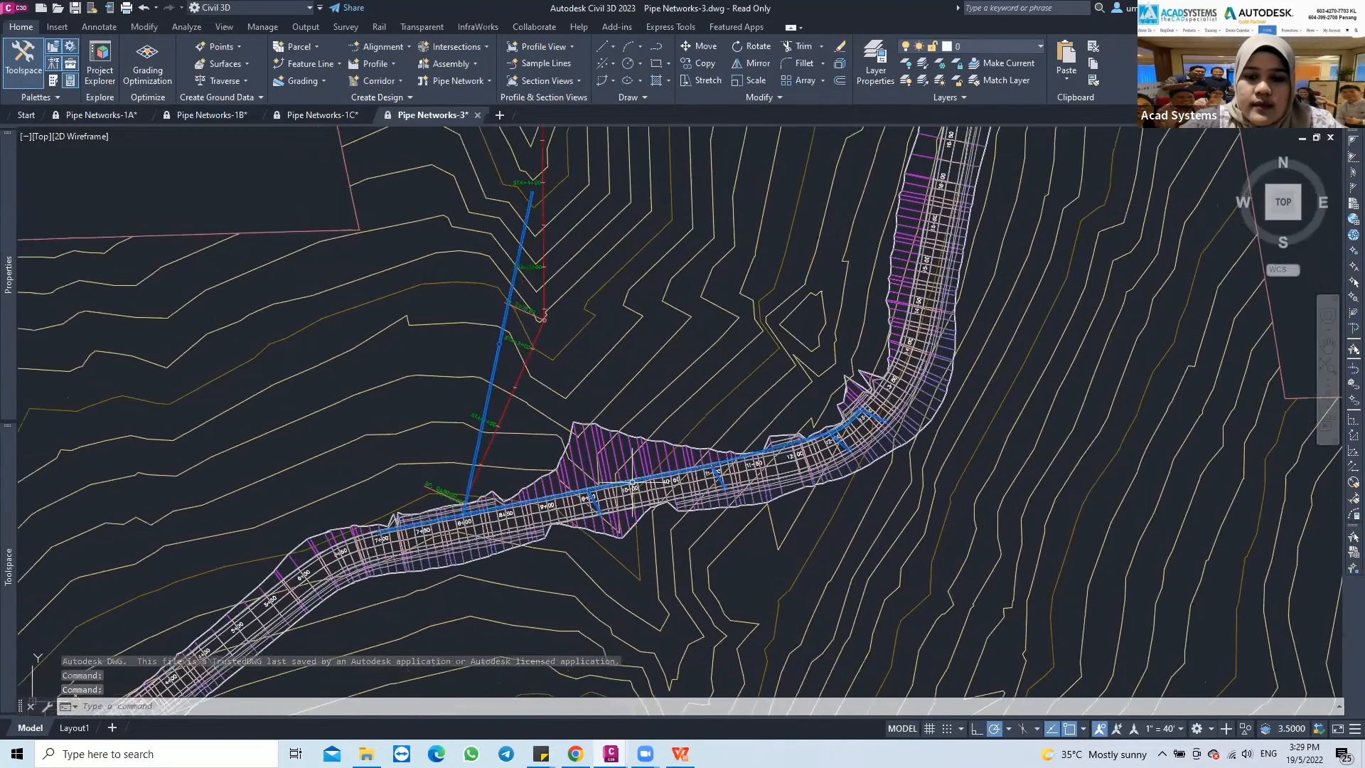
{"action": "scroll", "coordinate": [632, 481], "scroll_direction": "up", "scroll_amount": 2}
{"action": "middle_click_drag", "start_coordinate": [648, 401], "coordinate": [654, 461]}
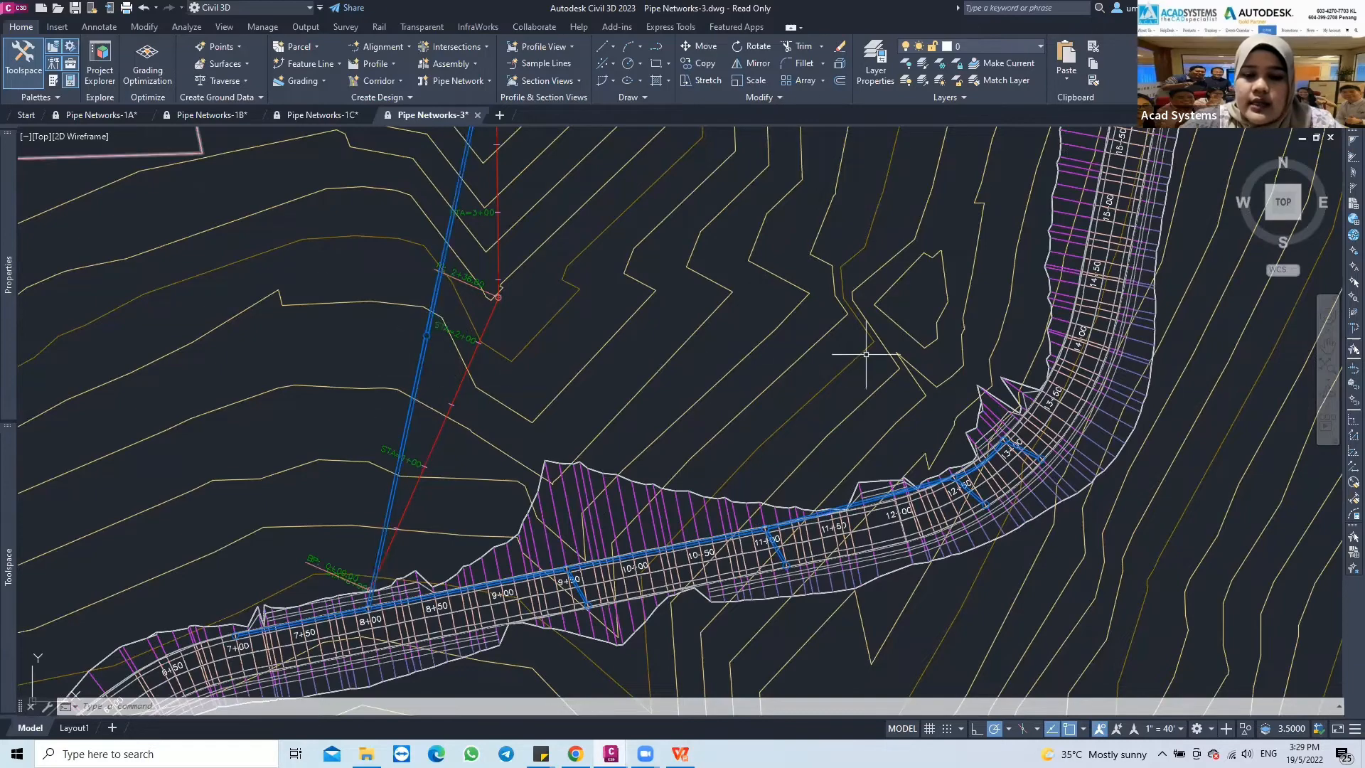
{"action": "scroll", "coordinate": [905, 357], "scroll_direction": "down", "scroll_amount": 2}
{"action": "mouse_move", "coordinate": [905, 356]}
{"action": "middle_mouse_down"}
{"action": "mouse_move", "coordinate": [866, 378]}
{"action": "mouse_move", "coordinate": [739, 391]}
{"action": "middle_mouse_up"}
{"action": "scroll", "coordinate": [740, 392], "scroll_direction": "down", "scroll_amount": 3}
{"action": "scroll", "coordinate": [905, 323], "scroll_direction": "up", "scroll_amount": 2}
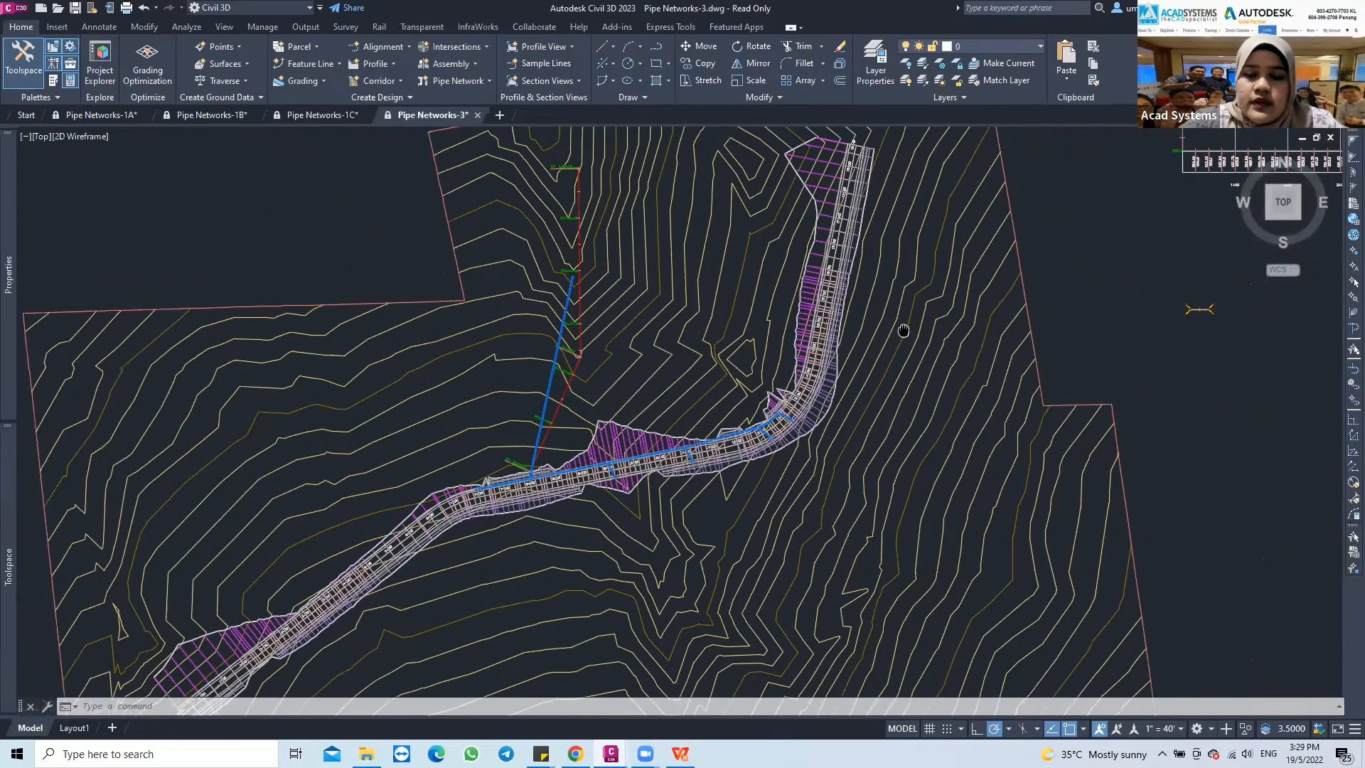
{"action": "middle_click_drag", "start_coordinate": [868, 343], "coordinate": [676, 410]}
{"action": "middle_click_drag", "start_coordinate": [996, 263], "coordinate": [200, 613]}
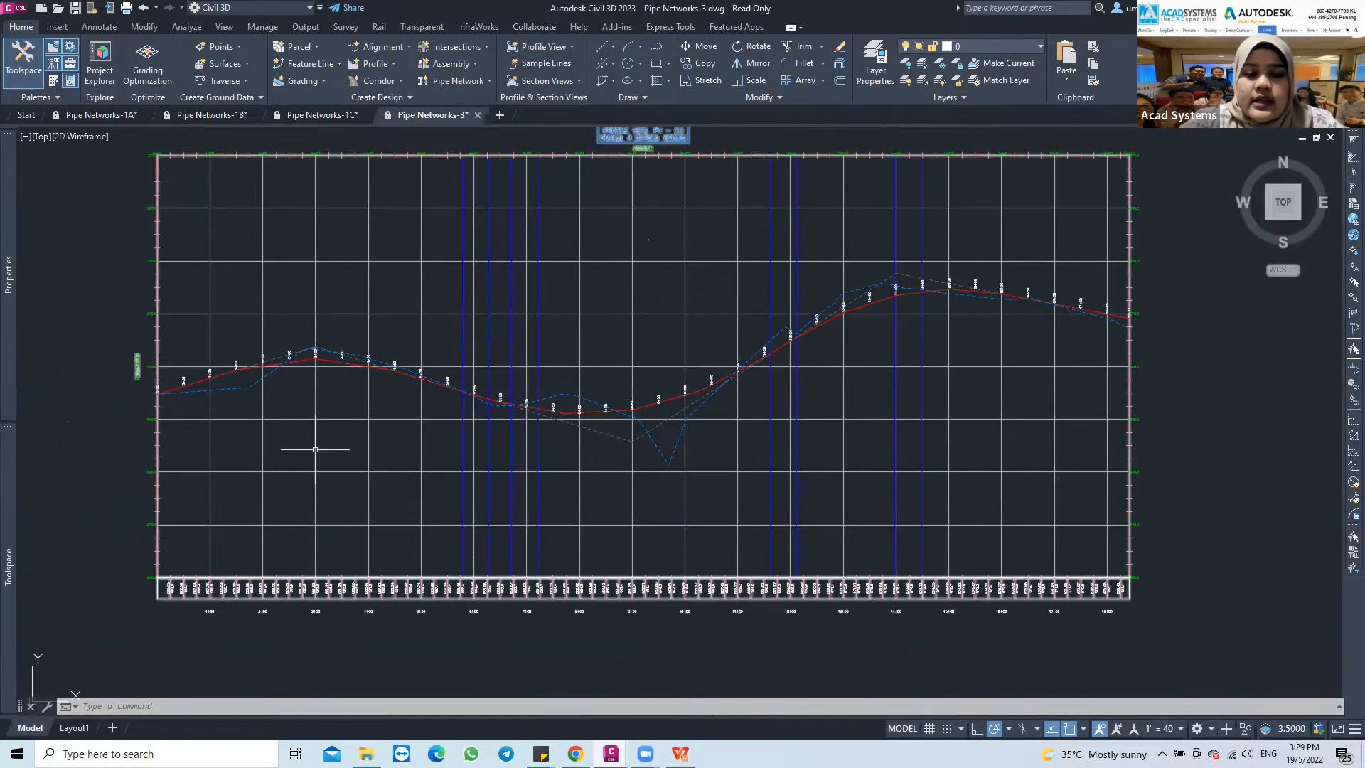
{"action": "middle_click_drag", "start_coordinate": [320, 448], "coordinate": [478, 394]}
{"action": "mouse_move", "coordinate": [273, 497]}
{"action": "middle_mouse_down"}
{"action": "mouse_move", "coordinate": [370, 470]}
{"action": "mouse_move", "coordinate": [604, 308]}
{"action": "middle_mouse_up"}
{"action": "middle_click_drag", "start_coordinate": [427, 433], "coordinate": [600, 326]}
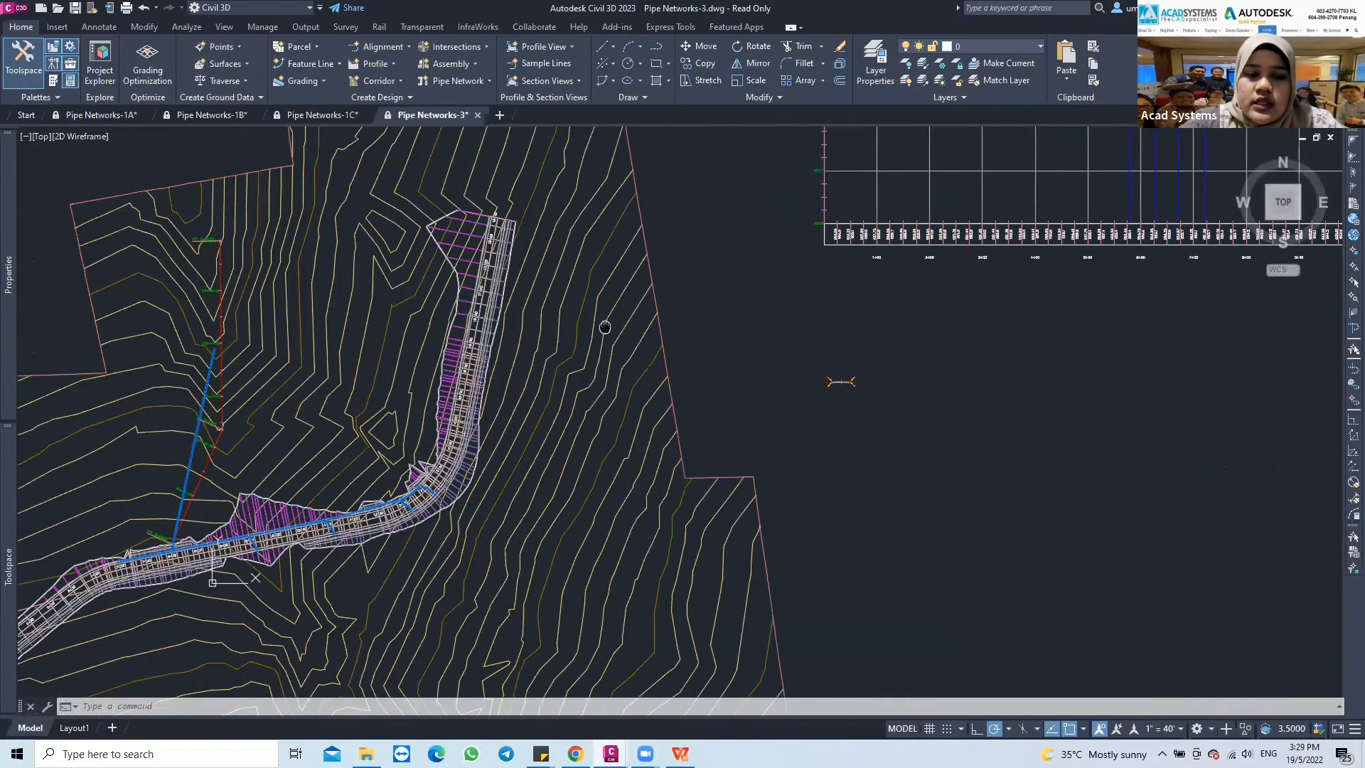
{"action": "middle_click_drag", "start_coordinate": [224, 519], "coordinate": [494, 370]}
Select the structure at station 7+00 and its adjoining pipe, and extend the selection to all similar network parts
{"action": "scroll", "coordinate": [495, 370], "scroll_direction": "up", "scroll_amount": 6}
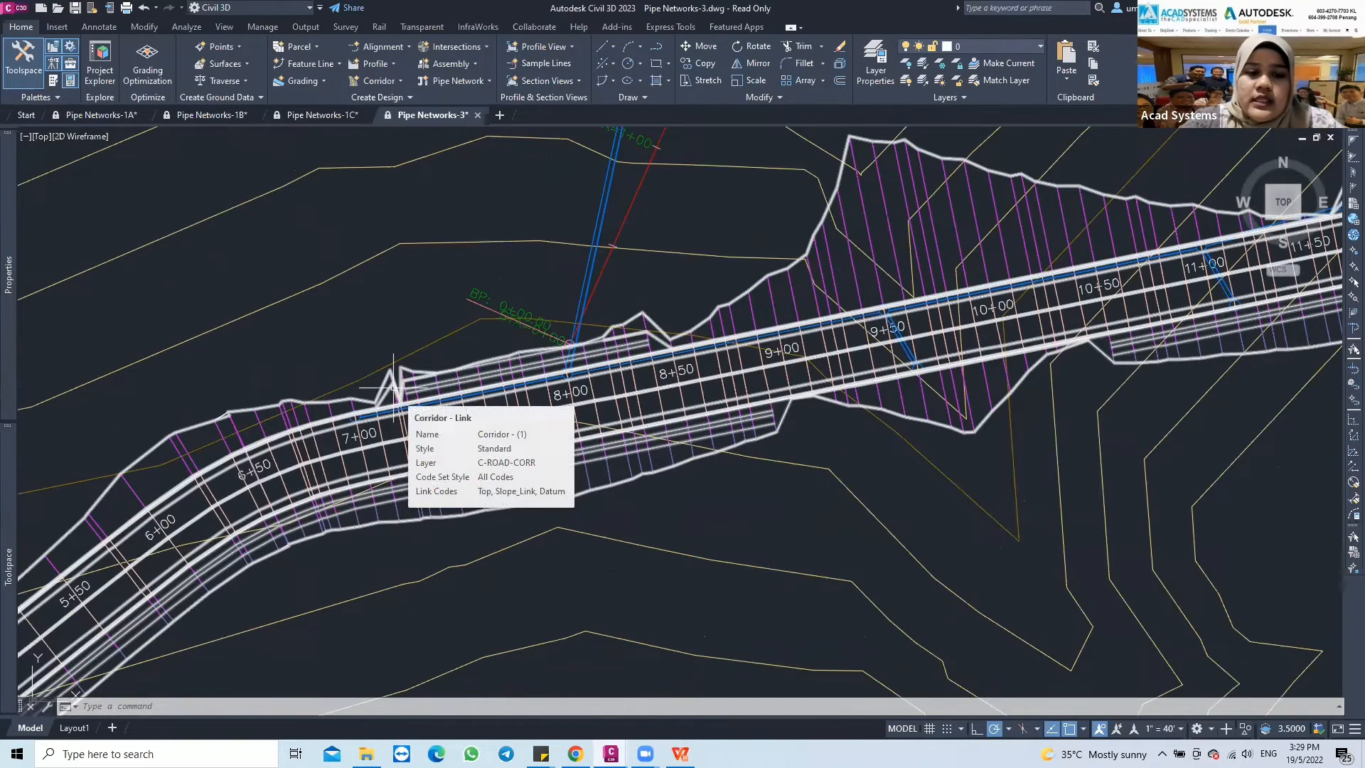
{"action": "scroll", "coordinate": [349, 421], "scroll_direction": "up", "scroll_amount": 2}
{"action": "left_click", "coordinate": [365, 415]}
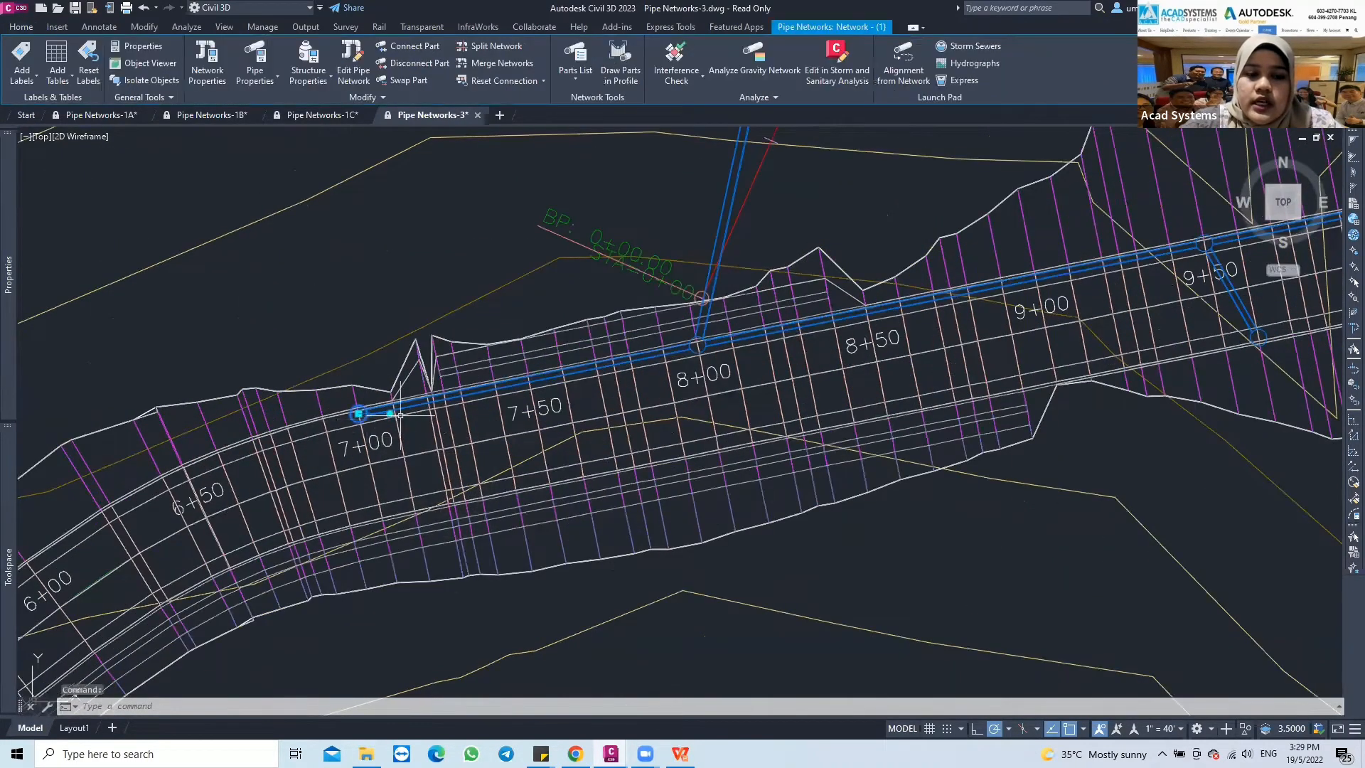
{"action": "left_click", "coordinate": [431, 399]}
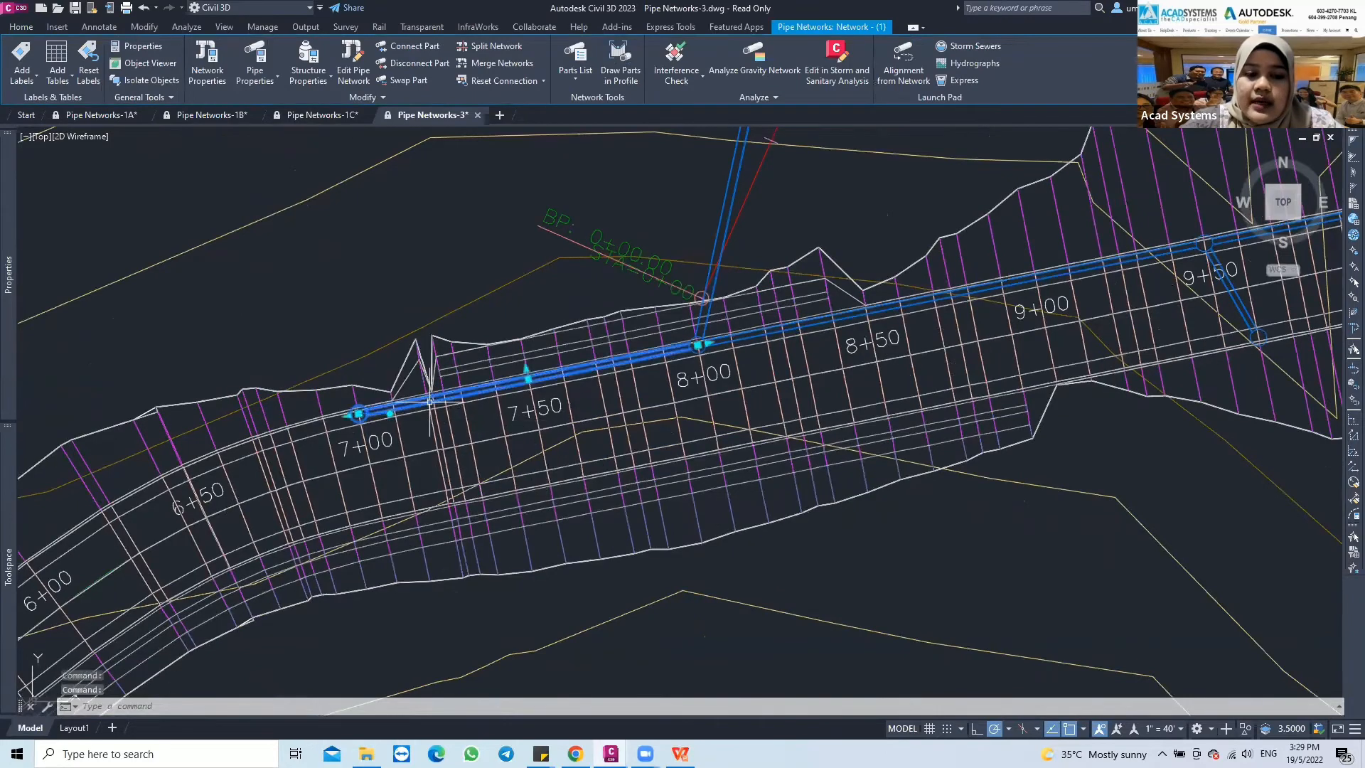
{"action": "right_click", "coordinate": [430, 402]}
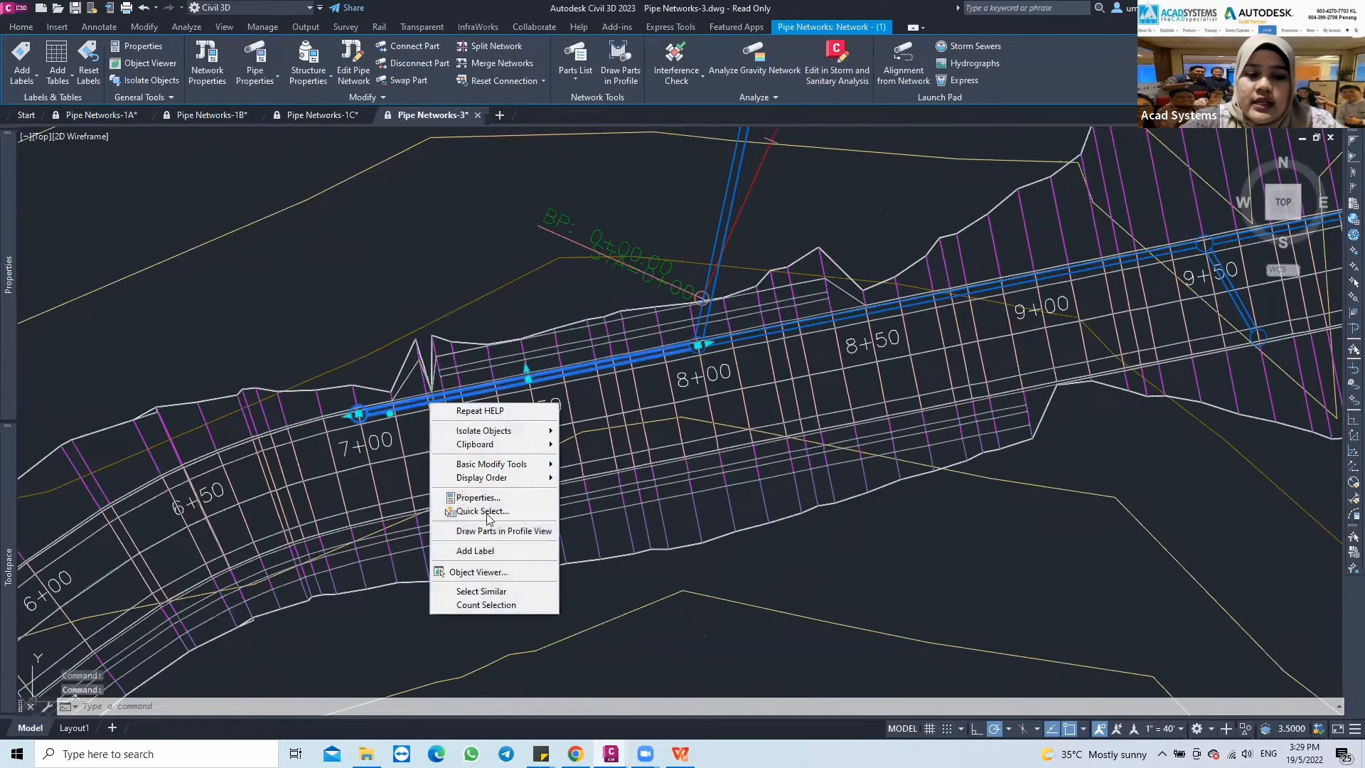
{"action": "left_click", "coordinate": [462, 592]}
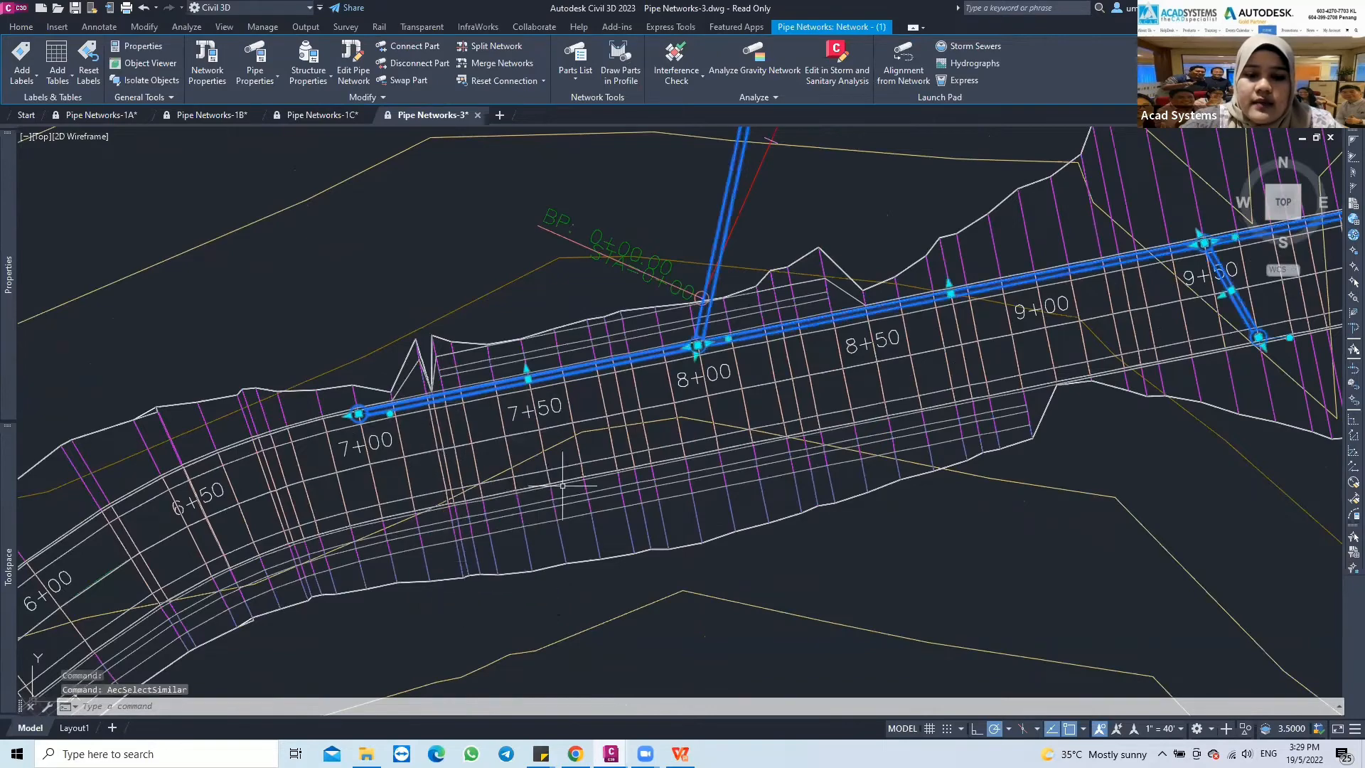
Draw the selected pipes and structures in the road's profile view PV - (1)
{"action": "scroll", "coordinate": [818, 340], "scroll_direction": "down", "scroll_amount": 3}
{"action": "scroll", "coordinate": [830, 334], "scroll_direction": "down", "scroll_amount": 3}
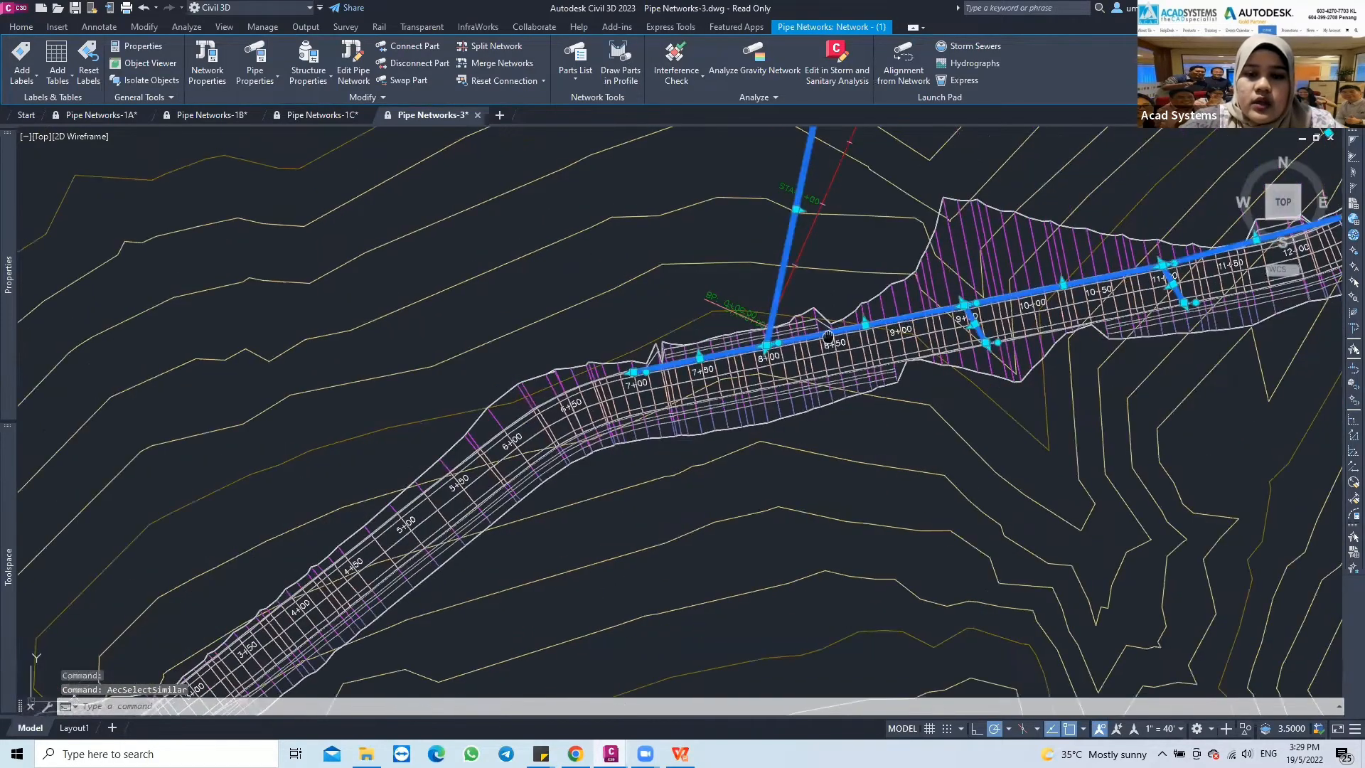
{"action": "mouse_move", "coordinate": [830, 334]}
{"action": "middle_mouse_down"}
{"action": "mouse_move", "coordinate": [541, 459]}
{"action": "mouse_move", "coordinate": [482, 535]}
{"action": "middle_mouse_up"}
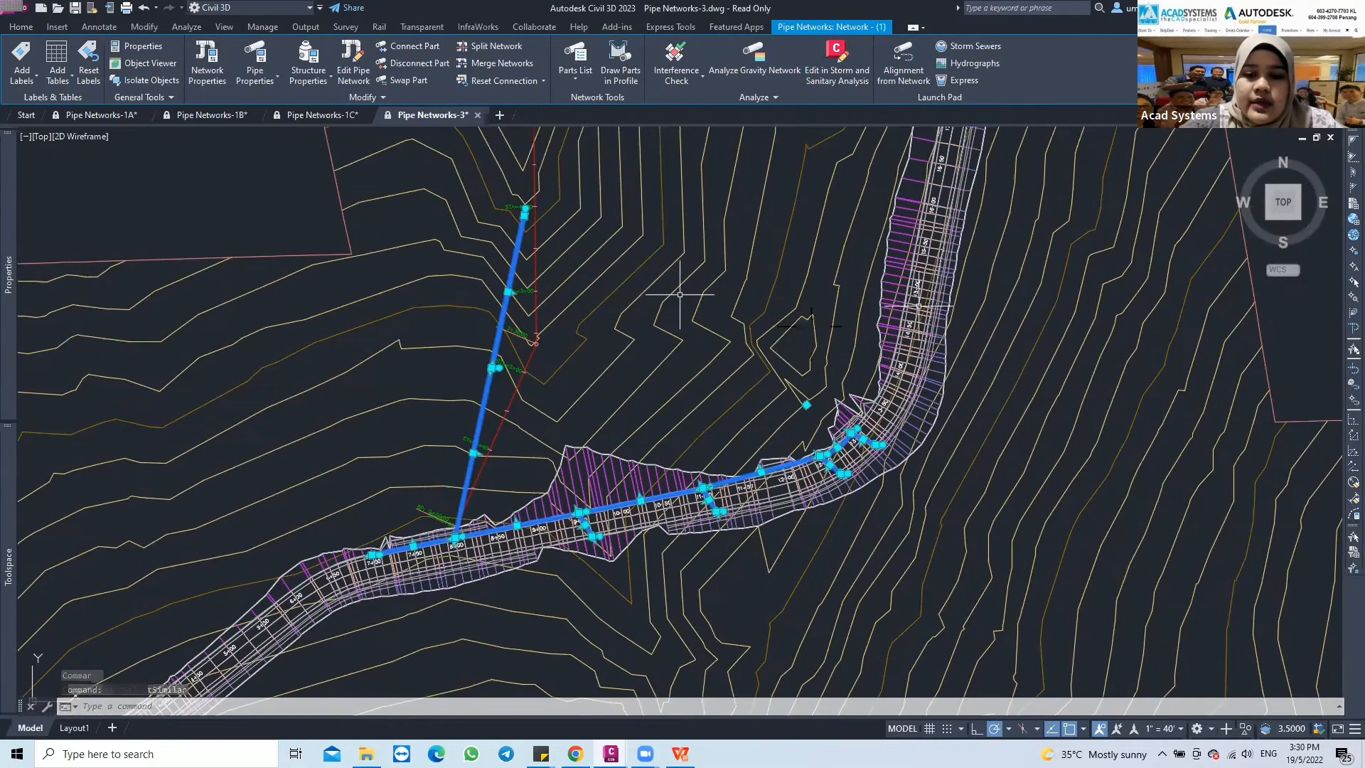
{"action": "scroll", "coordinate": [680, 294], "scroll_direction": "down", "scroll_amount": 2}
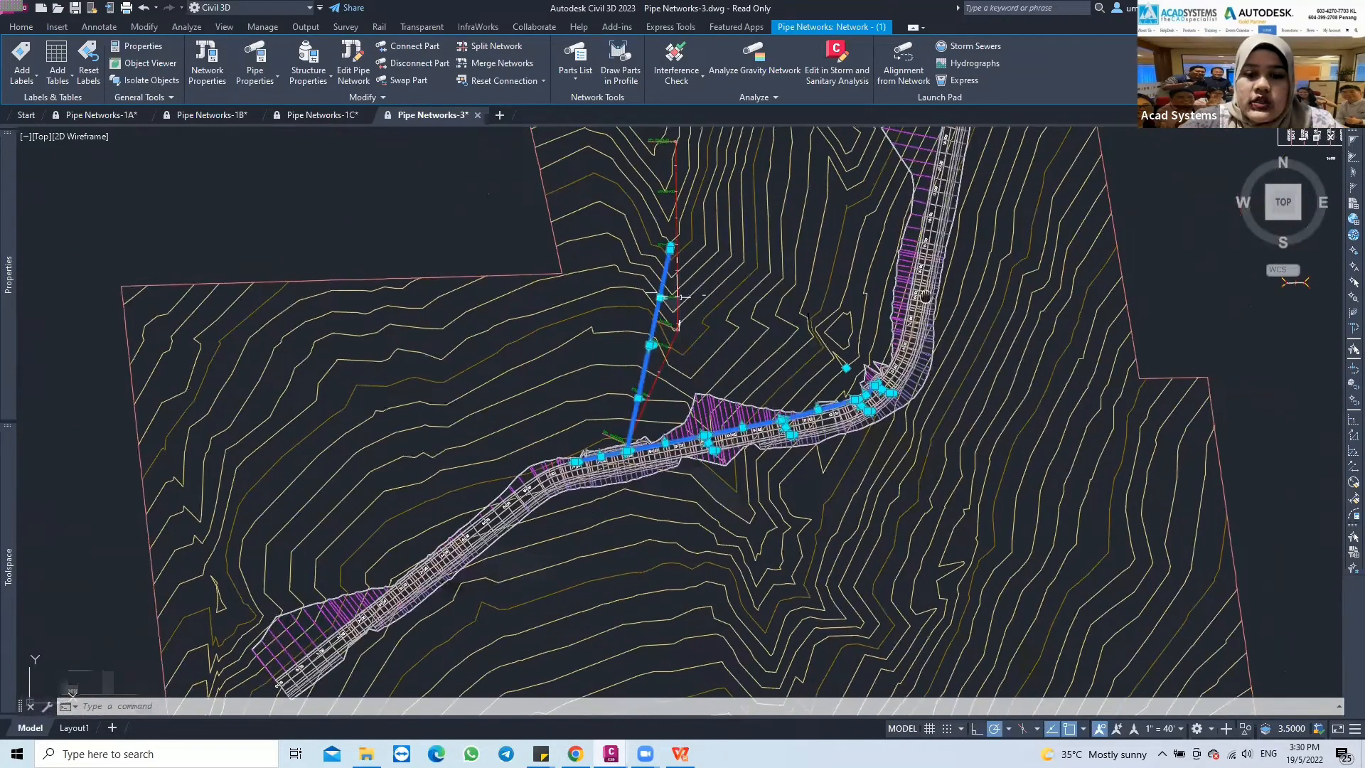
{"action": "middle_click_drag", "start_coordinate": [889, 327], "coordinate": [566, 323]}
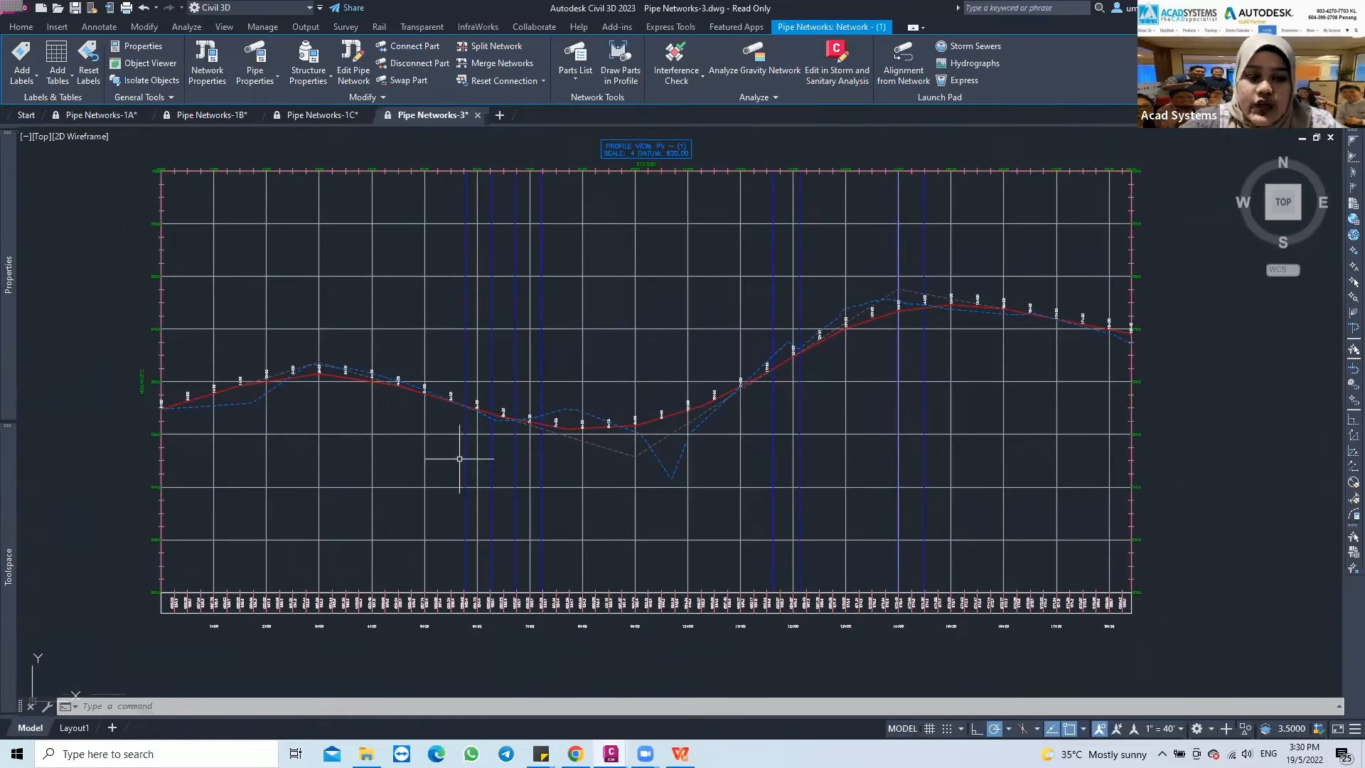
{"action": "right_click", "coordinate": [96, 306]}
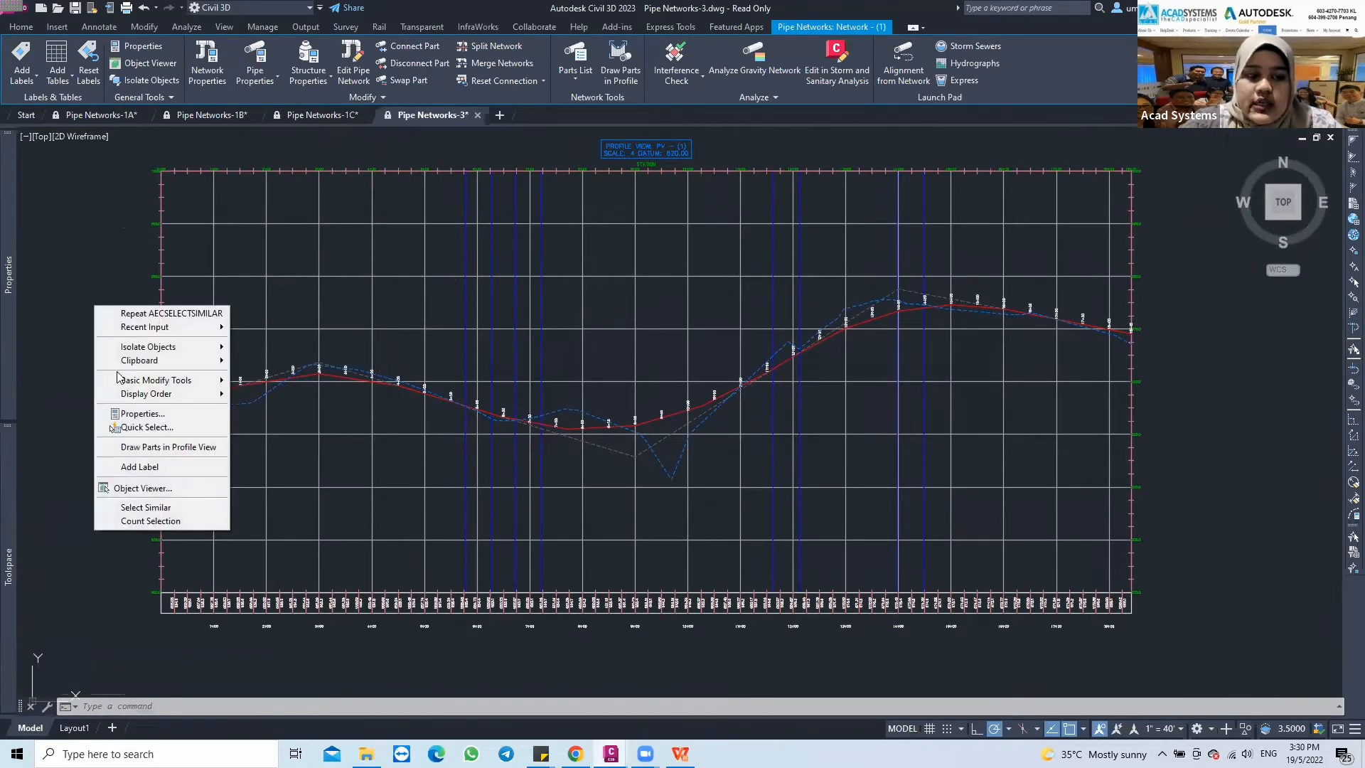
{"action": "left_click", "coordinate": [122, 447]}
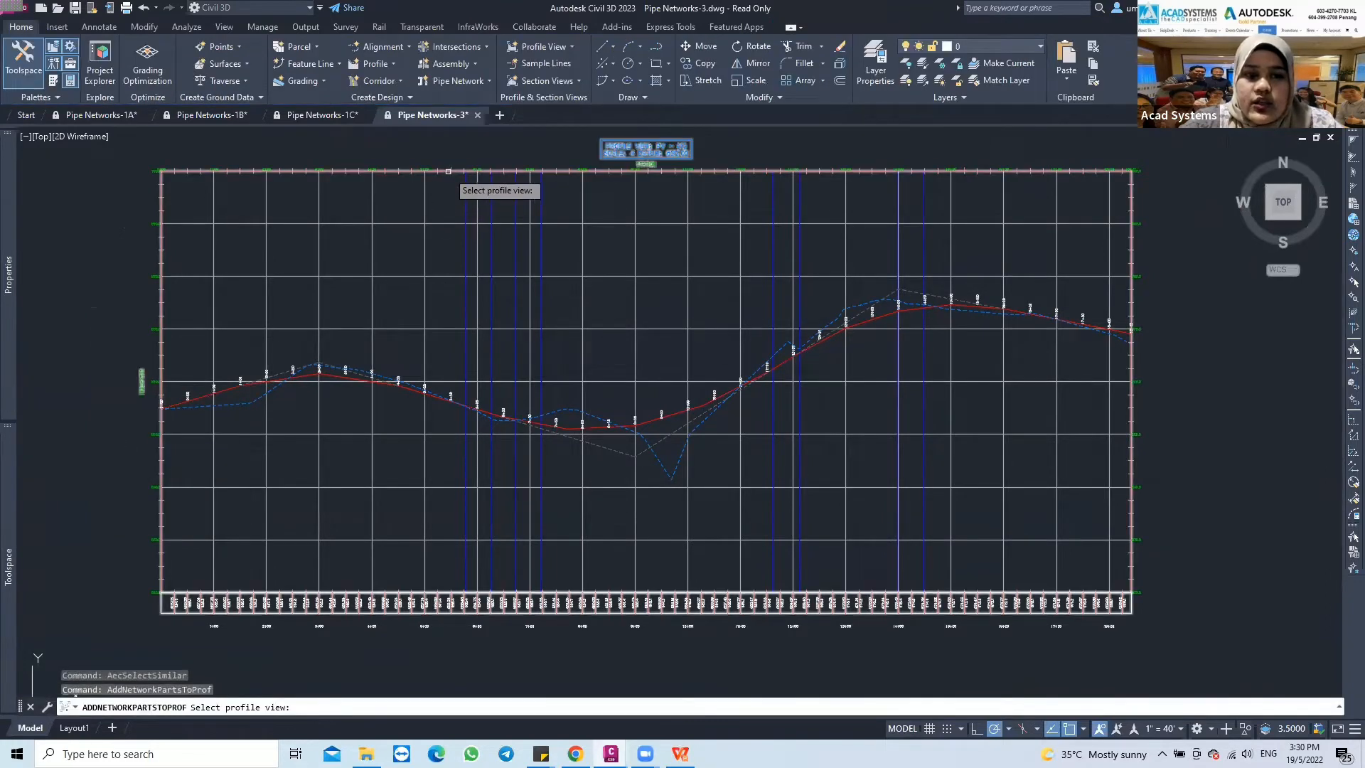
{"action": "left_click", "coordinate": [448, 171]}
Examine the network parts drawn in the profile view, including the branch parts lying far below the road profile
{"action": "scroll", "coordinate": [744, 306], "scroll_direction": "down", "scroll_amount": 2}
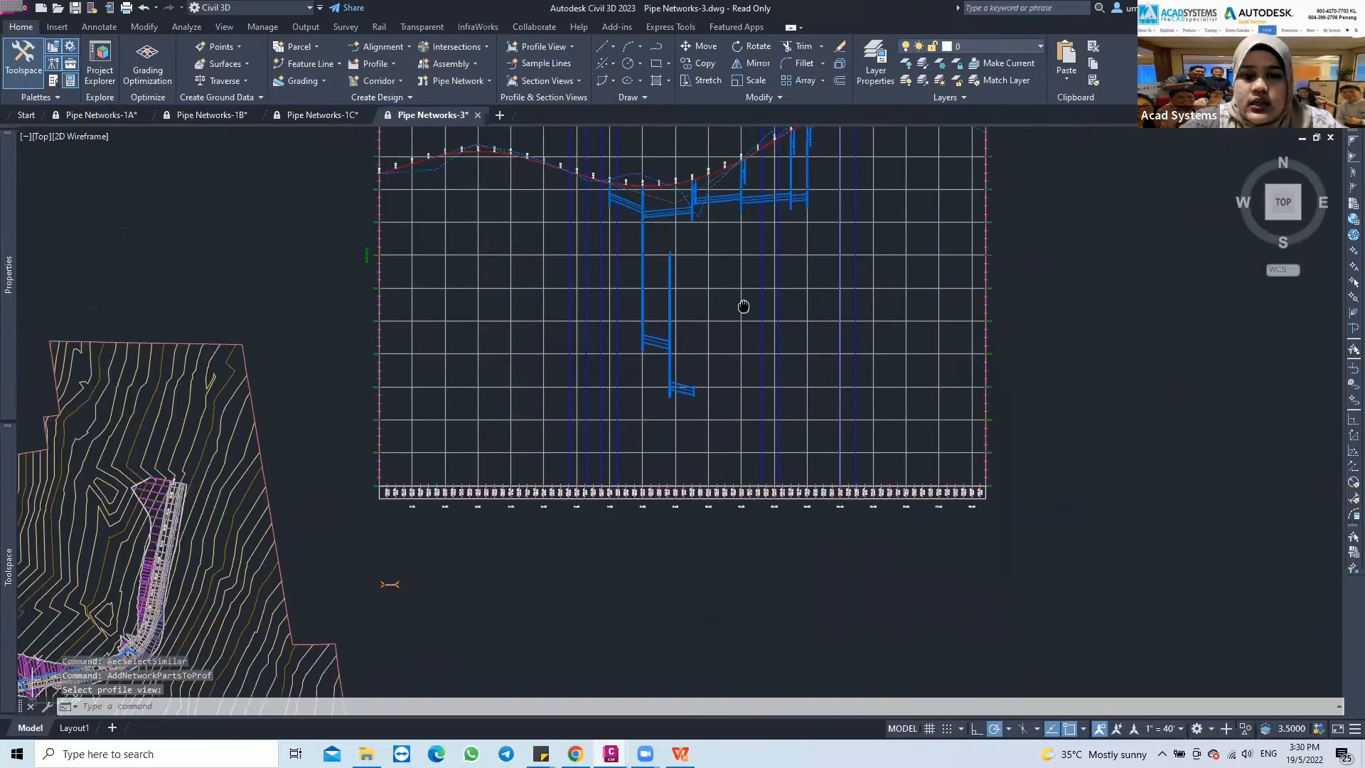
{"action": "middle_click_drag", "start_coordinate": [744, 305], "coordinate": [750, 420]}
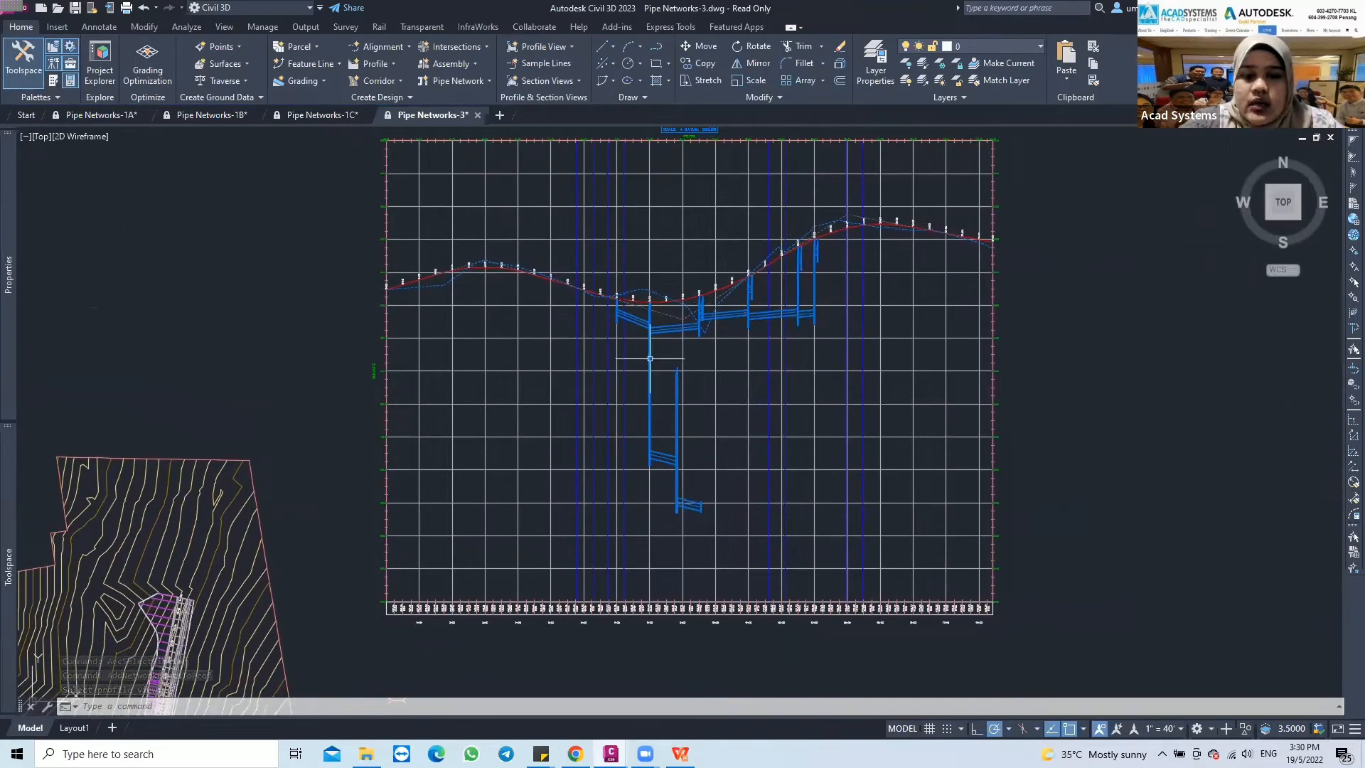
{"action": "left_click", "coordinate": [733, 304]}
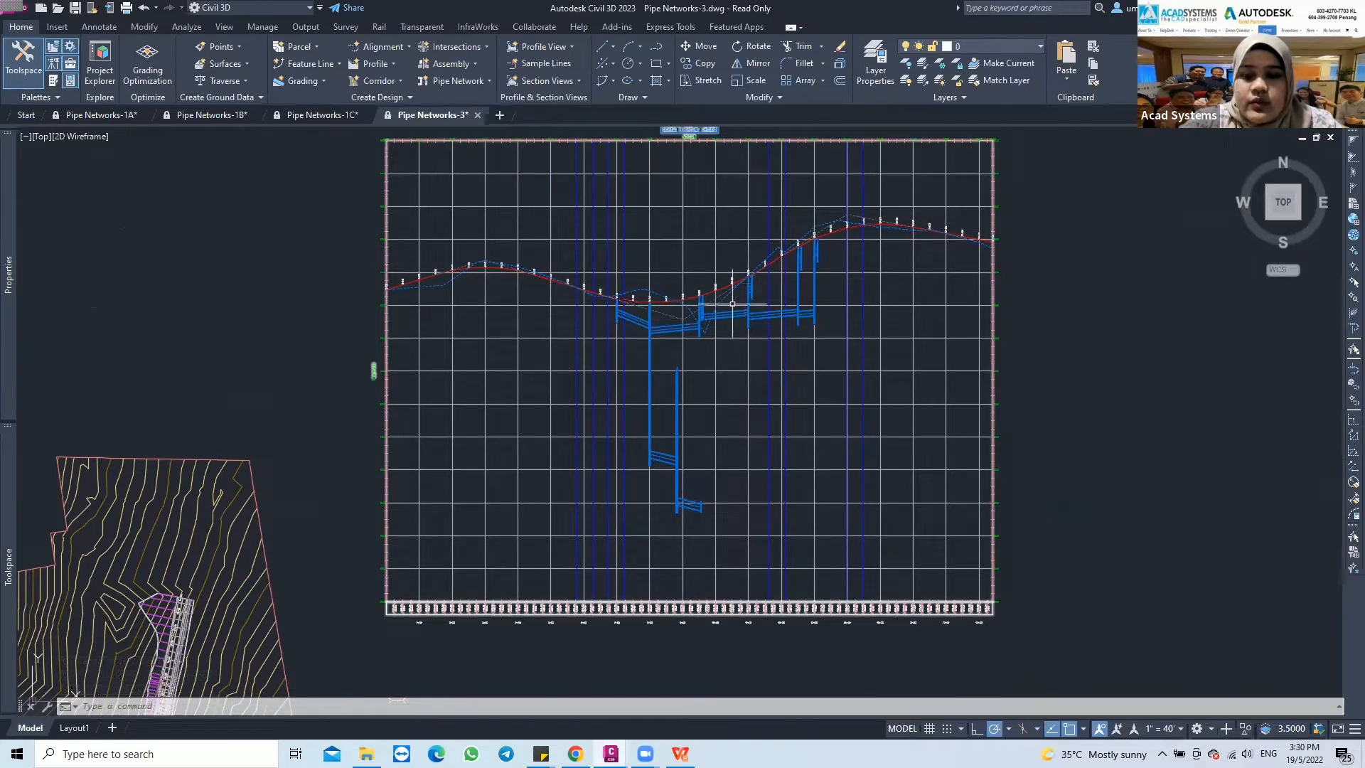
{"action": "scroll", "coordinate": [732, 305], "scroll_direction": "up", "scroll_amount": 2}
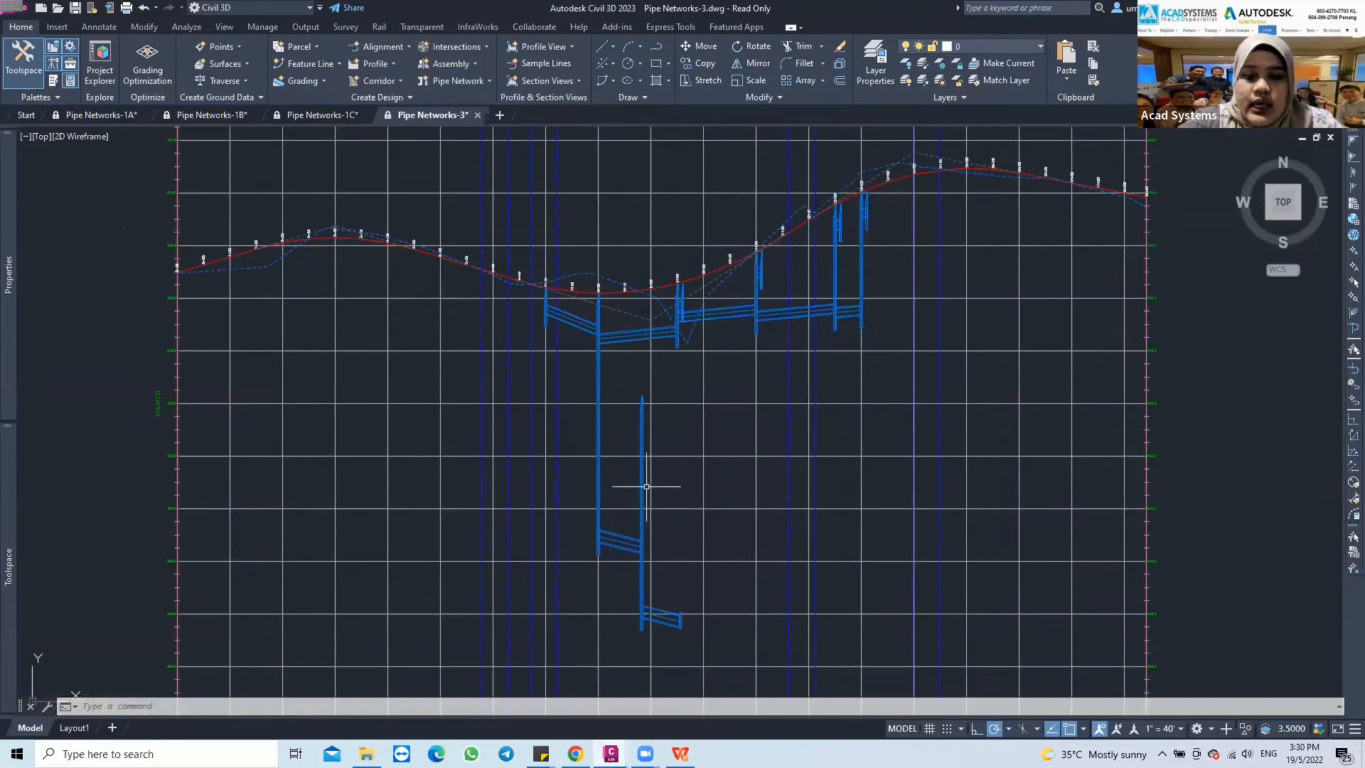
{"action": "scroll", "coordinate": [646, 487], "scroll_direction": "down", "scroll_amount": 2}
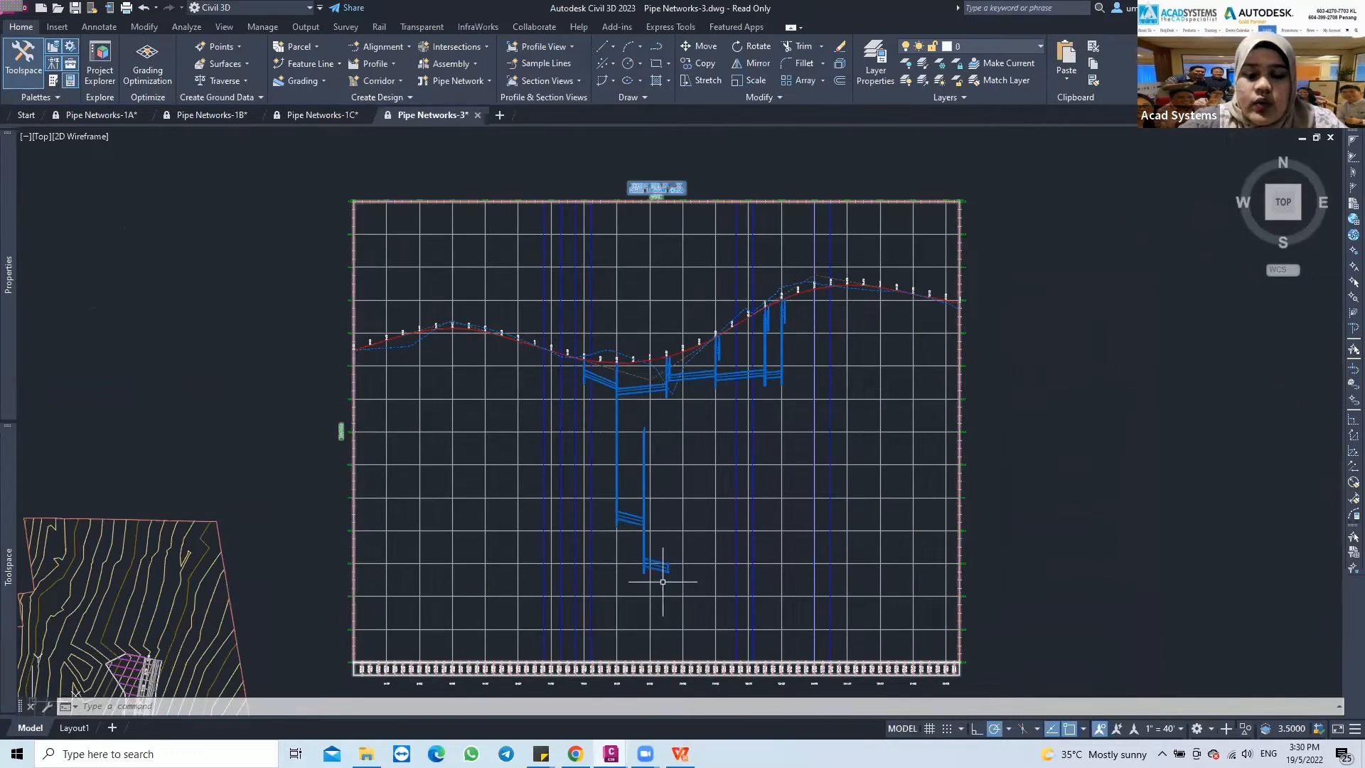
{"action": "scroll", "coordinate": [626, 517], "scroll_direction": "up", "scroll_amount": 2}
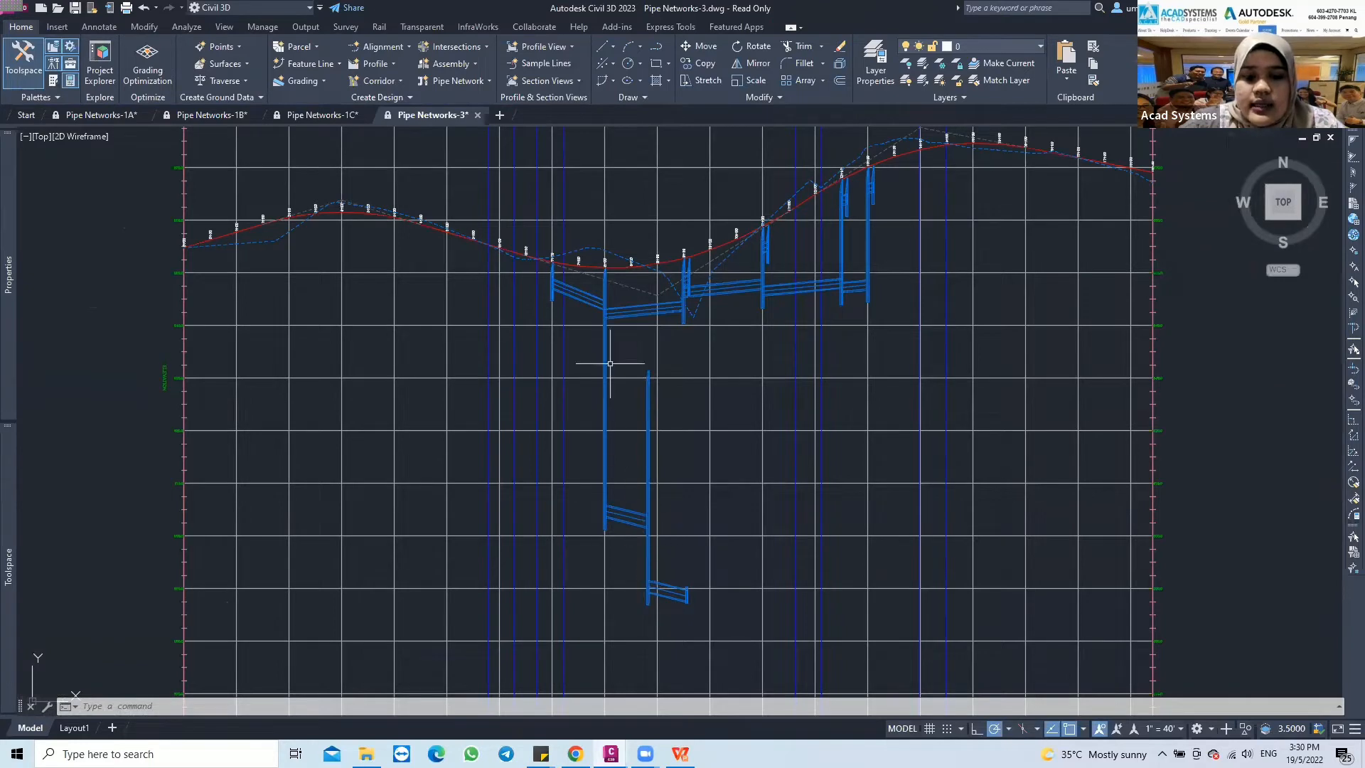
{"action": "scroll", "coordinate": [659, 207], "scroll_direction": "down", "scroll_amount": 3}
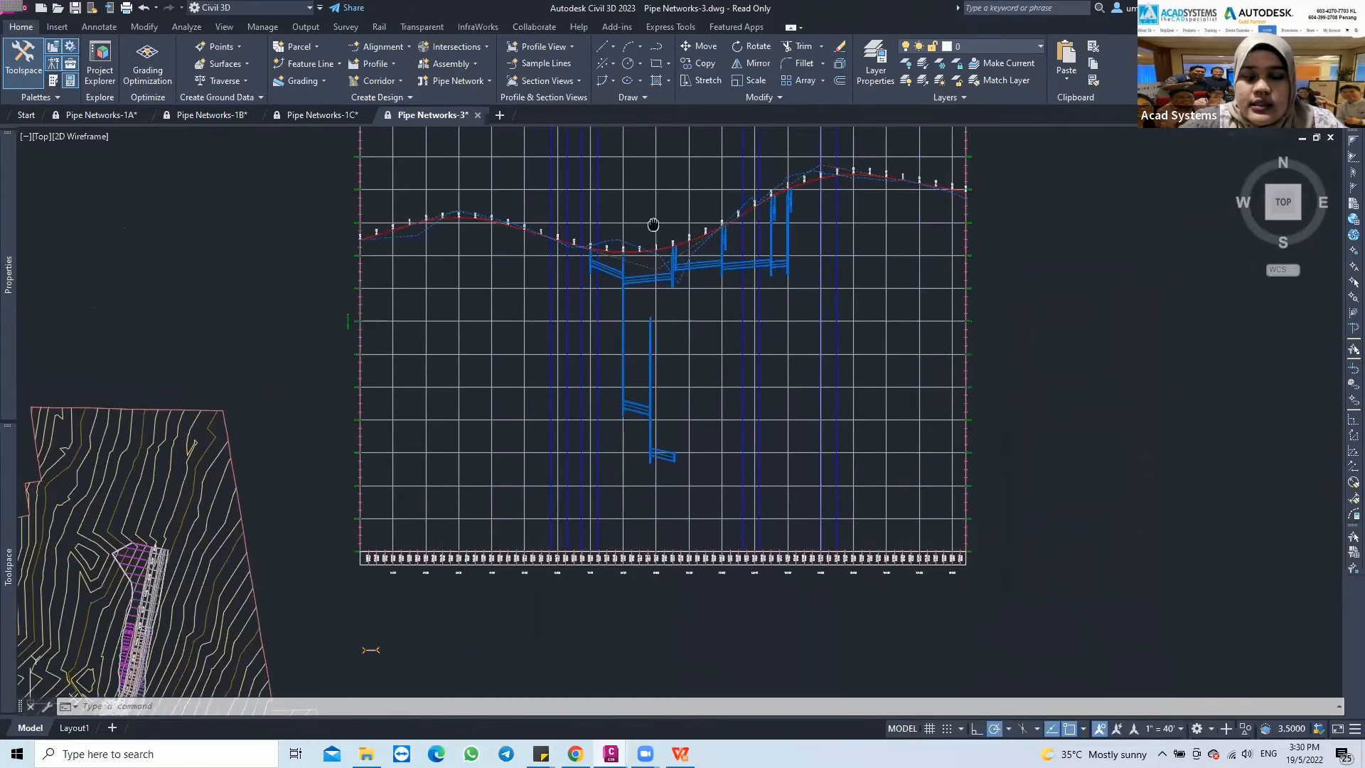
In the profile view's pipe network properties, turn off drawing of Pipe - (10) and Pipe - (10) (1)
{"action": "left_click", "coordinate": [637, 246]}
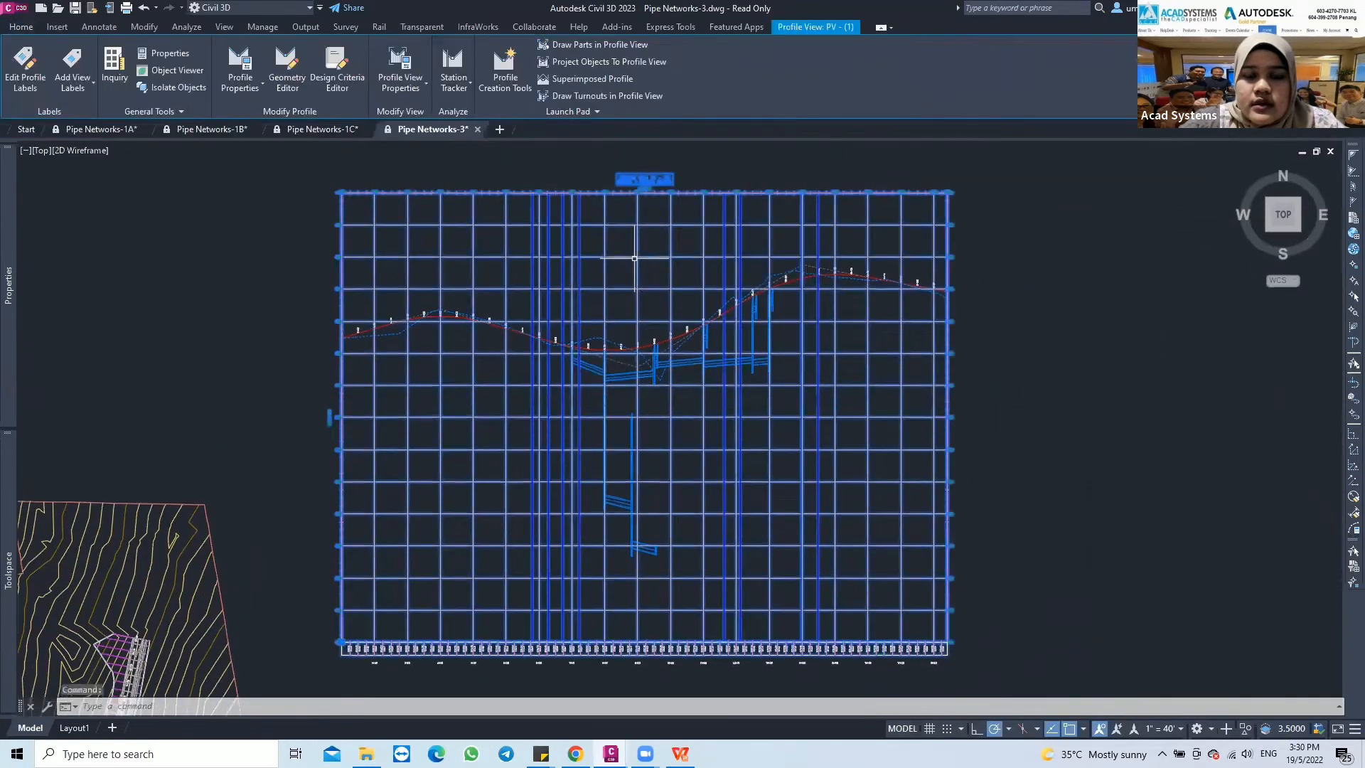
{"action": "right_click", "coordinate": [637, 251]}
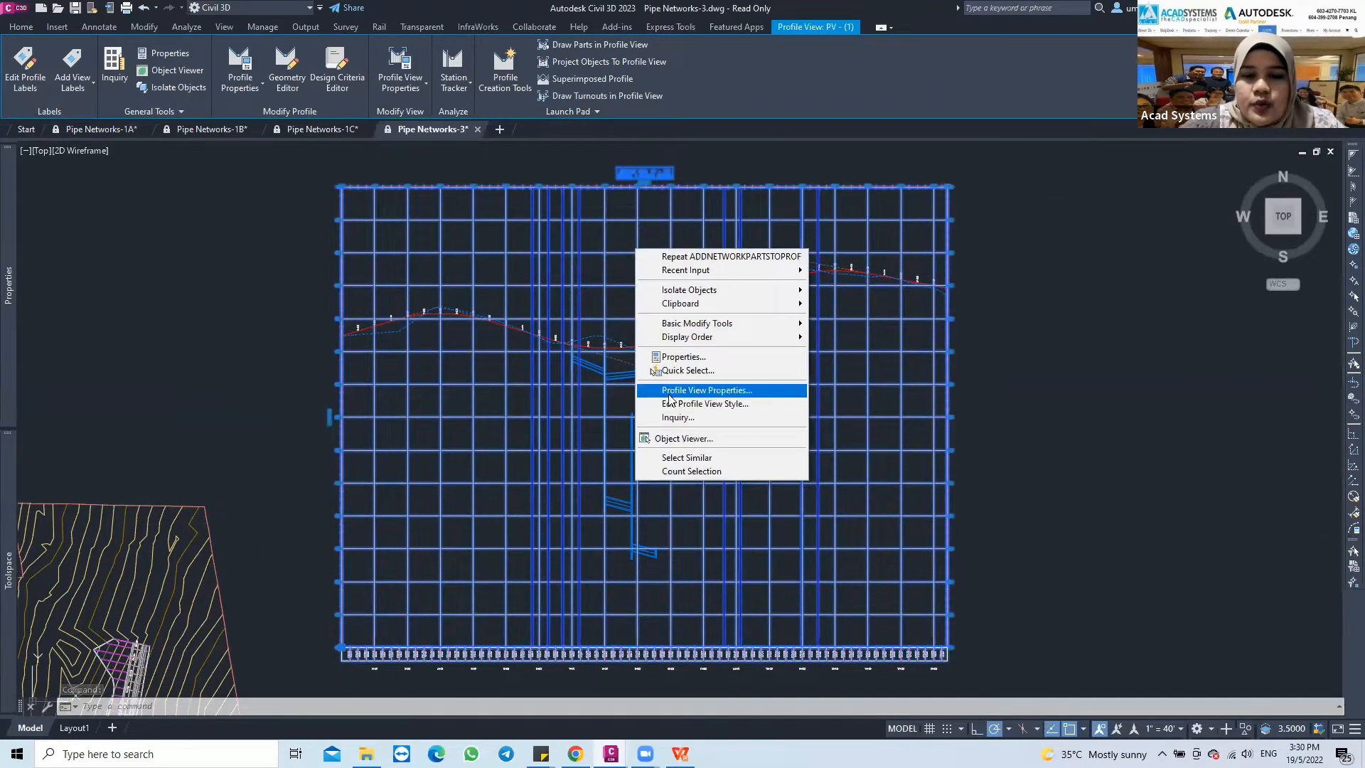
{"action": "left_click", "coordinate": [720, 393]}
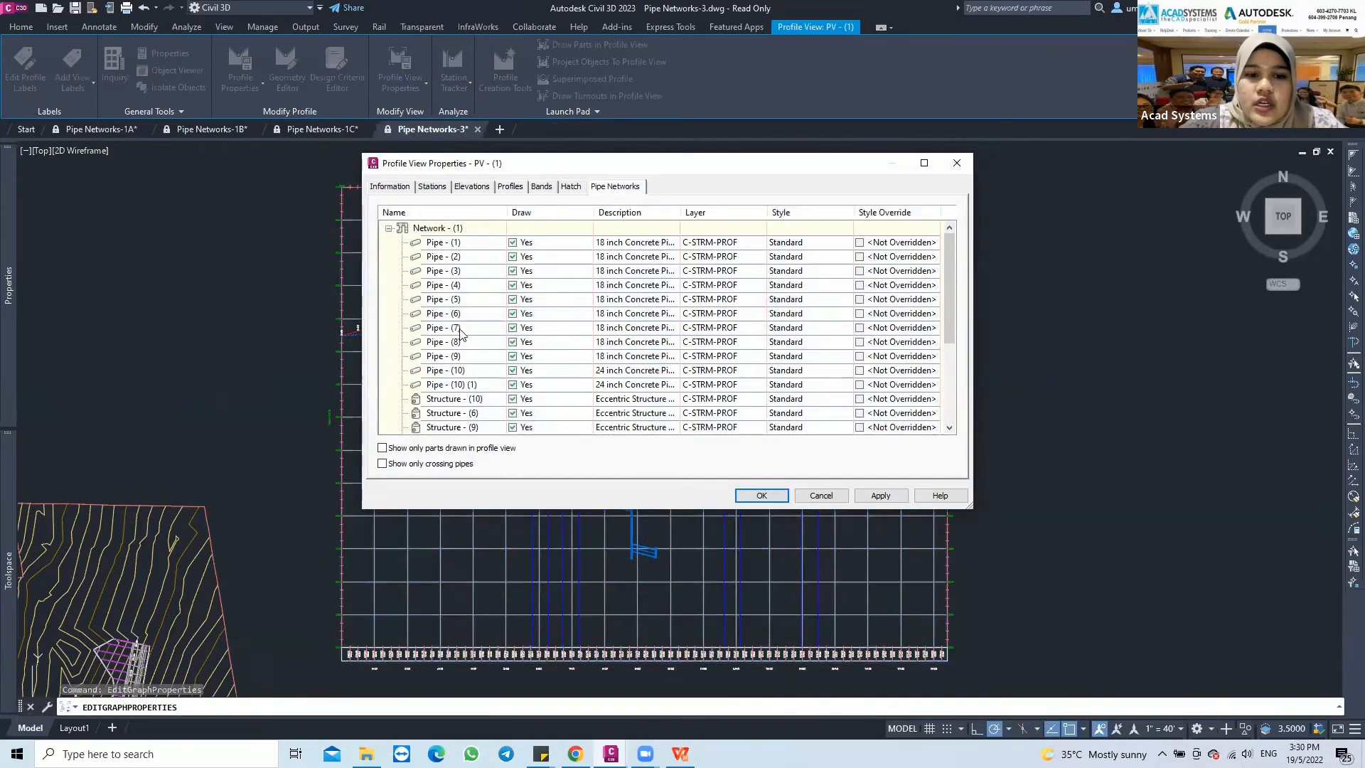
{"action": "scroll", "coordinate": [506, 361], "scroll_direction": "down", "scroll_amount": 1}
{"action": "scroll", "coordinate": [509, 349], "scroll_direction": "up", "scroll_amount": 1}
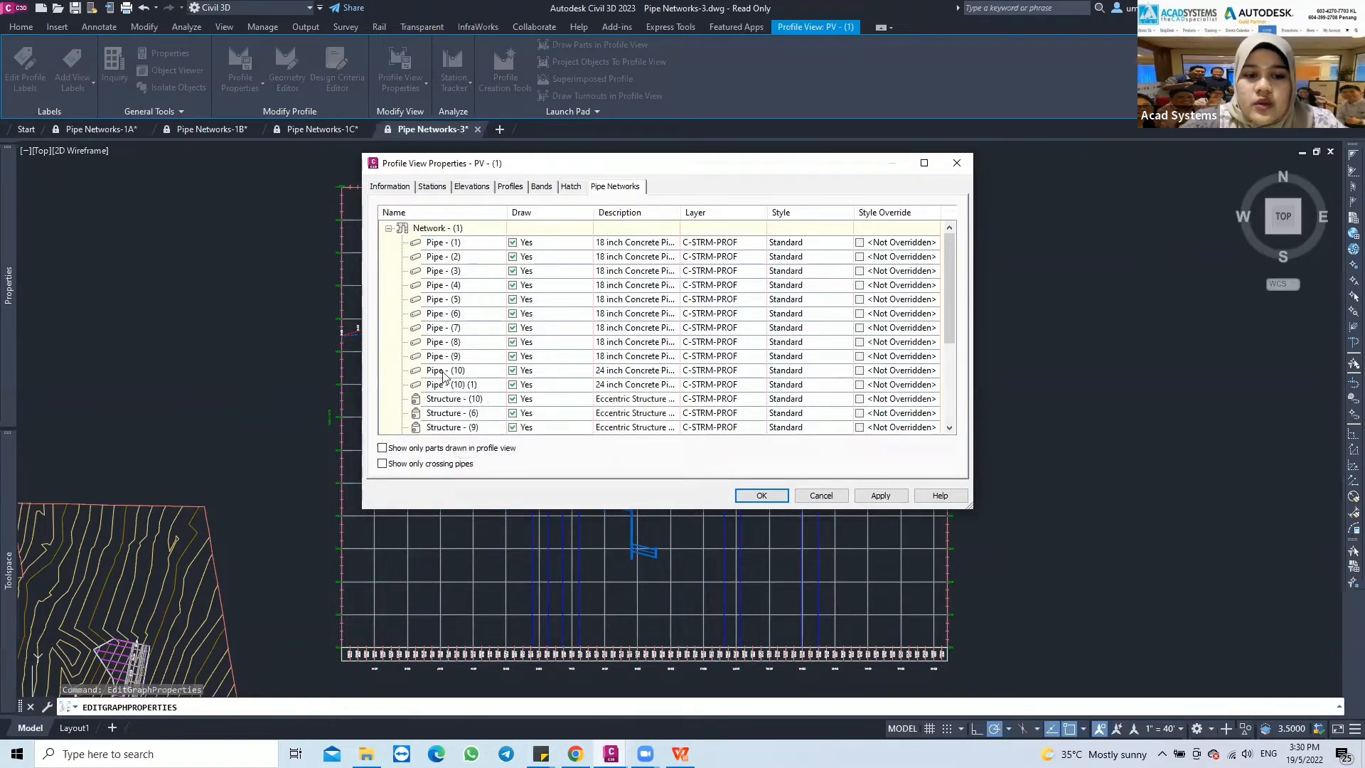
{"action": "left_click", "coordinate": [513, 370]}
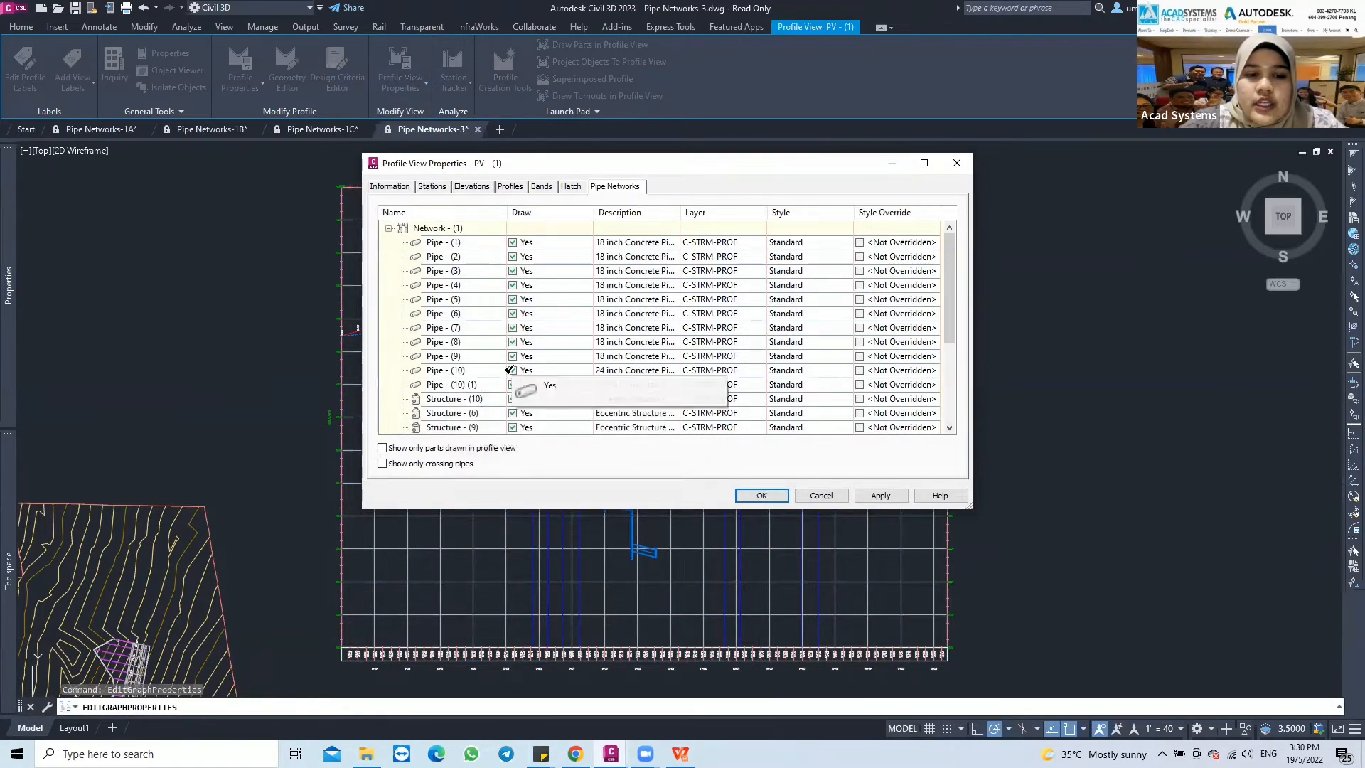
{"action": "left_click", "coordinate": [512, 384]}
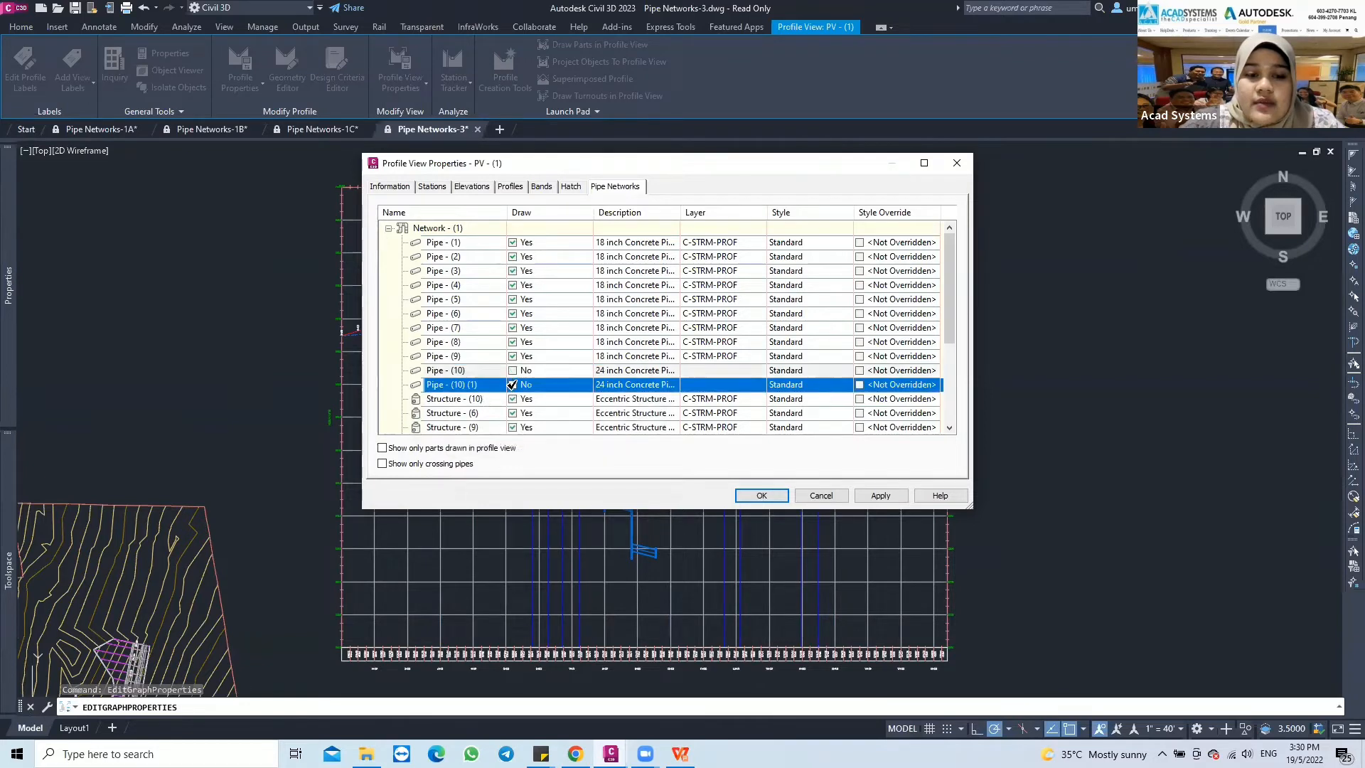
Turn off drawing of Structure - (12) and Structure - (11) in the profile view and apply the properties
{"action": "scroll", "coordinate": [525, 382], "scroll_direction": "down", "scroll_amount": 4}
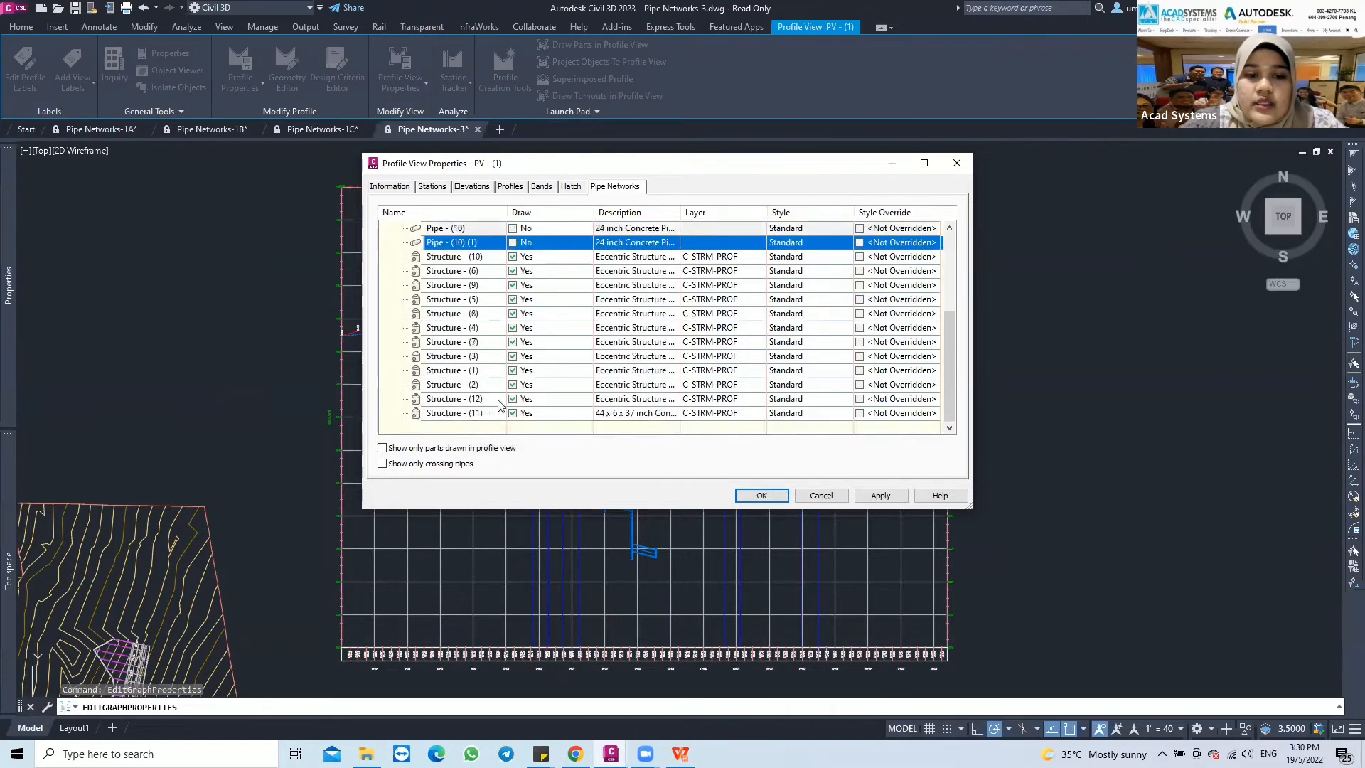
{"action": "left_click", "coordinate": [513, 399]}
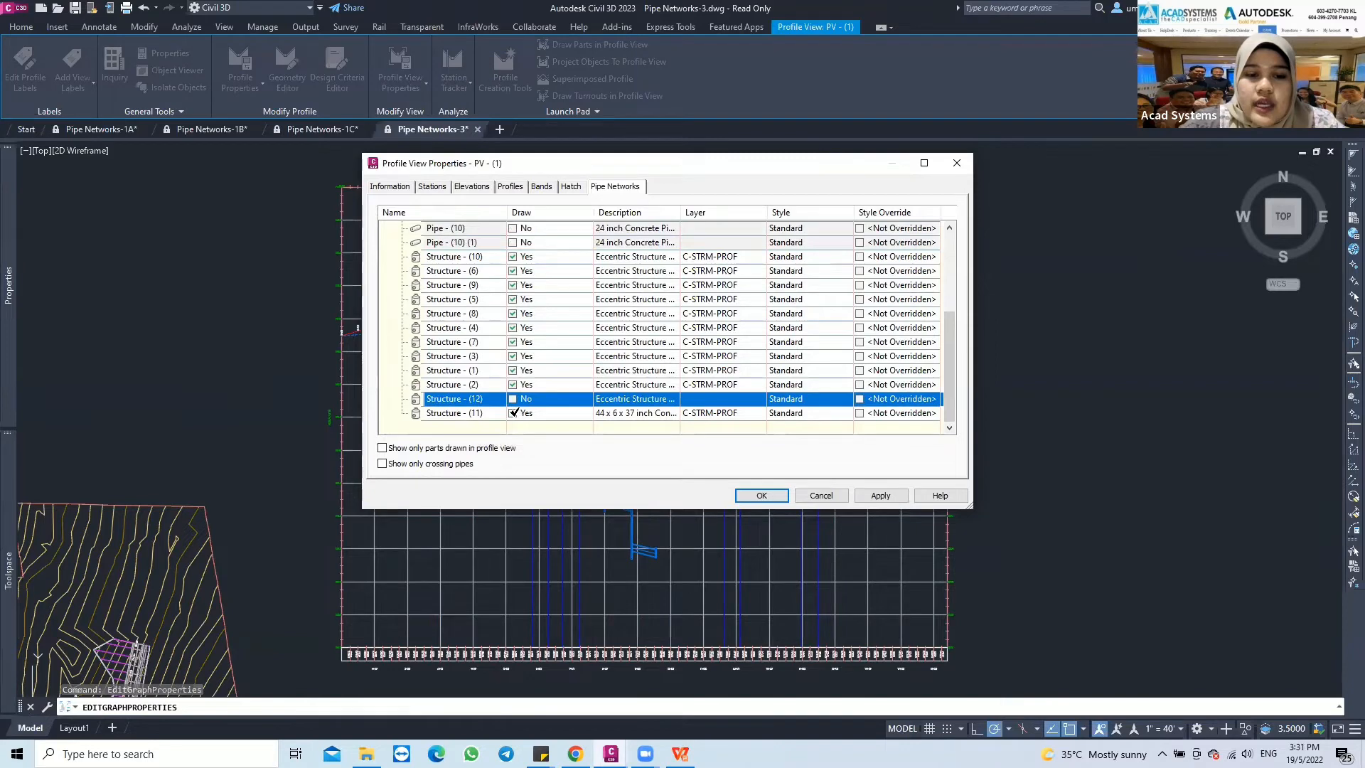
{"action": "left_click", "coordinate": [513, 413]}
{"action": "left_click", "coordinate": [880, 498]}
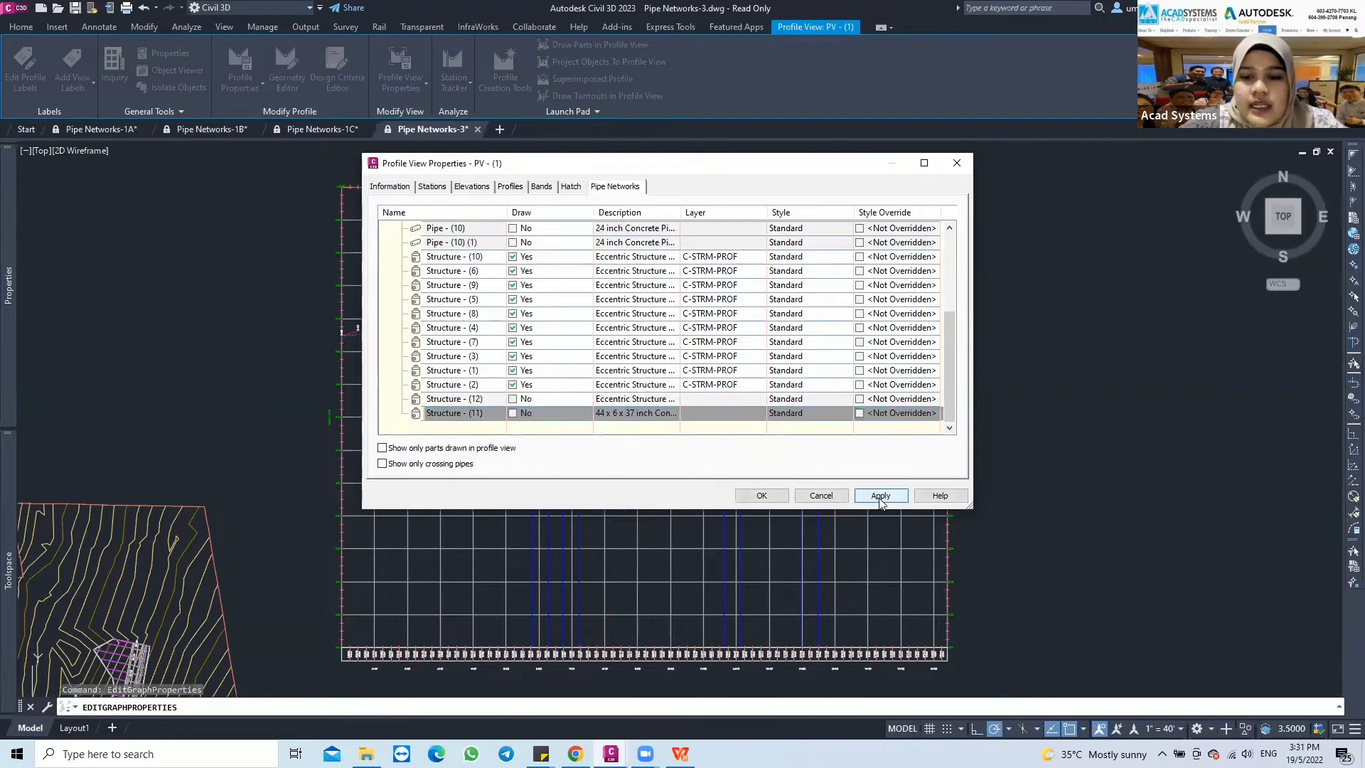
{"action": "left_click", "coordinate": [762, 496]}
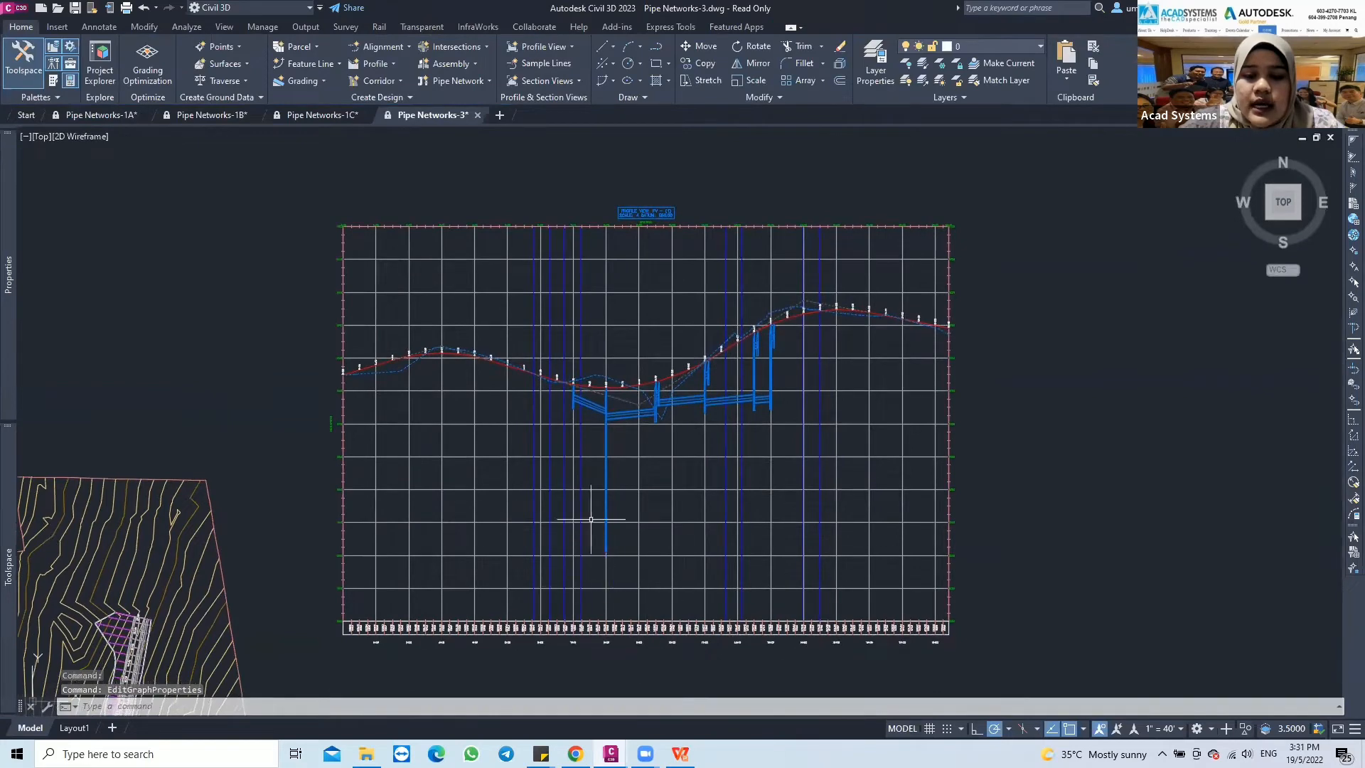
Start adding labels with Pipe Network as the feature and Single Part Profile as the label type
{"action": "scroll", "coordinate": [607, 415], "scroll_direction": "up", "scroll_amount": 3}
{"action": "scroll", "coordinate": [607, 415], "scroll_direction": "up", "scroll_amount": 4}
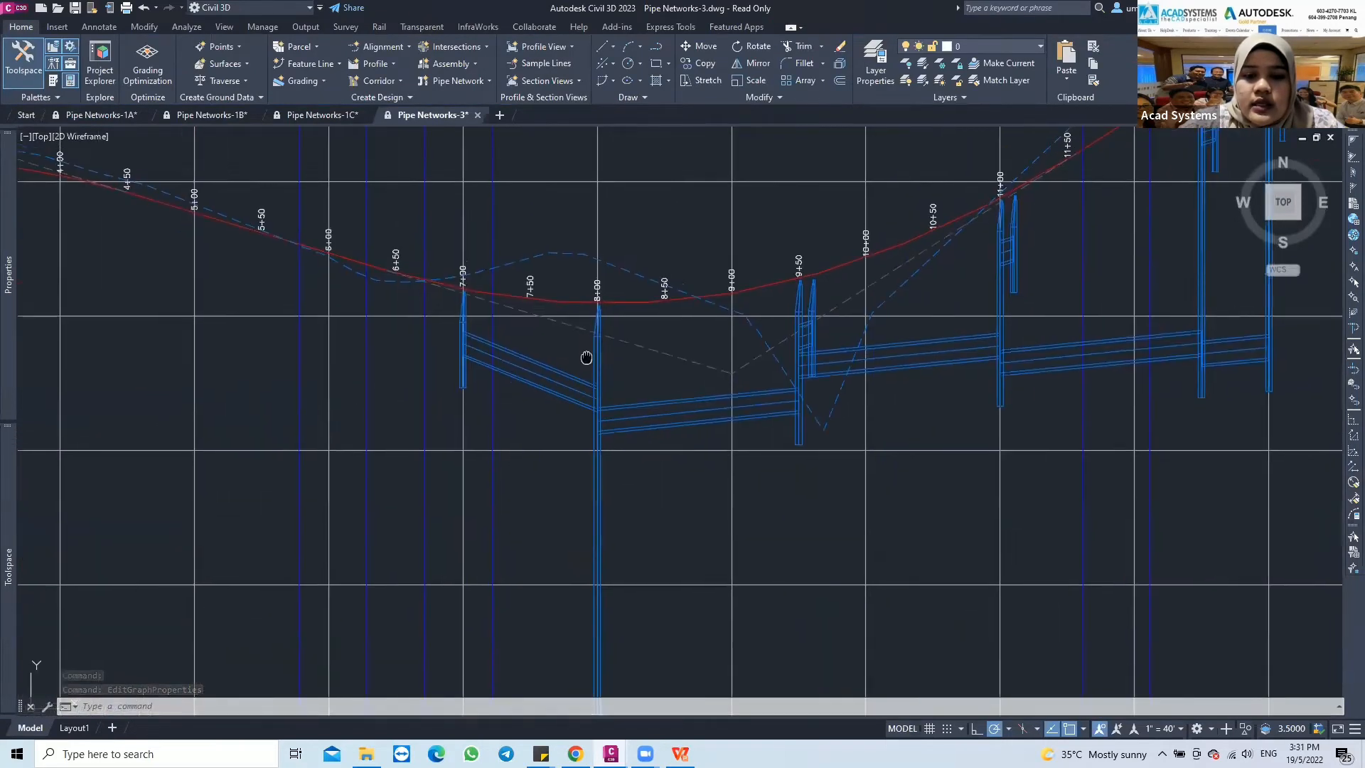
{"action": "middle_click_drag", "start_coordinate": [573, 396], "coordinate": [530, 414]}
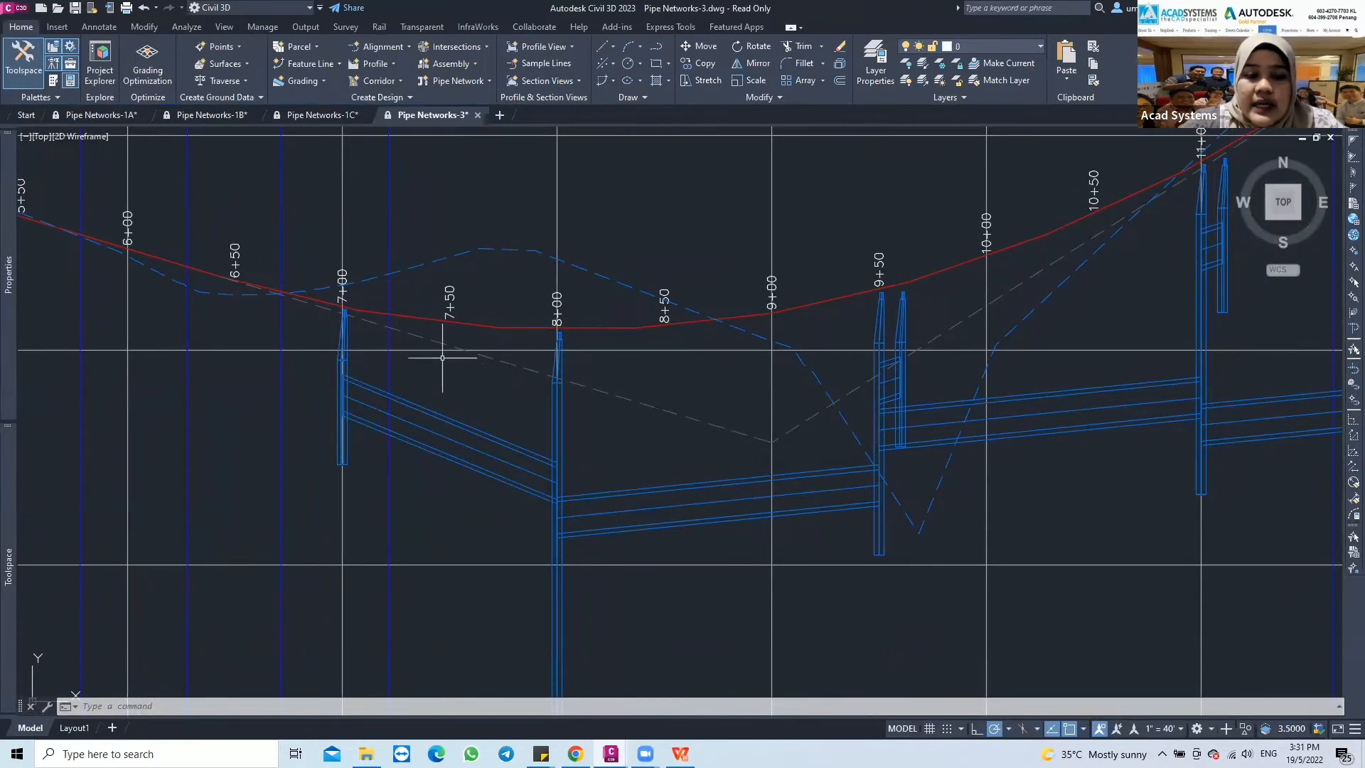
{"action": "left_click", "coordinate": [100, 27]}
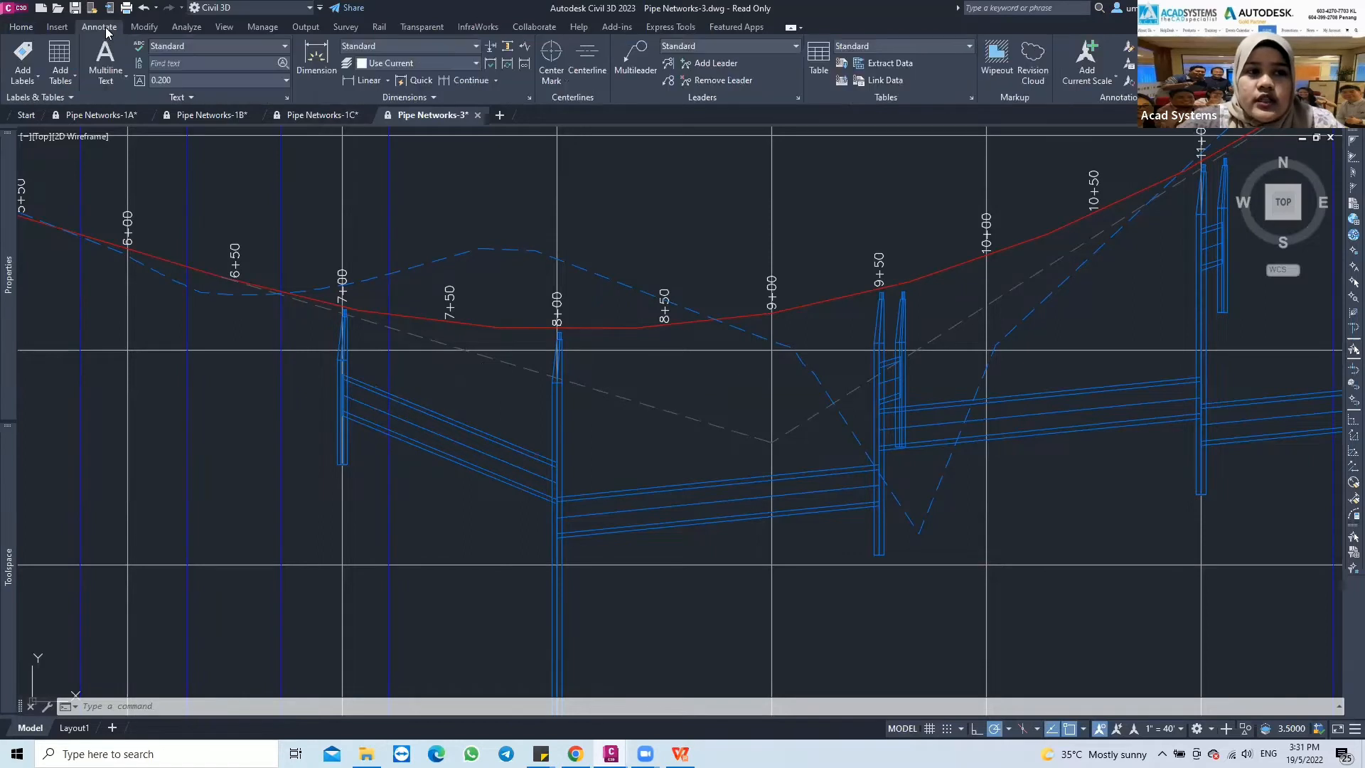
{"action": "left_click", "coordinate": [20, 58]}
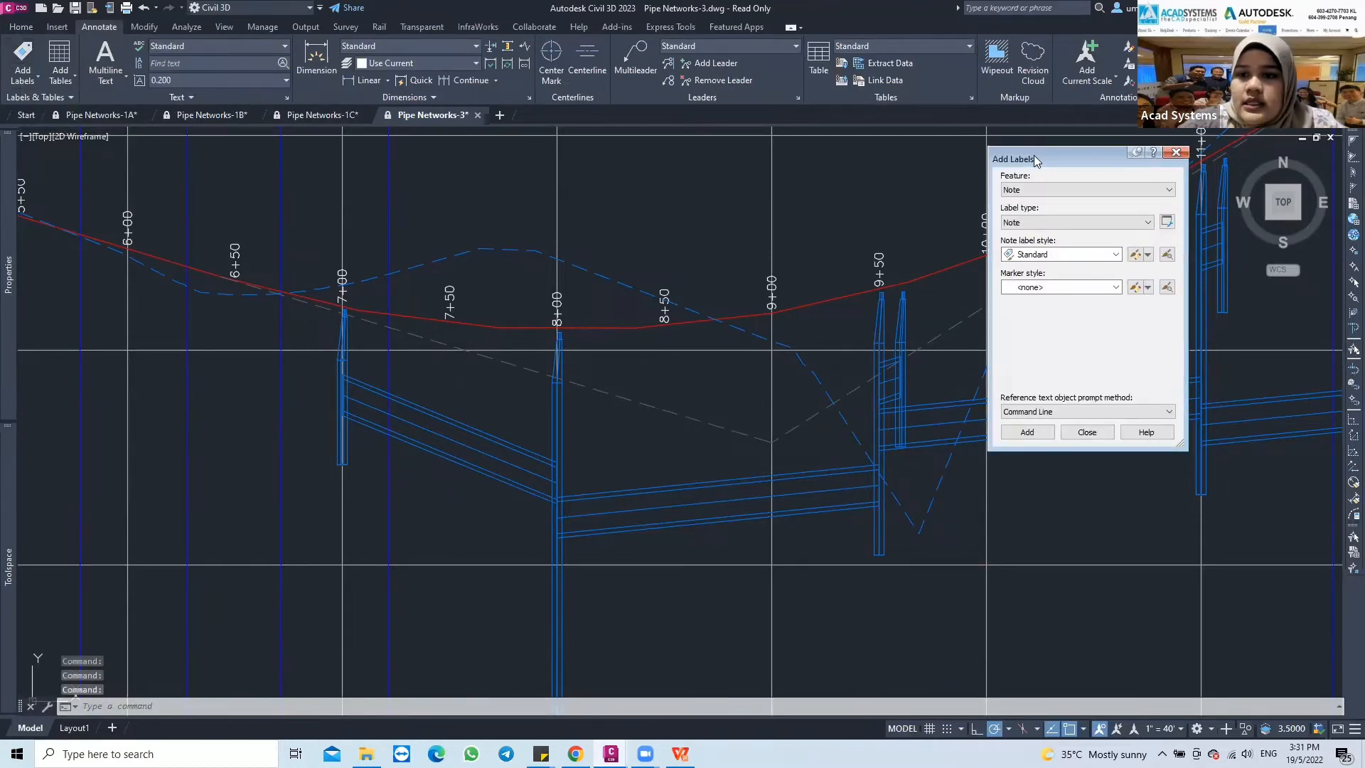
{"action": "mouse_move", "coordinate": [1036, 159]}
{"action": "left_mouse_down"}
{"action": "mouse_move", "coordinate": [939, 151]}
{"action": "mouse_move", "coordinate": [1020, 155]}
{"action": "left_mouse_up"}
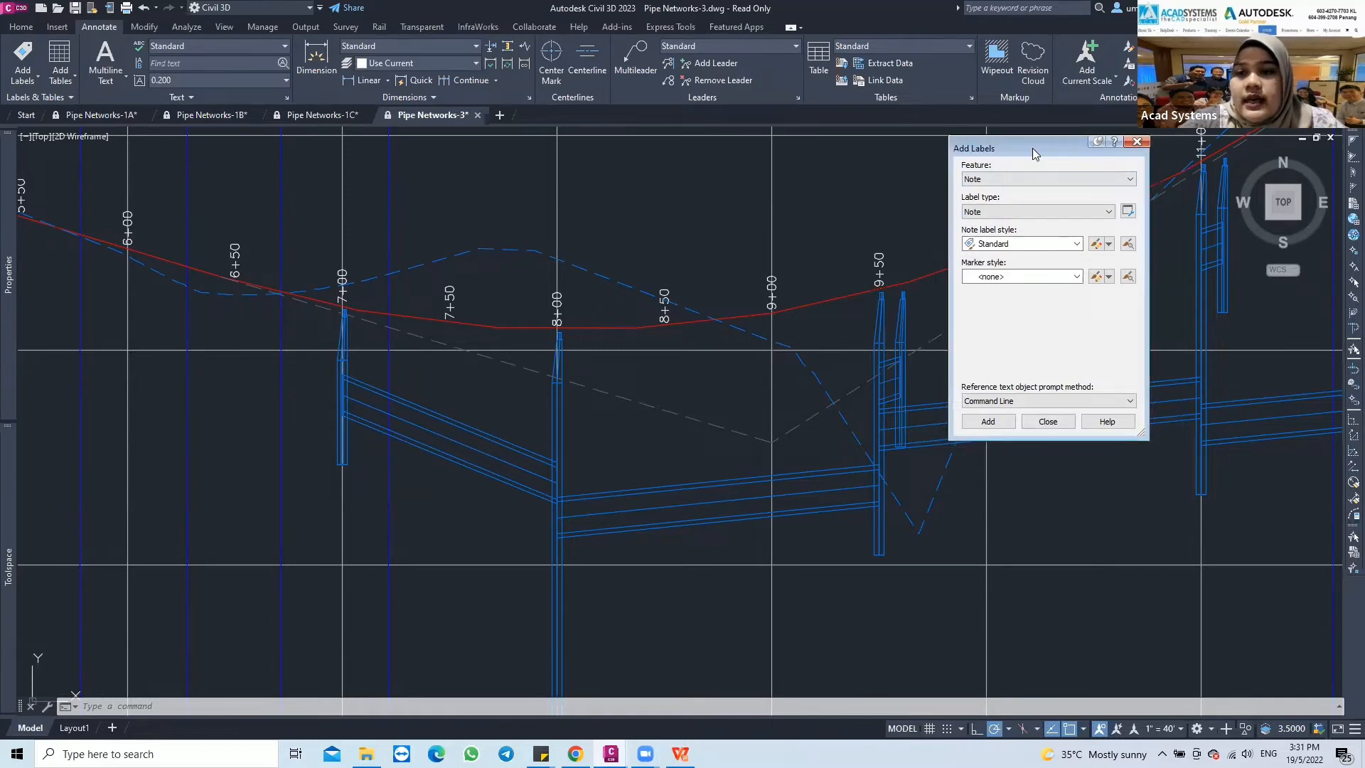
{"action": "left_click", "coordinate": [1005, 179]}
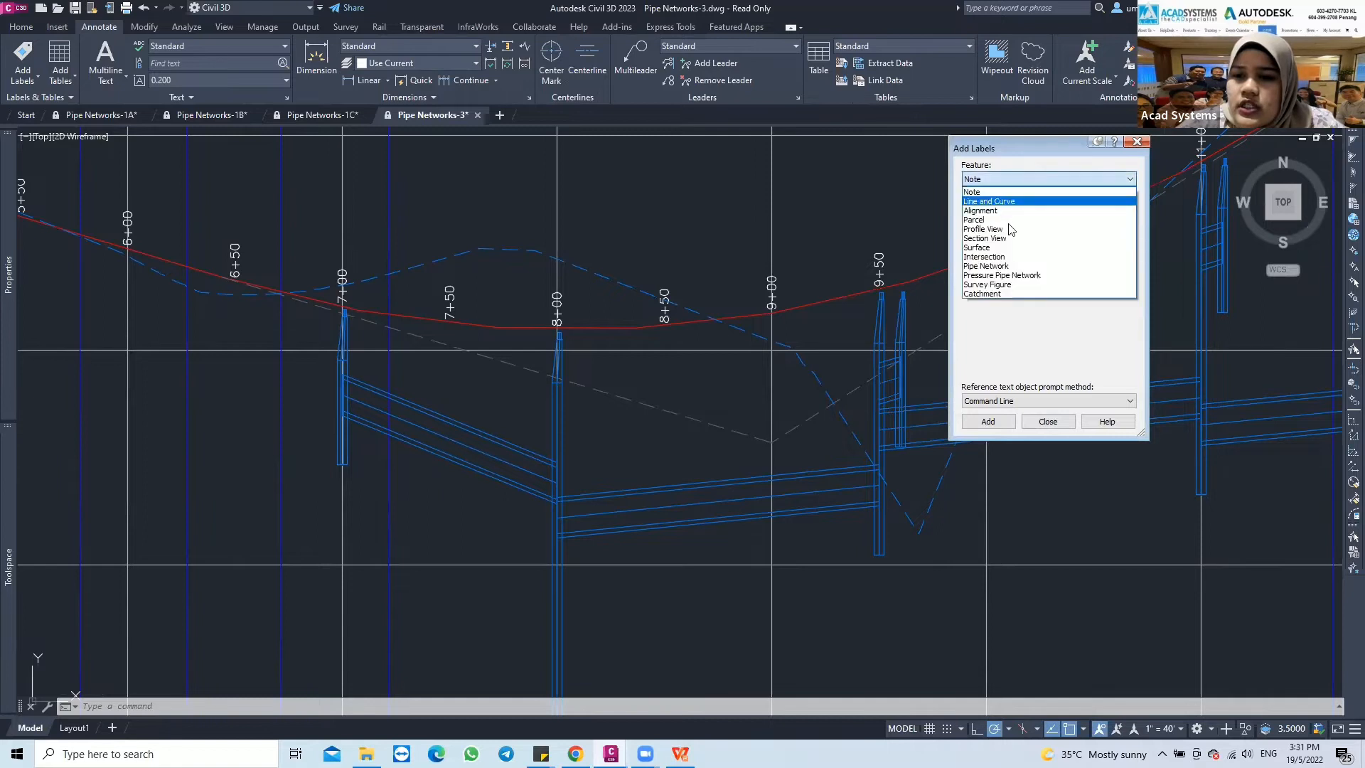
{"action": "left_click", "coordinate": [1004, 267]}
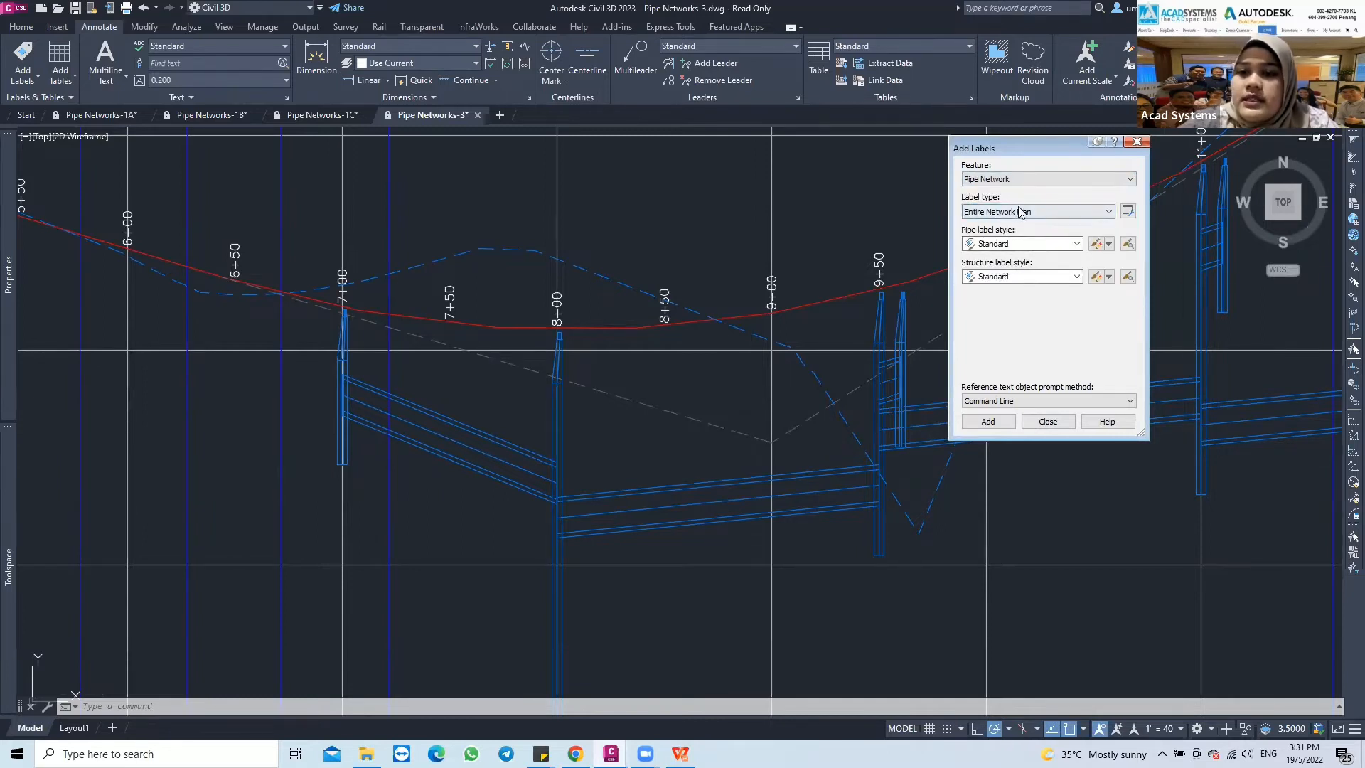
{"action": "left_click", "coordinate": [1059, 214]}
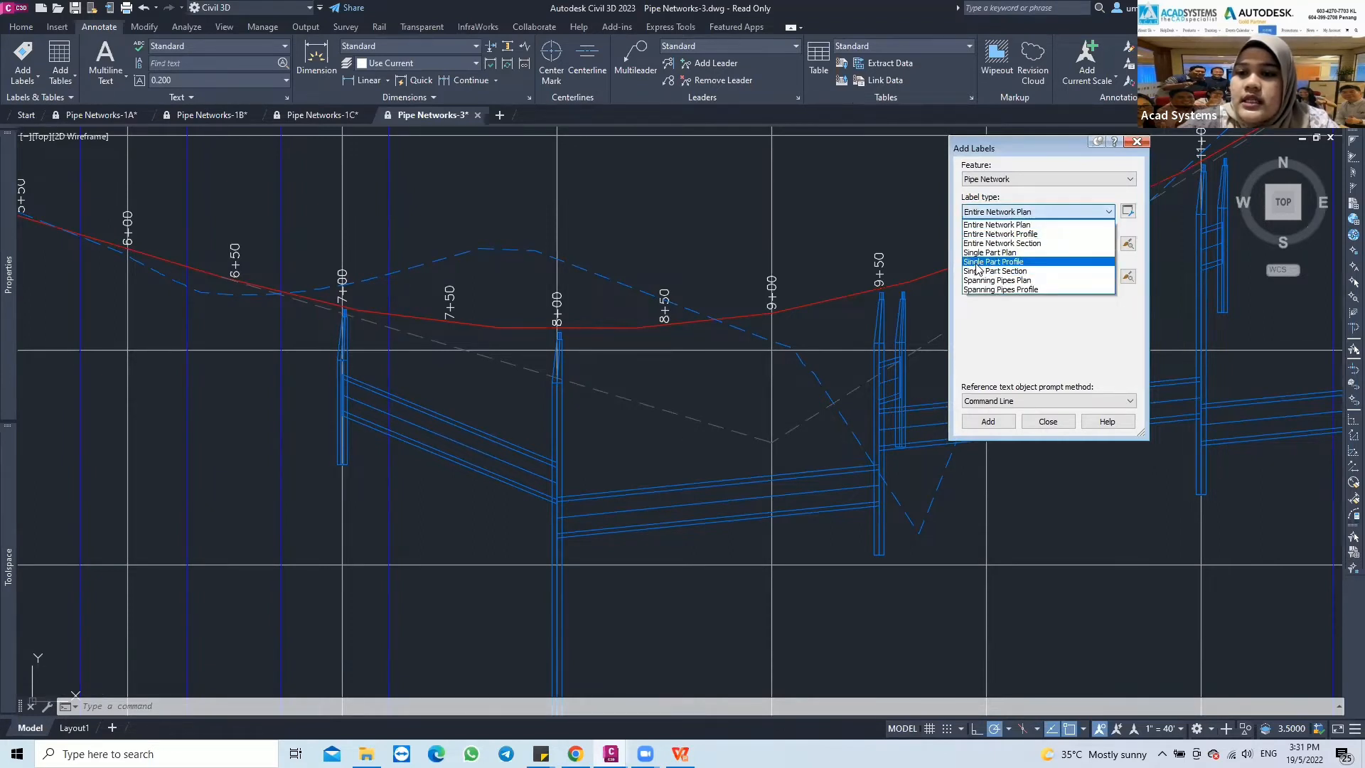
{"action": "left_click", "coordinate": [1039, 262]}
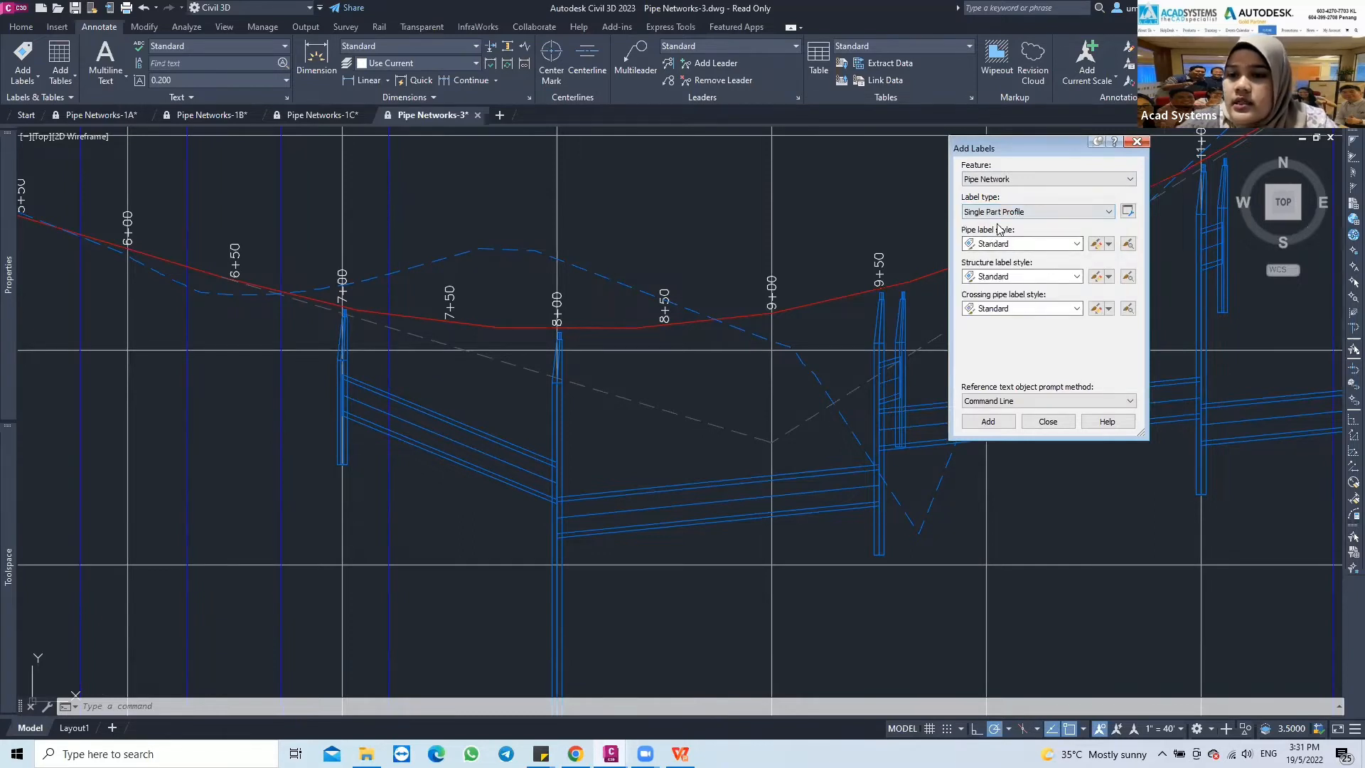
Label the pipe between stations 7+00 and 8+00 in the profile view with the Standard pipe label style
{"action": "left_click", "coordinate": [988, 423]}
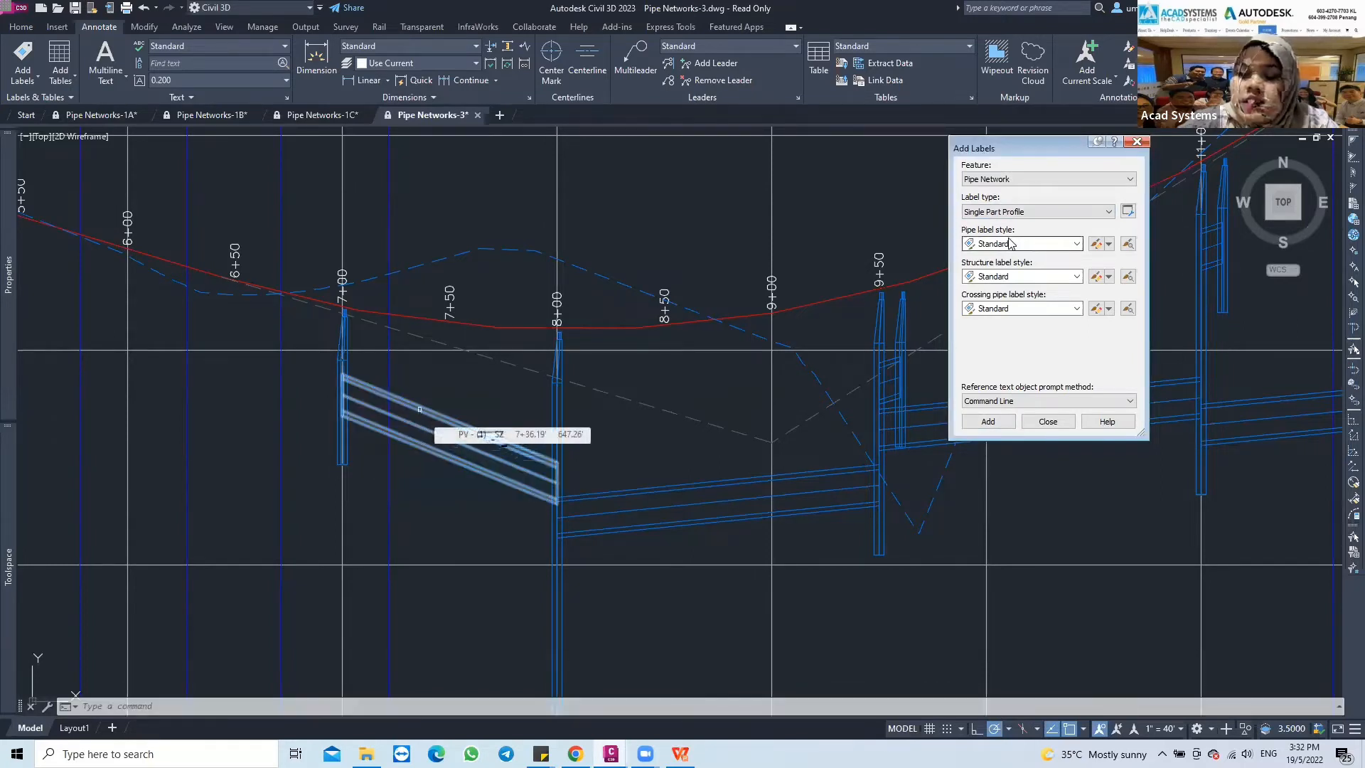
{"action": "left_click", "coordinate": [419, 409]}
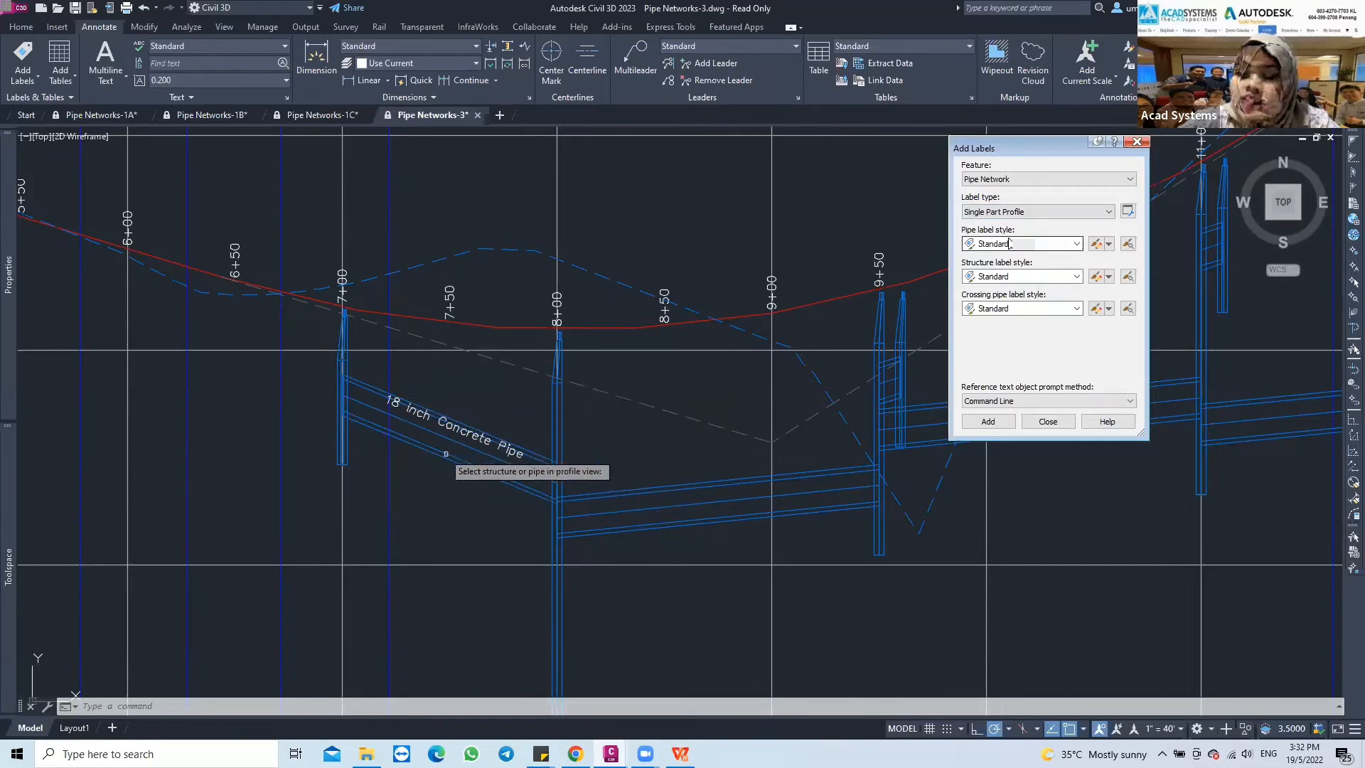
{"action": "scroll", "coordinate": [414, 402], "scroll_direction": "up", "scroll_amount": 2}
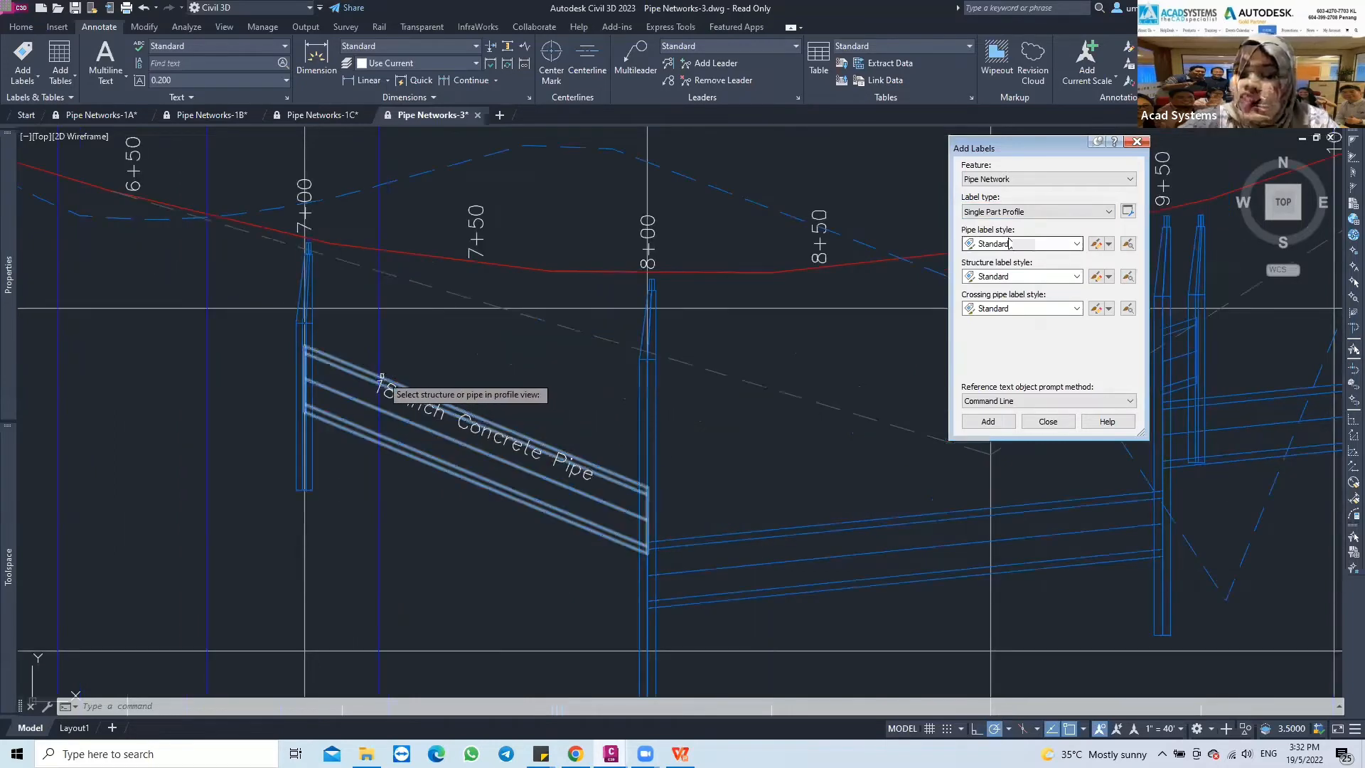
{"action": "scroll", "coordinate": [423, 399], "scroll_direction": "up", "scroll_amount": 2}
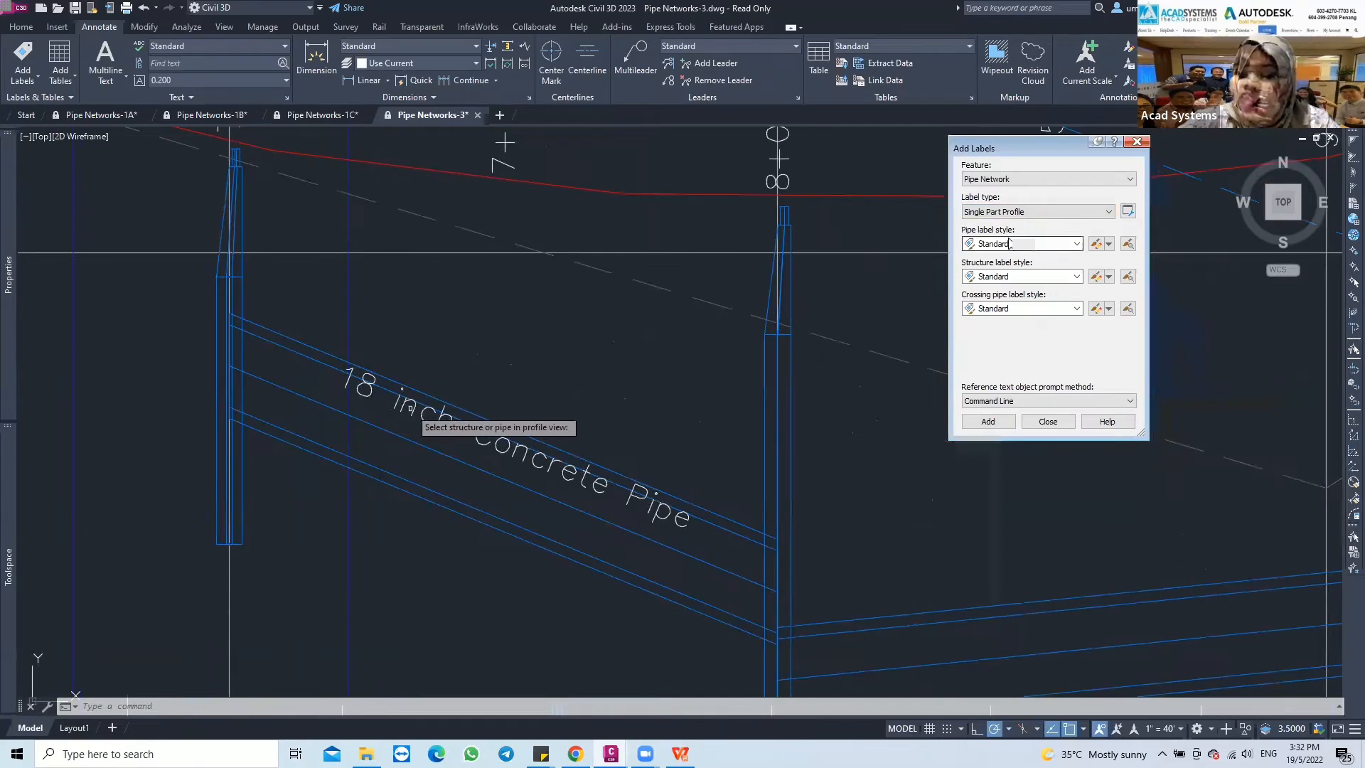
{"action": "scroll", "coordinate": [423, 423], "scroll_direction": "down", "scroll_amount": 2}
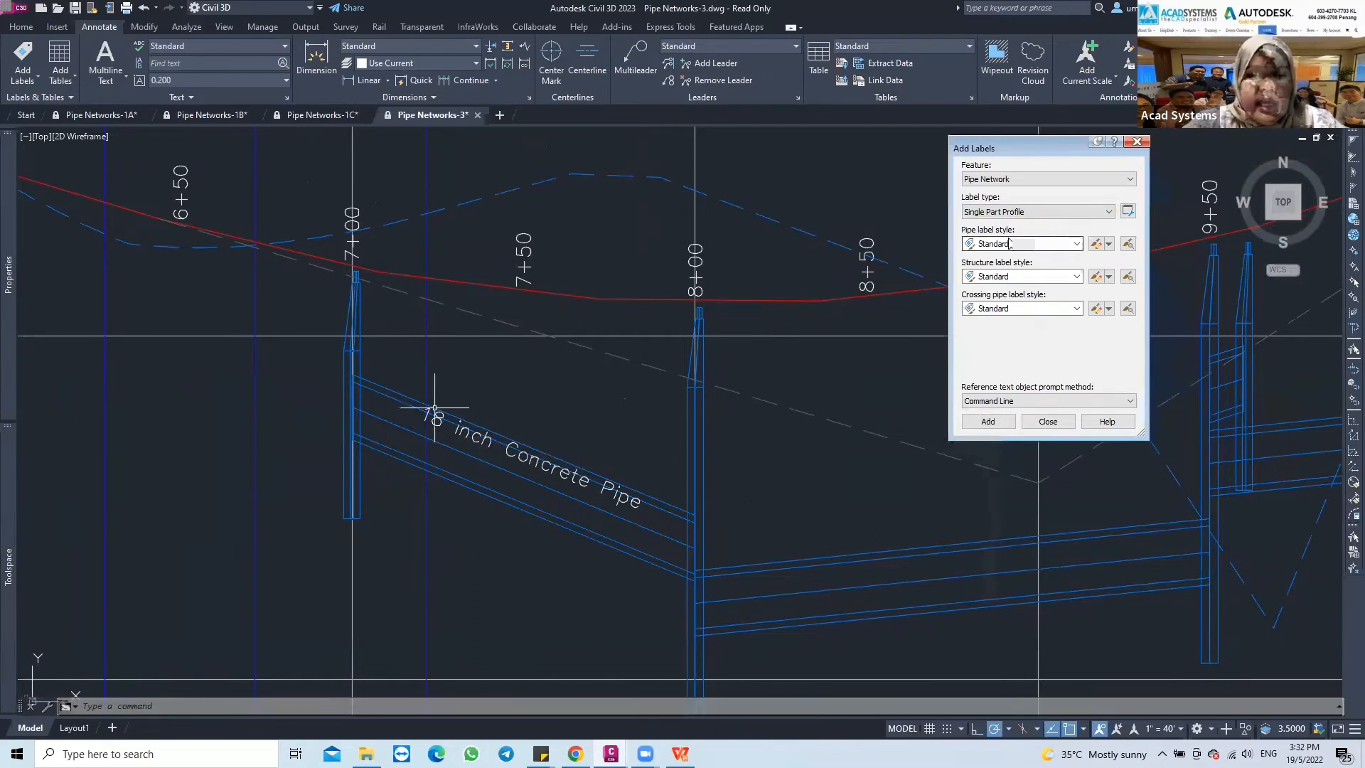
{"action": "left_click", "coordinate": [391, 392]}
{"action": "mouse_move", "coordinate": [4, 283]}
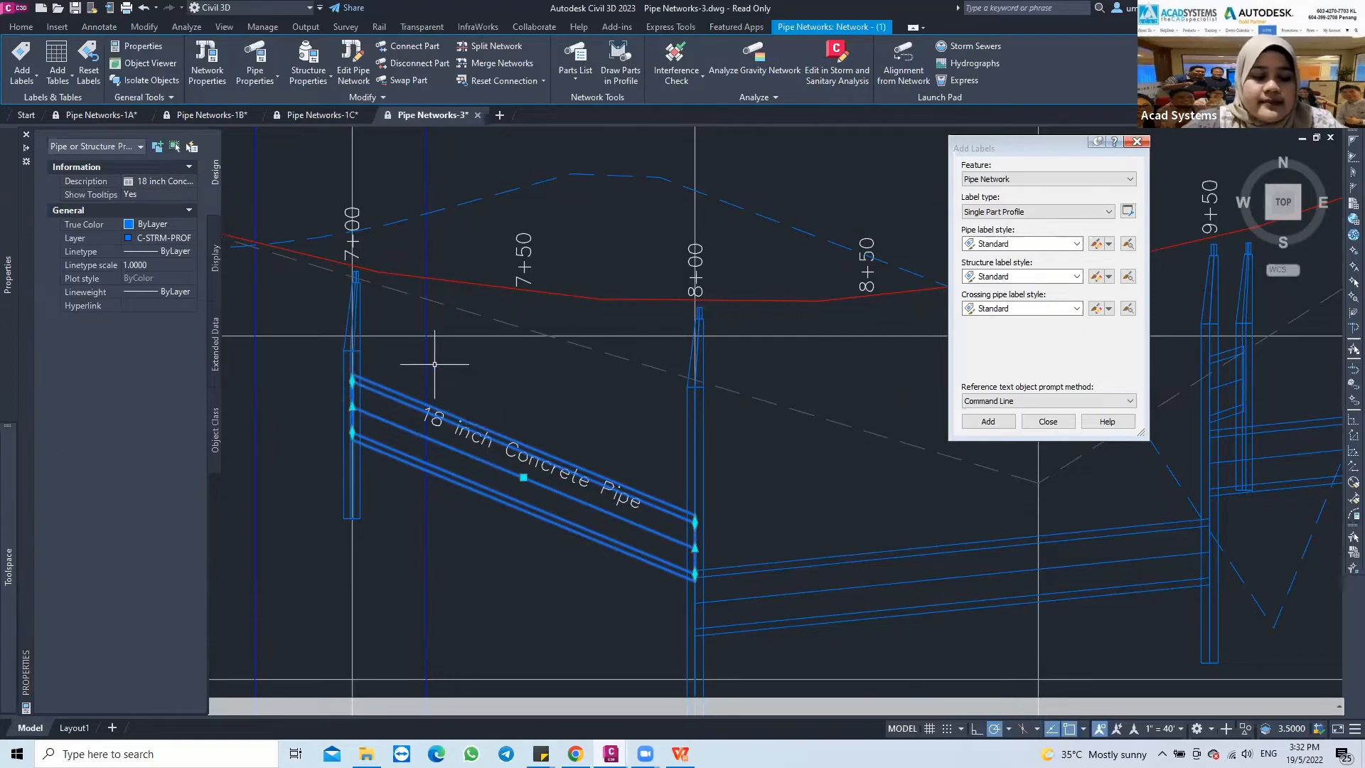
{"action": "key", "text": "Escape"}
Copy the Standard pipe label style and name the copy Start Invert Elevation
{"action": "mouse_move", "coordinate": [755, 505]}
{"action": "middle_mouse_down"}
{"action": "mouse_move", "coordinate": [707, 479]}
{"action": "mouse_move", "coordinate": [695, 429]}
{"action": "mouse_move", "coordinate": [557, 429]}
{"action": "mouse_move", "coordinate": [619, 423]}
{"action": "middle_mouse_up"}
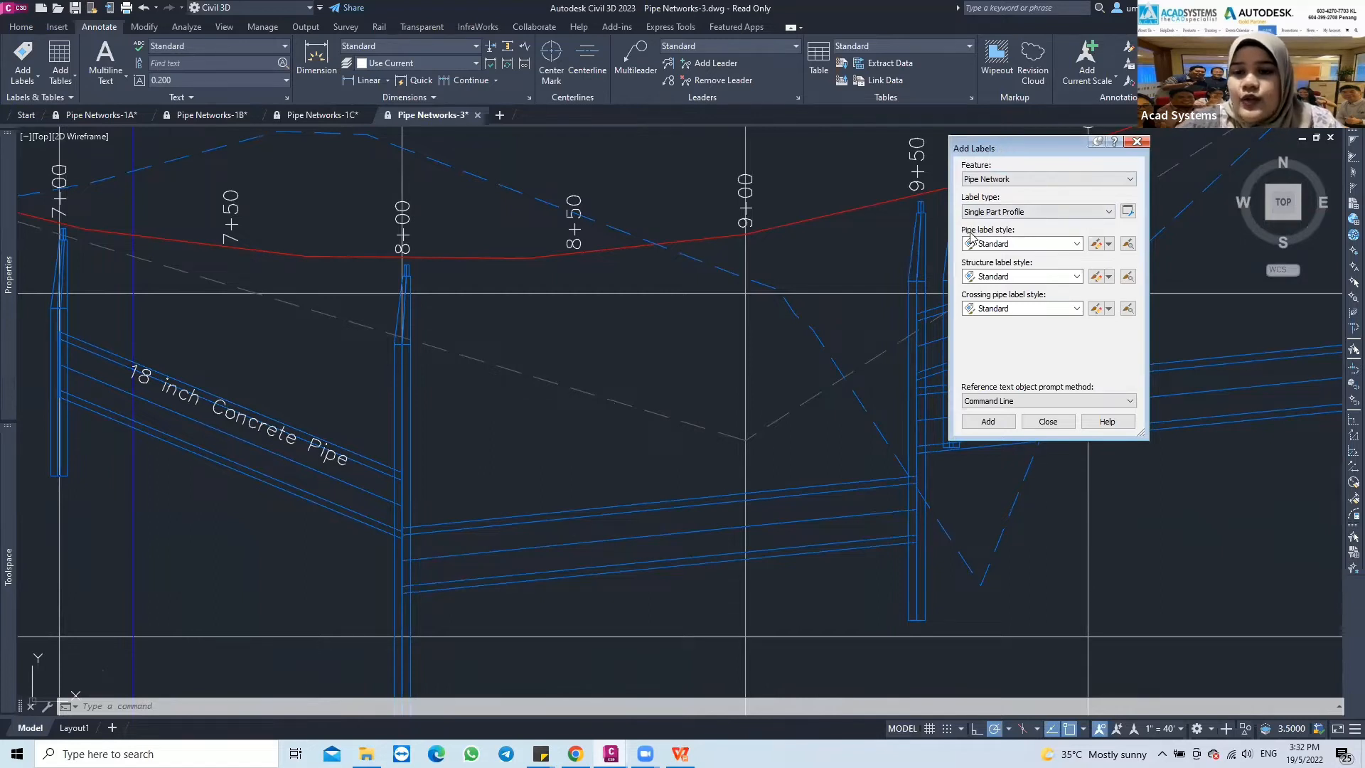
{"action": "left_click", "coordinate": [1110, 246]}
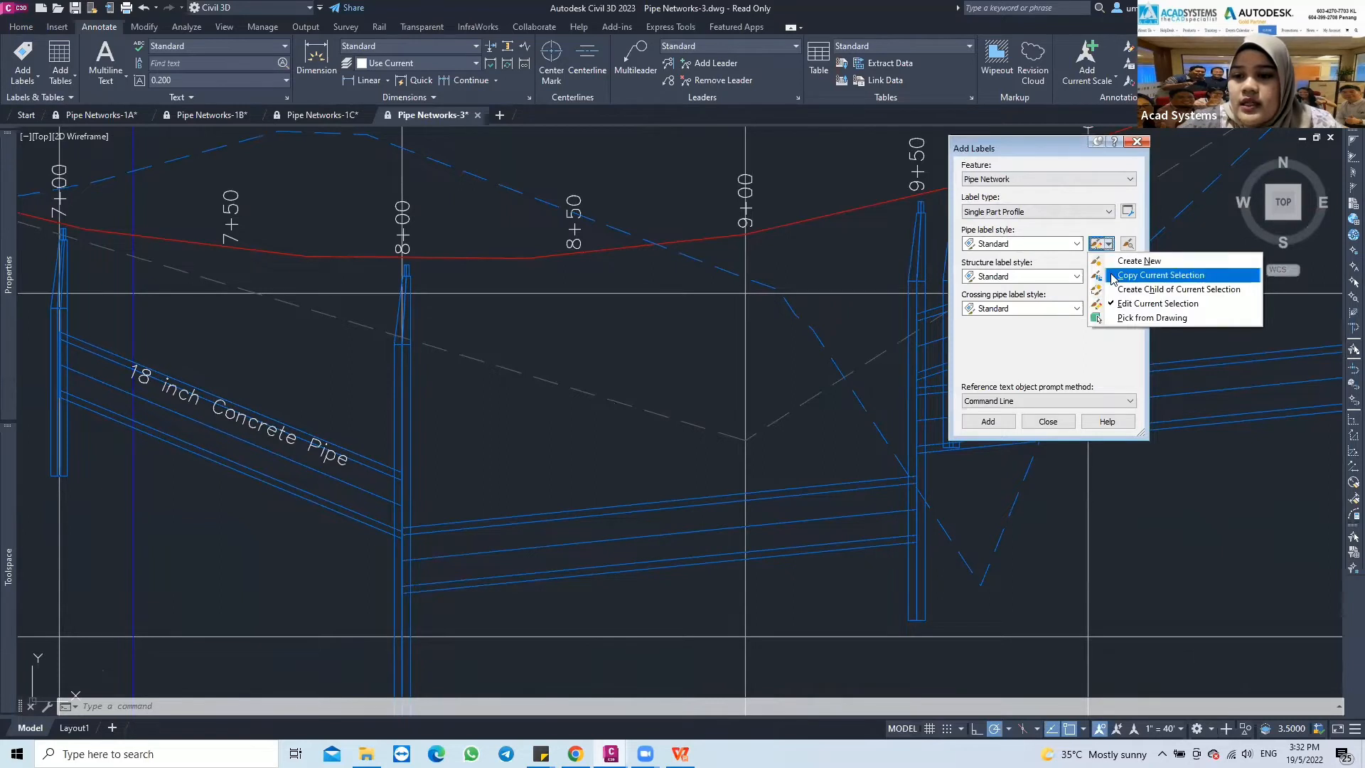
{"action": "left_click", "coordinate": [1155, 278]}
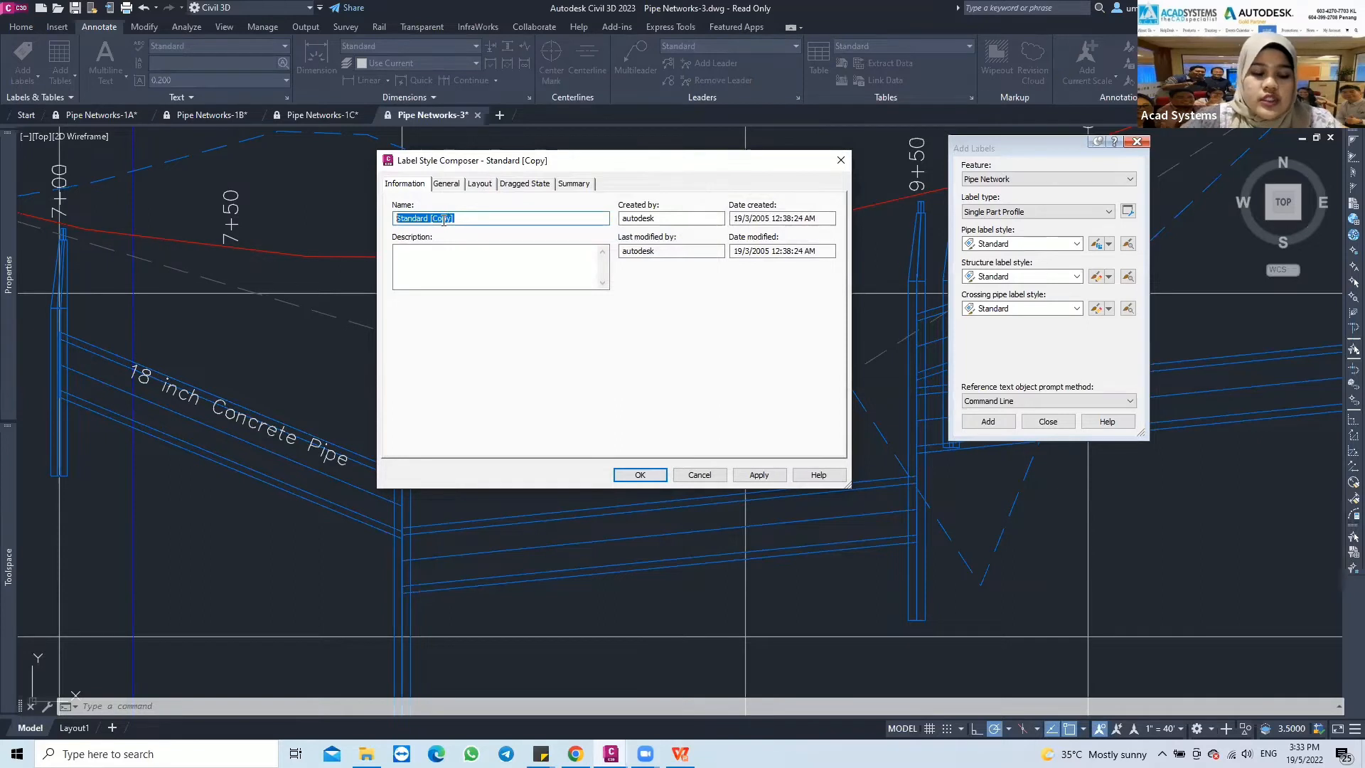
{"action": "type", "text": "St"}
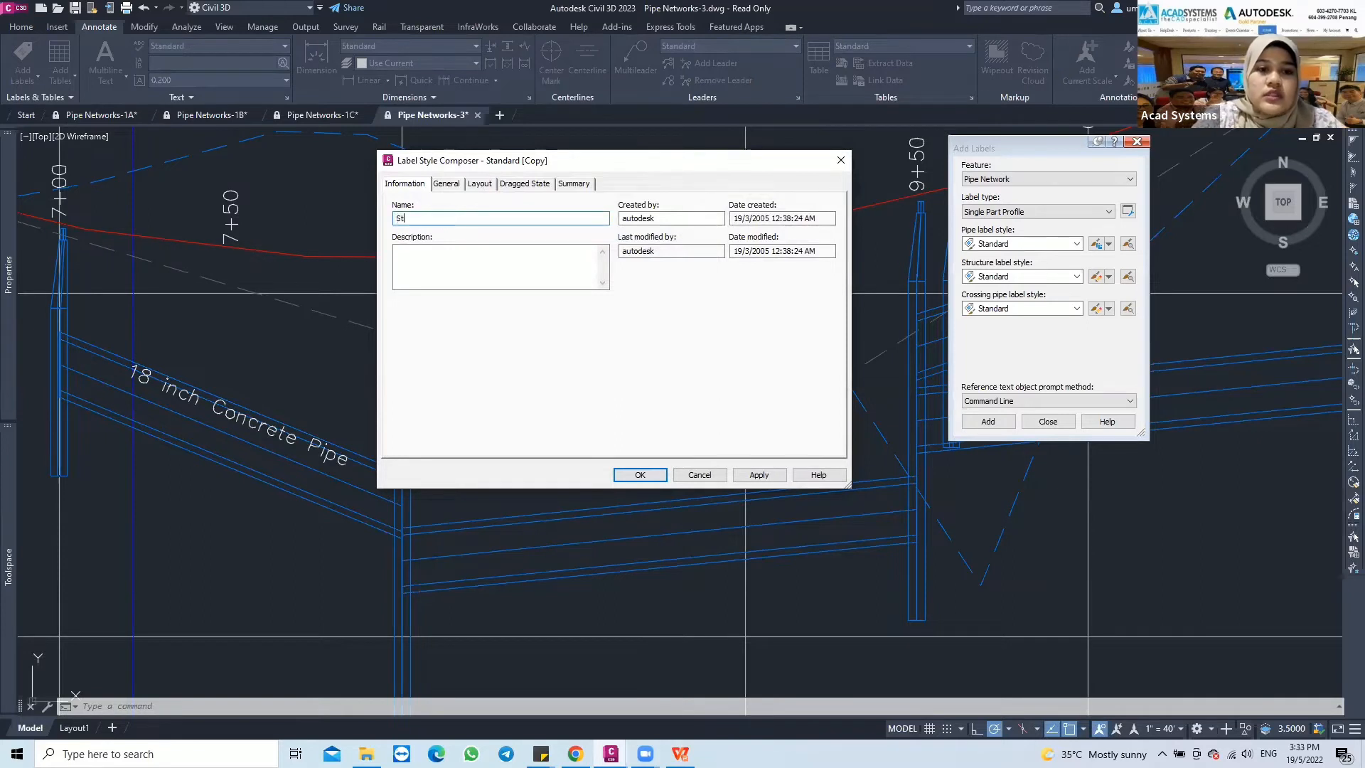
{"action": "type", "text": "art Invert Elevation"}
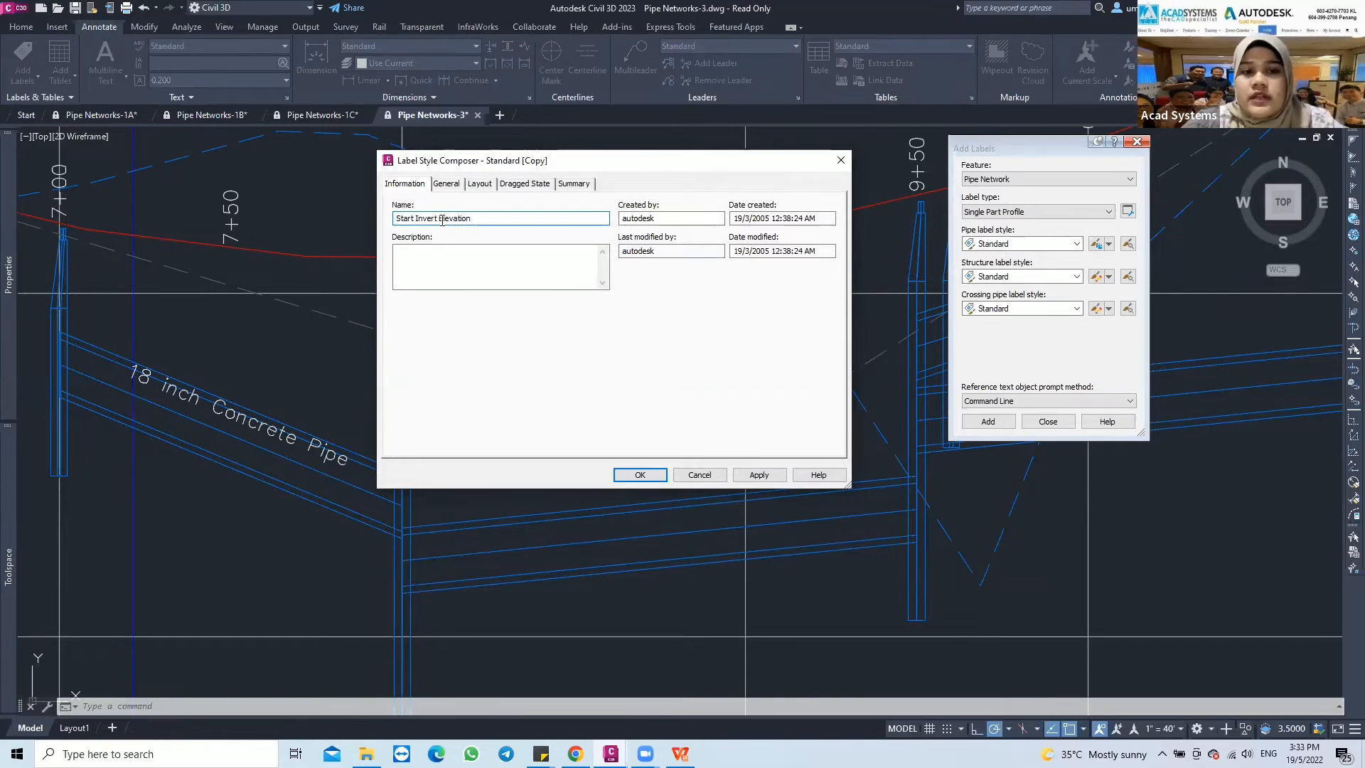
Open the contents of the new style's CenterlineText component for editing and delete the Description field
{"action": "left_click", "coordinate": [480, 186]}
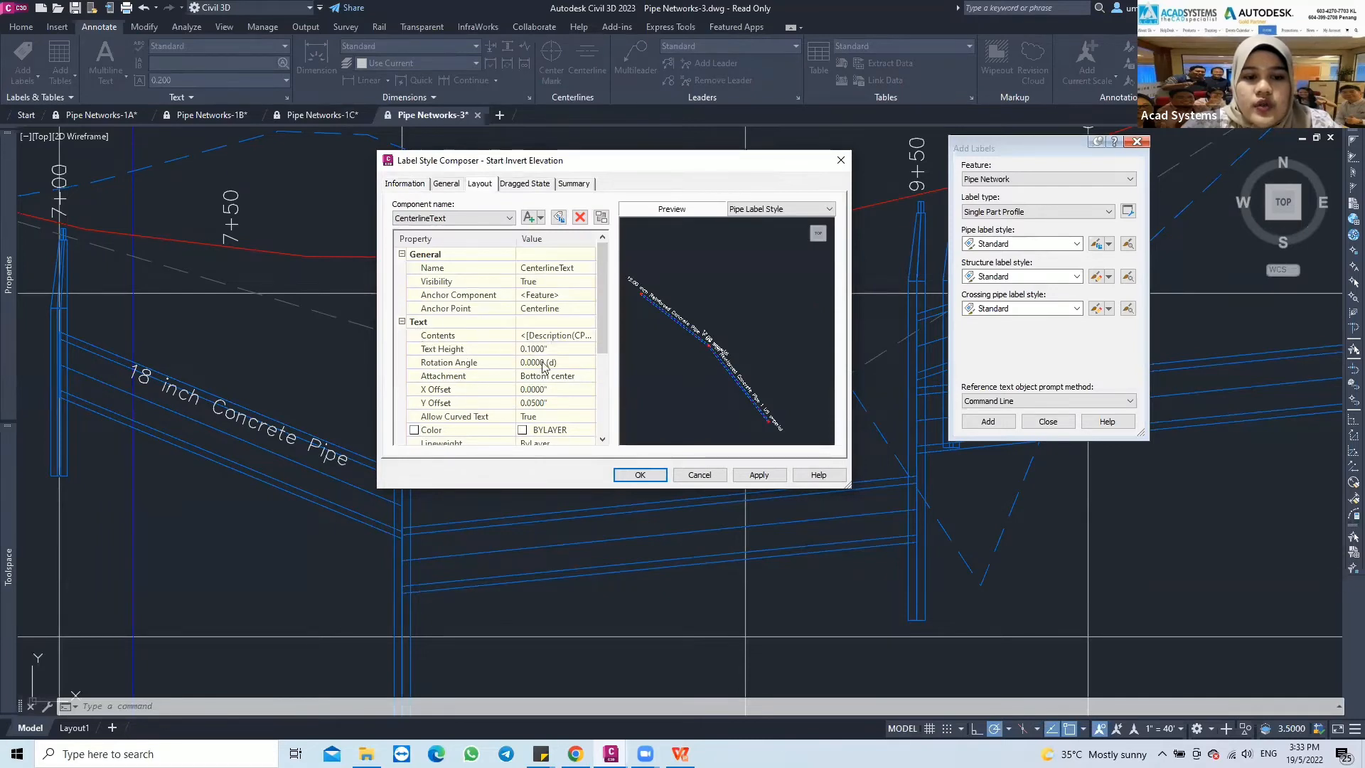
{"action": "scroll", "coordinate": [469, 361], "scroll_direction": "down", "scroll_amount": 2}
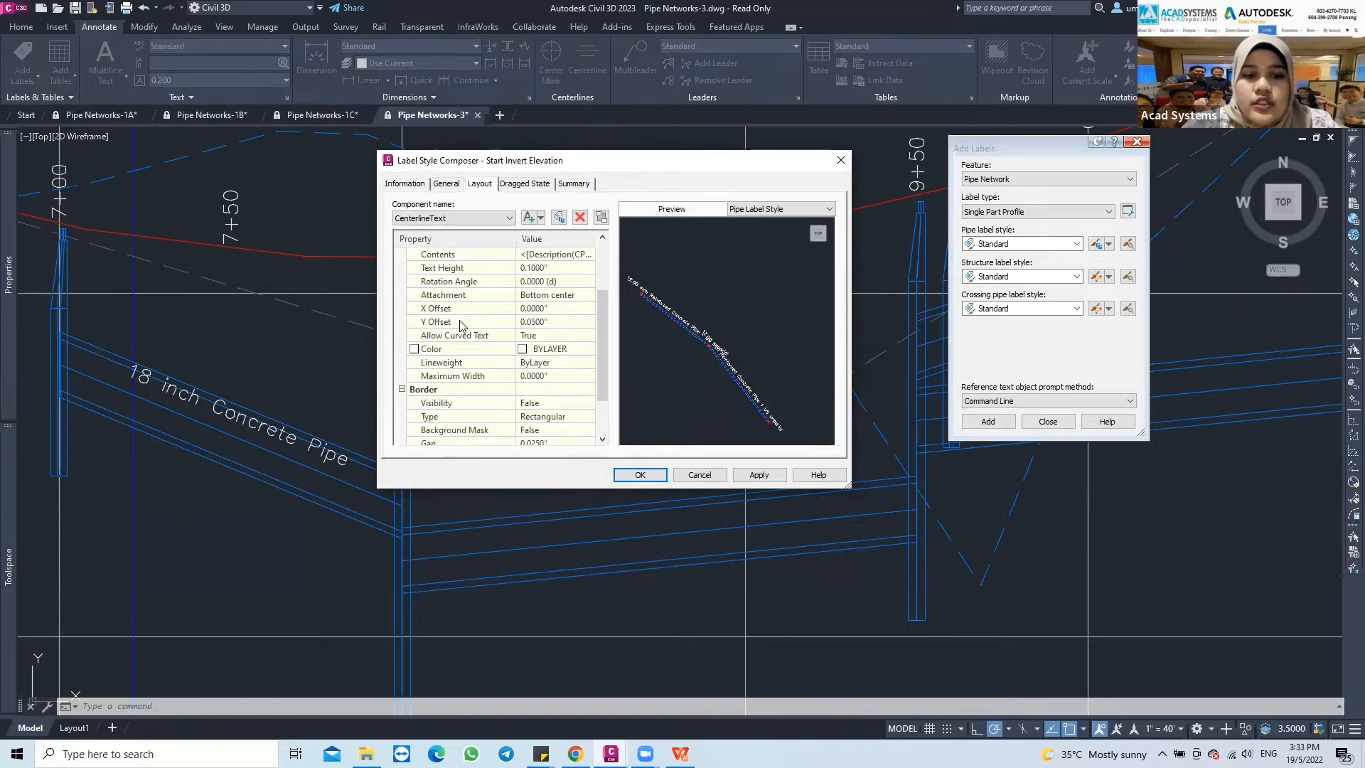
{"action": "scroll", "coordinate": [462, 328], "scroll_direction": "up", "scroll_amount": 2}
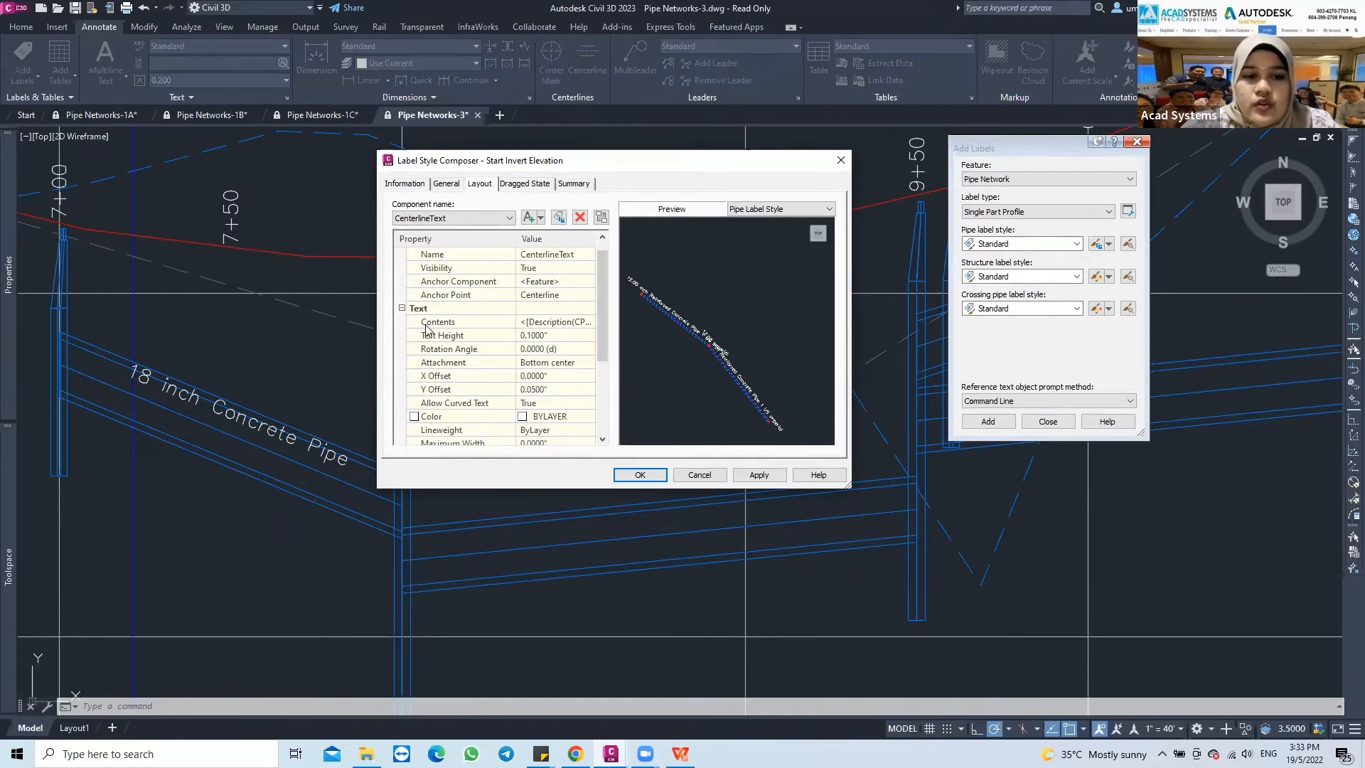
{"action": "left_click", "coordinate": [459, 324]}
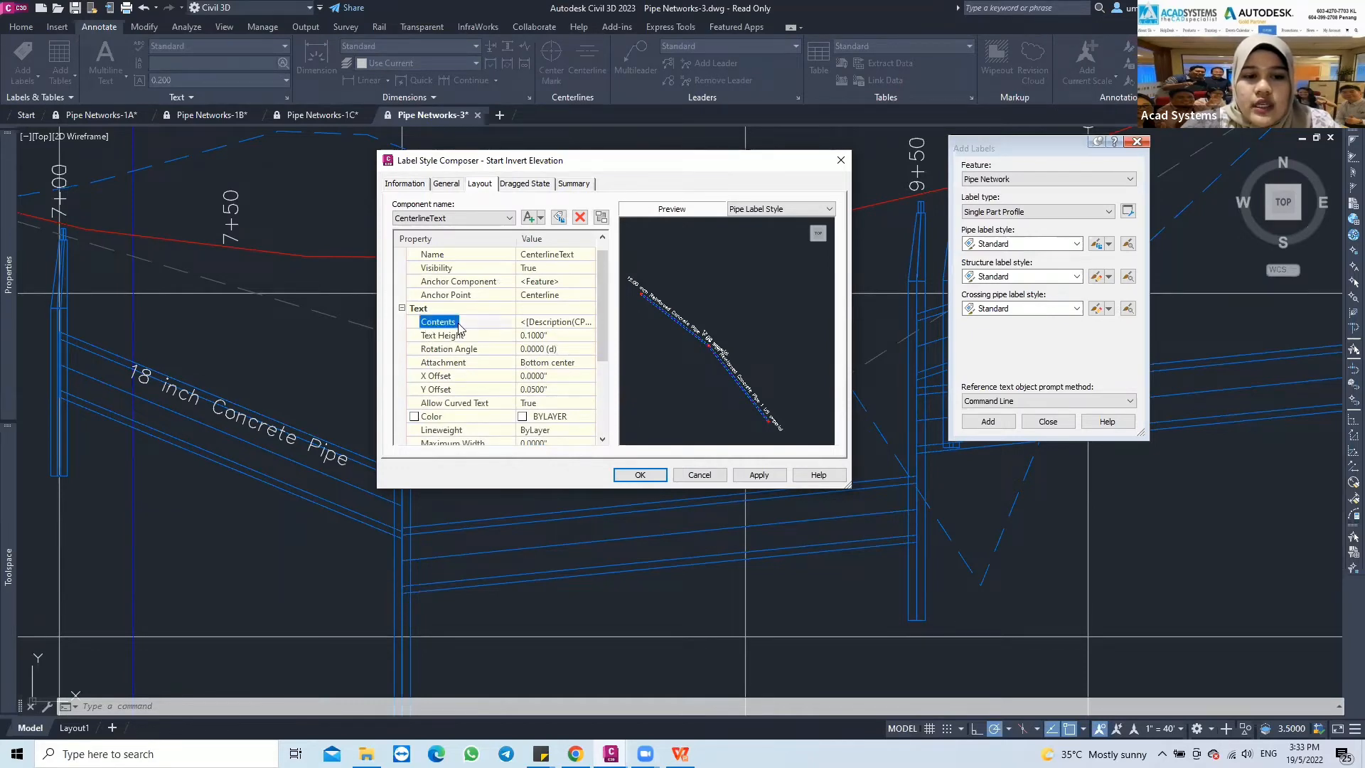
{"action": "left_click", "coordinate": [541, 324]}
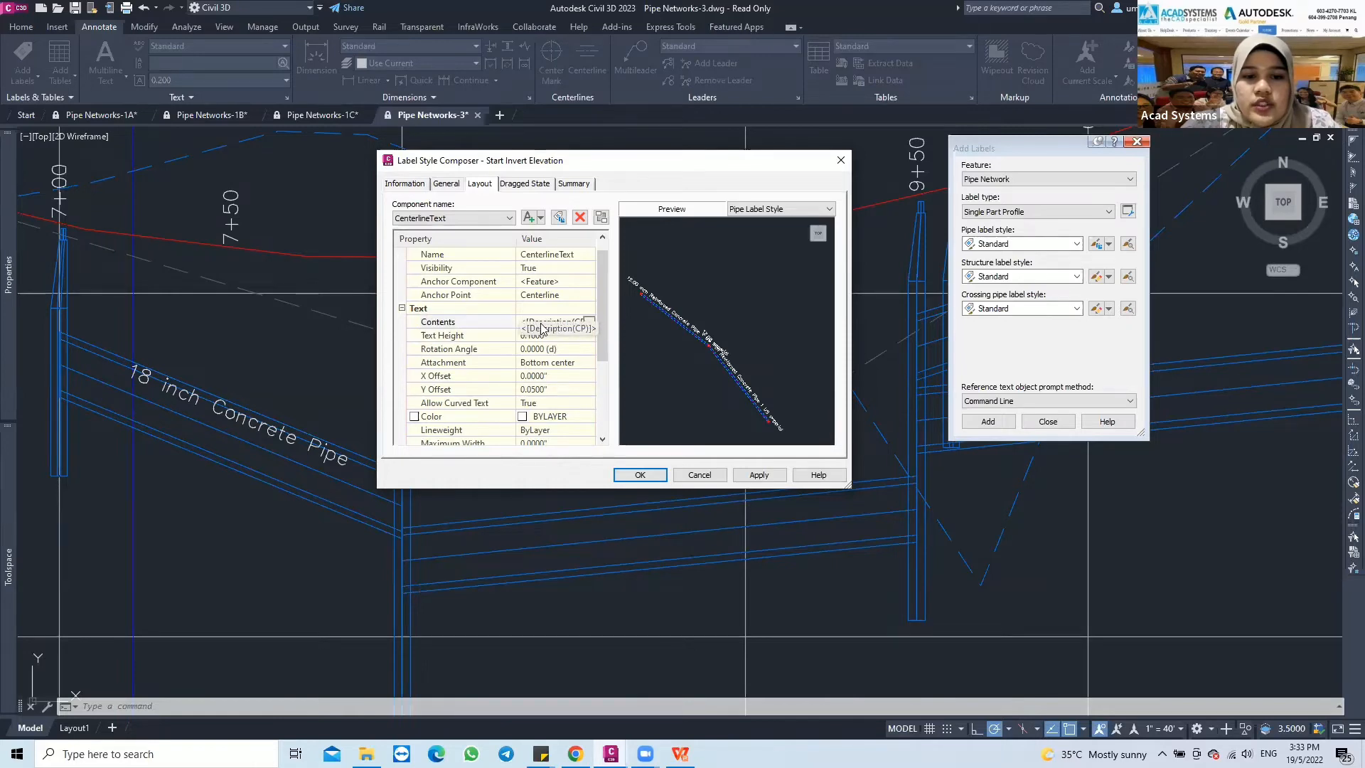
{"action": "left_click", "coordinate": [589, 323]}
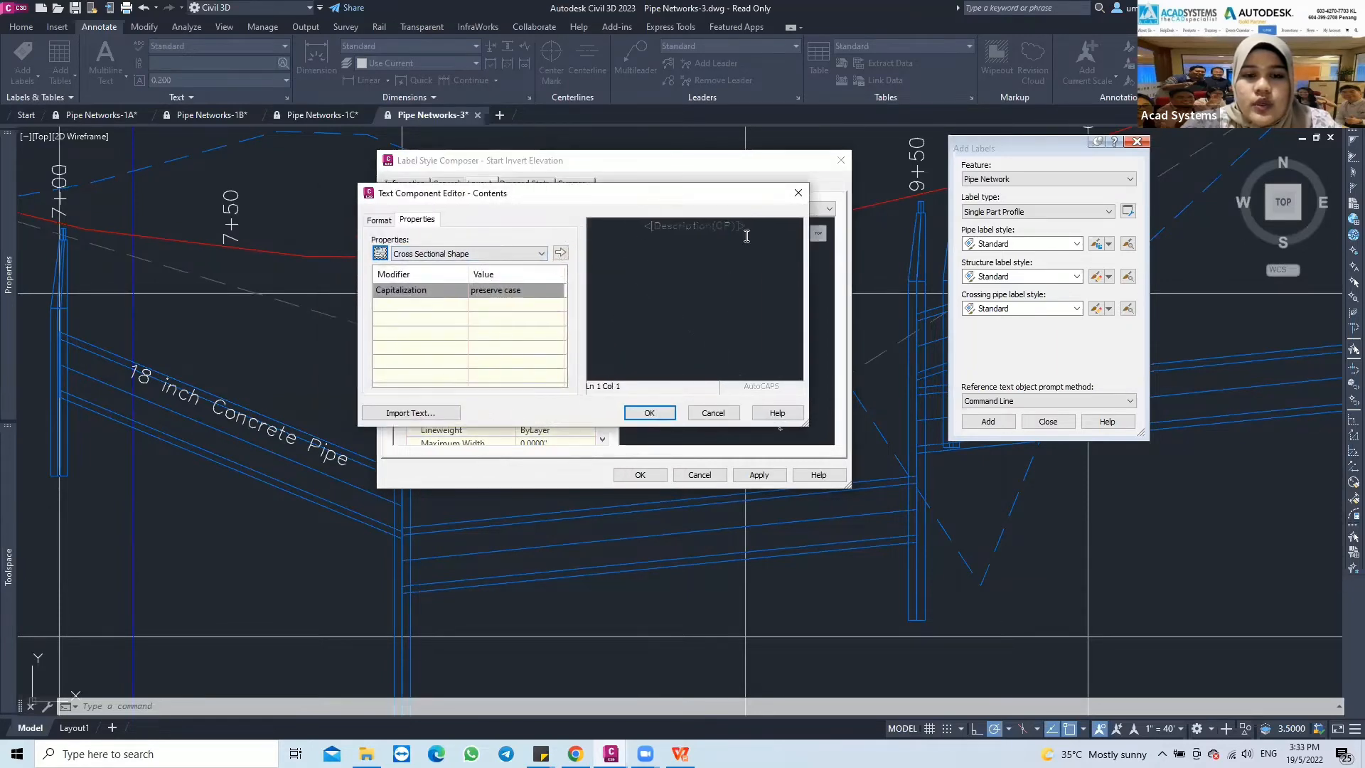
{"action": "left_click", "coordinate": [708, 226]}
{"action": "left_click", "coordinate": [751, 227]}
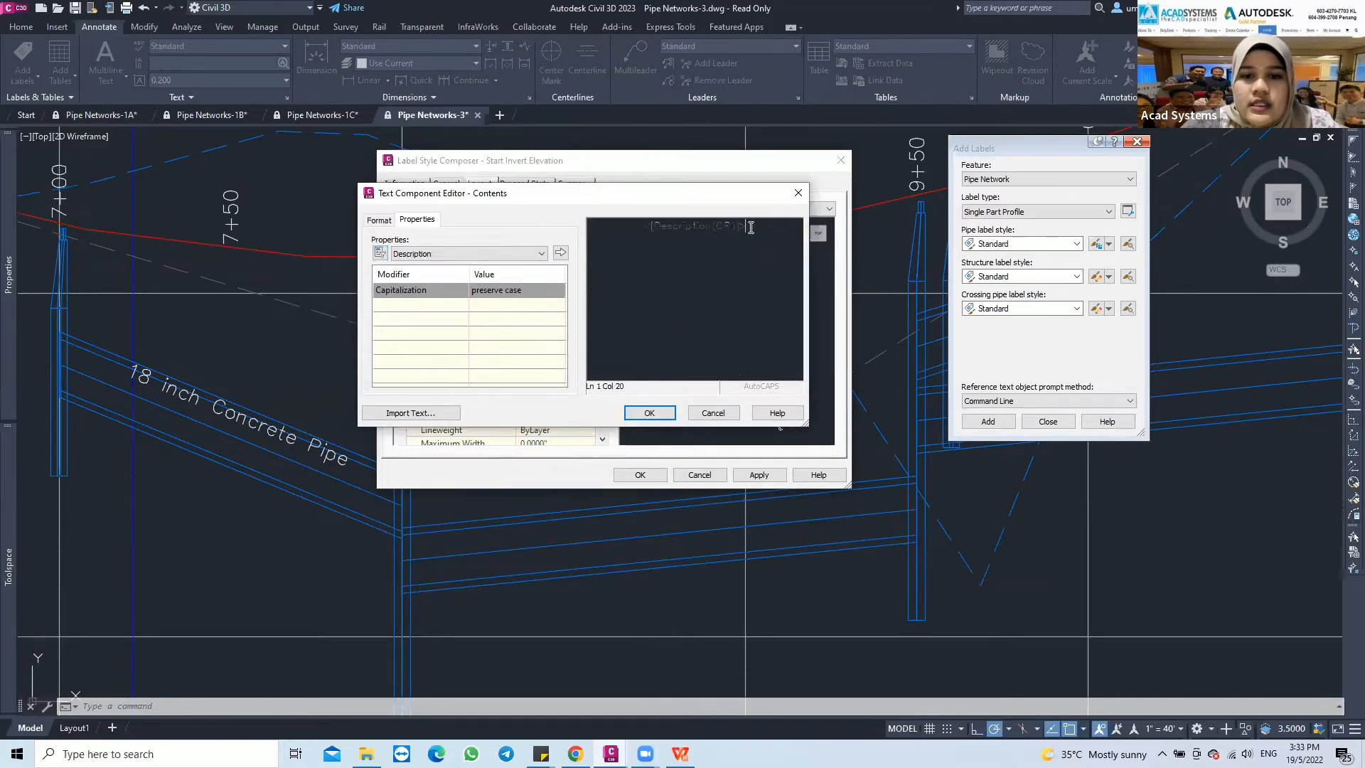
{"action": "left_click_drag", "start_coordinate": [751, 227], "coordinate": [644, 226]}
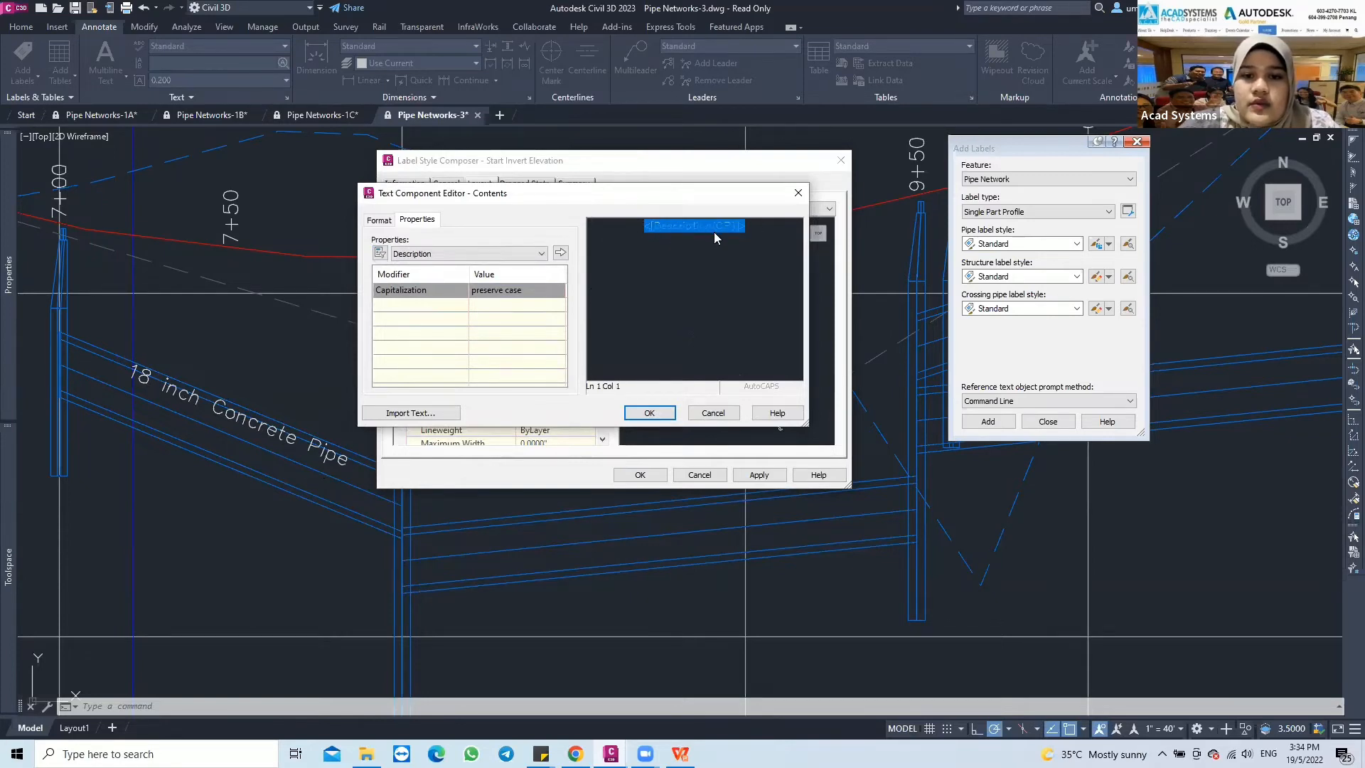
{"action": "key", "text": "Delete"}
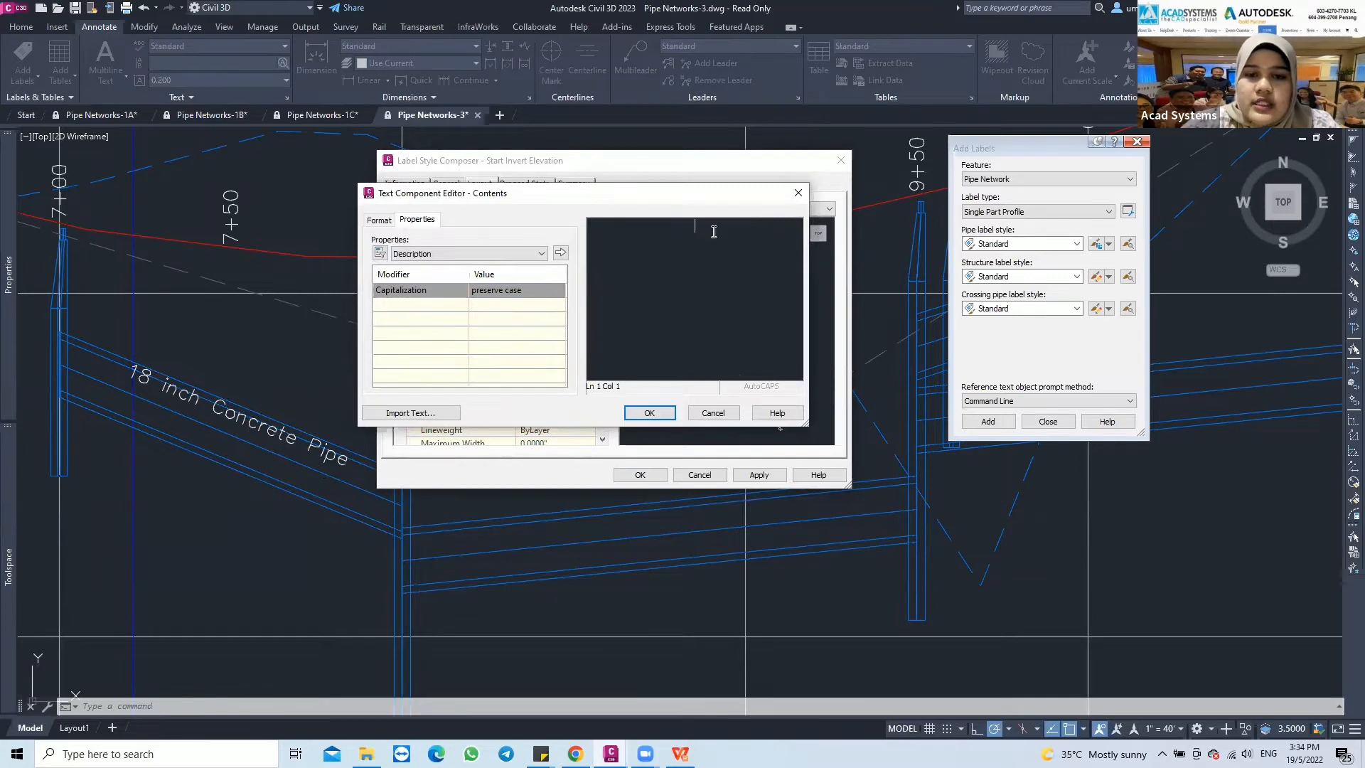
Choose the Start Invert Elevation property for the label text and set its precision to 0.01
{"action": "left_click", "coordinate": [420, 255]}
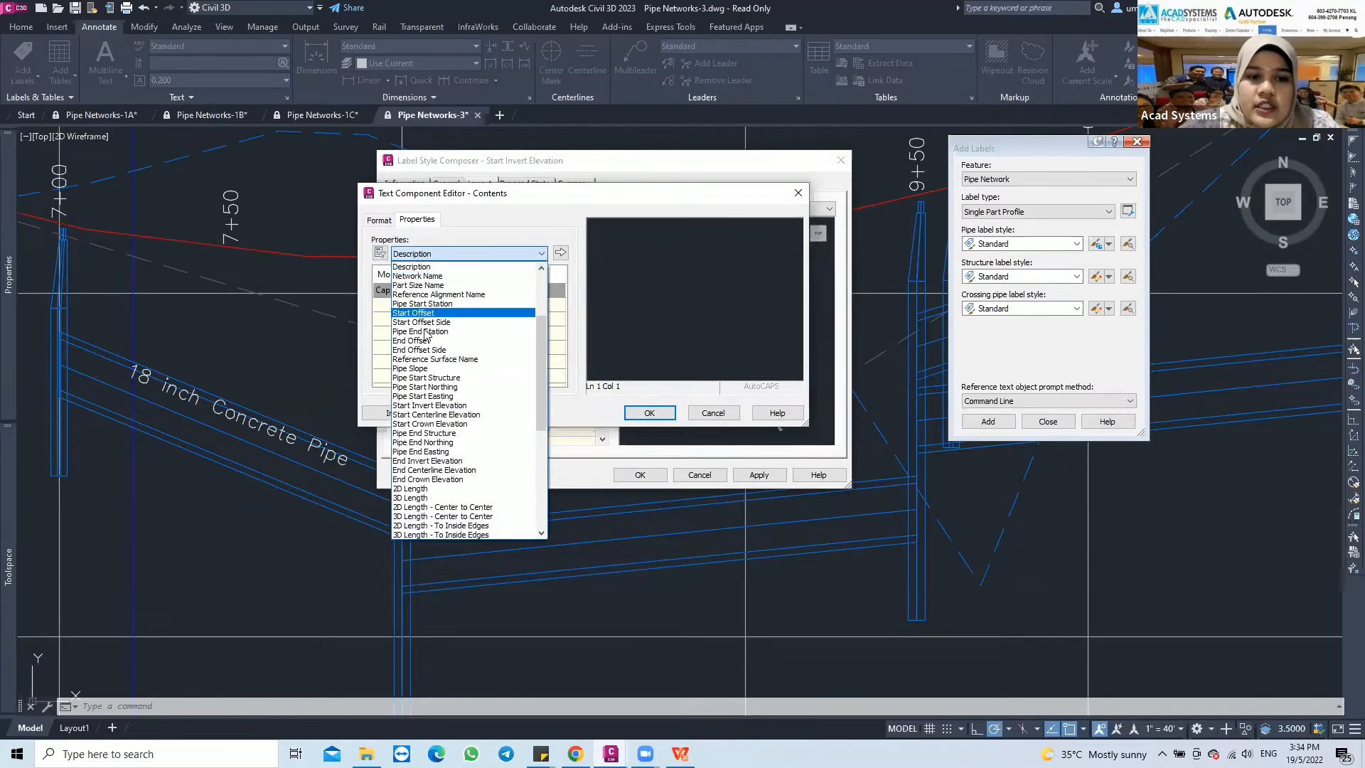
{"action": "left_click", "coordinate": [426, 405]}
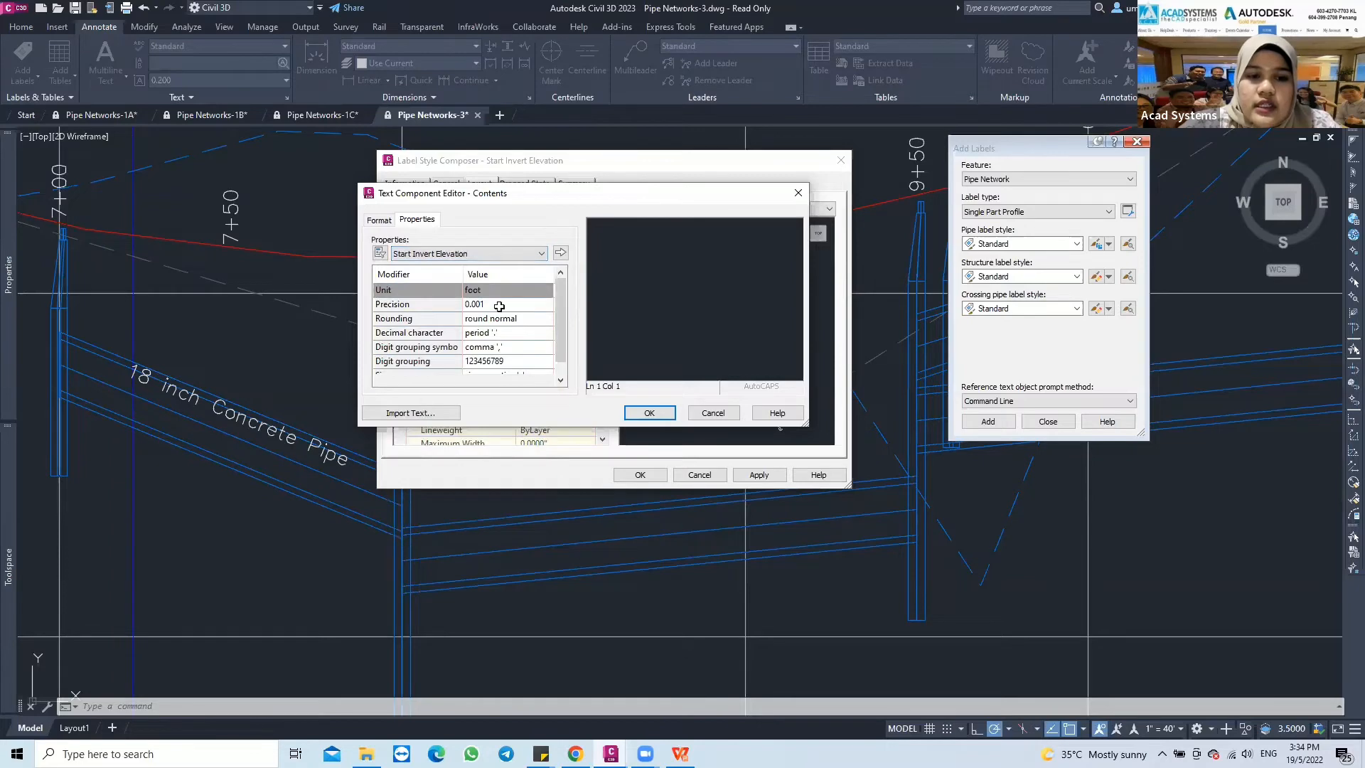
{"action": "left_click", "coordinate": [478, 304]}
{"action": "scroll", "coordinate": [463, 320], "scroll_direction": "down", "scroll_amount": 1}
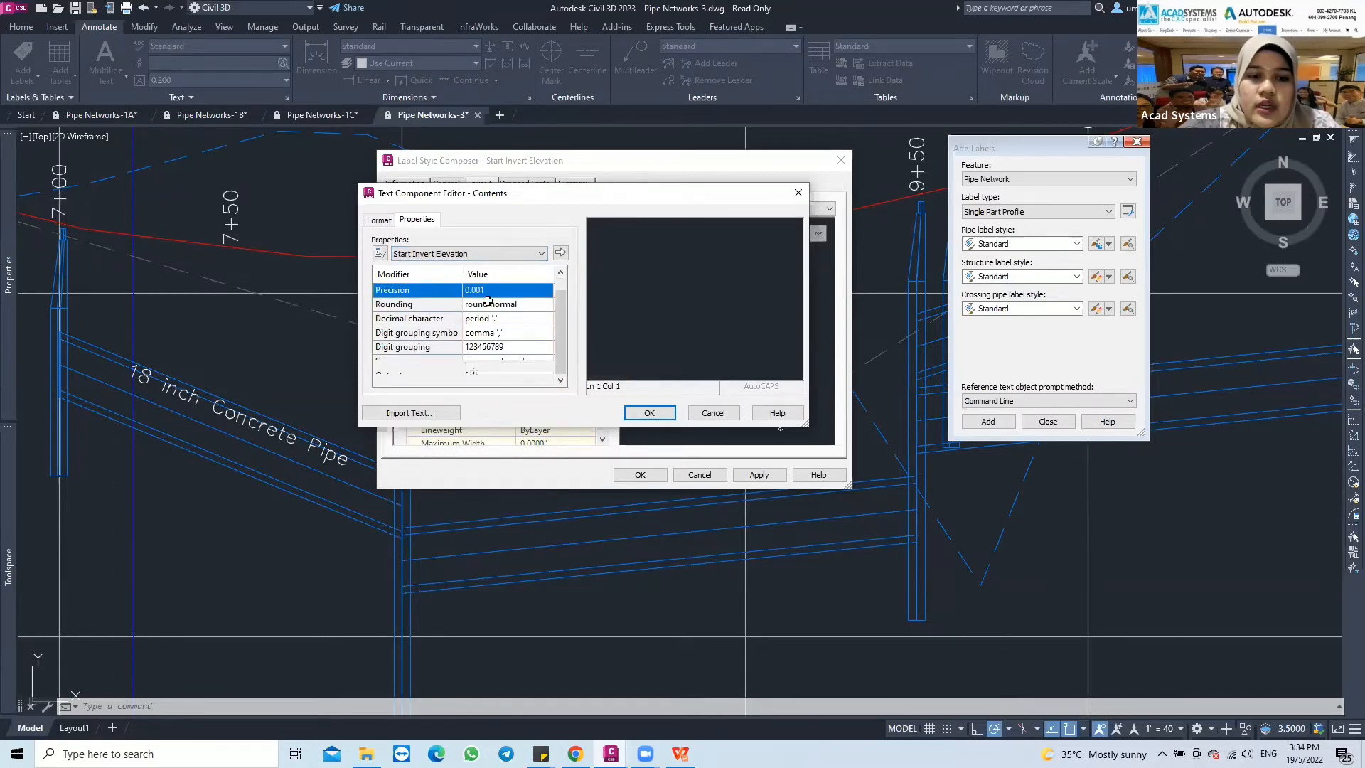
{"action": "scroll", "coordinate": [480, 304], "scroll_direction": "up", "scroll_amount": 1}
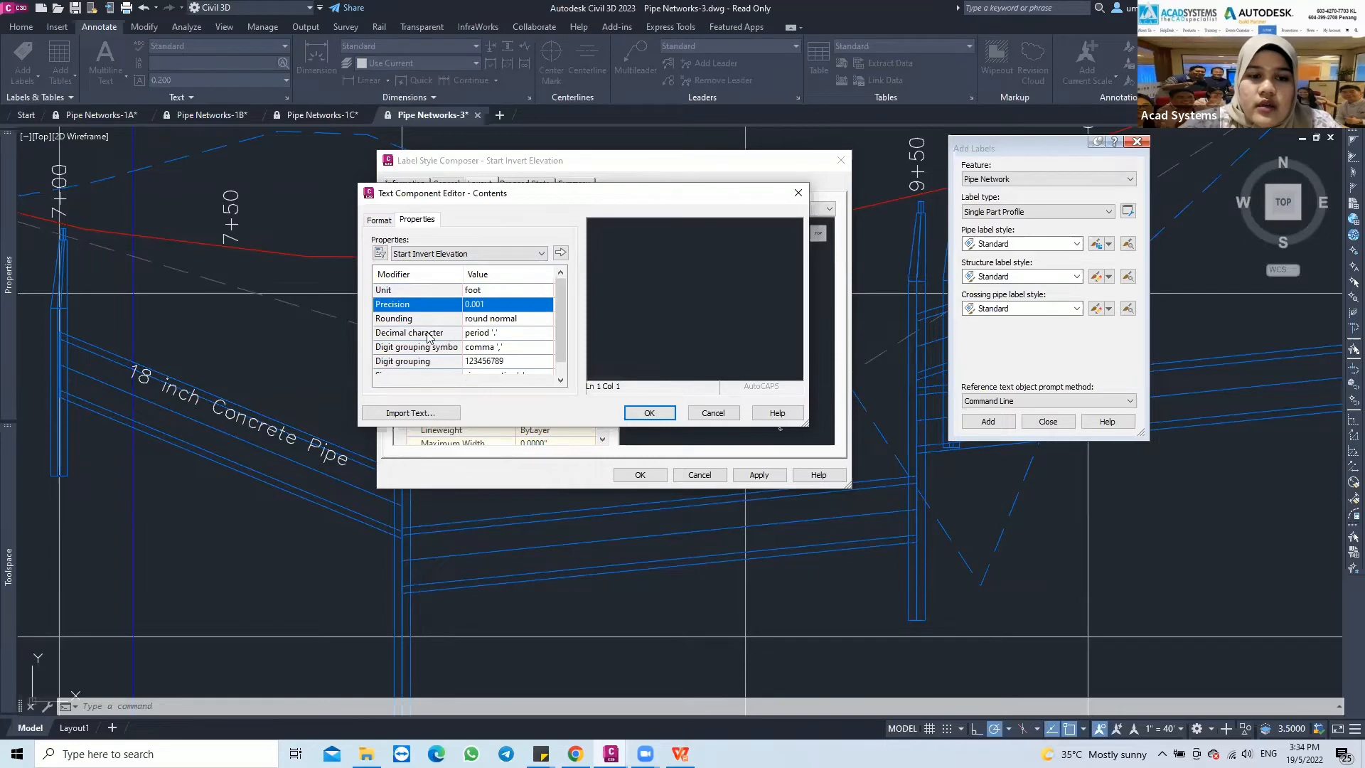
{"action": "left_click", "coordinate": [477, 304]}
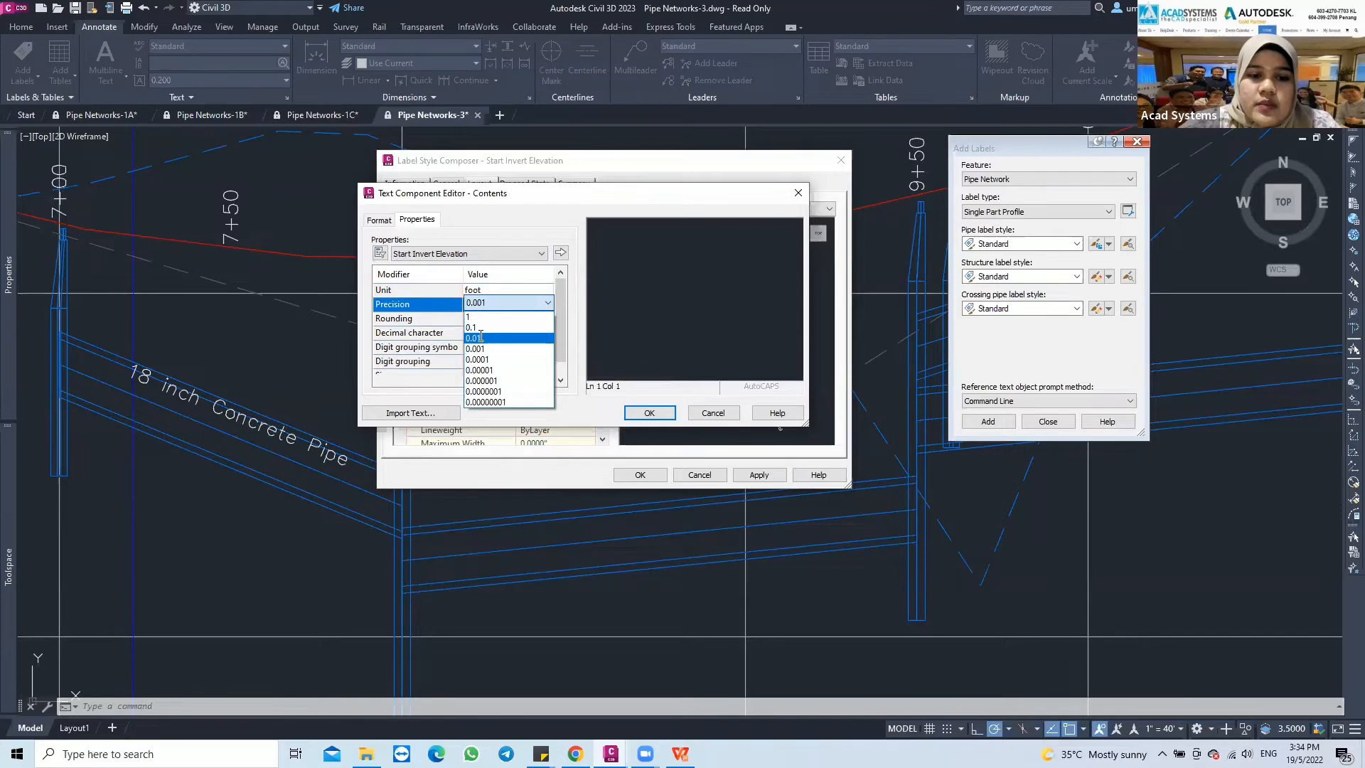
{"action": "left_click", "coordinate": [481, 338]}
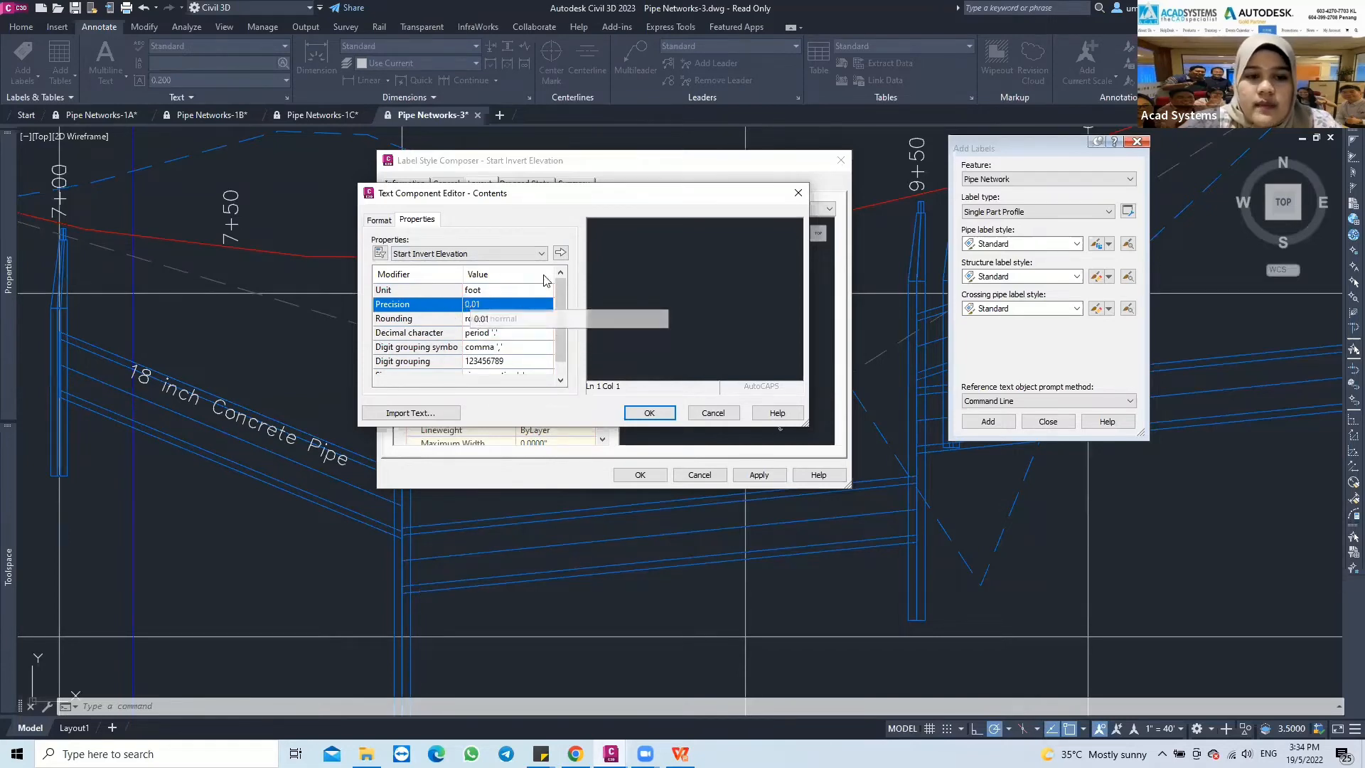
Insert the Start Invert Elevation property into the label text and save the Start Invert Elevation label style
{"action": "left_click", "coordinate": [561, 253]}
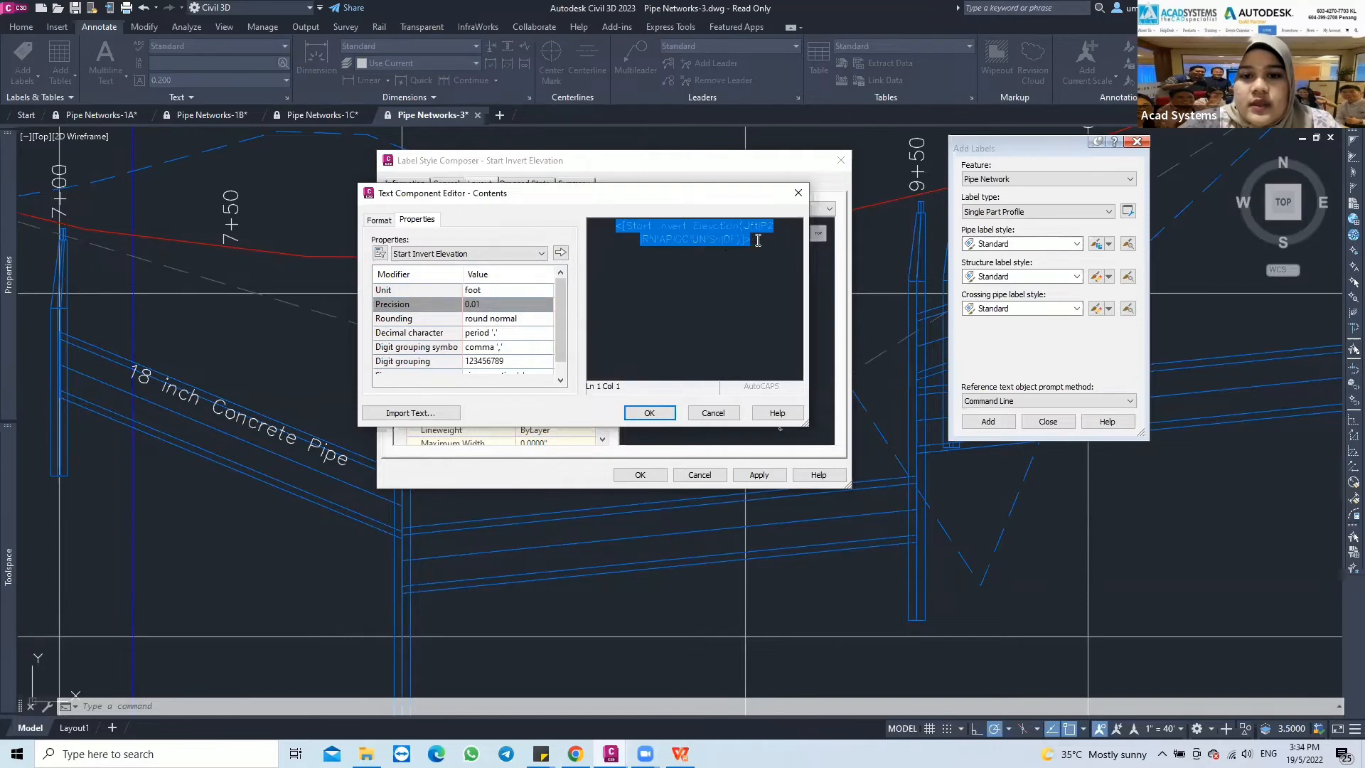
{"action": "left_click", "coordinate": [649, 416]}
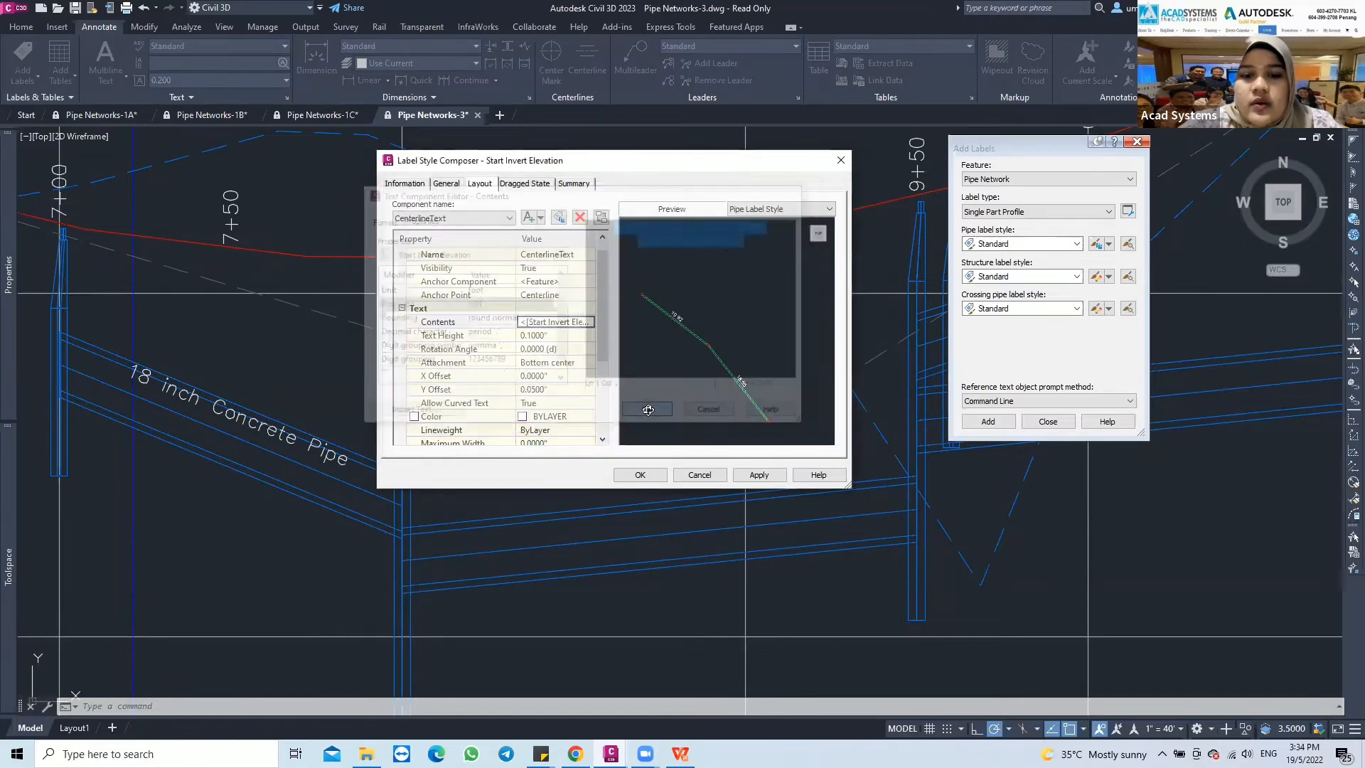
{"action": "left_click", "coordinate": [638, 475]}
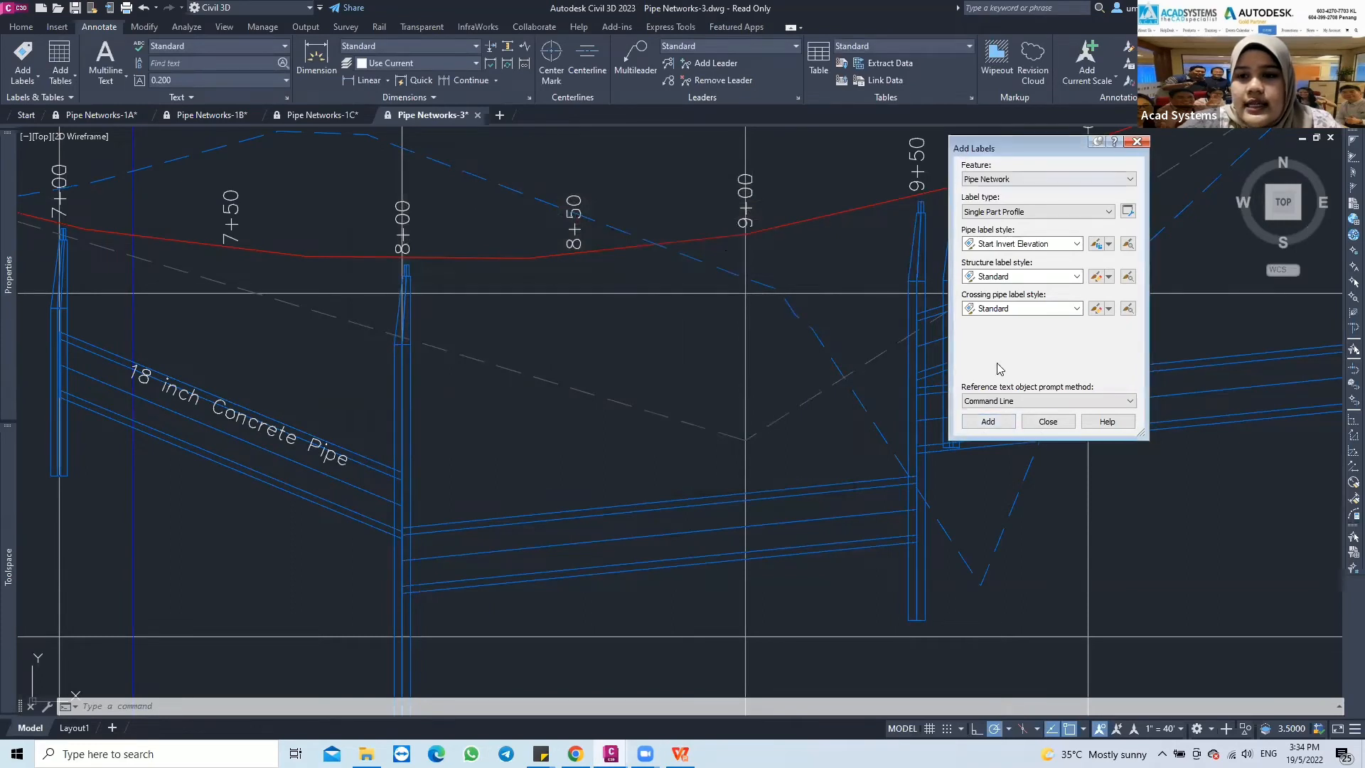
Label the pipe between stations 8+00 and 9+50 in the profile view with the Start Invert Elevation pipe label style
{"action": "left_click", "coordinate": [1005, 426]}
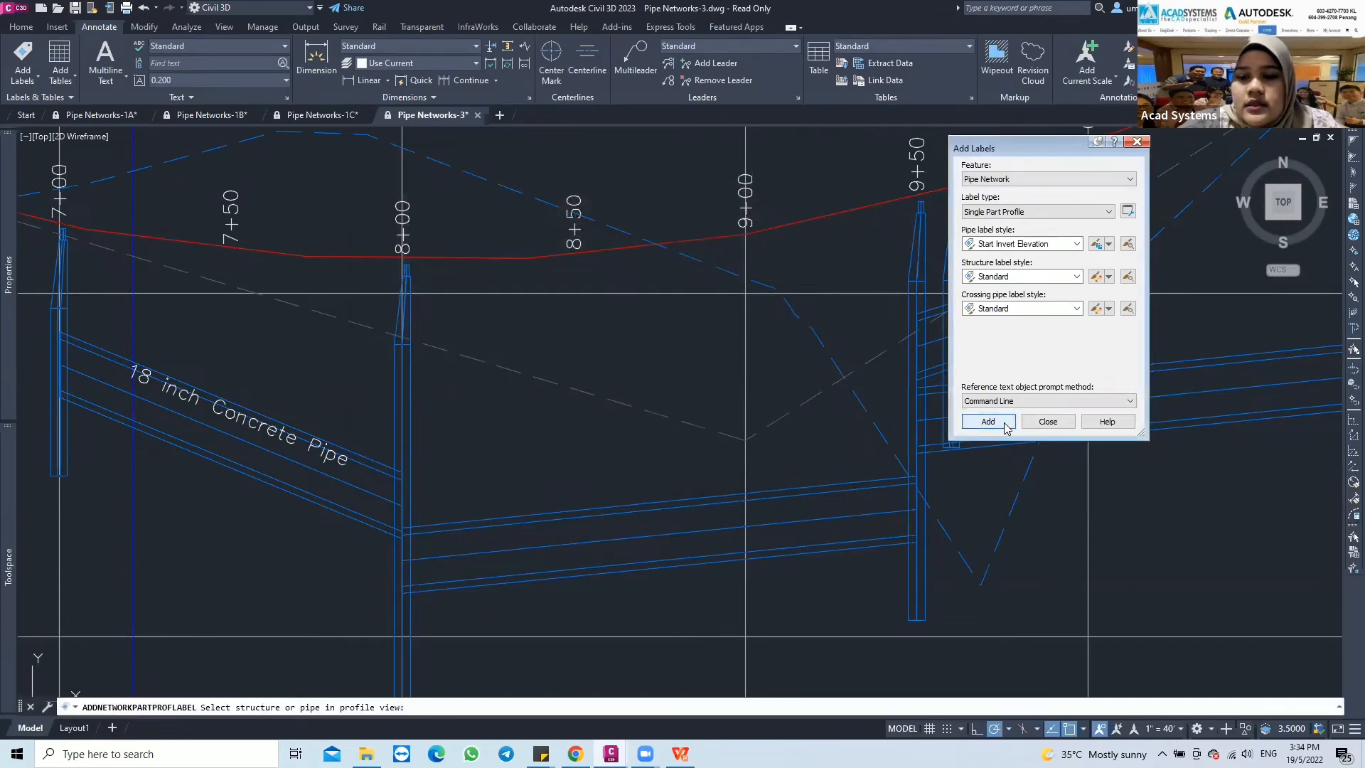
{"action": "left_click", "coordinate": [644, 510]}
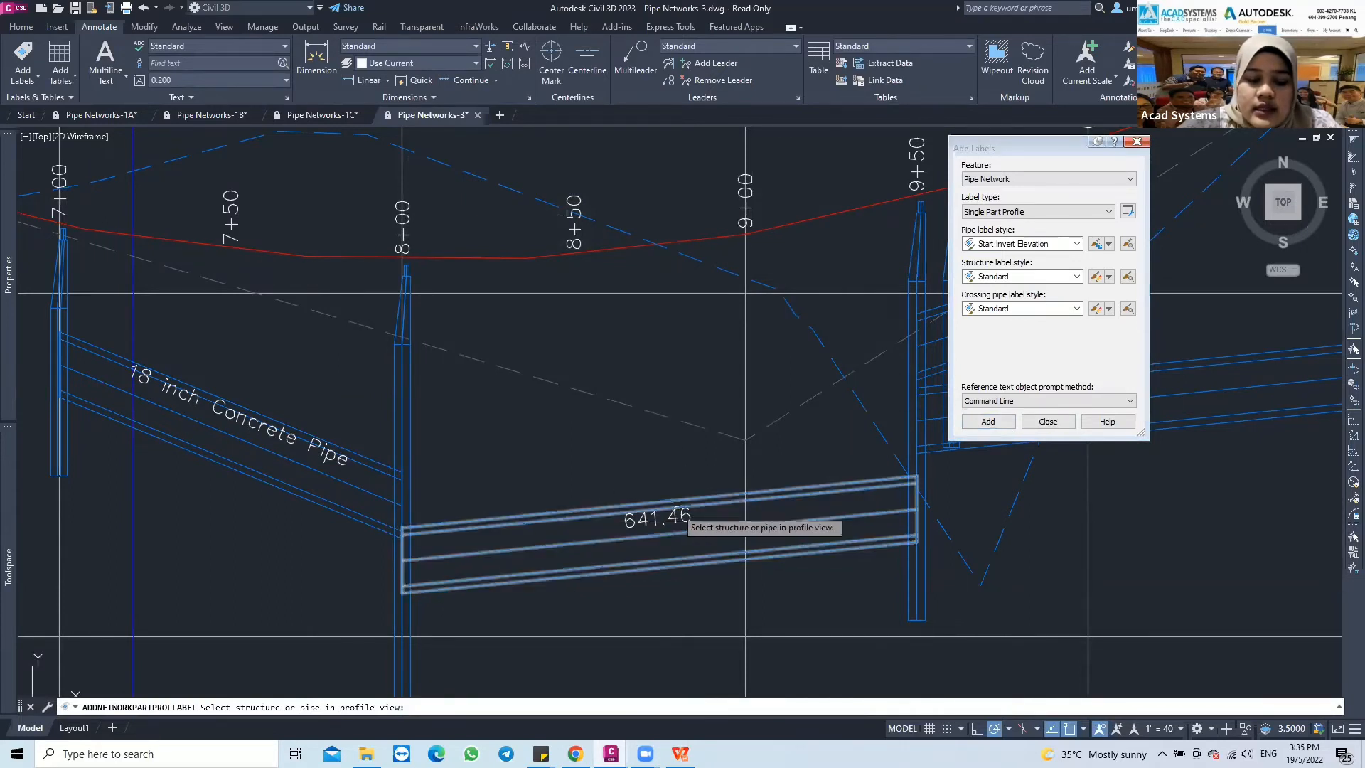
{"action": "key", "text": "Return"}
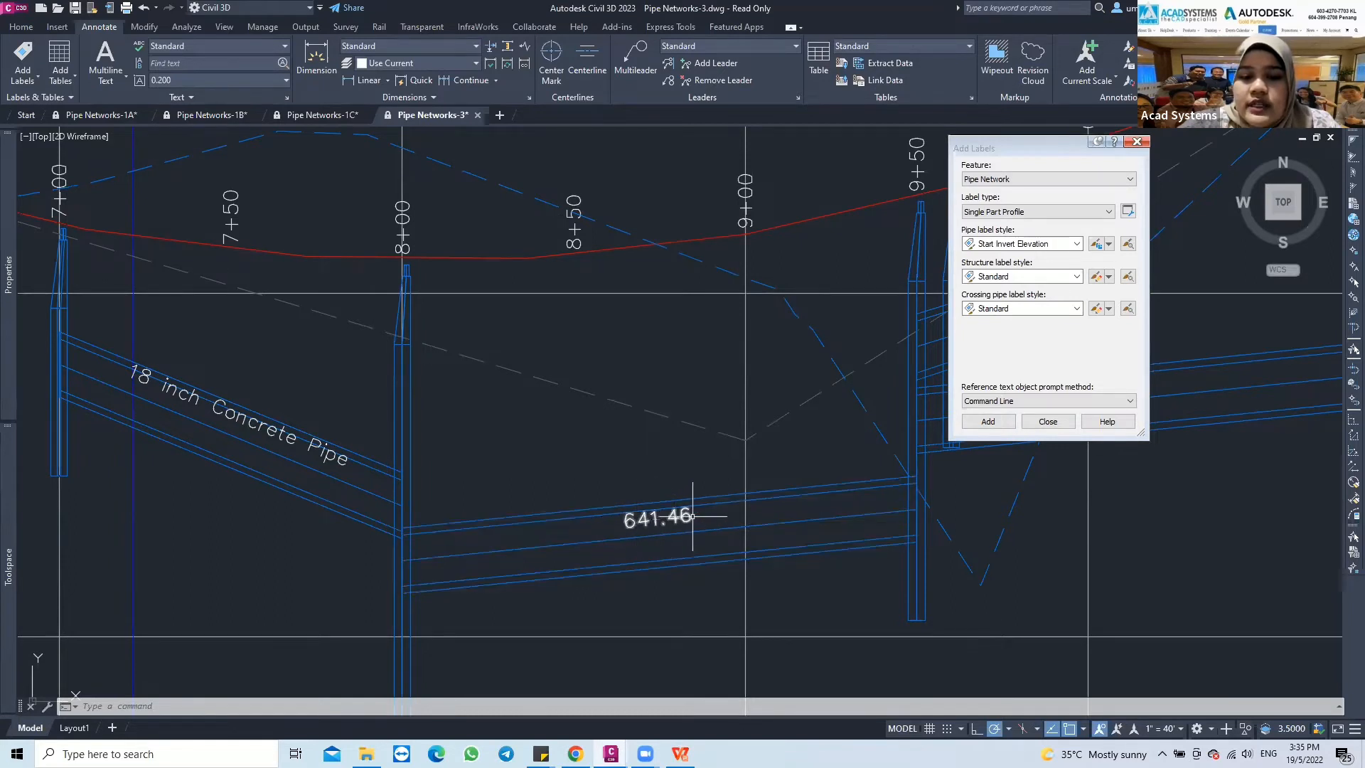
Check the start invert elevation in the part properties of the pipe between stations 8+00 and 9+50, leaving the properties unedited
{"action": "left_click", "coordinate": [569, 518]}
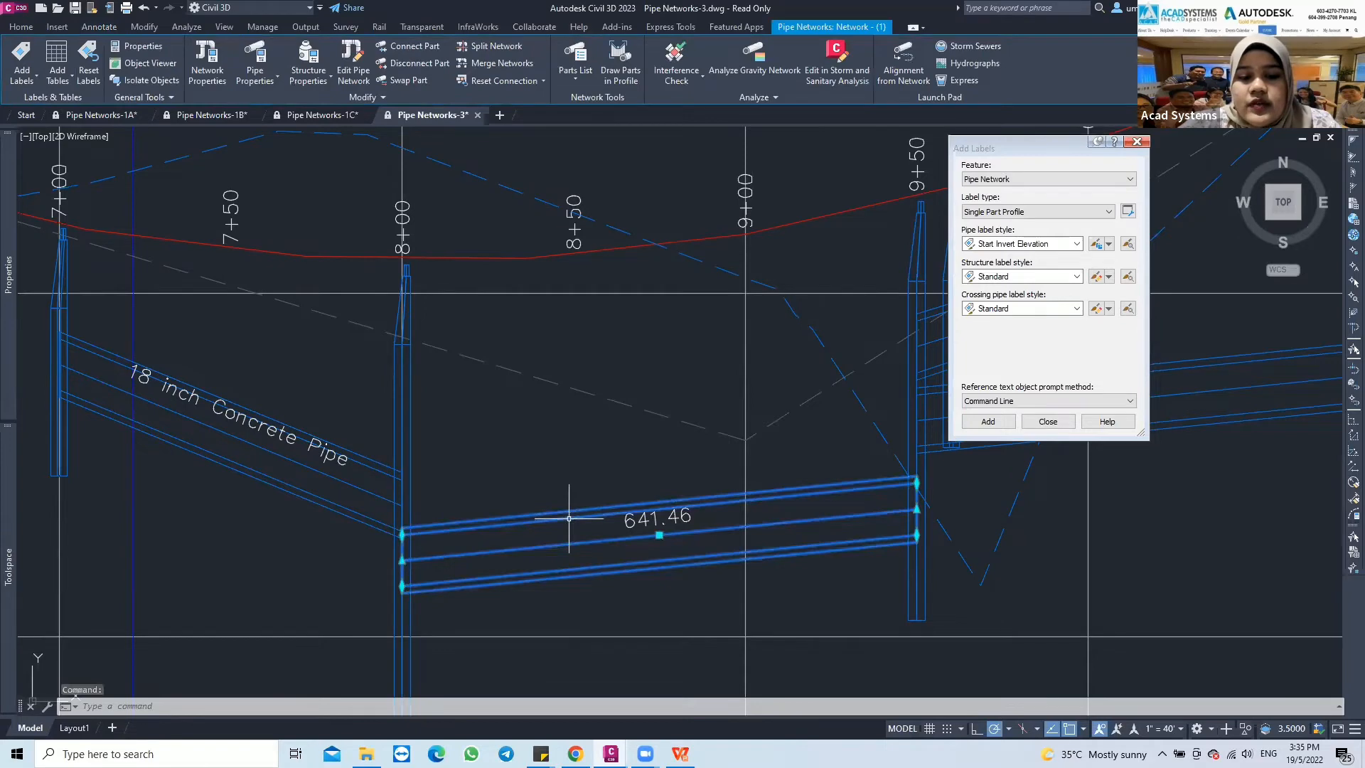
{"action": "right_click", "coordinate": [569, 518]}
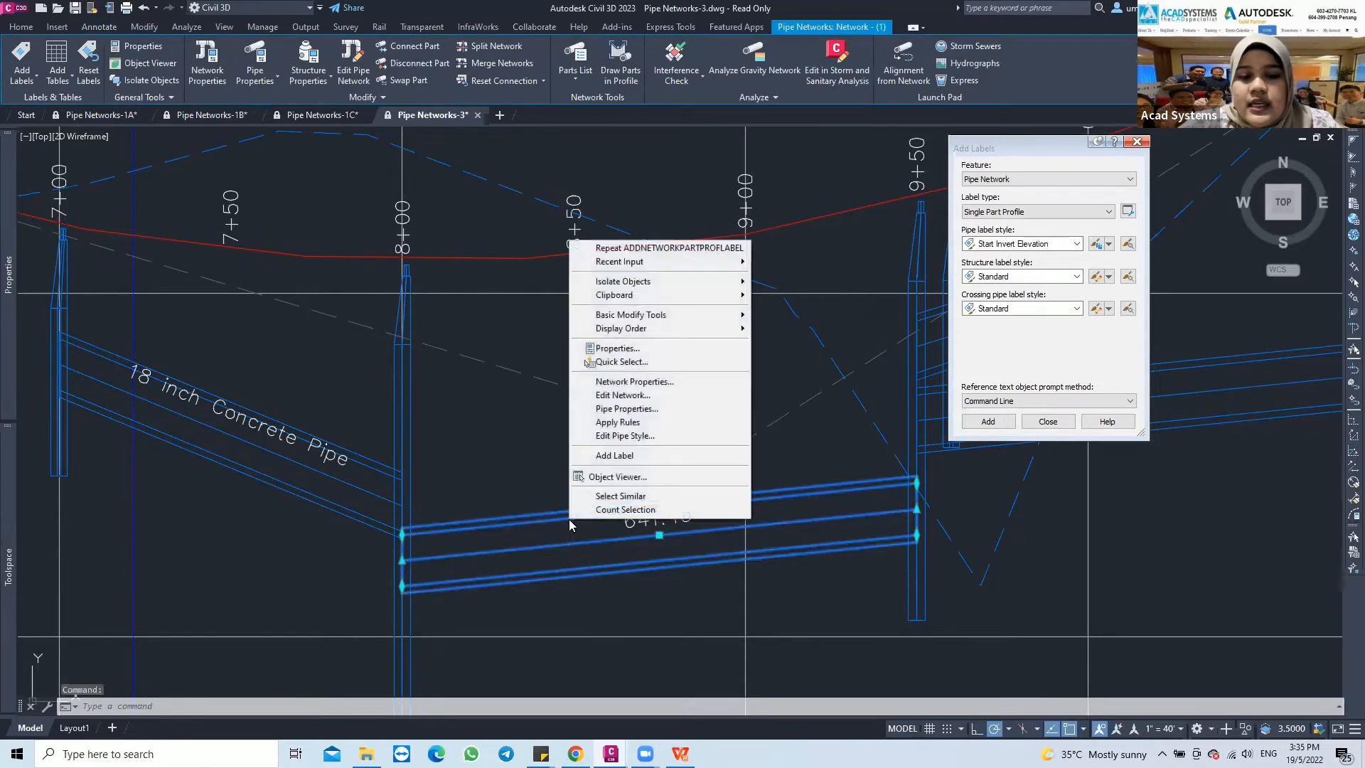
{"action": "left_click", "coordinate": [597, 410]}
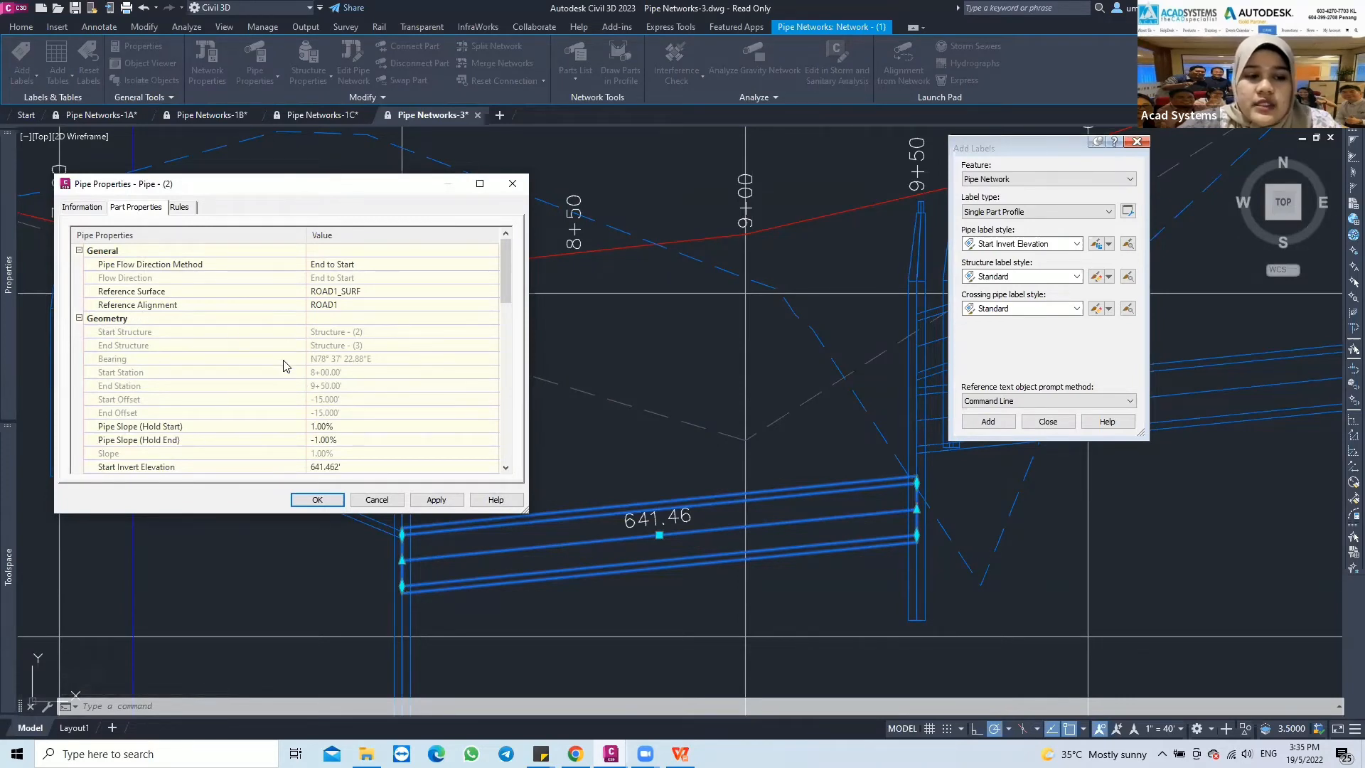
{"action": "scroll", "coordinate": [284, 365], "scroll_direction": "down", "scroll_amount": 3}
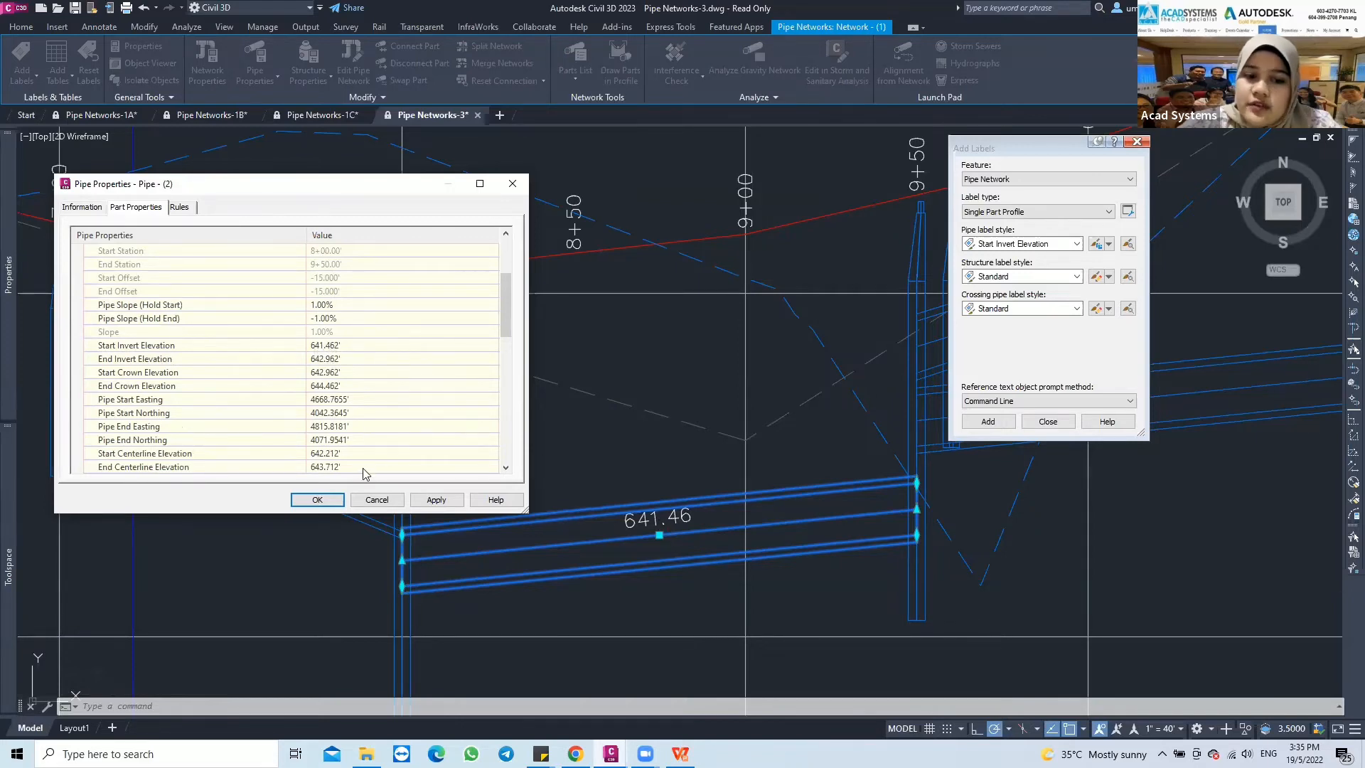
{"action": "left_click", "coordinate": [376, 501]}
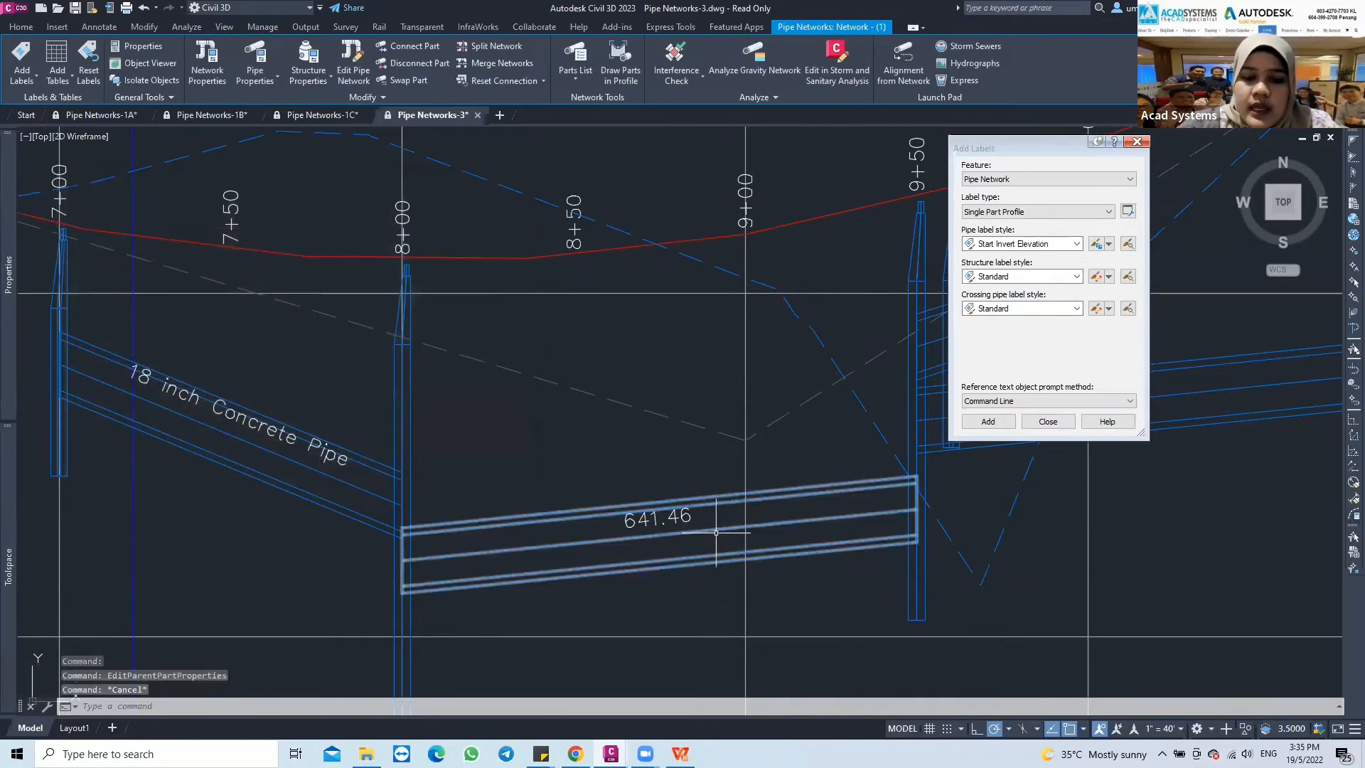
{"action": "key", "text": "Escape"}
Slide the start invert elevation label along its pipe to a point between stations 8+50 and 9+00
{"action": "middle_click_drag", "start_coordinate": [609, 538], "coordinate": [588, 492]}
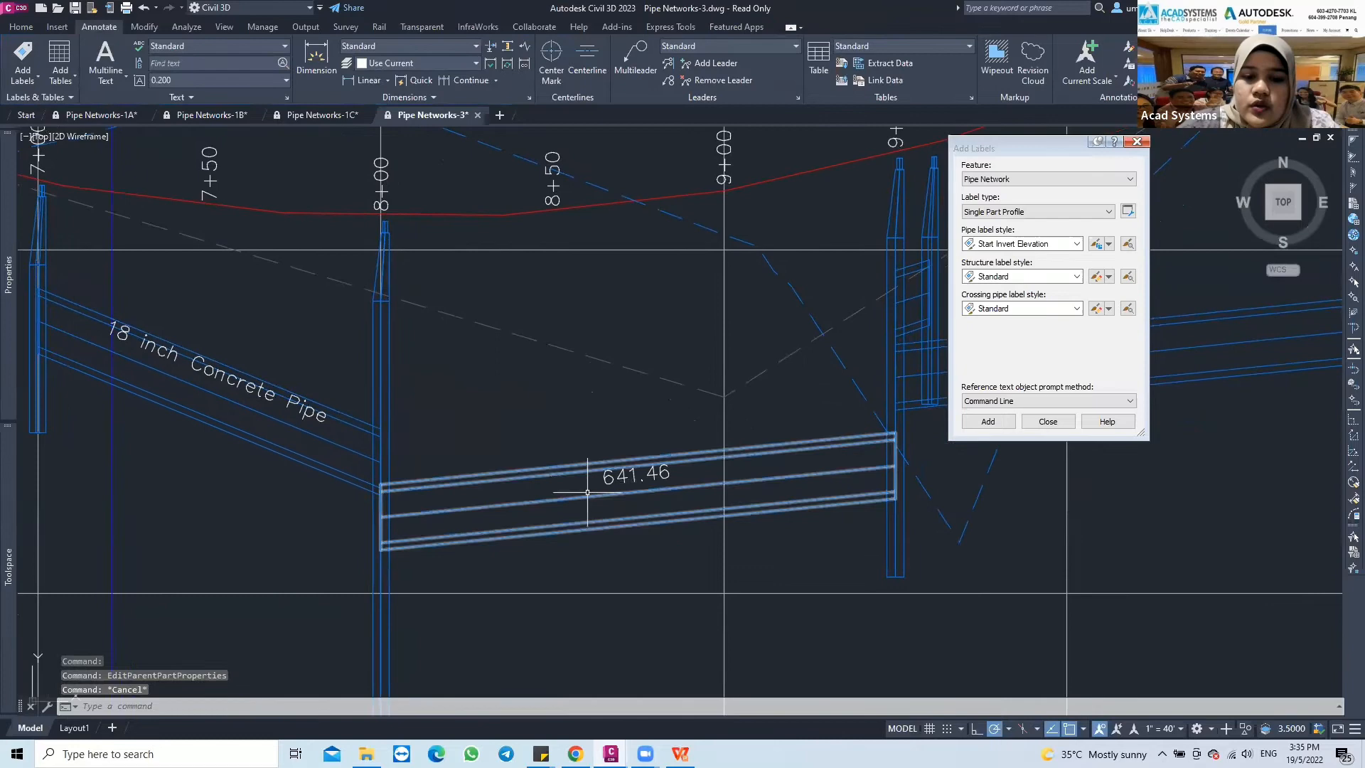
{"action": "left_click", "coordinate": [644, 474]}
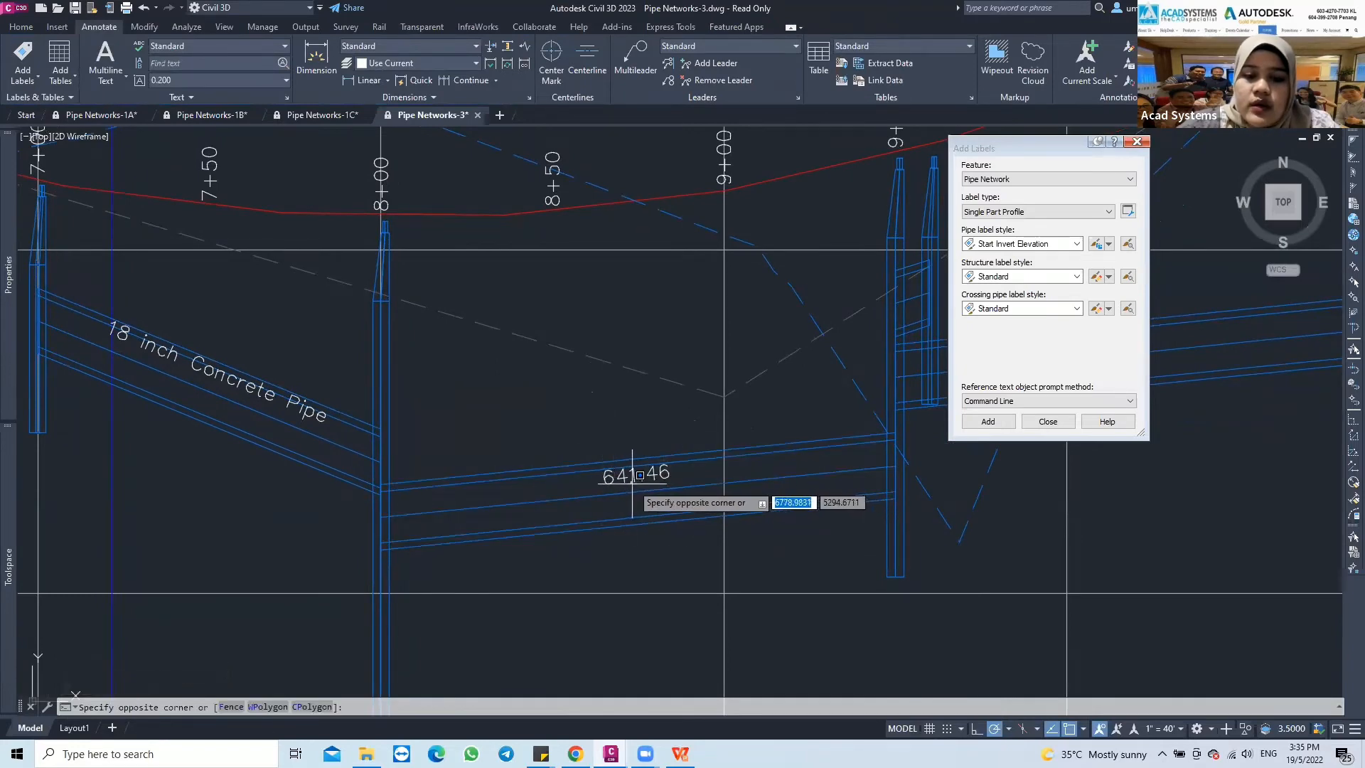
{"action": "key", "text": "Escape"}
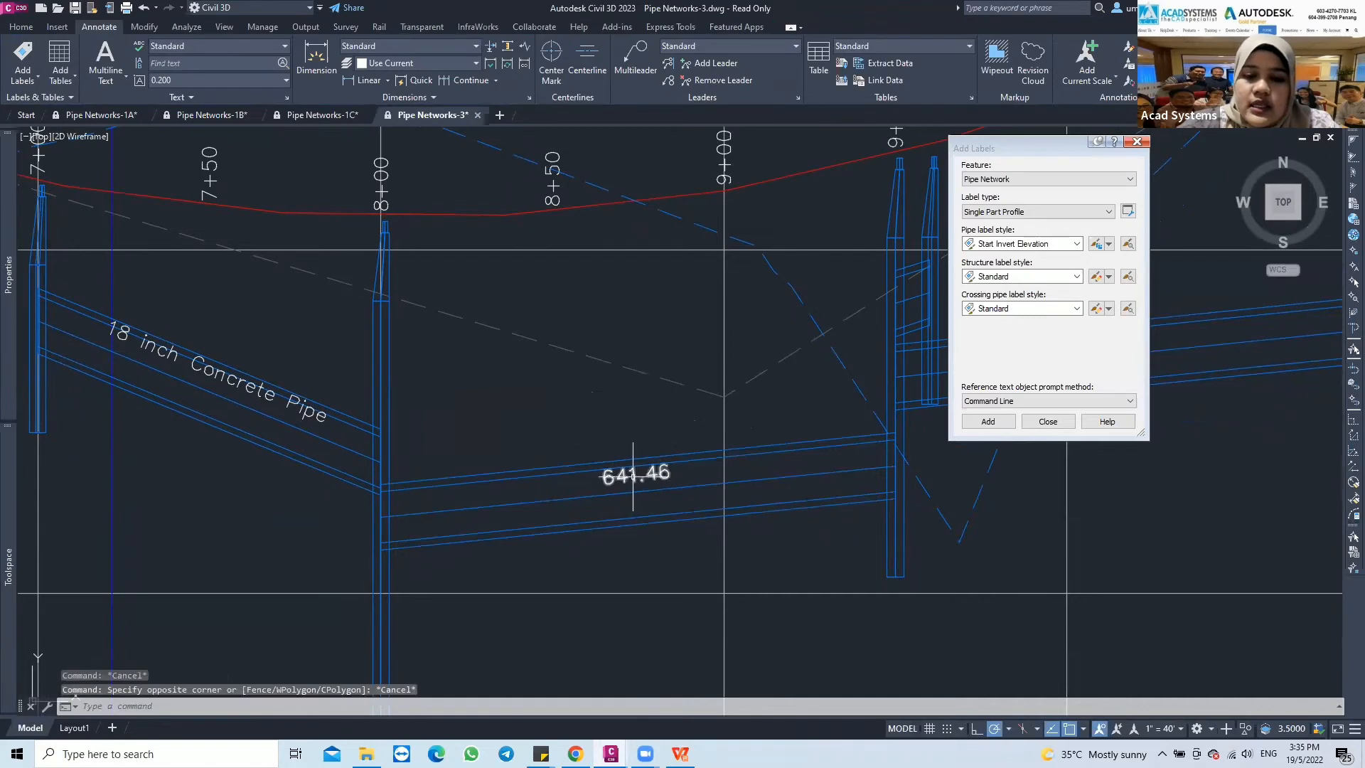
{"action": "left_click", "coordinate": [633, 475]}
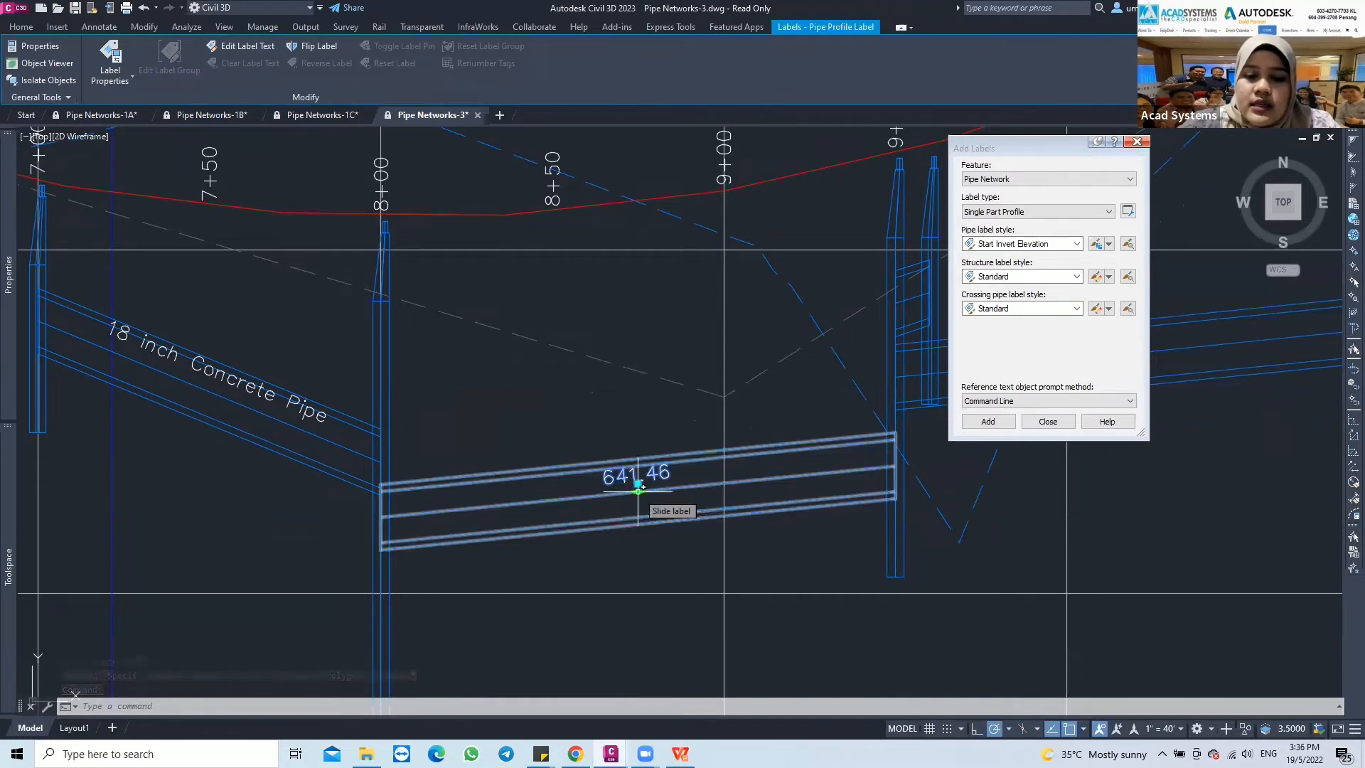
{"action": "left_click", "coordinate": [638, 487]}
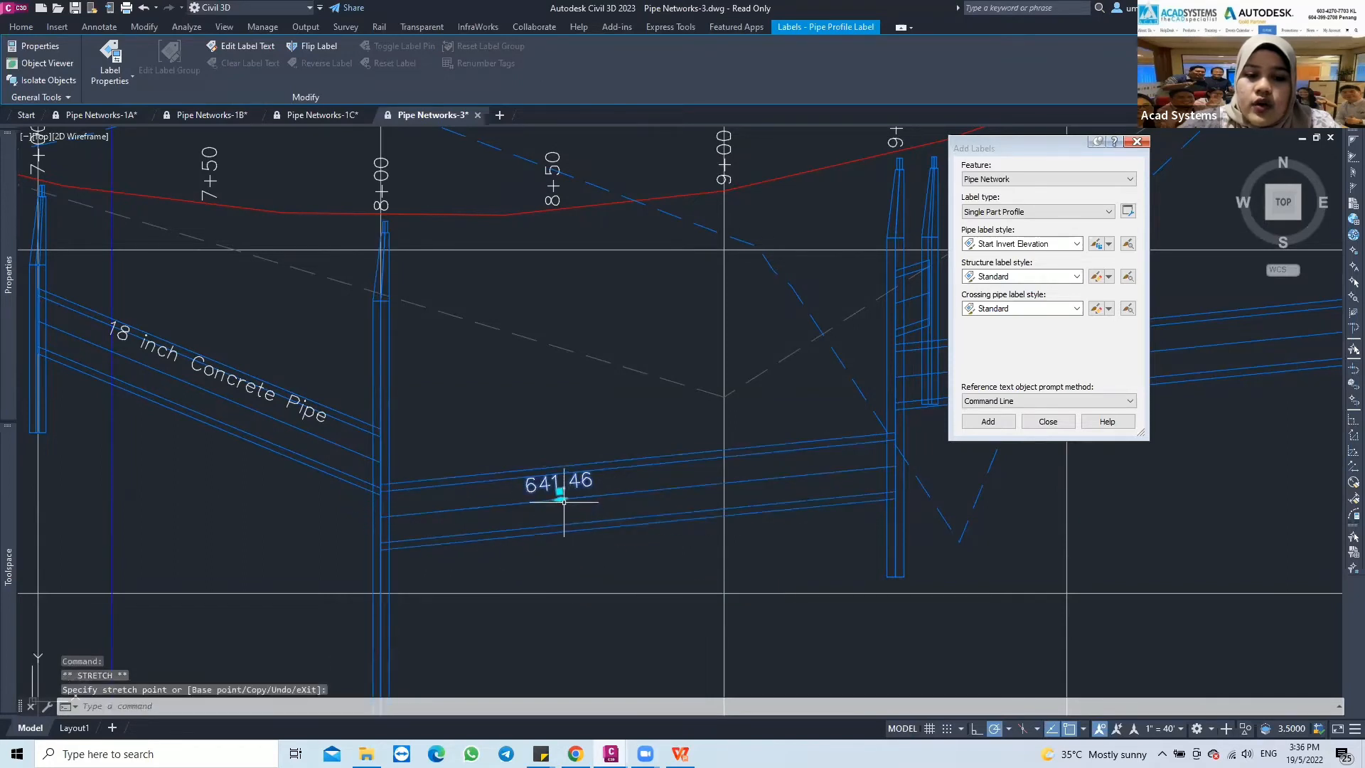
{"action": "left_click", "coordinate": [581, 503]}
{"action": "left_click", "coordinate": [577, 500]}
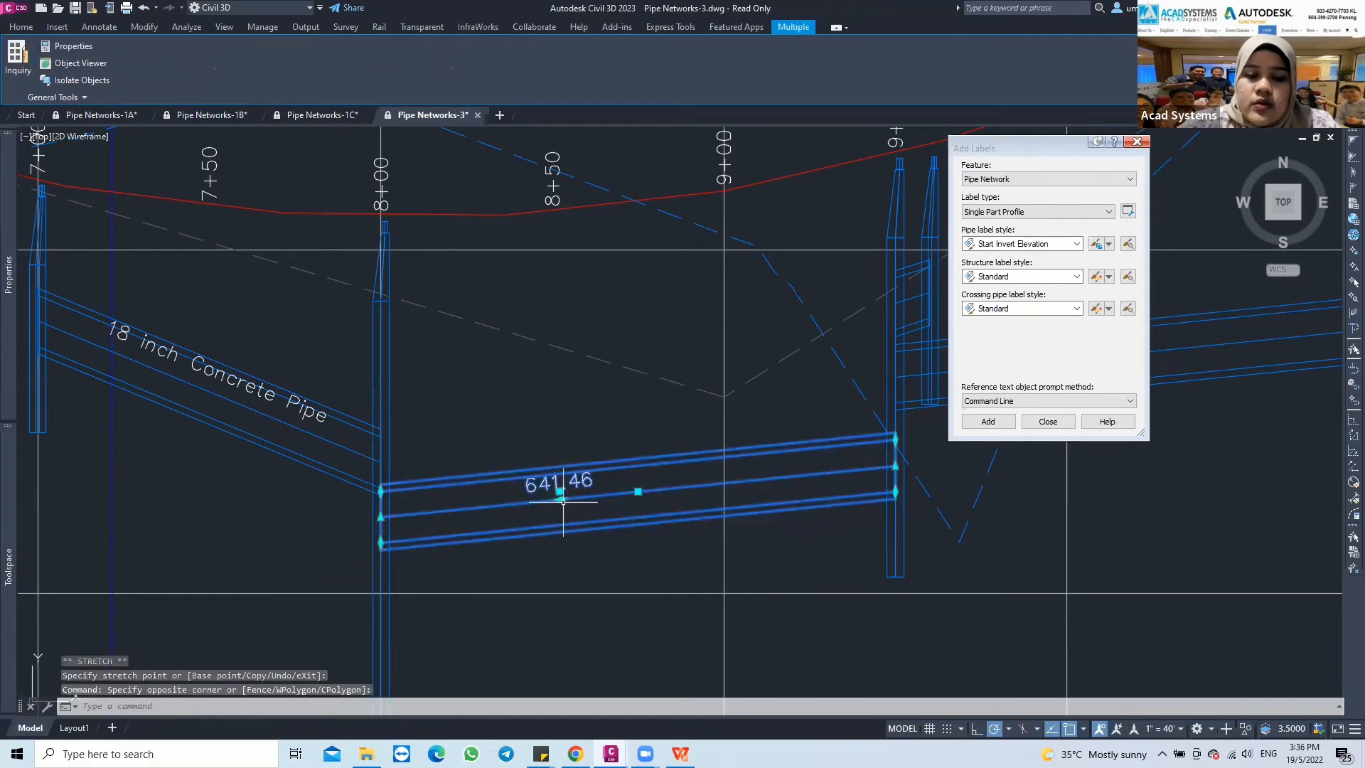
{"action": "key", "text": "Escape"}
{"action": "left_click", "coordinate": [568, 497]}
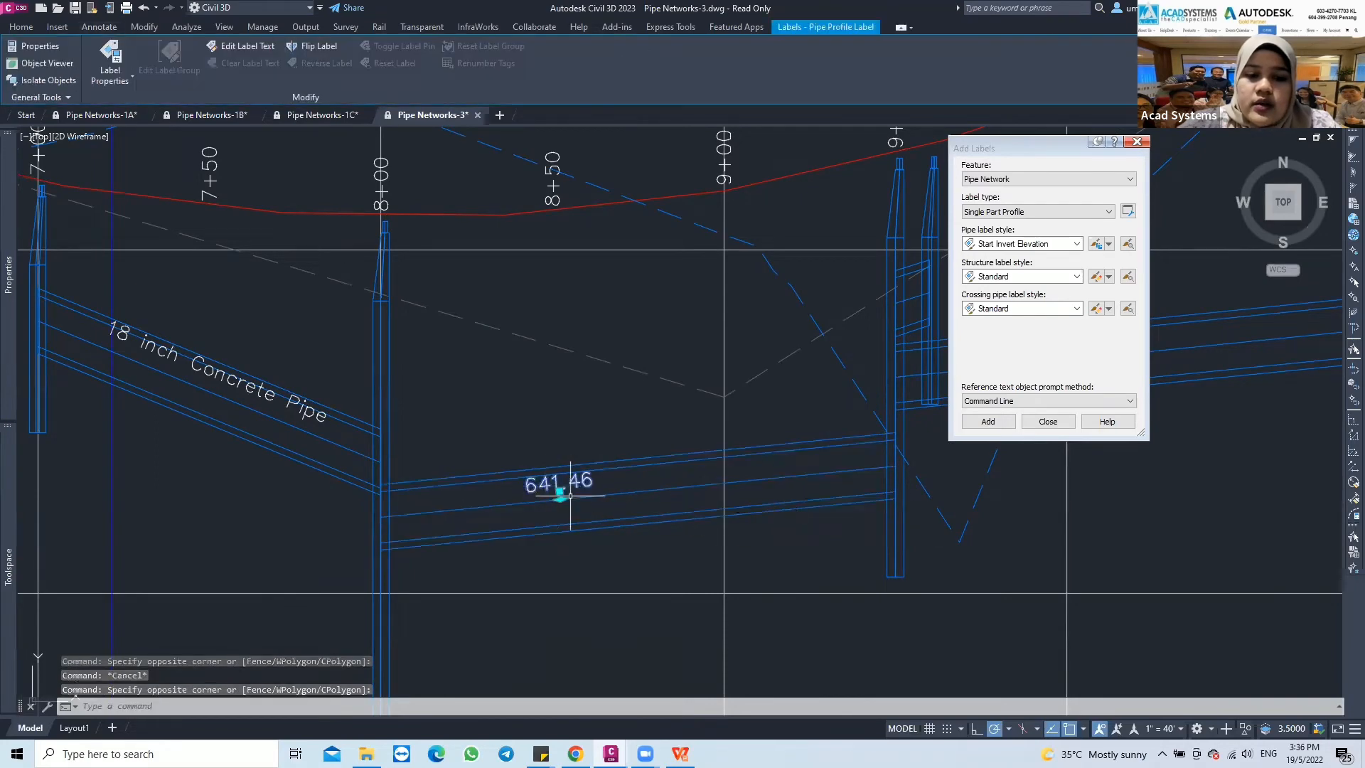
{"action": "left_click", "coordinate": [561, 493]}
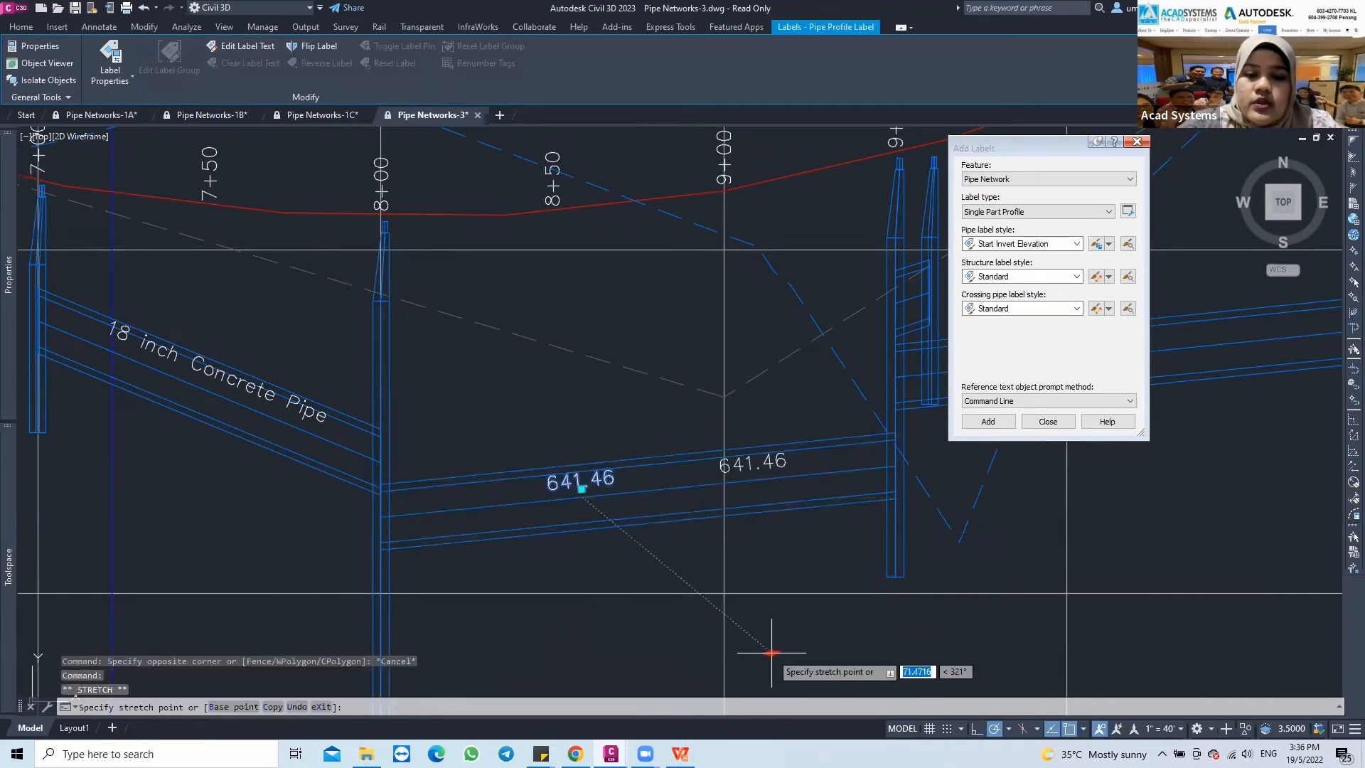
{"action": "left_click", "coordinate": [650, 646]}
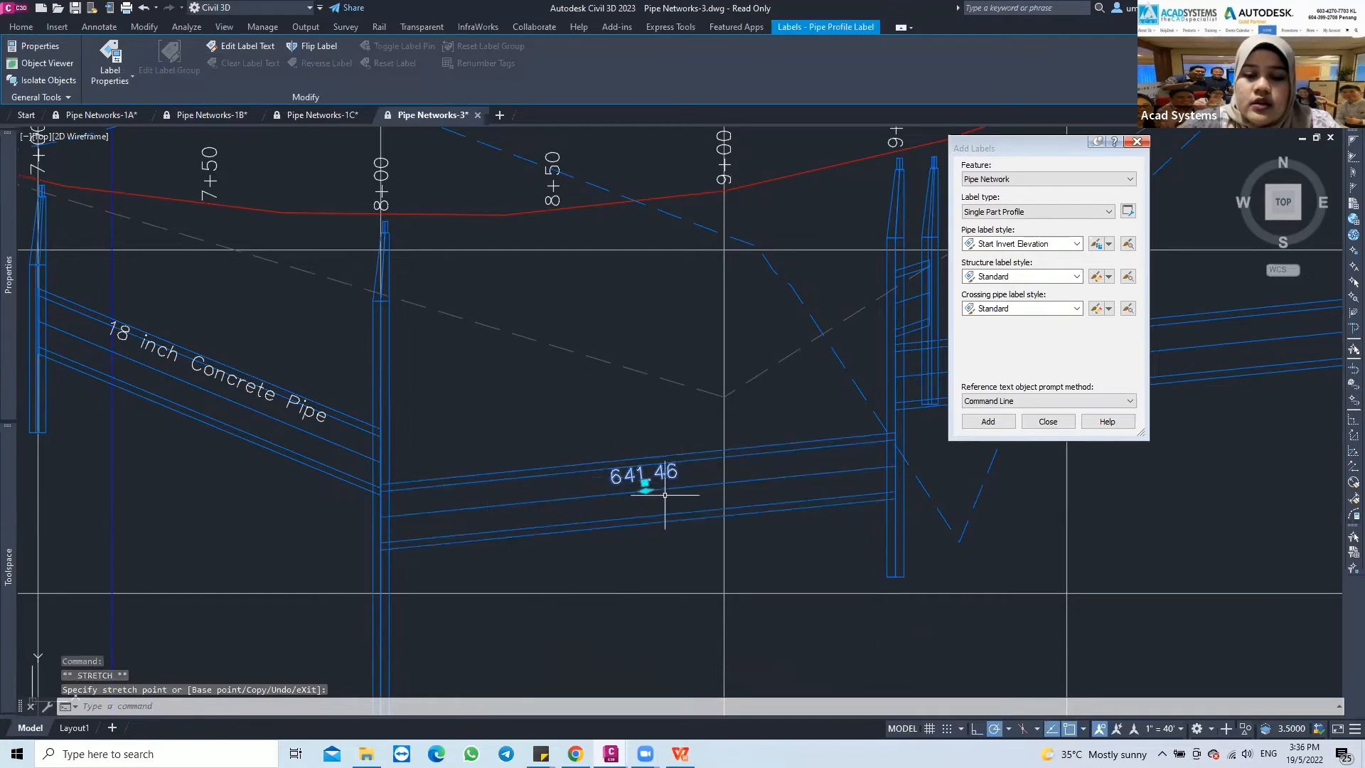
{"action": "left_click", "coordinate": [645, 484]}
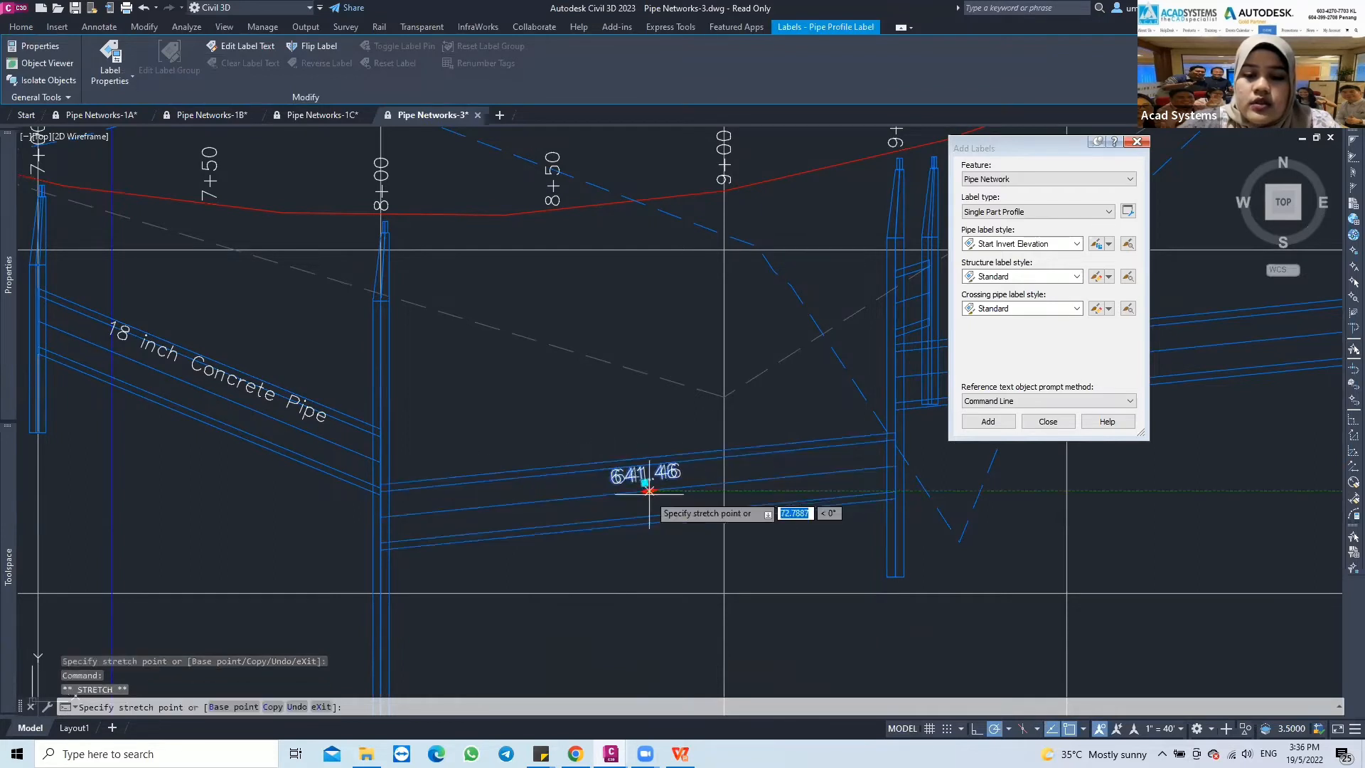
{"action": "left_click", "coordinate": [630, 630]}
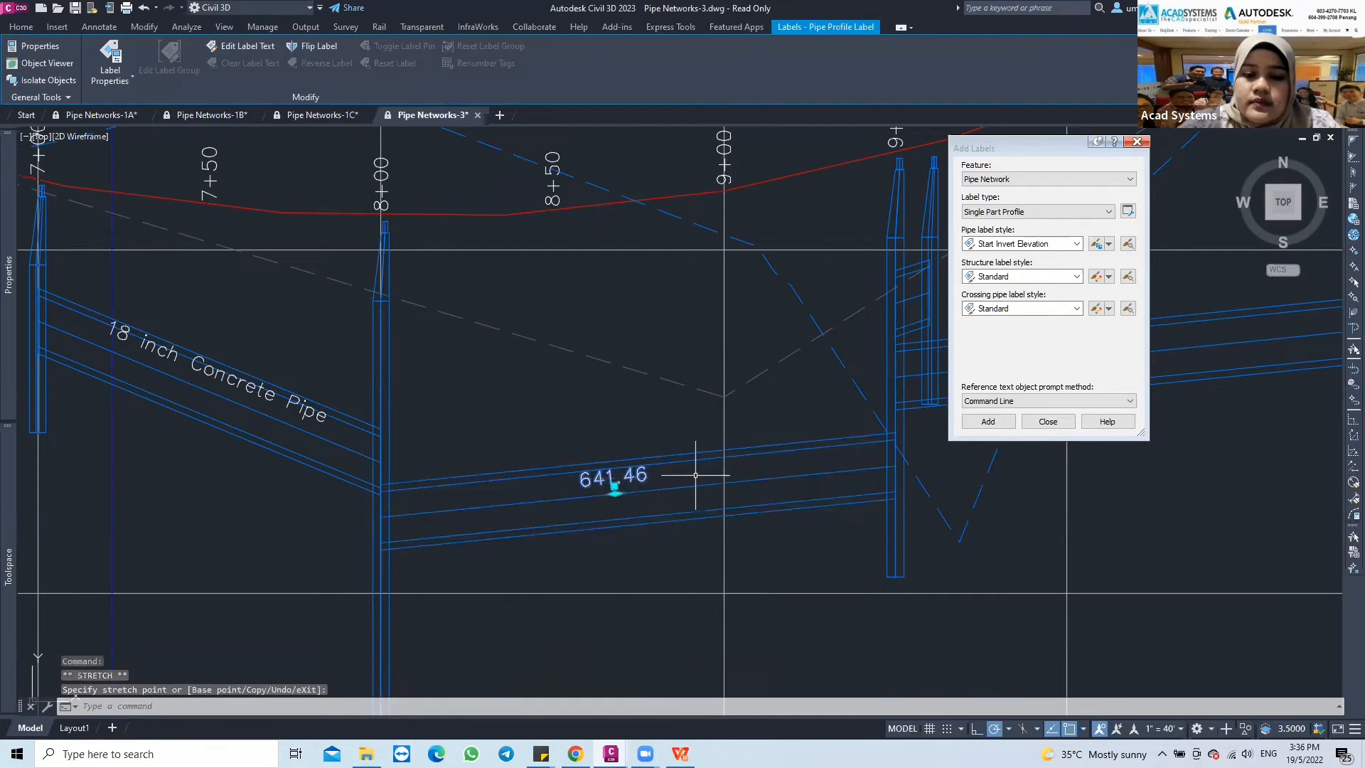
Move the start invert elevation label off its pipe to clear space above, between stations 8+00 and 8+50, with a leader
{"action": "left_click", "coordinate": [615, 475]}
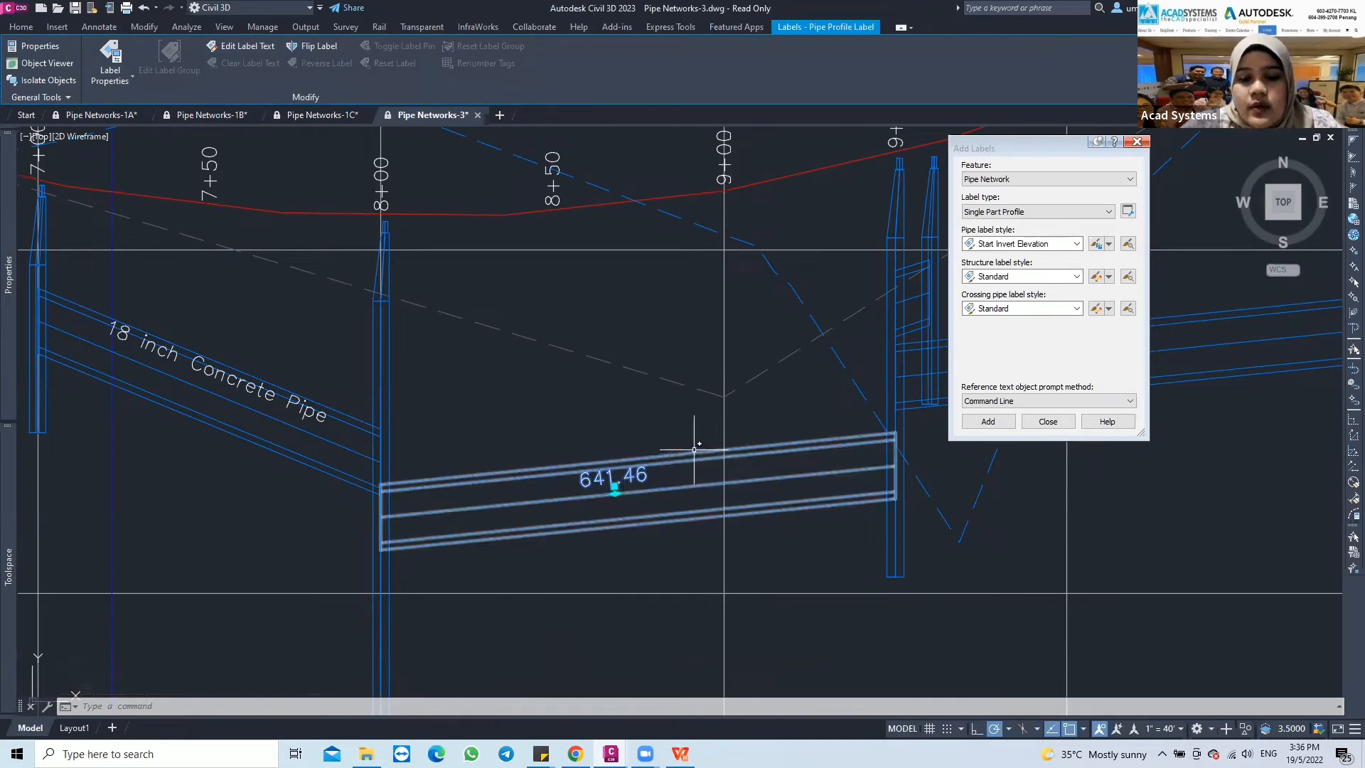
{"action": "left_click", "coordinate": [615, 488]}
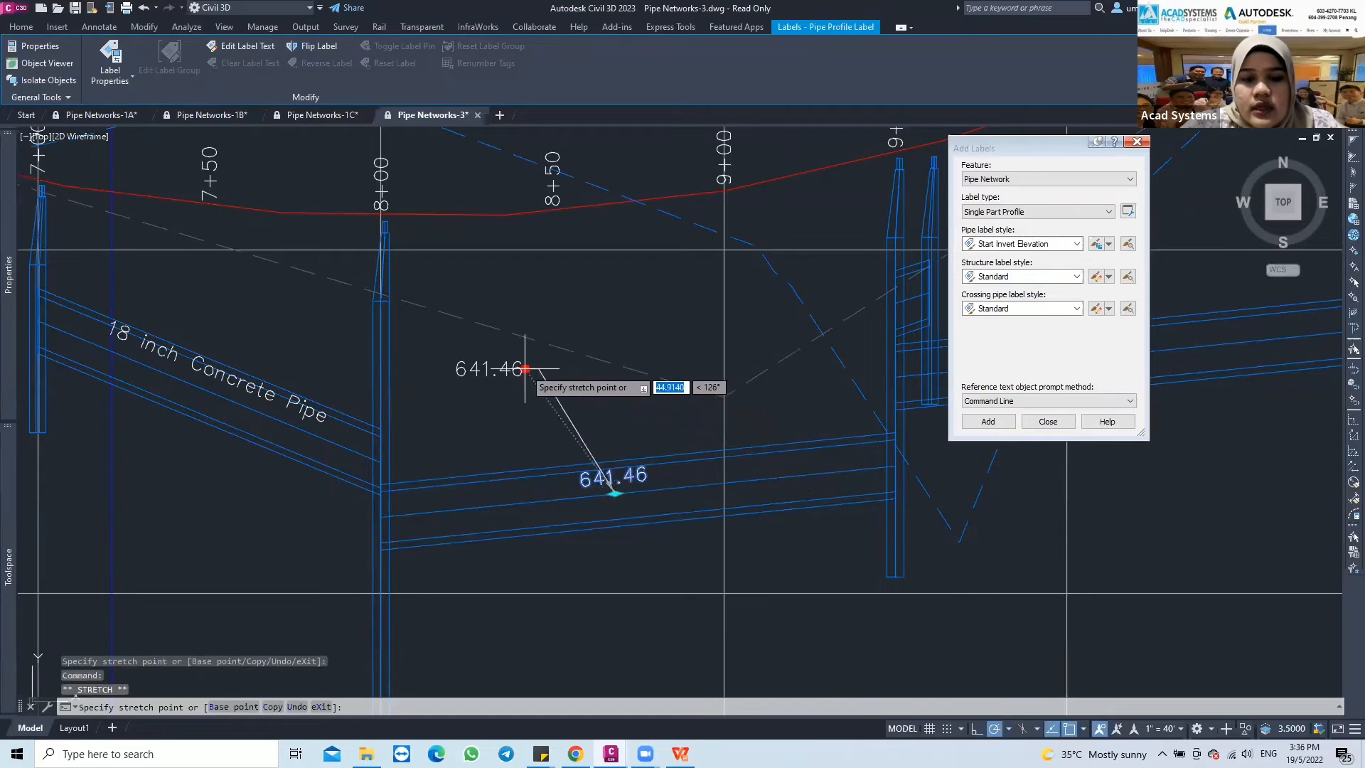
{"action": "left_click", "coordinate": [525, 369]}
{"action": "key", "text": "Escape"}
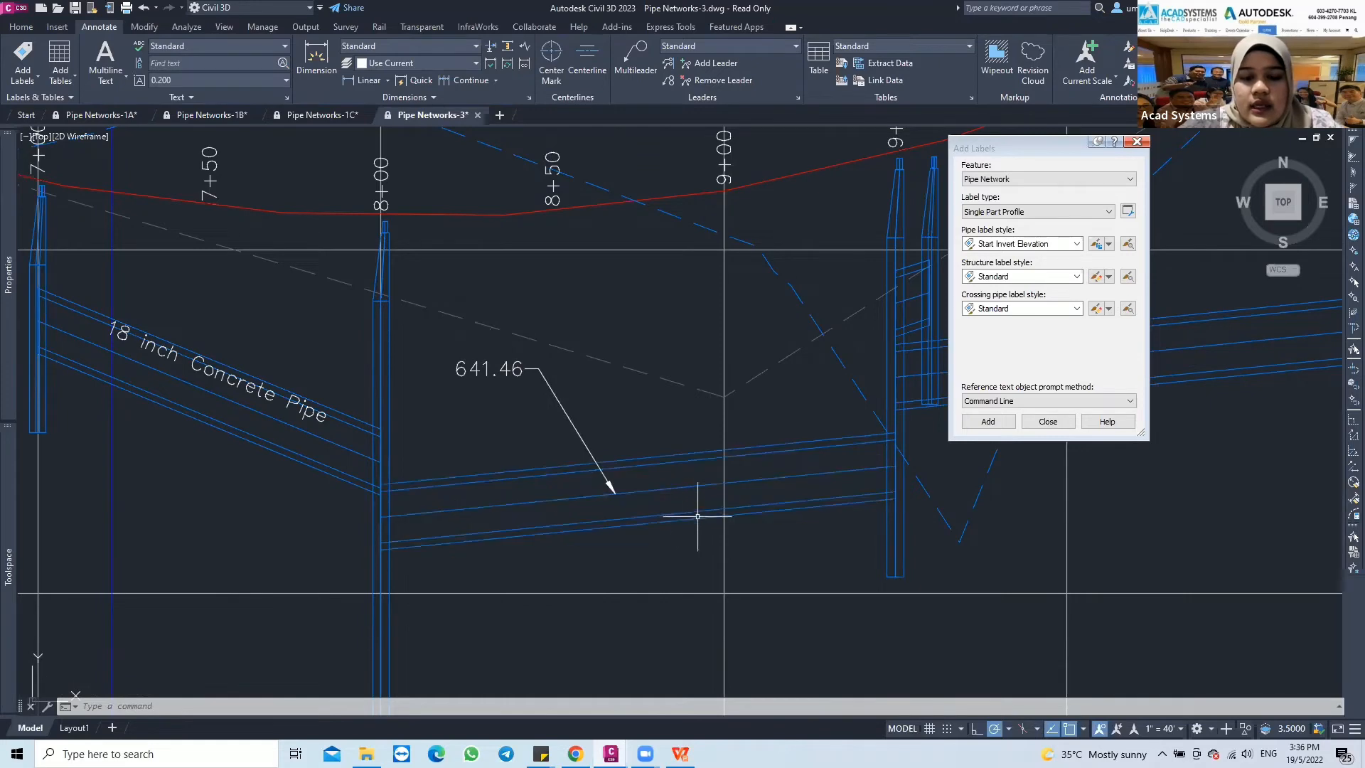
For labelling the network in plan, set the label type to Spanning Pipes Plan and the pipe label style to 2D Length - Total Span
{"action": "scroll", "coordinate": [662, 524], "scroll_direction": "down", "scroll_amount": 3}
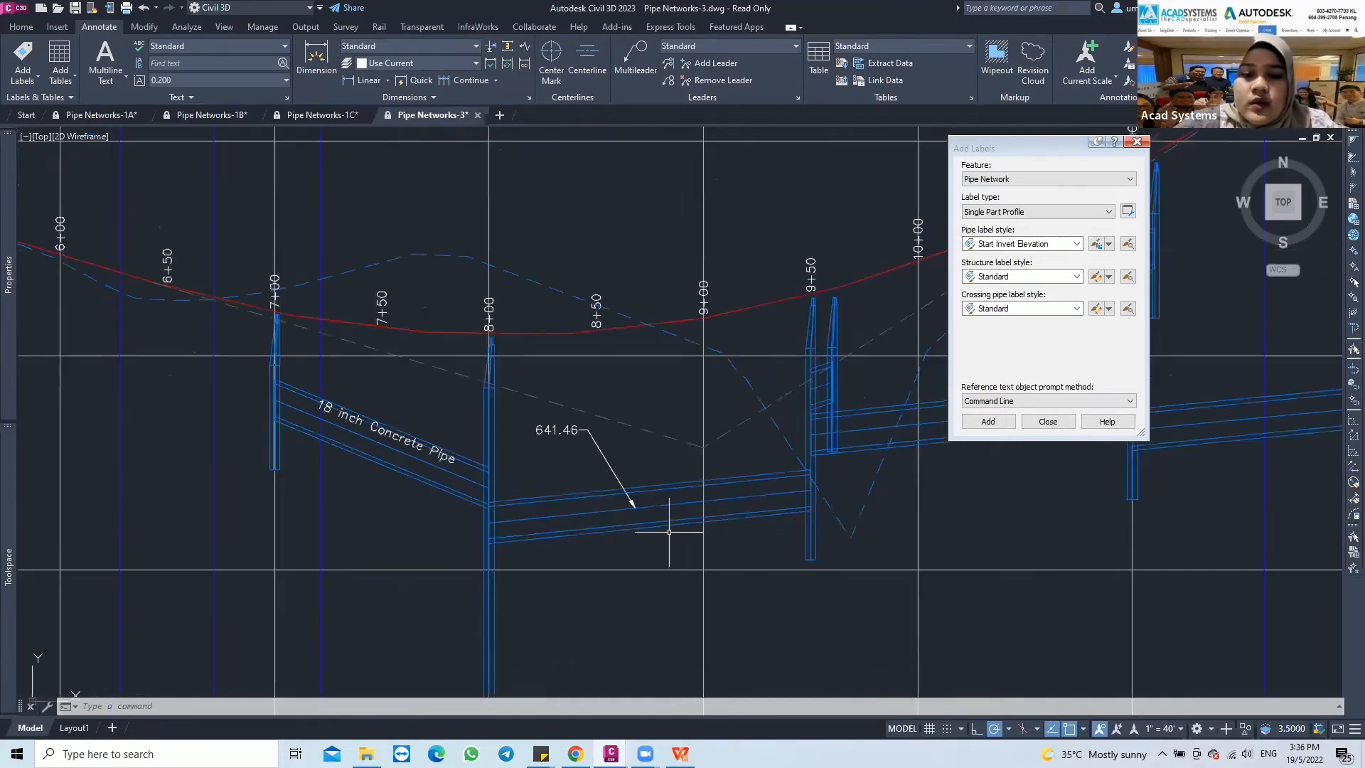
{"action": "middle_click_drag", "start_coordinate": [664, 541], "coordinate": [687, 465]}
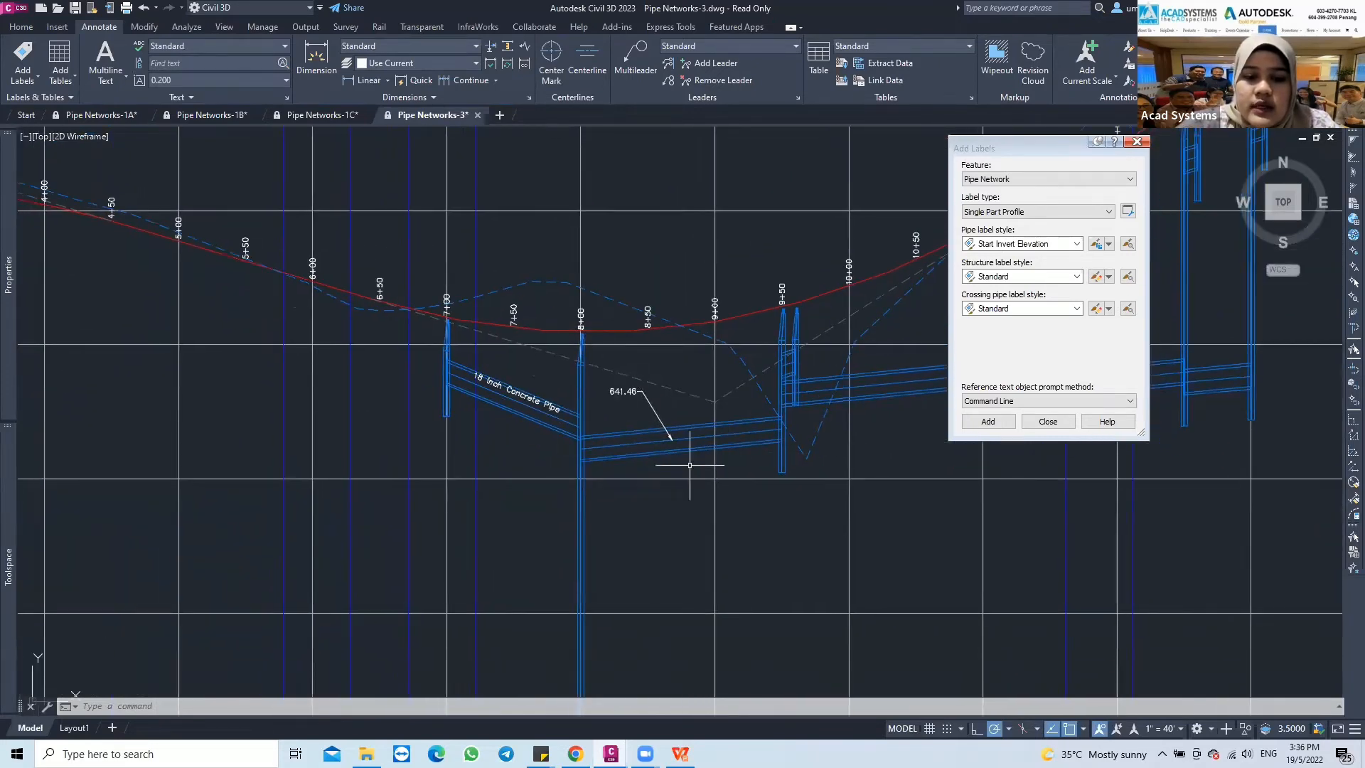
{"action": "scroll", "coordinate": [688, 466], "scroll_direction": "down", "scroll_amount": 2}
{"action": "middle_click_drag", "start_coordinate": [588, 488], "coordinate": [631, 463]}
{"action": "mouse_move", "coordinate": [521, 496]}
{"action": "middle_mouse_down"}
{"action": "mouse_move", "coordinate": [801, 398]}
{"action": "mouse_move", "coordinate": [845, 398]}
{"action": "mouse_move", "coordinate": [686, 445]}
{"action": "mouse_move", "coordinate": [872, 410]}
{"action": "middle_mouse_up"}
{"action": "scroll", "coordinate": [768, 441], "scroll_direction": "down", "scroll_amount": 2}
{"action": "mouse_move", "coordinate": [747, 497]}
{"action": "middle_mouse_down"}
{"action": "mouse_move", "coordinate": [744, 448]}
{"action": "mouse_move", "coordinate": [832, 280]}
{"action": "middle_mouse_up"}
{"action": "scroll", "coordinate": [522, 485], "scroll_direction": "up", "scroll_amount": 2}
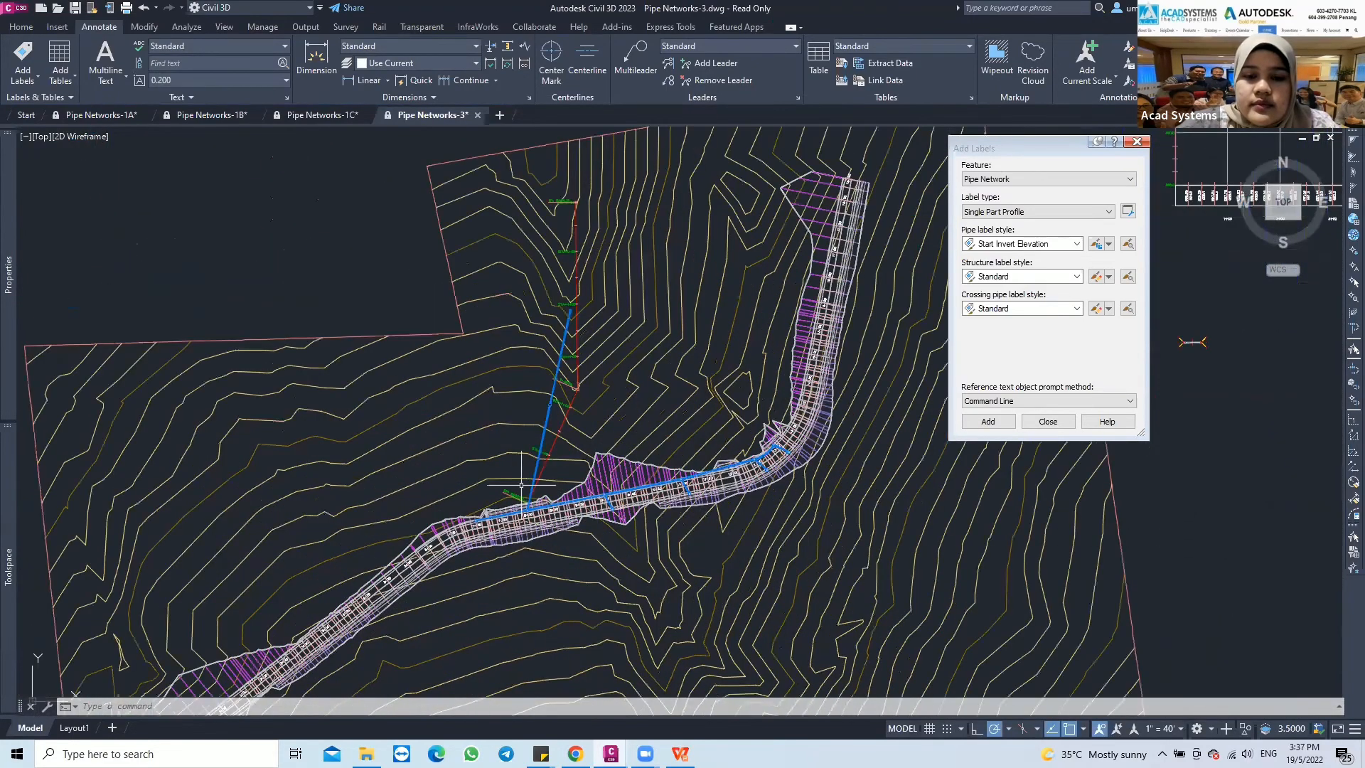
{"action": "scroll", "coordinate": [589, 414], "scroll_direction": "up", "scroll_amount": 3}
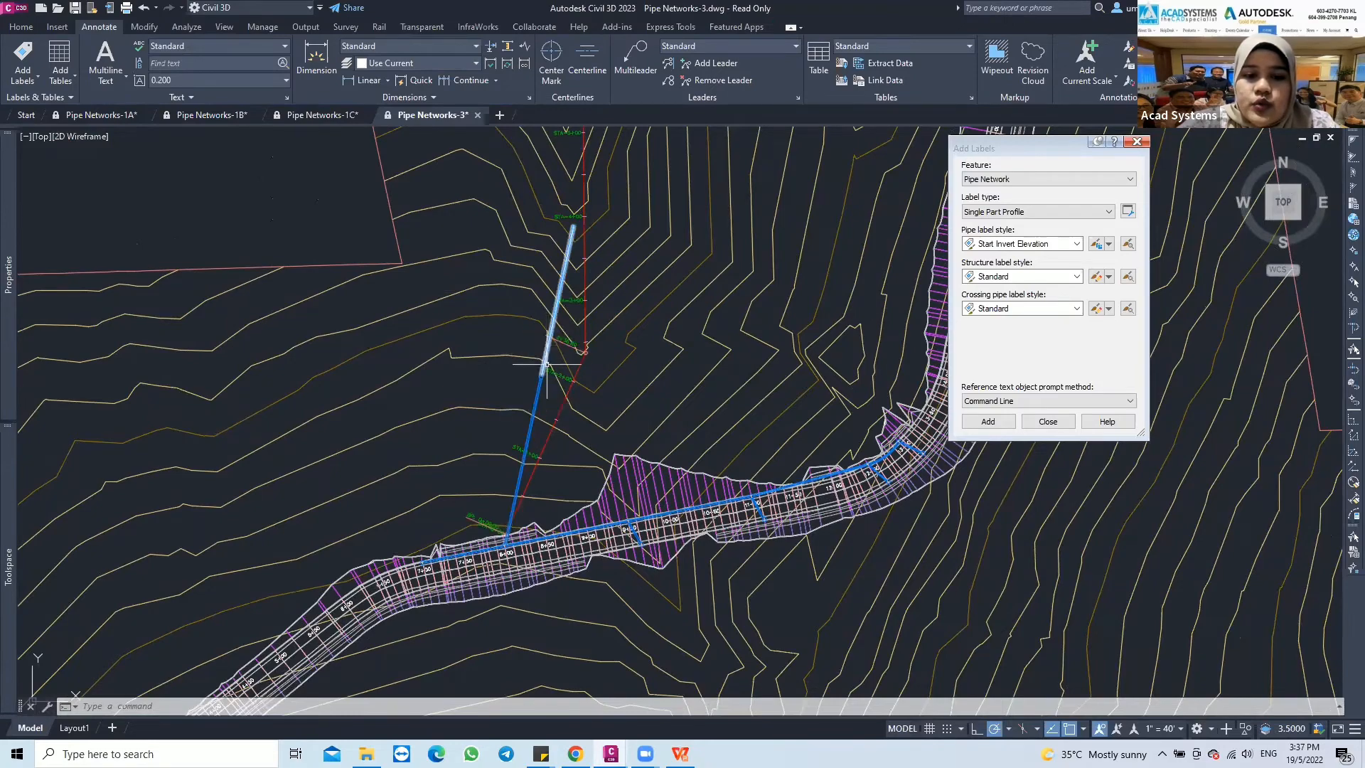
{"action": "scroll", "coordinate": [545, 380], "scroll_direction": "up", "scroll_amount": 3}
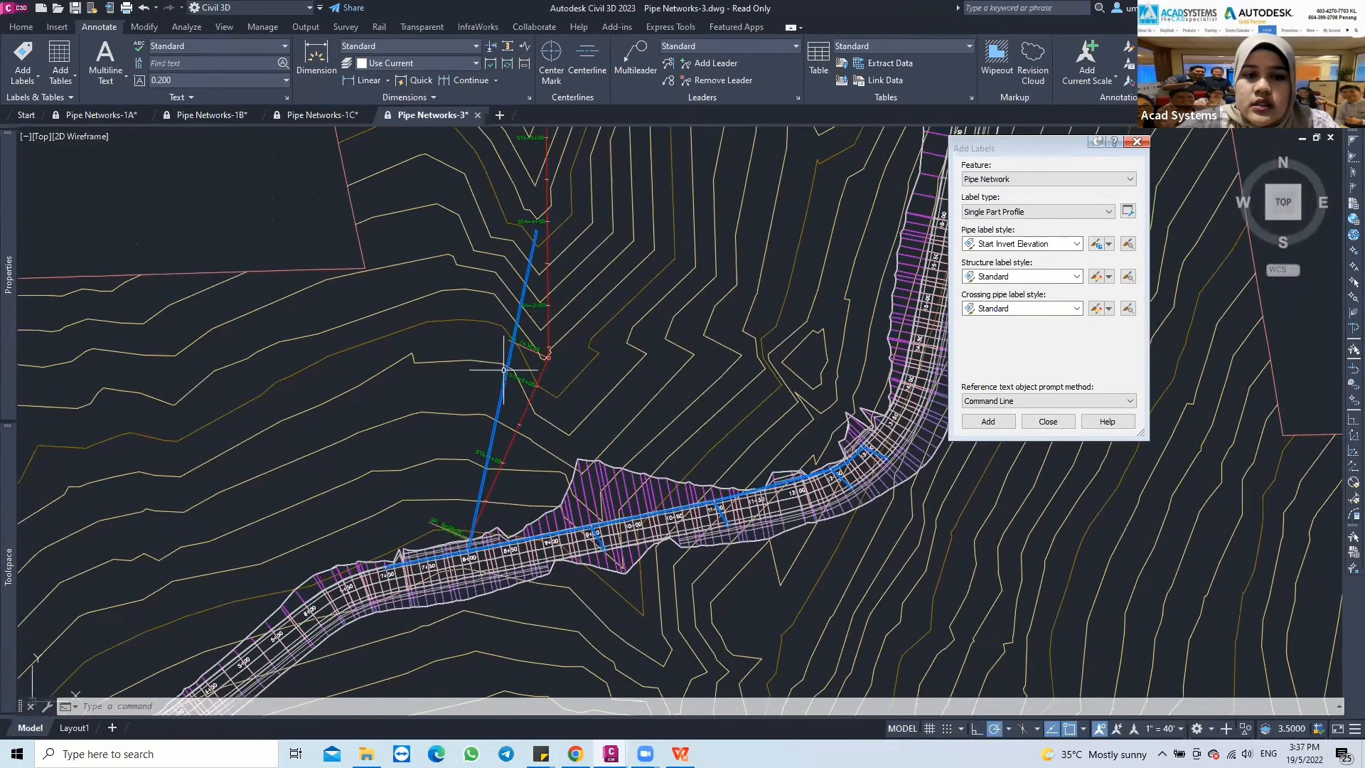
{"action": "middle_click_drag", "start_coordinate": [503, 359], "coordinate": [482, 378]}
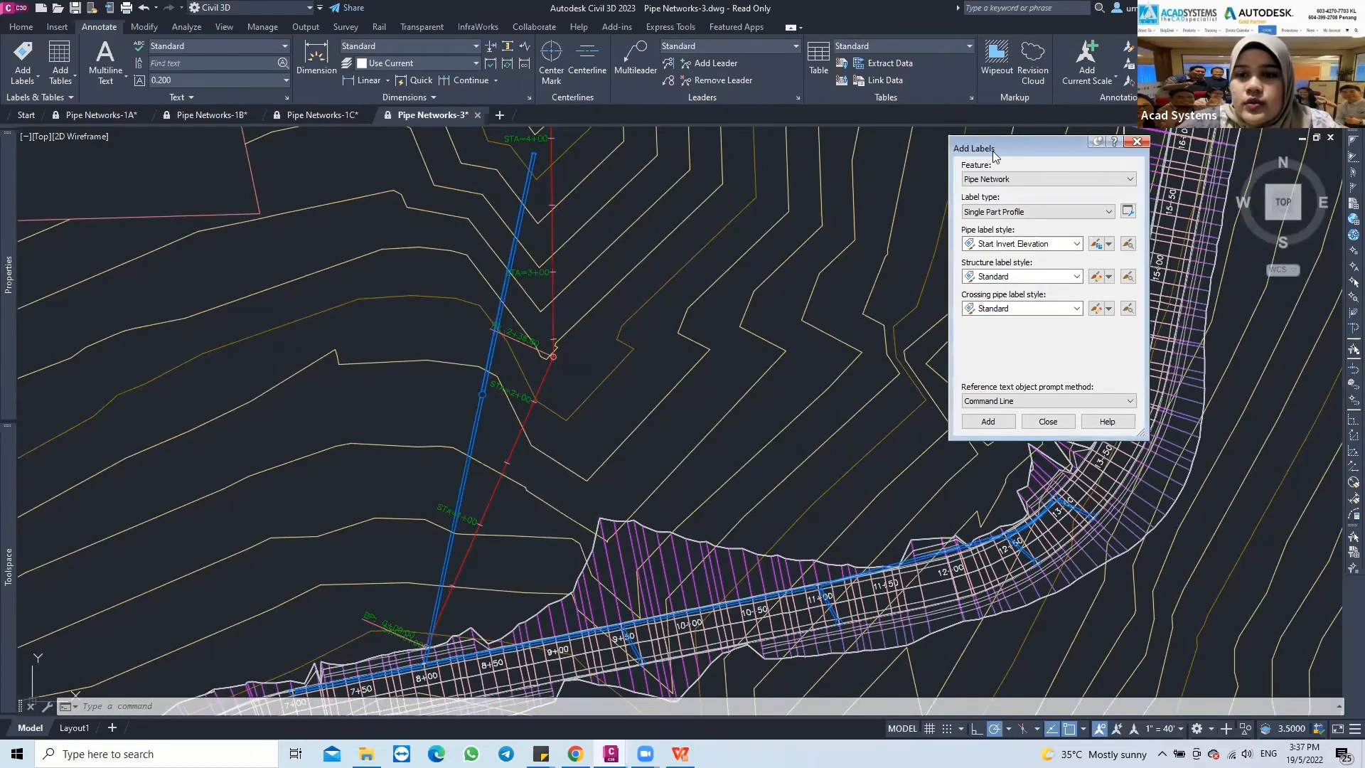
{"action": "left_click", "coordinate": [1007, 209]}
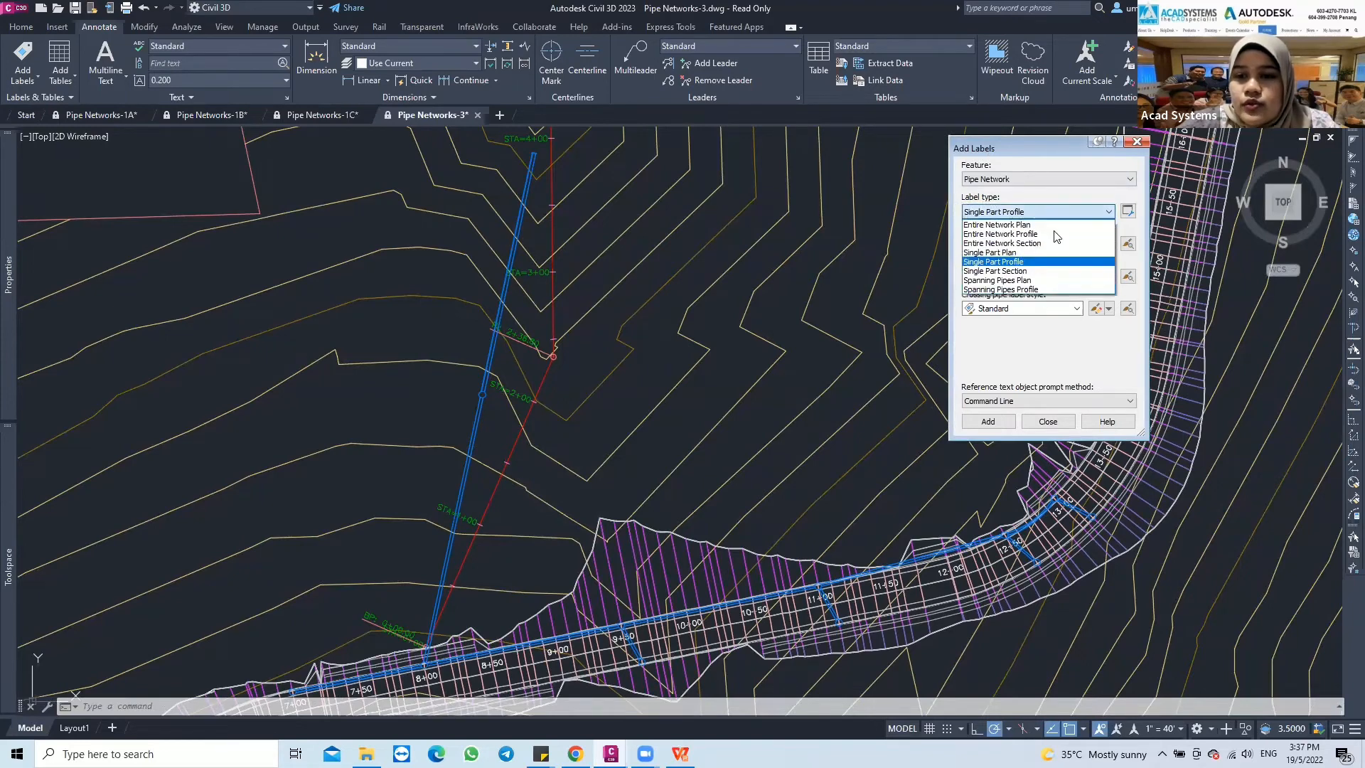
{"action": "left_click", "coordinate": [980, 281]}
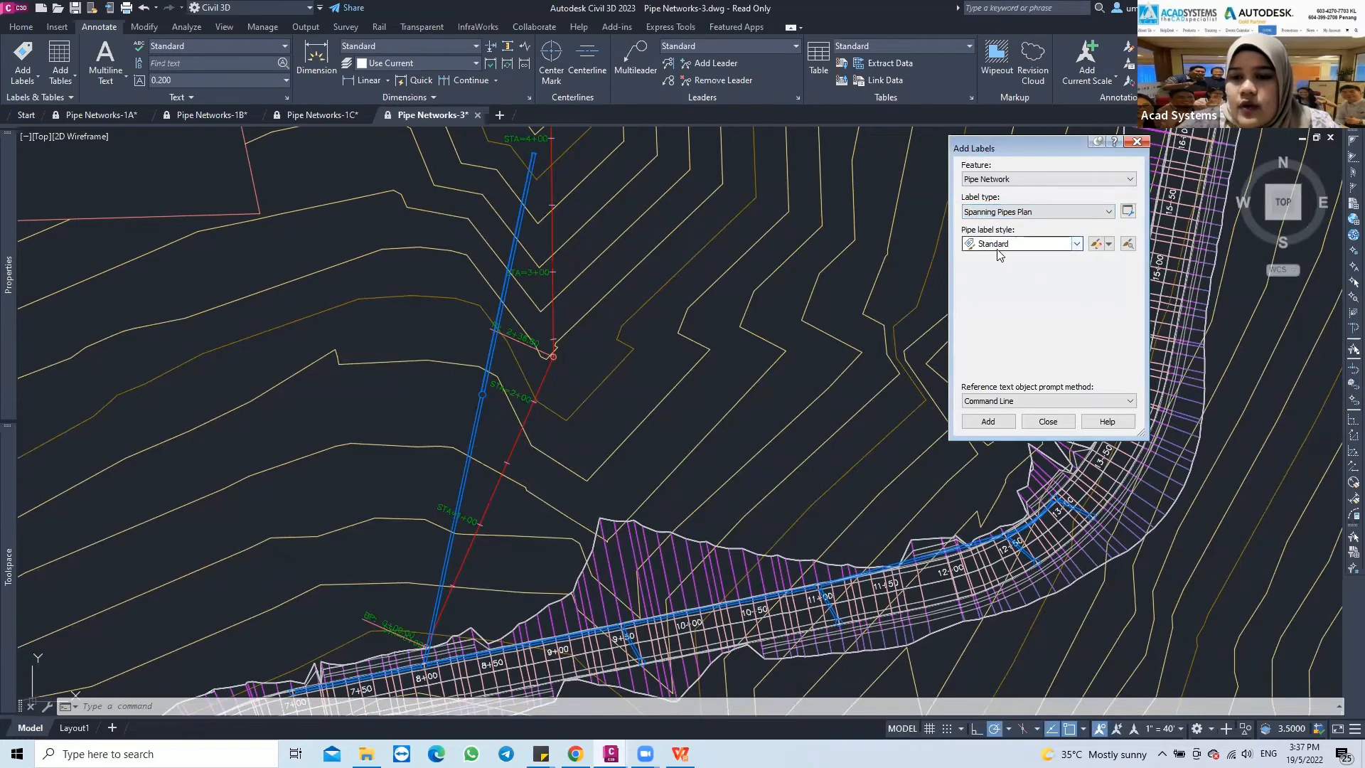
{"action": "left_click", "coordinate": [1078, 244]}
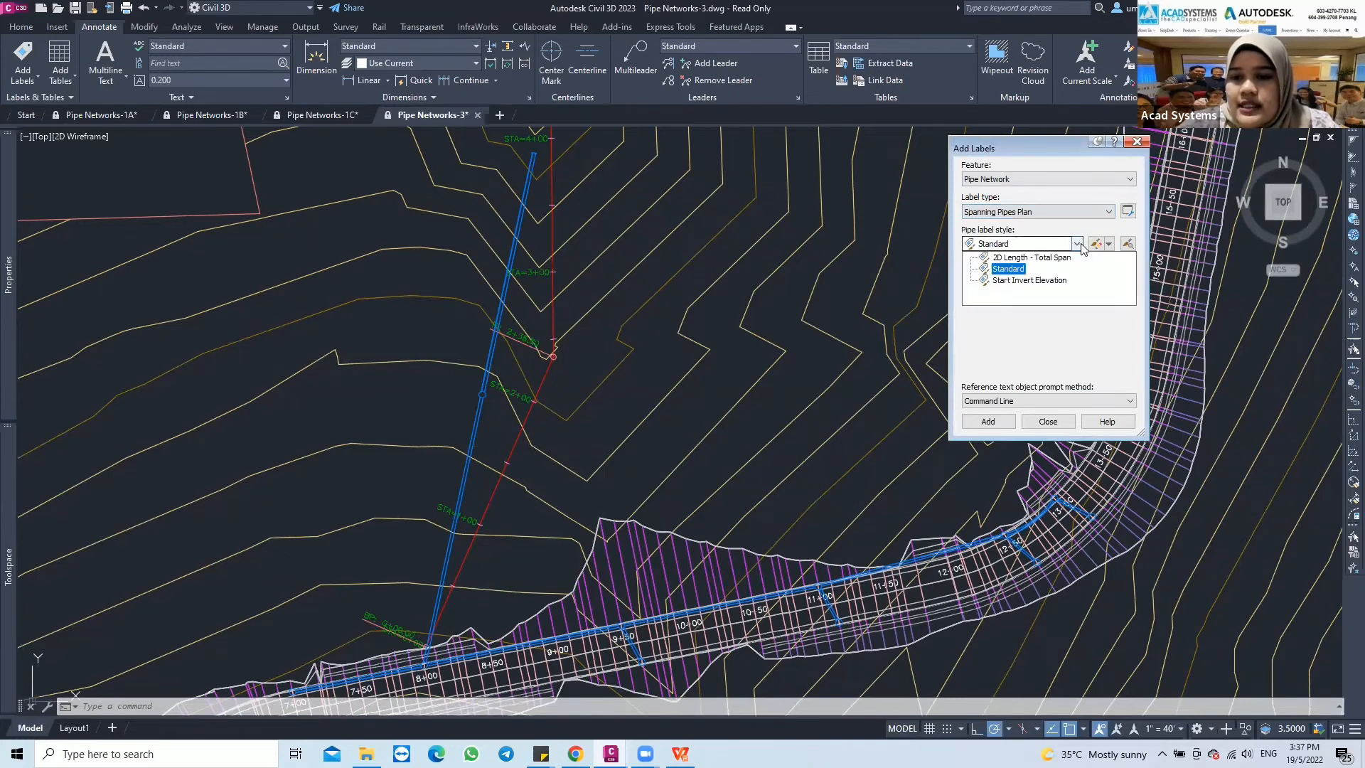
{"action": "left_click", "coordinate": [1033, 258]}
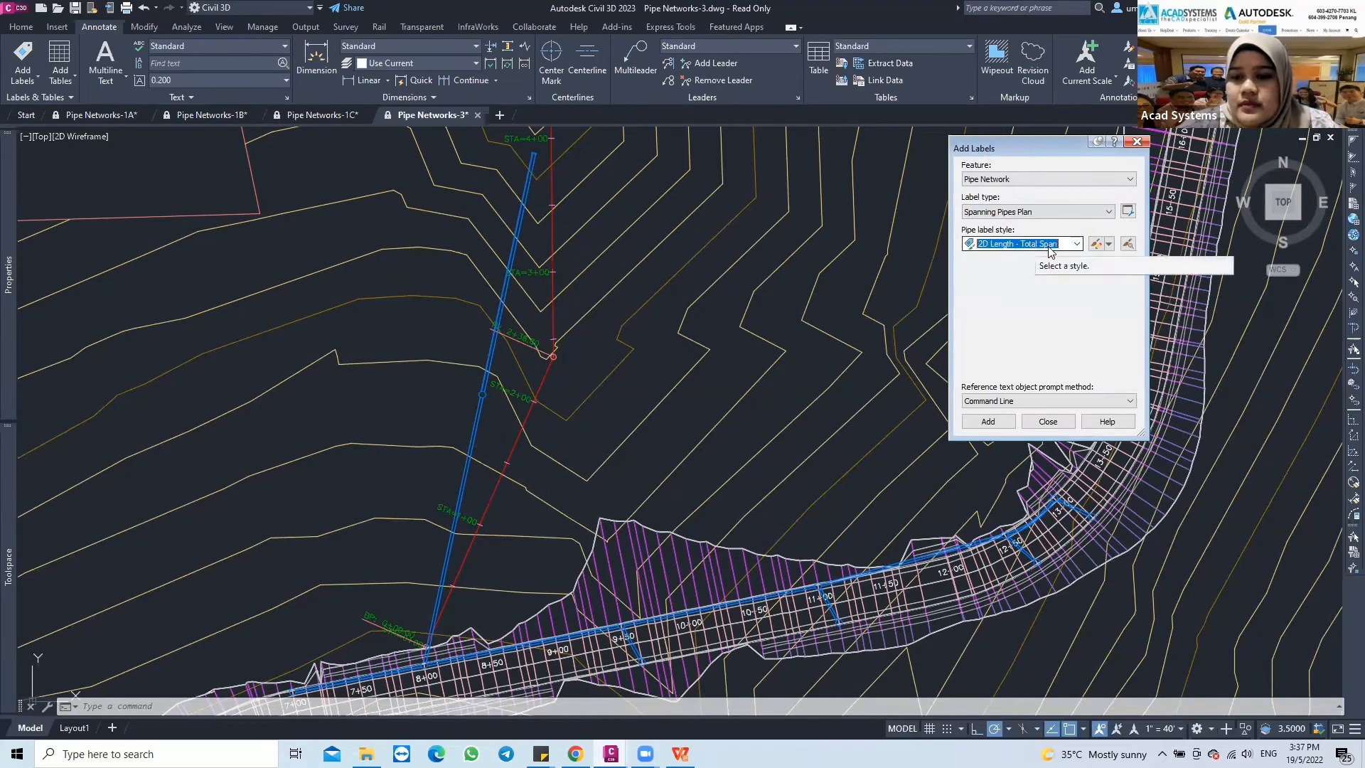
Add a total span length label covering the two connected pipes running away from station 8+00, placed on the pipe nearer the road
{"action": "left_click", "coordinate": [991, 423]}
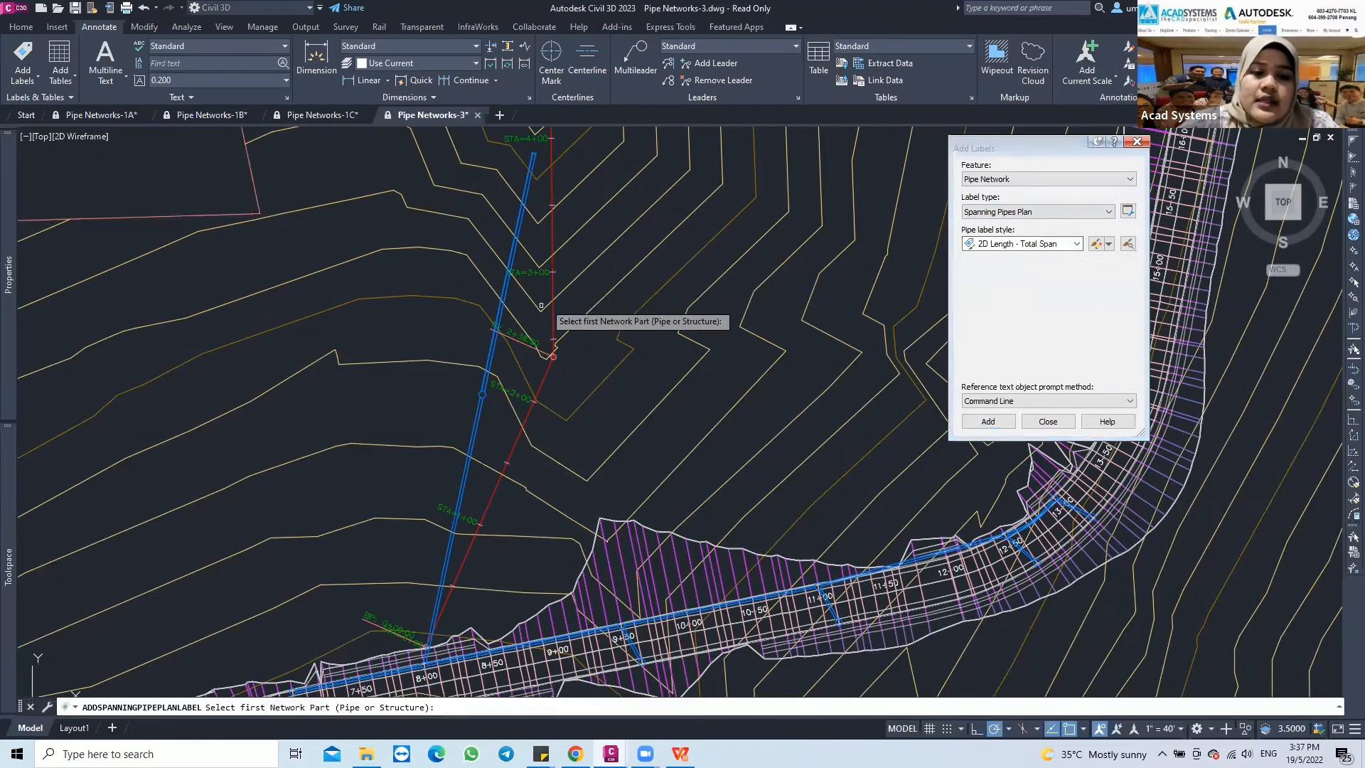
{"action": "left_click", "coordinate": [464, 470]}
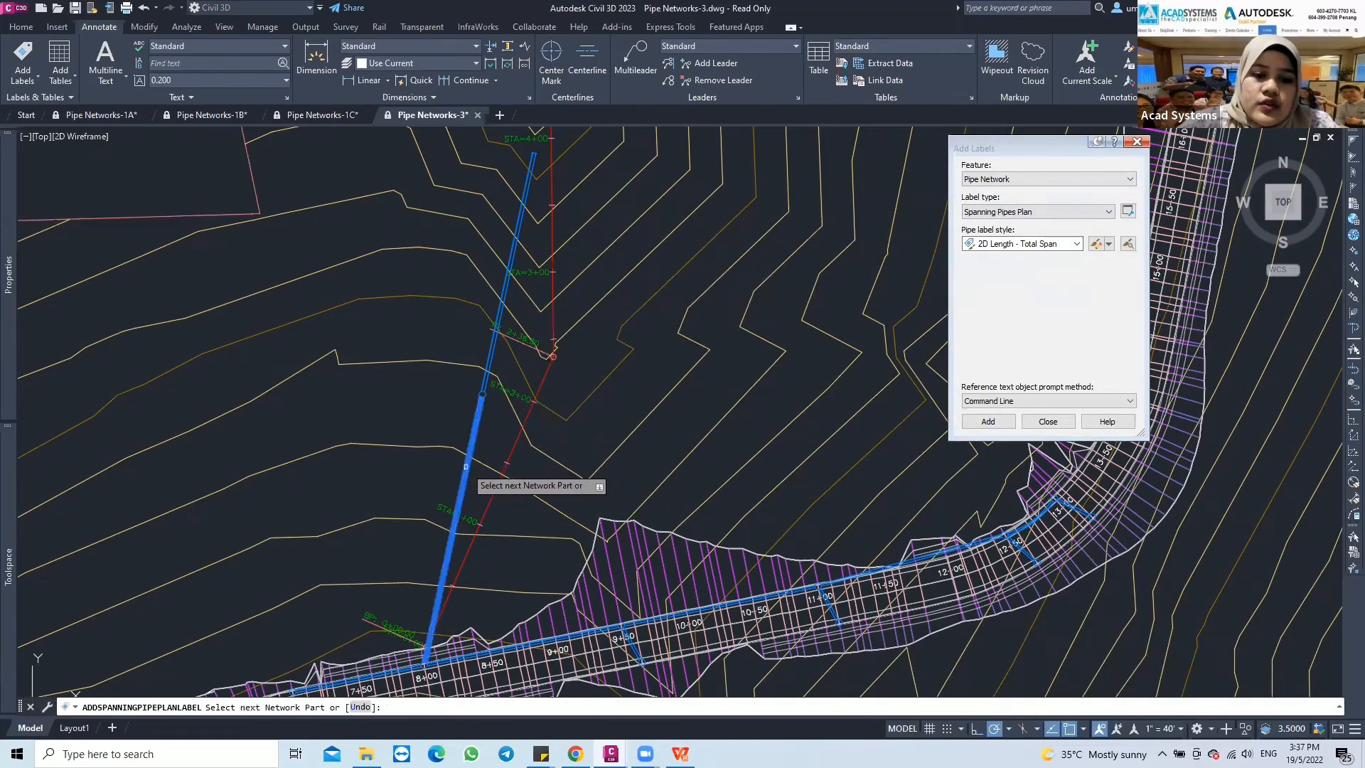
{"action": "left_click", "coordinate": [491, 345]}
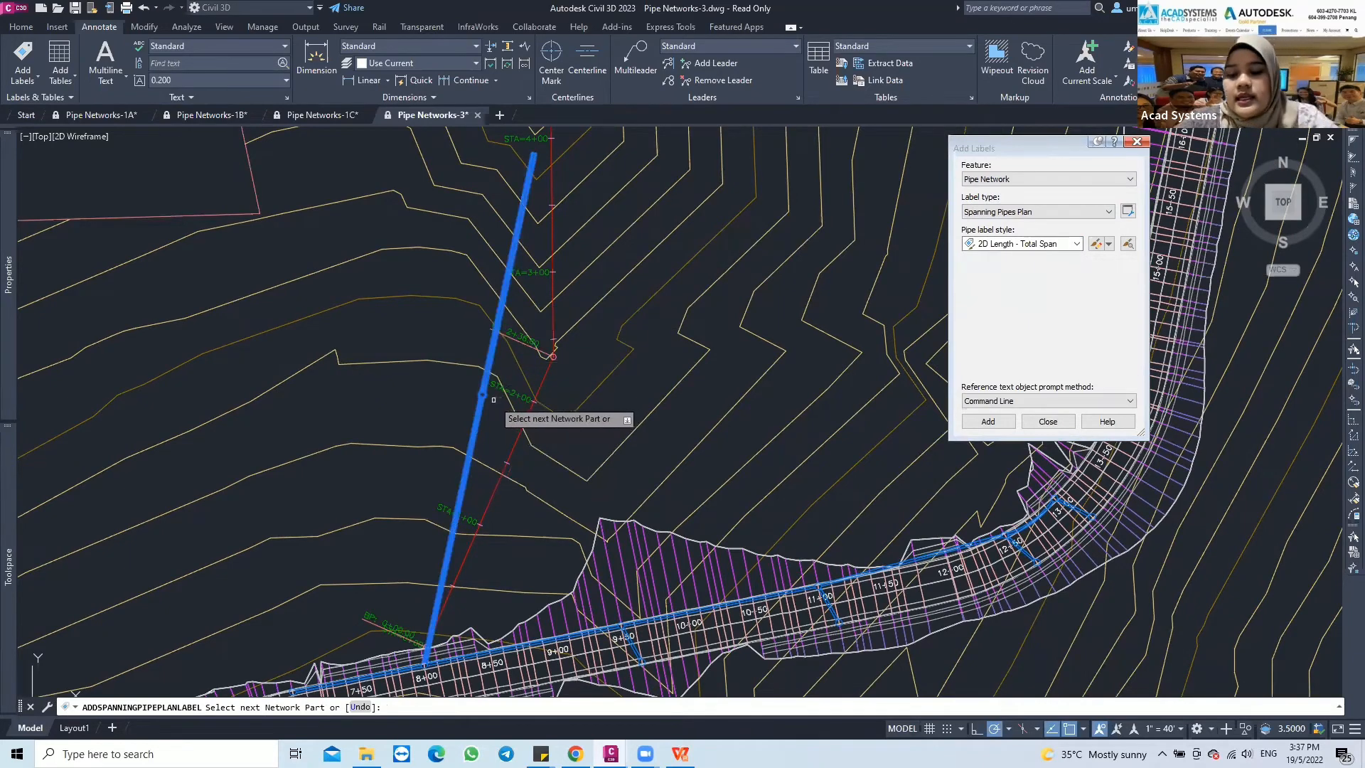
{"action": "key", "text": "Return"}
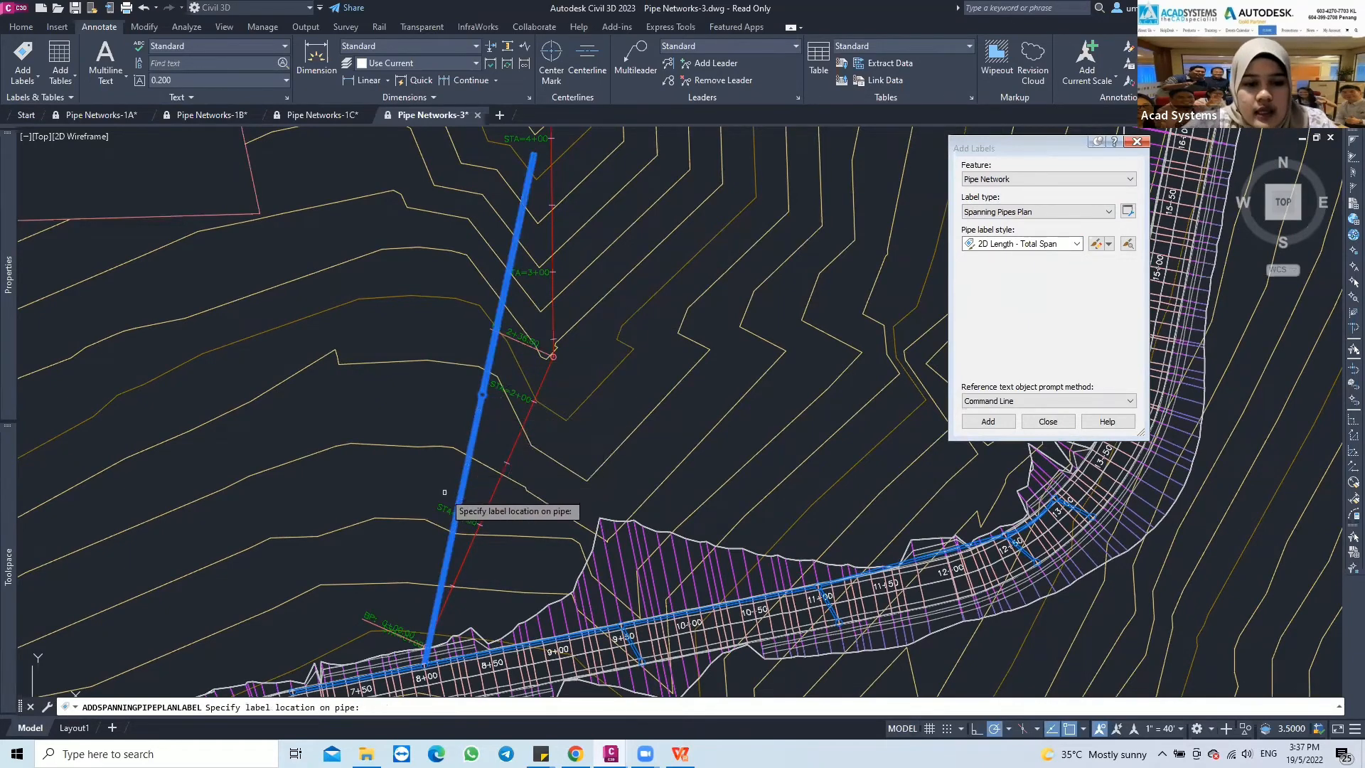
{"action": "scroll", "coordinate": [444, 492], "scroll_direction": "up", "scroll_amount": 4}
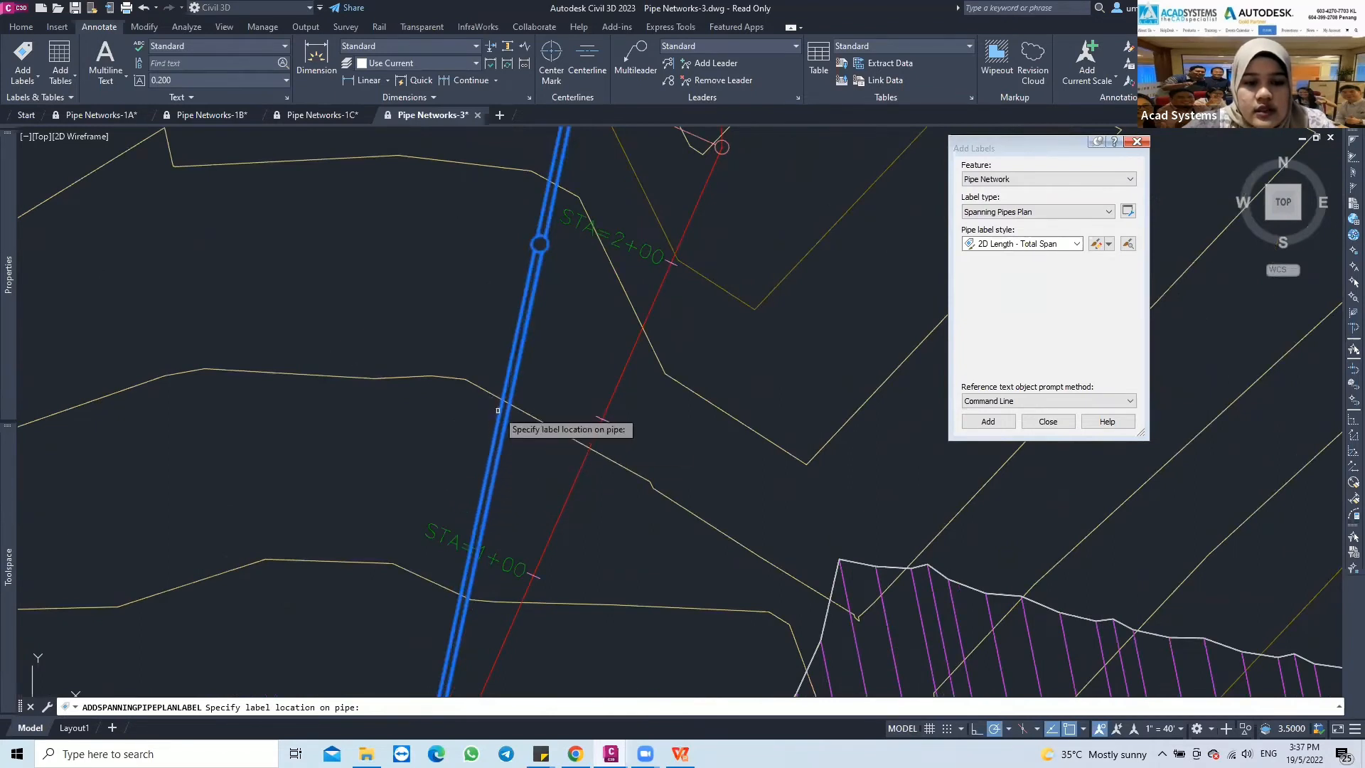
{"action": "left_click", "coordinate": [498, 411]}
{"action": "scroll", "coordinate": [498, 411], "scroll_direction": "down", "scroll_amount": 2}
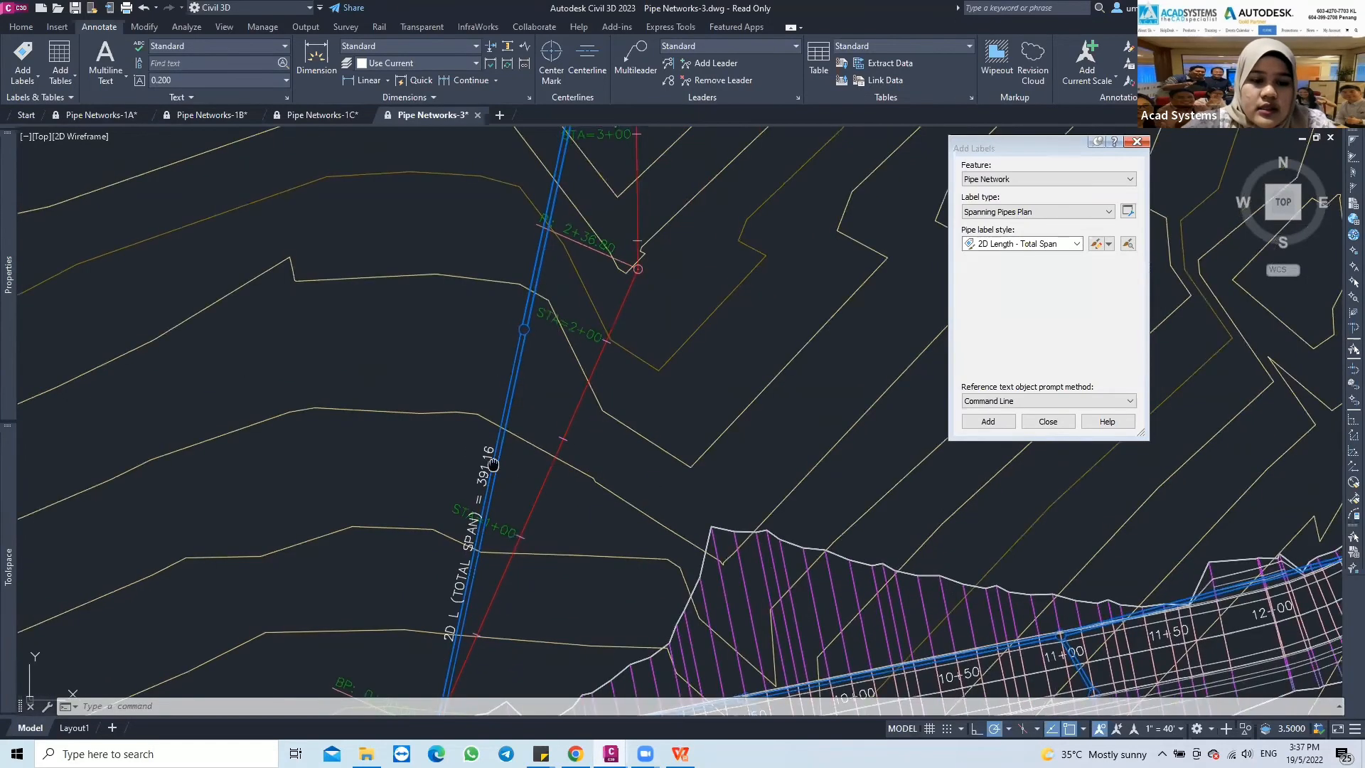
Examine the total span label and which of the two connected pipes its length covers
{"action": "middle_click_drag", "start_coordinate": [436, 548], "coordinate": [420, 513]}
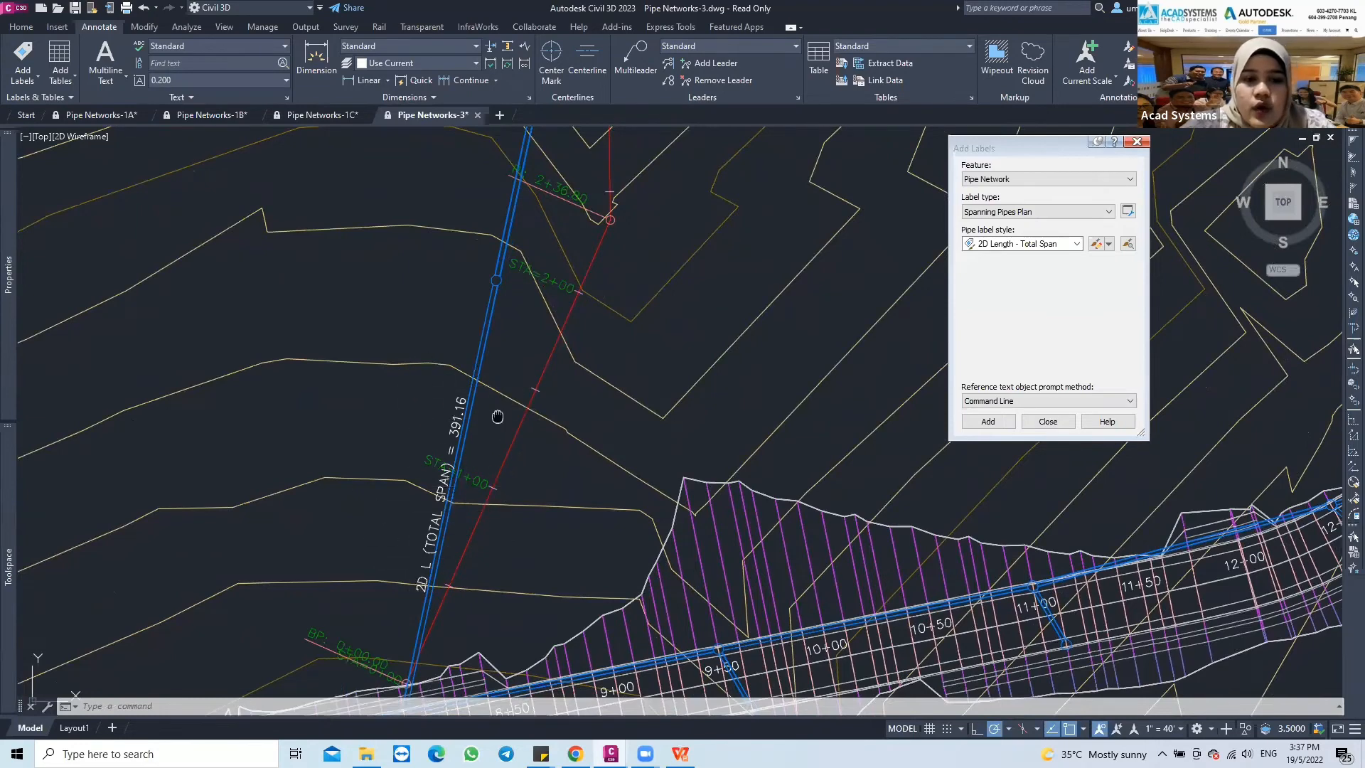
{"action": "middle_click_drag", "start_coordinate": [498, 416], "coordinate": [489, 428]}
{"action": "scroll", "coordinate": [475, 377], "scroll_direction": "down", "scroll_amount": 2}
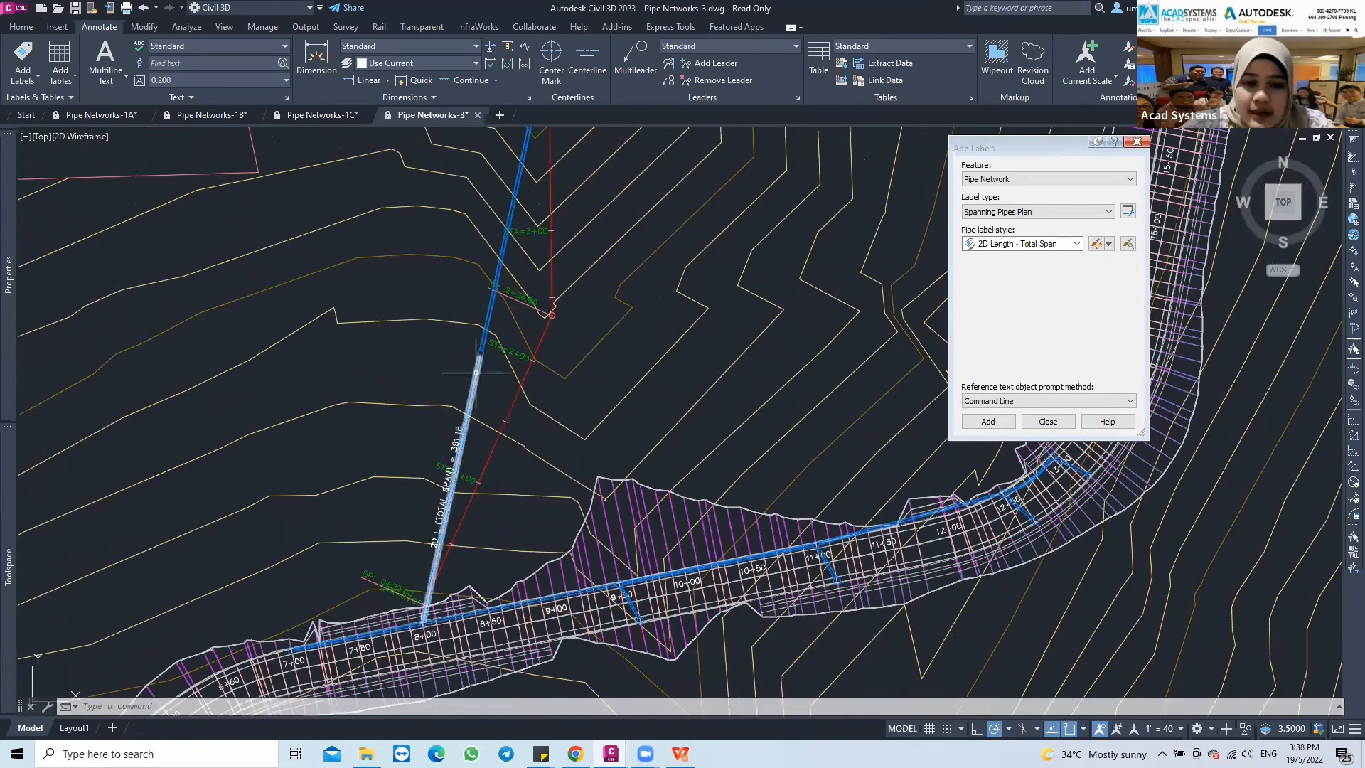
{"action": "scroll", "coordinate": [448, 453], "scroll_direction": "up", "scroll_amount": 3}
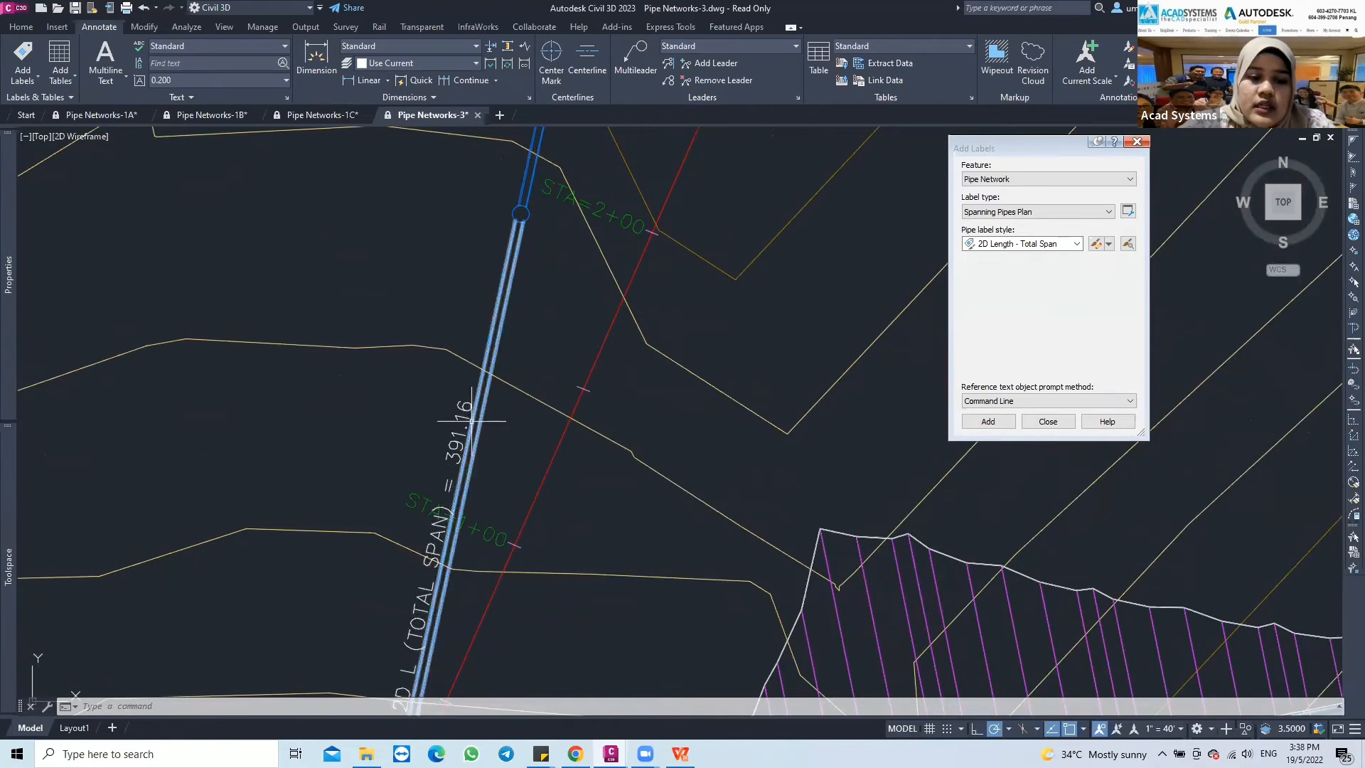
{"action": "scroll", "coordinate": [475, 412], "scroll_direction": "down", "scroll_amount": 1}
{"action": "middle_click_drag", "start_coordinate": [477, 402], "coordinate": [461, 460]}
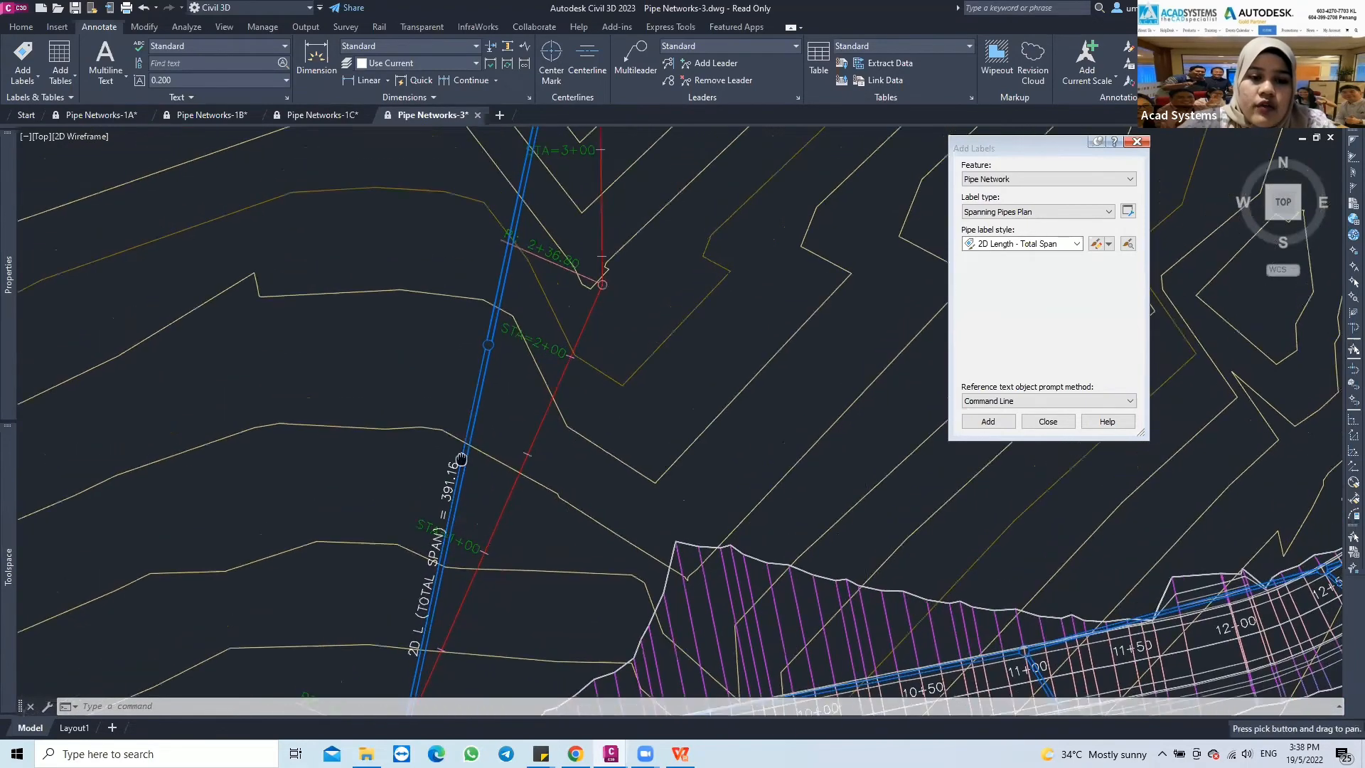
{"action": "scroll", "coordinate": [462, 459], "scroll_direction": "down", "scroll_amount": 2}
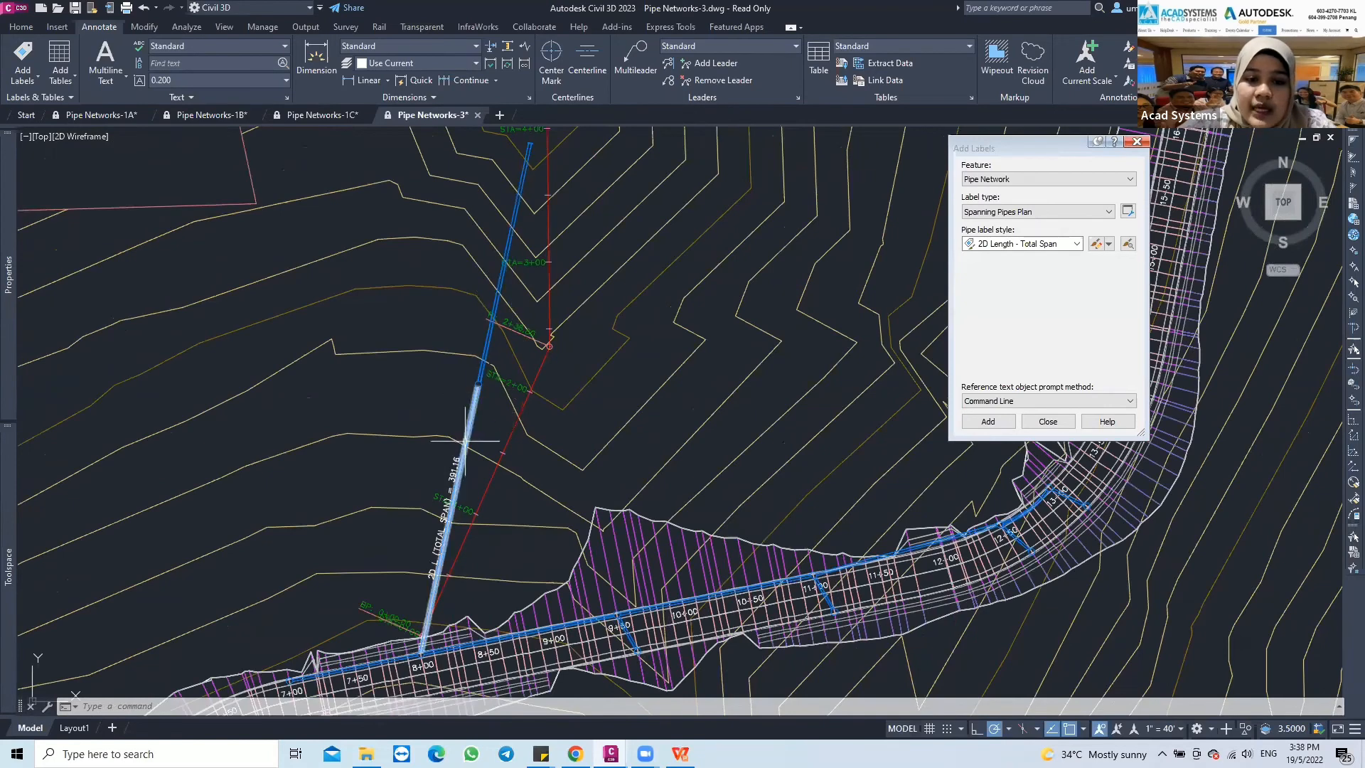
{"action": "scroll", "coordinate": [448, 491], "scroll_direction": "up", "scroll_amount": 2}
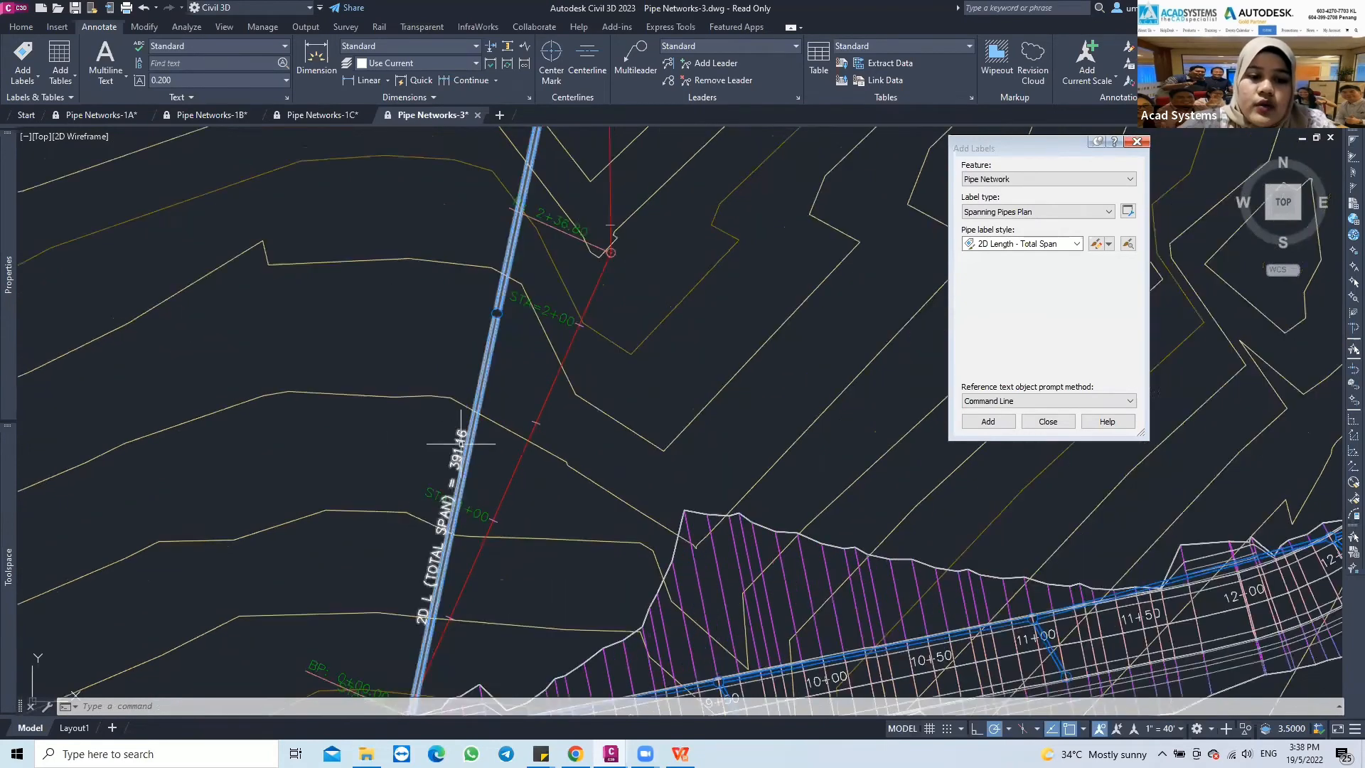
{"action": "scroll", "coordinate": [473, 446], "scroll_direction": "down", "scroll_amount": 1}
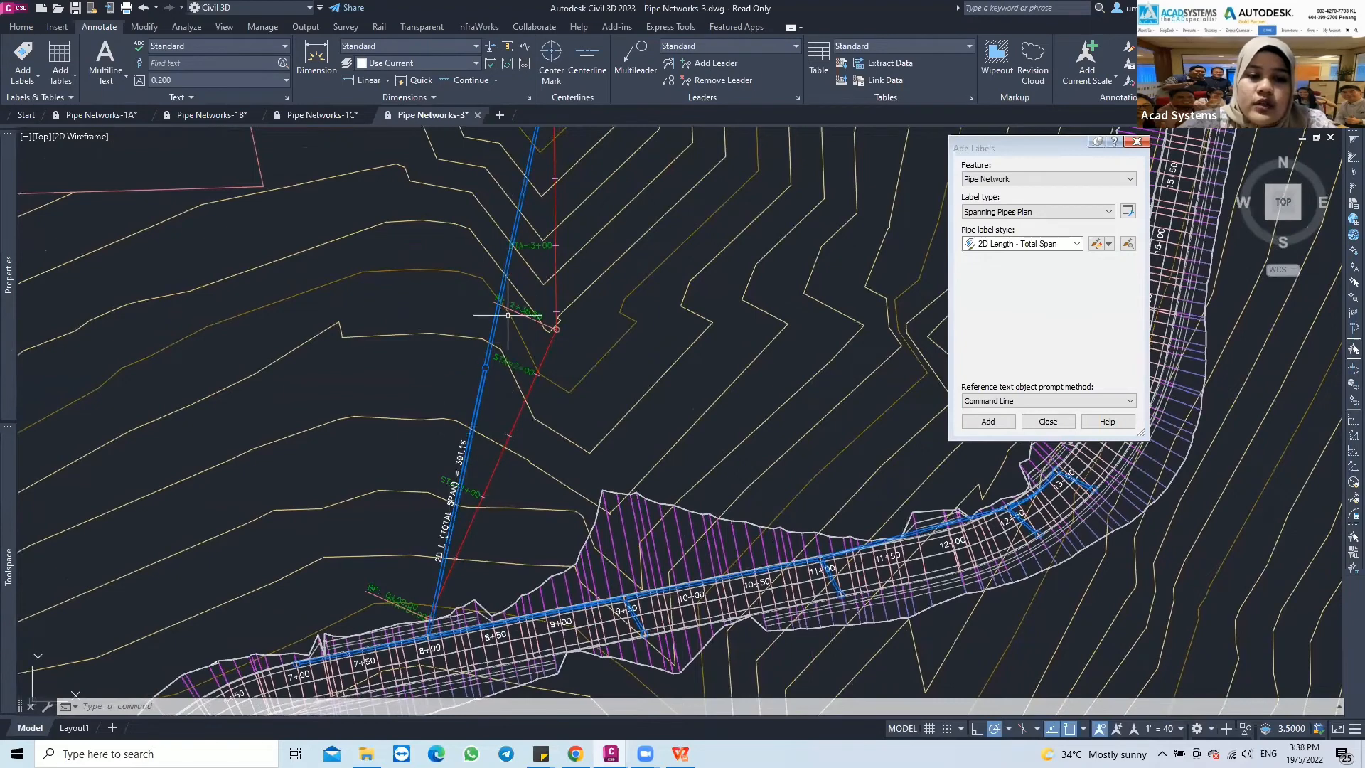
Slide the total span label along the pipe run to the structure where the two pipes meet, near STA=2+00
{"action": "left_click", "coordinate": [454, 484]}
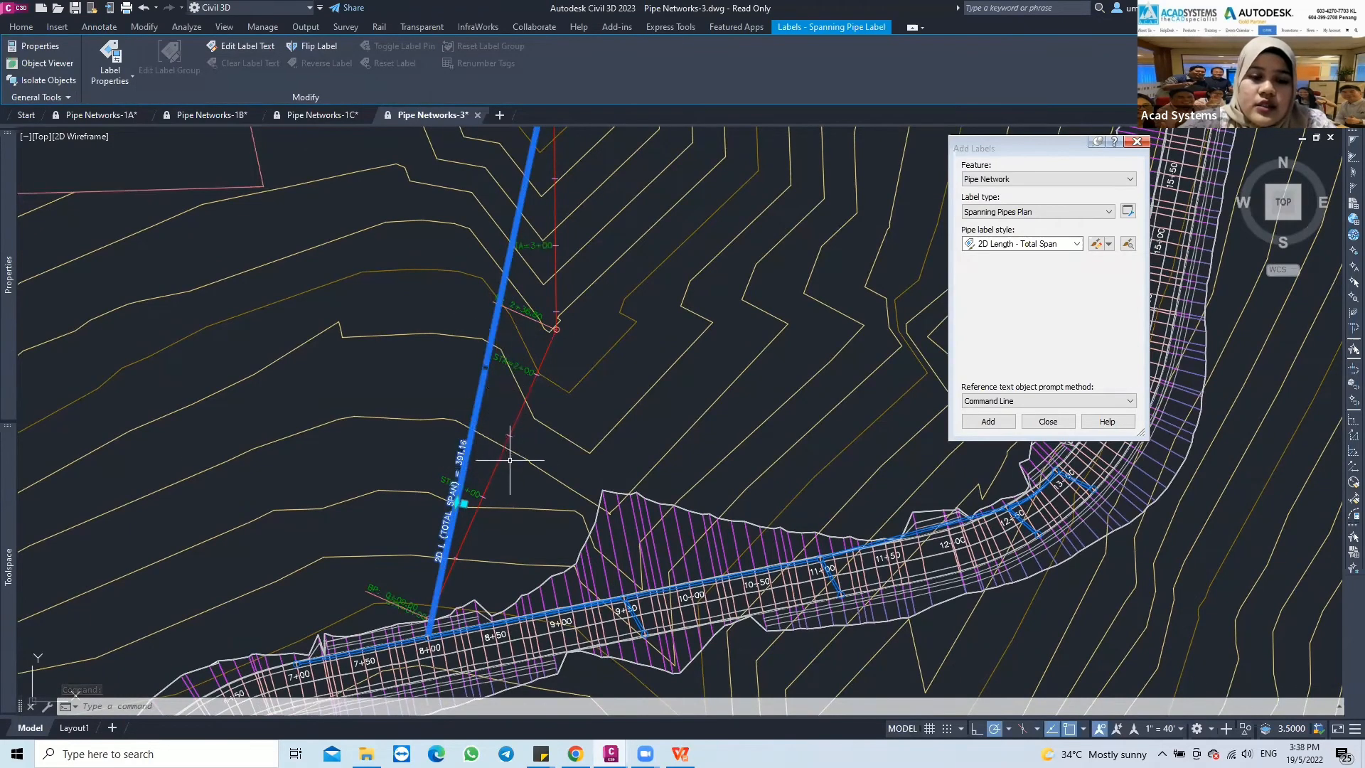
{"action": "key", "text": "Escape"}
{"action": "left_click", "coordinate": [459, 505]}
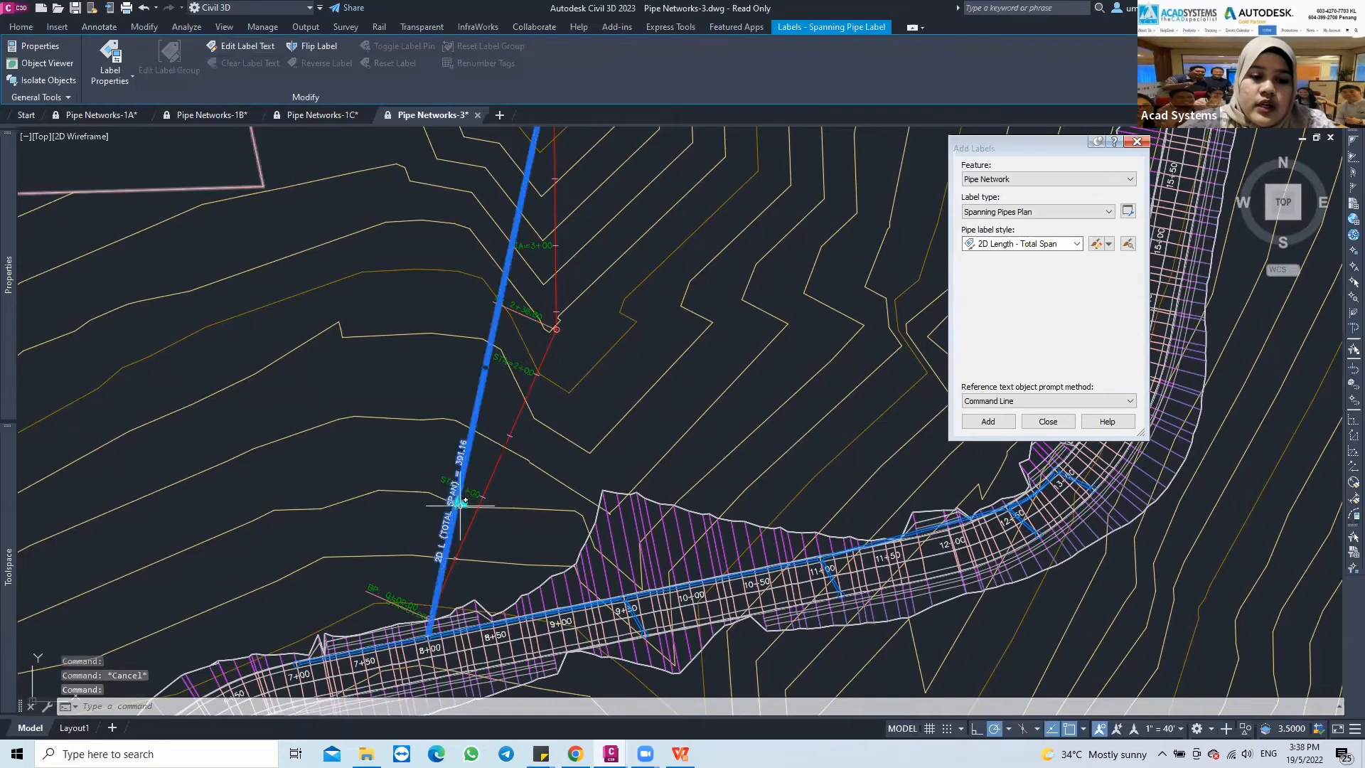
{"action": "left_click", "coordinate": [460, 504]}
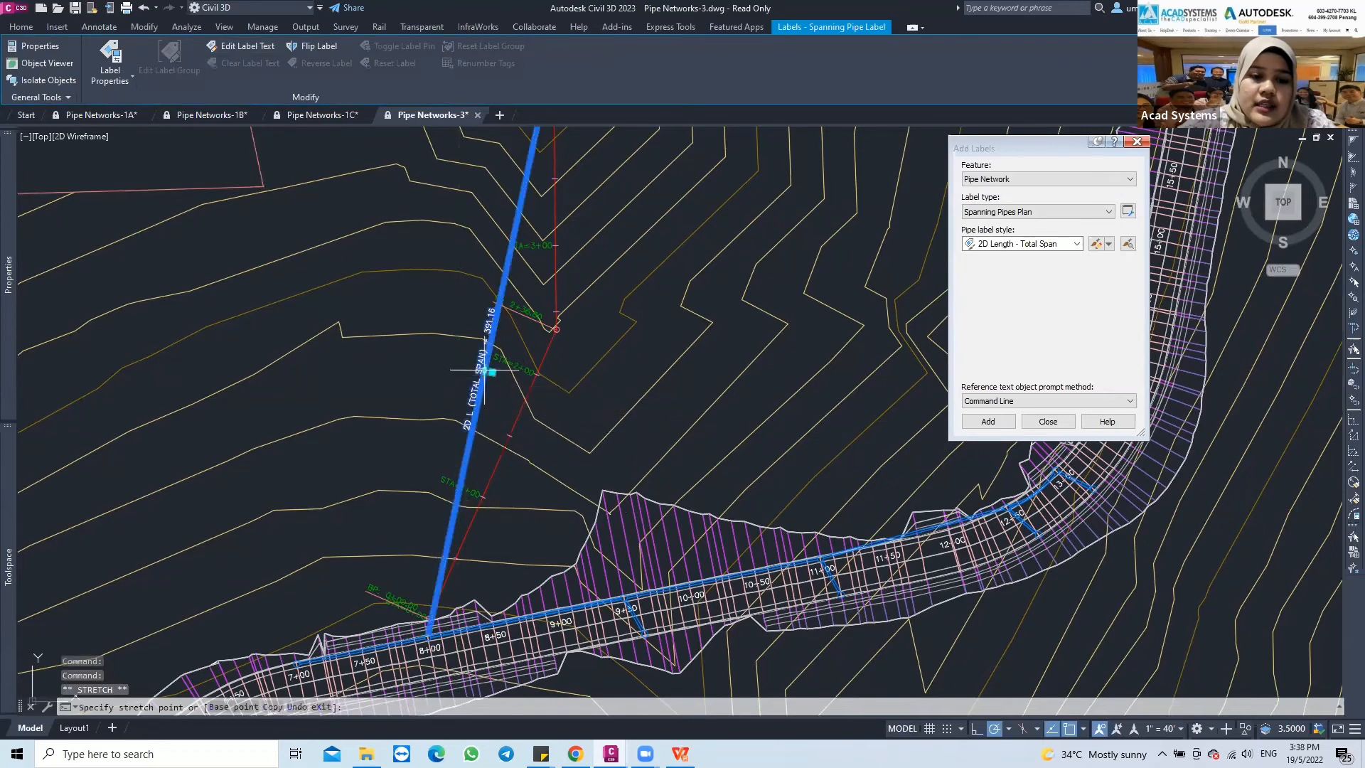
{"action": "key", "text": "Escape"}
{"action": "scroll", "coordinate": [455, 370], "scroll_direction": "down", "scroll_amount": 3}
{"action": "middle_click_drag", "start_coordinate": [454, 469], "coordinate": [455, 375]}
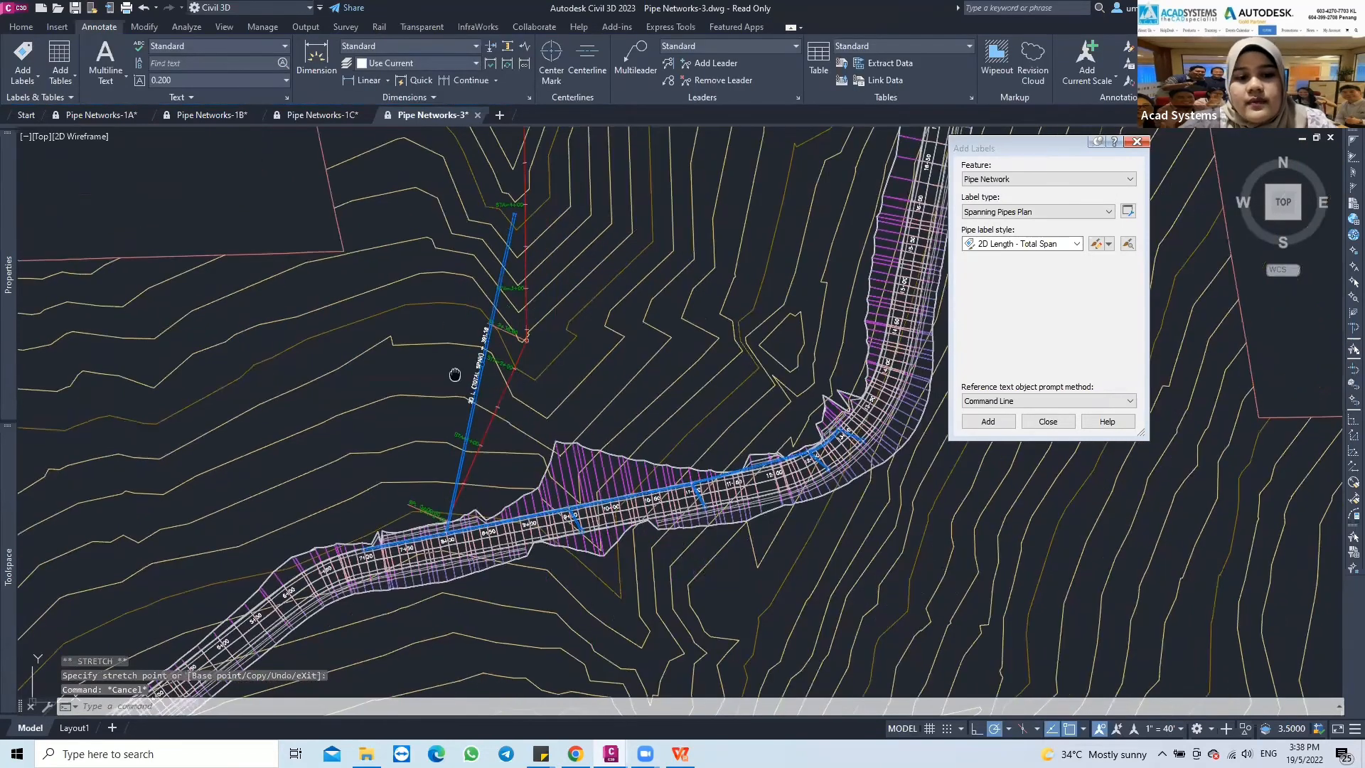
{"action": "scroll", "coordinate": [455, 375], "scroll_direction": "up", "scroll_amount": 3}
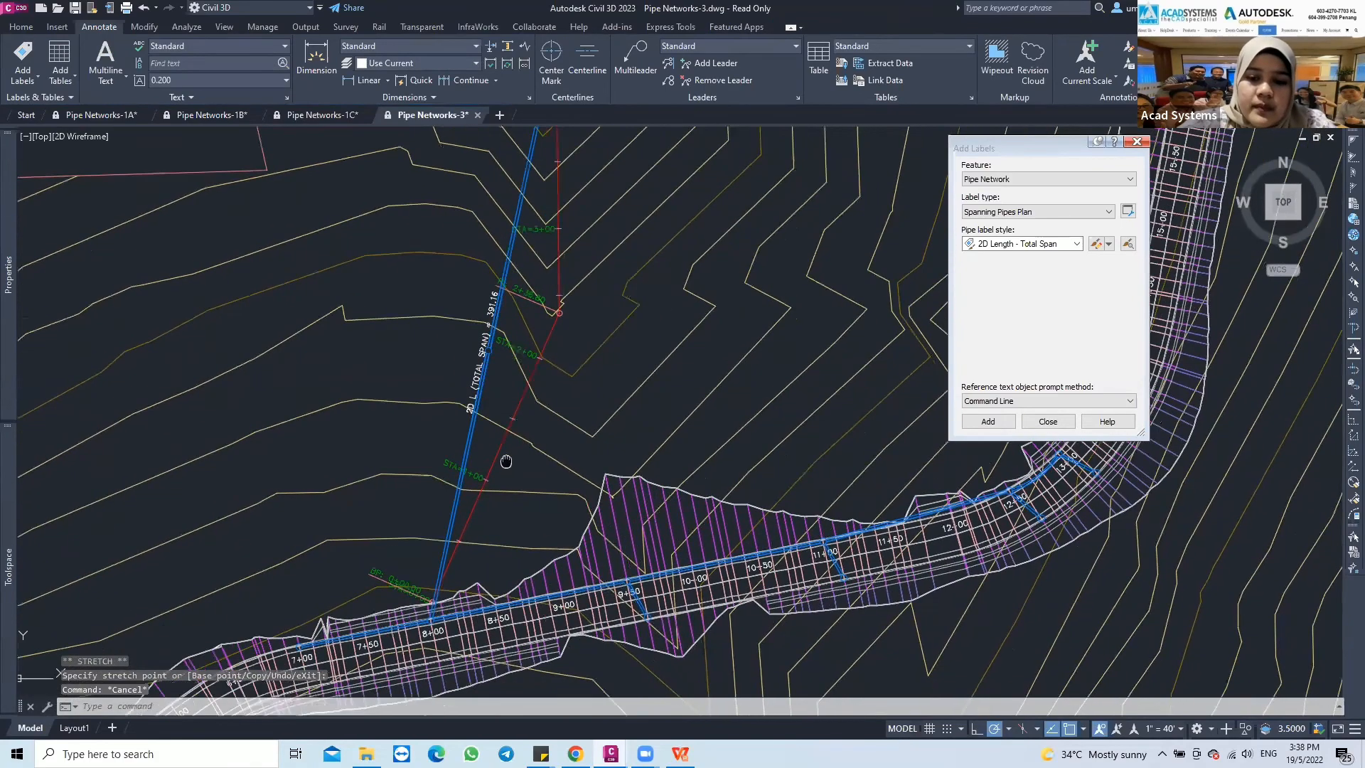
{"action": "mouse_move", "coordinate": [506, 461]}
{"action": "middle_mouse_down"}
{"action": "mouse_move", "coordinate": [454, 410]}
{"action": "mouse_move", "coordinate": [491, 432]}
{"action": "mouse_move", "coordinate": [478, 440]}
{"action": "mouse_move", "coordinate": [488, 450]}
{"action": "middle_mouse_up"}
{"action": "scroll", "coordinate": [407, 451], "scroll_direction": "up", "scroll_amount": 3}
{"action": "scroll", "coordinate": [501, 427], "scroll_direction": "down", "scroll_amount": 3}
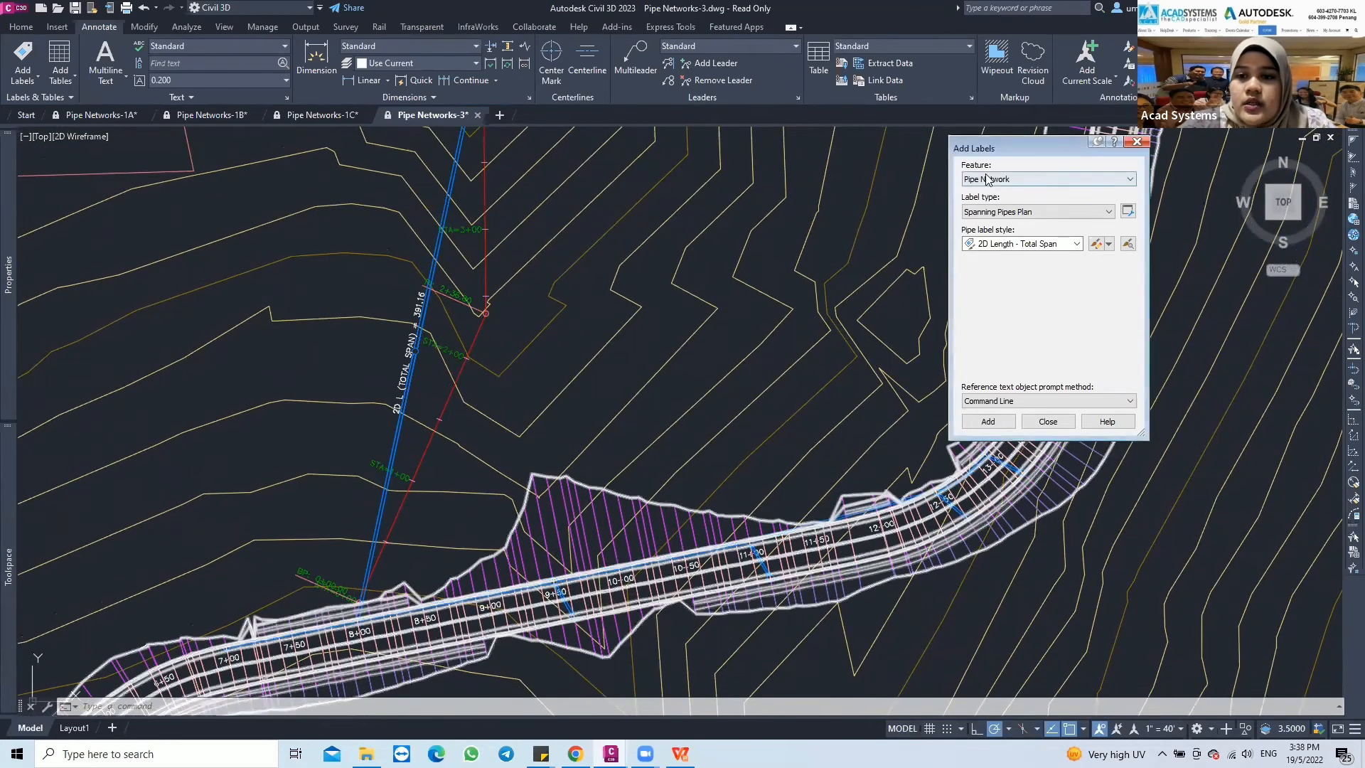
Set the label type to Entire Network Plan and the structure label style to Structure name
{"action": "left_click_drag", "start_coordinate": [980, 148], "coordinate": [1023, 145]}
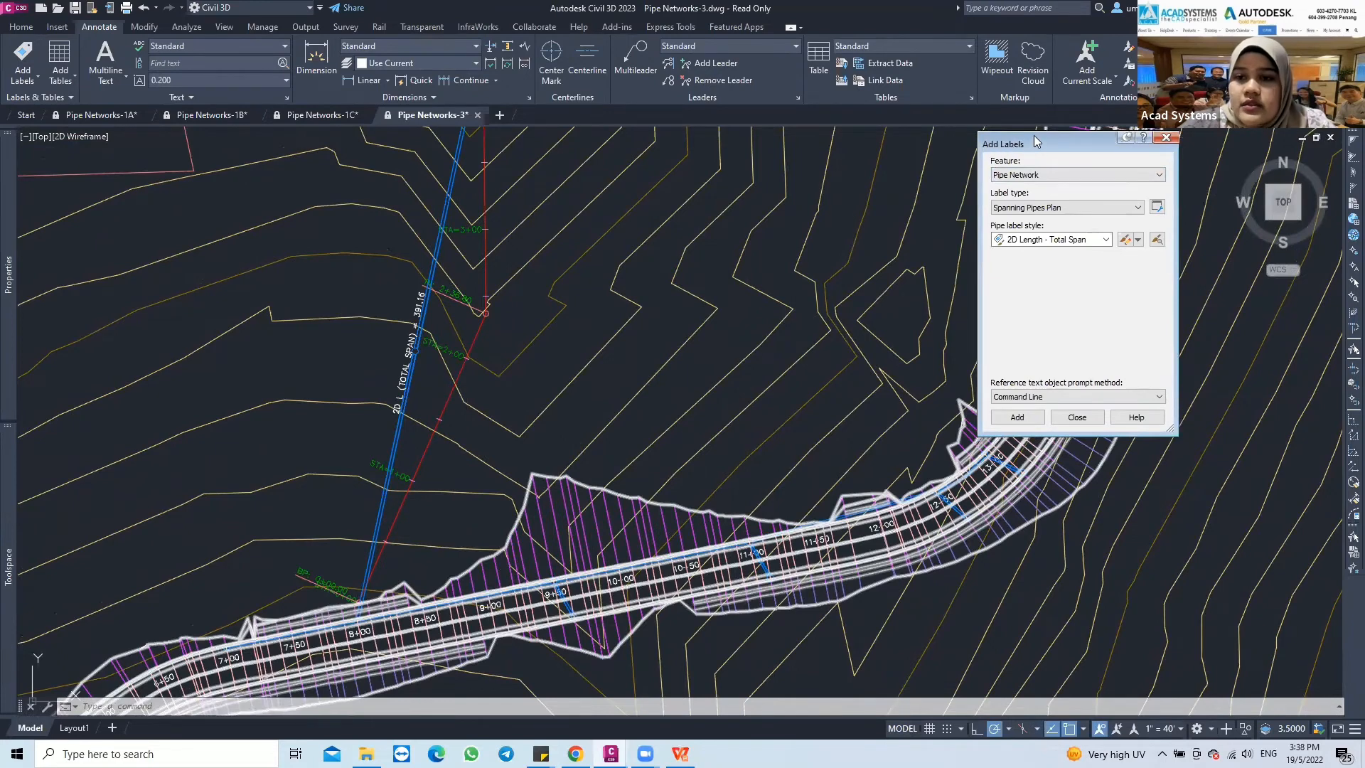
{"action": "left_click", "coordinate": [1025, 211]}
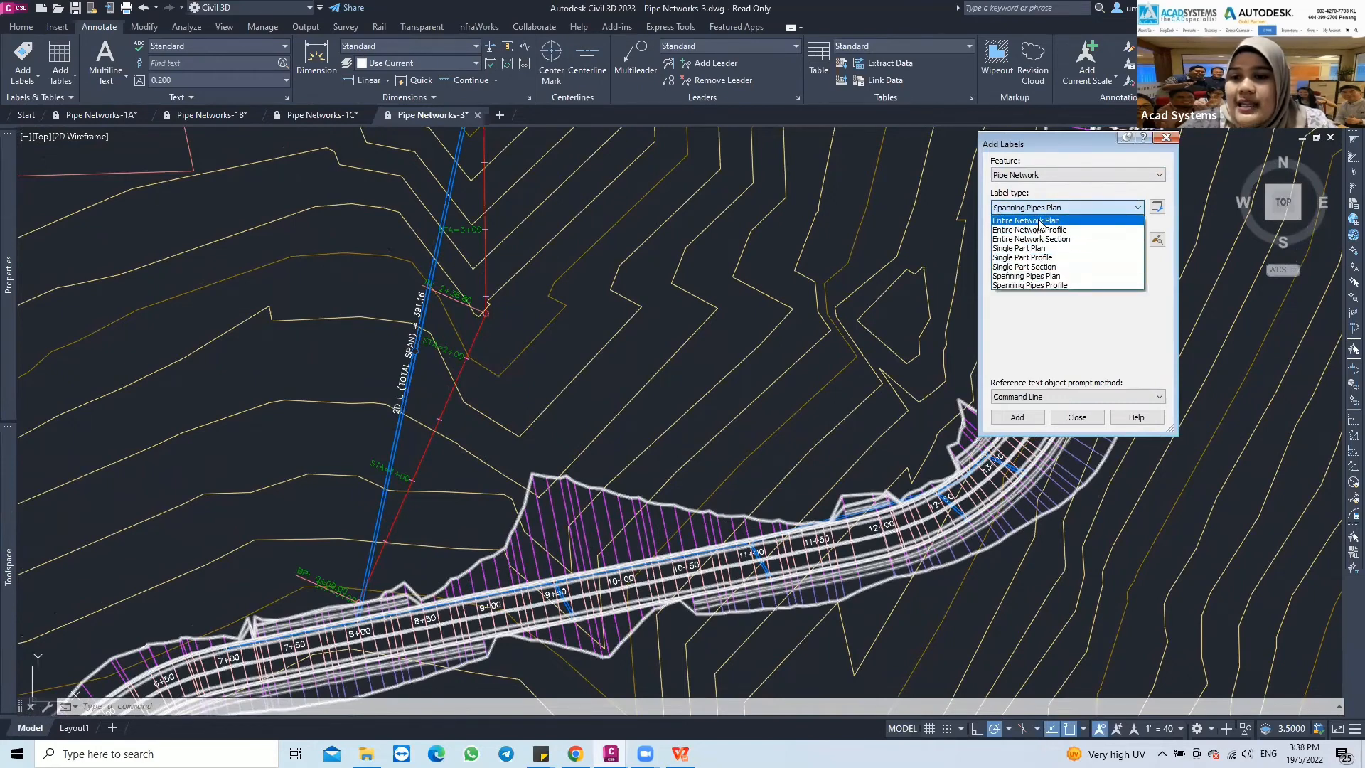
{"action": "left_click", "coordinate": [1040, 221]}
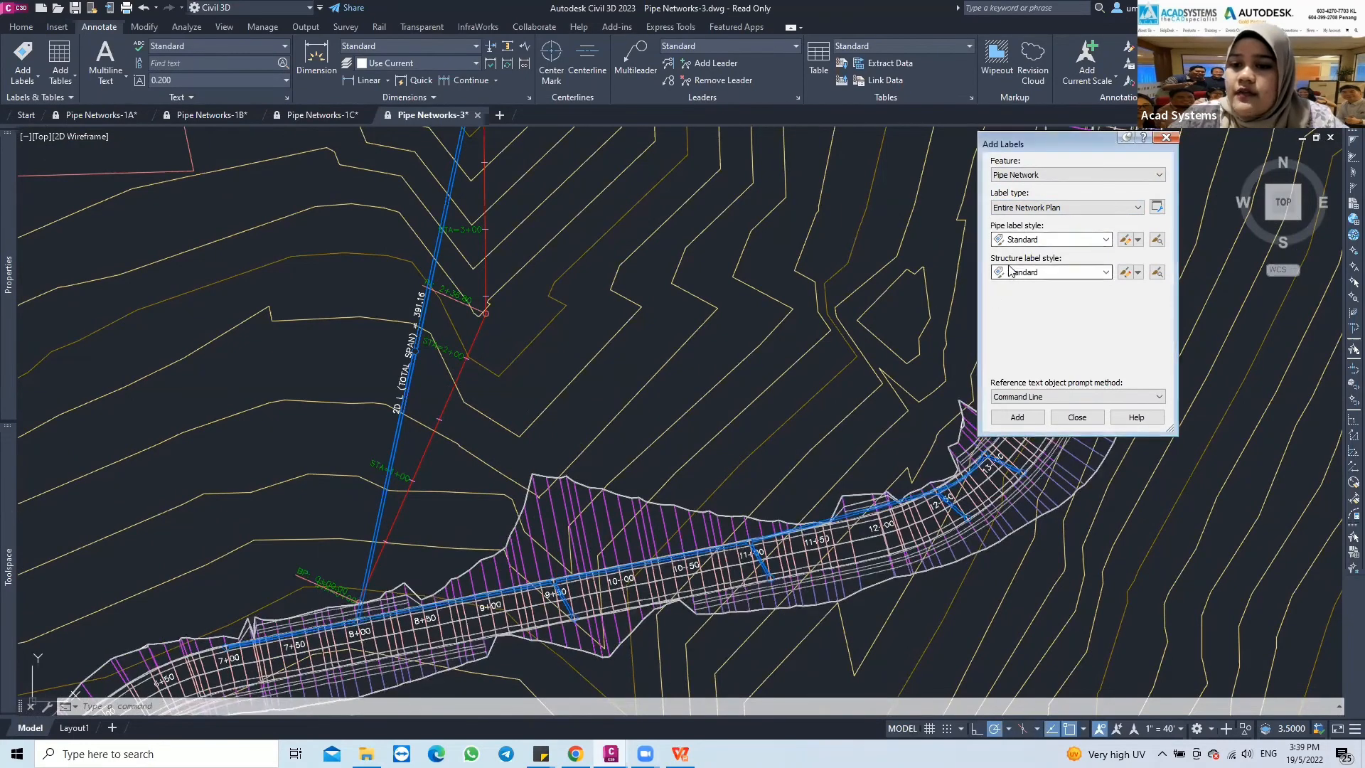
{"action": "left_click", "coordinate": [1103, 274]}
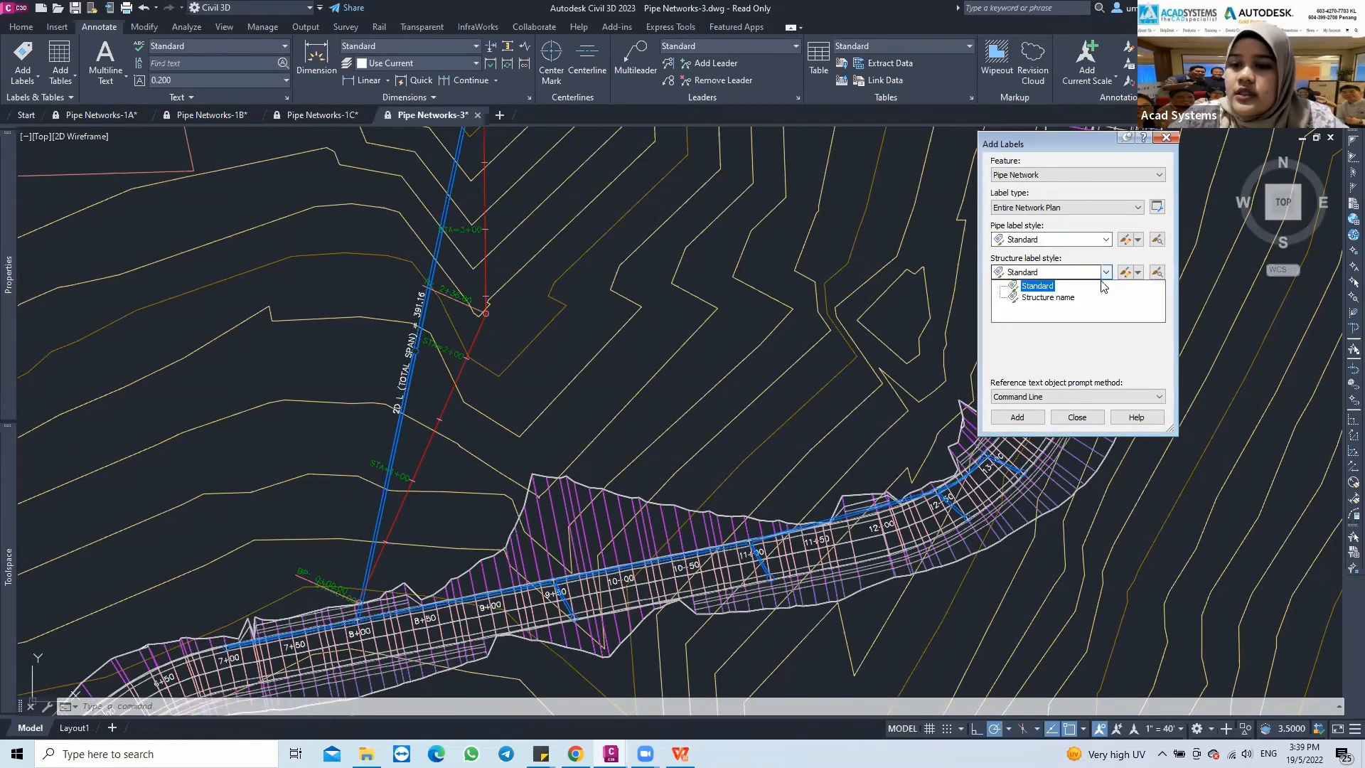
{"action": "left_click", "coordinate": [1033, 298]}
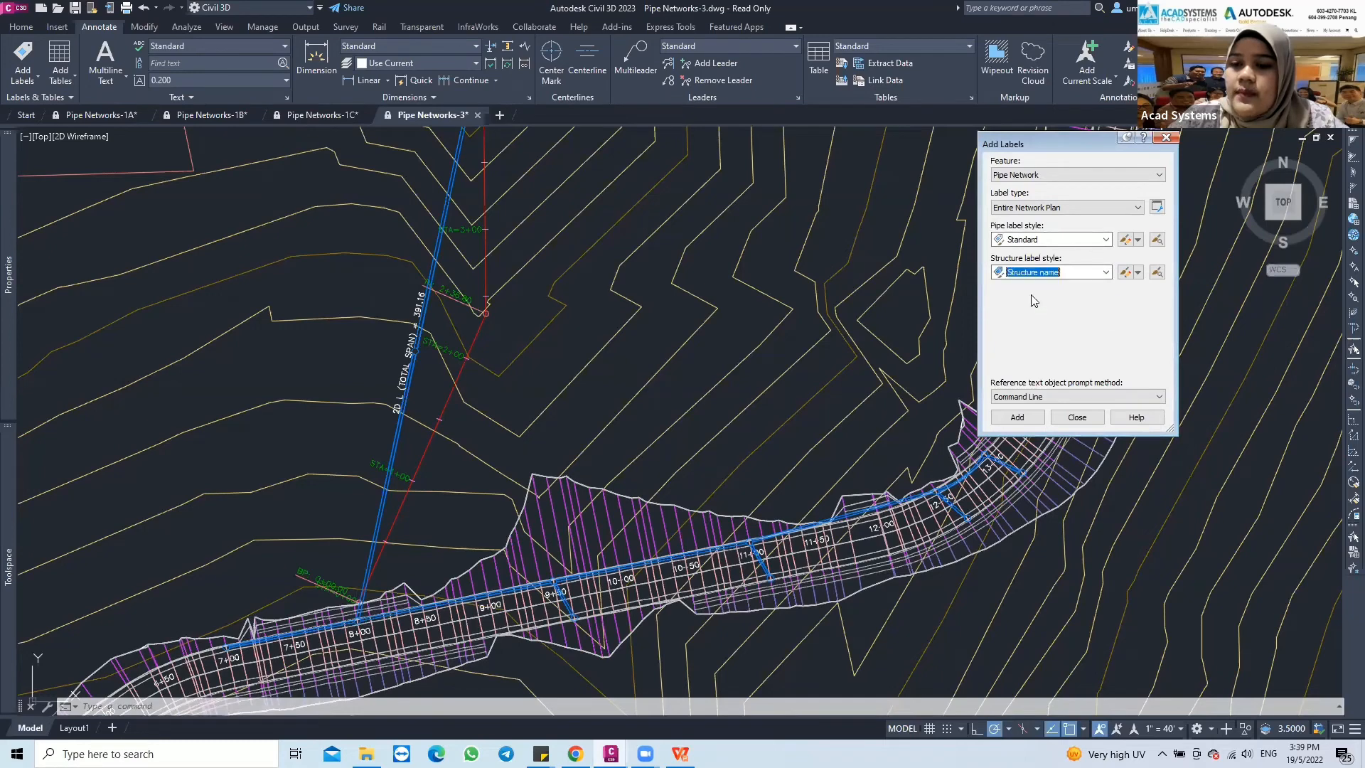
Label the entire pipe network in plan by picking a pipe along the road corridor near station 8+50
{"action": "left_click", "coordinate": [1016, 419]}
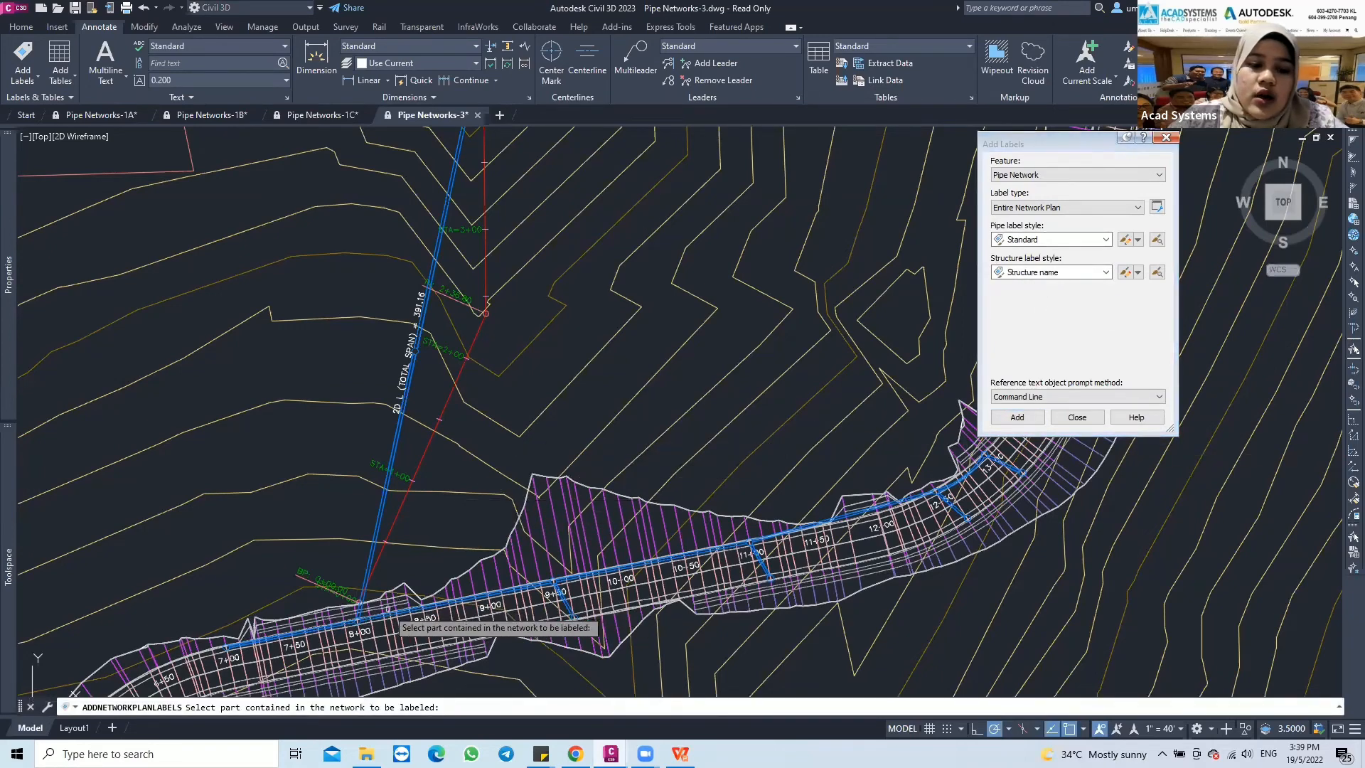
{"action": "scroll", "coordinate": [391, 608], "scroll_direction": "up", "scroll_amount": 2}
{"action": "left_click", "coordinate": [439, 606]}
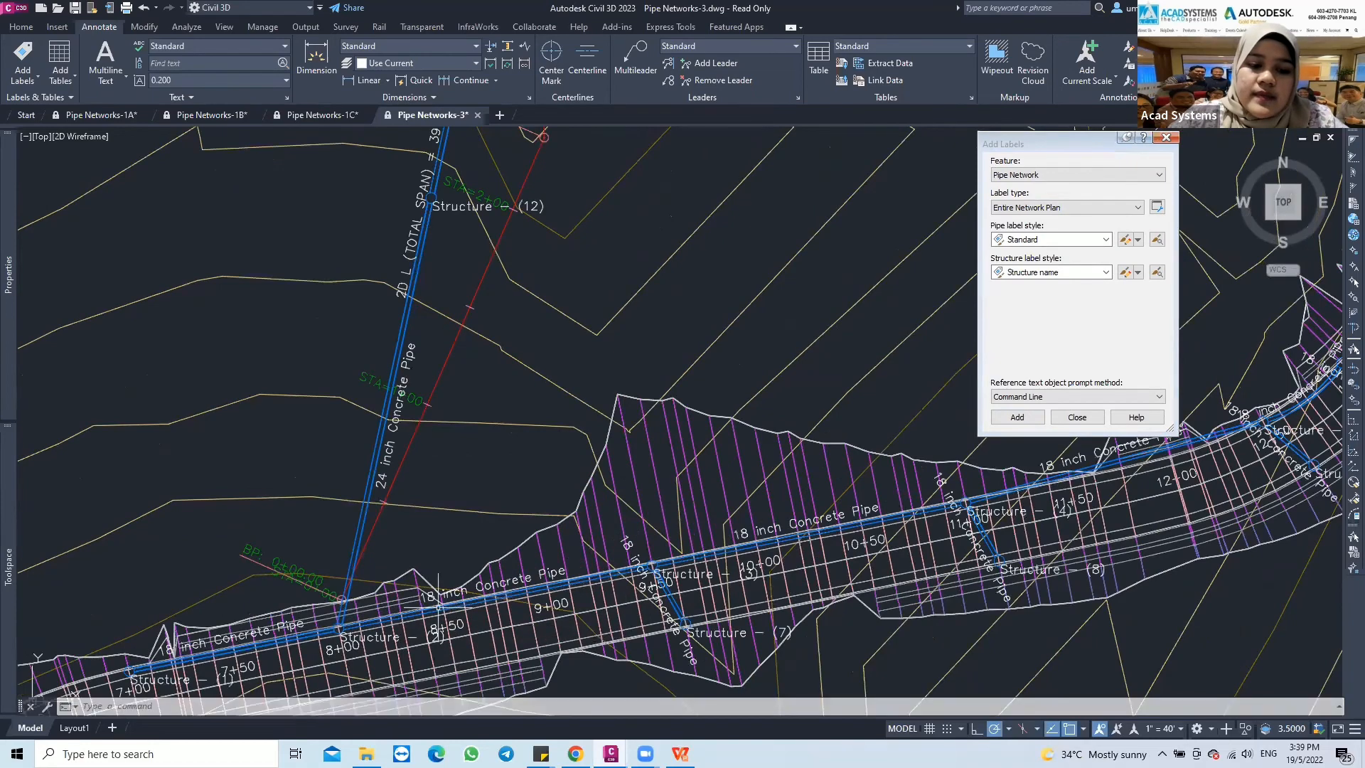
{"action": "mouse_move", "coordinate": [677, 549]}
{"action": "middle_mouse_down"}
{"action": "mouse_move", "coordinate": [670, 472]}
{"action": "mouse_move", "coordinate": [700, 469]}
{"action": "middle_mouse_up"}
{"action": "scroll", "coordinate": [471, 526], "scroll_direction": "down", "scroll_amount": 3}
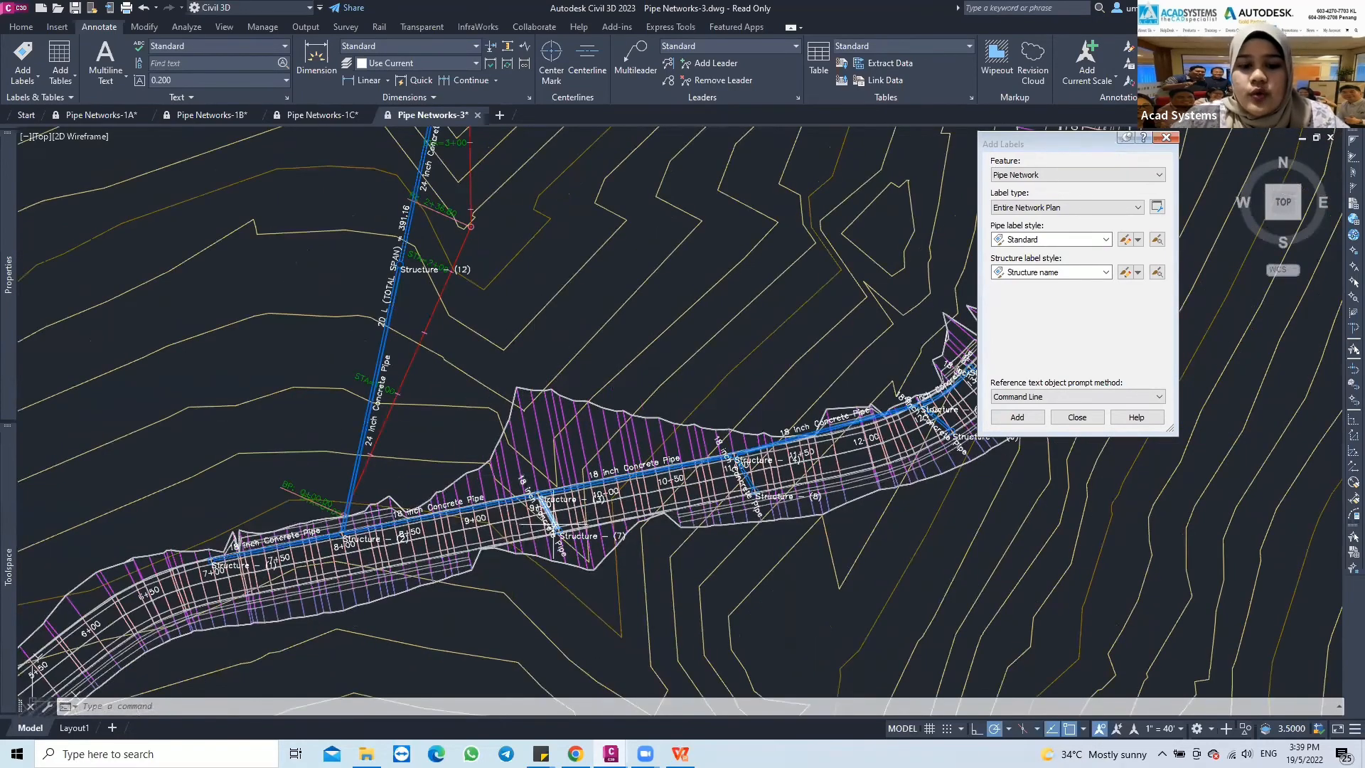
Move the branch pipe's 18 inch Concrete Pipe label below the corridor near station 9+50 and the Structure - (3) label above it, both with leaders
{"action": "scroll", "coordinate": [554, 524], "scroll_direction": "up", "scroll_amount": 2}
{"action": "mouse_move", "coordinate": [779, 438]}
{"action": "middle_mouse_down"}
{"action": "mouse_move", "coordinate": [648, 403]}
{"action": "mouse_move", "coordinate": [523, 421]}
{"action": "middle_mouse_up"}
{"action": "mouse_move", "coordinate": [269, 441]}
{"action": "middle_mouse_down"}
{"action": "mouse_move", "coordinate": [503, 389]}
{"action": "mouse_move", "coordinate": [389, 441]}
{"action": "middle_mouse_up"}
{"action": "left_click", "coordinate": [411, 500]}
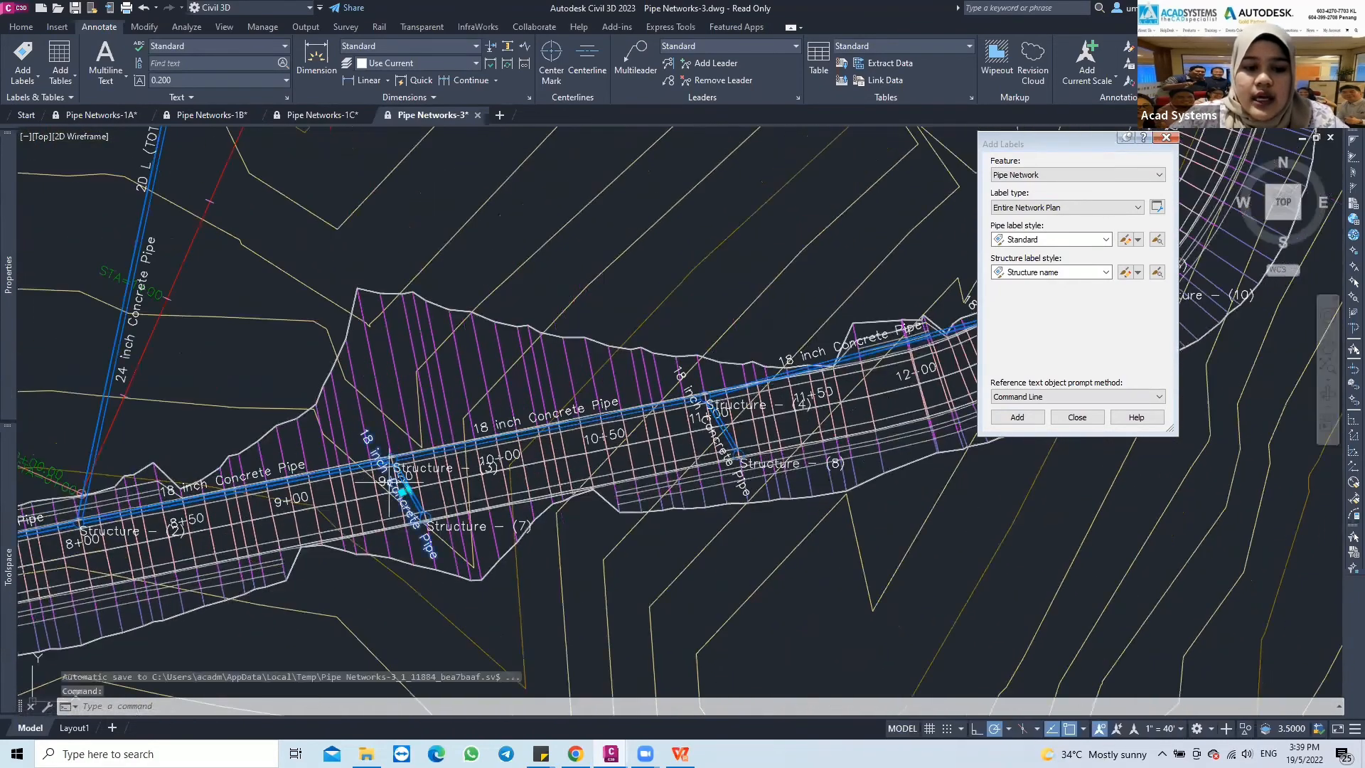
{"action": "left_click", "coordinate": [405, 492]}
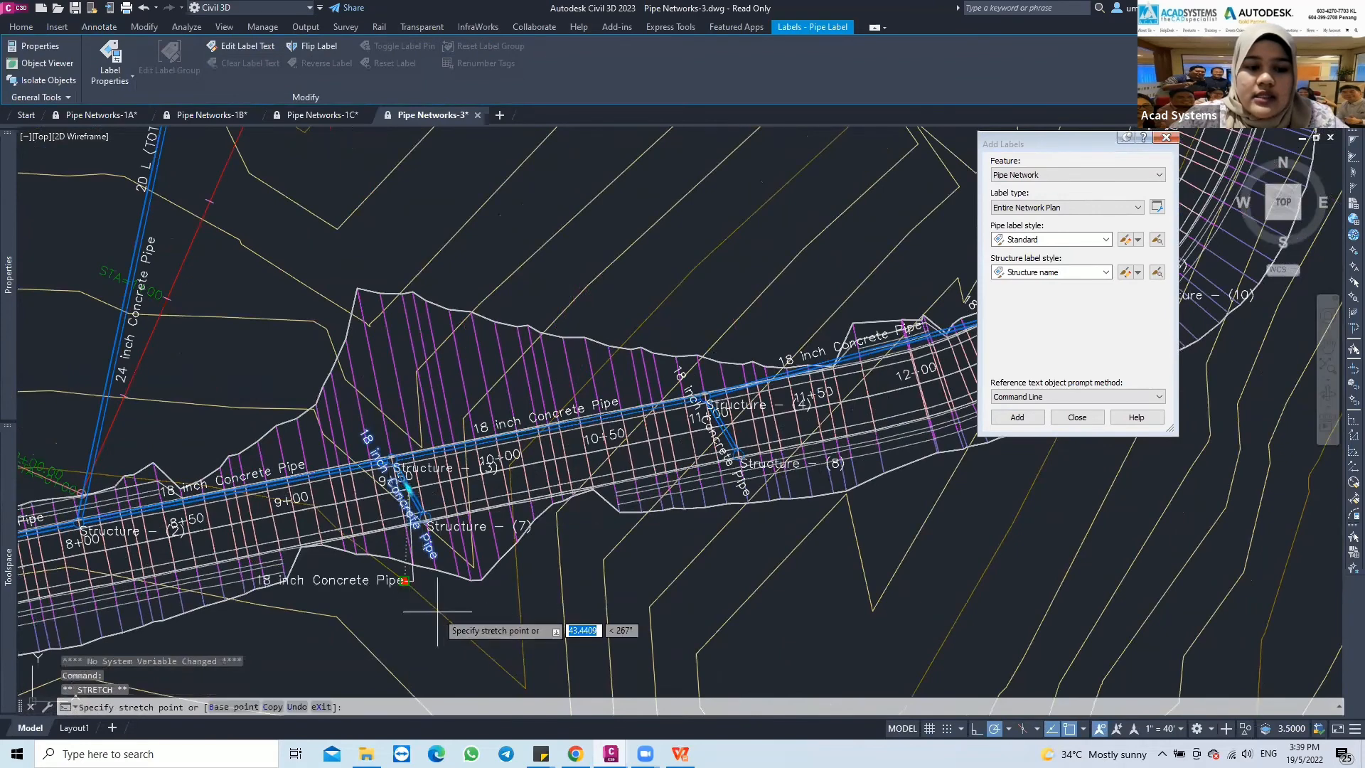
{"action": "left_click", "coordinate": [402, 625]}
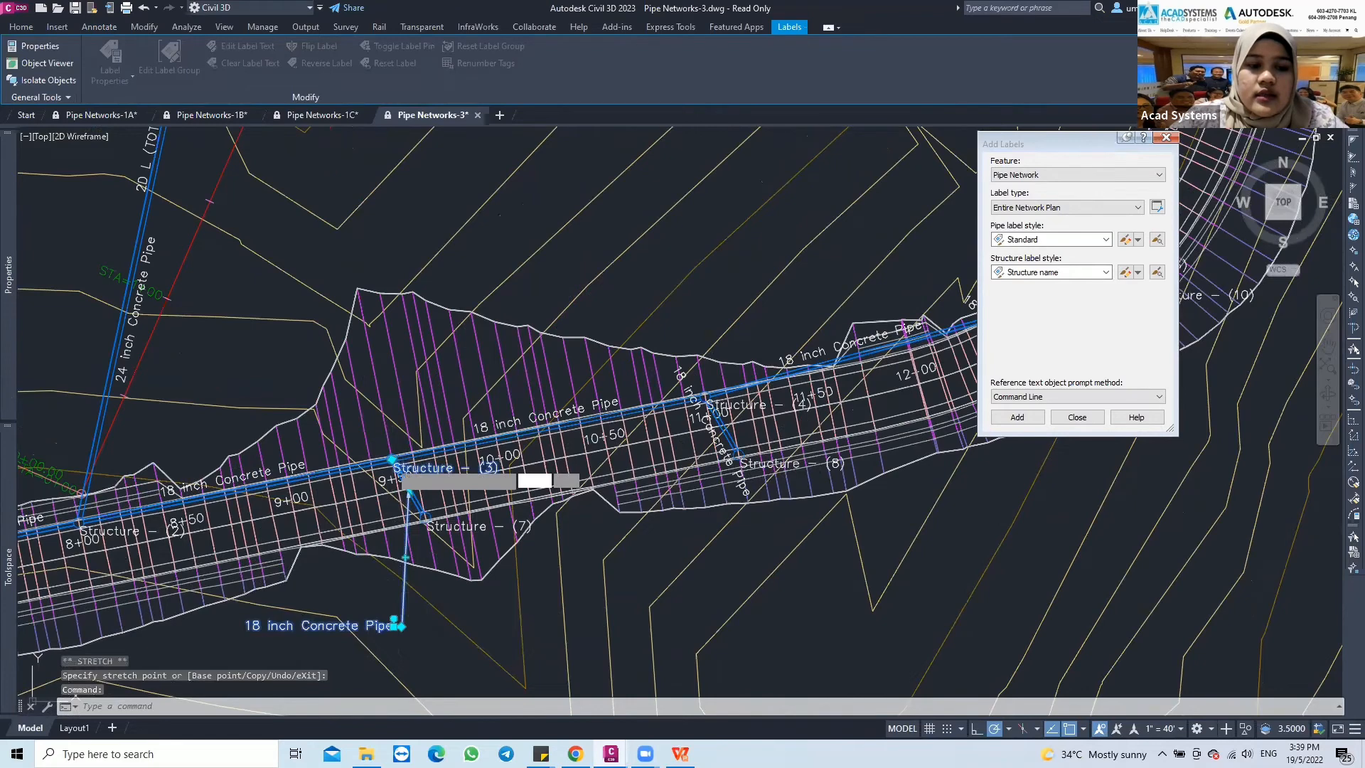
{"action": "left_click", "coordinate": [392, 459]}
{"action": "left_click", "coordinate": [328, 361]}
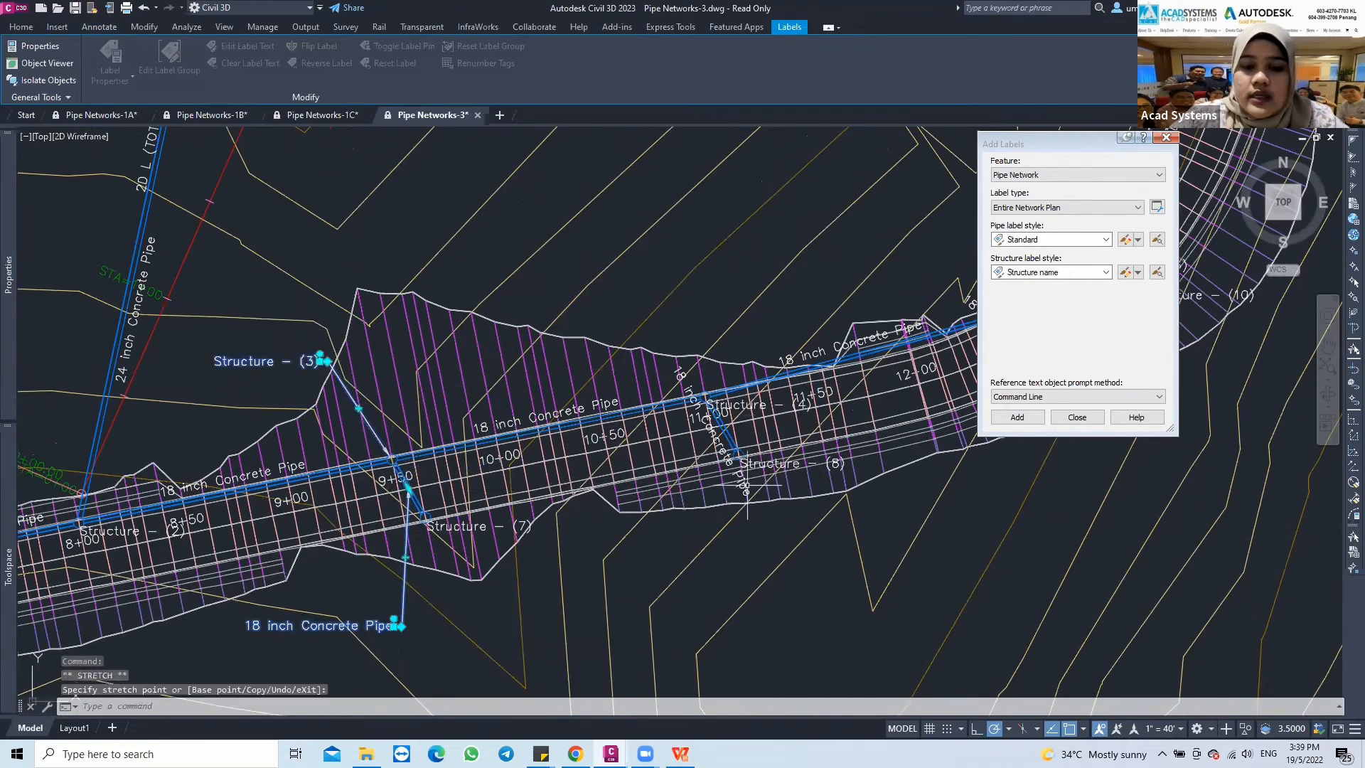
Move the branch pipe label near station 11+00 below the corridor and the Structure - (4) label above it, both with leaders
{"action": "left_click", "coordinate": [716, 441]}
{"action": "left_click", "coordinate": [716, 430]}
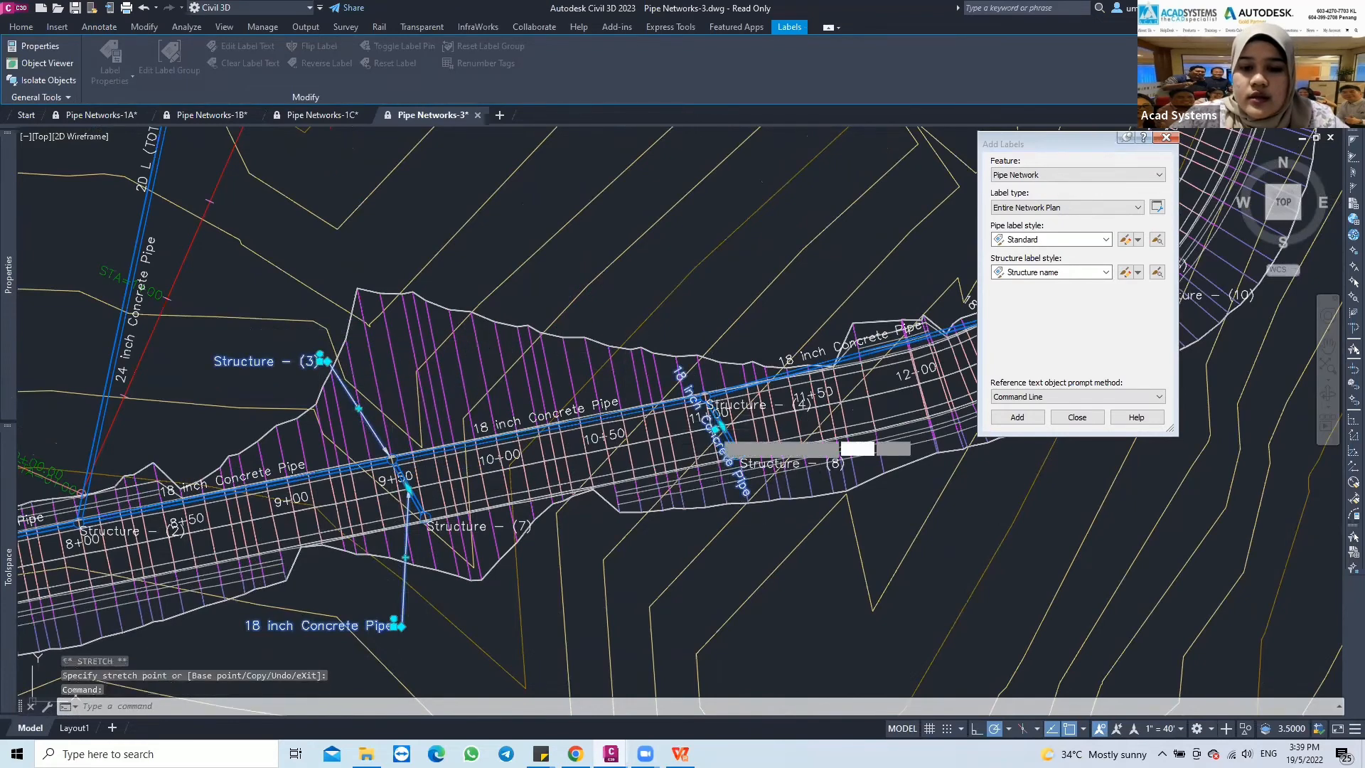
{"action": "left_click", "coordinate": [713, 607]}
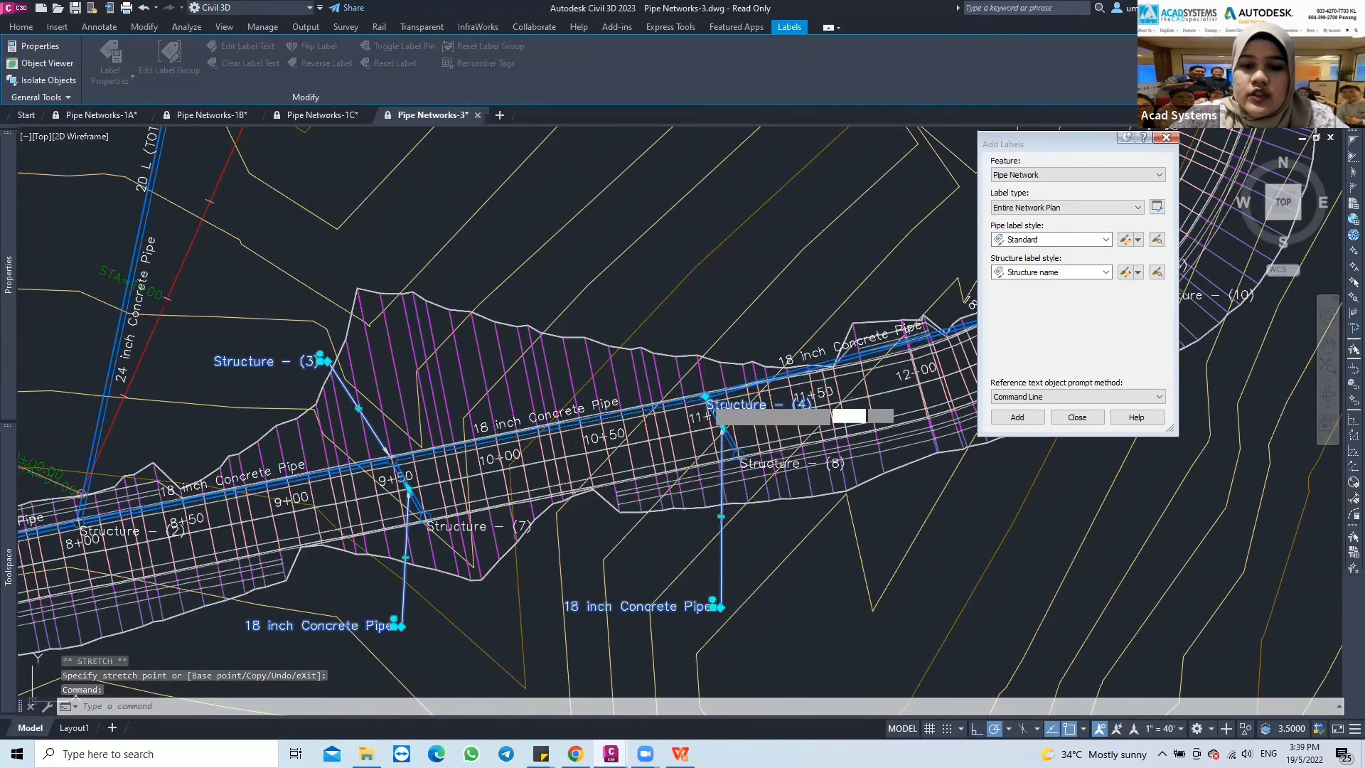
{"action": "left_click", "coordinate": [706, 397]}
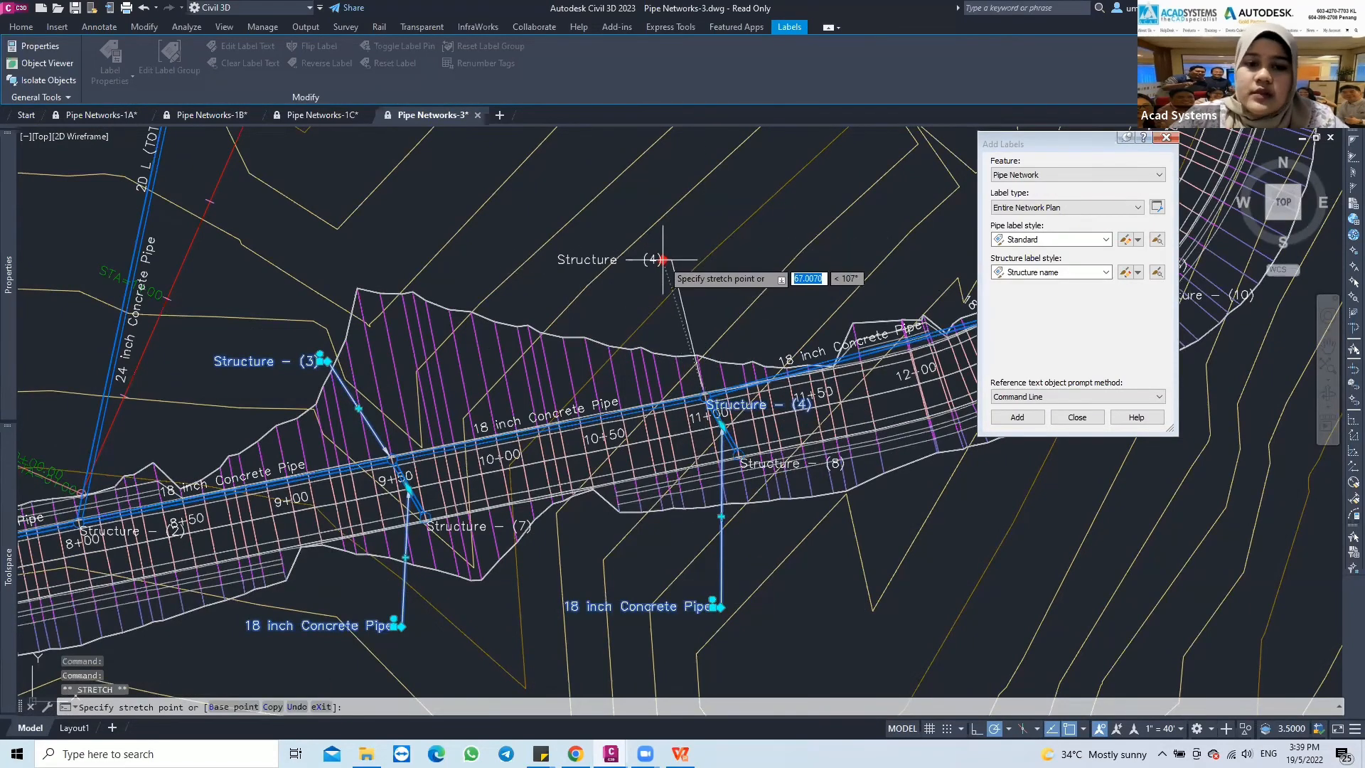
{"action": "left_click", "coordinate": [661, 273]}
{"action": "middle_click_drag", "start_coordinate": [724, 342], "coordinate": [499, 363]}
{"action": "middle_click_drag", "start_coordinate": [654, 338], "coordinate": [586, 334]}
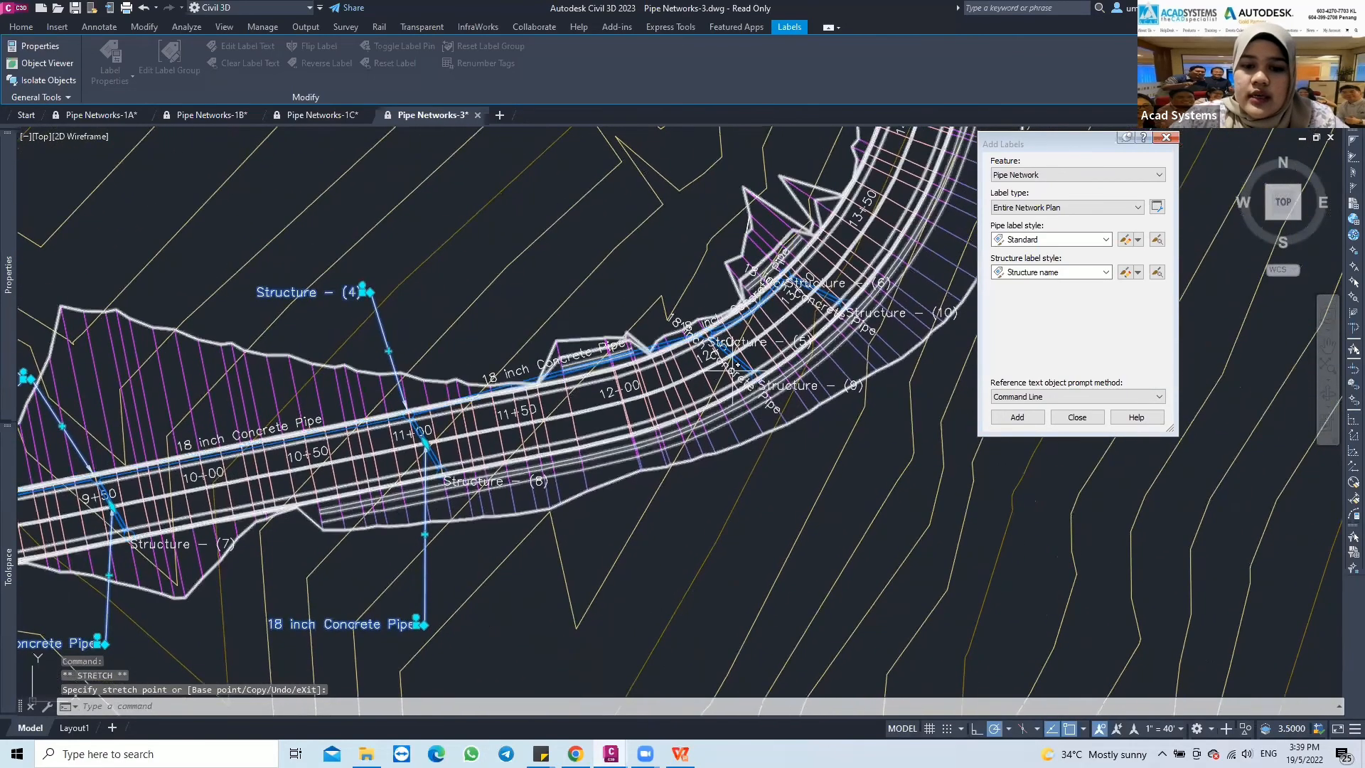
Move the branch pipe's 18 inch Concrete Pipe label near station 12+50 below the corridor and the Structure - (5) label above it, both with leaders
{"action": "left_click", "coordinate": [738, 364]}
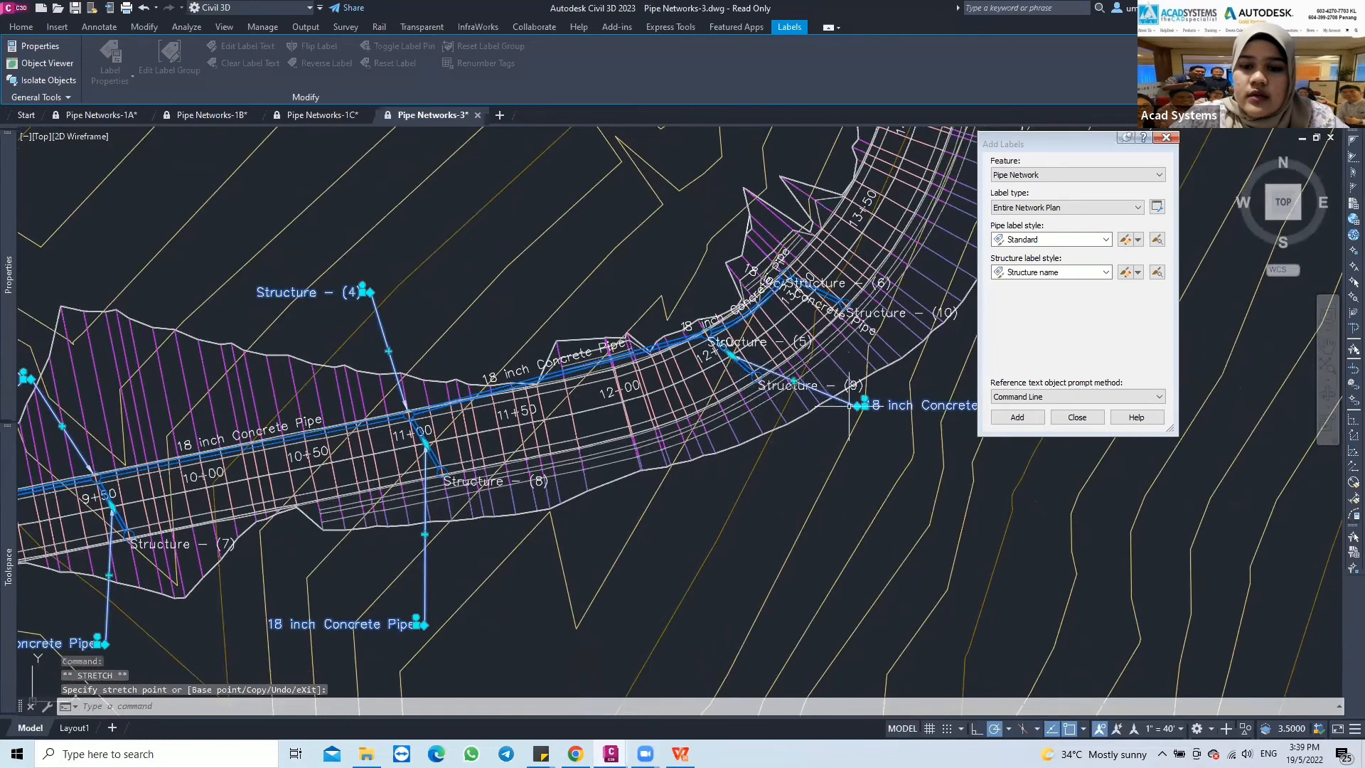
{"action": "left_click", "coordinate": [764, 496]}
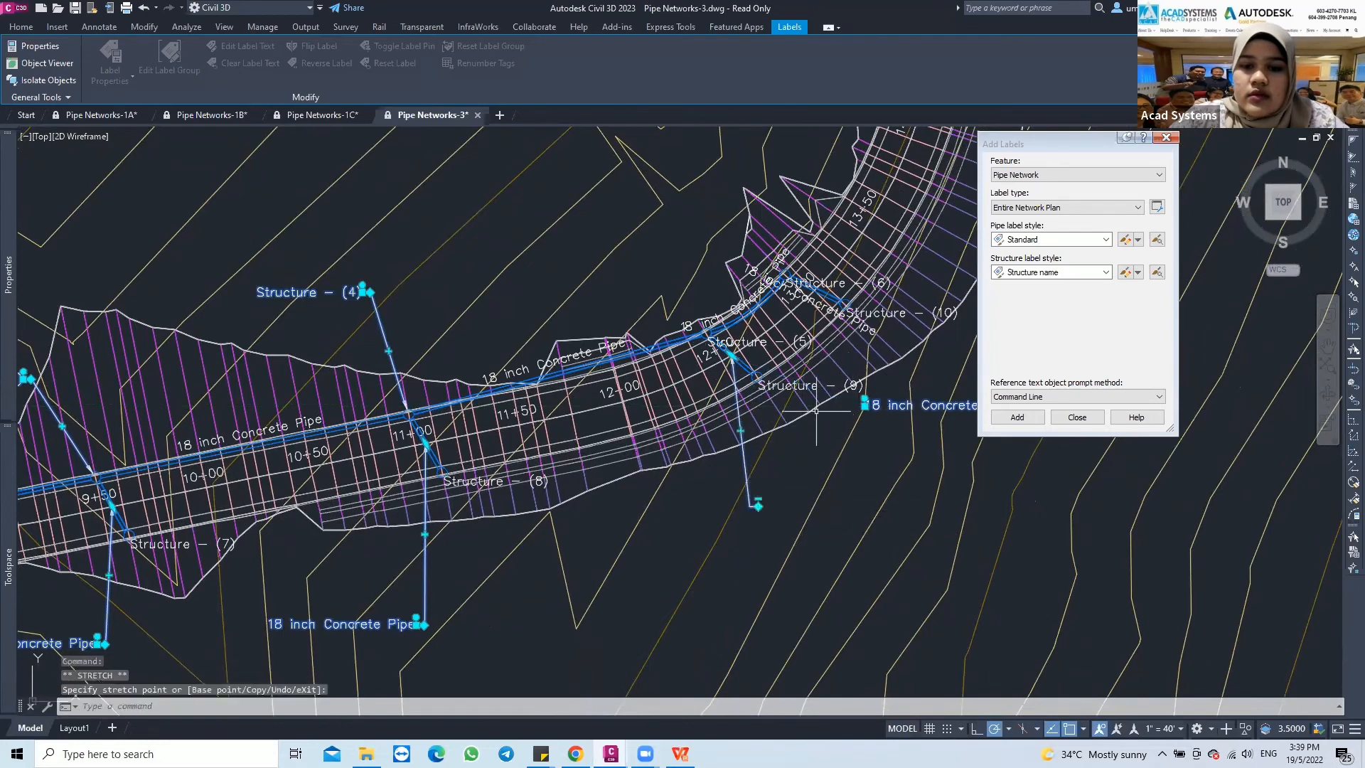
{"action": "key", "text": "ctrl+z"}
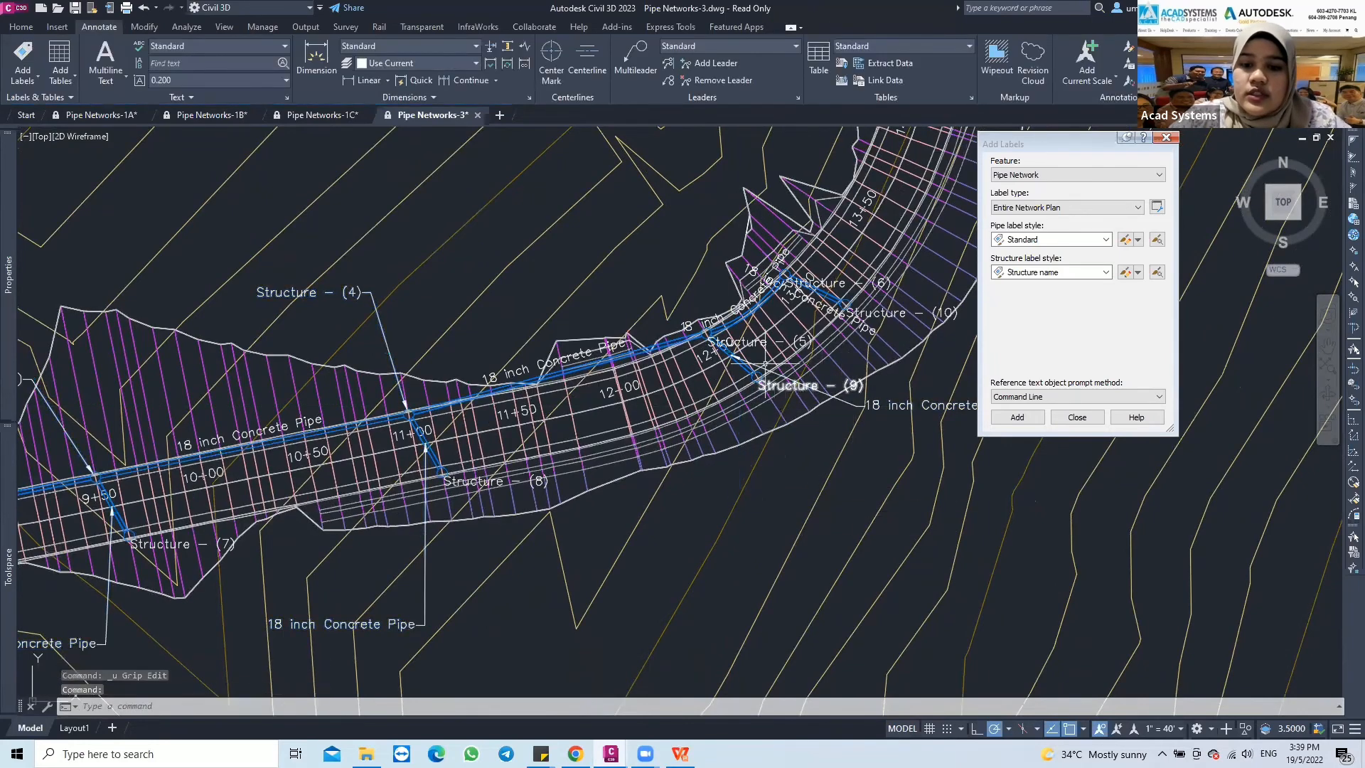
{"action": "left_click", "coordinate": [917, 406]}
{"action": "left_click", "coordinate": [862, 405]}
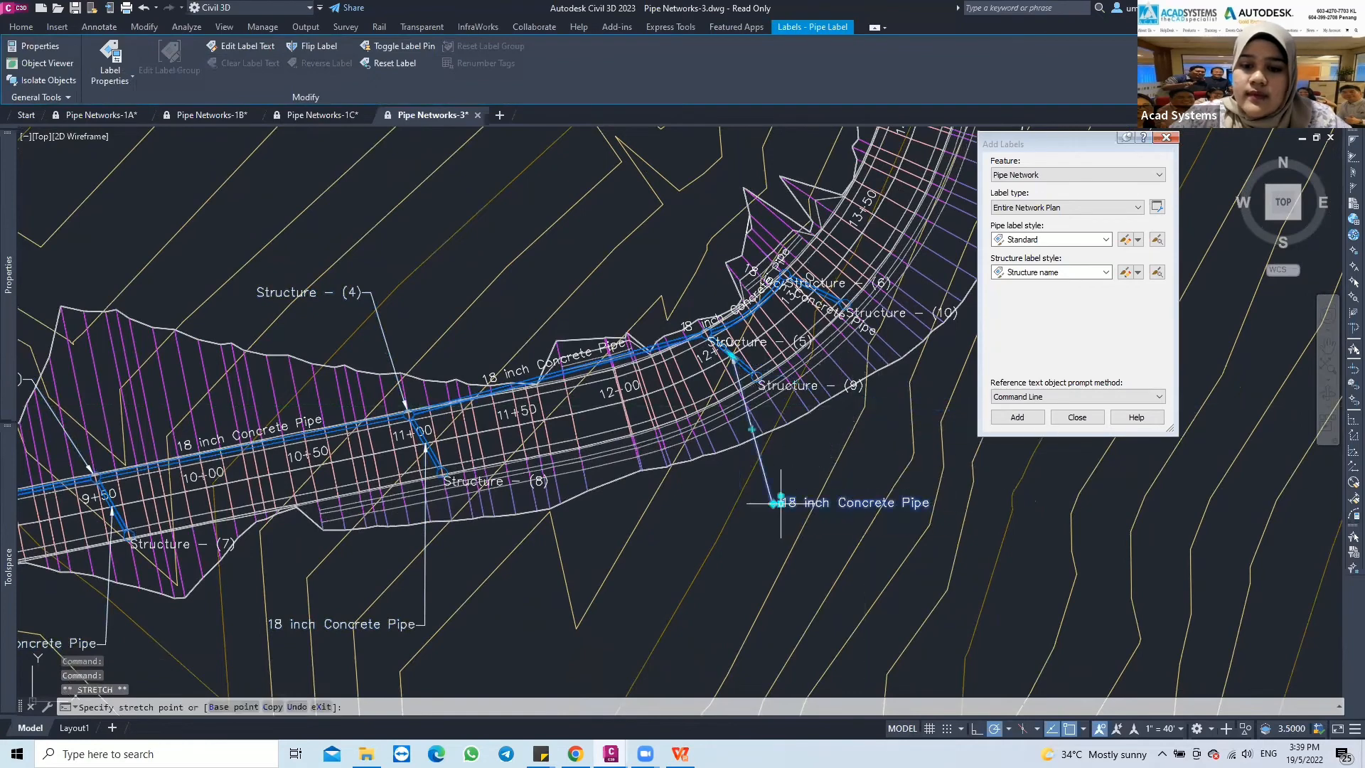
{"action": "left_click", "coordinate": [781, 504]}
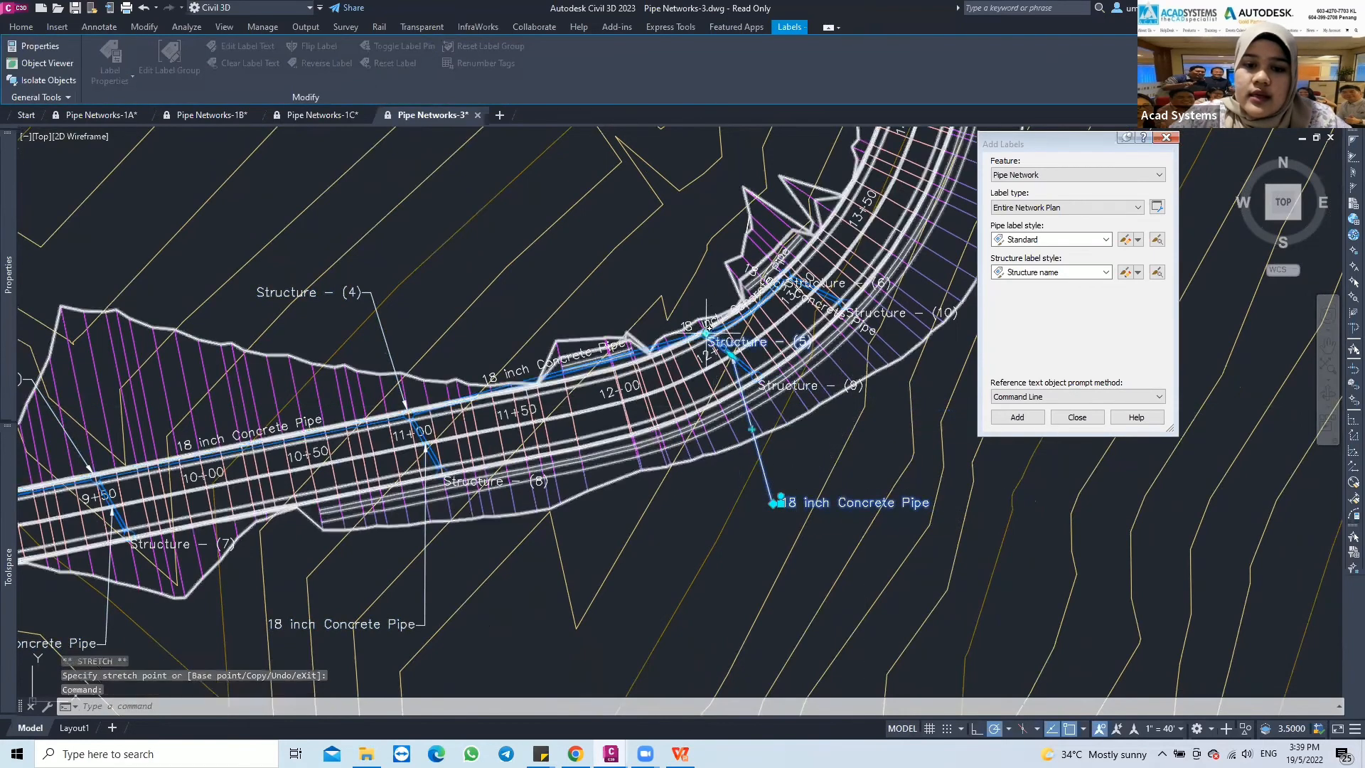
{"action": "left_click", "coordinate": [622, 248]}
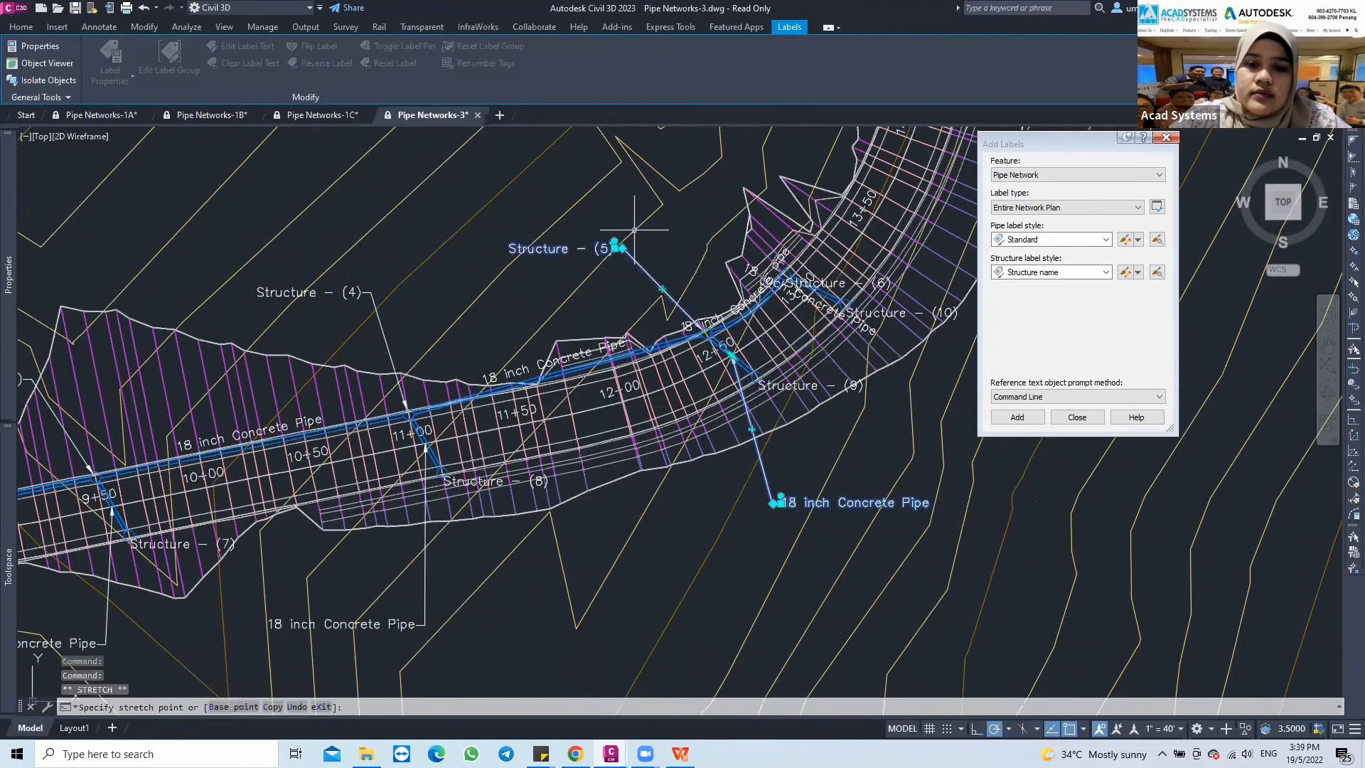
{"action": "mouse_move", "coordinate": [718, 294]}
{"action": "middle_mouse_down"}
{"action": "mouse_move", "coordinate": [708, 332]}
{"action": "mouse_move", "coordinate": [616, 425]}
{"action": "middle_mouse_up"}
{"action": "key", "text": "Escape"}
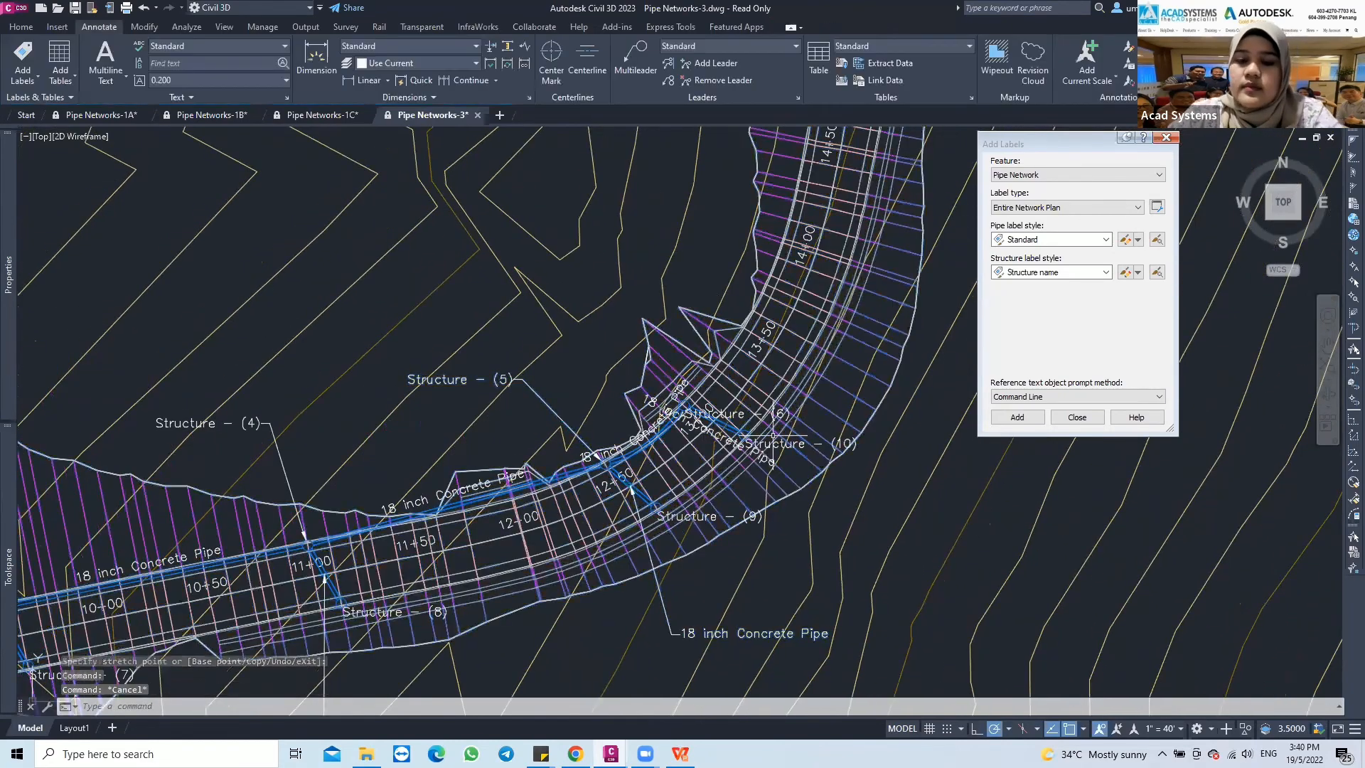
Move the branch pipe label near station 13+00 outside the corridor's outer curve and the Structure - (6) label above the corridor, both with leaders
{"action": "left_click", "coordinate": [712, 421]}
{"action": "left_click", "coordinate": [711, 422]}
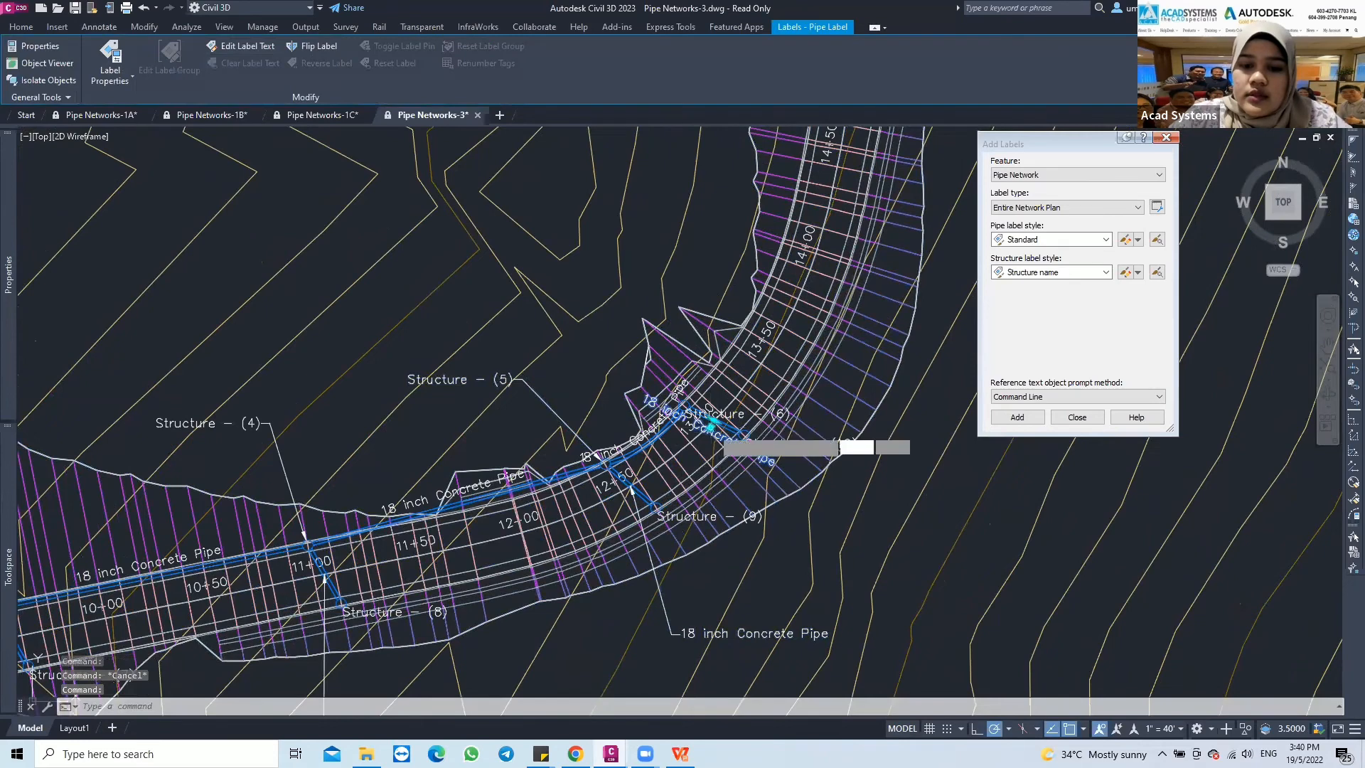
{"action": "key", "text": "Escape"}
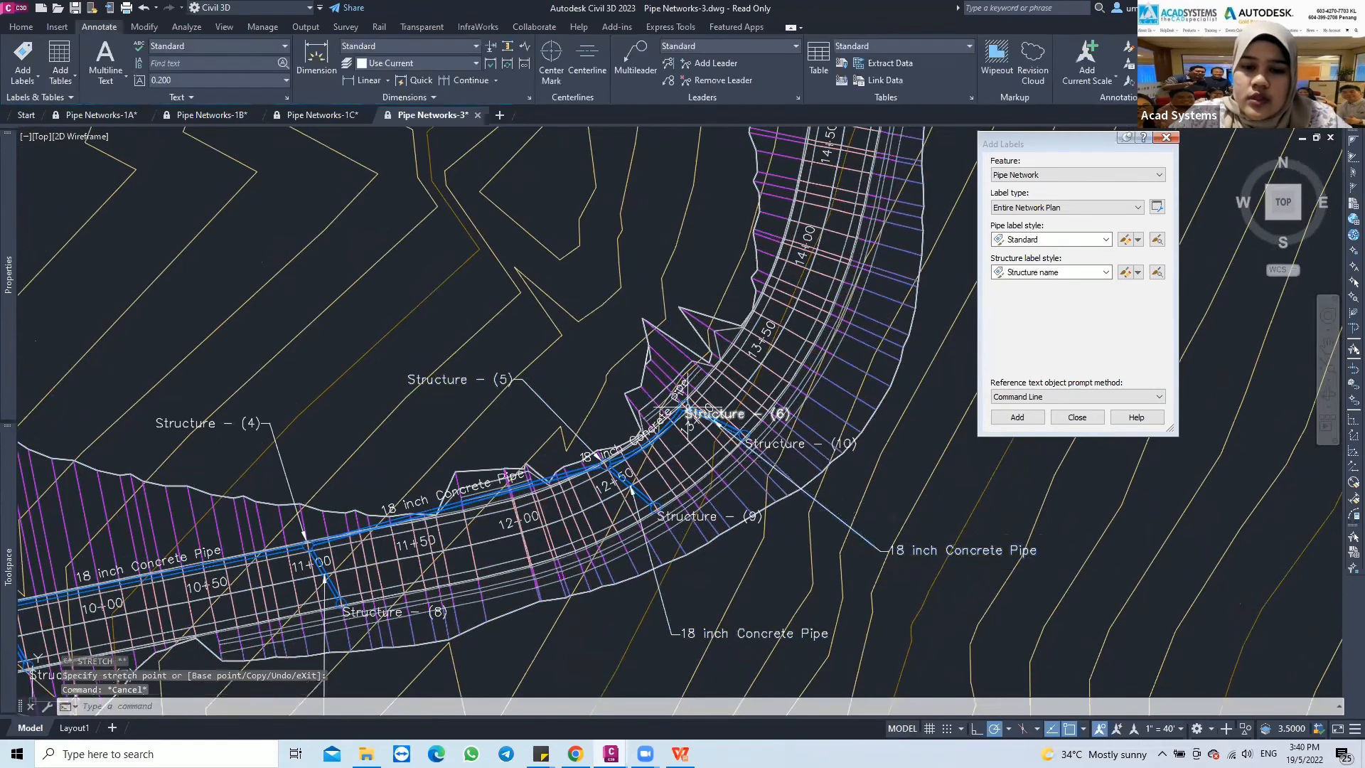
{"action": "left_click", "coordinate": [700, 403]}
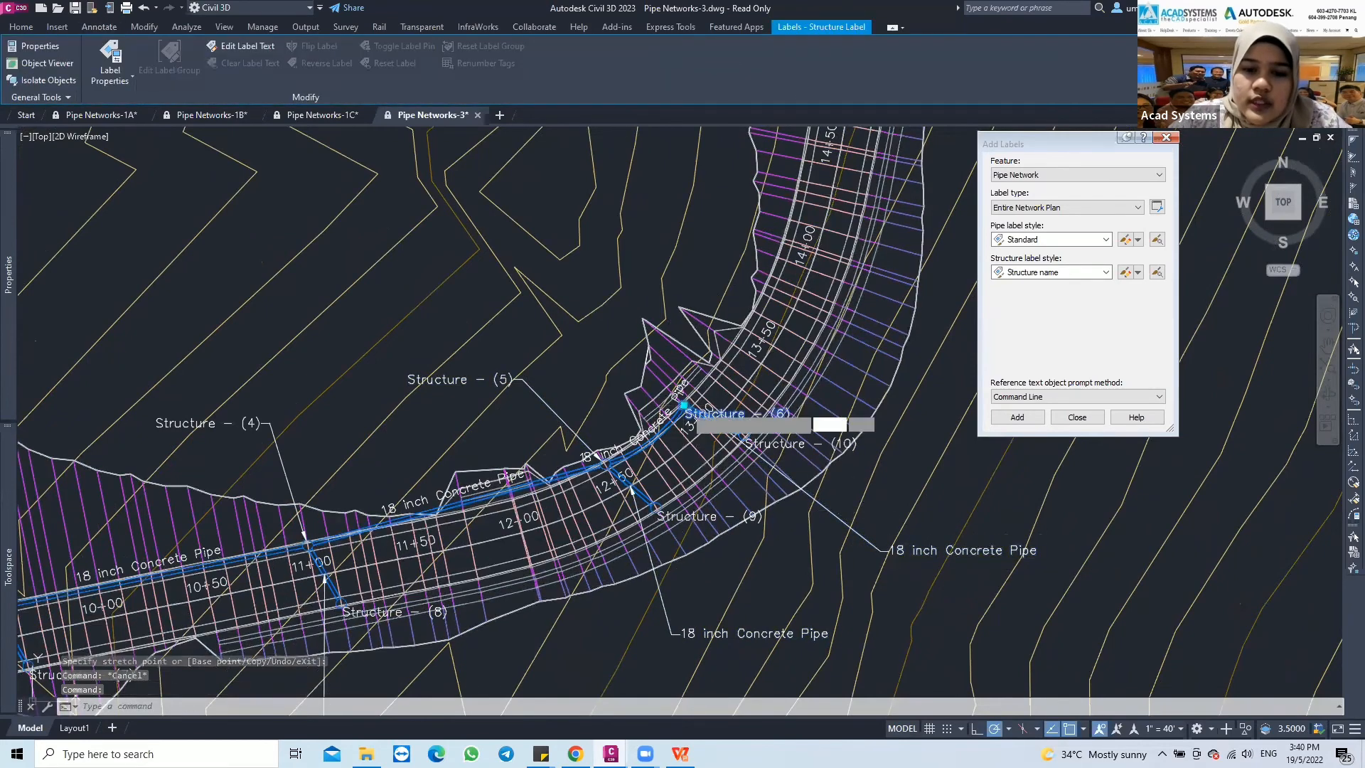
{"action": "left_click_drag", "start_coordinate": [683, 404], "coordinate": [546, 293]}
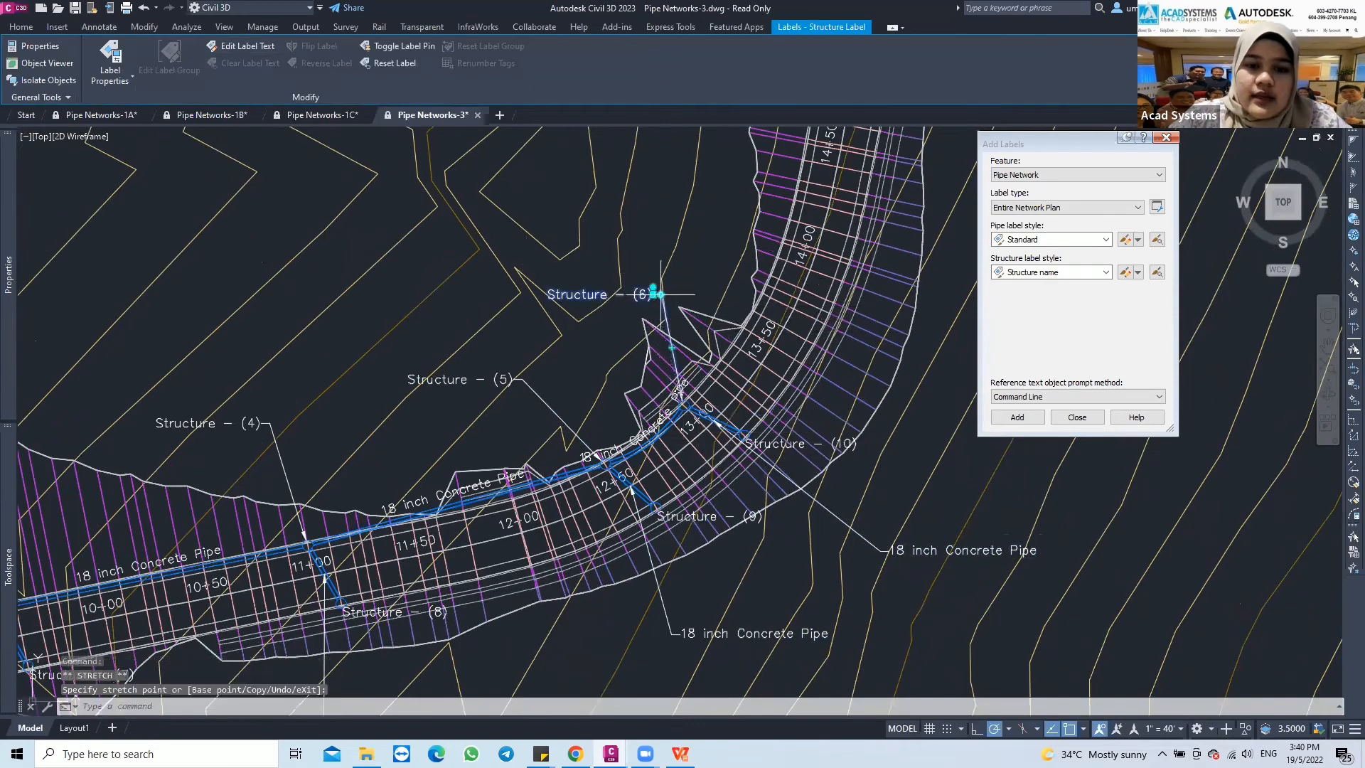
{"action": "scroll", "coordinate": [619, 378], "scroll_direction": "down", "scroll_amount": 3}
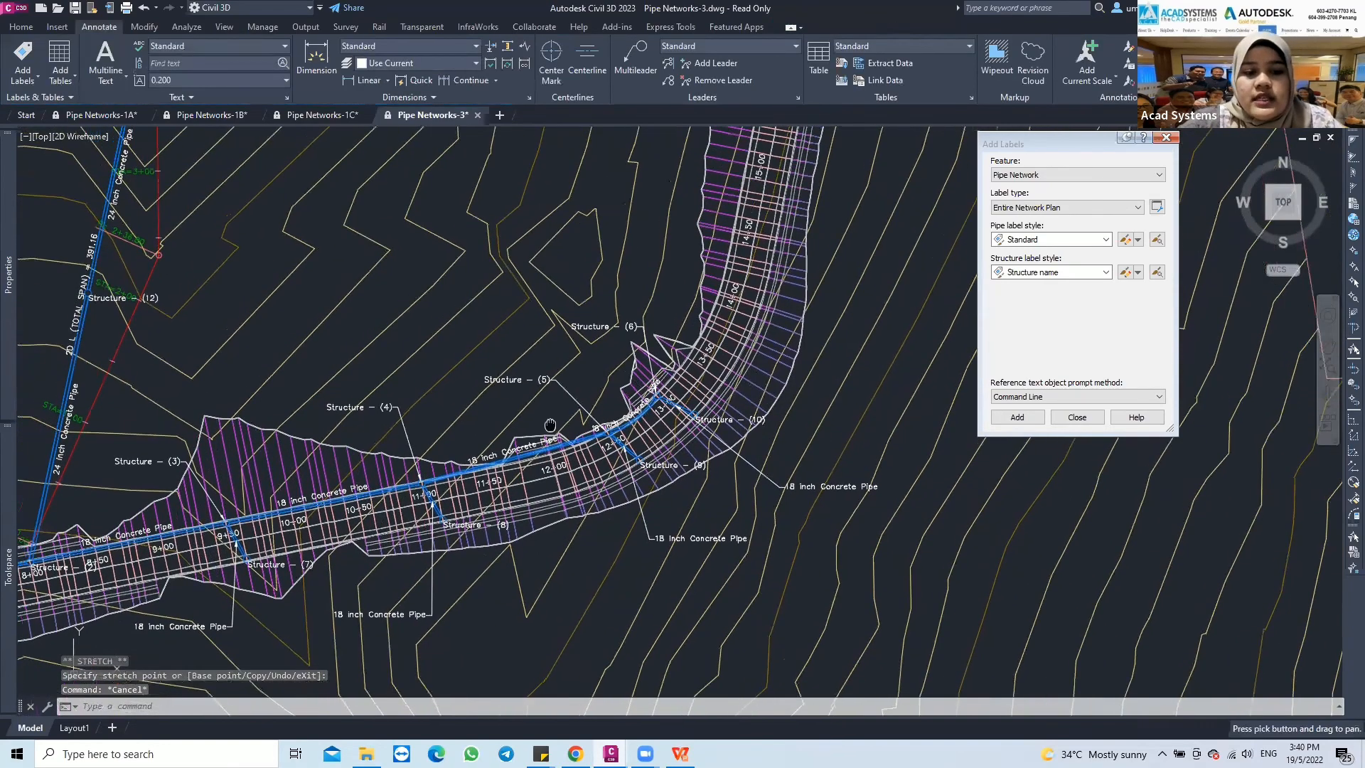
{"action": "scroll", "coordinate": [460, 461], "scroll_direction": "down", "scroll_amount": 5}
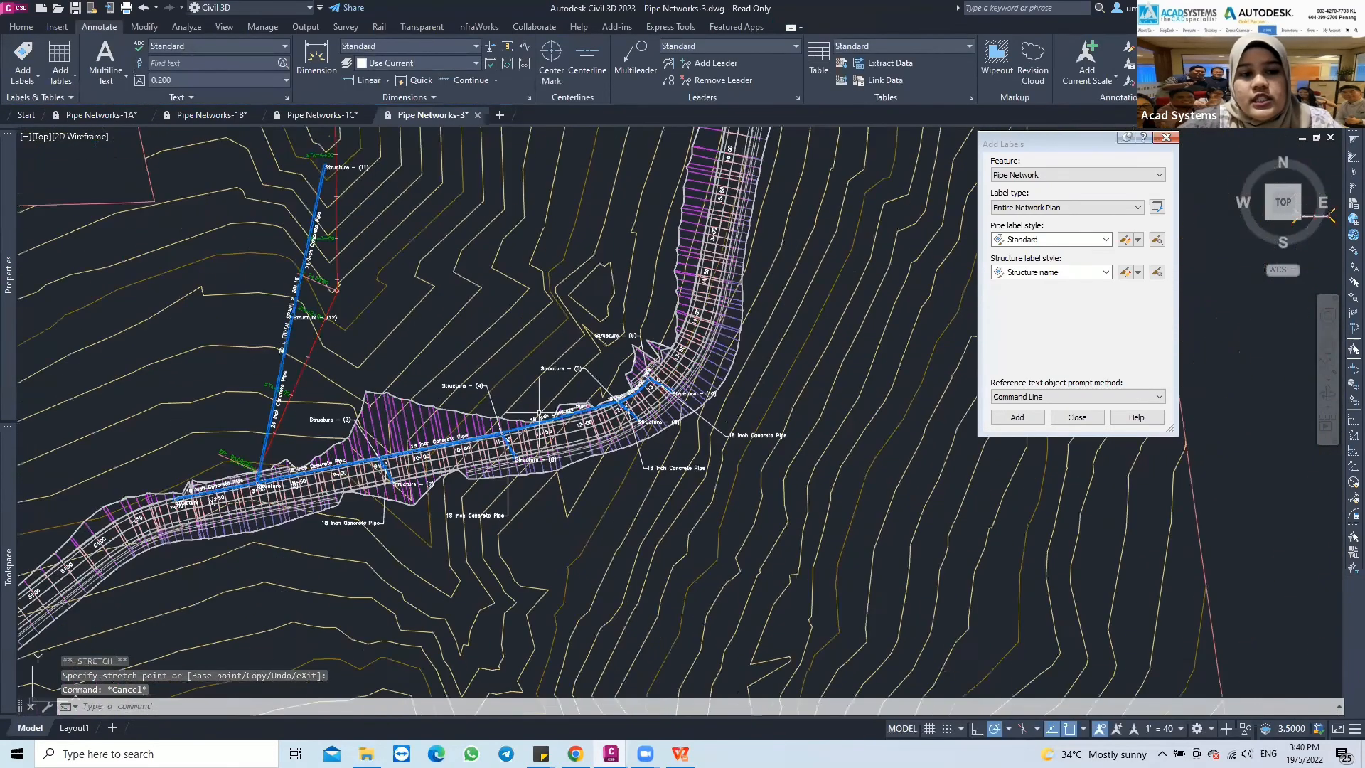
{"action": "scroll", "coordinate": [539, 413], "scroll_direction": "up", "scroll_amount": 4}
{"action": "middle_click_drag", "start_coordinate": [539, 412], "coordinate": [672, 490]}
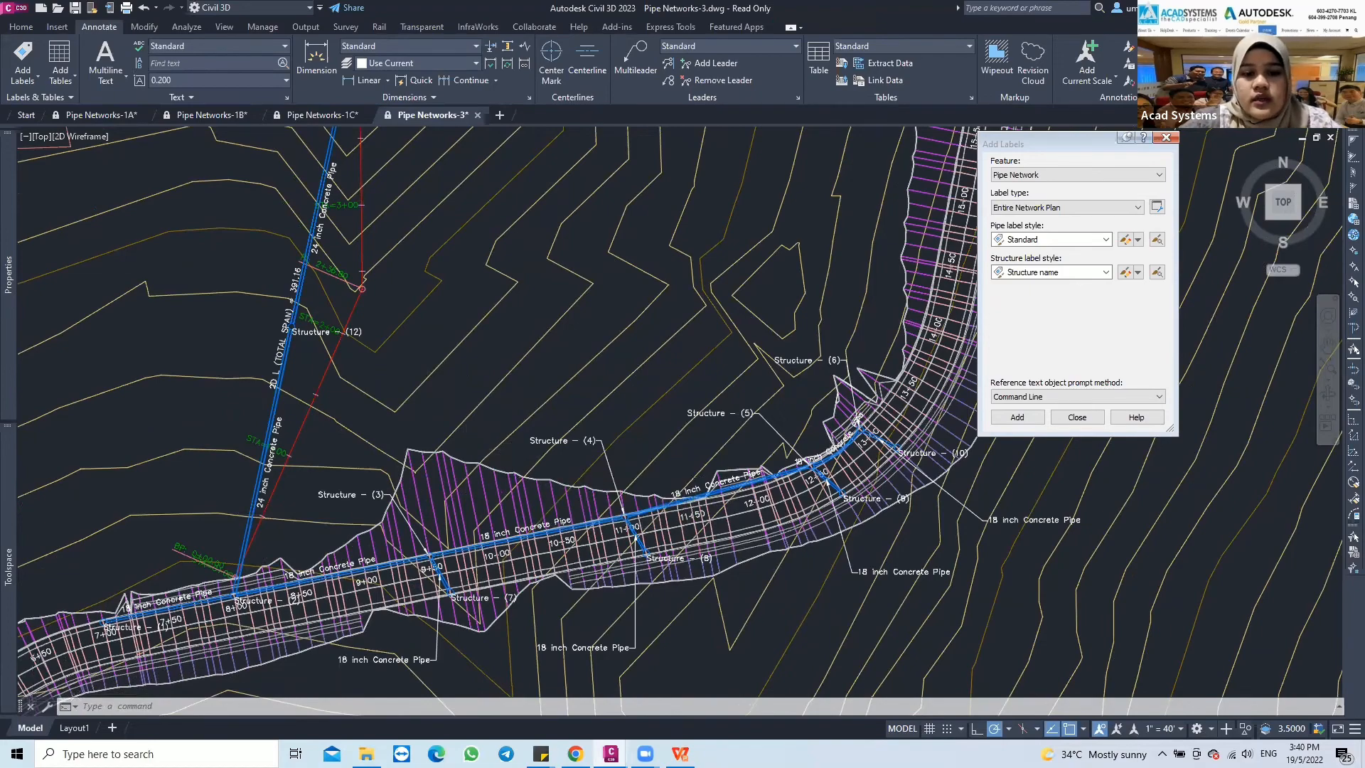
{"action": "scroll", "coordinate": [520, 460], "scroll_direction": "down", "scroll_amount": 3}
{"action": "middle_click_drag", "start_coordinate": [514, 455], "coordinate": [525, 462]}
{"action": "scroll", "coordinate": [525, 462], "scroll_direction": "up", "scroll_amount": 3}
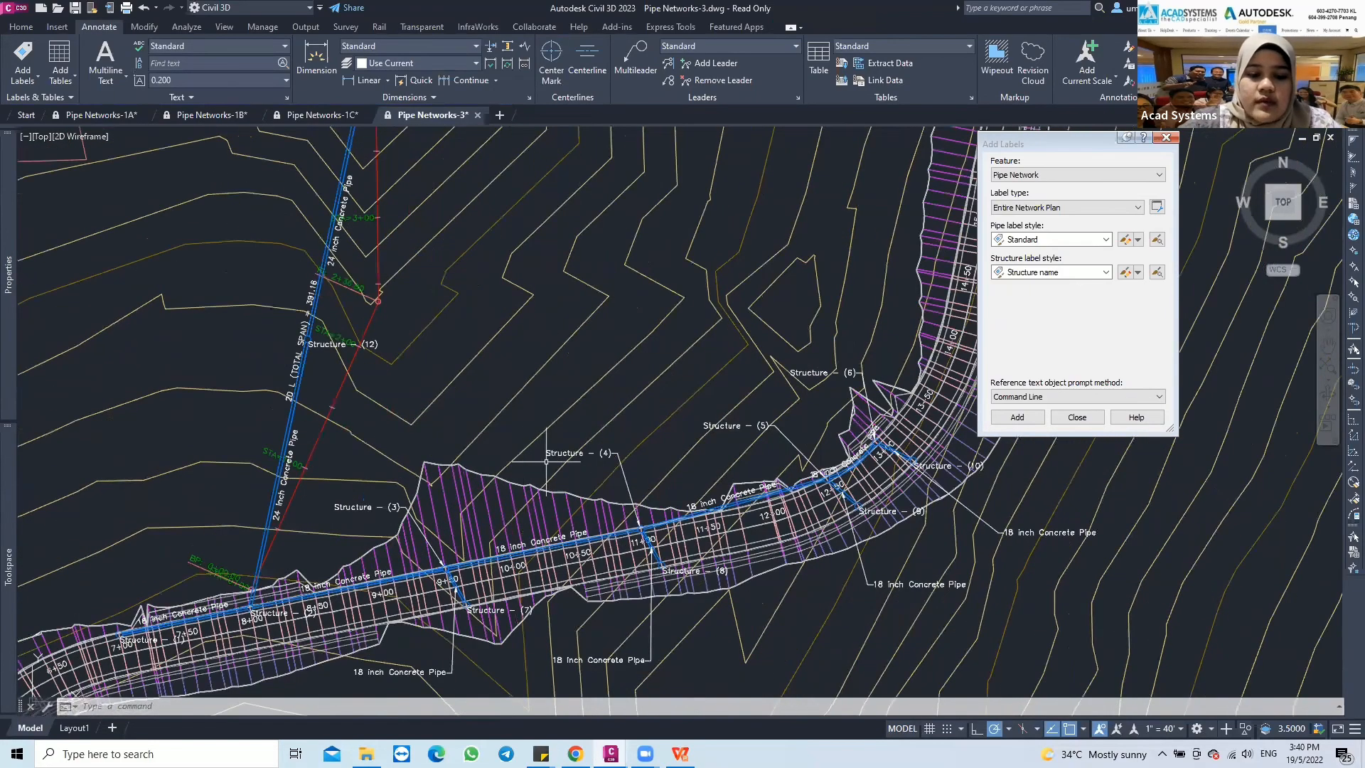
Switch to the Acad Systems website in Chrome and view its home page and the list of products offered
{"action": "mouse_move", "coordinate": [576, 754]}
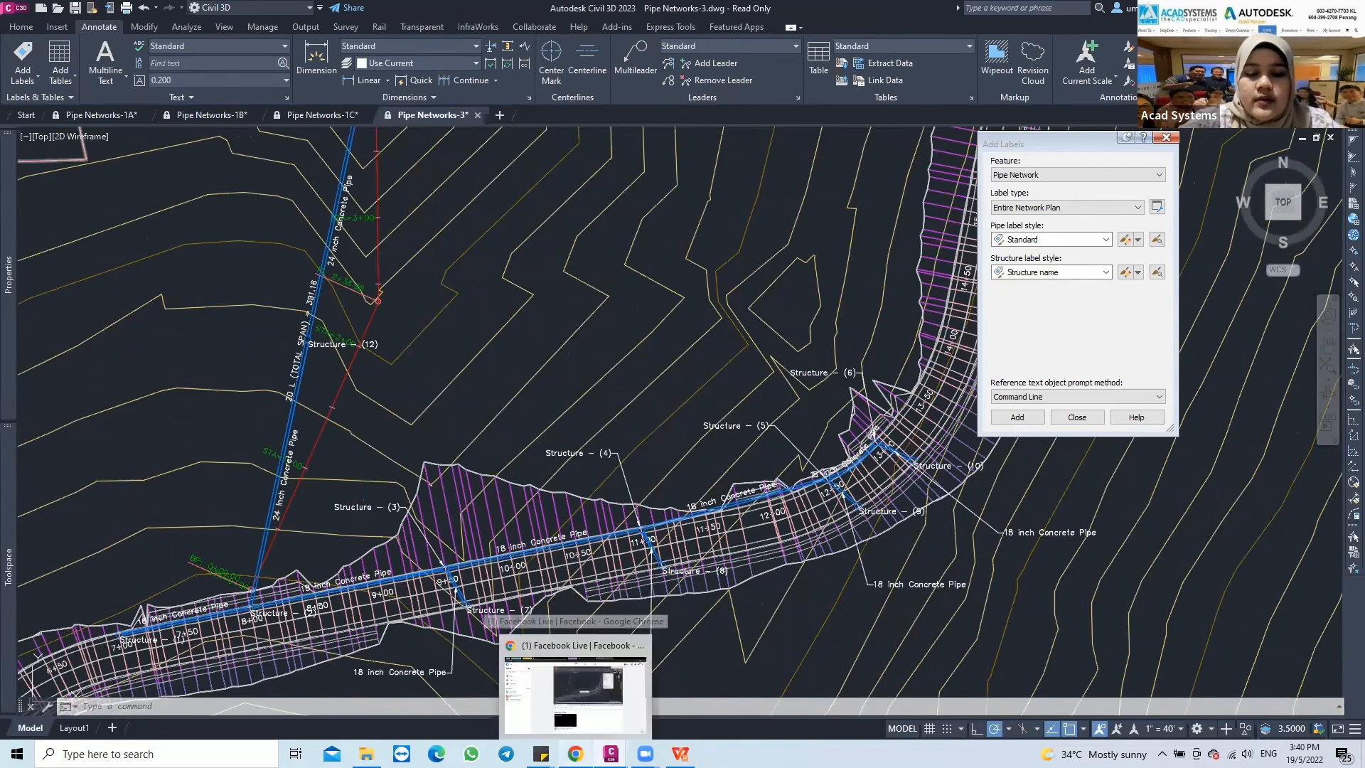
{"action": "left_click", "coordinate": [576, 693]}
{"action": "left_click", "coordinate": [778, 9]}
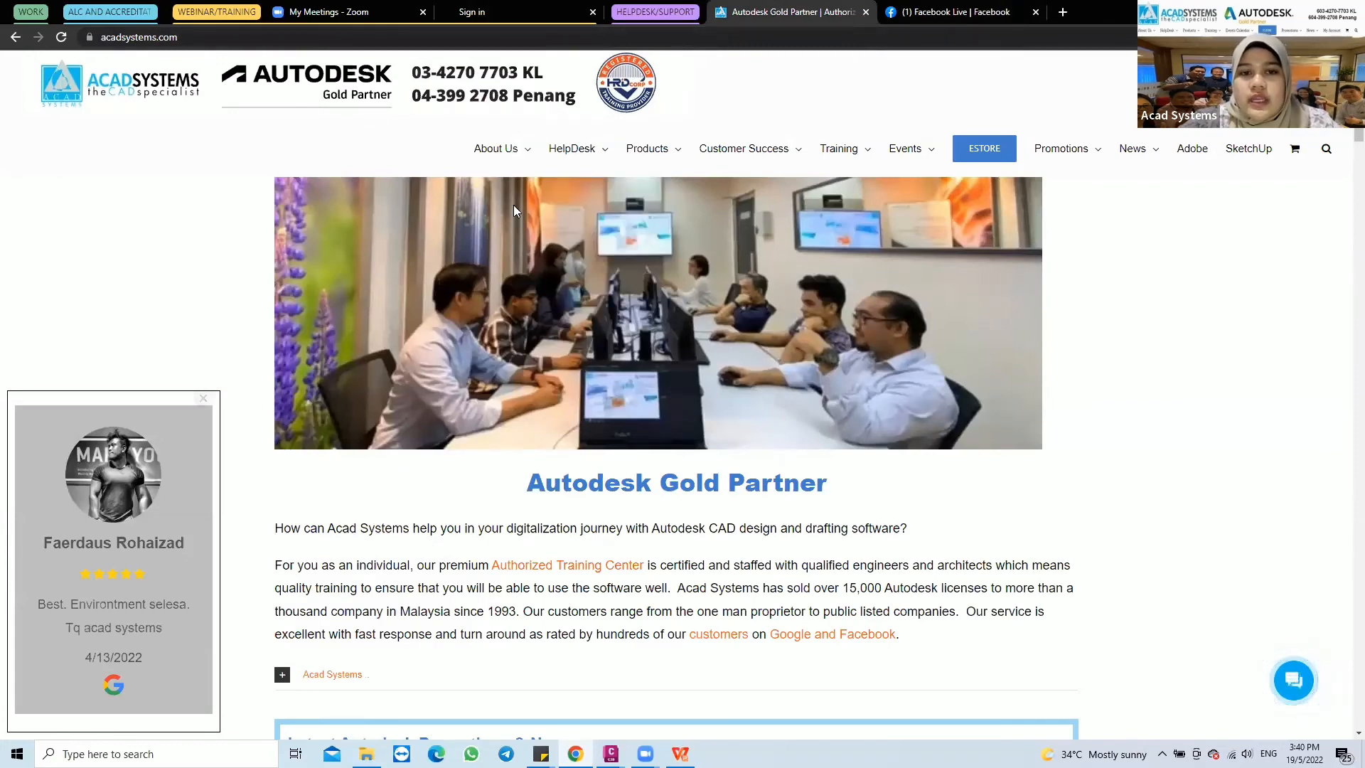
{"action": "scroll", "coordinate": [591, 400], "scroll_direction": "down", "scroll_amount": 3}
{"action": "scroll", "coordinate": [643, 399], "scroll_direction": "up", "scroll_amount": 3}
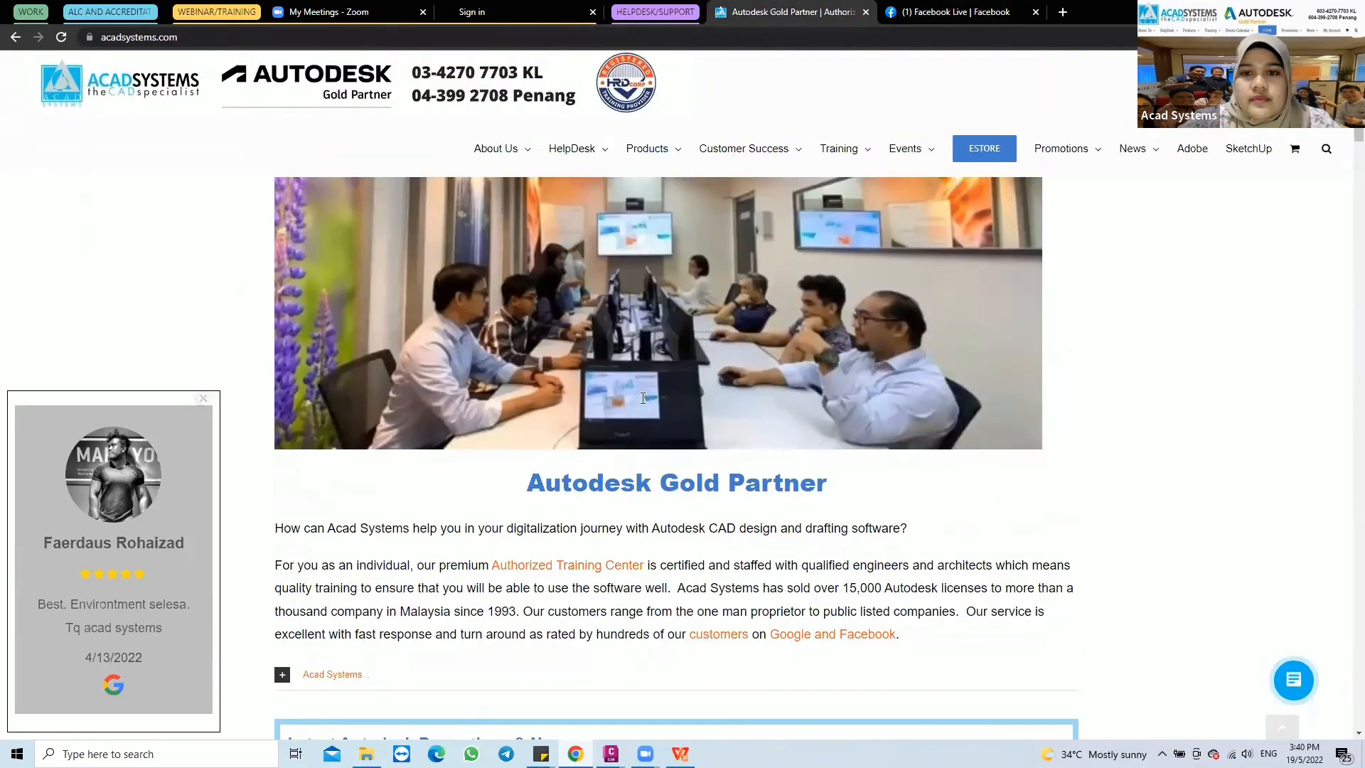
{"action": "scroll", "coordinate": [739, 322], "scroll_direction": "down", "scroll_amount": 4}
{"action": "scroll", "coordinate": [734, 323], "scroll_direction": "up", "scroll_amount": 4}
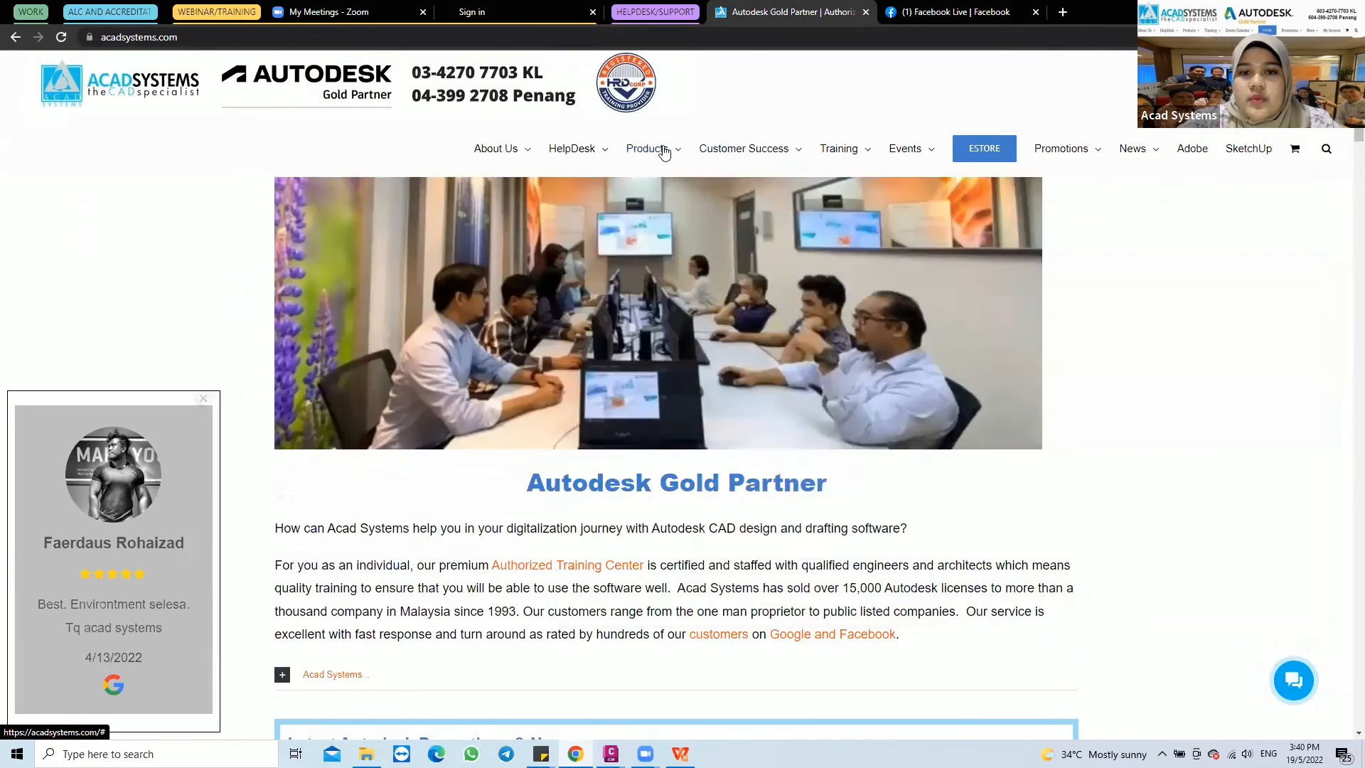
{"action": "mouse_move", "coordinate": [658, 148]}
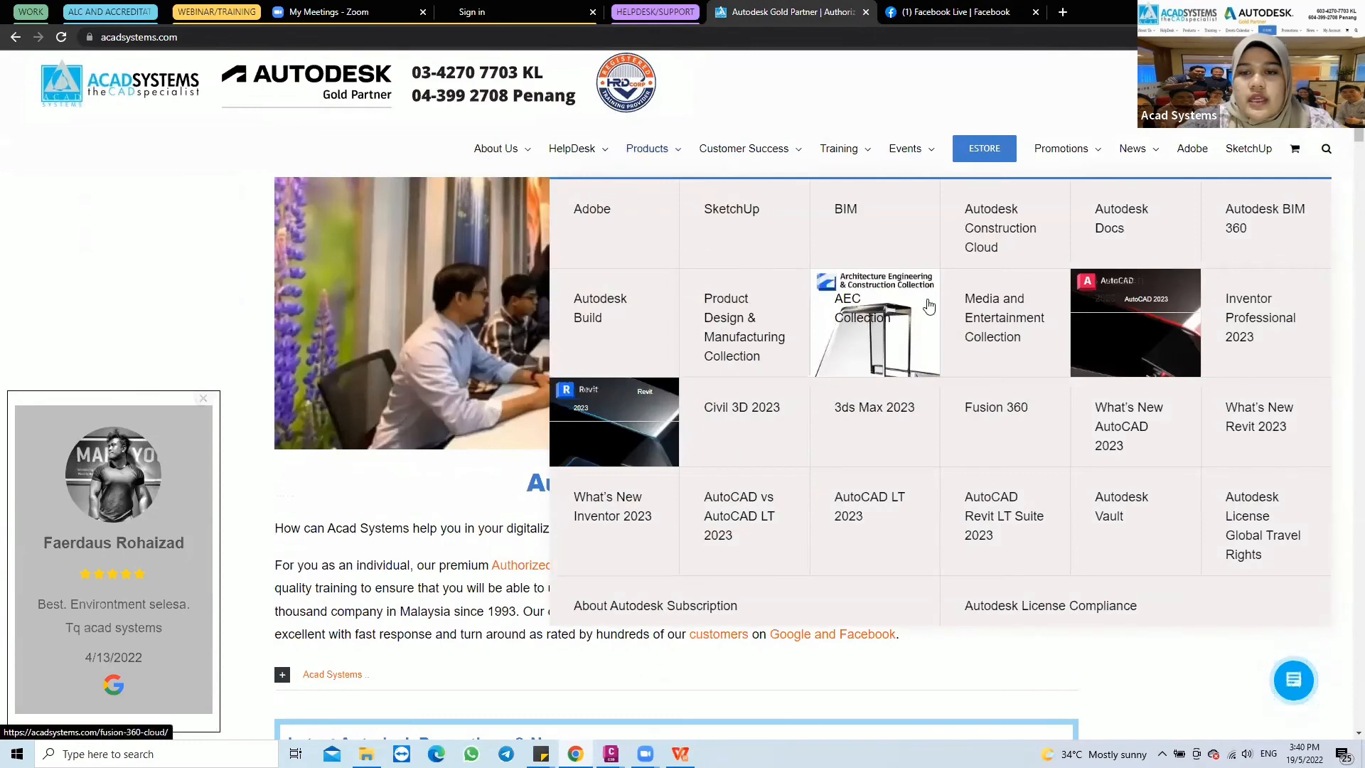
Show the website's chat and contact form options, and close them again
{"action": "scroll", "coordinate": [511, 331], "scroll_direction": "down", "scroll_amount": 4}
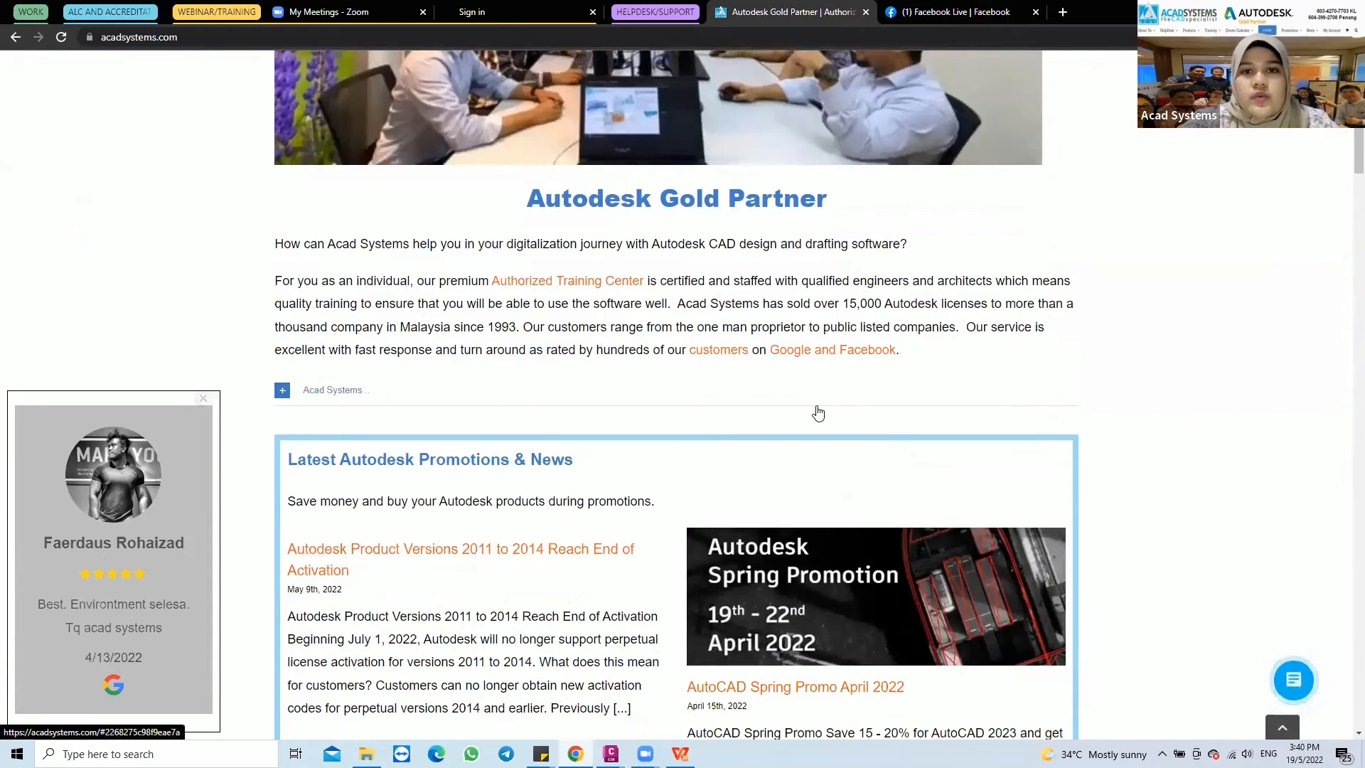
{"action": "left_click", "coordinate": [1294, 679]}
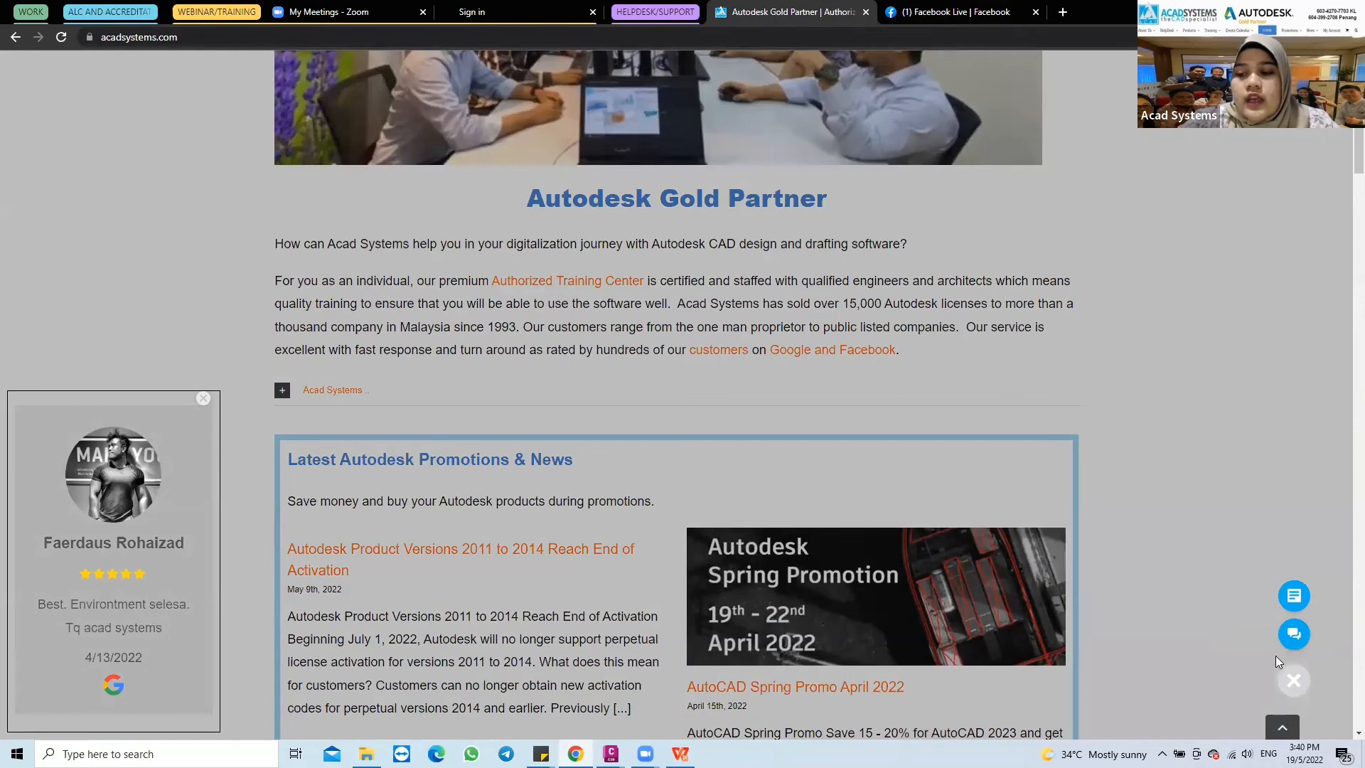
{"action": "left_click", "coordinate": [1124, 567]}
Look through the home page's Autodesk promotions and the upcoming free online lessons
{"action": "scroll", "coordinate": [711, 441], "scroll_direction": "down", "scroll_amount": 2}
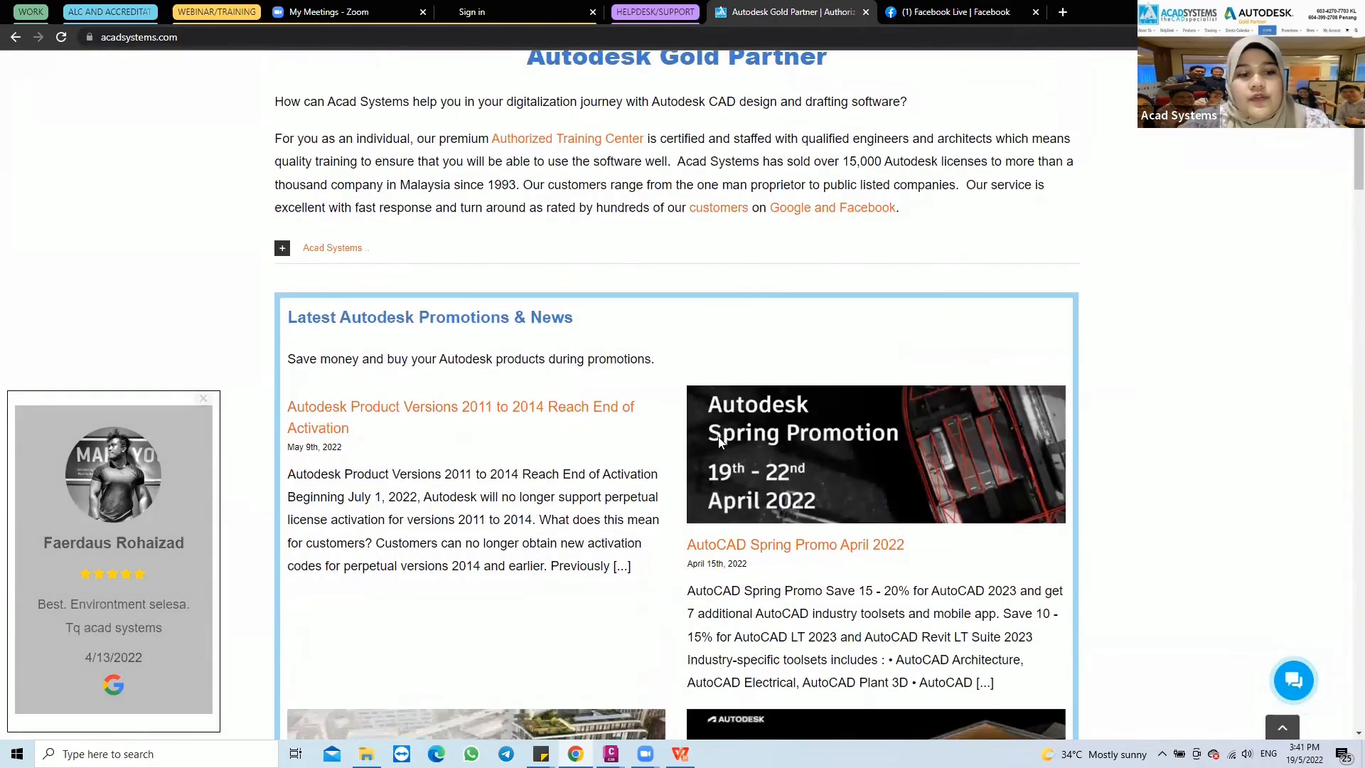
{"action": "scroll", "coordinate": [719, 441], "scroll_direction": "down", "scroll_amount": 10}
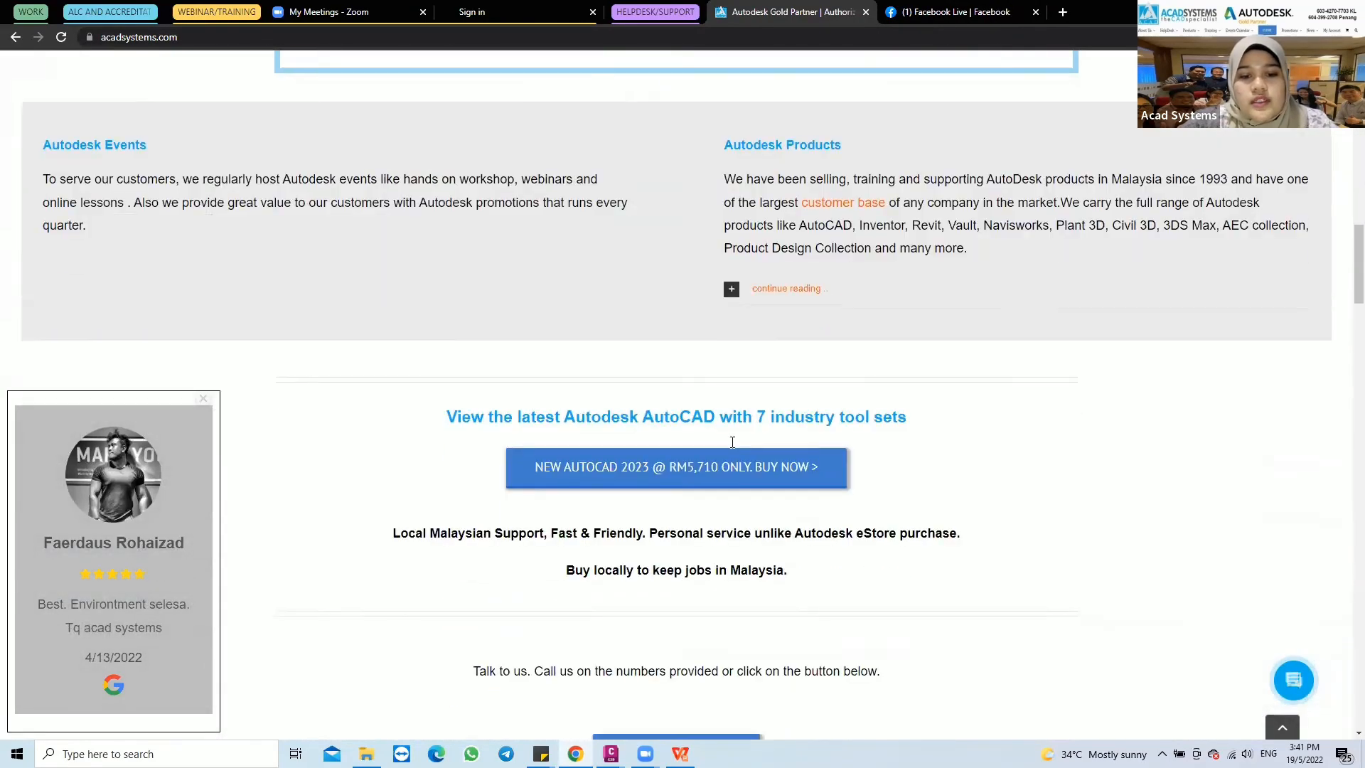
{"action": "scroll", "coordinate": [732, 443], "scroll_direction": "down", "scroll_amount": 12}
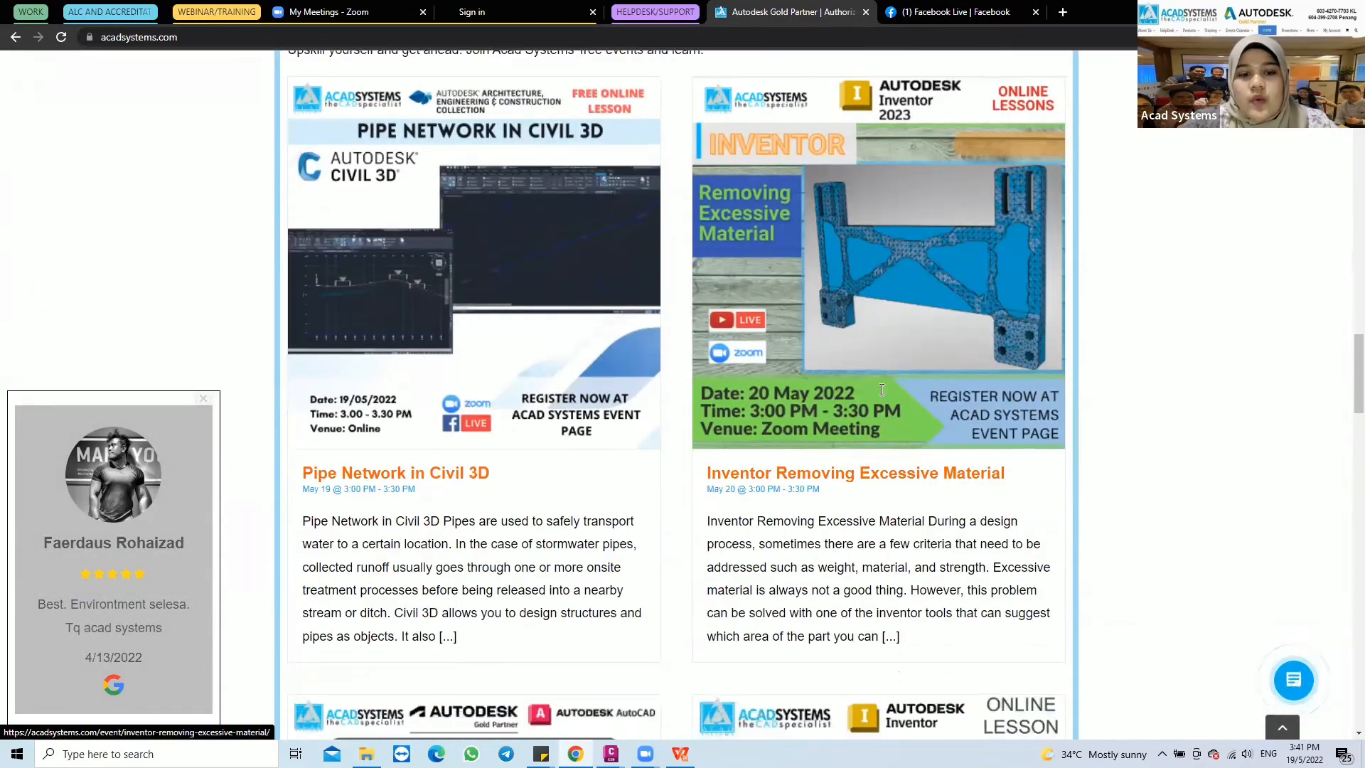
{"action": "scroll", "coordinate": [882, 389], "scroll_direction": "down", "scroll_amount": 7}
{"action": "scroll", "coordinate": [830, 373], "scroll_direction": "up", "scroll_amount": 2}
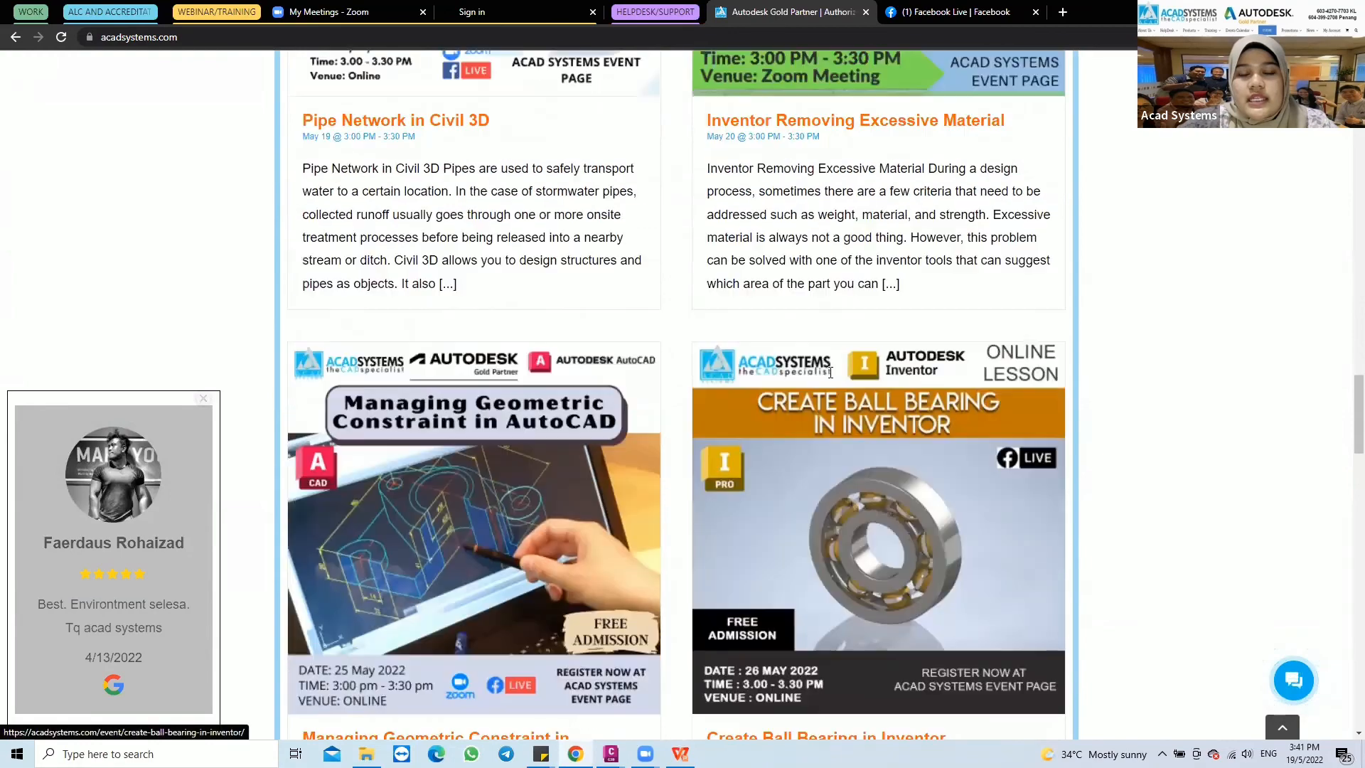
{"action": "scroll", "coordinate": [782, 371], "scroll_direction": "up", "scroll_amount": 3}
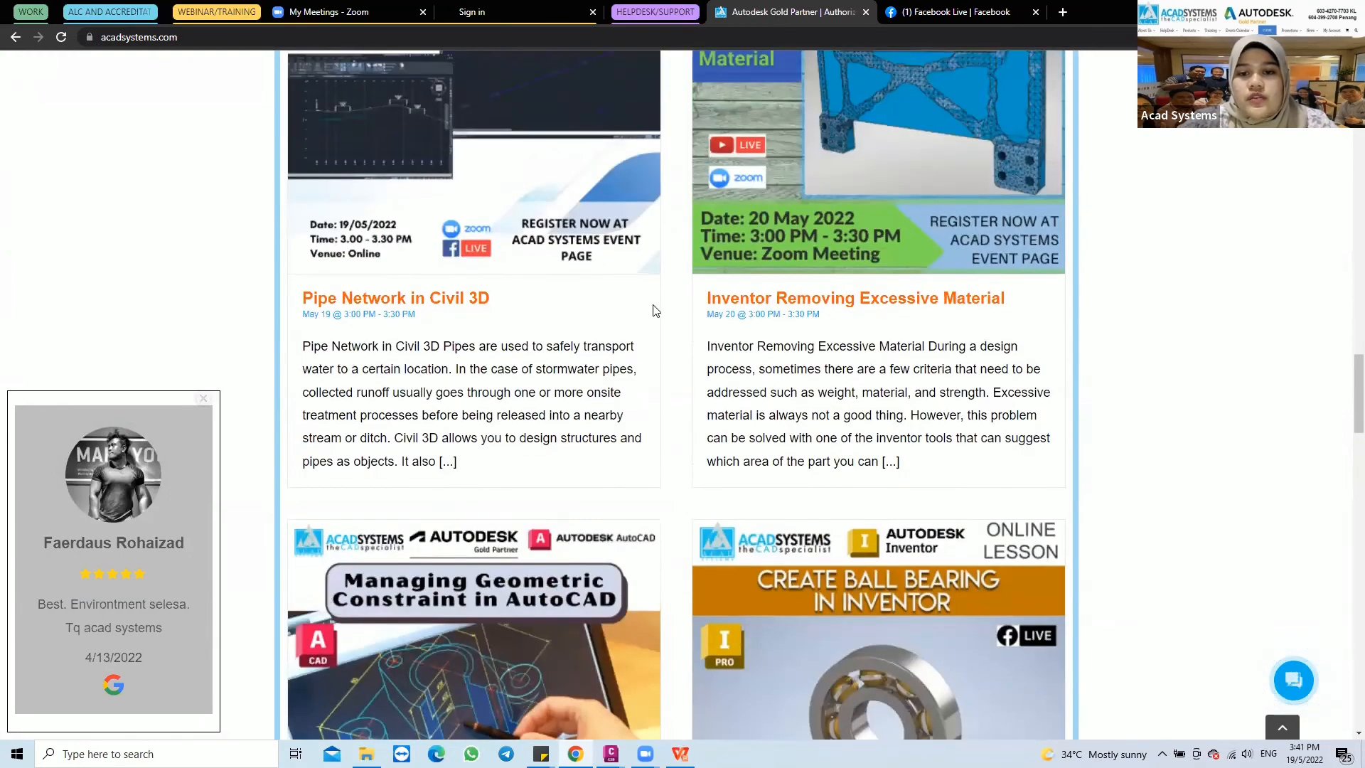
Open the Inventor Removing Excessive Material event page and examine its date, venue, meeting link and RSVP section
{"action": "scroll", "coordinate": [782, 313], "scroll_direction": "up", "scroll_amount": 4}
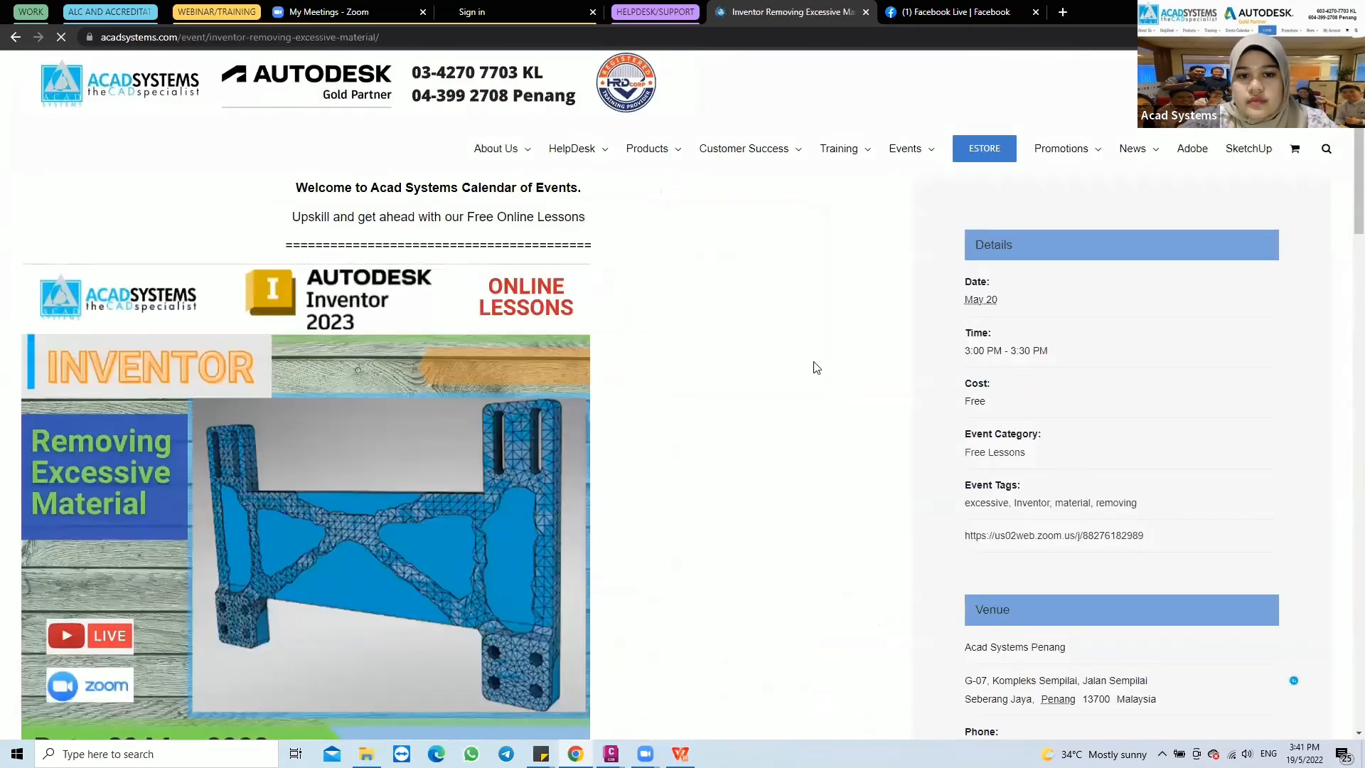
{"action": "scroll", "coordinate": [478, 408], "scroll_direction": "down", "scroll_amount": 3}
{"action": "scroll", "coordinate": [276, 425], "scroll_direction": "down", "scroll_amount": 2}
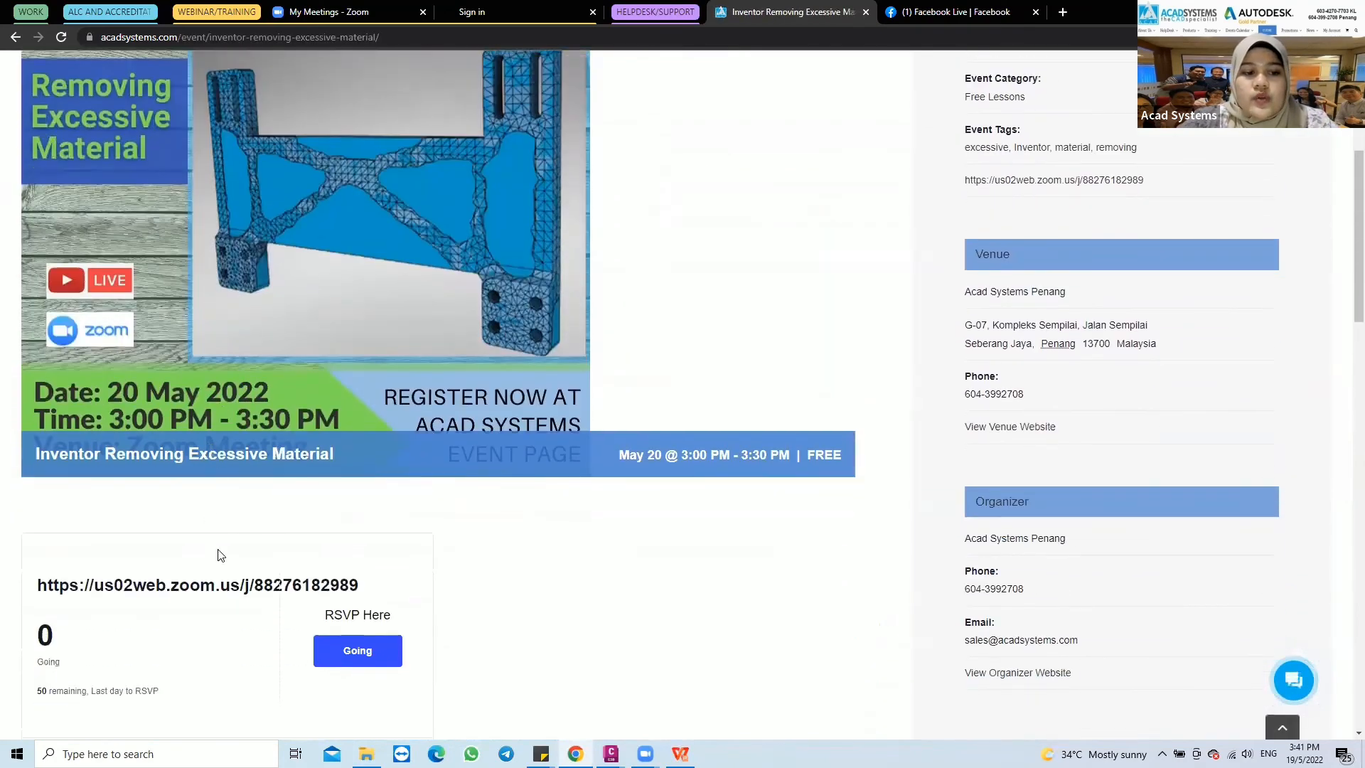
{"action": "scroll", "coordinate": [274, 494], "scroll_direction": "down", "scroll_amount": 2}
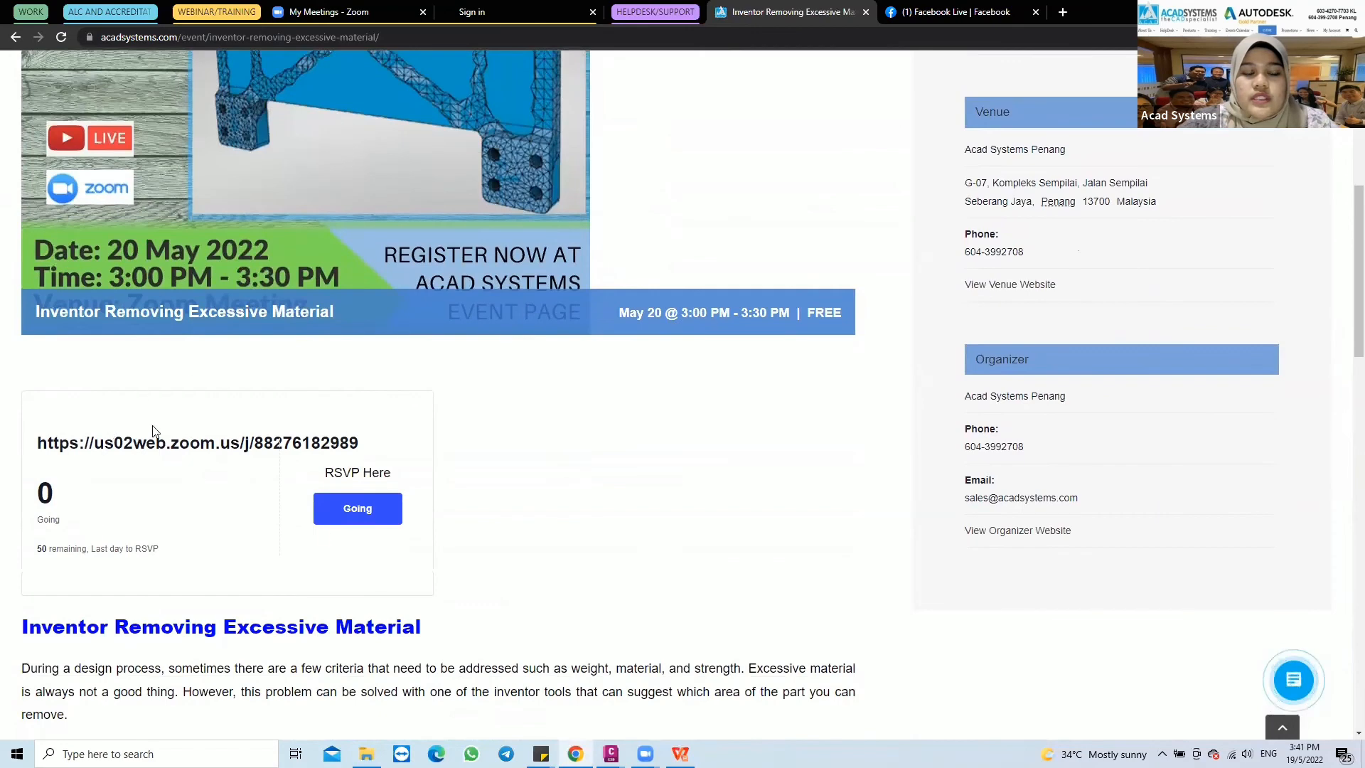
{"action": "scroll", "coordinate": [261, 255], "scroll_direction": "up", "scroll_amount": 4}
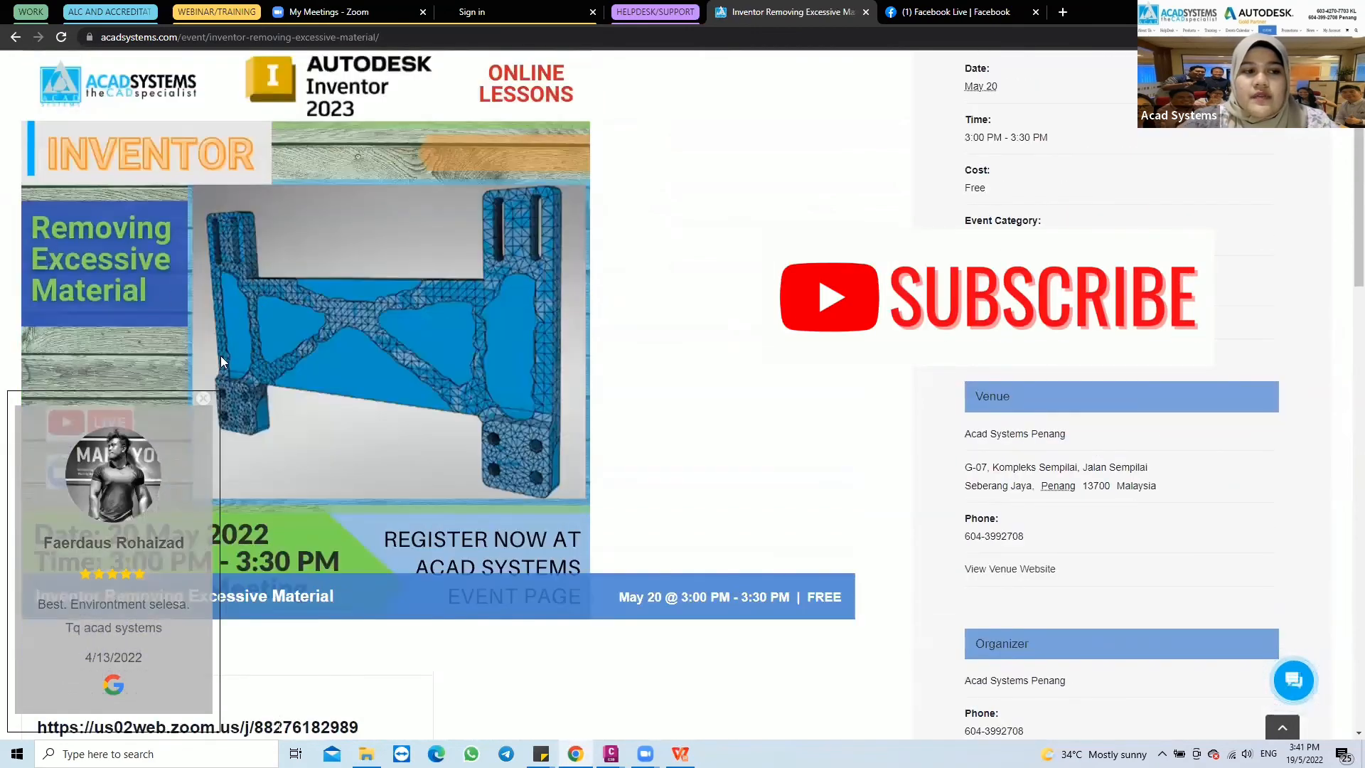
{"action": "scroll", "coordinate": [287, 309], "scroll_direction": "down", "scroll_amount": 6}
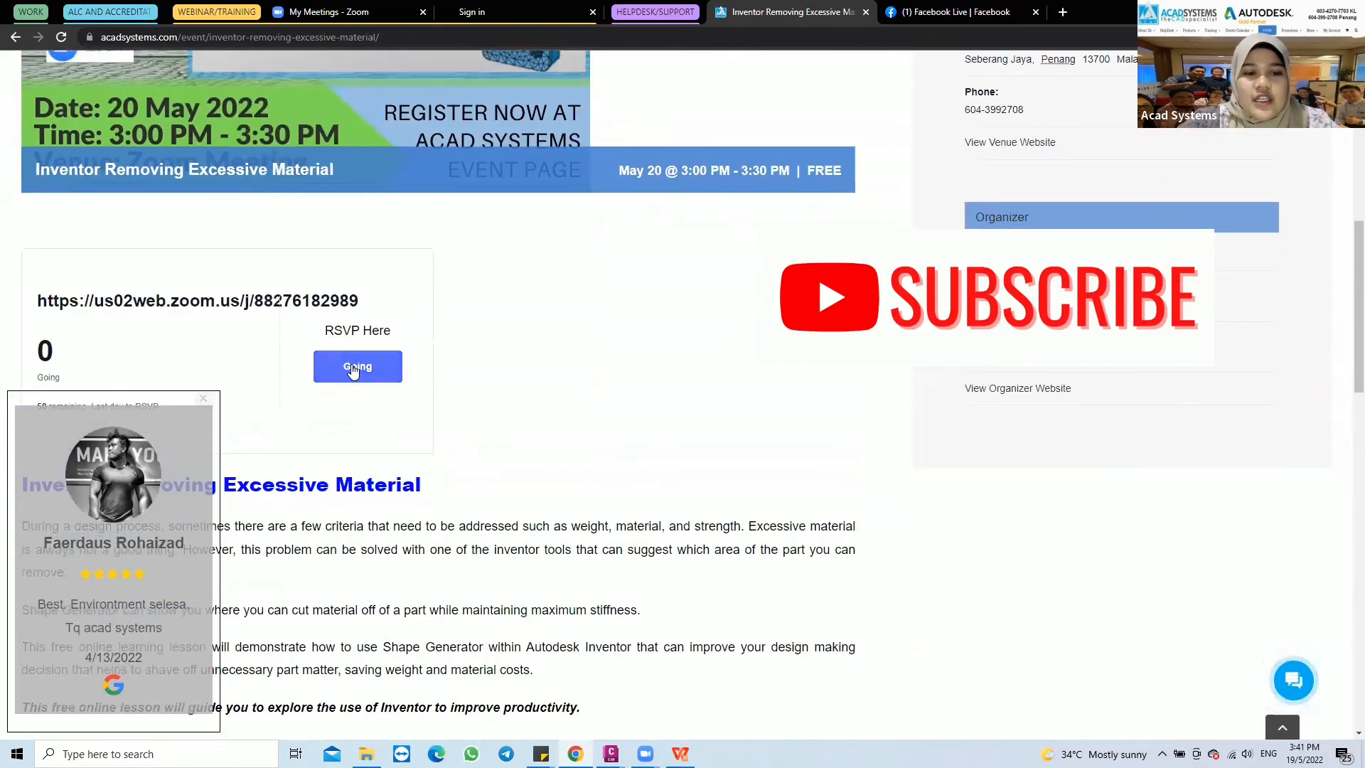
Show the RSVP registration form for the Inventor Removing Excessive Material event, close the review pop-up, and cancel the registration
{"action": "left_click", "coordinate": [352, 369]}
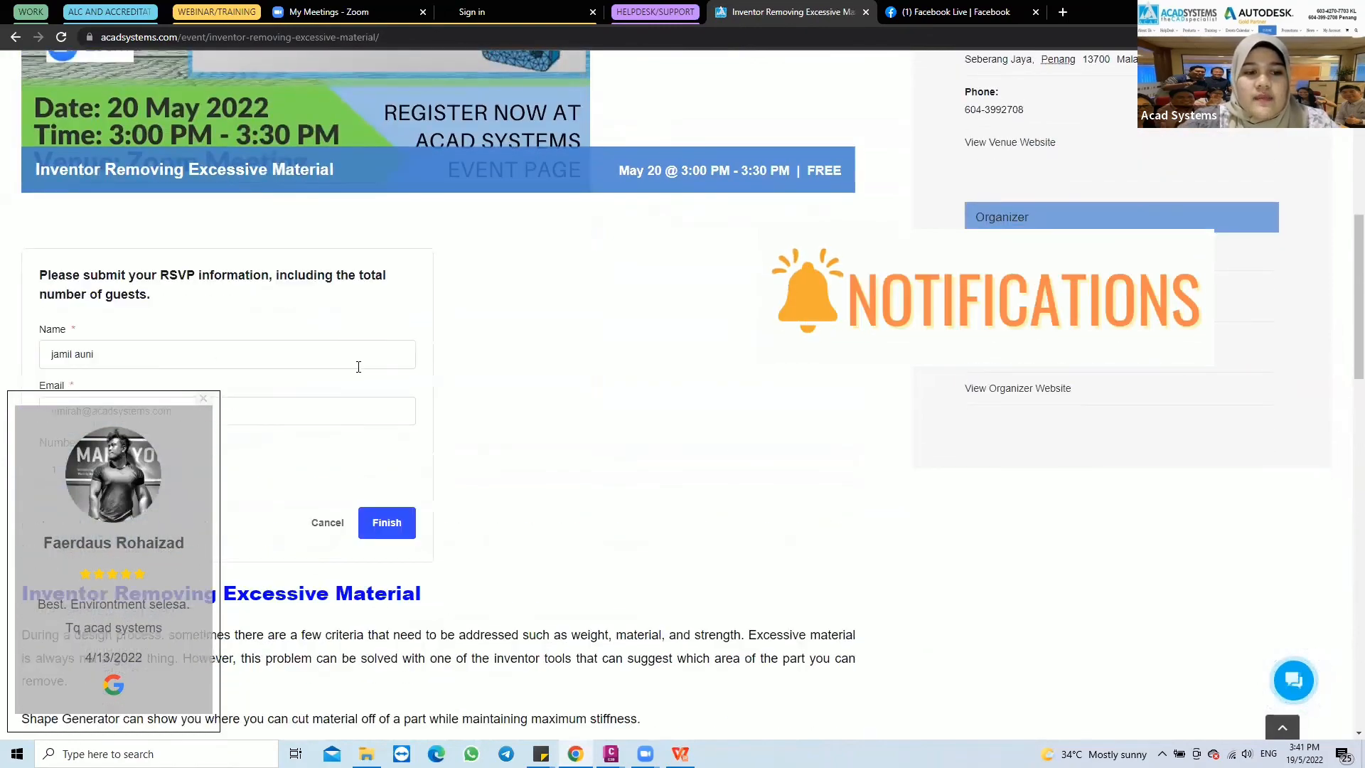
{"action": "left_click", "coordinate": [204, 399]}
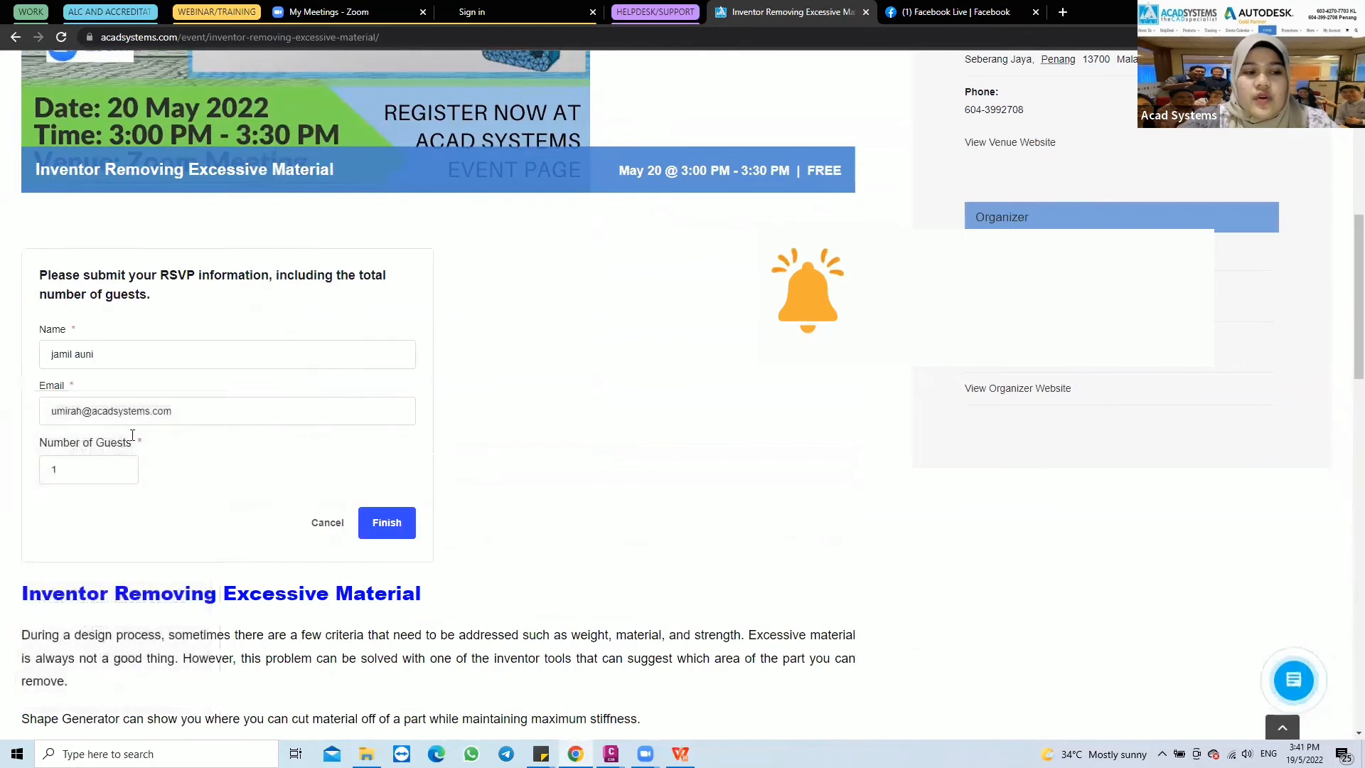
{"action": "left_click", "coordinate": [327, 525]}
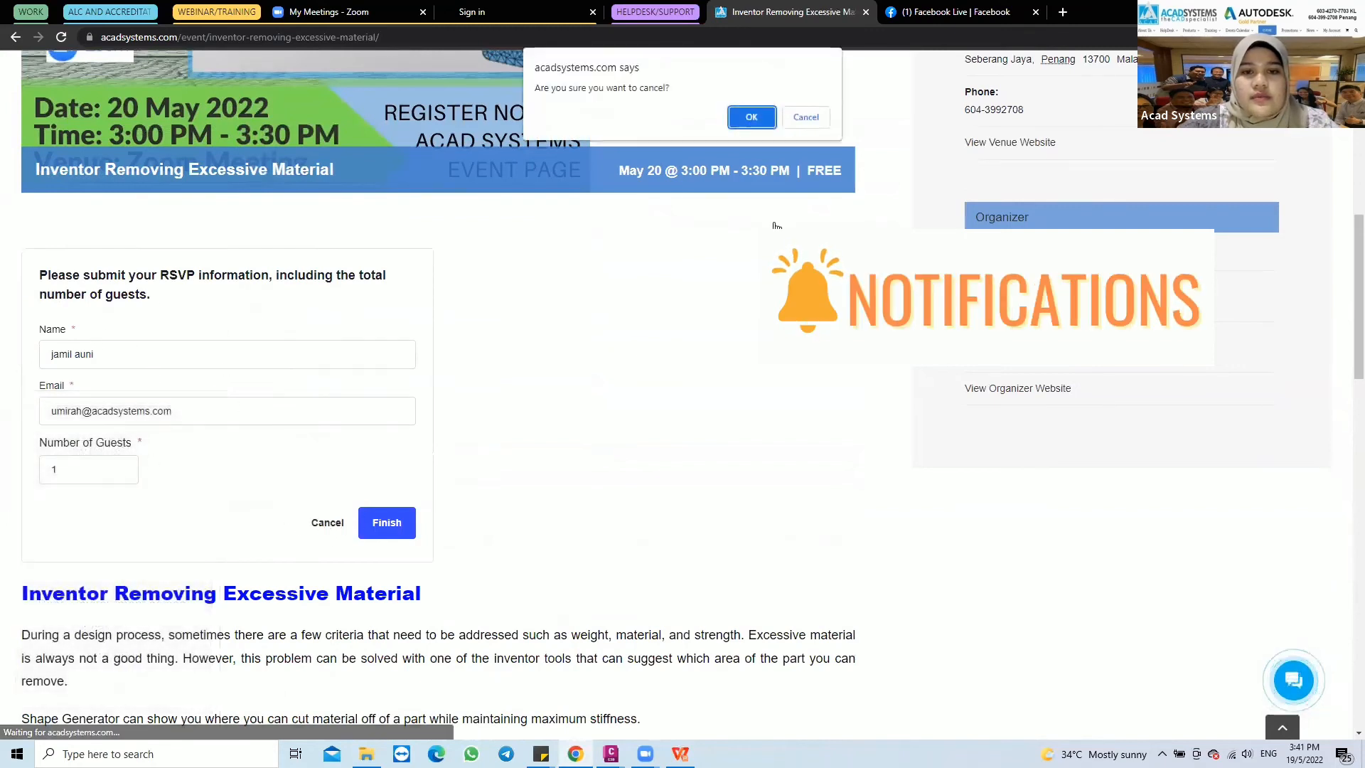
{"action": "left_click", "coordinate": [748, 116]}
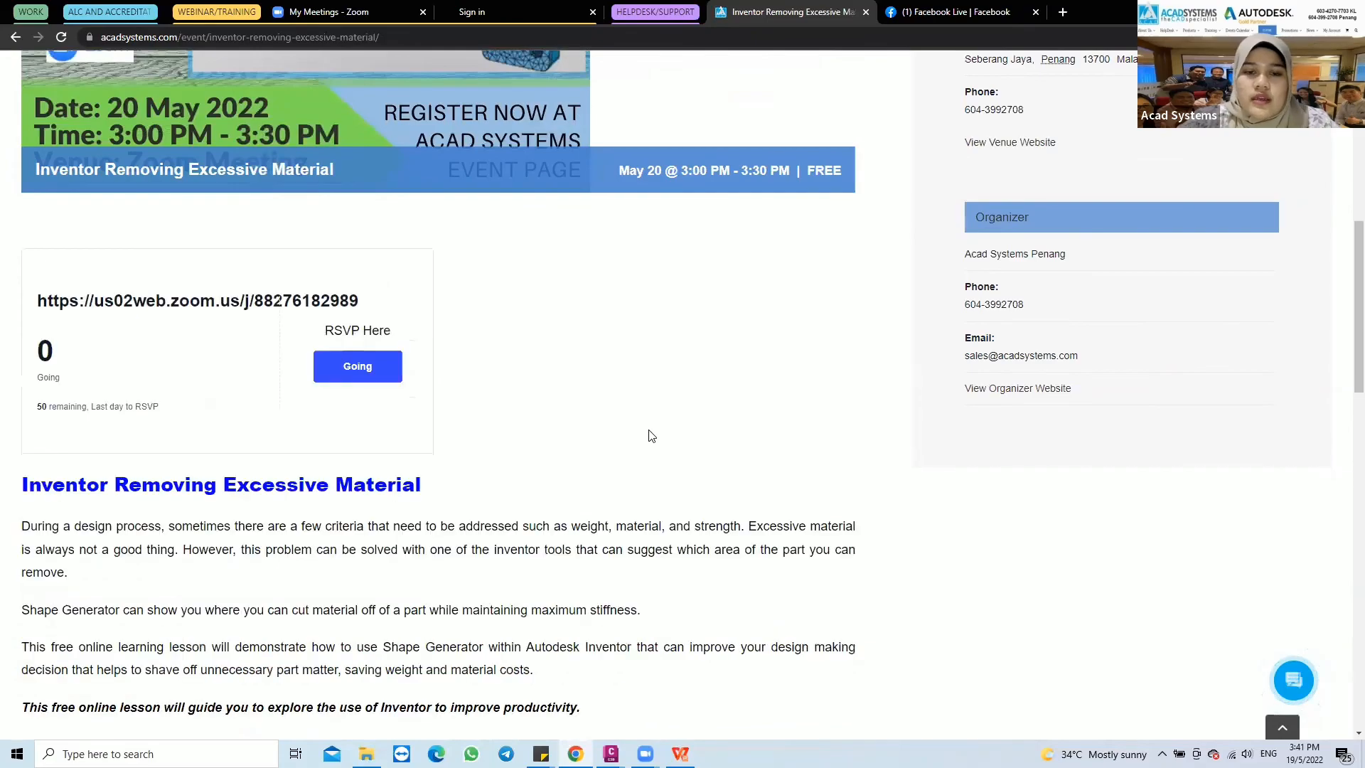
Look through the event page down to its footer and open the linked Acad Systems Facebook page and YouTube channel
{"action": "scroll", "coordinate": [672, 403], "scroll_direction": "down", "scroll_amount": 10}
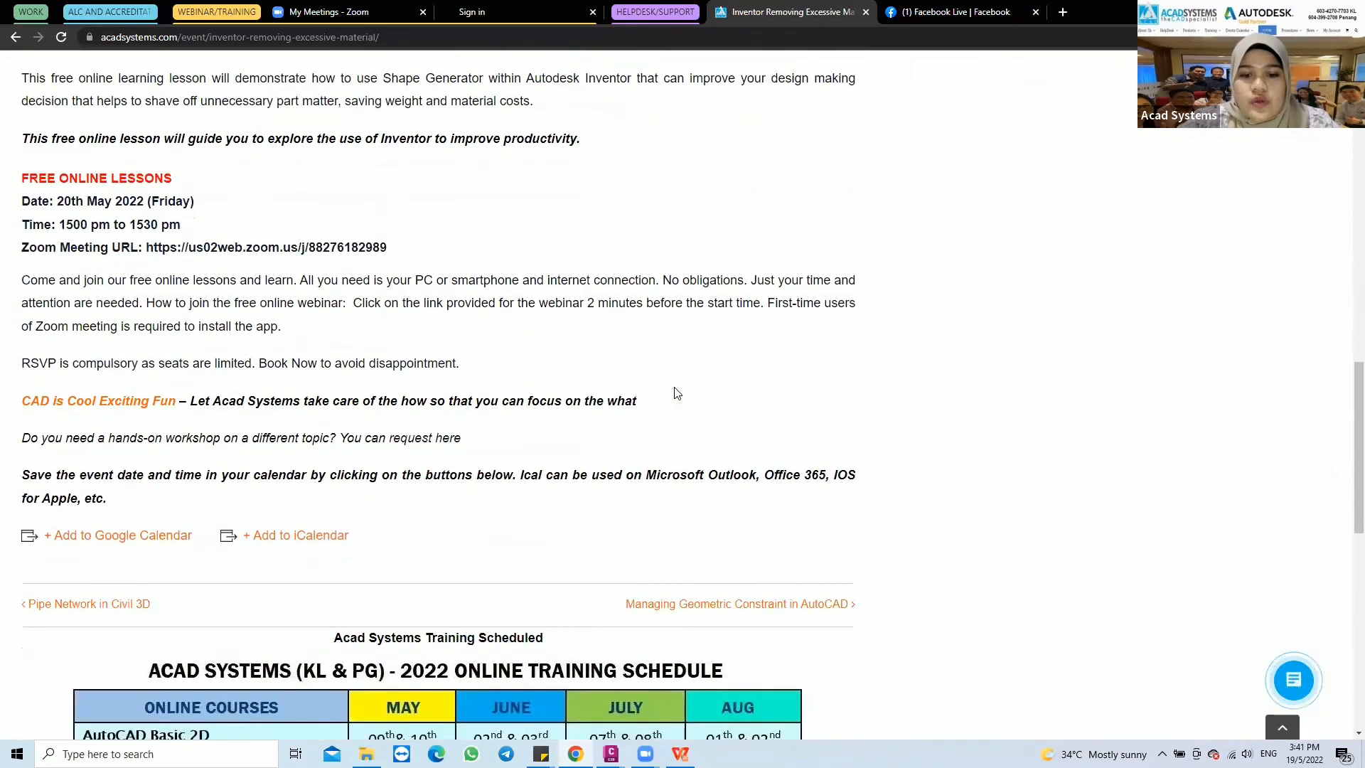
{"action": "scroll", "coordinate": [689, 385], "scroll_direction": "down", "scroll_amount": 8}
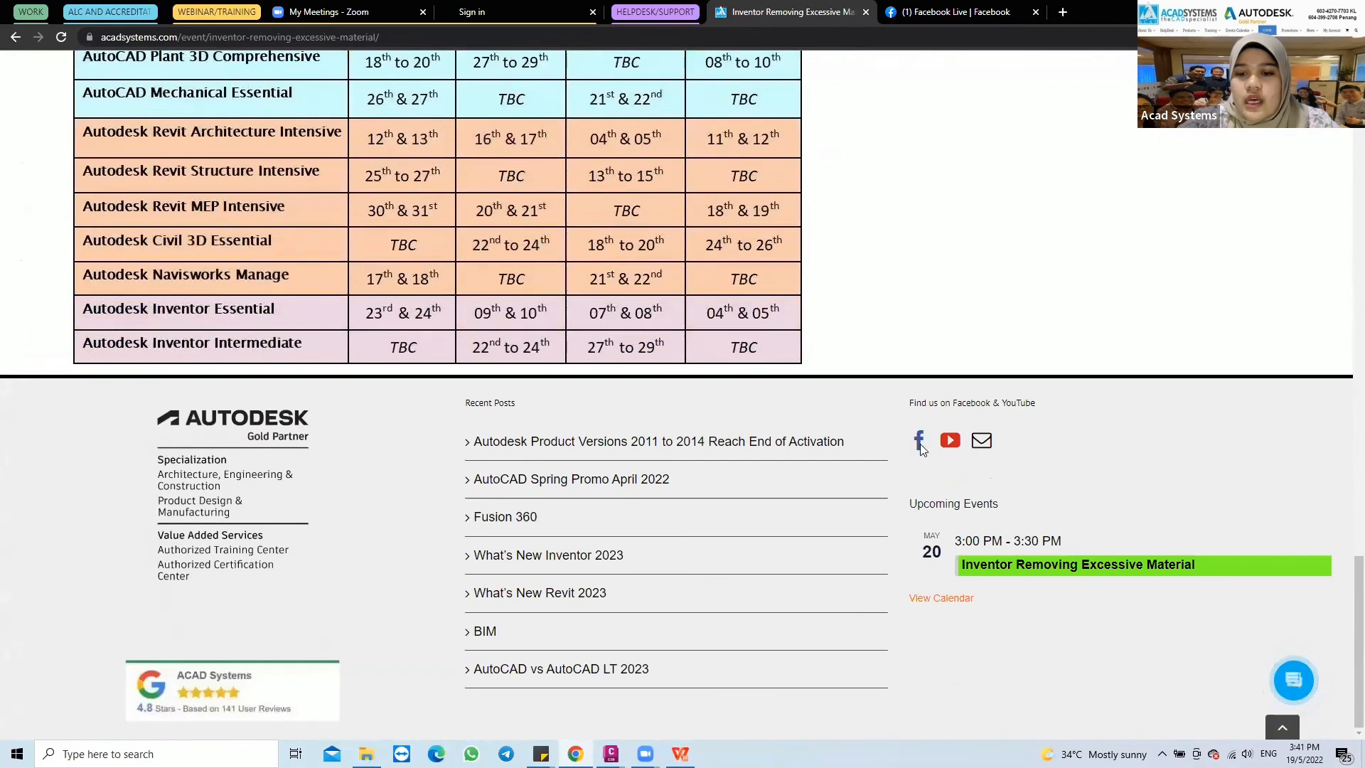
{"action": "left_click", "coordinate": [919, 442]}
{"action": "left_click", "coordinate": [779, 10]}
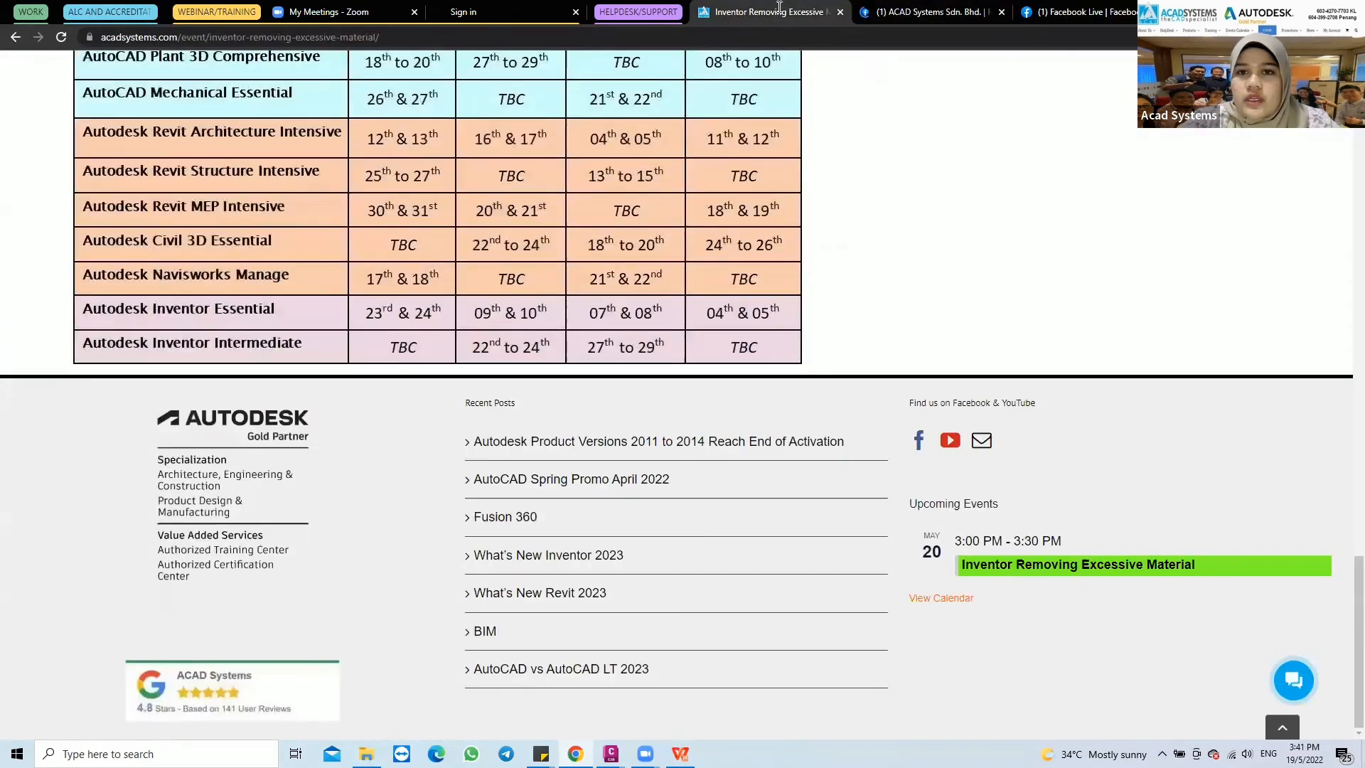
{"action": "left_click", "coordinate": [946, 444]}
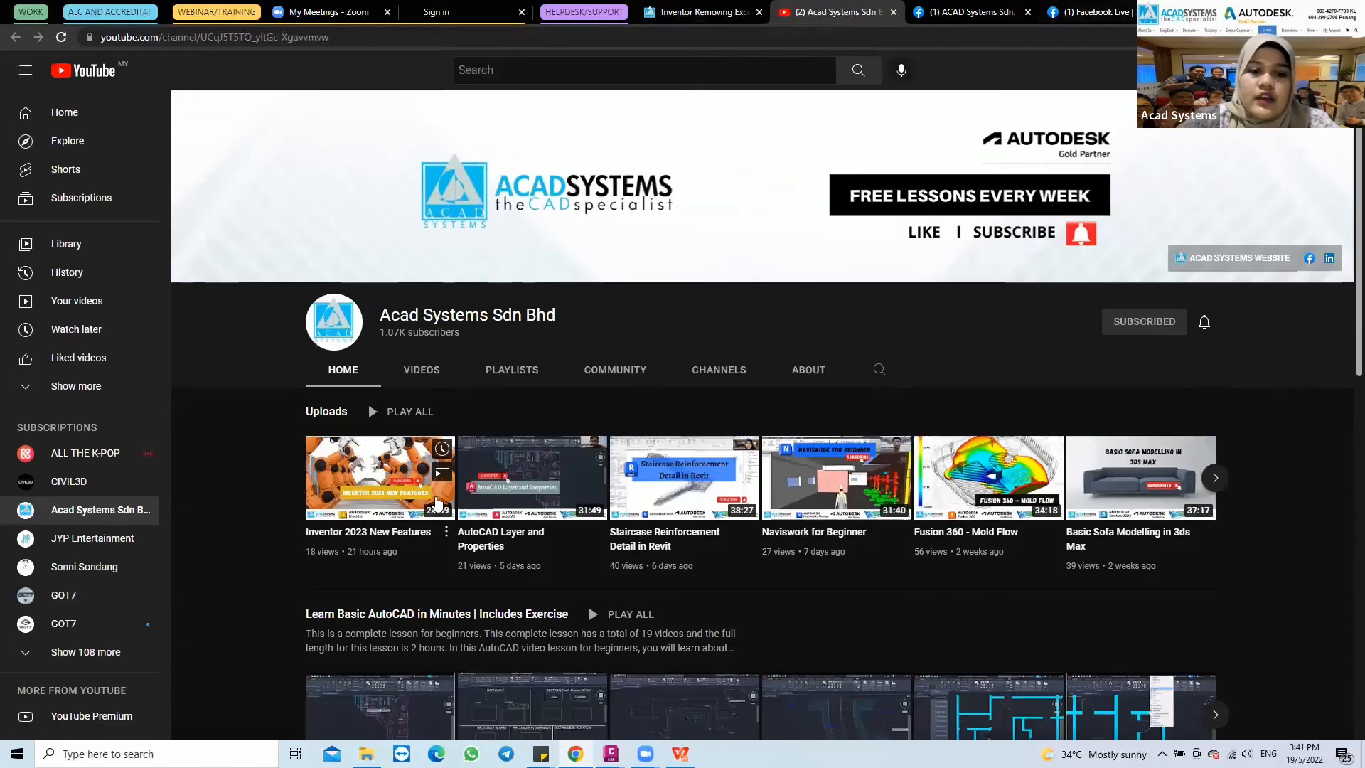
Show the Acad Systems YouTube channel's uploaded videos and look through the list of recorded lessons
{"action": "scroll", "coordinate": [470, 427], "scroll_direction": "down", "scroll_amount": 1}
{"action": "left_click", "coordinate": [420, 299]}
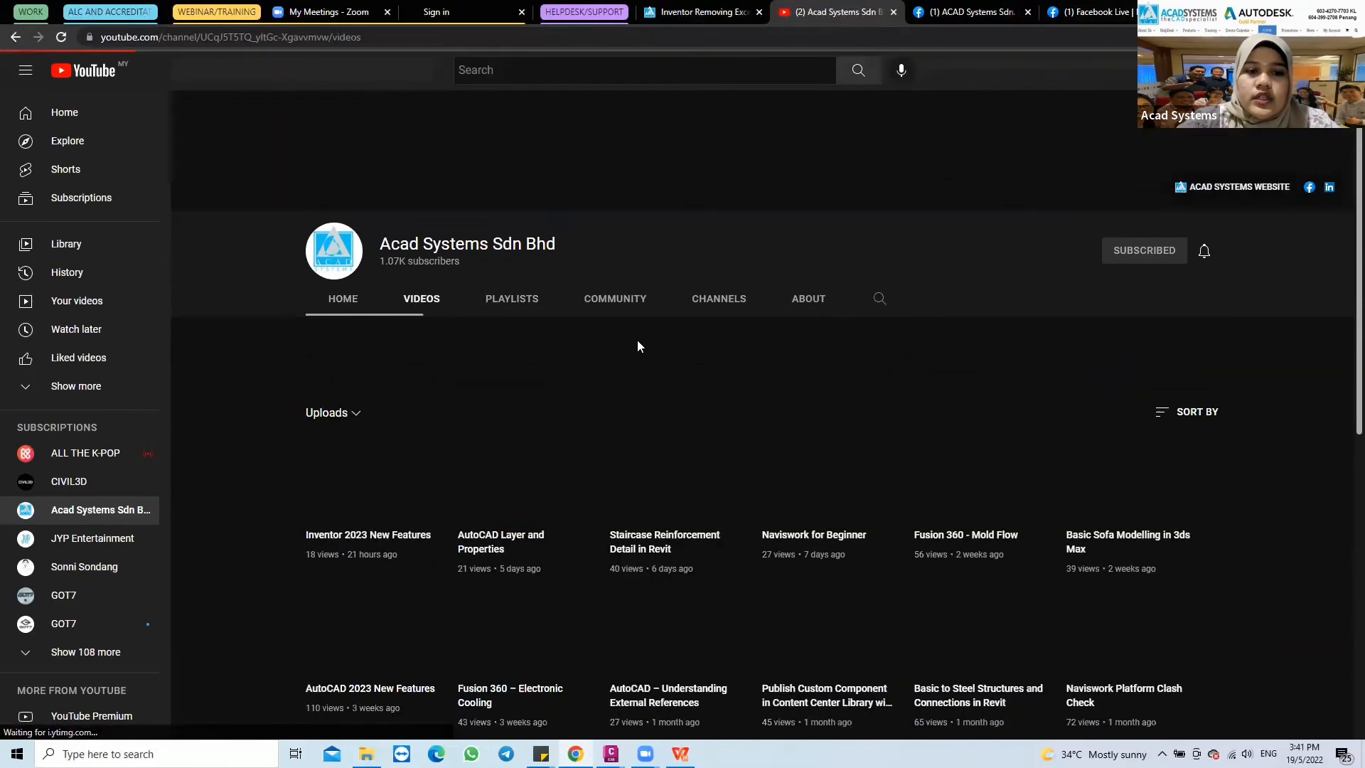
{"action": "scroll", "coordinate": [480, 327], "scroll_direction": "down", "scroll_amount": 4}
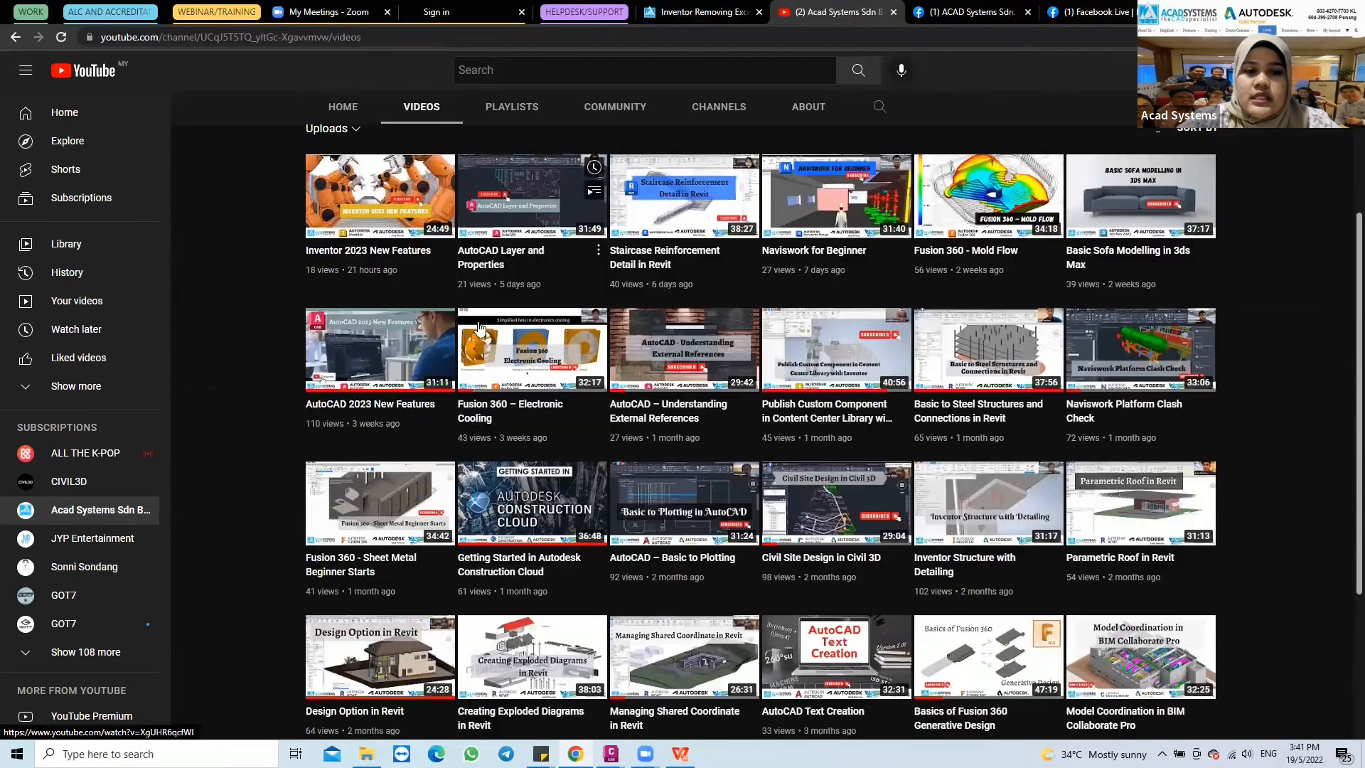
{"action": "mouse_move", "coordinate": [525, 380]}
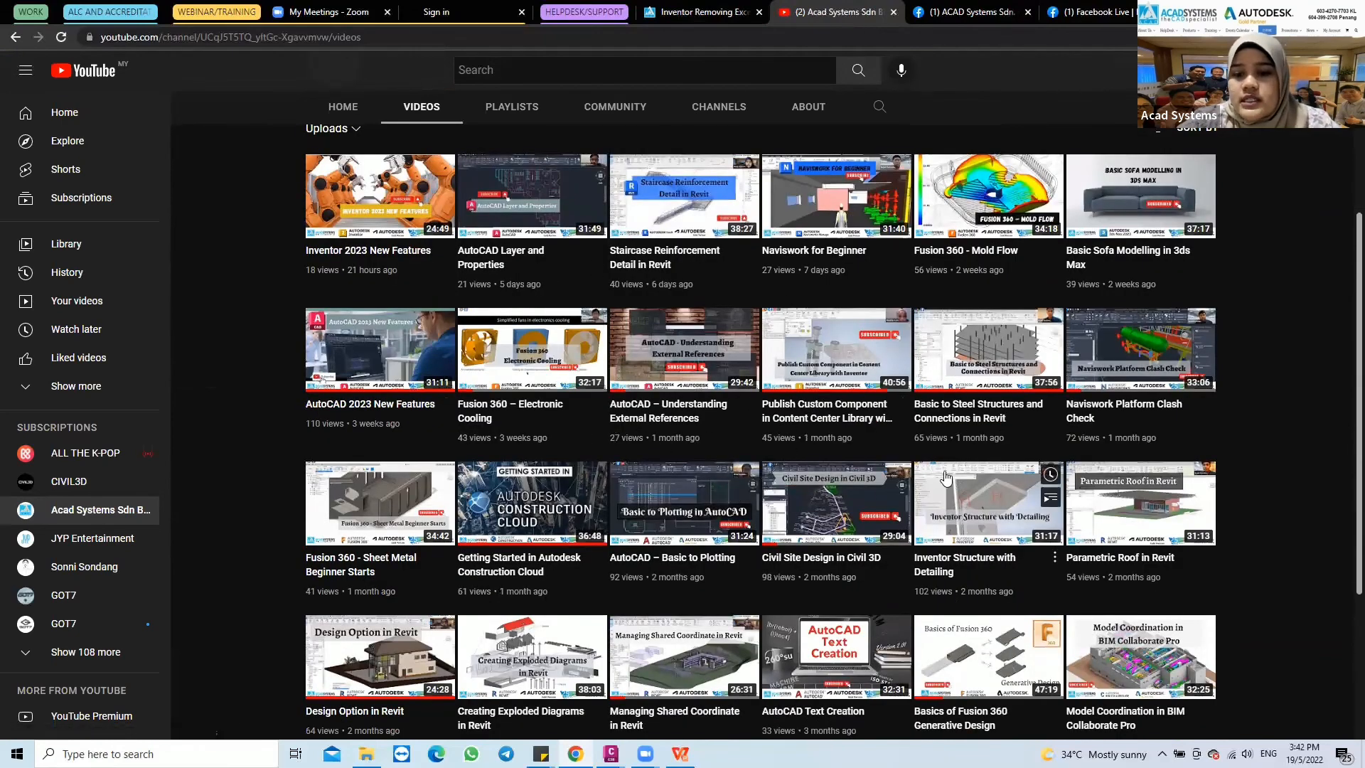
{"action": "scroll", "coordinate": [946, 478], "scroll_direction": "down", "scroll_amount": 4}
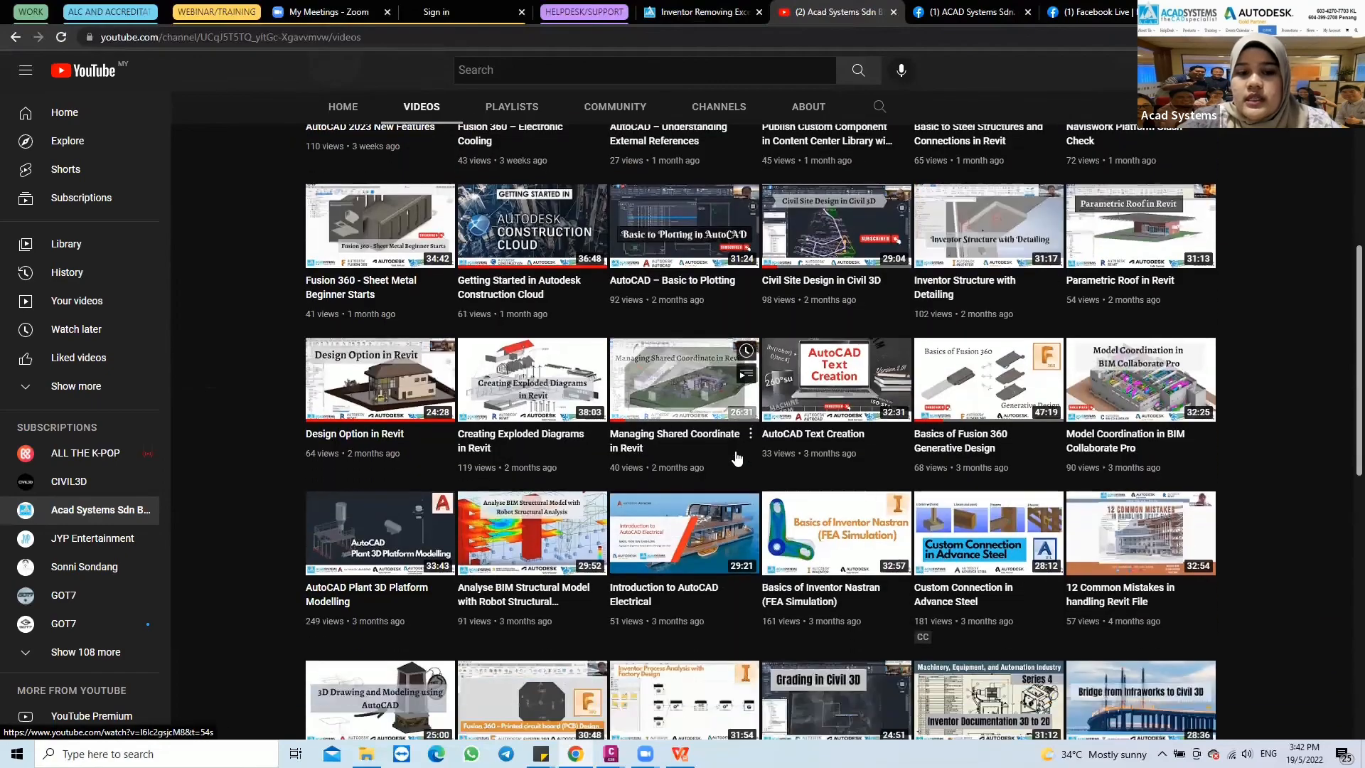
{"action": "scroll", "coordinate": [737, 459], "scroll_direction": "up", "scroll_amount": 6}
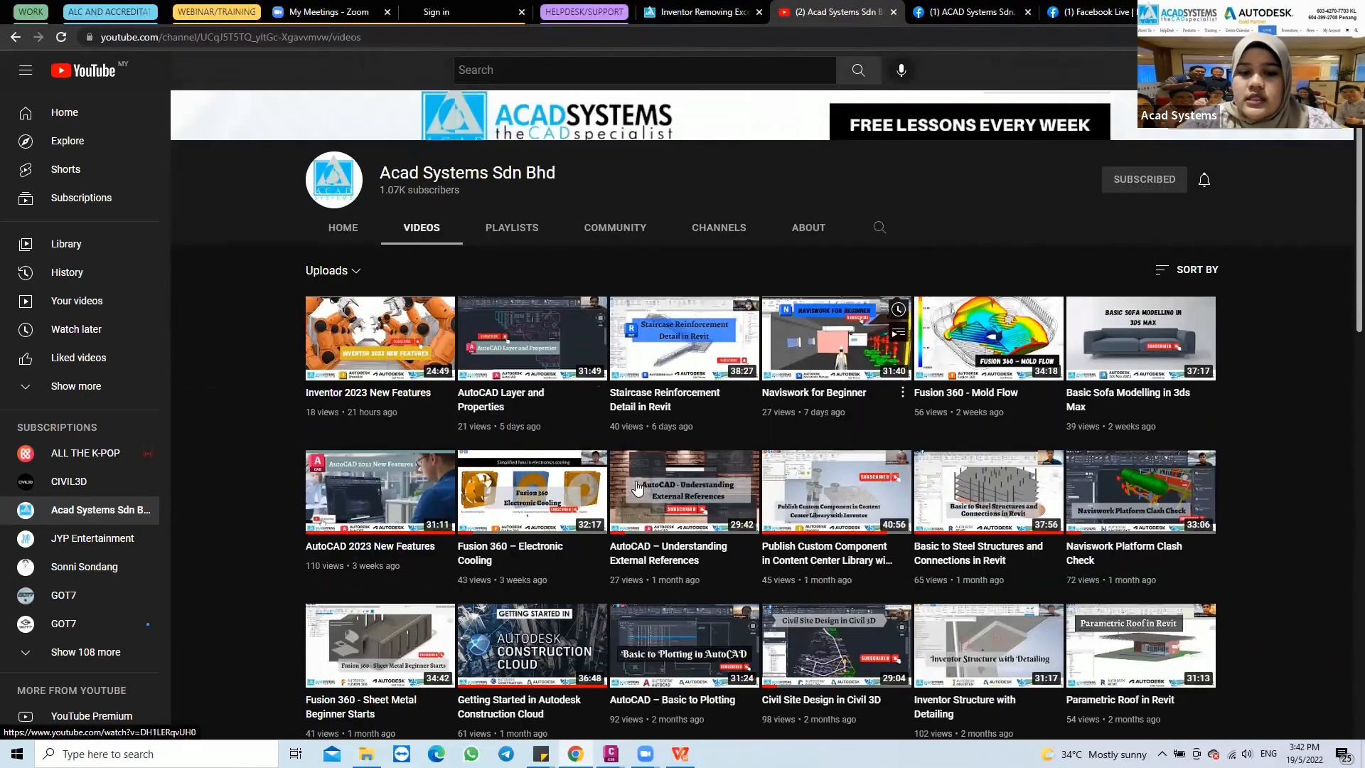
{"action": "scroll", "coordinate": [409, 463], "scroll_direction": "down", "scroll_amount": 3}
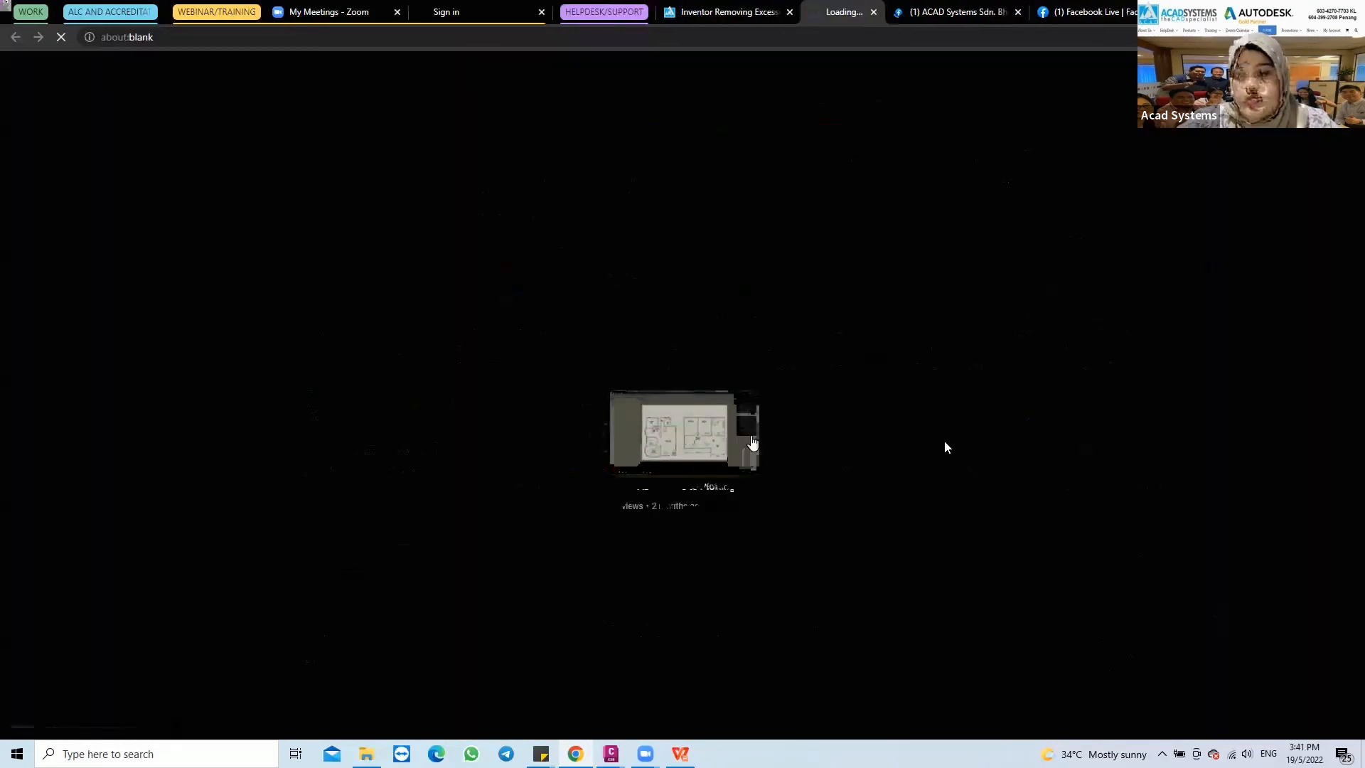
{"action": "scroll", "coordinate": [945, 440], "scroll_direction": "down", "scroll_amount": 5}
{"action": "scroll", "coordinate": [804, 287], "scroll_direction": "up", "scroll_amount": 3}
{"action": "scroll", "coordinate": [979, 254], "scroll_direction": "up", "scroll_amount": 6}
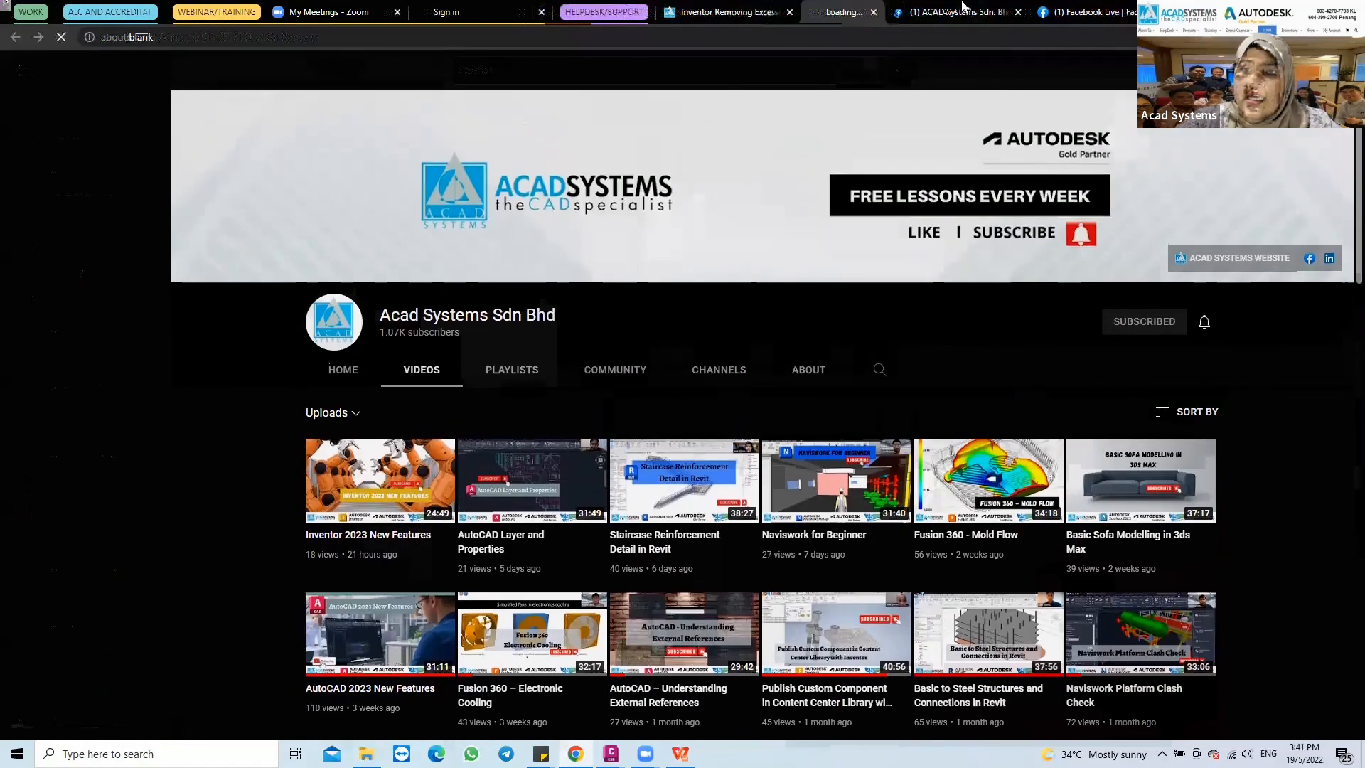
Switch to the ACAD Systems Facebook page and look through its pinned post, live video and training posts
{"action": "left_click", "coordinate": [956, 12]}
{"action": "scroll", "coordinate": [761, 340], "scroll_direction": "down", "scroll_amount": 1}
{"action": "scroll", "coordinate": [760, 339], "scroll_direction": "down", "scroll_amount": 9}
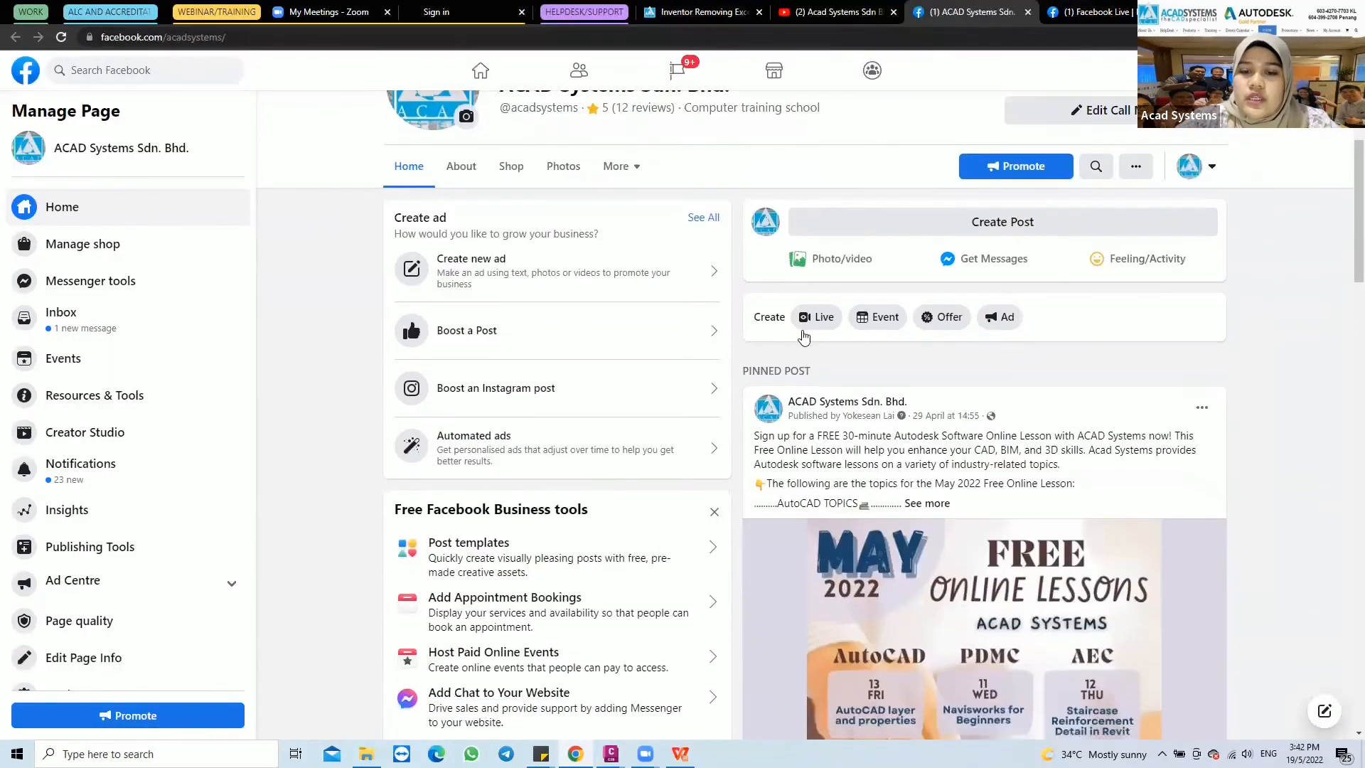
{"action": "scroll", "coordinate": [870, 394], "scroll_direction": "down", "scroll_amount": 8}
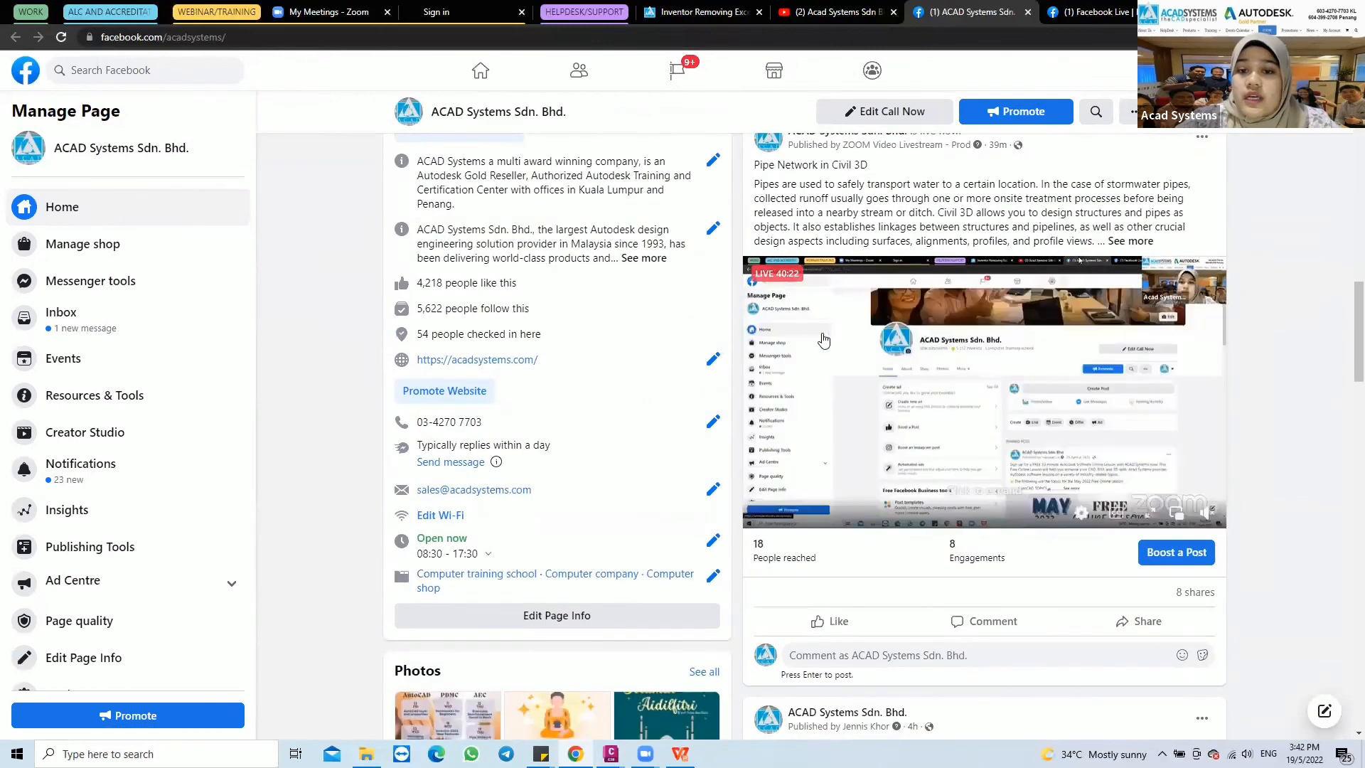
{"action": "scroll", "coordinate": [742, 347], "scroll_direction": "down", "scroll_amount": 2}
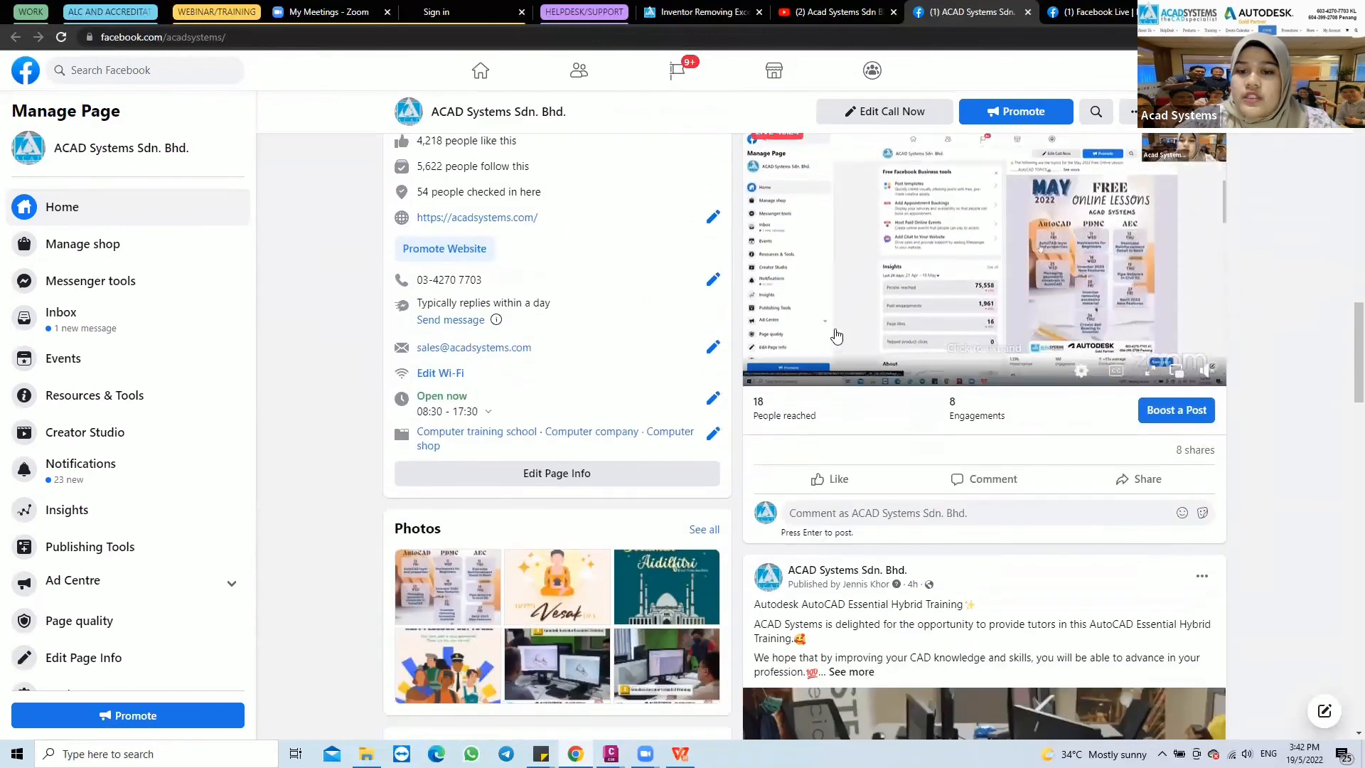
{"action": "scroll", "coordinate": [904, 356], "scroll_direction": "down", "scroll_amount": 3}
{"action": "scroll", "coordinate": [903, 355], "scroll_direction": "down", "scroll_amount": 8}
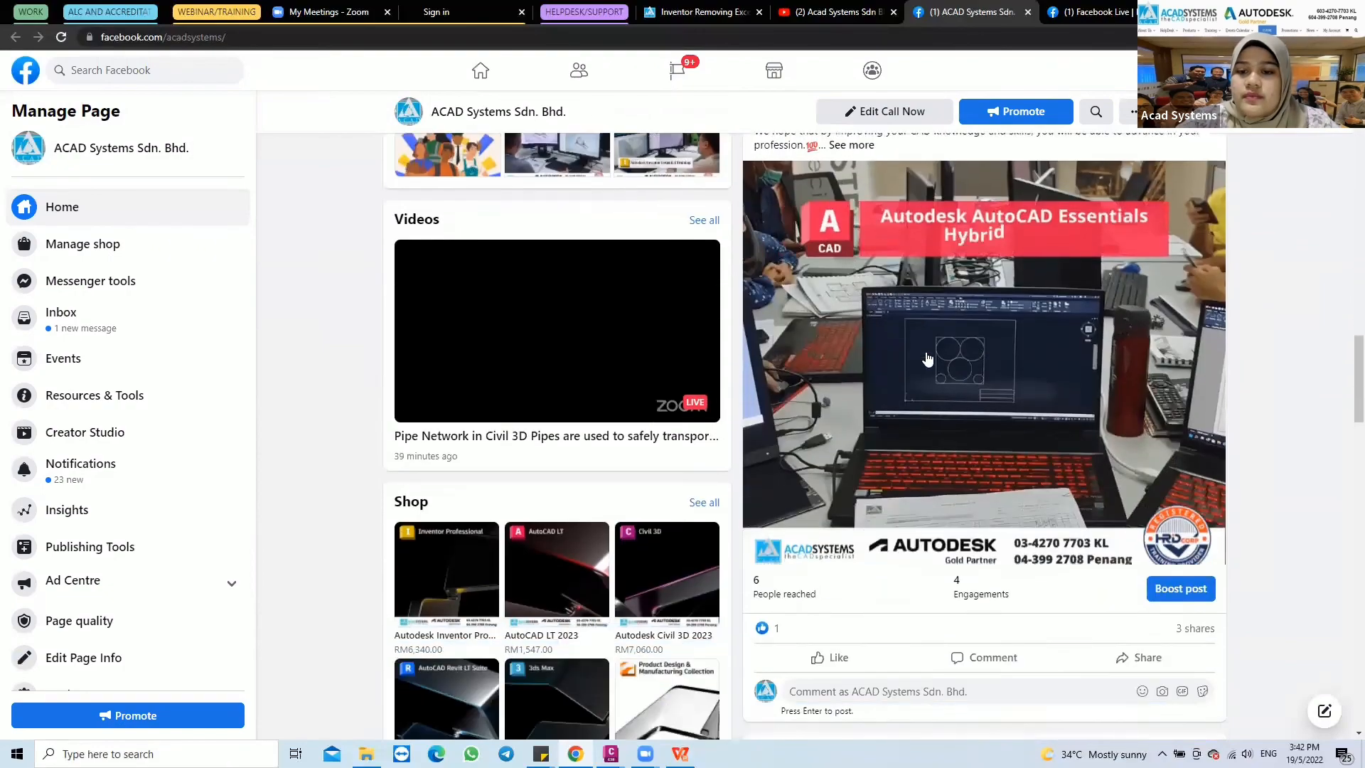
{"action": "scroll", "coordinate": [649, 254], "scroll_direction": "up", "scroll_amount": 5}
{"action": "scroll", "coordinate": [650, 255], "scroll_direction": "up", "scroll_amount": 11}
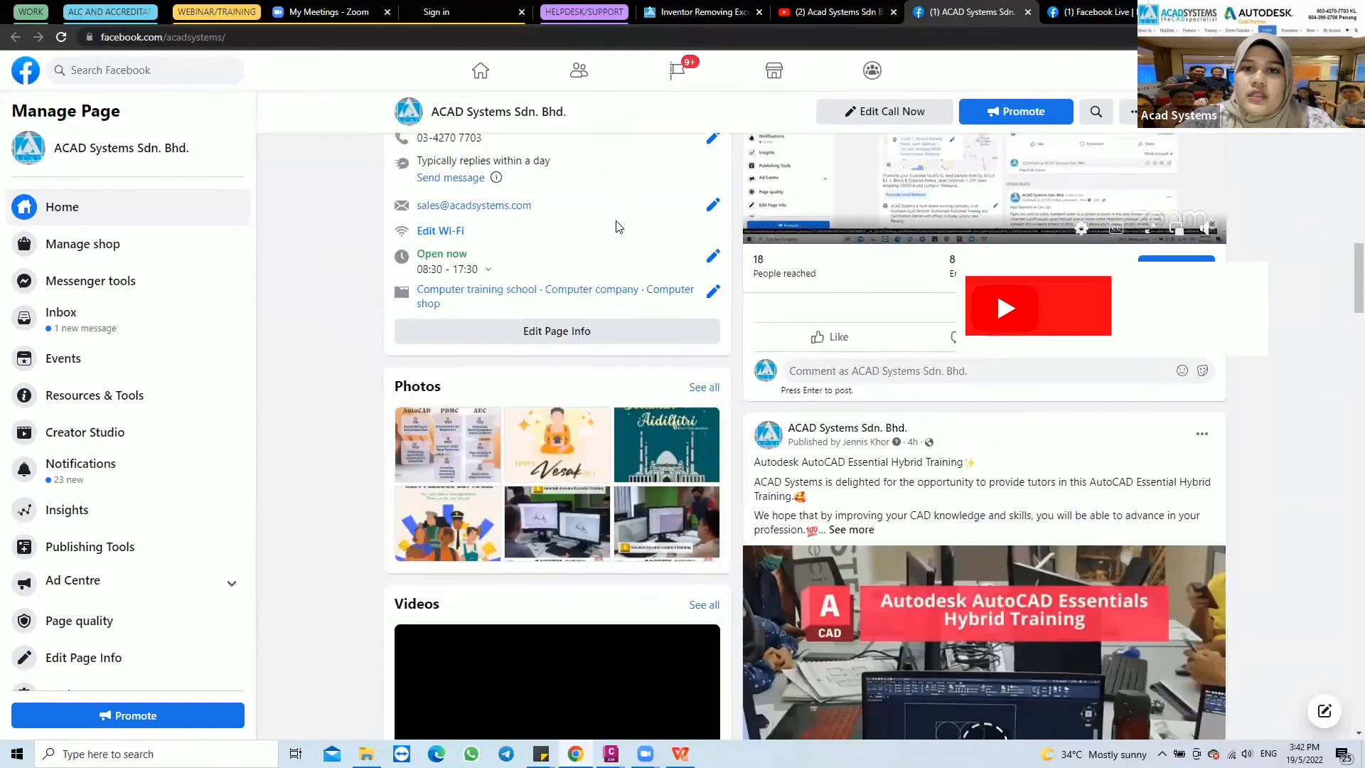
Return to the Inventor Removing Excessive Material event page and view the 2022 online training schedule and the footer links
{"action": "left_click", "coordinate": [804, 12]}
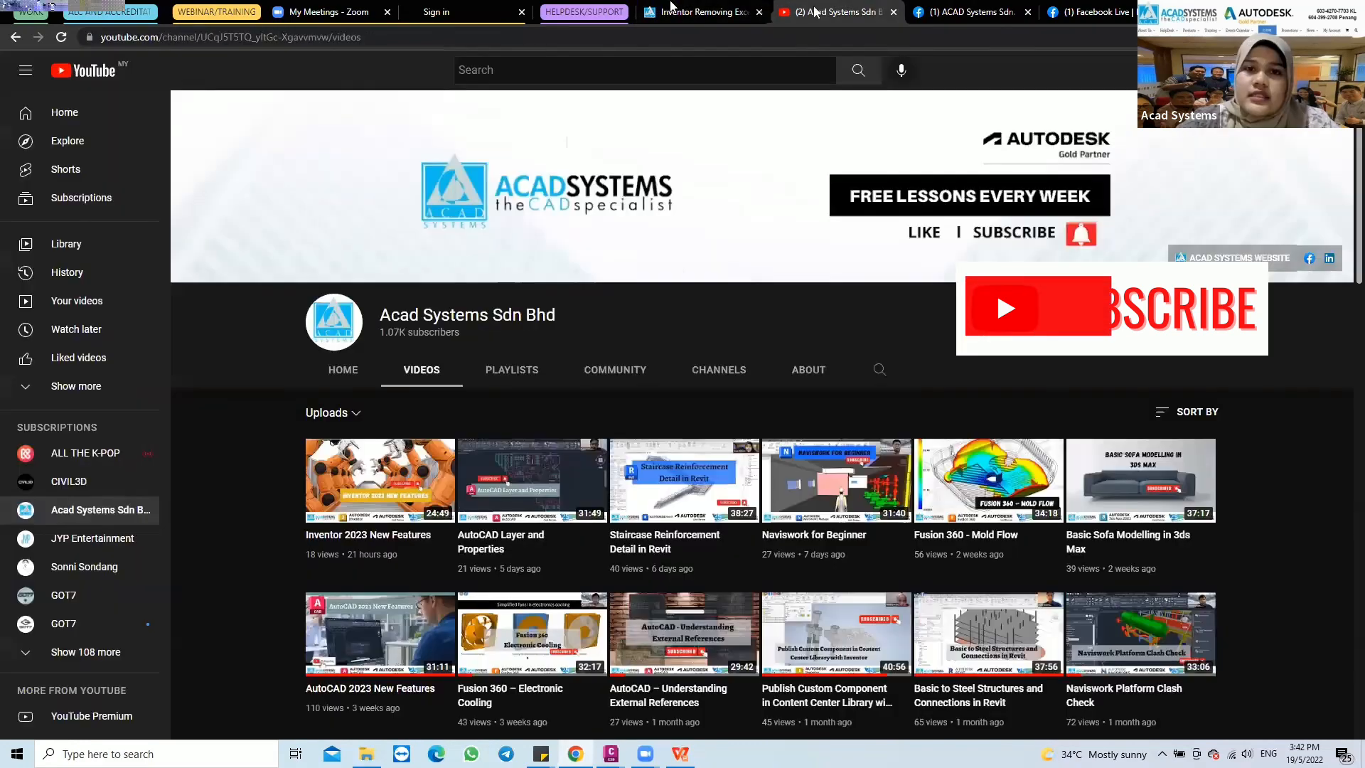
{"action": "left_click", "coordinate": [704, 12]}
{"action": "left_click", "coordinate": [791, 8]}
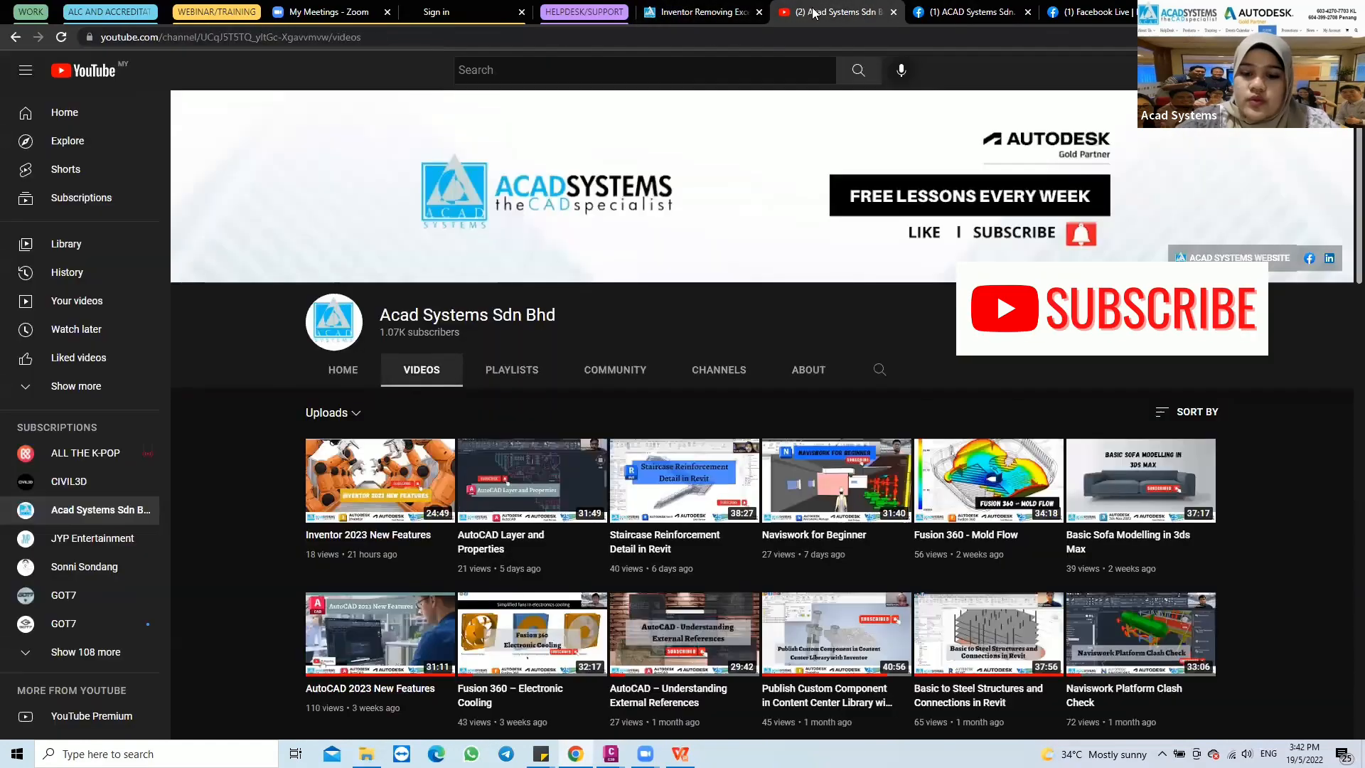
{"action": "left_click", "coordinate": [704, 12]}
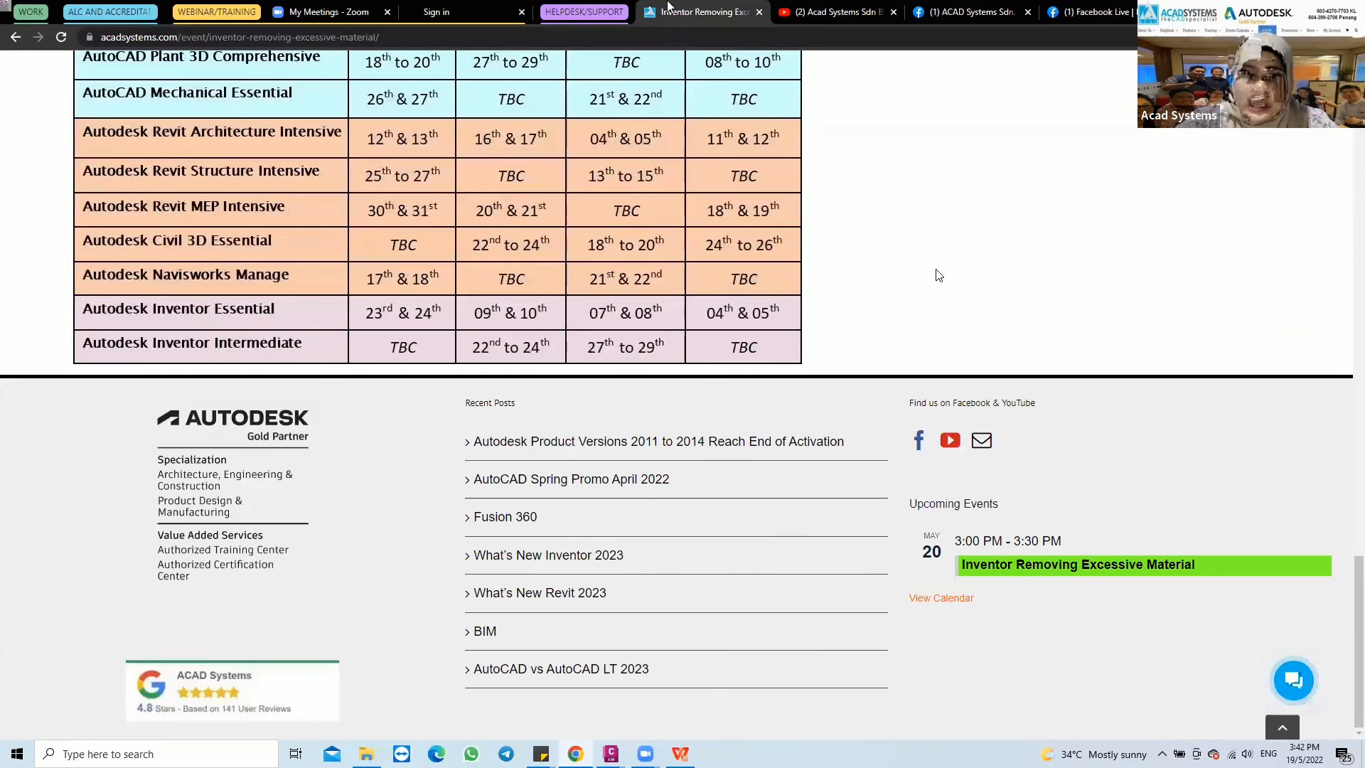
{"action": "scroll", "coordinate": [910, 334], "scroll_direction": "up", "scroll_amount": 7}
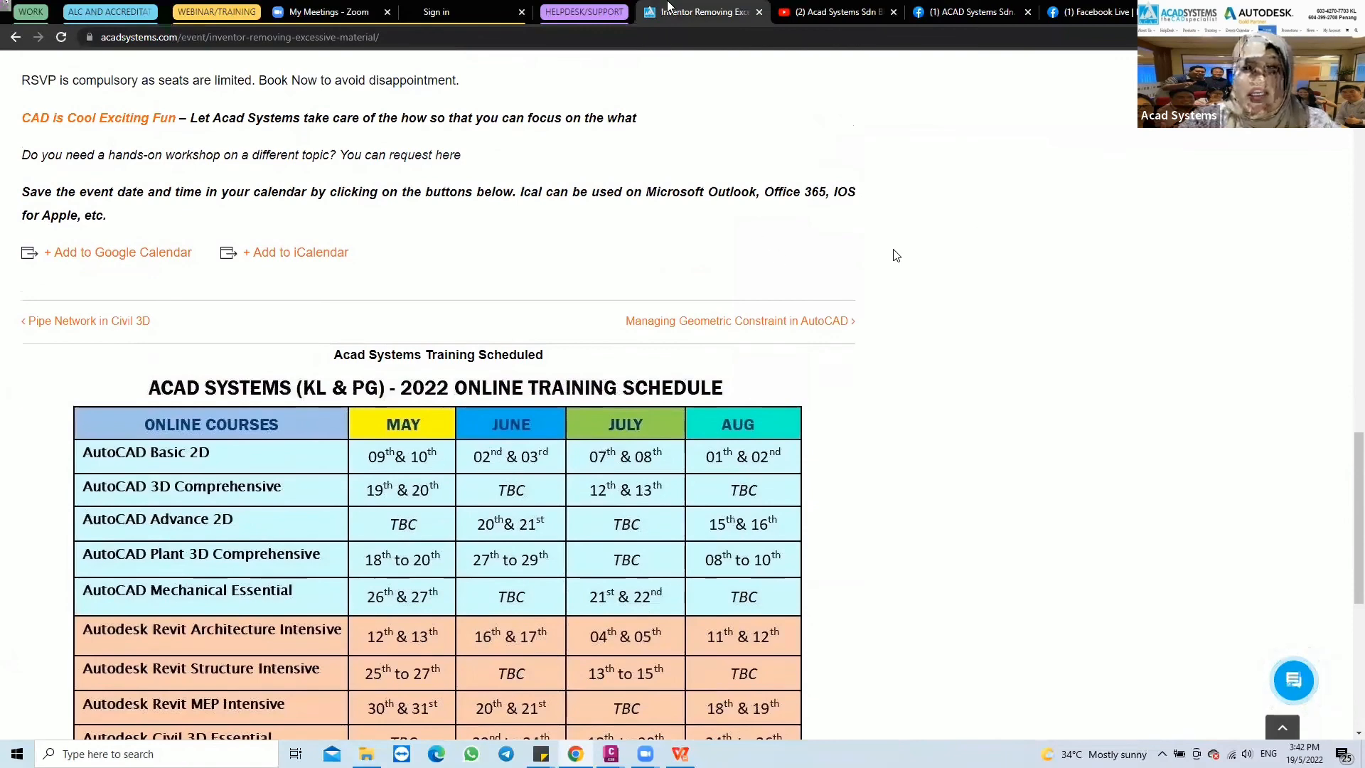
{"action": "scroll", "coordinate": [896, 256], "scroll_direction": "down", "scroll_amount": 7}
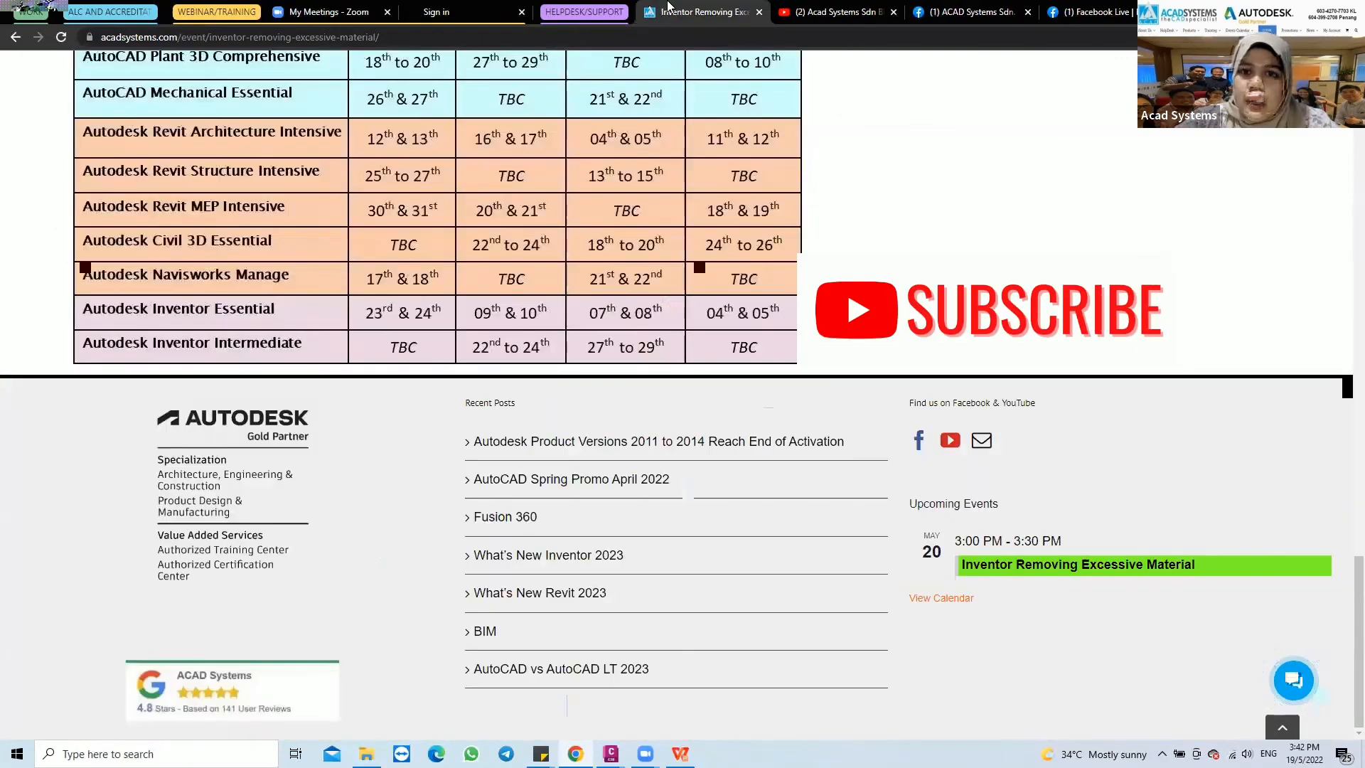